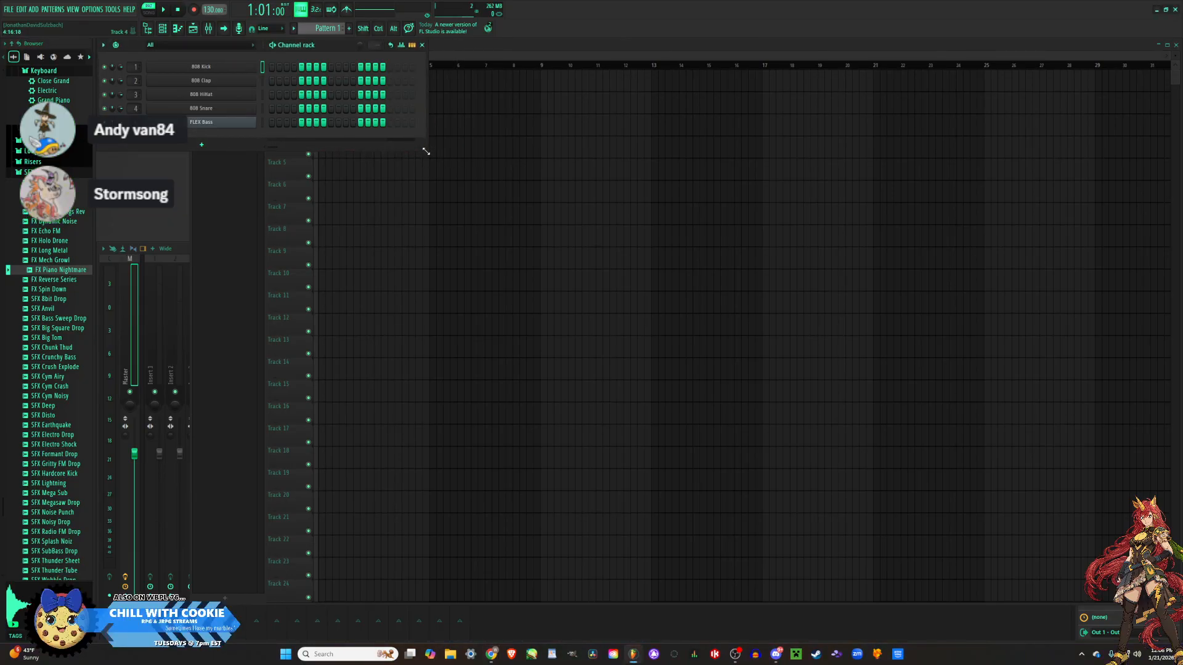
Narrow the channel rack window so its edge sits just past the sixteen step columns.
click(430, 153)
right_click(430, 153)
key(F6)
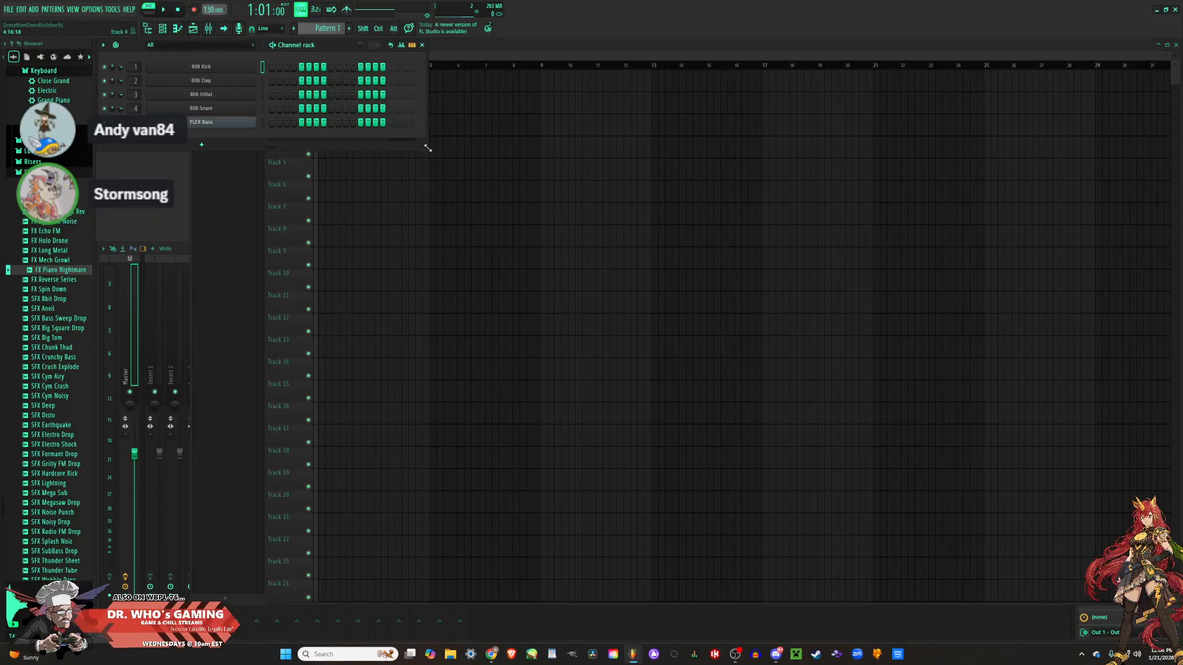
drag(421, 148, 392, 148)
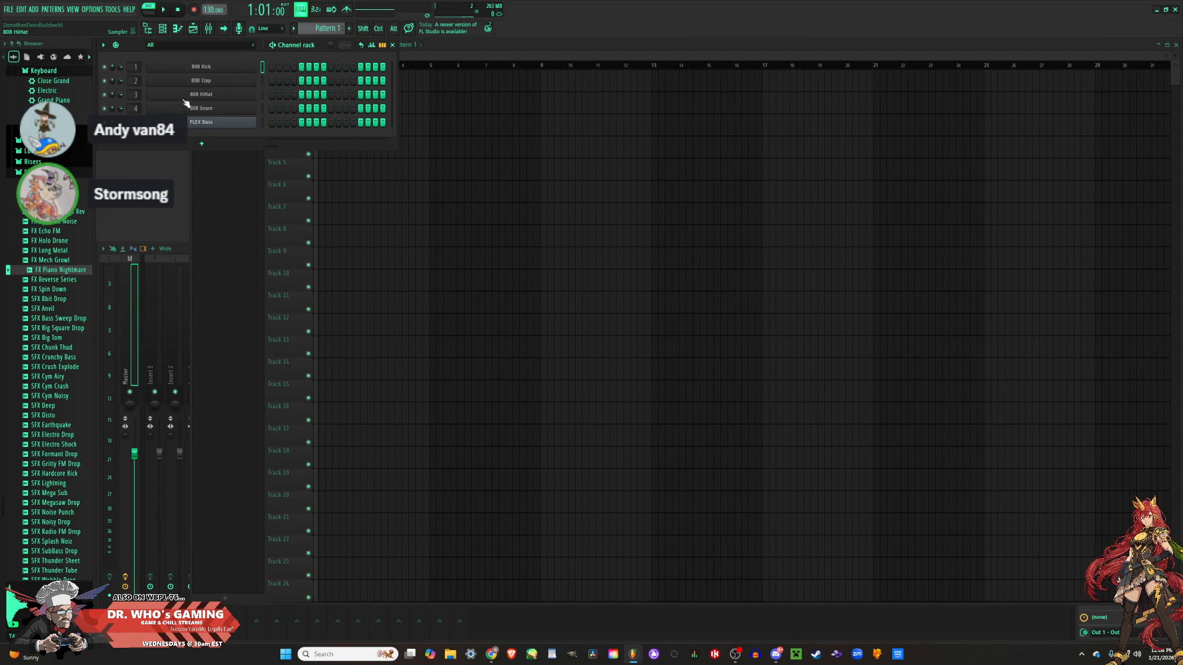
scroll(65, 234, up, 10)
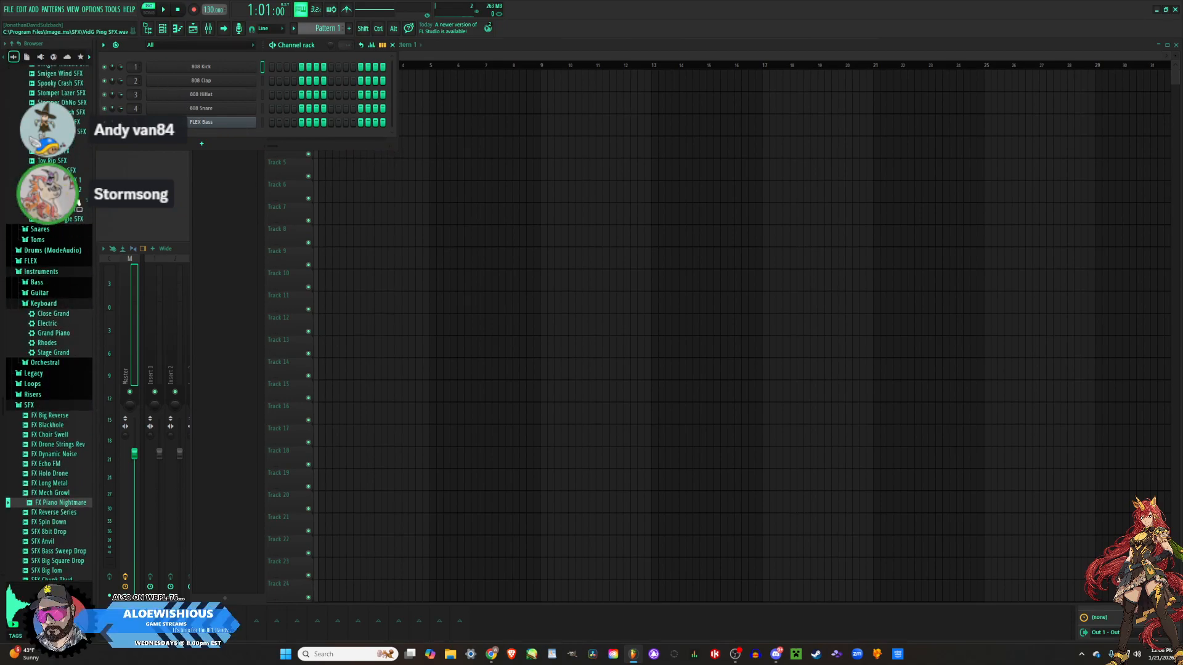
scroll(68, 216, up, 5)
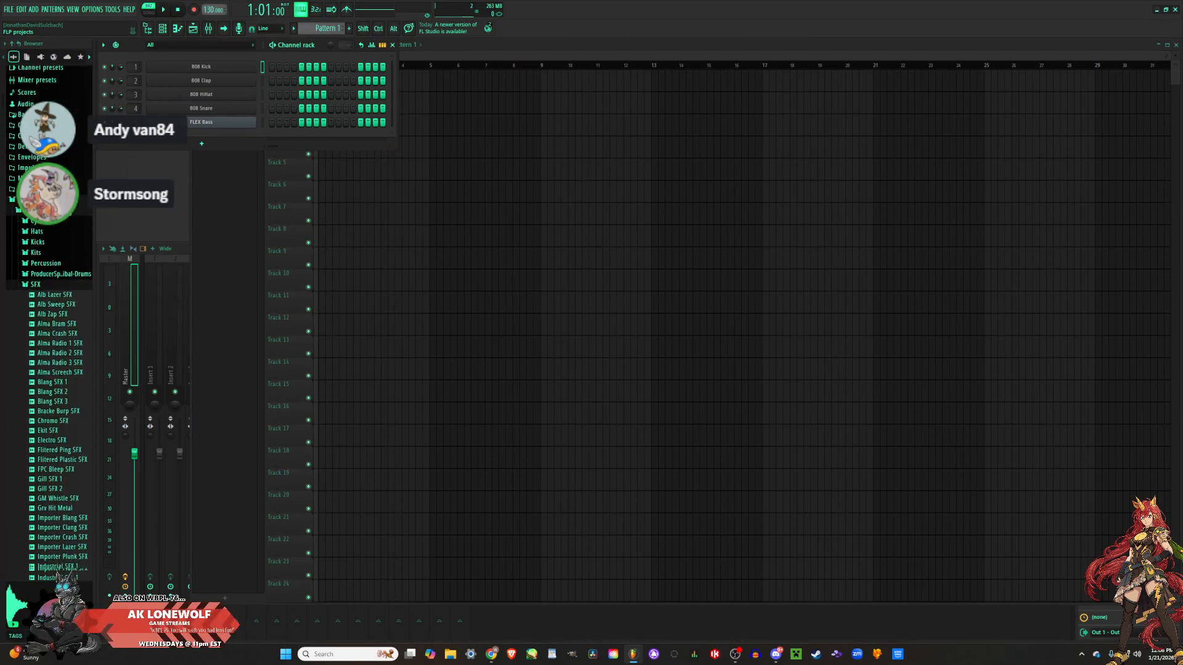
scroll(62, 223, down, 7)
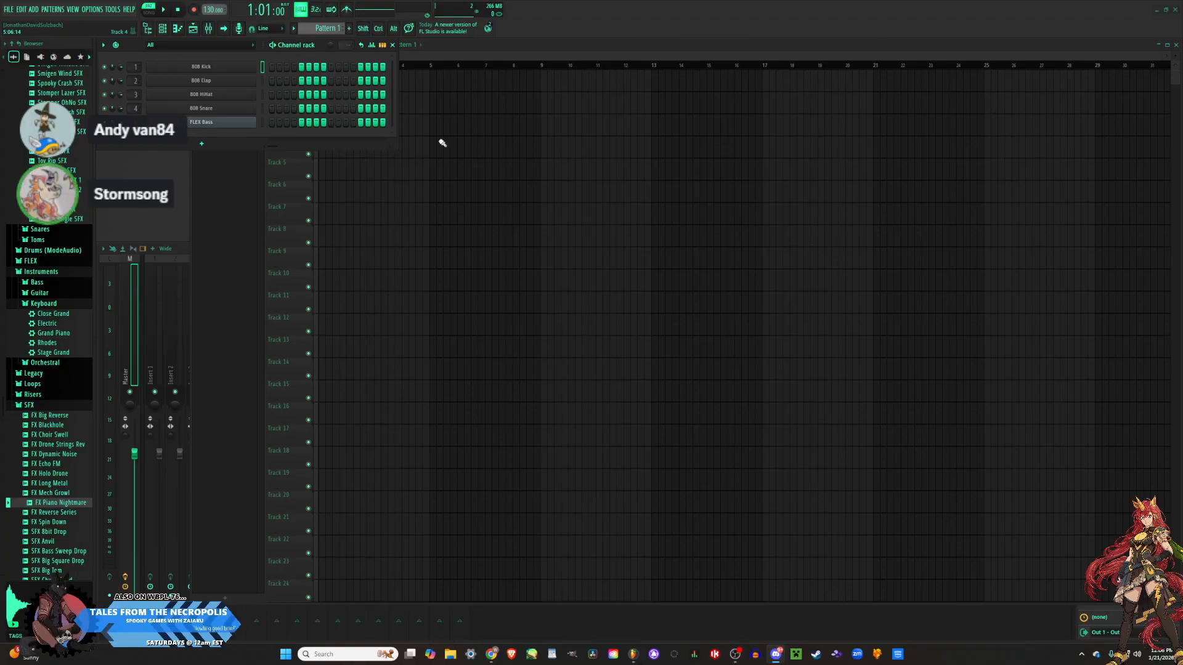
click(157, 144)
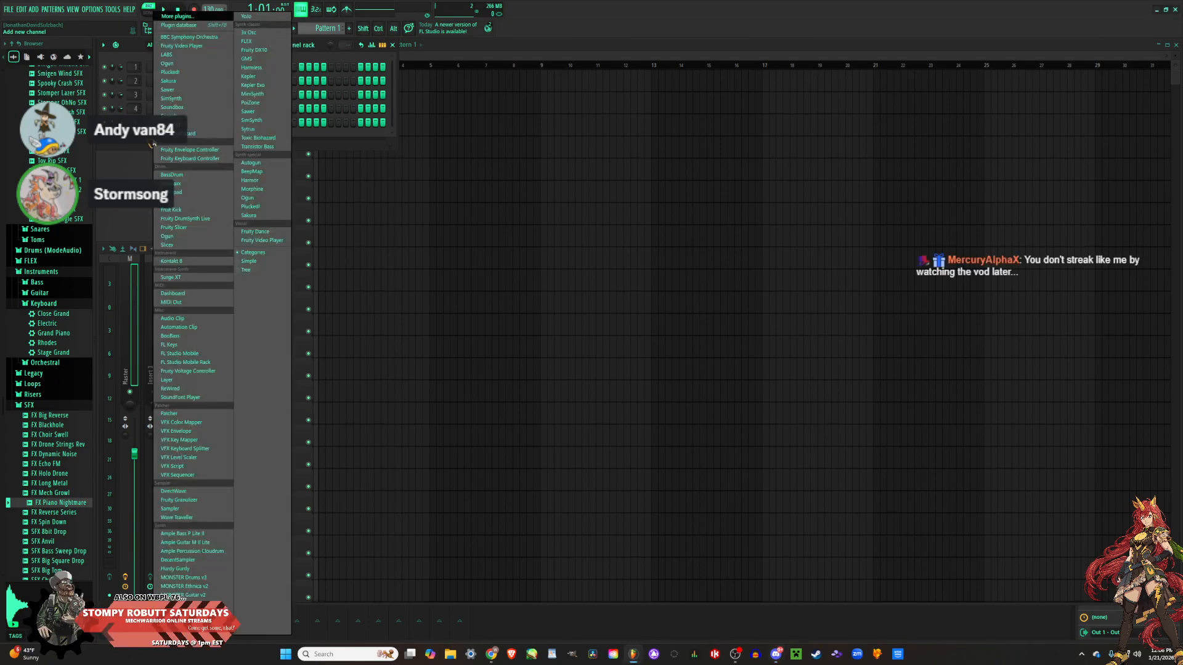
click(110, 144)
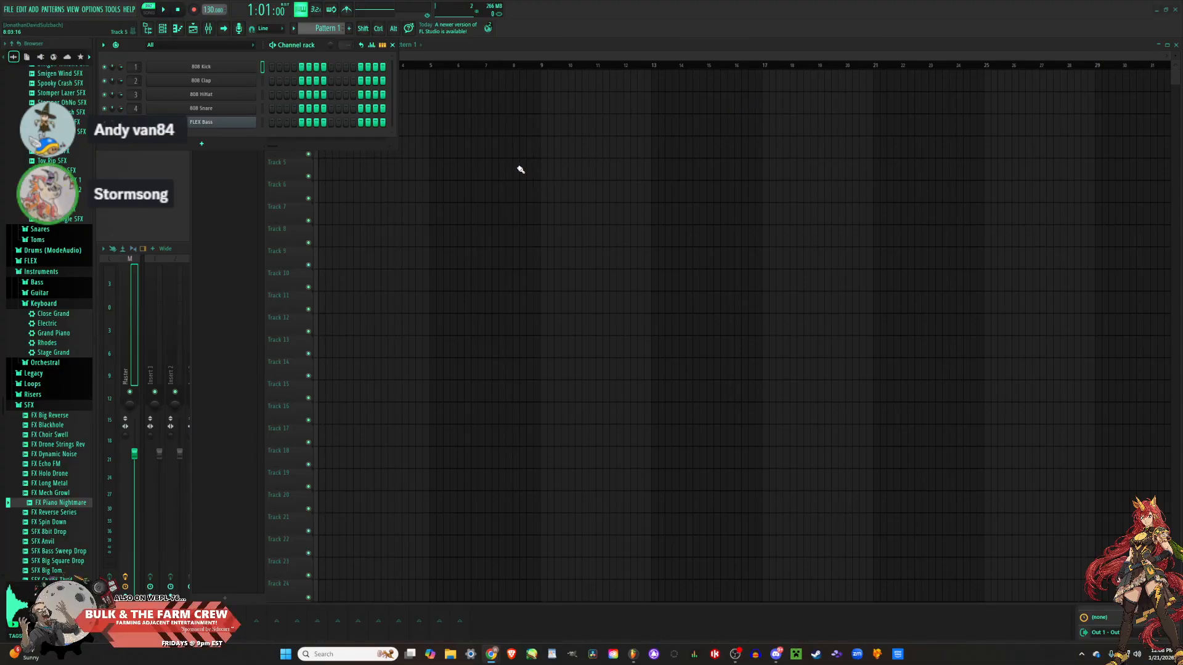
click(469, 176)
right_click(473, 173)
click(370, 108)
drag(378, 106, 330, 77)
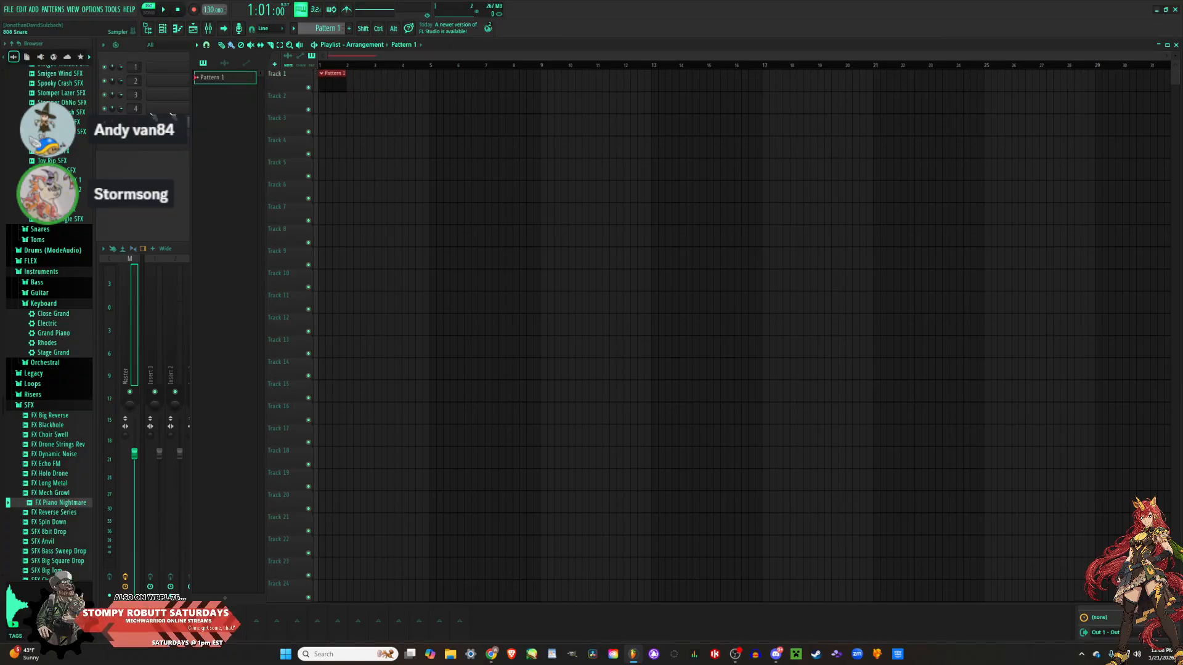
key(F6)
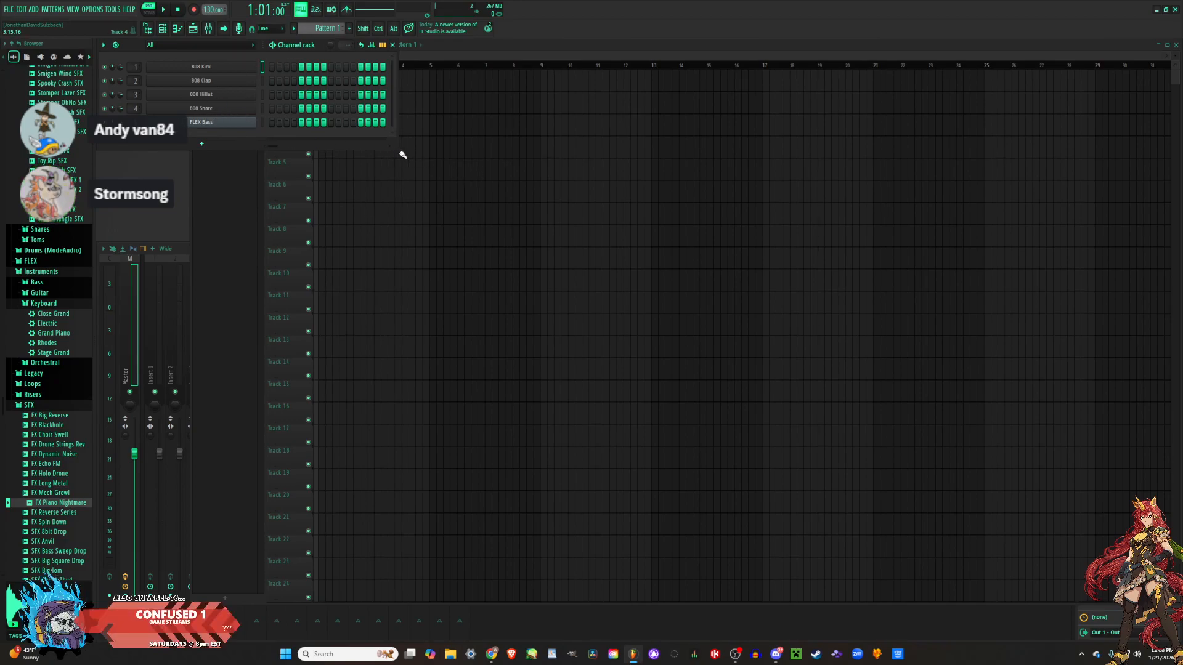
click(450, 44)
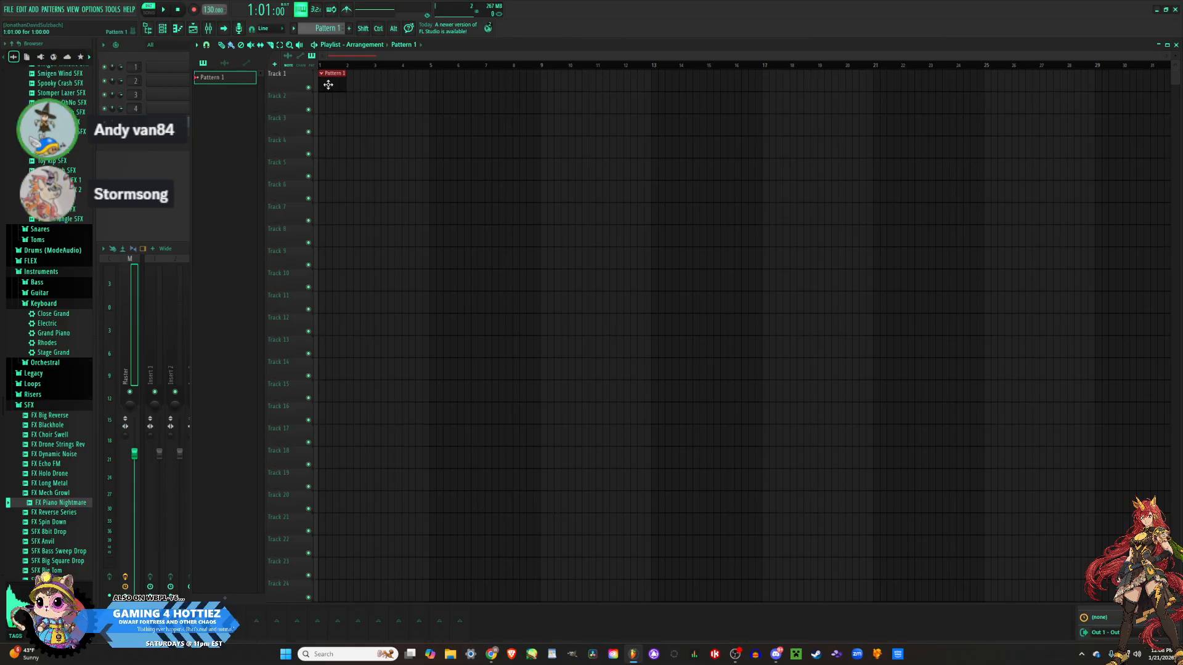
scroll(83, 194, up, 1)
scroll(49, 323, up, 20)
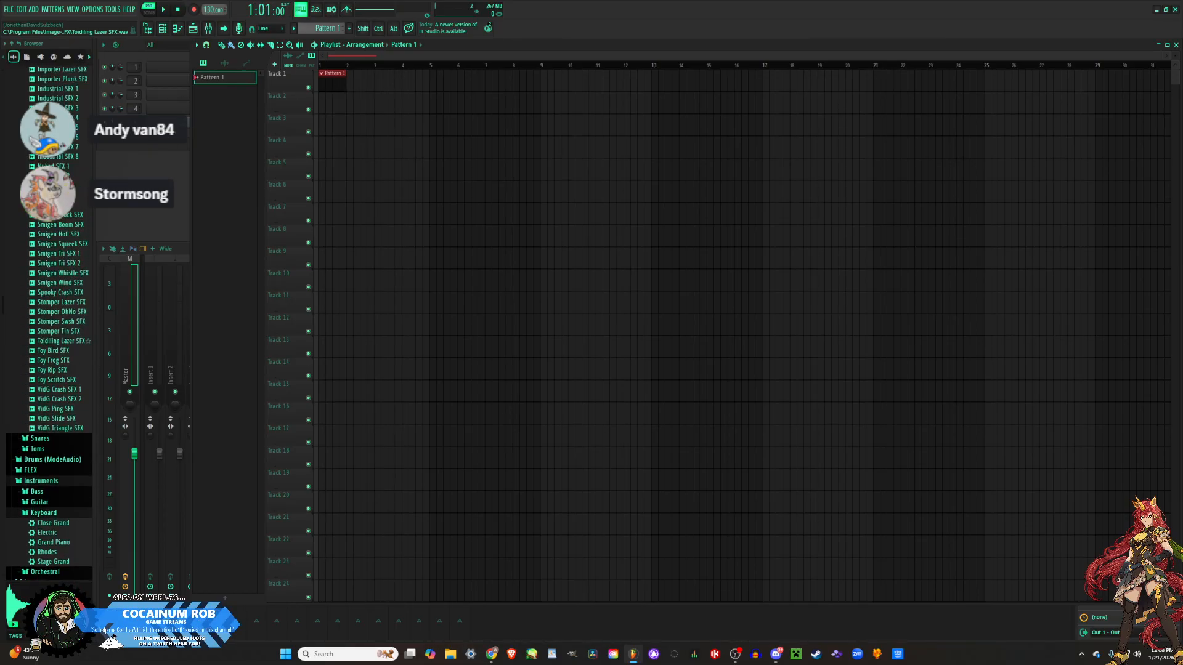
scroll(50, 323, up, 20)
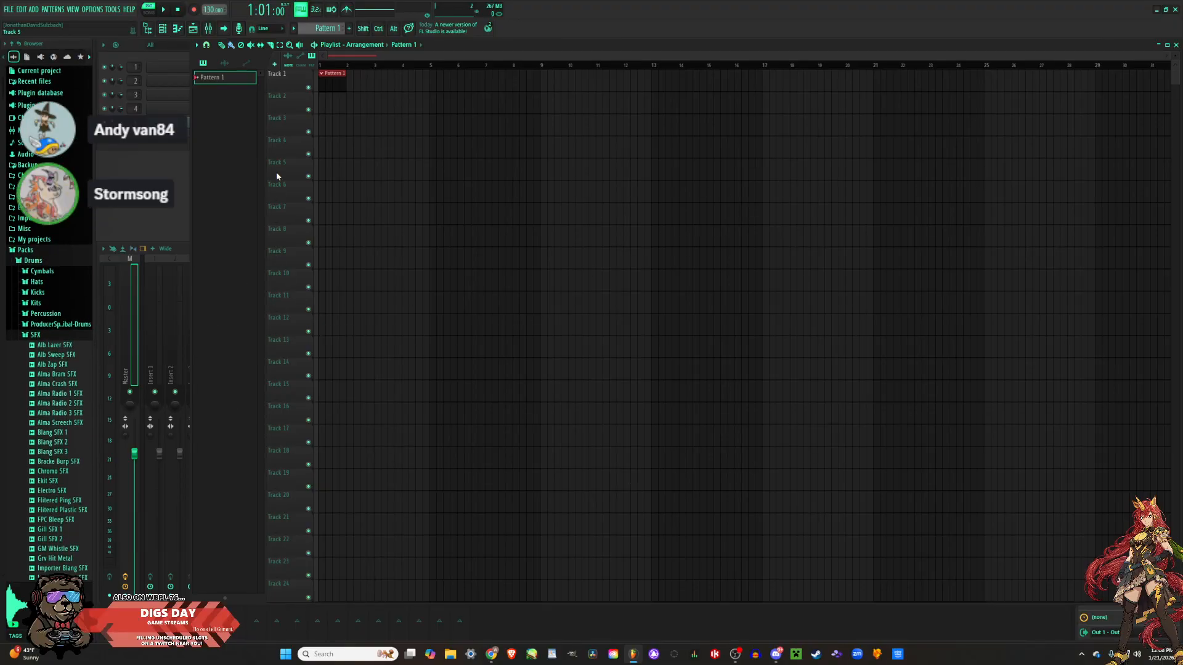
Create a new project from the minimal Empty with 4 sends template and bring the channel rack and mixer to the front.
click(9, 10)
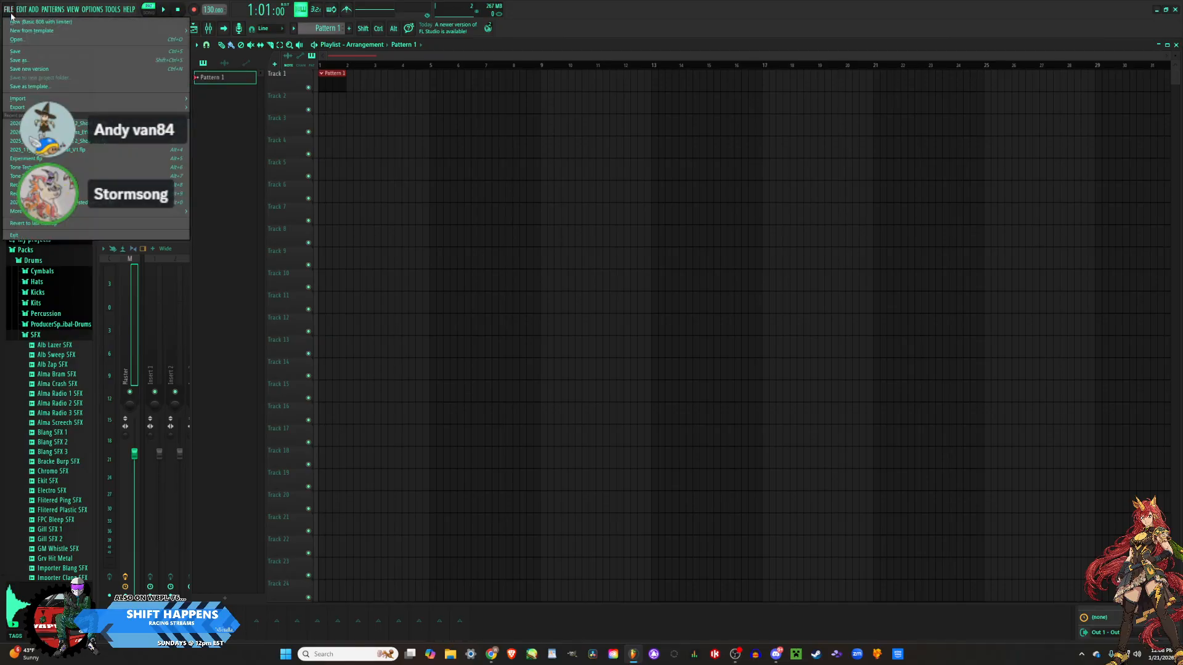
mouse_move(16, 33)
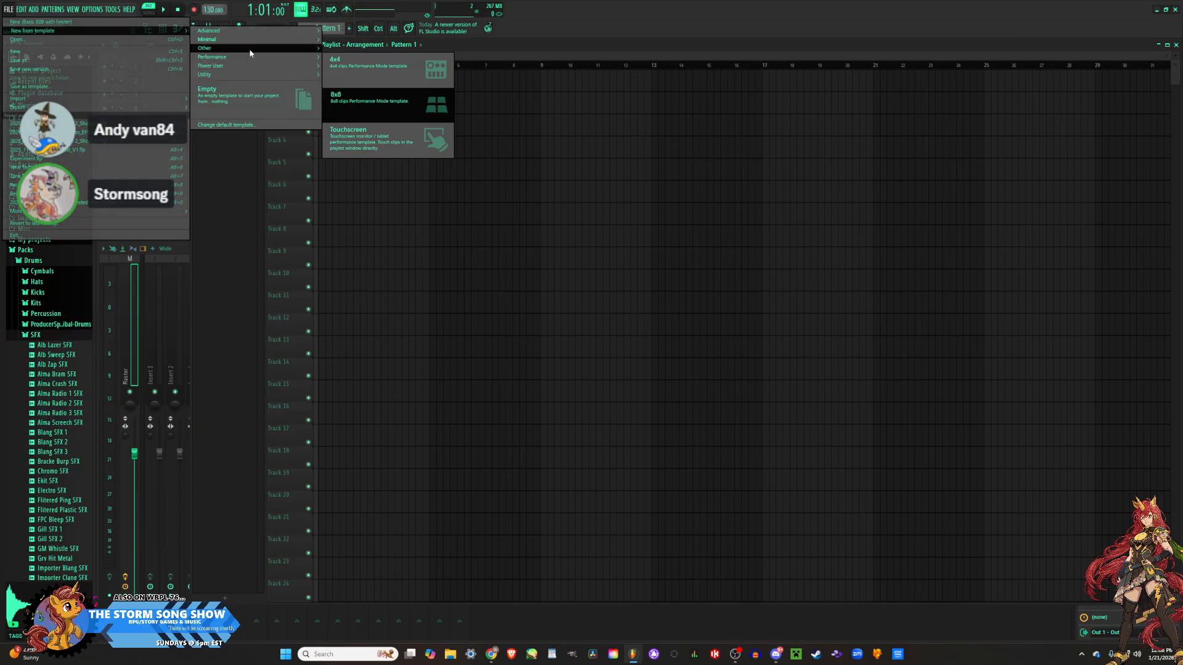
mouse_move(245, 32)
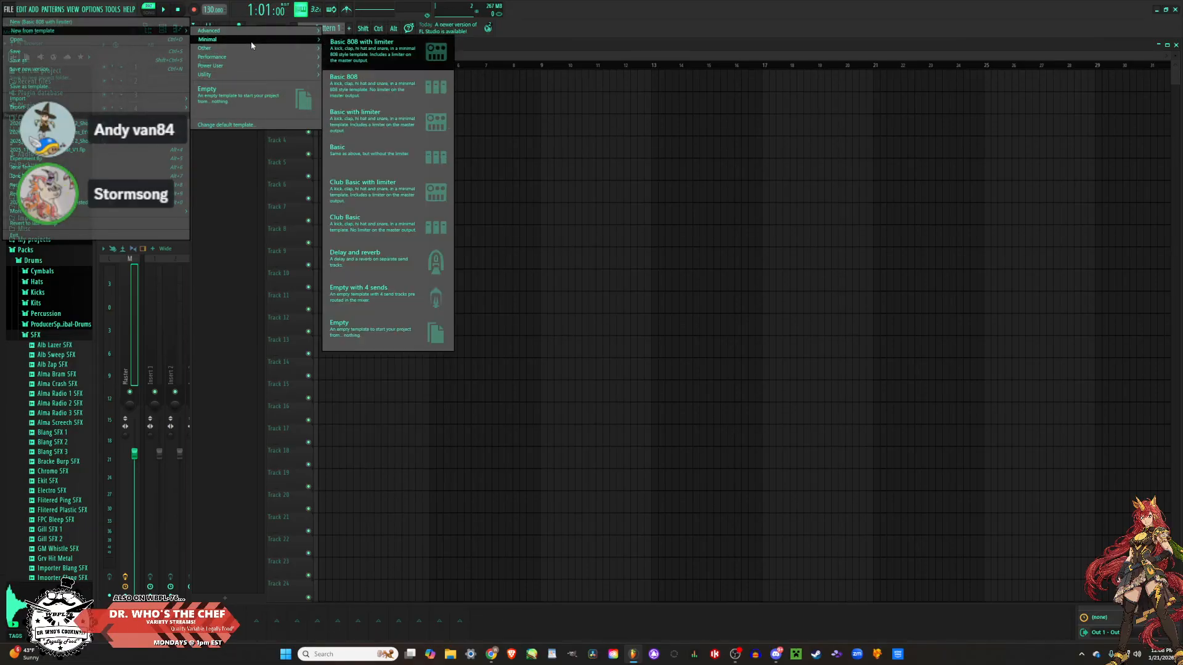
click(403, 295)
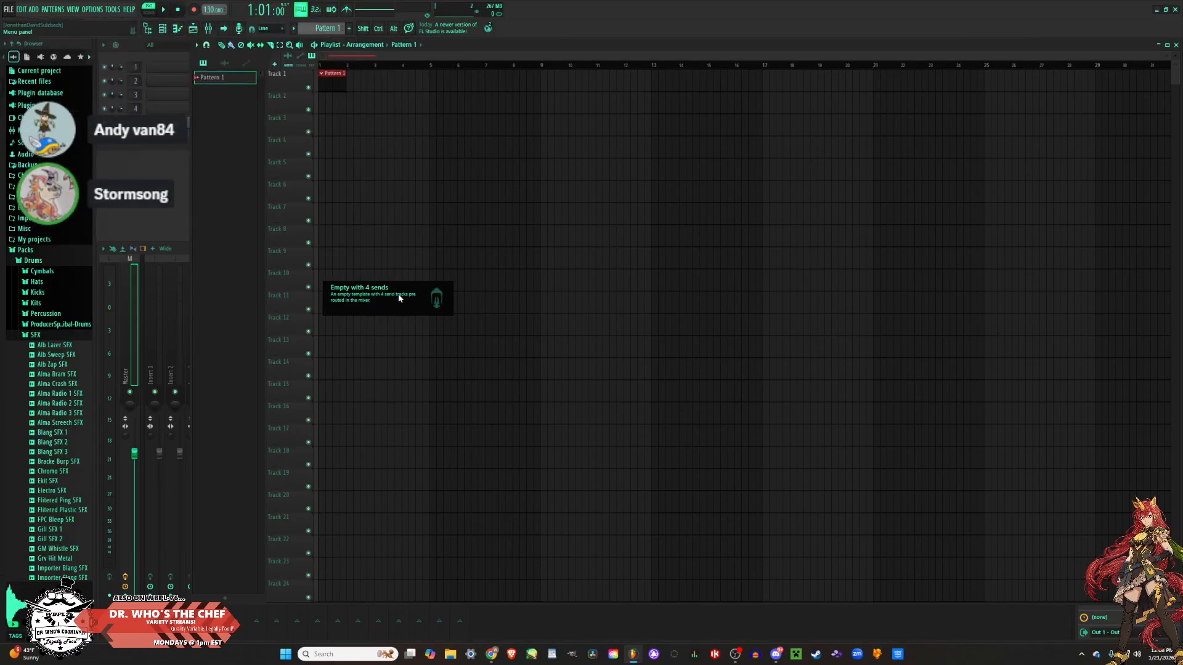
click(603, 352)
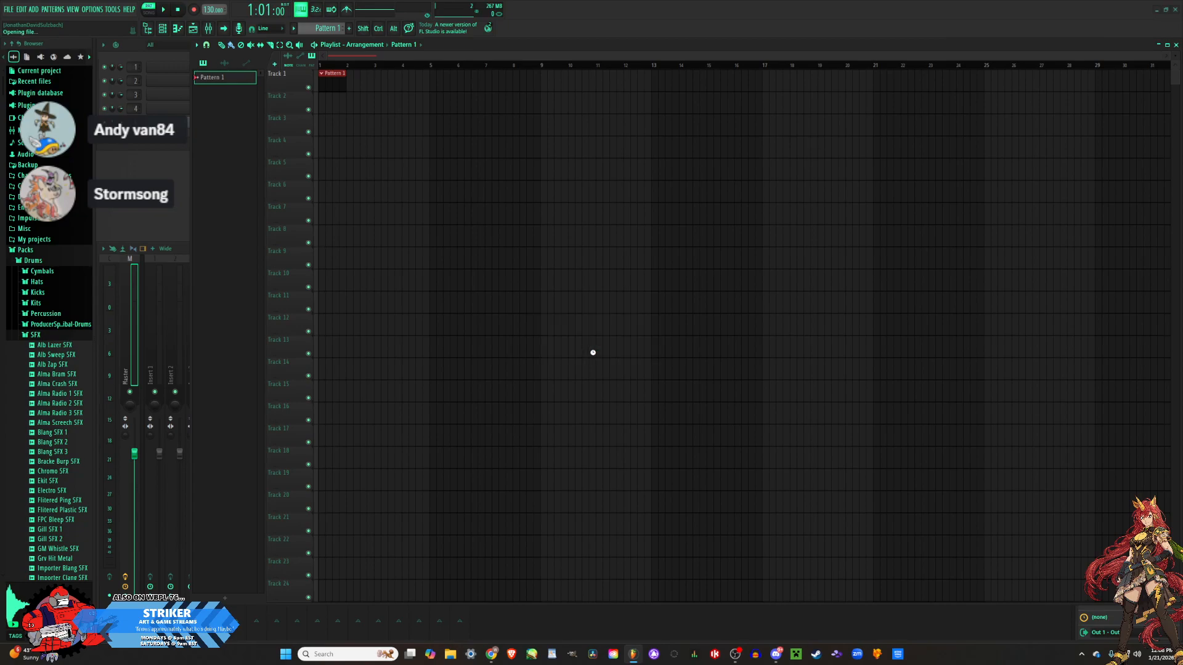
click(129, 87)
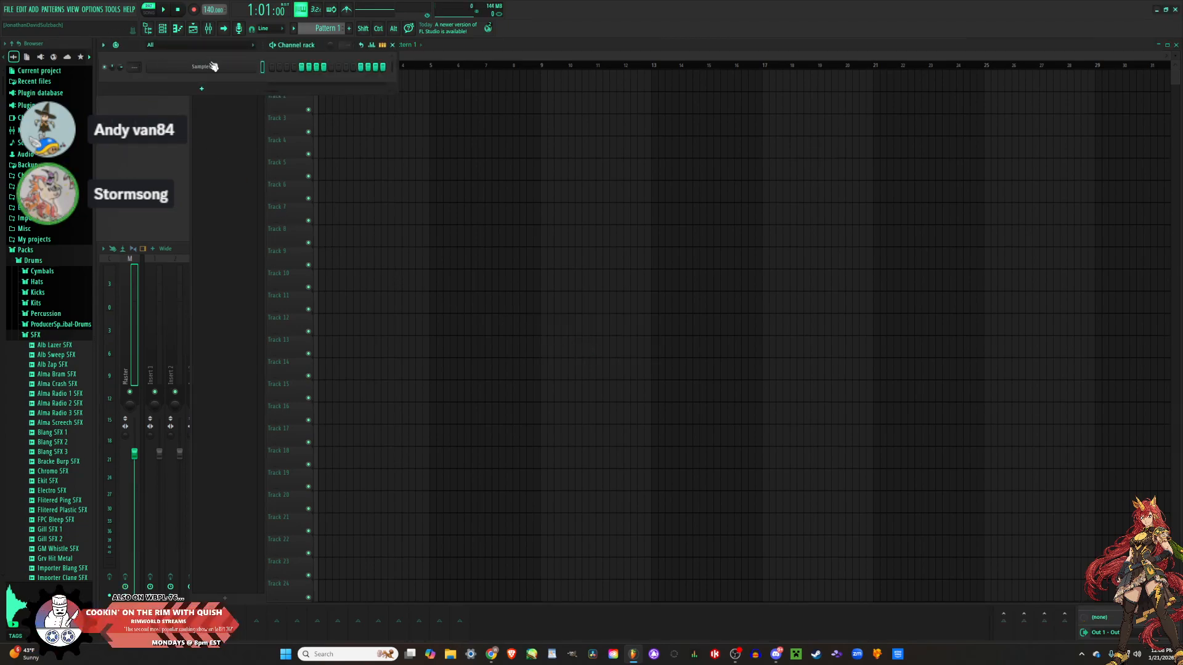
click(871, 628)
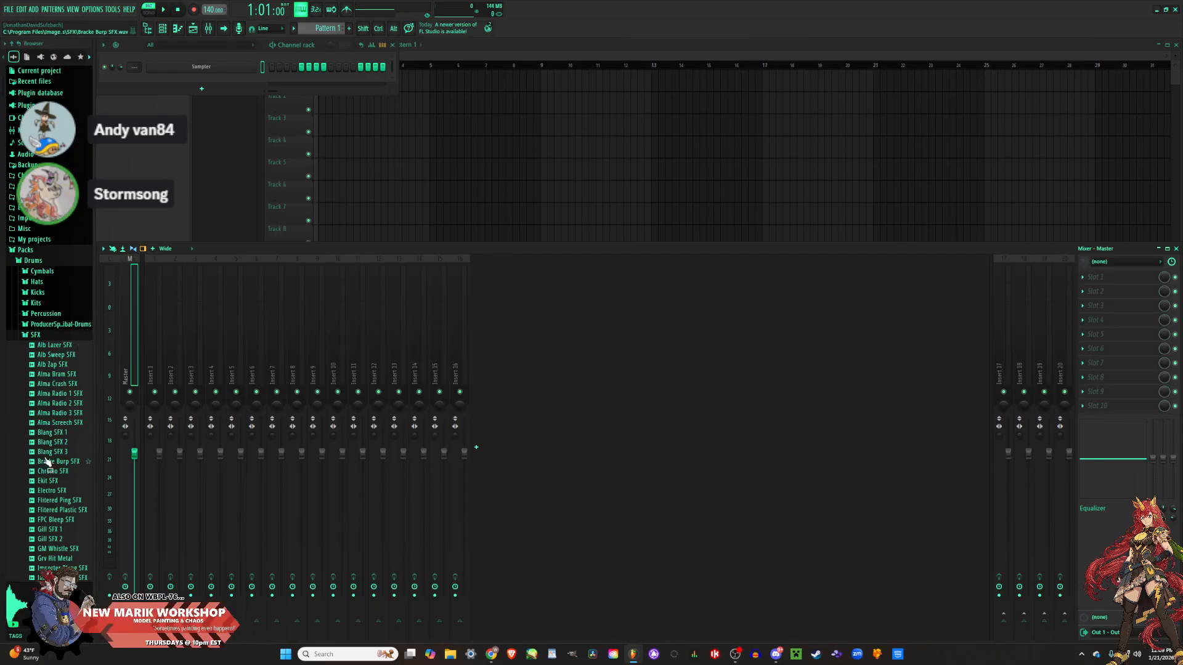
Load the HQ Jazz Kit multi out preset from the Drums pack's Kits folder into the Sampler channel.
scroll(52, 463, down, 10)
scroll(52, 464, up, 3)
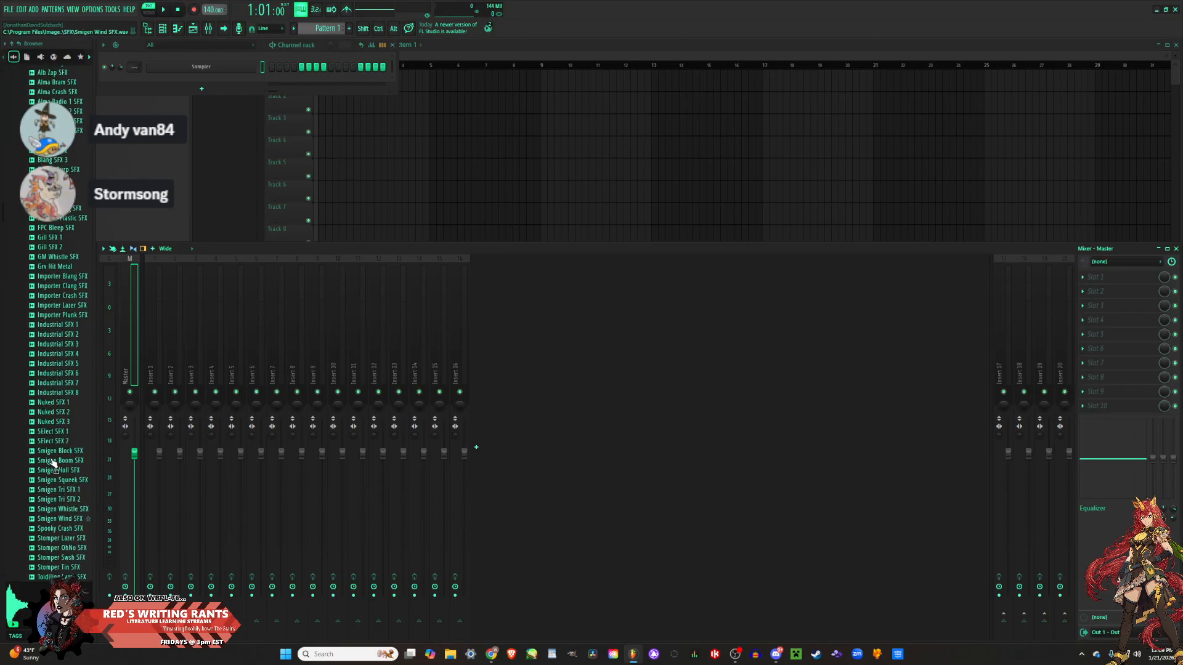
scroll(53, 464, up, 15)
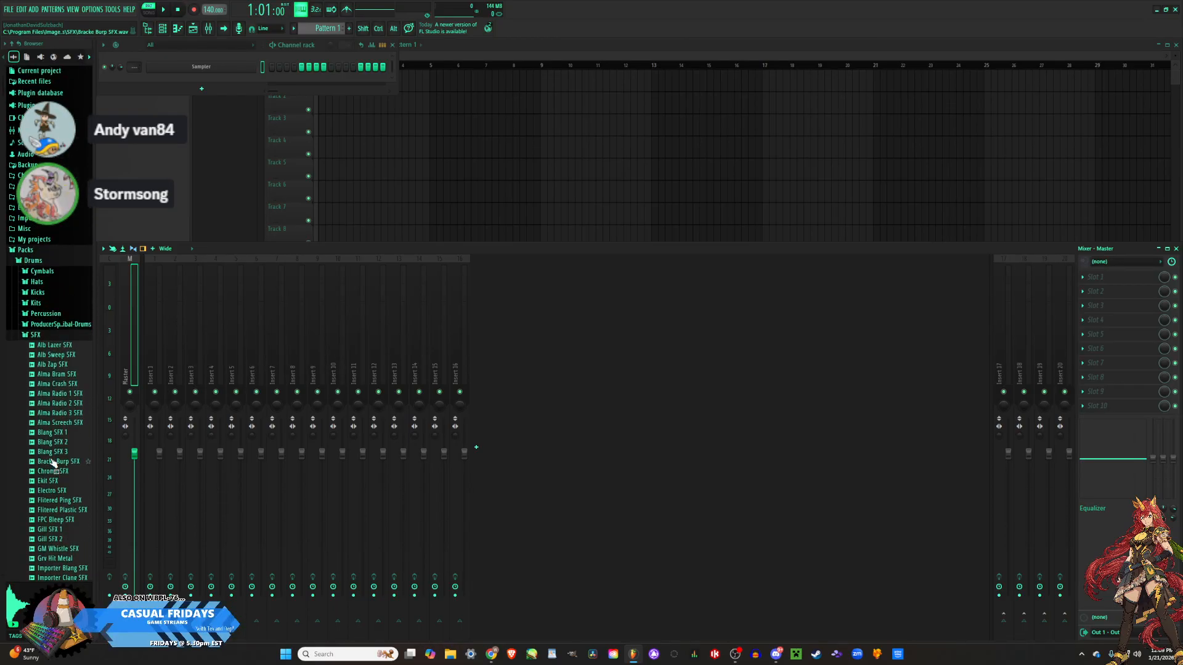
click(43, 337)
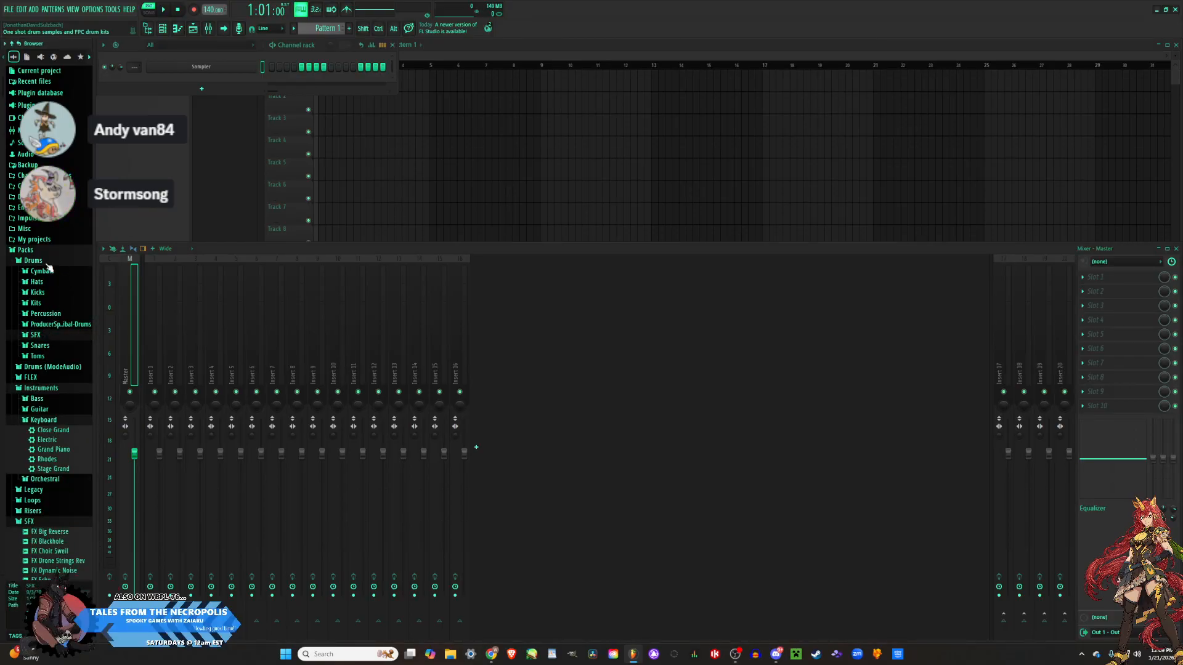
click(36, 303)
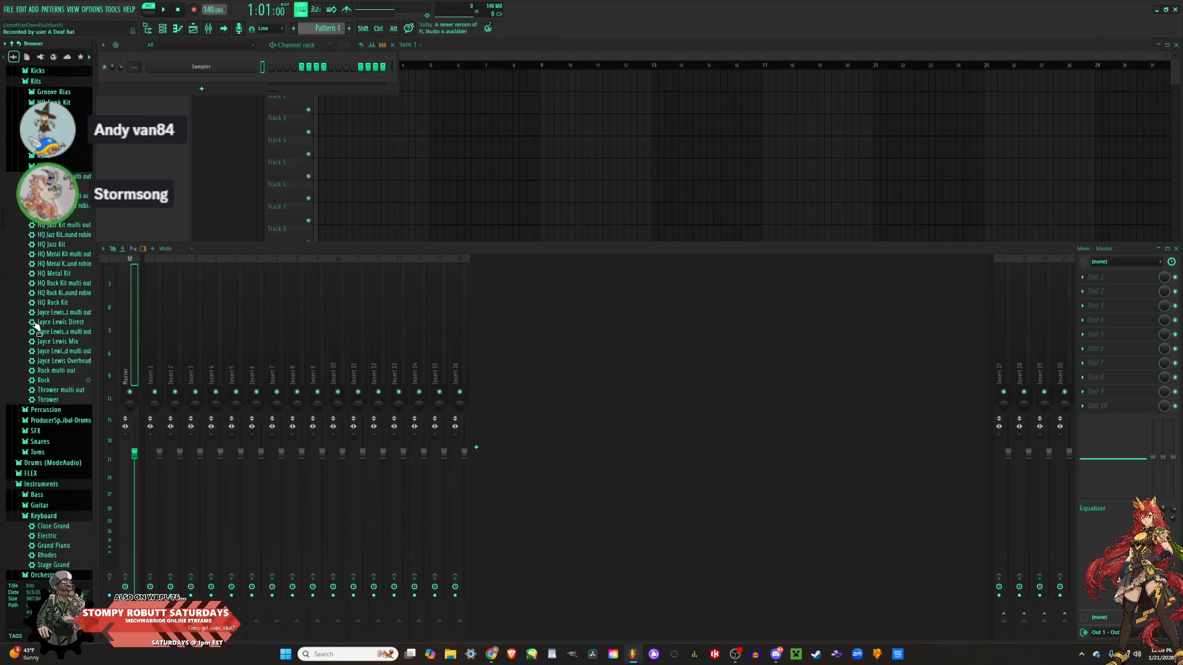
scroll(36, 326, up, 2)
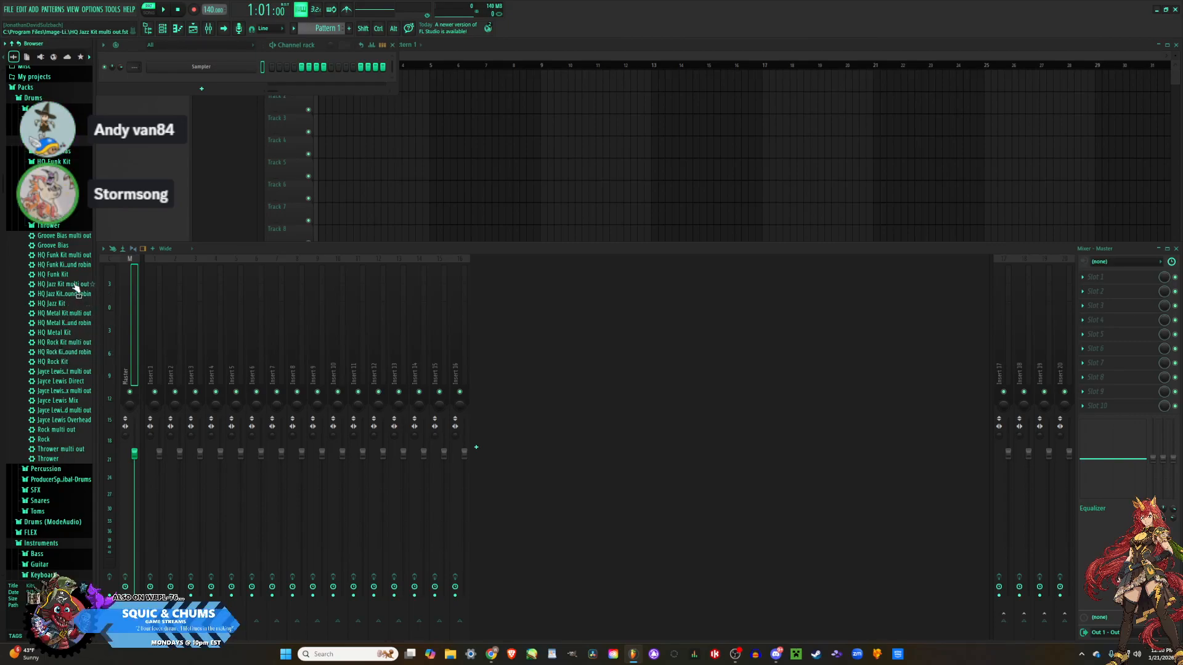
drag(63, 287, 212, 69)
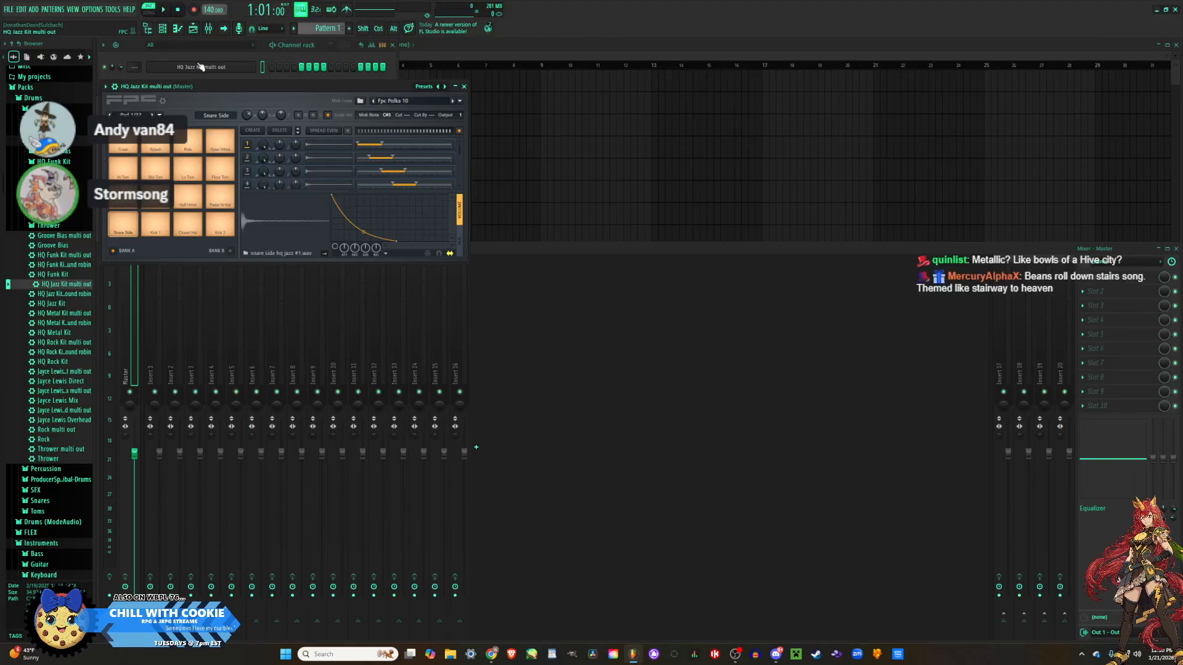
right_click(224, 71)
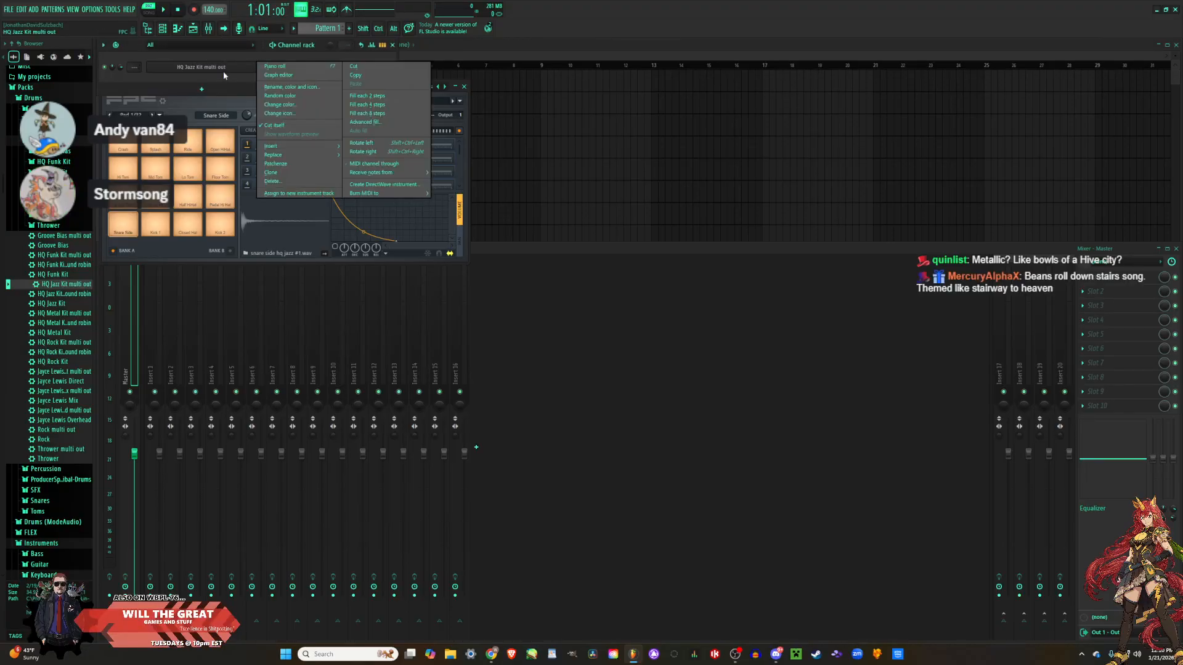
click(188, 75)
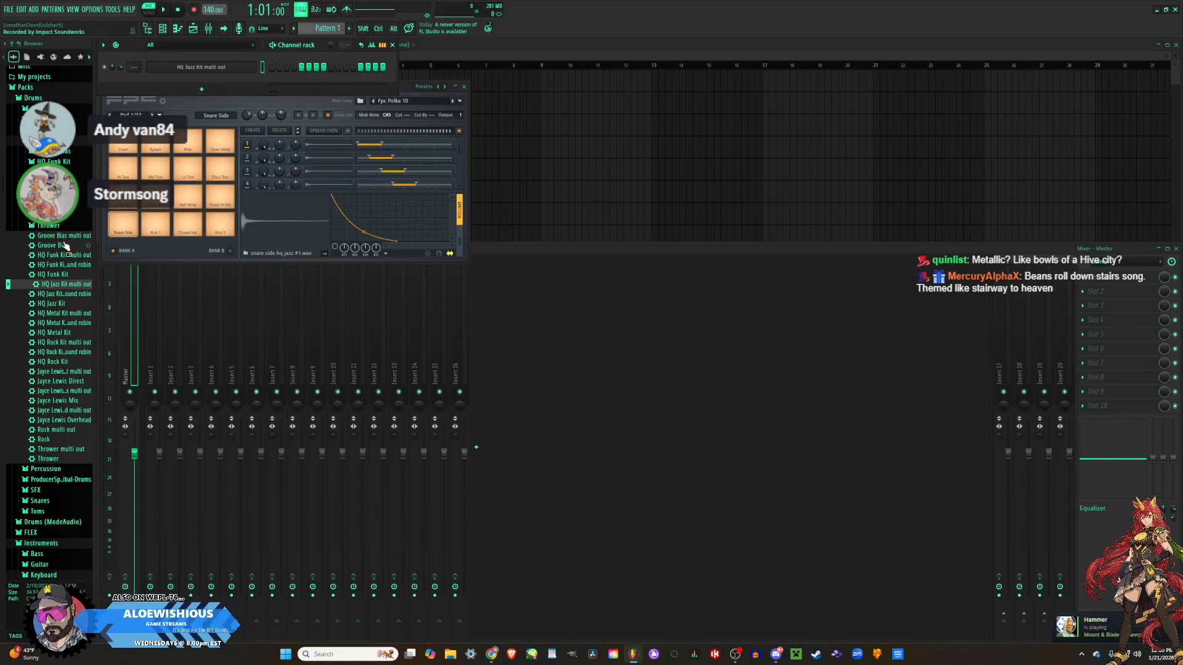
Add the Close Grand keyboard instrument as a new channel below the jazz kit.
click(35, 140)
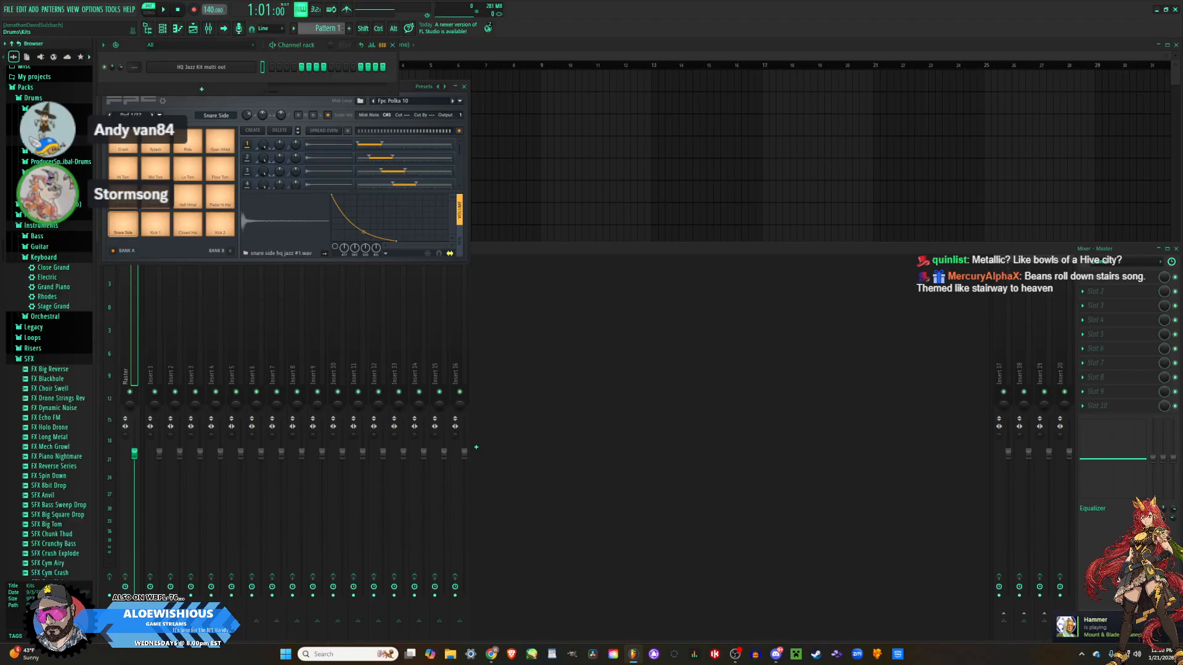
drag(53, 269, 203, 114)
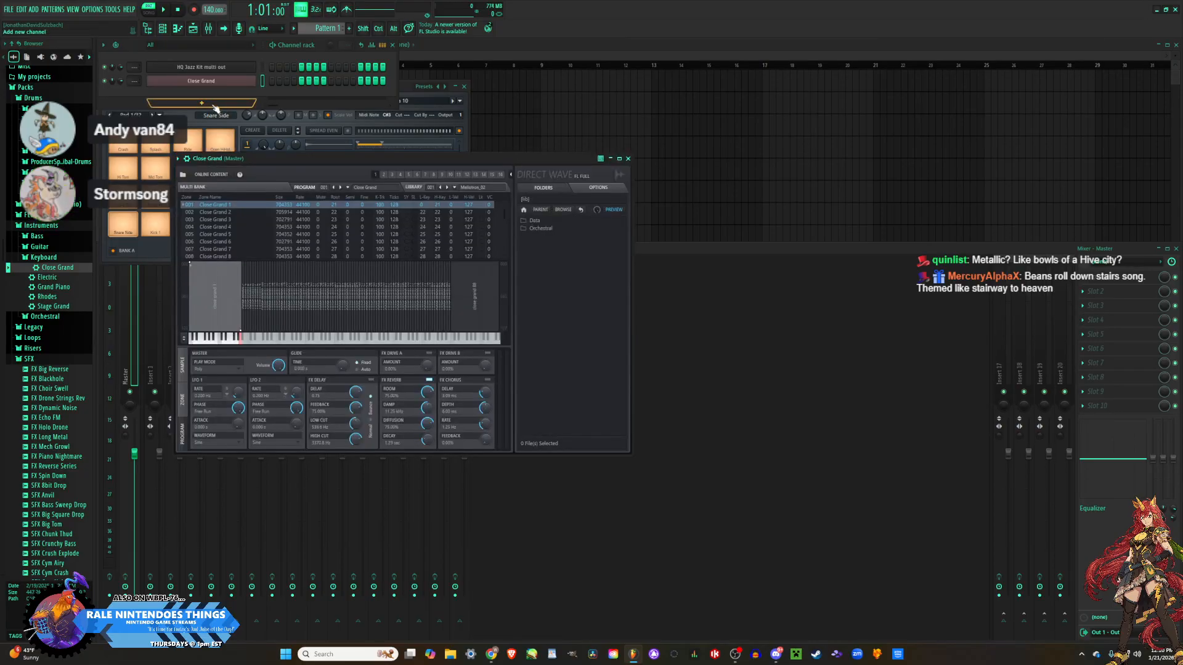
Open the jazz kit's piano roll and audition Kick 2, Kick 1, Snare Side, Snare Hit, Lo Tom and Open HiHat.
right_click(254, 66)
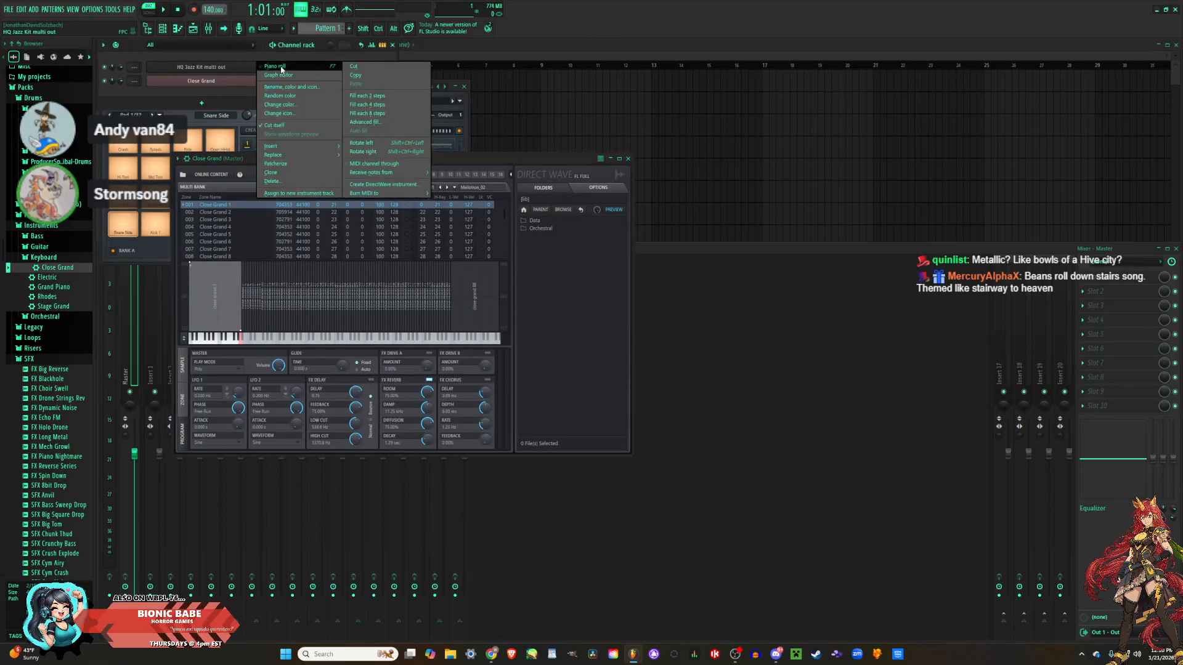
click(276, 67)
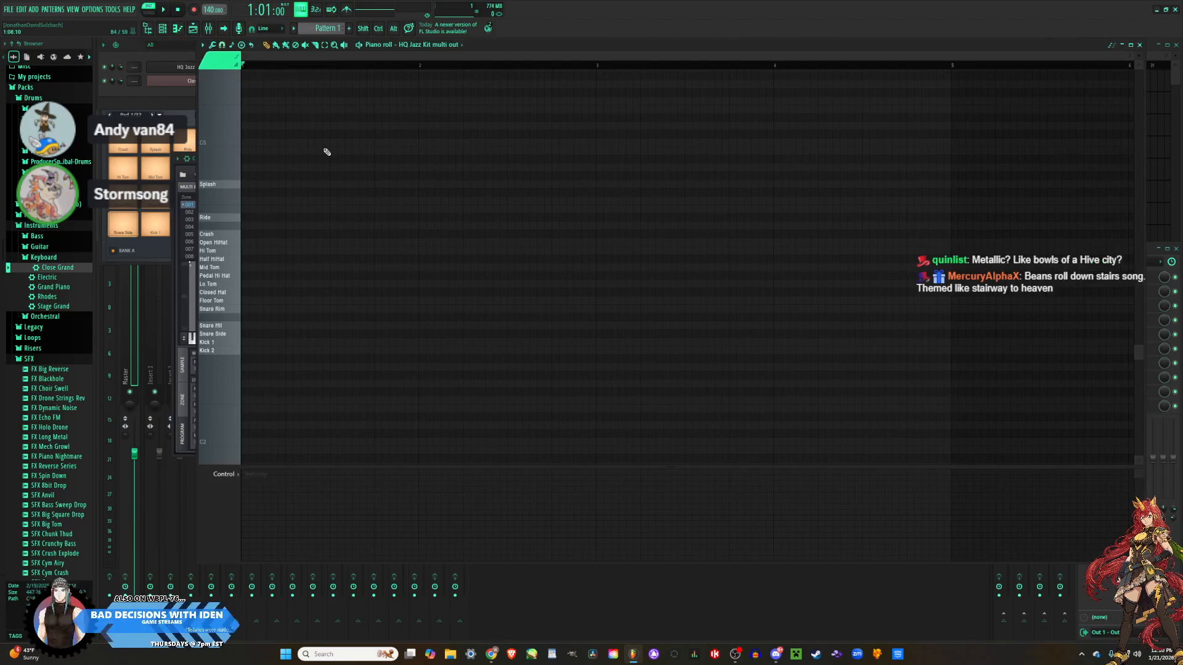
click(223, 352)
click(223, 343)
click(220, 334)
click(220, 326)
click(220, 286)
click(221, 243)
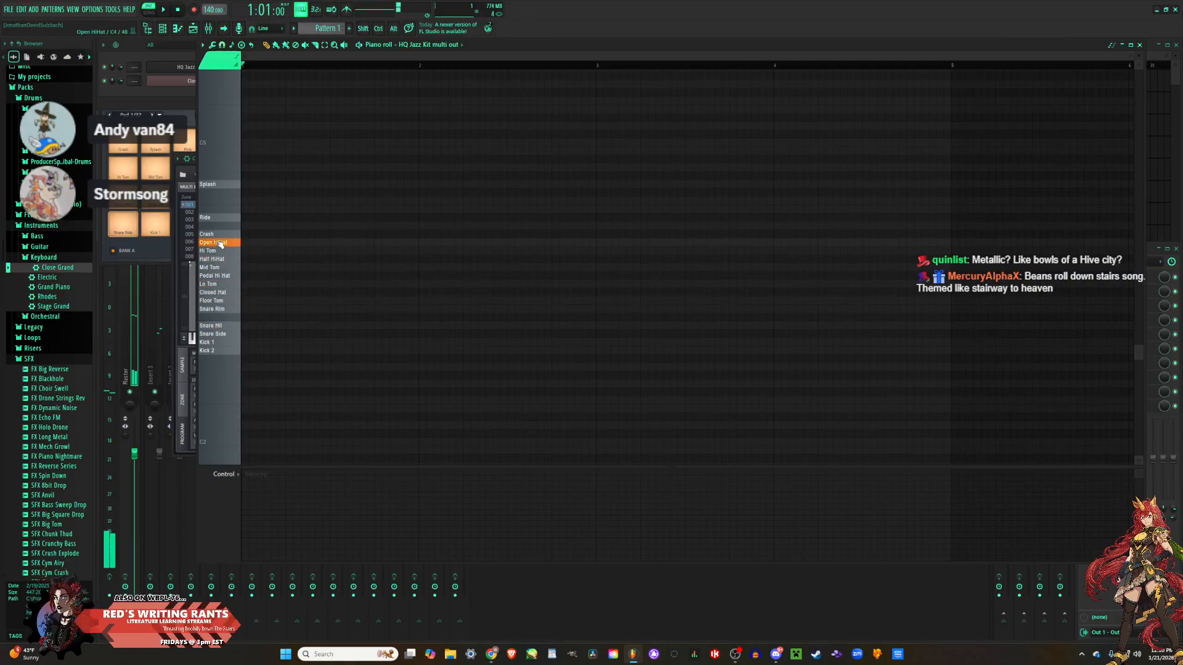
Place a Kick 2 note at the start of bar 1 and a Kick 1 note on beat 2, and play the pattern back.
click(250, 350)
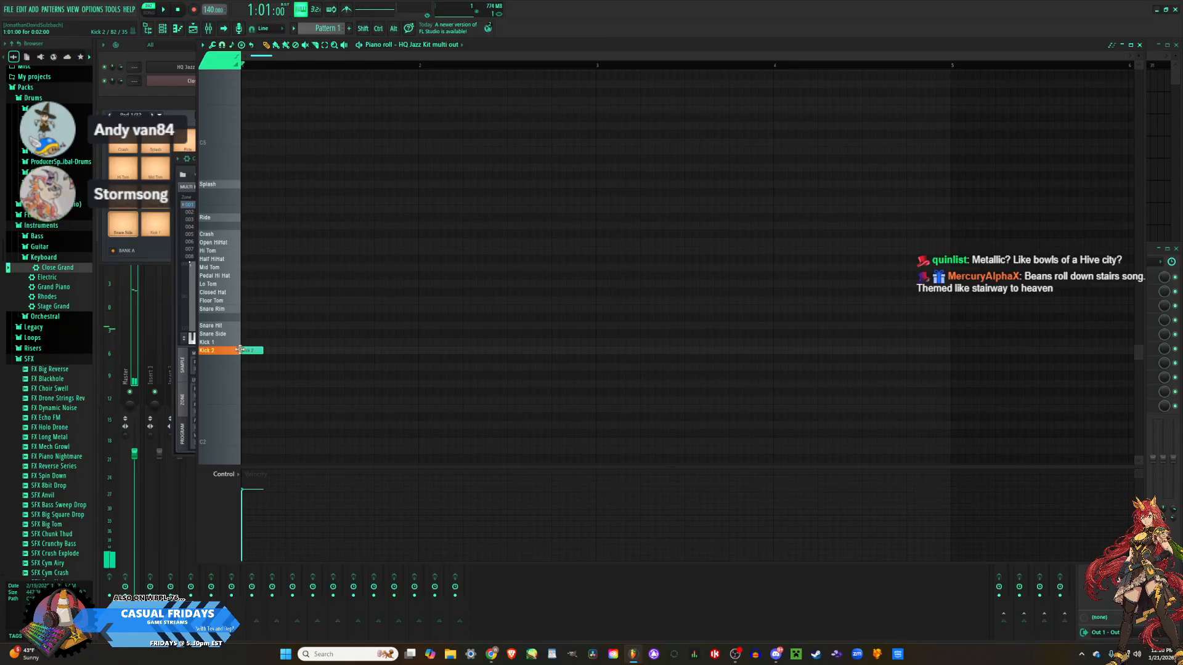
click(287, 342)
key(space)
key(space)
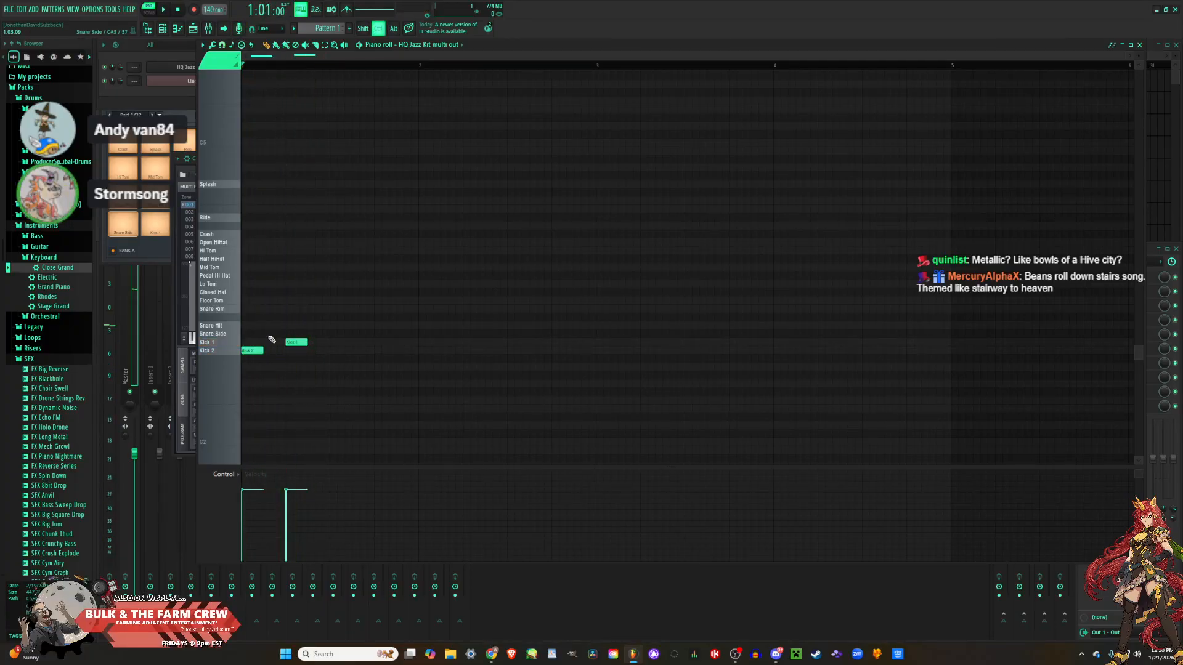
ctrl+scroll(320, 54, up, 4)
drag(318, 56, 298, 57)
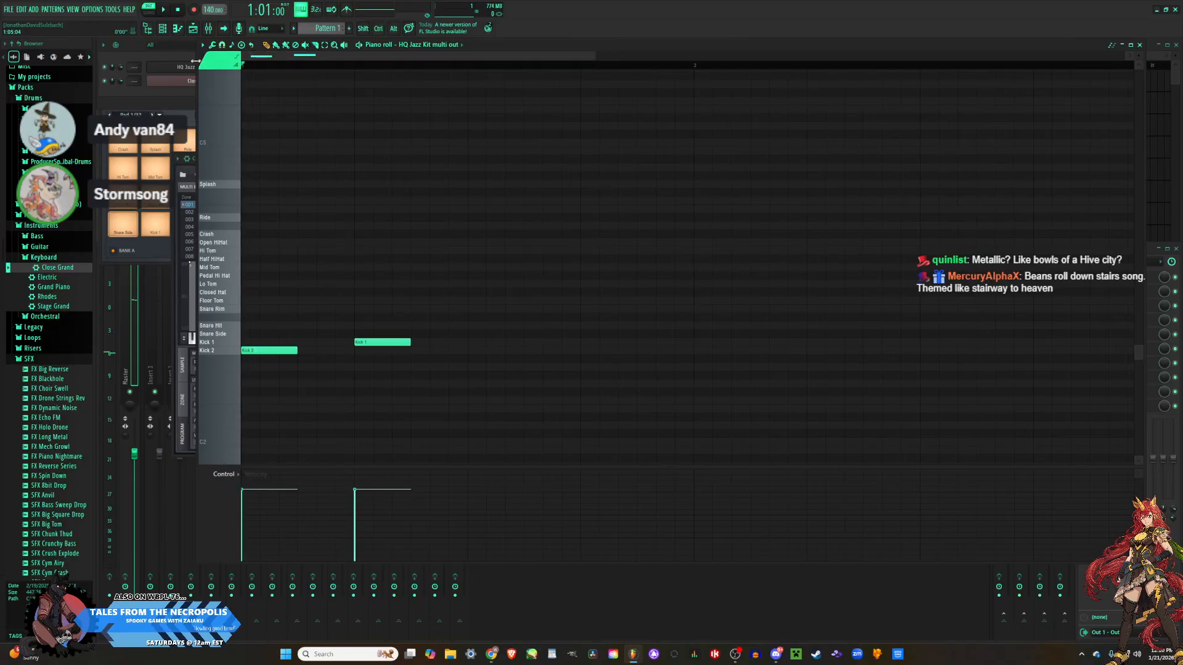
Rearrange the kicks so a Kick 1 note starts bar 1 and a Kick 2 note sits on beat 3.
ctrl+scroll(333, 196, down, 1)
ctrl+scroll(325, 203, down, 1)
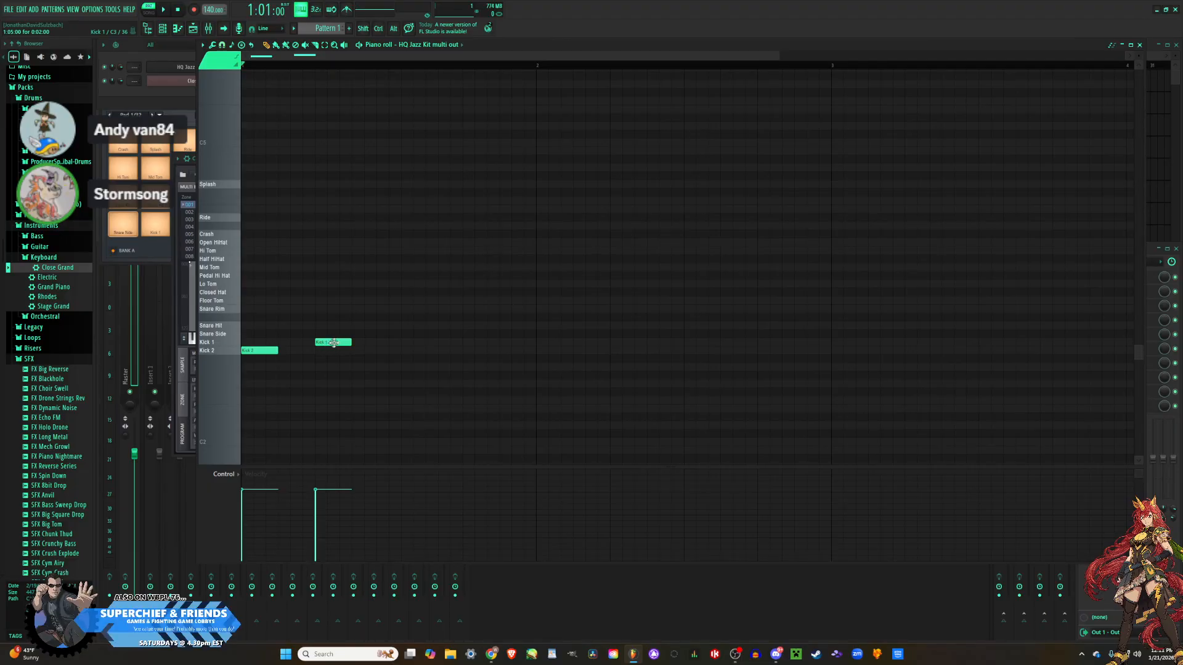
click(390, 351)
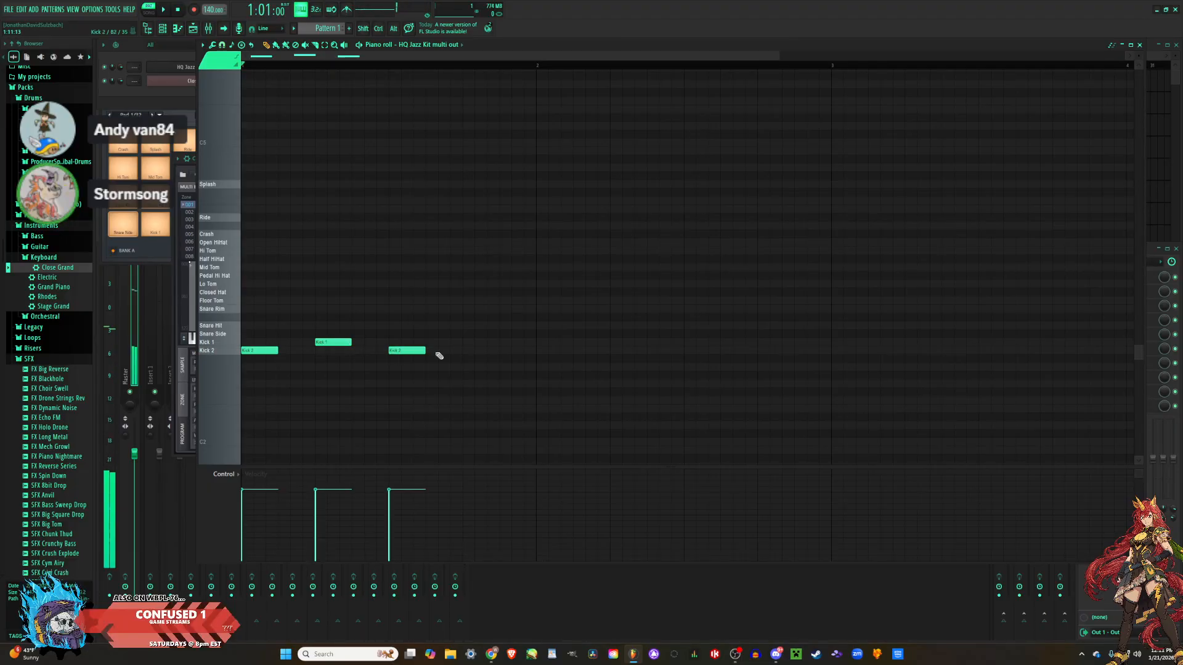
right_click(396, 351)
drag(265, 352, 403, 345)
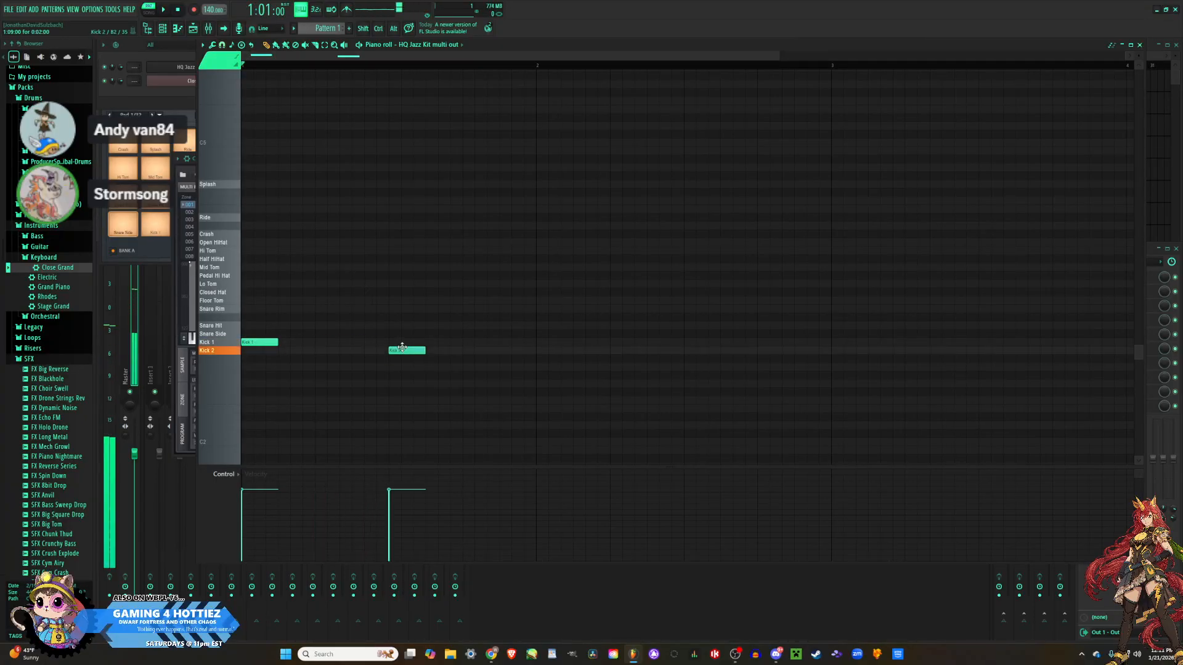
Place an Open HiHat on beat 1, a Half HiHat half a beat after it, and a Snare Hit on beat 2.
click(246, 242)
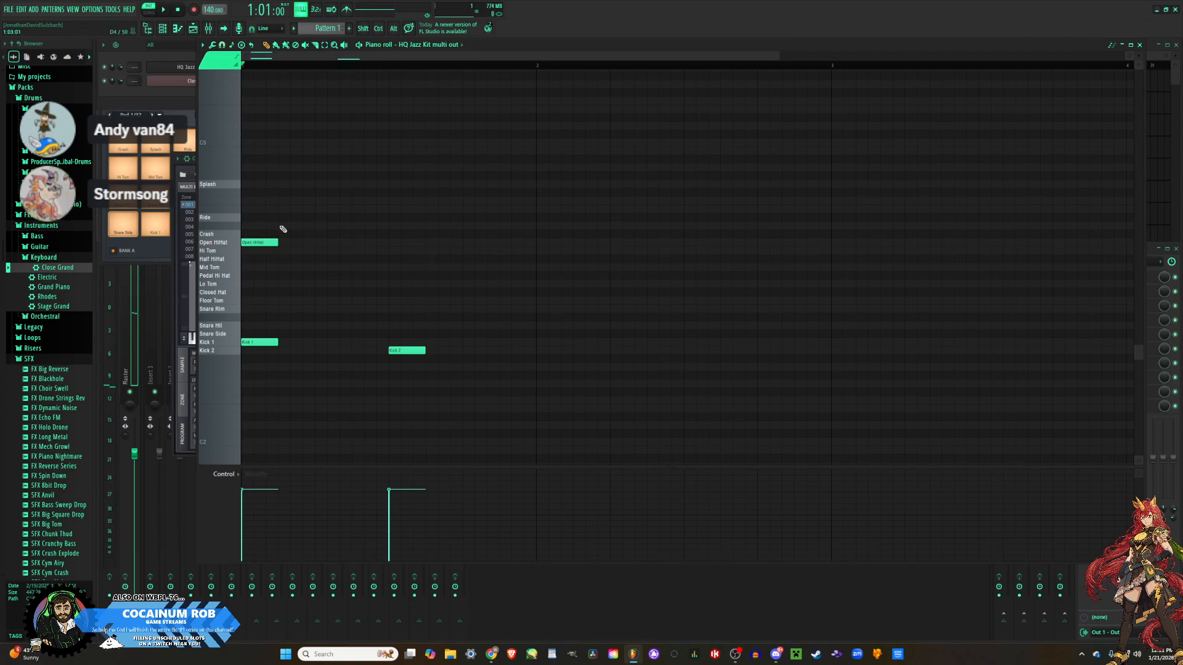
click(316, 226)
right_click(336, 224)
click(281, 260)
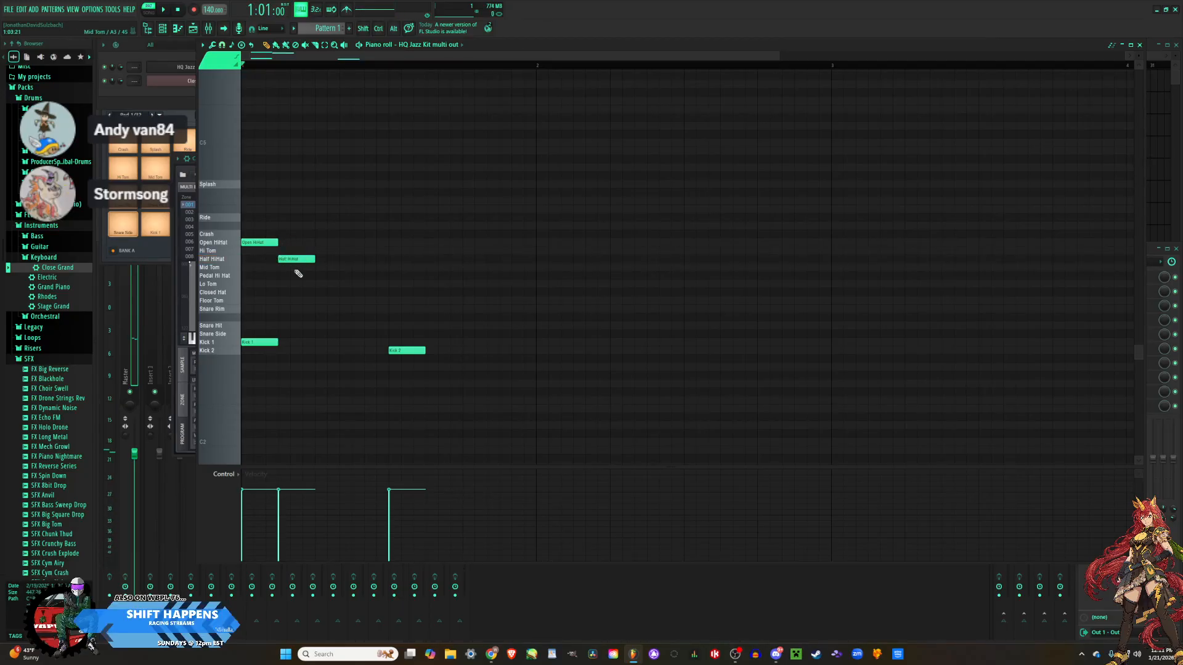
drag(320, 318, 321, 326)
key(space)
key(space)
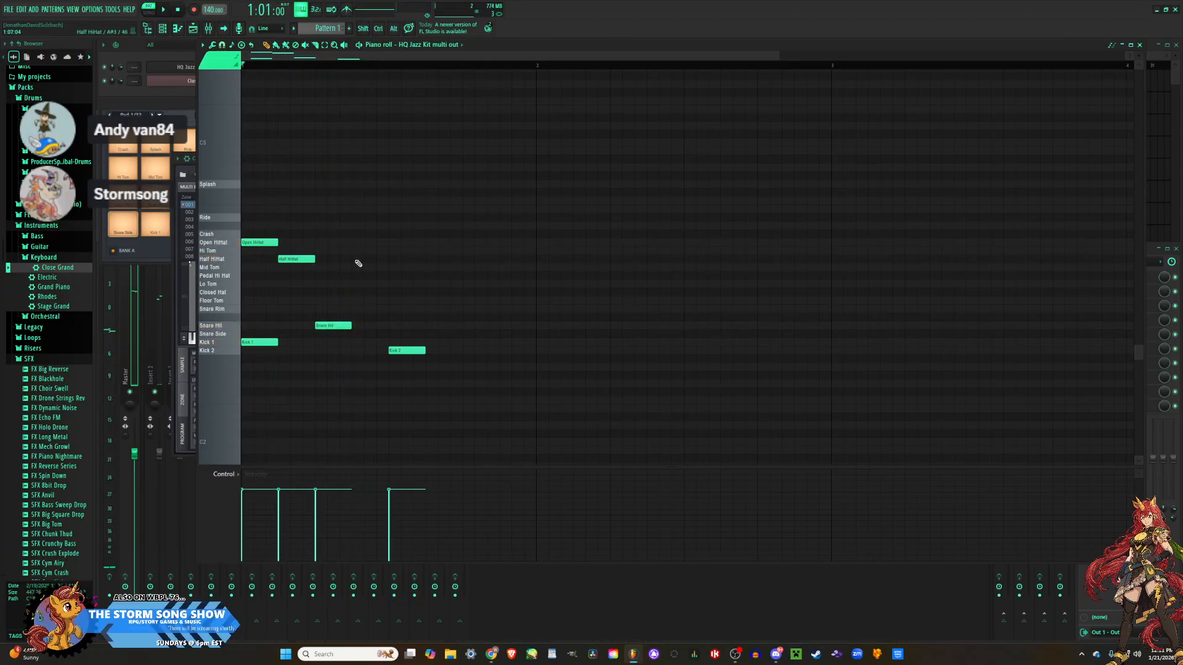
Continue the hi-hat line with Pedal Hi Hat and Closed Hat on beat 2, then Closed Hat, Half HiHat and Open HiHat at half-beat intervals.
click(317, 277)
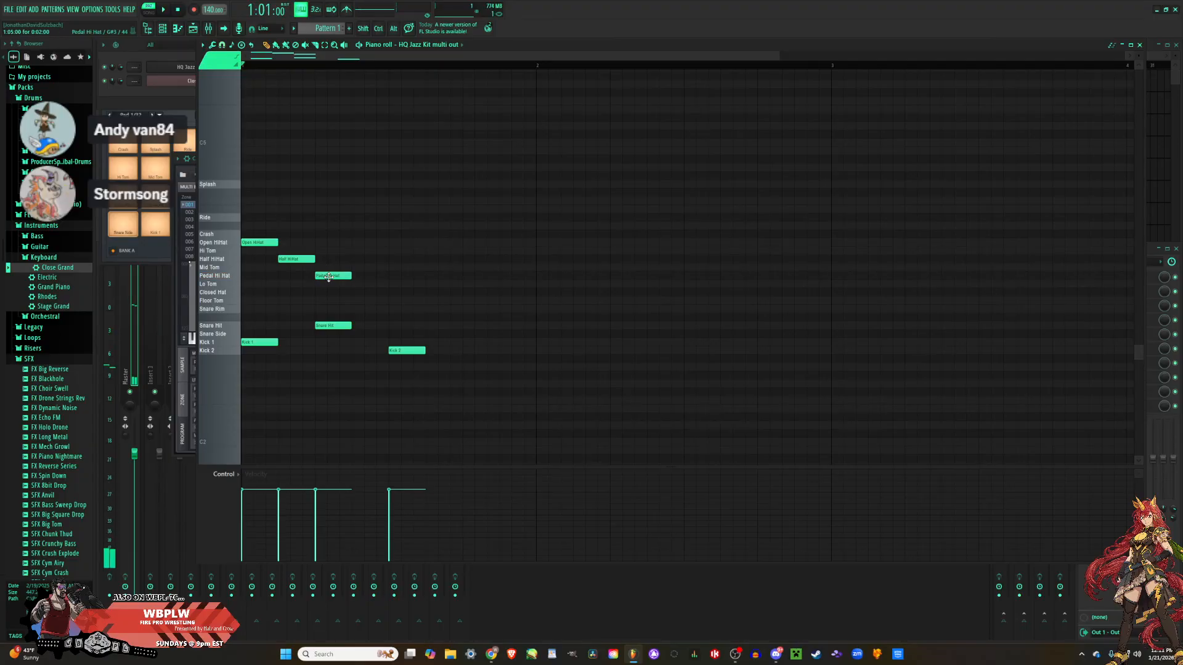
click(318, 293)
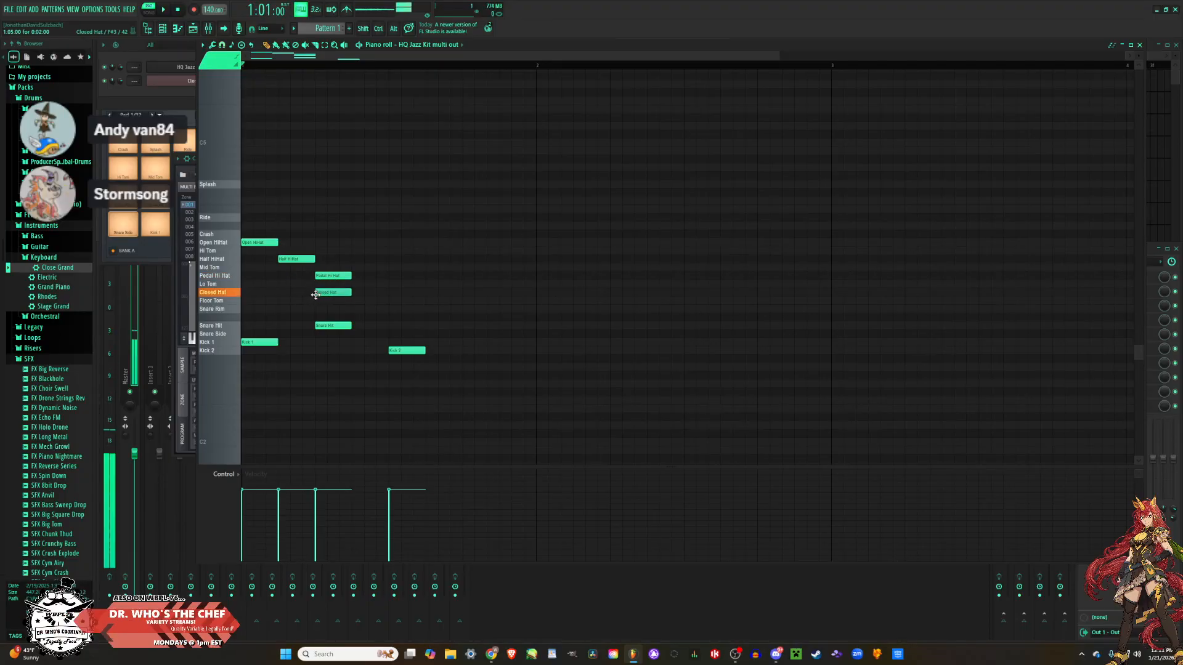
drag(320, 294, 336, 297)
key(space)
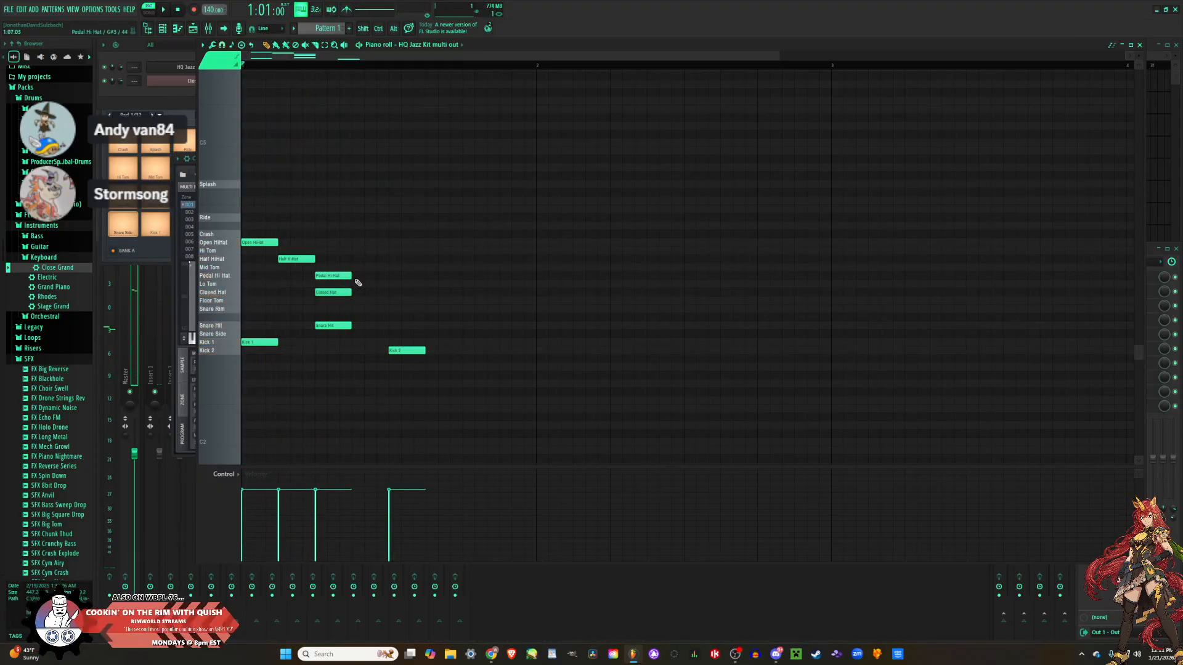
click(361, 290)
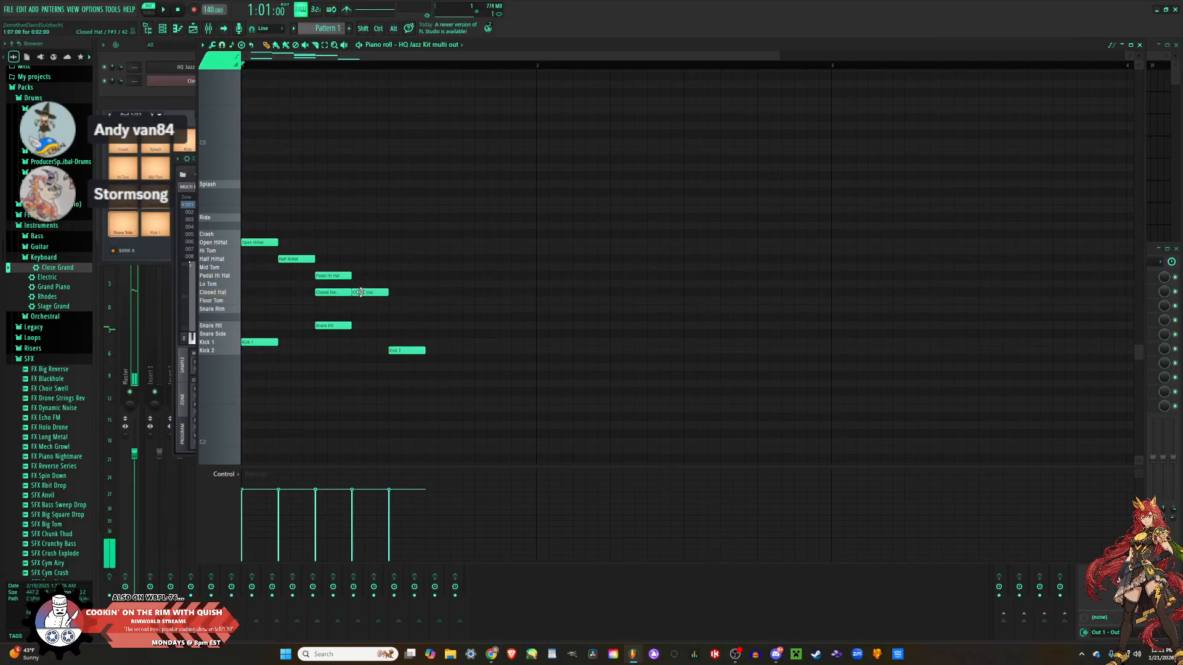
click(397, 259)
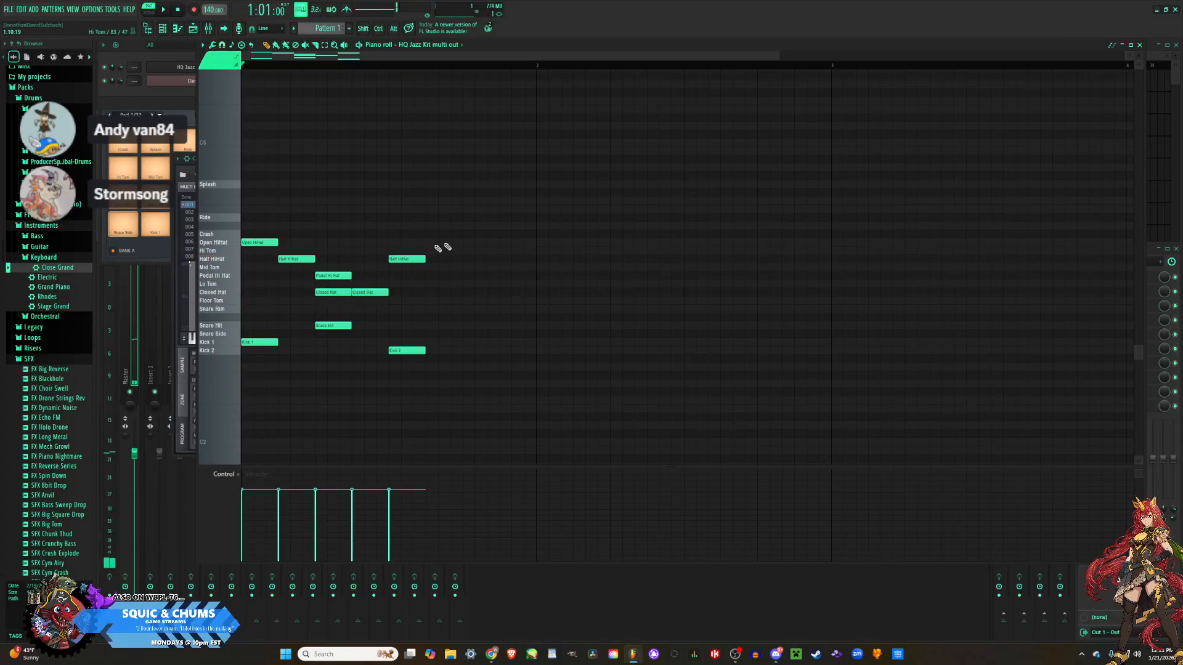
click(433, 244)
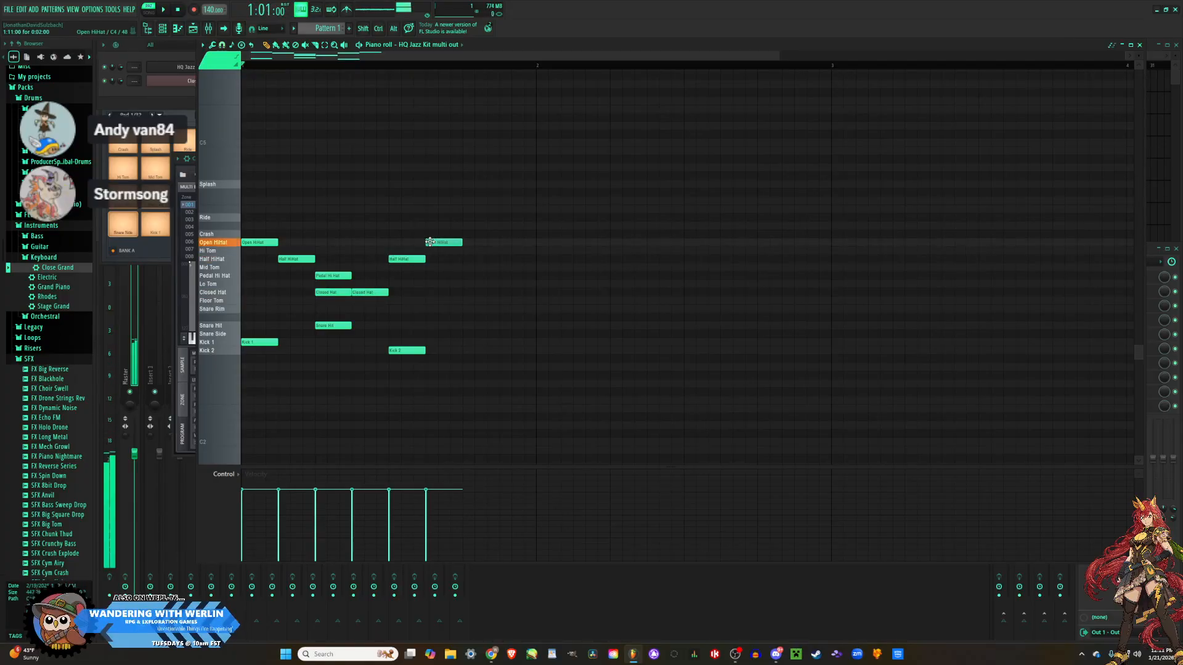
Place Closed Hat, Pedal Hi Hat and Snare Hit on beat 4, add a Closed Hat half a beat after it, and play the pattern.
click(465, 293)
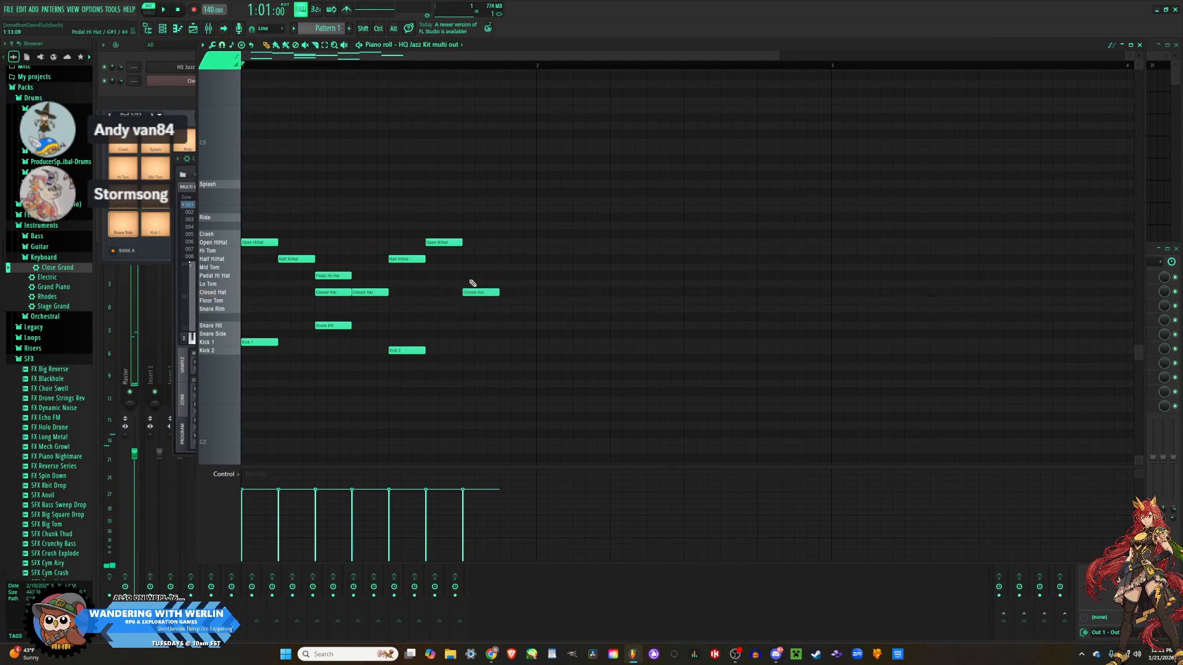
click(468, 276)
click(466, 326)
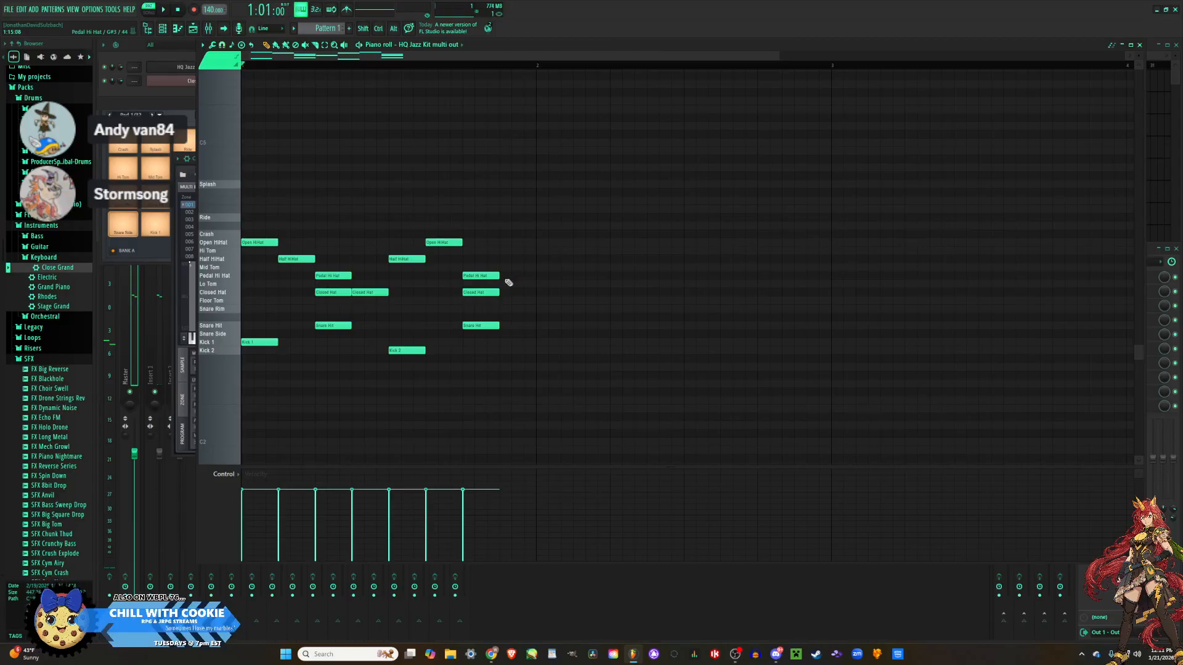
click(506, 294)
key(space)
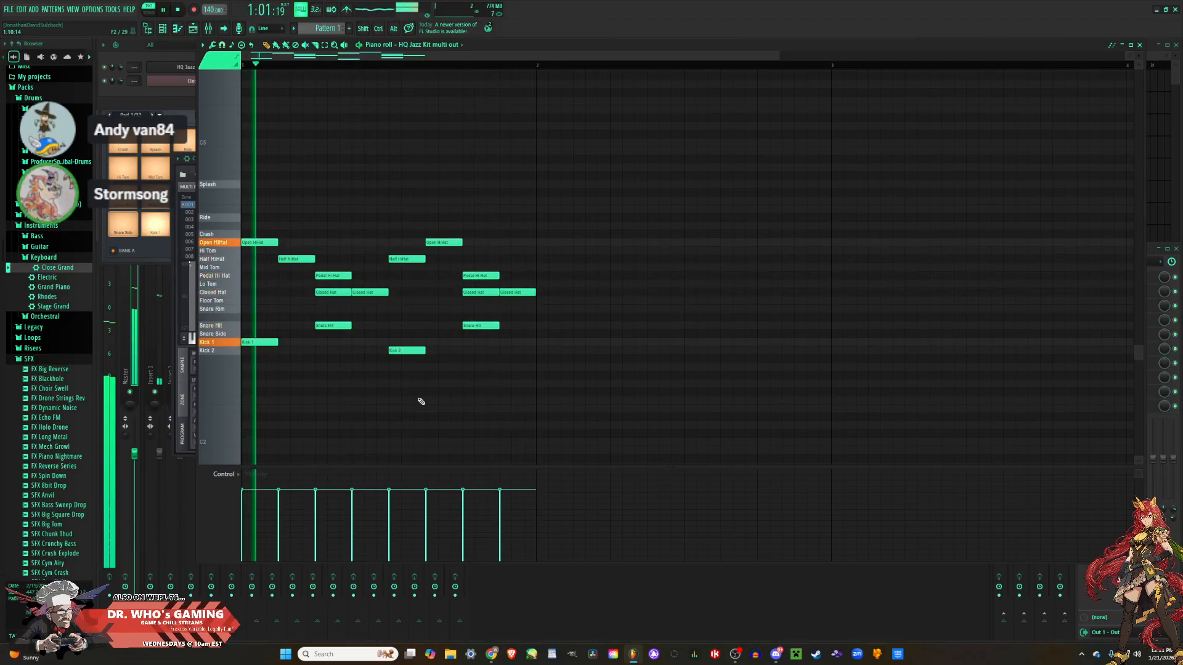
key(space)
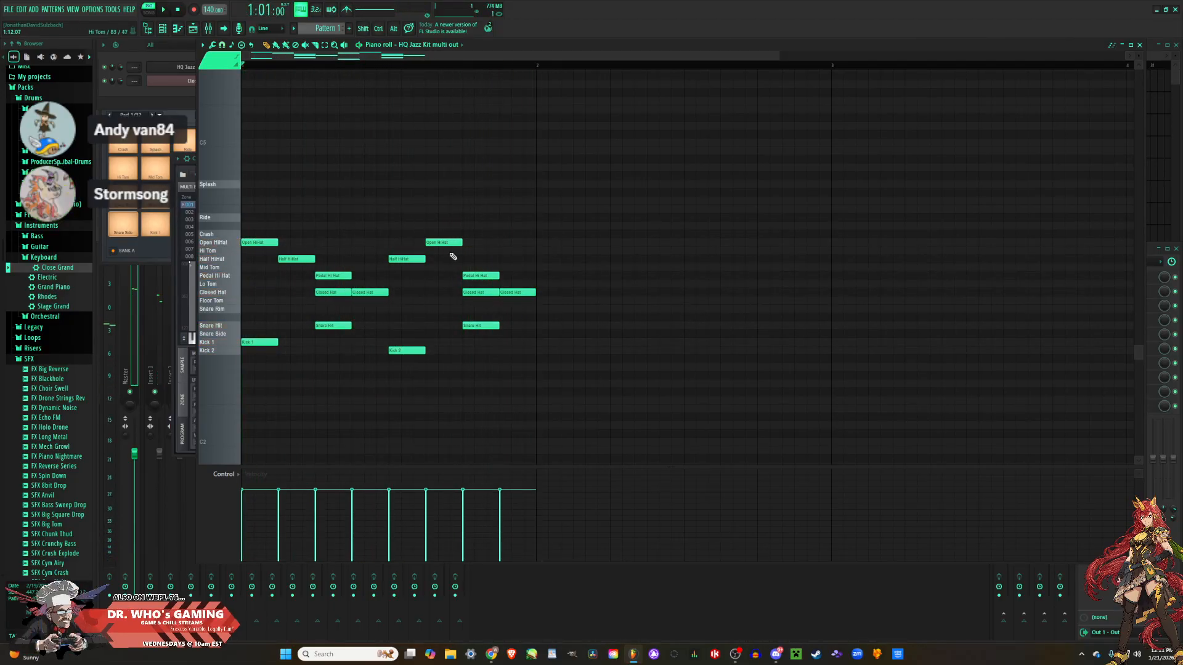
Delete all the hi-hat notes from bar 1 and play back the remaining kicks and snares.
drag(556, 305, 241, 163)
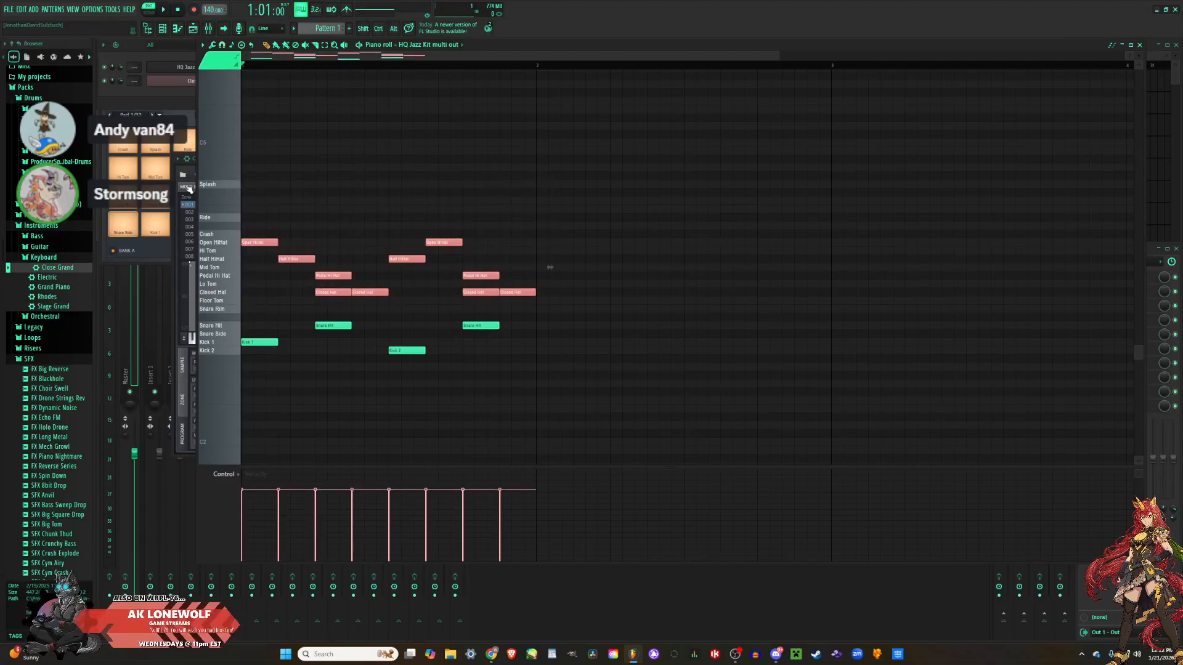
key(Delete)
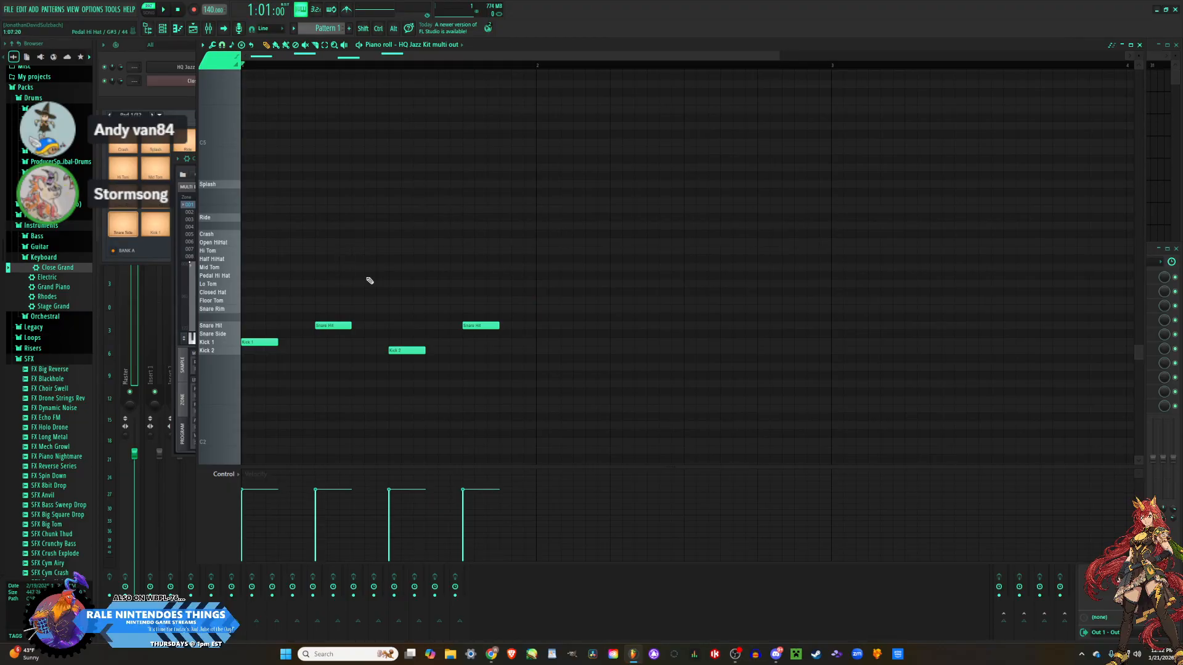
key(space)
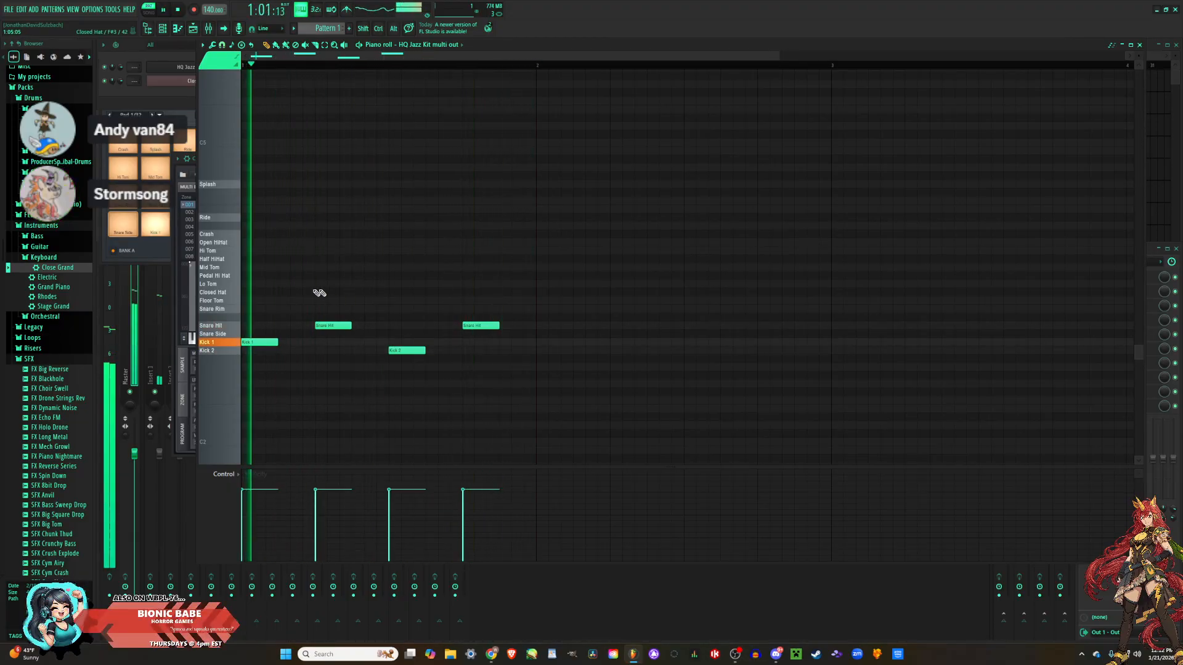
key(space)
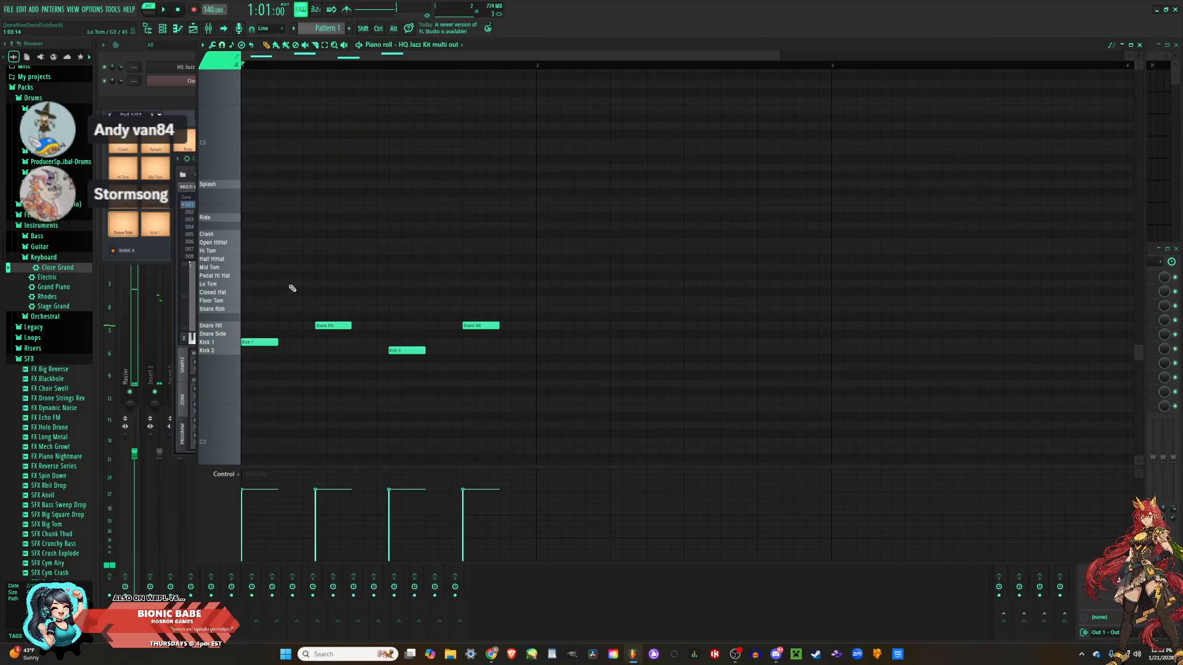
Place Ride notes on beat 1 of bar 1 and half a beat after it.
click(249, 218)
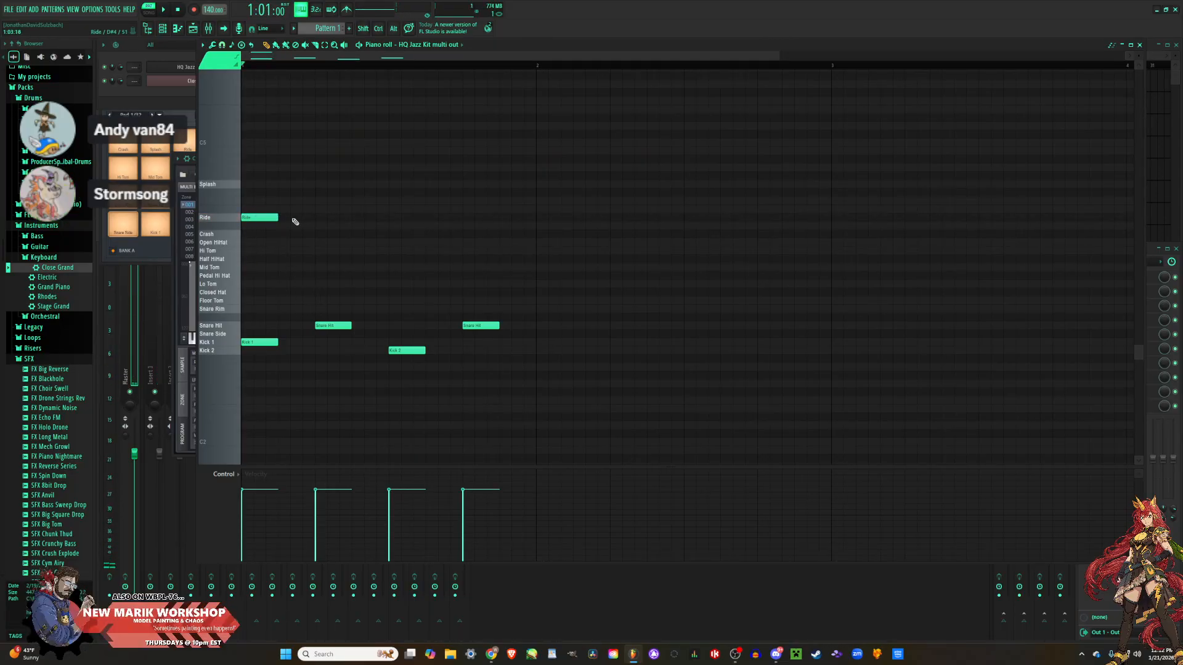
click(288, 219)
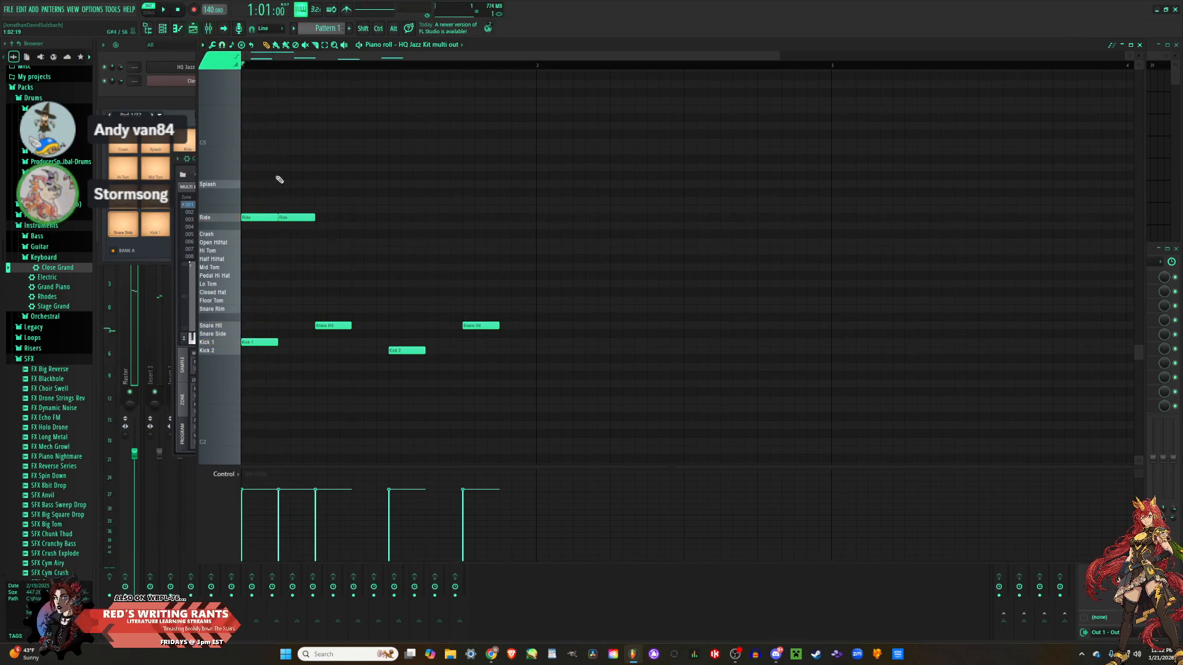
Move the beat 2 Snare Hit to beat 3 and delete the Snare Hit on beat 4 and the Kick 2 on beat 3.
drag(345, 324, 418, 325)
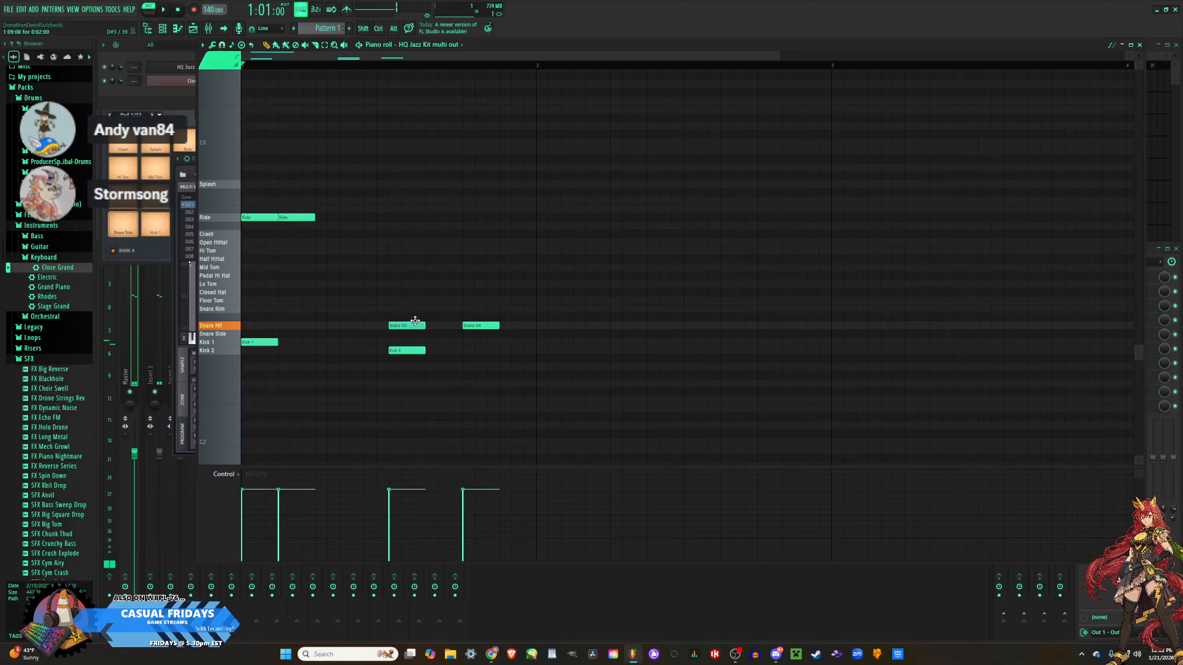
right_click(487, 325)
right_click(407, 353)
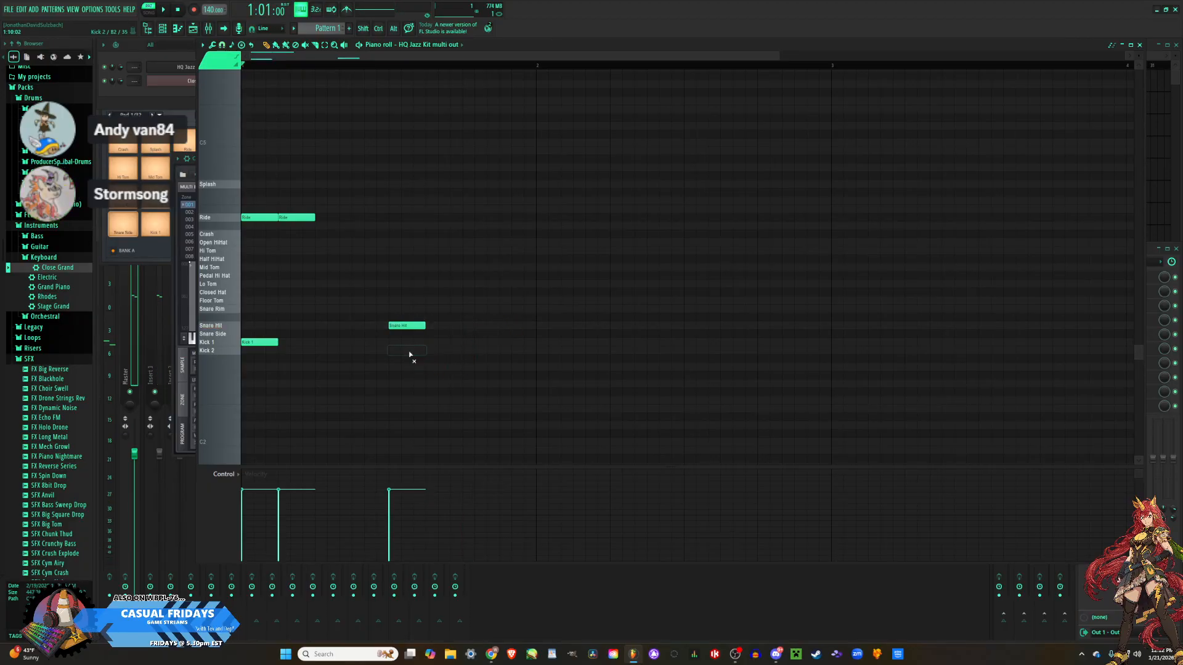
Move the second Ride note to beat 2 and add a swung Ride note shortly before beat 3.
click(308, 218)
drag(301, 218, 337, 215)
key(space)
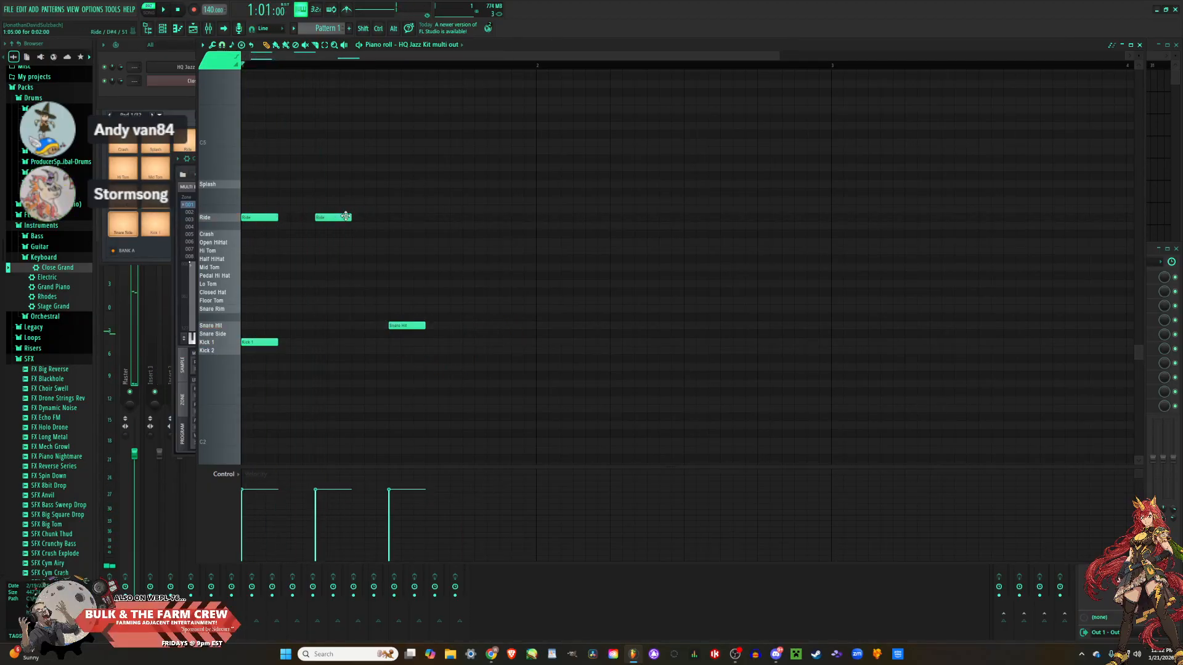
click(369, 218)
key(space)
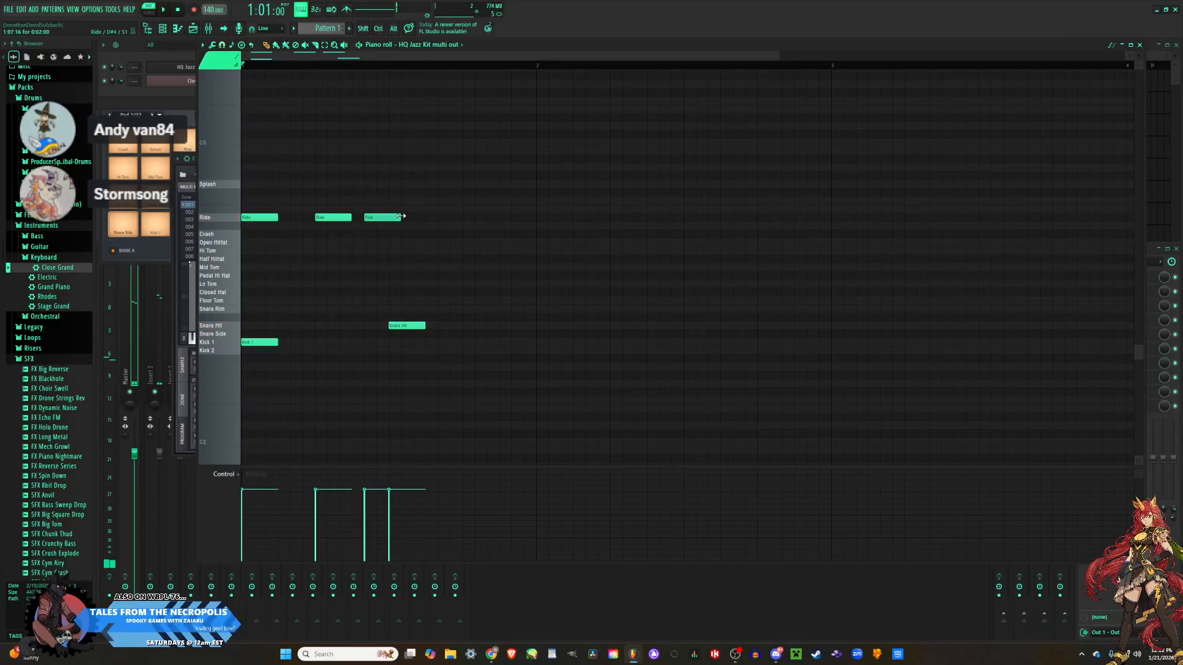
Shorten the swung Ride to end at beat 3, and add Rides on beats 3 and 4, shortly before bar 2, and at bar 2's start.
drag(400, 217, 388, 218)
click(406, 217)
drag(410, 216, 426, 217)
key(space)
click(467, 219)
key(space)
drag(547, 219, 573, 220)
click(542, 219)
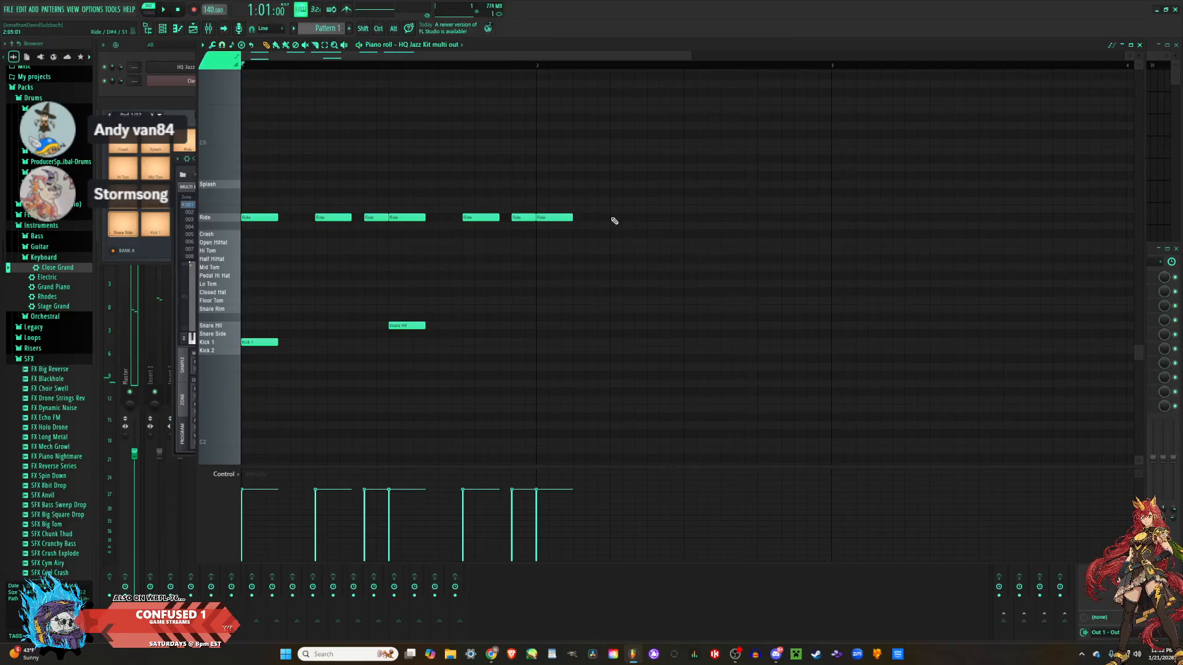
Extend the swung Ride rhythm through bar 2 with notes on beat 2, shortly before beat 3, on beat 3 and on beat 4.
click(669, 220)
key(space)
drag(693, 219, 720, 220)
click(693, 218)
key(space)
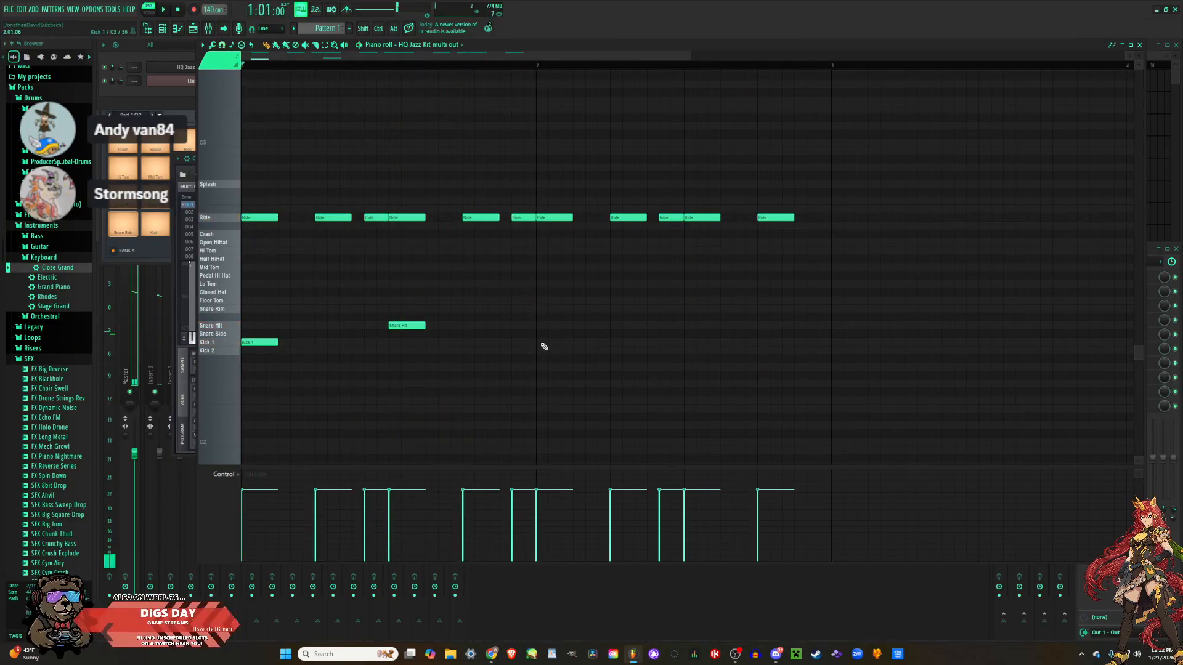
Place a Kick 1 note at the start of bar 2 and a Snare Rim note shortly before beat 2, checking by playback.
key(space)
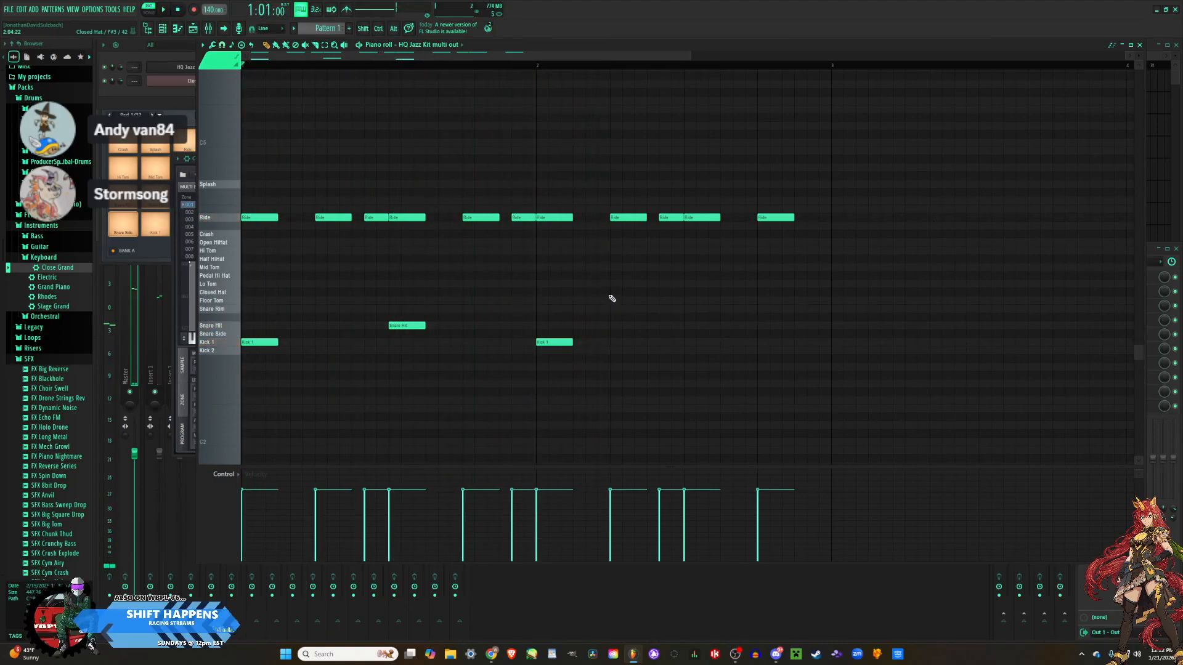
drag(637, 303, 637, 311)
key(space)
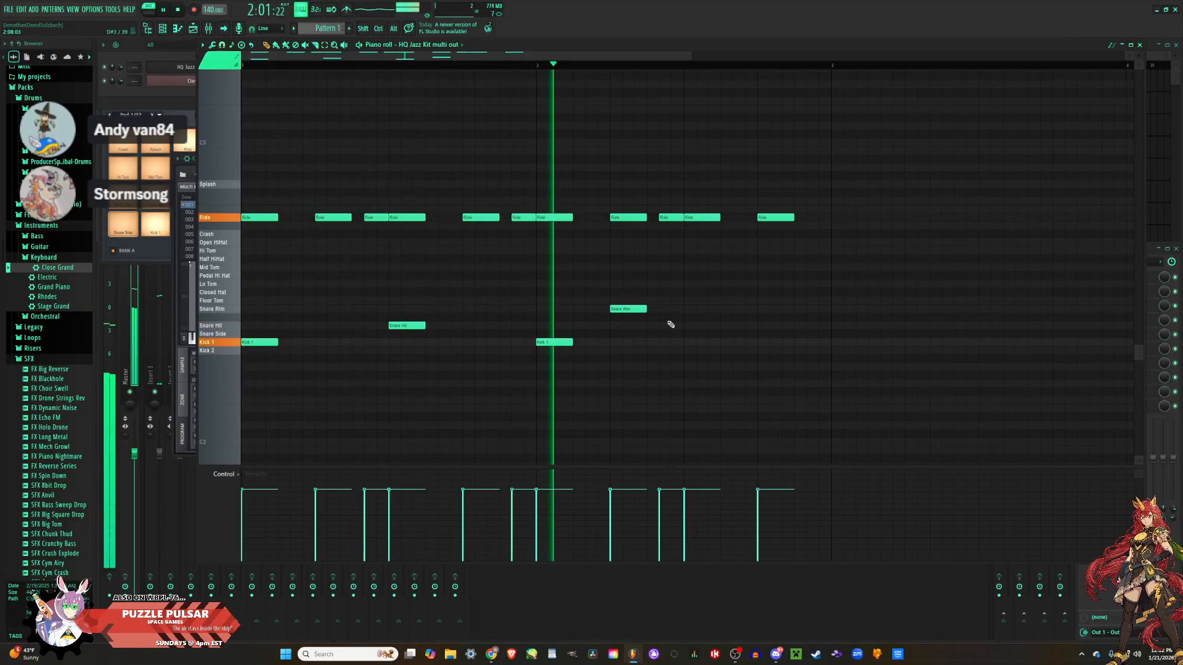
key(space)
key(space)
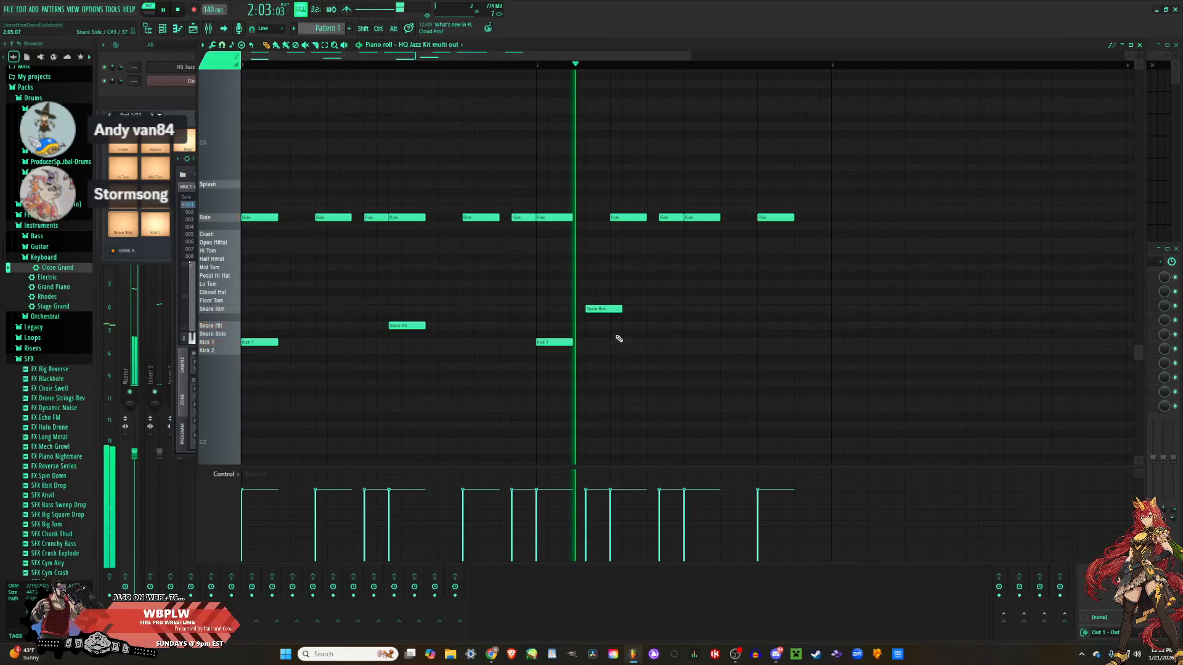
key(space)
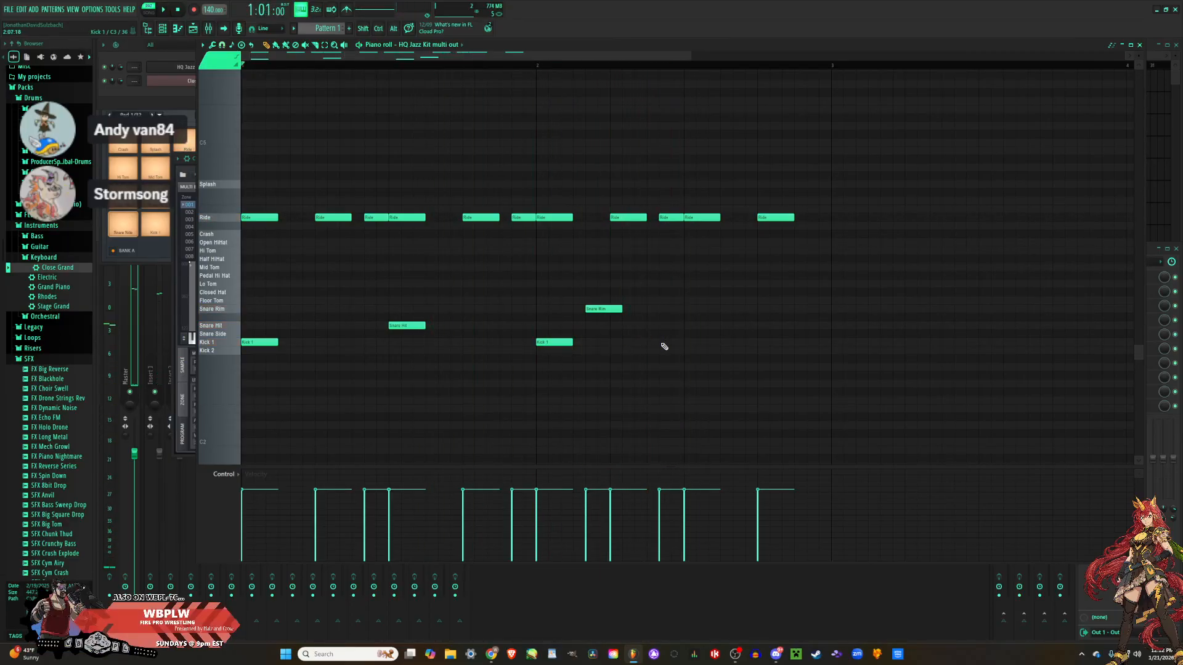
Replace the Ride shortly before beat 3 of bar 2 with a Kick 1 note and add a Snare Hit on beat 3.
click(665, 343)
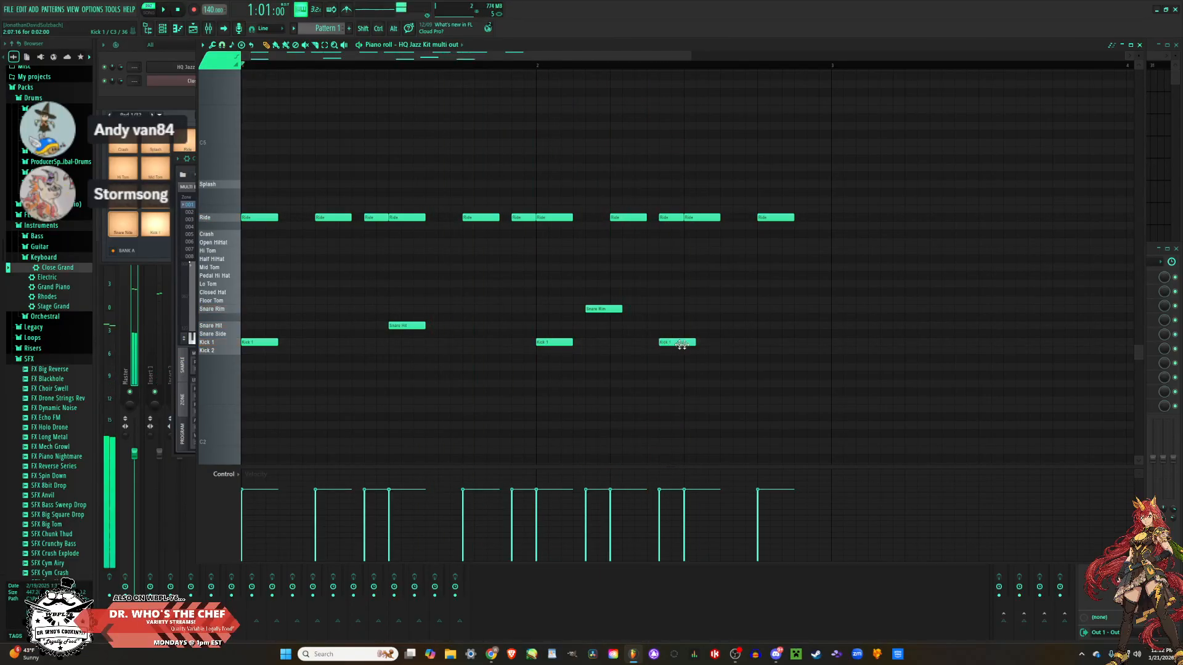
right_click(666, 217)
key(space)
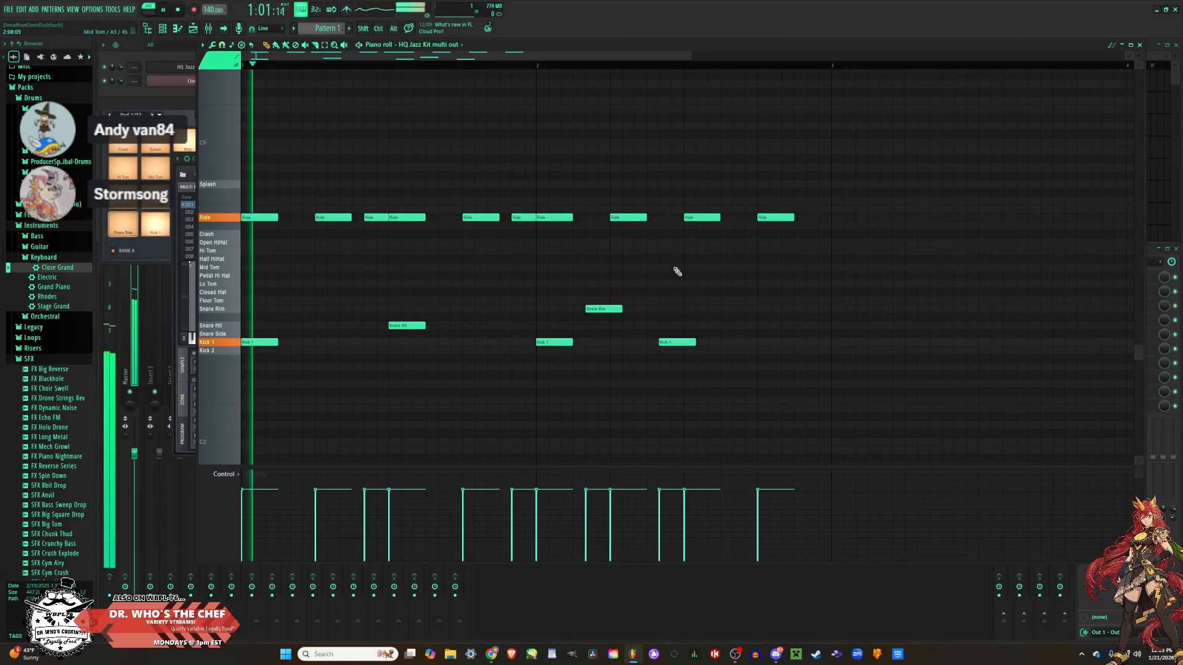
click(693, 325)
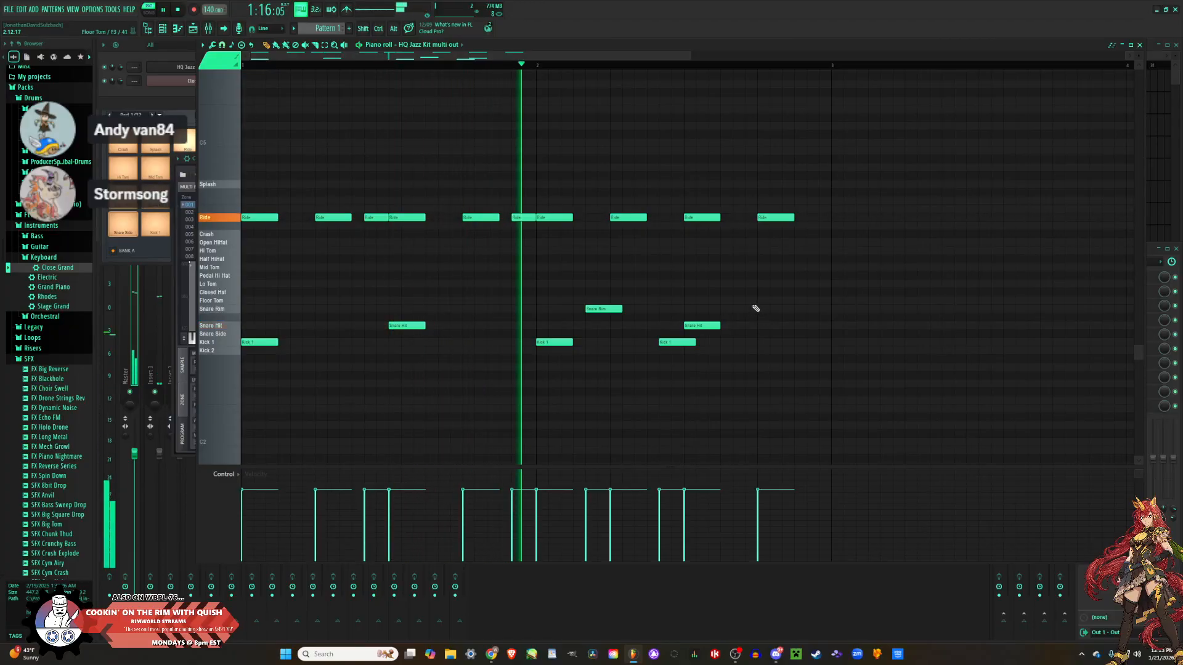
Set the project tempo to 132 BPM and audition the two-bar drum pattern at that speed.
key(space)
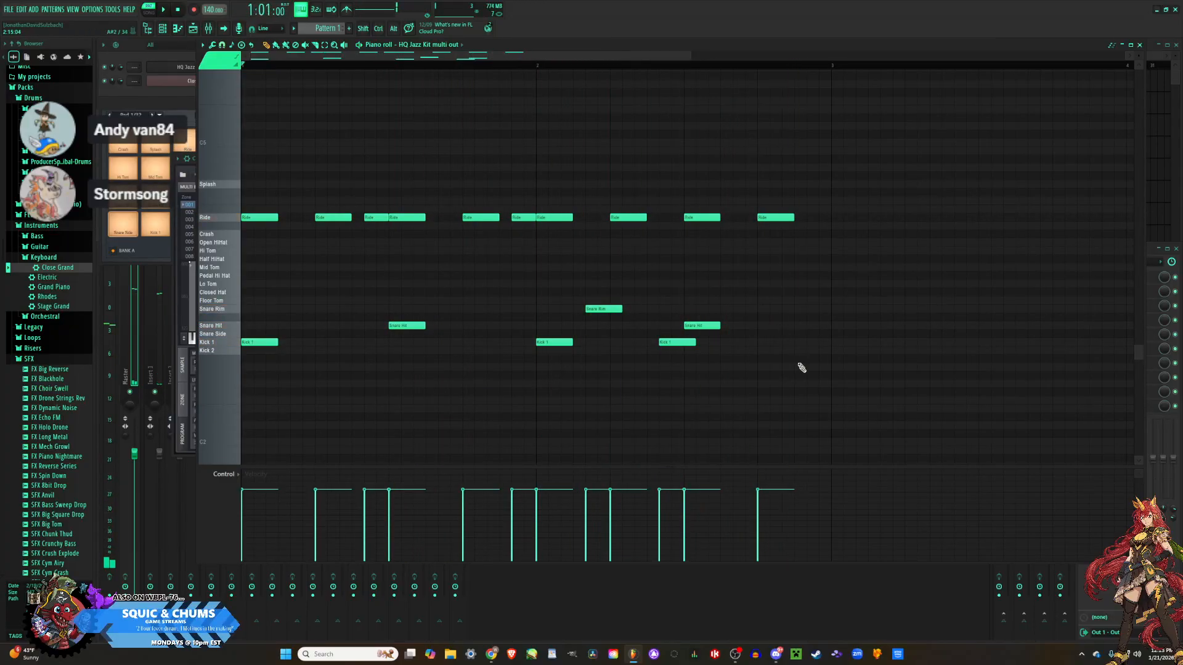
scroll(778, 328, down, 4)
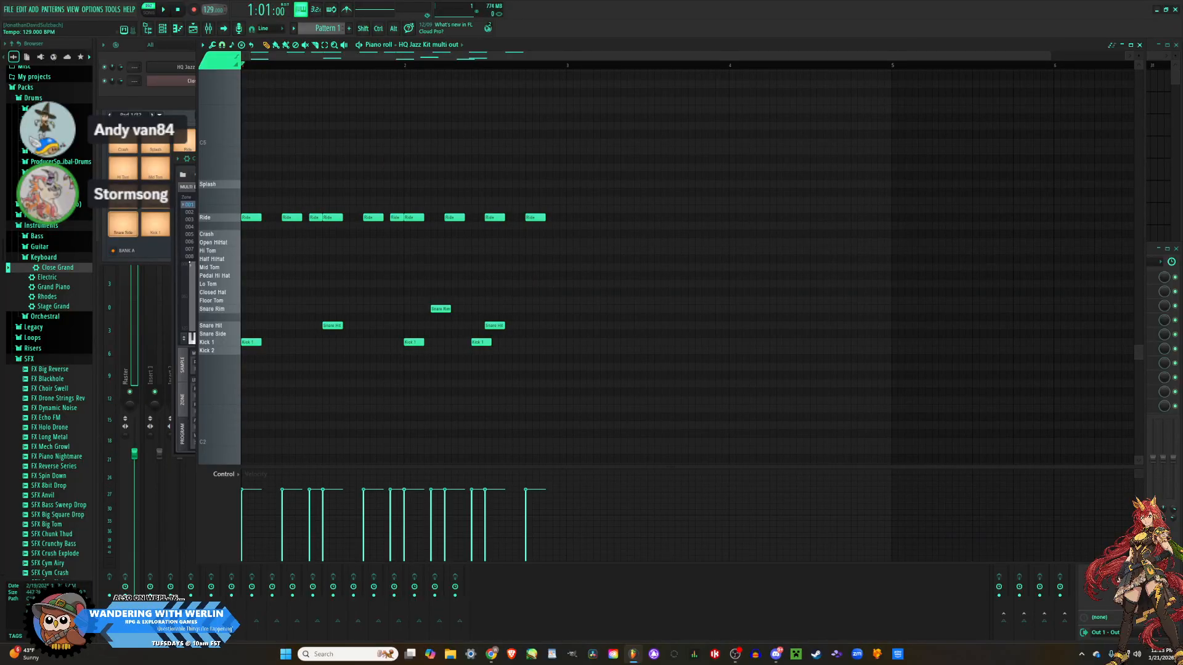
scroll(208, 10, up, 2)
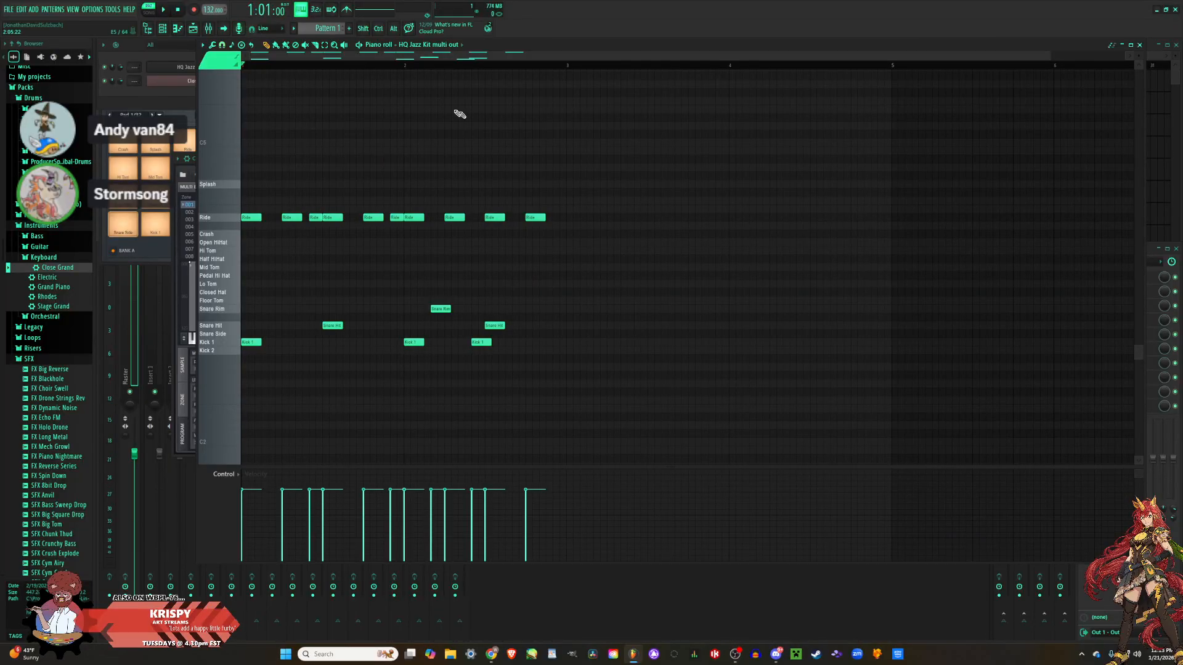
key(space)
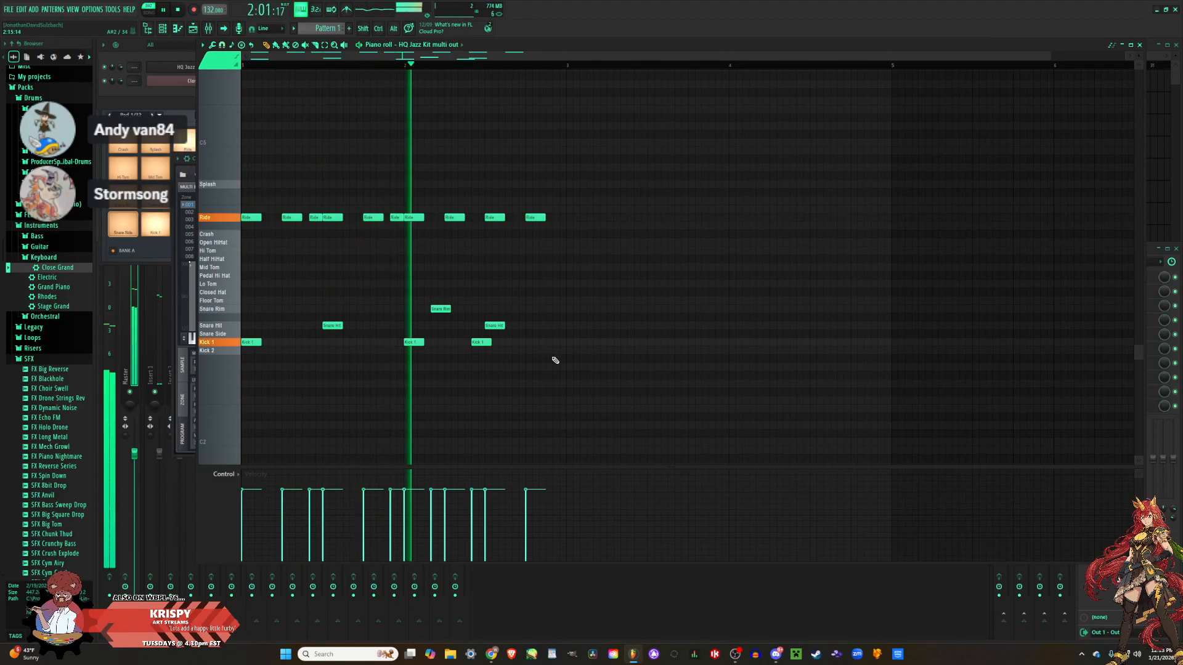
key(space)
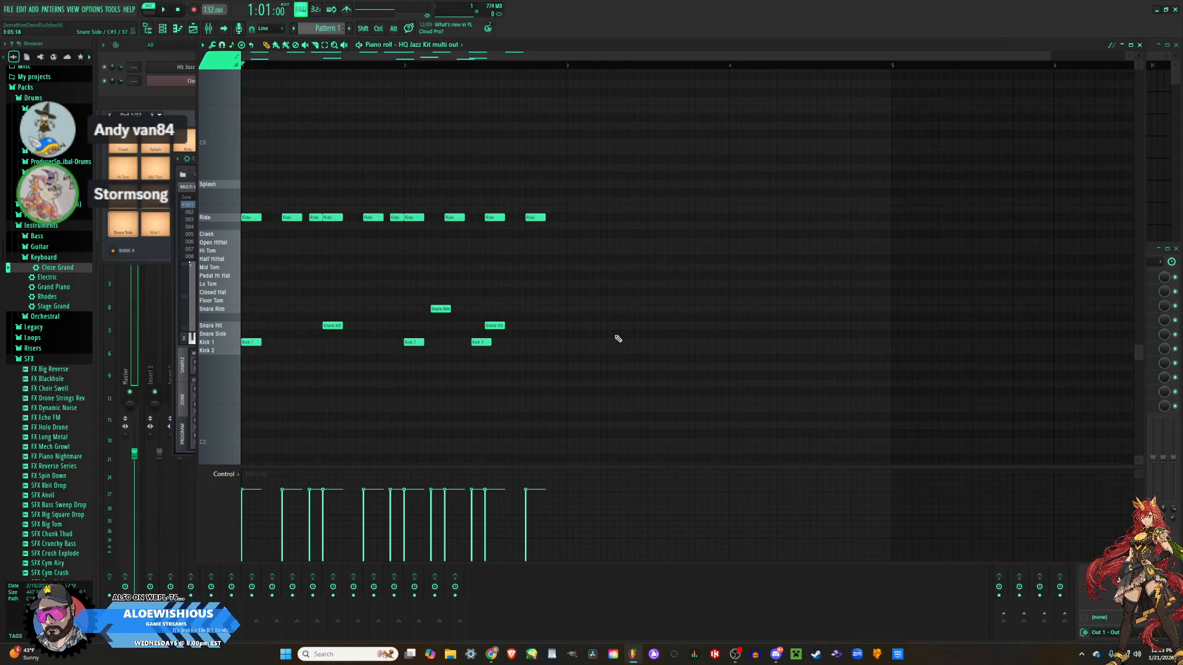
key(space)
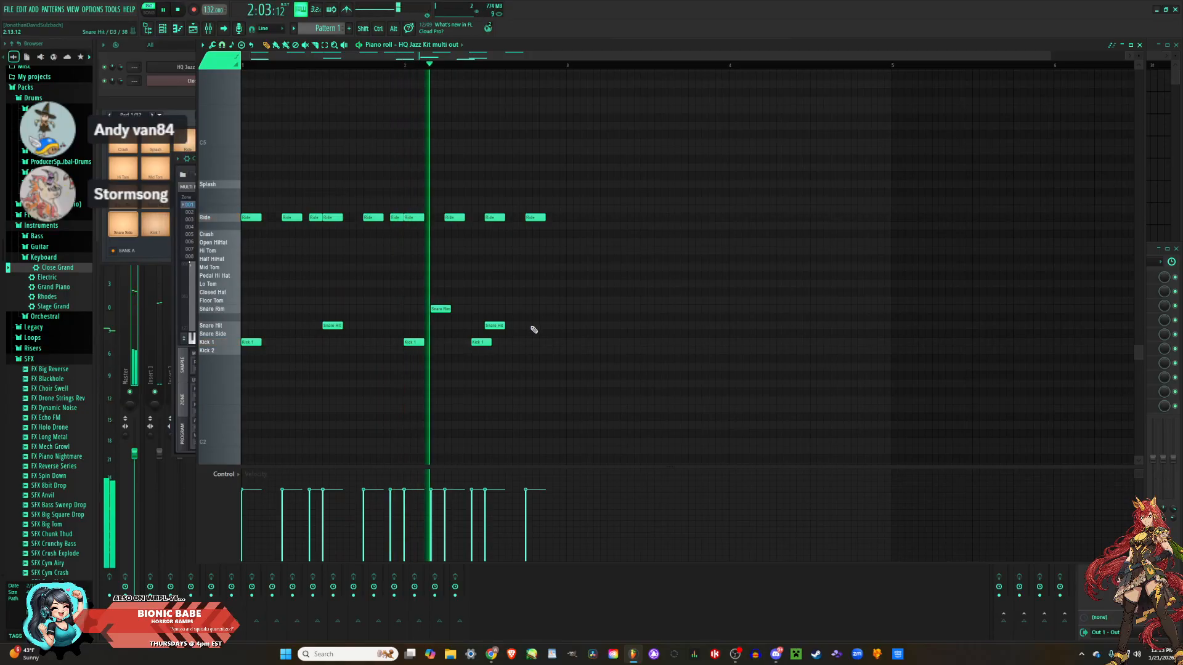
key(space)
Duplicate the whole two-bar drum pattern into bars 3 and 4, clear the selection and check by playback.
drag(596, 370, 192, 110)
scroll(655, 337, up, 5)
key(ctrl+b)
scroll(592, 336, down, 4)
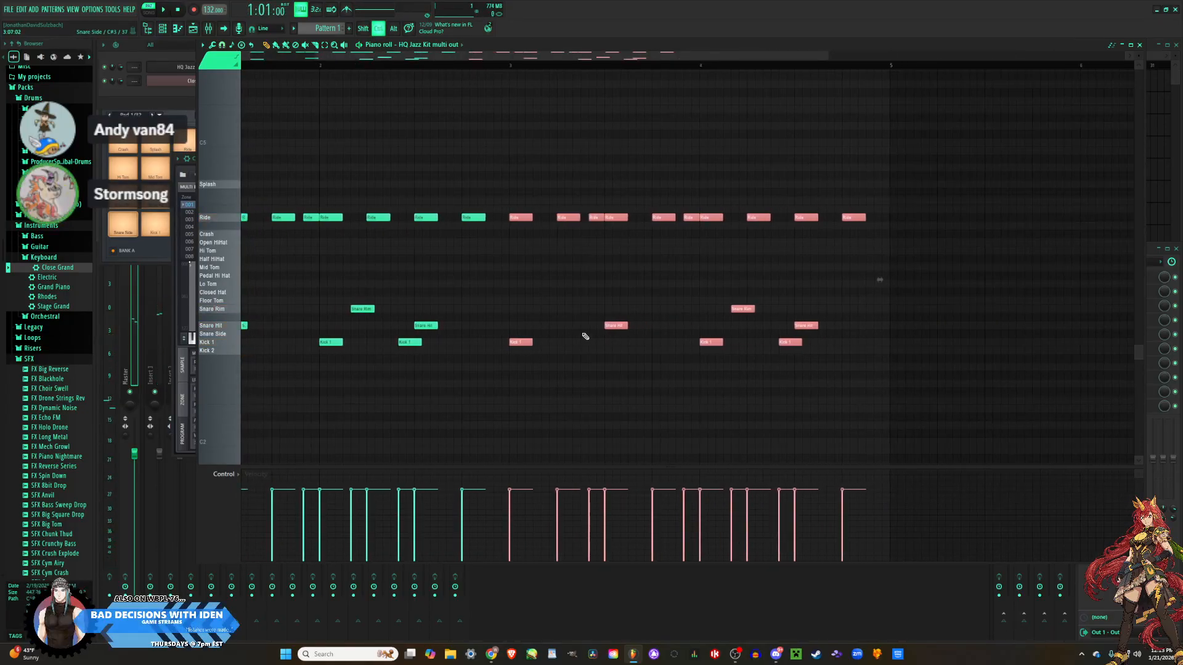
scroll(586, 336, down, 3)
ctrl+click(283, 243)
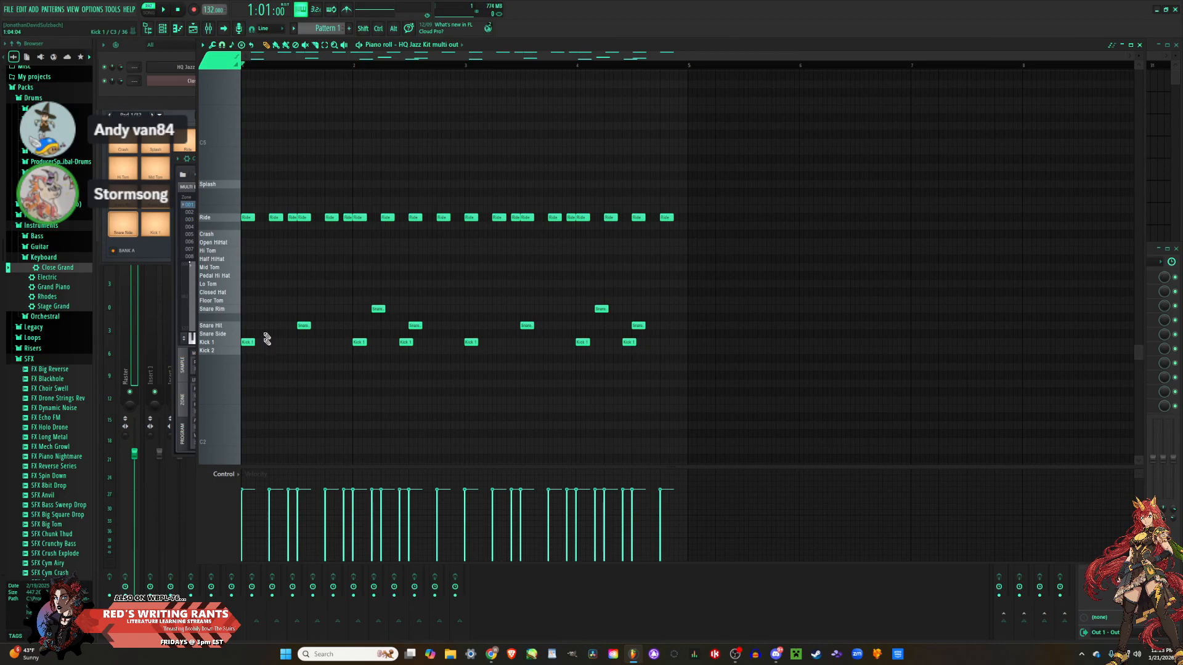
key(space)
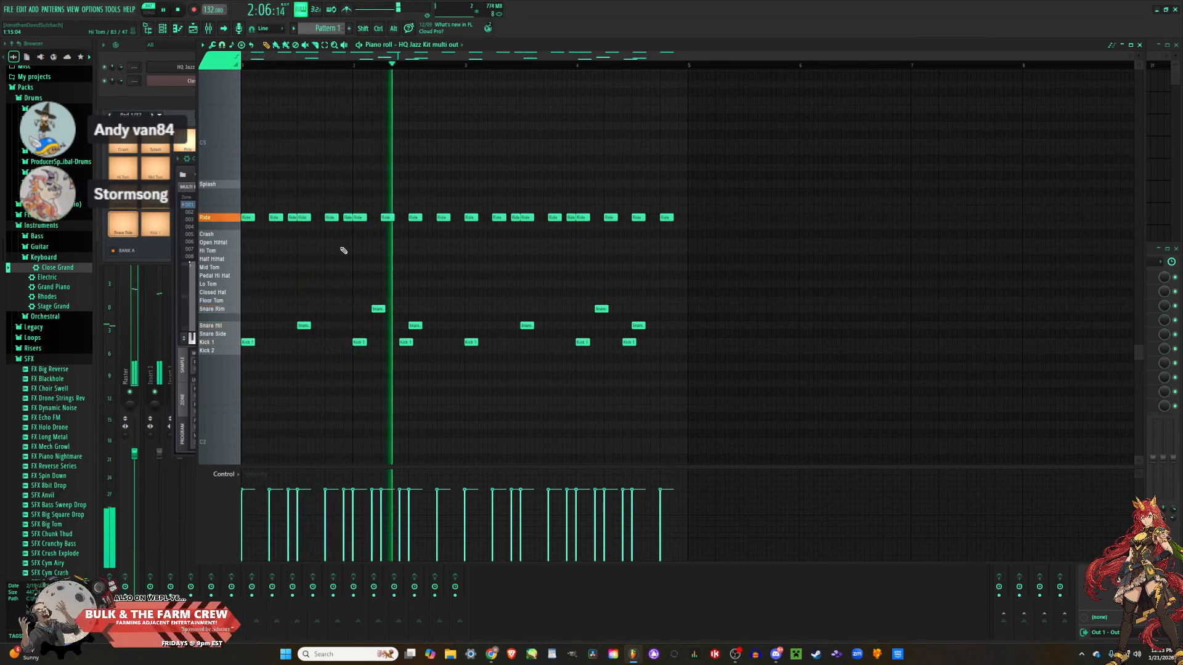
key(space)
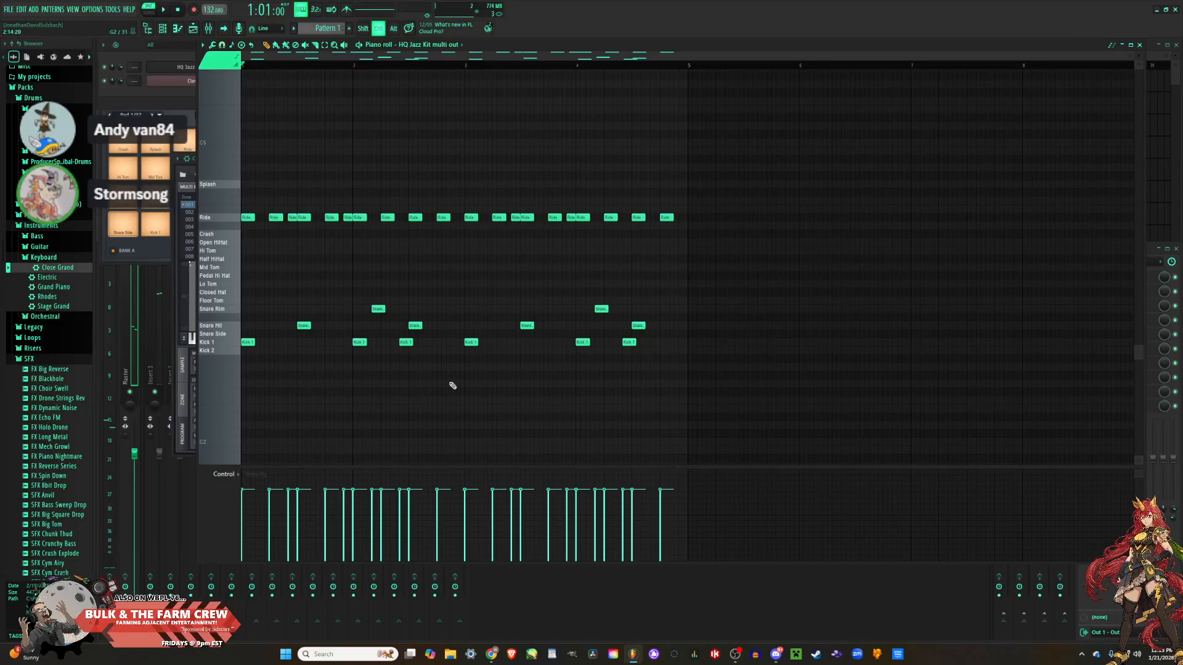
Lower the velocity of all drum notes in bars 1 to 4 slightly and evenly while listening, then clear the selection.
drag(453, 382, 241, 131)
key(space)
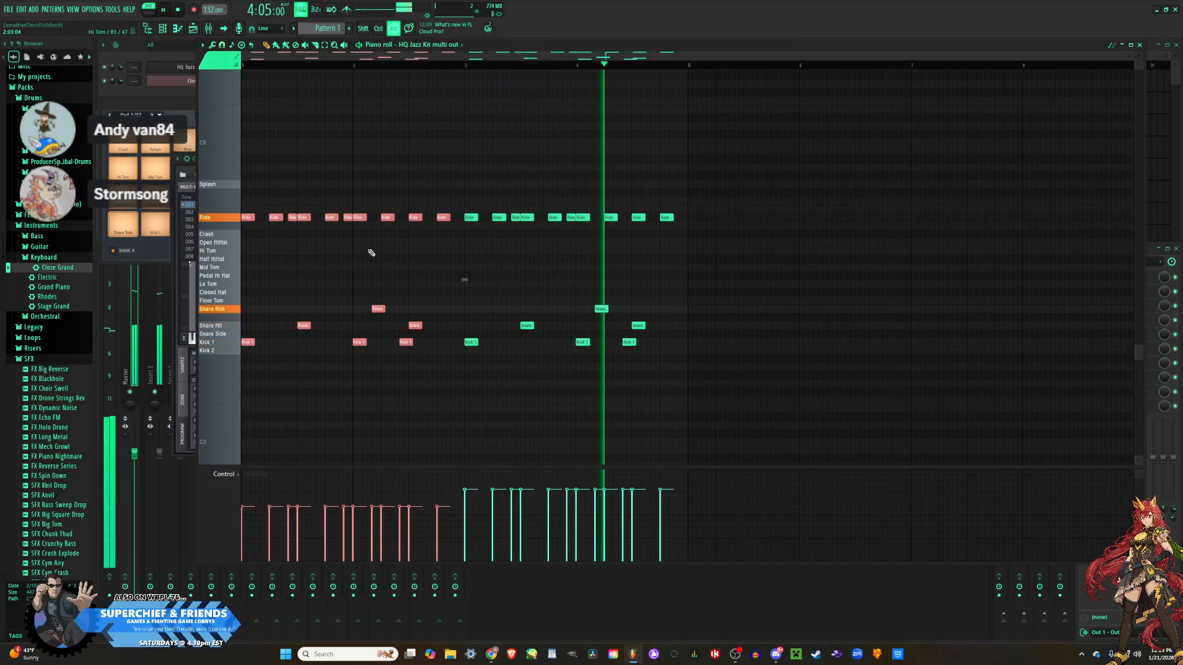
drag(694, 377, 471, 157)
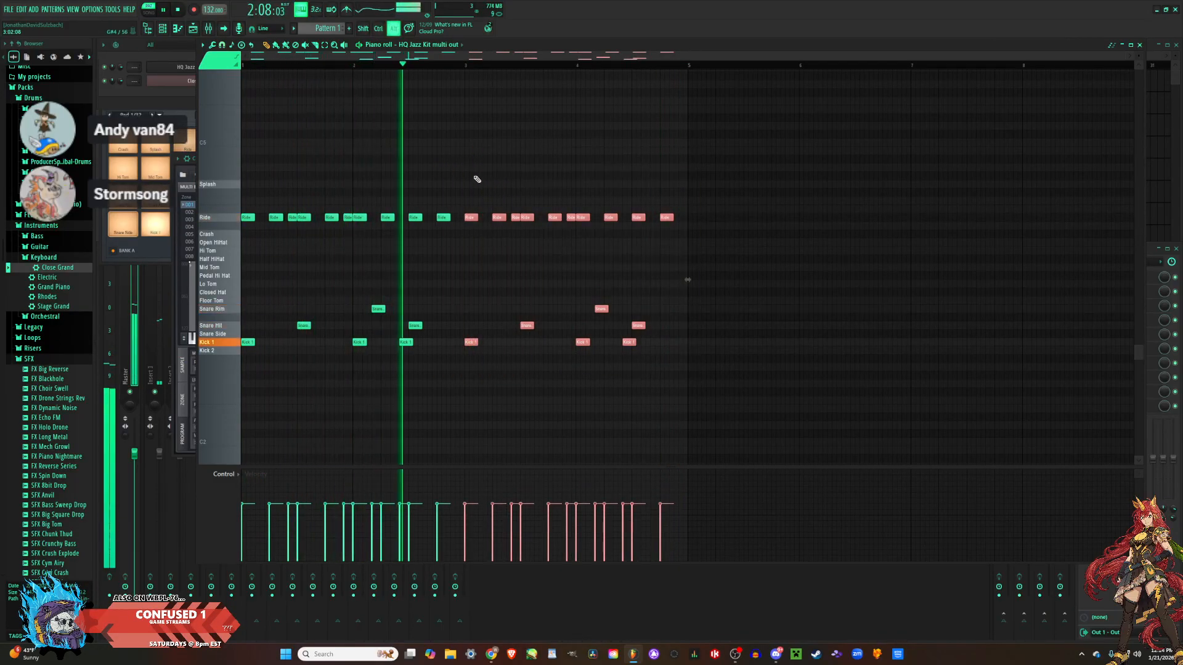
drag(754, 377, 244, 139)
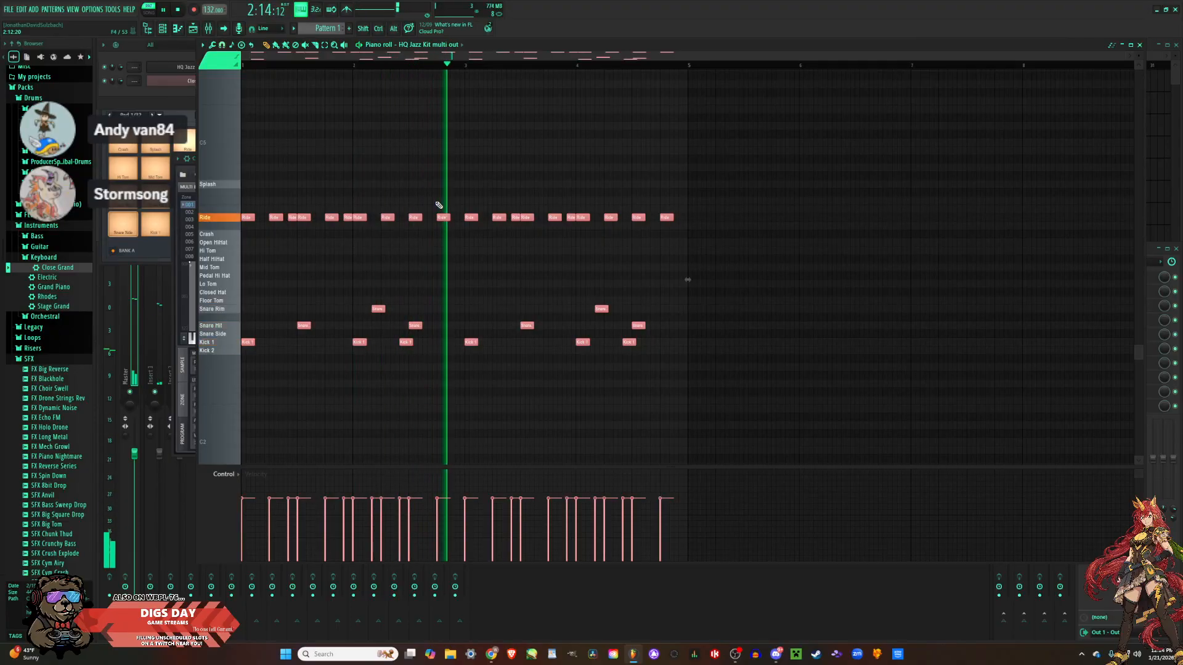
ctrl+click(478, 190)
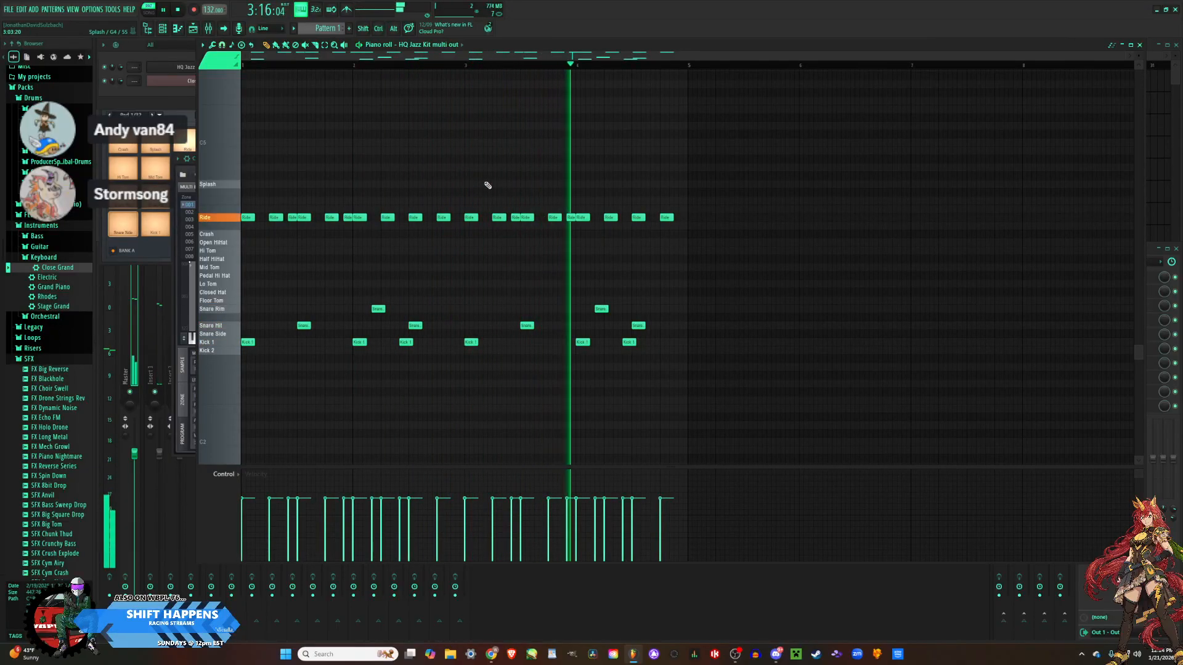
Add a bar 4 ending fill: Kick 1 shortly before beat 4, Snare Rim on beat 4, and a short Snare Hit ending with the bar.
scroll(705, 364, up, 5)
key(space)
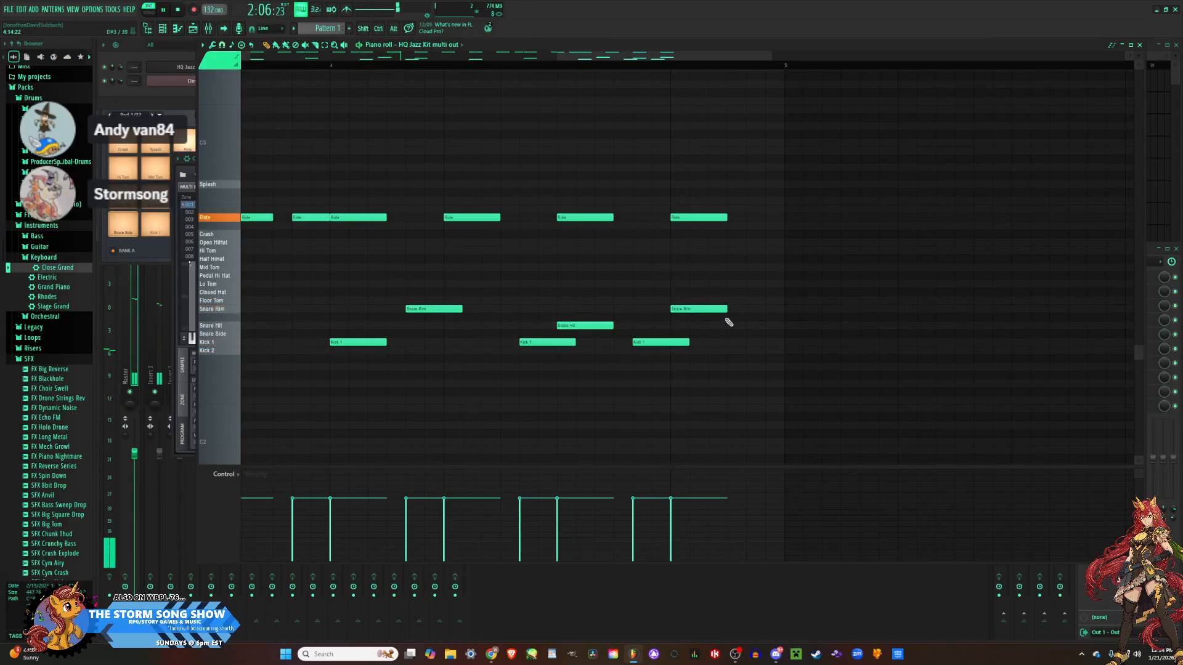
click(729, 326)
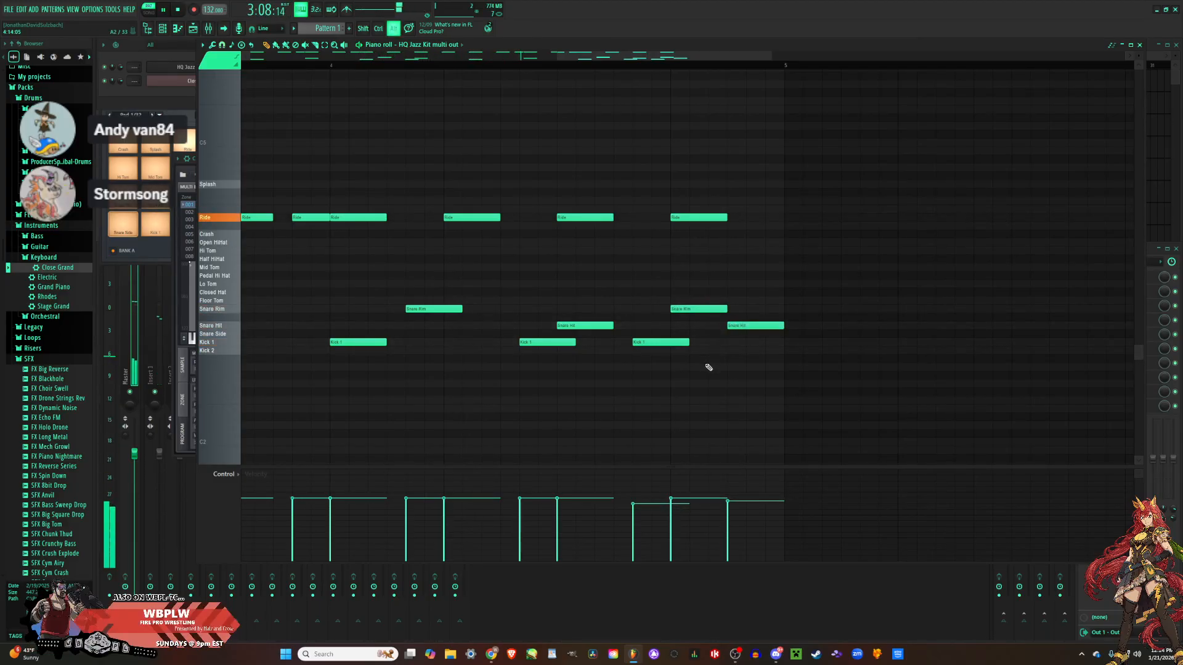
scroll(708, 367, down, 1)
scroll(707, 370, down, 5)
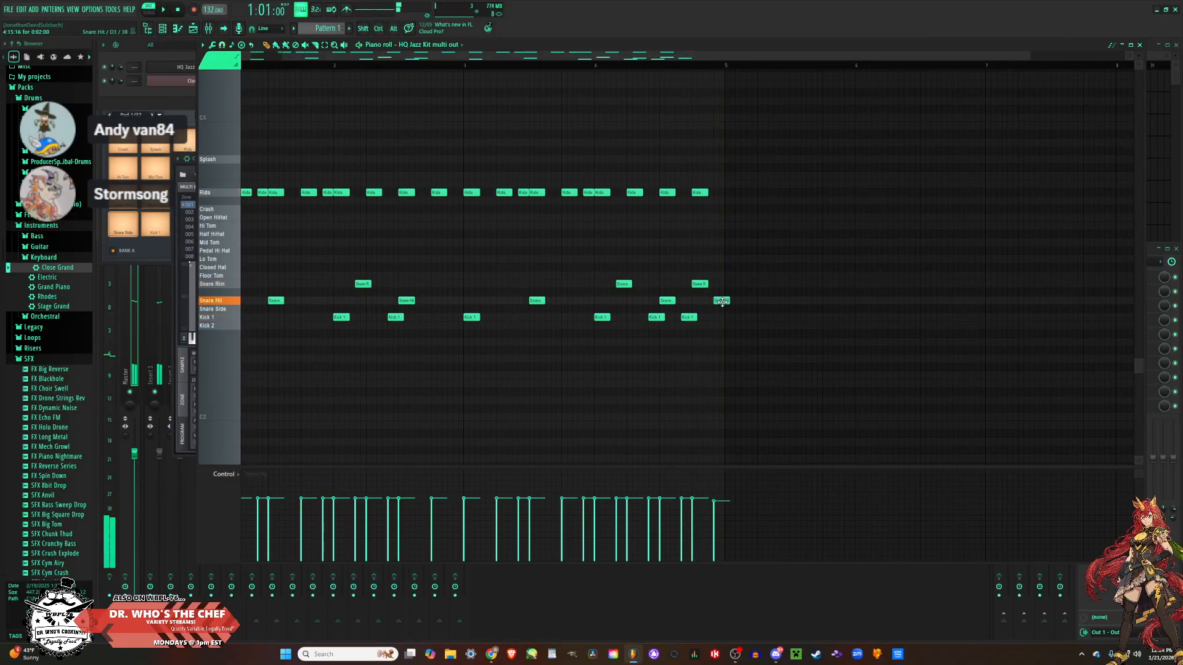
key(space)
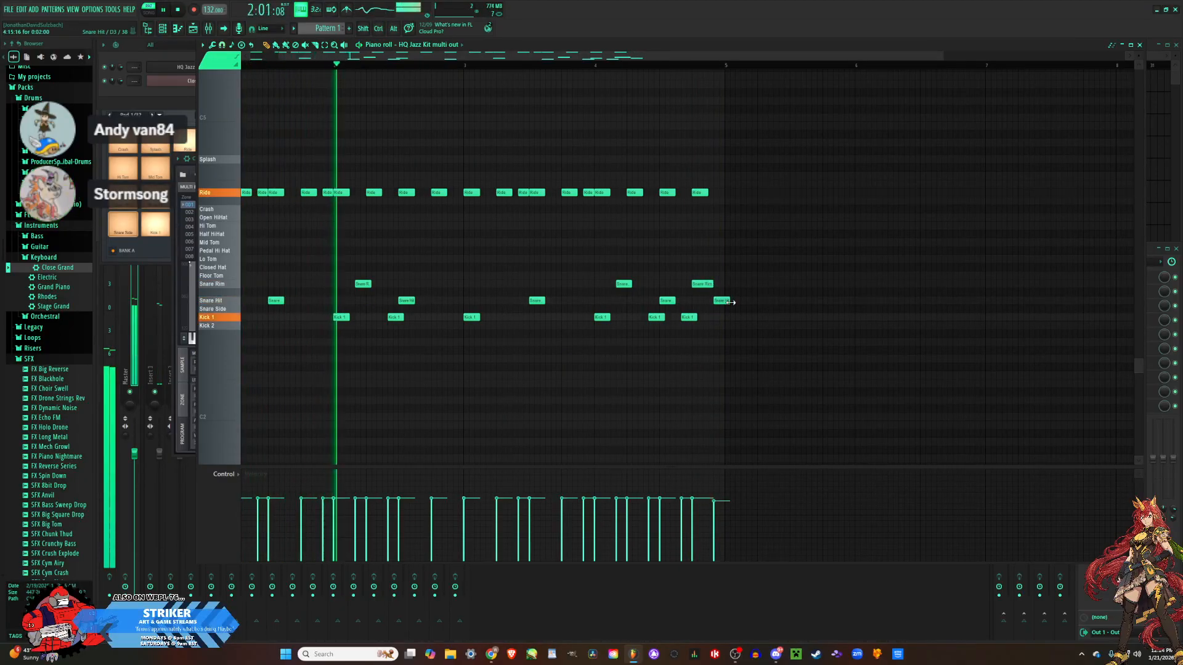
scroll(703, 345, down, 1)
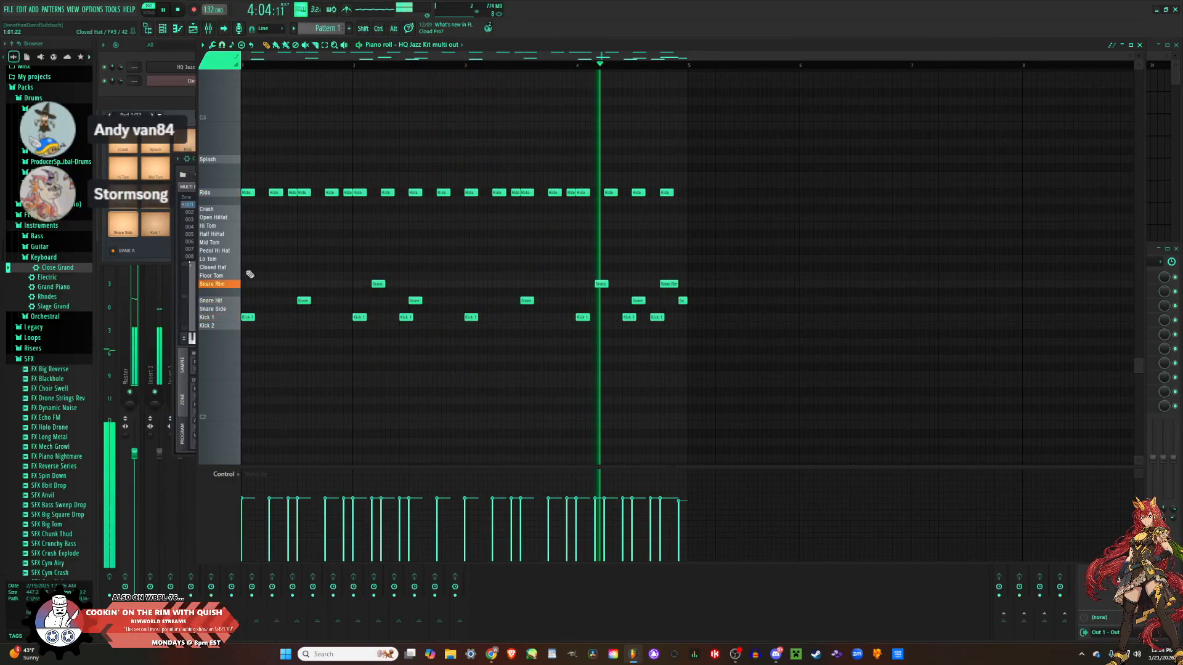
key(space)
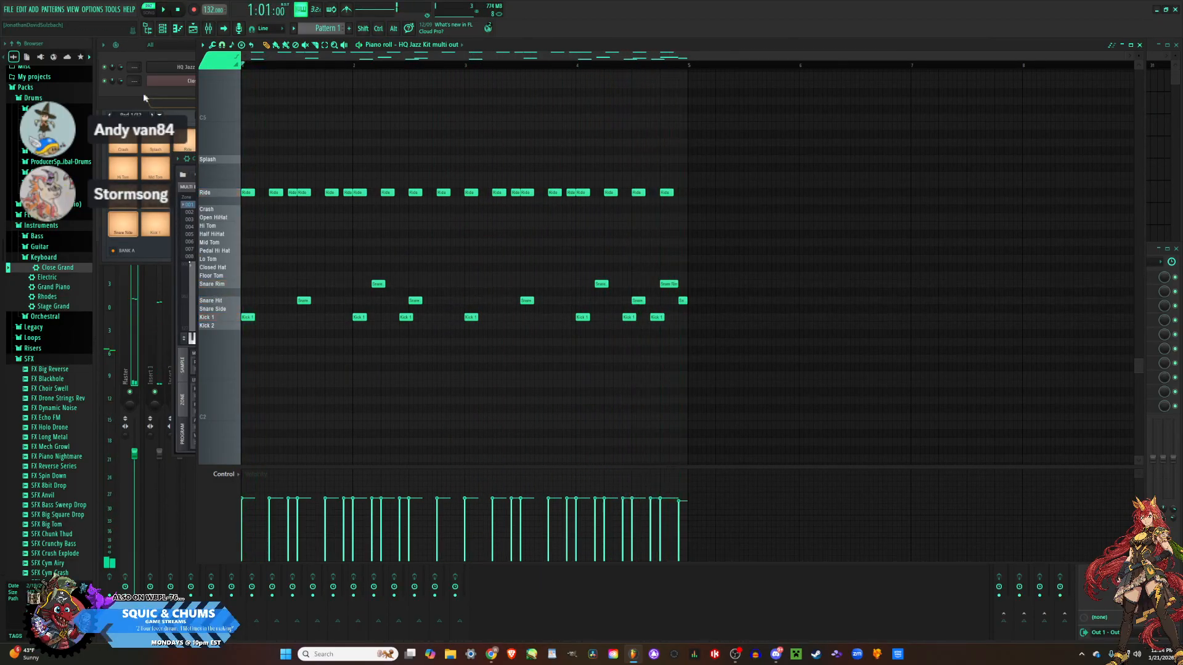
Open the piano roll of the Close Grand channel from the channel rack.
key(F6)
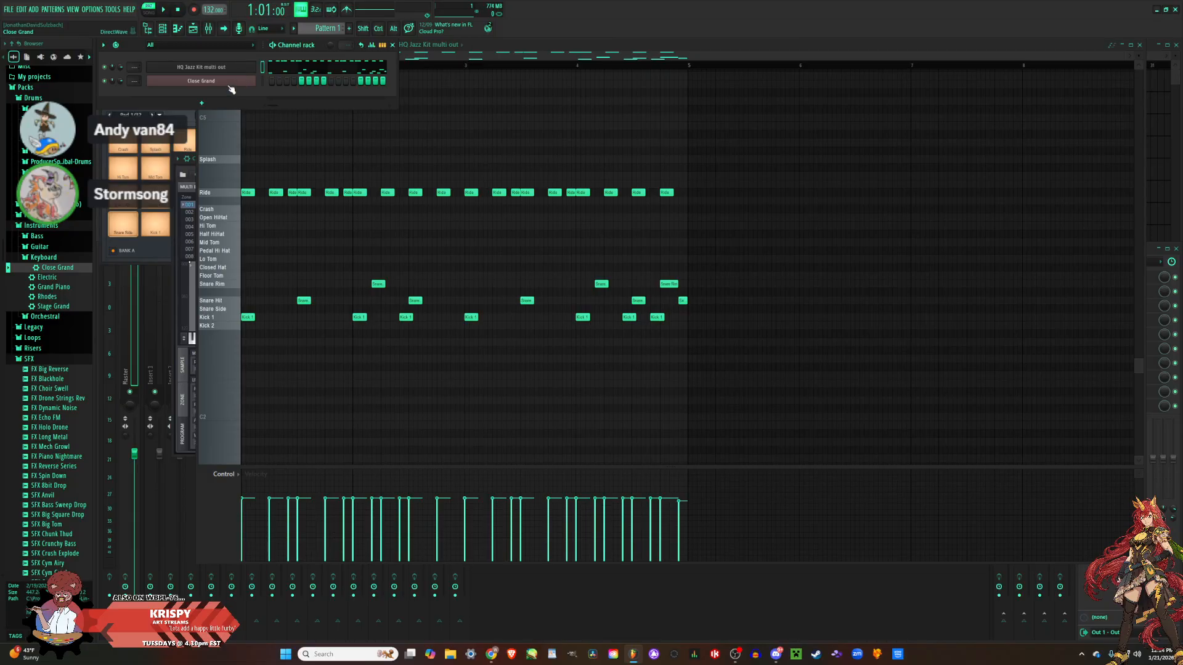
right_click(254, 80)
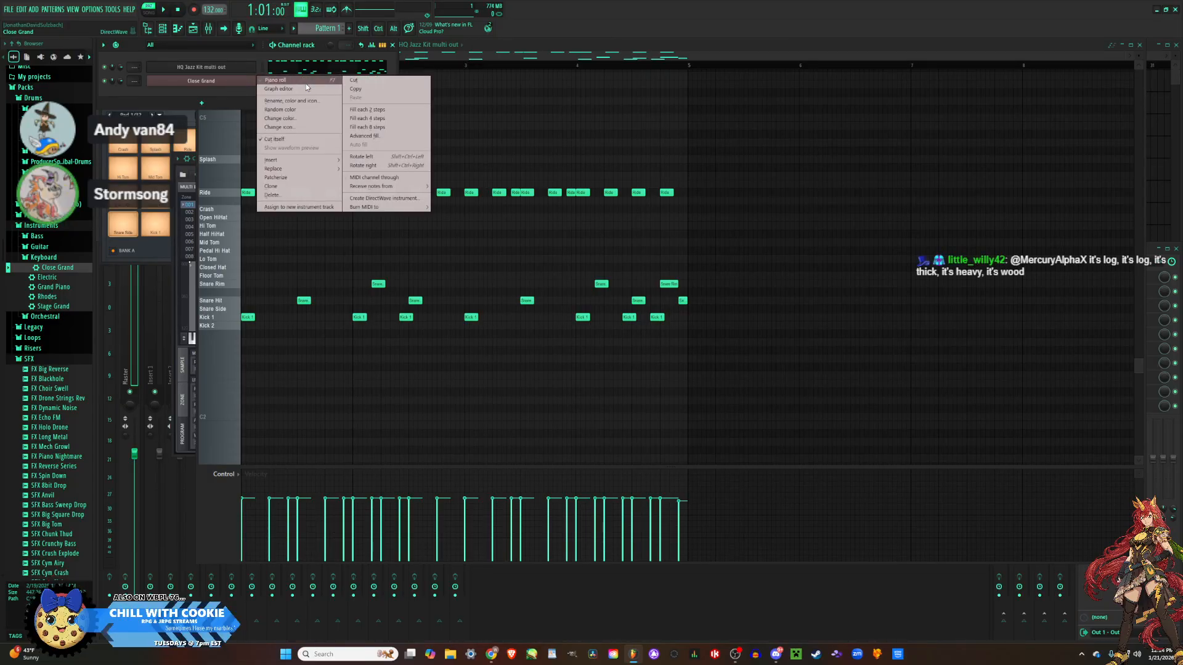
click(289, 80)
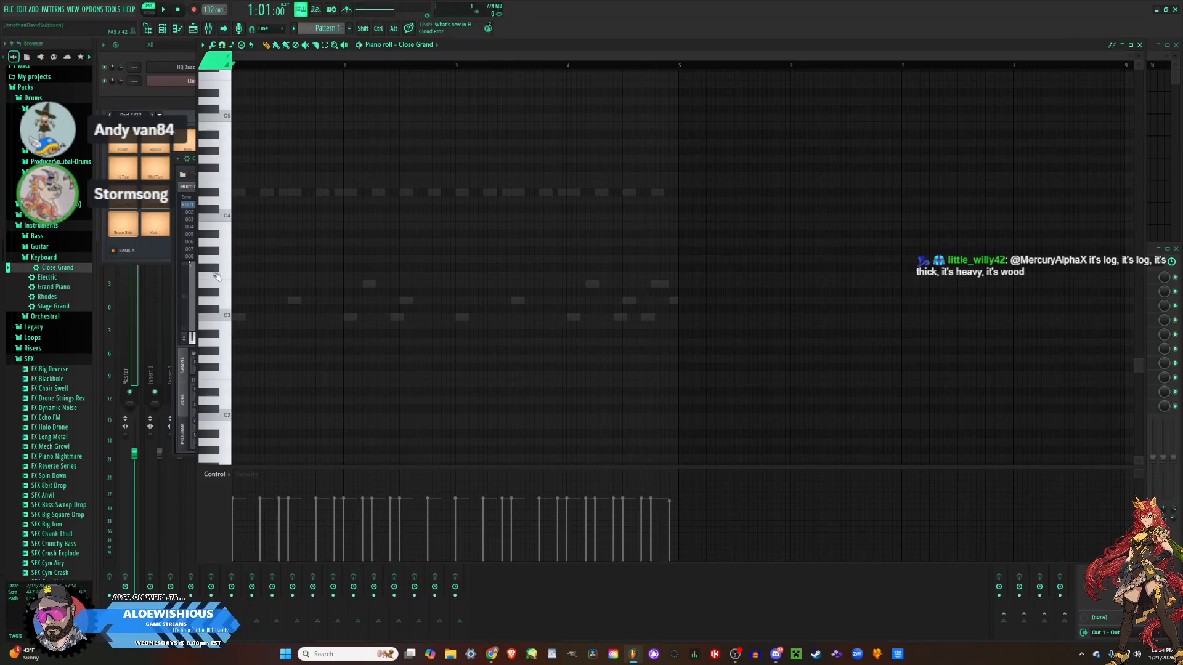
Write a one-bar A2 note in bar 1 and a one-bar C3 note in bar 2 for the piano, checking by playback.
scroll(367, 284, up, 5)
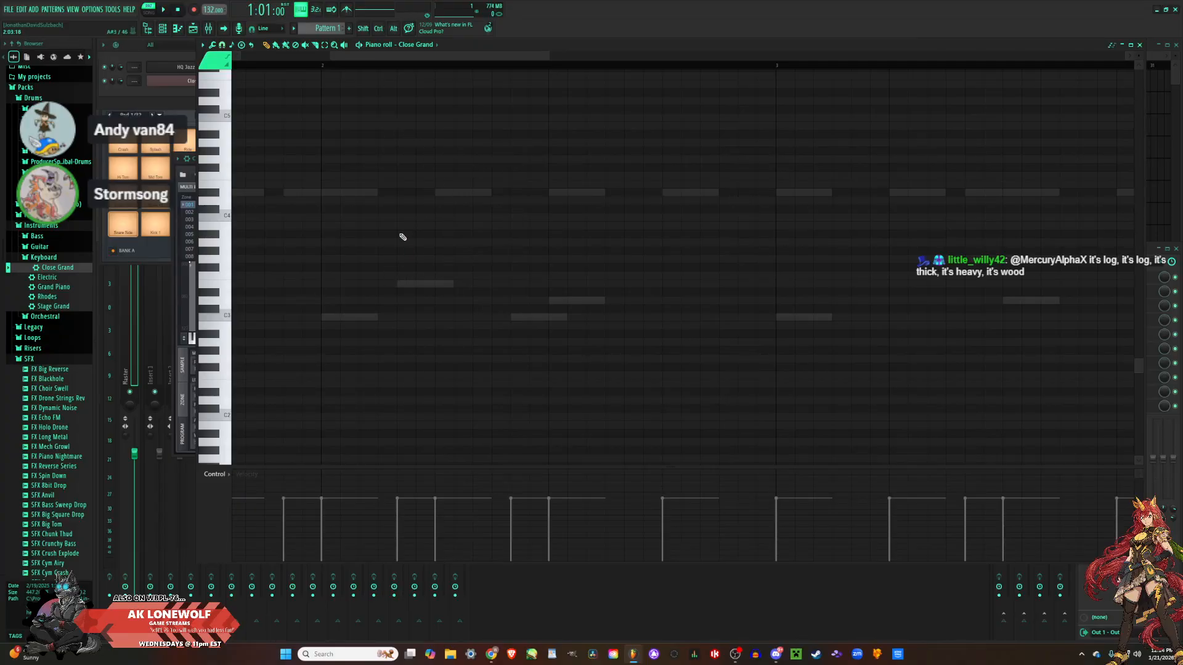
scroll(404, 243, down, 3)
drag(381, 57, 318, 58)
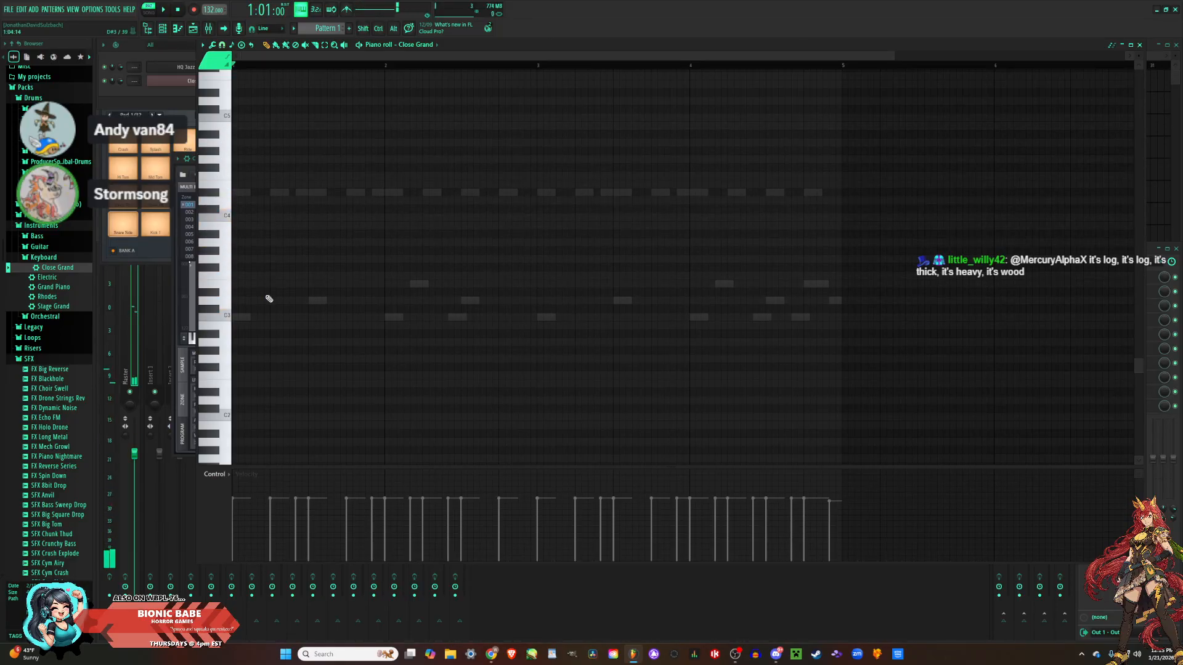
scroll(307, 155, up, 3)
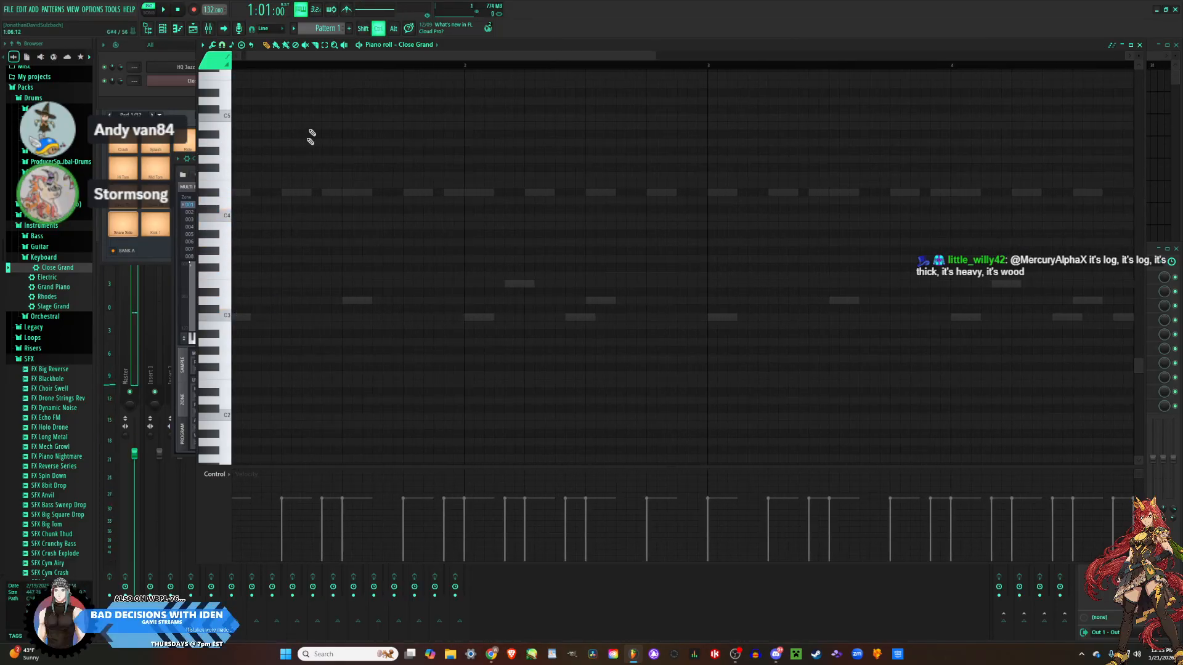
drag(324, 56, 271, 60)
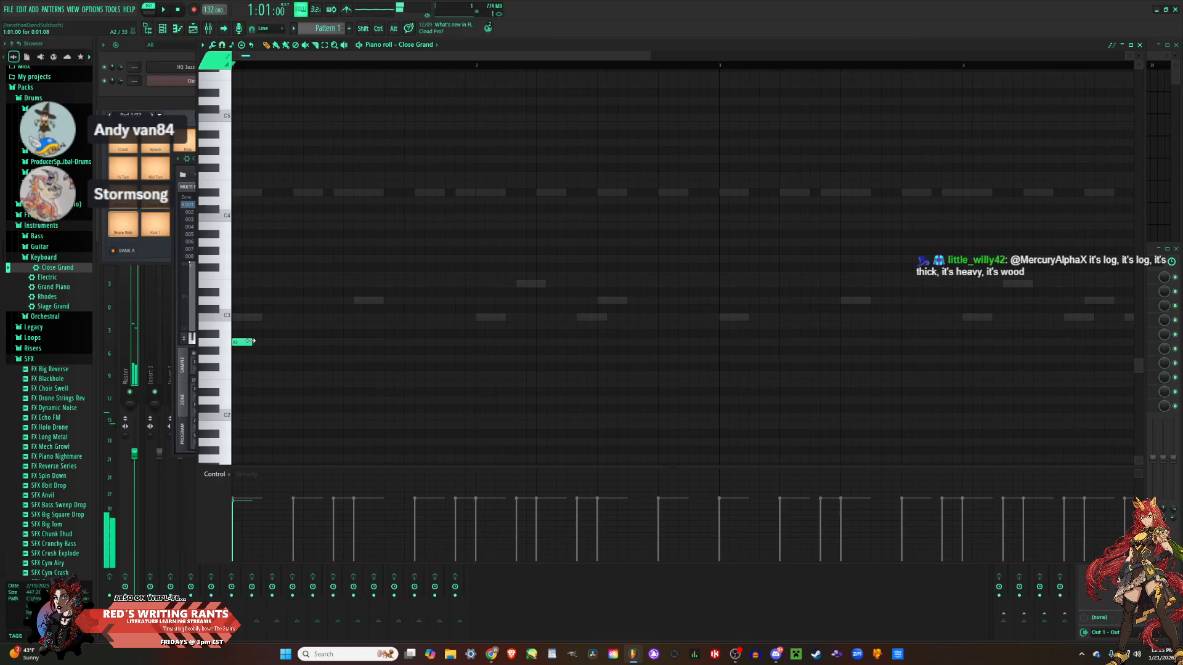
drag(289, 343, 442, 341)
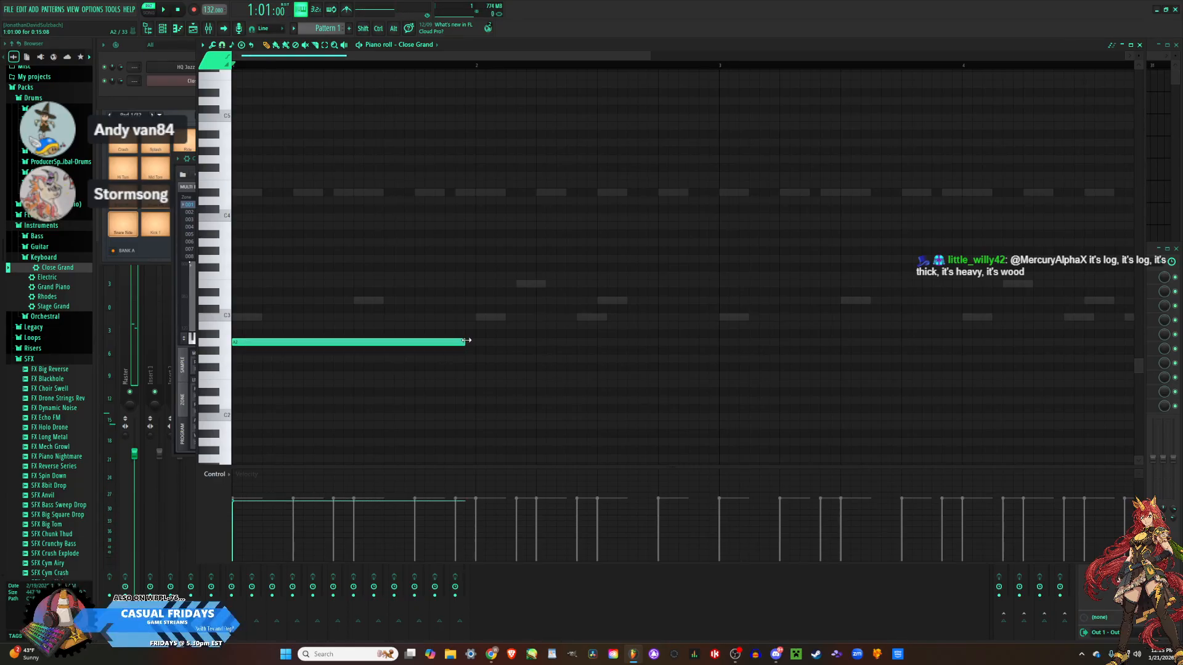
key(space)
click(478, 318)
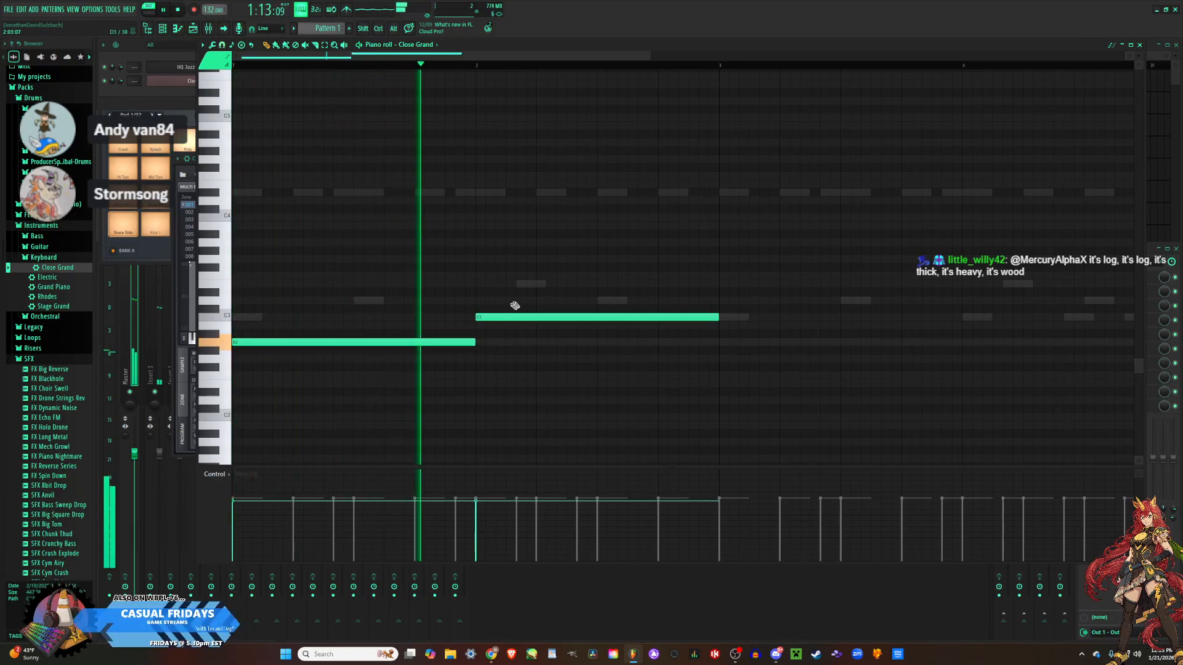
key(space)
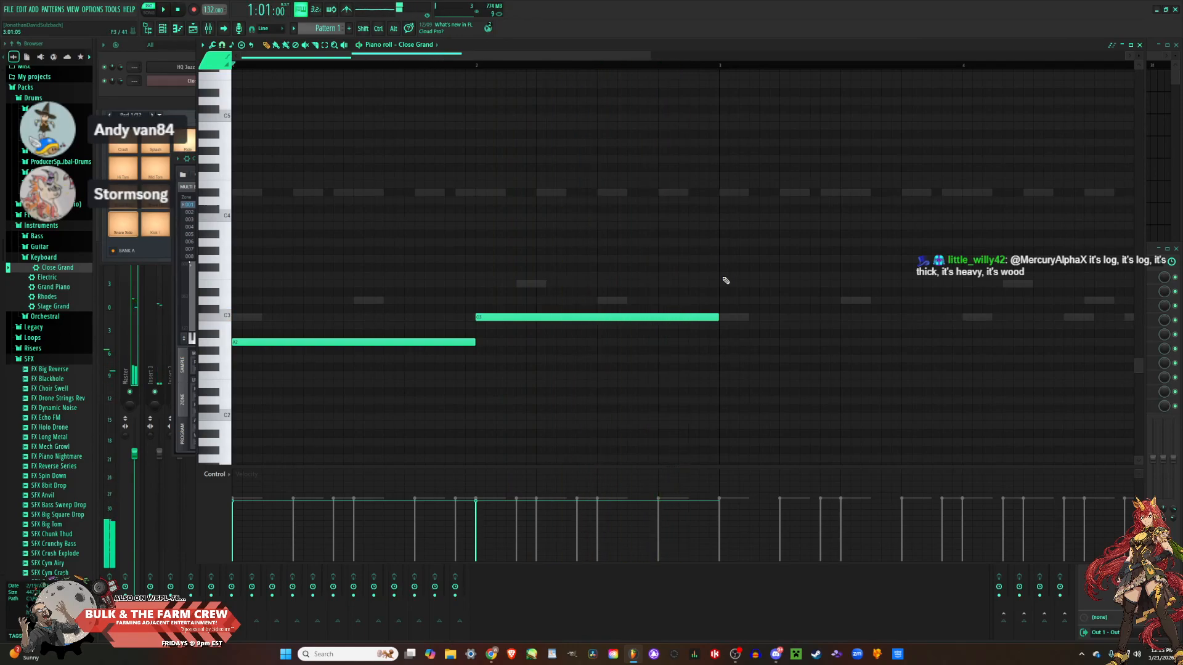
Continue the piano bass line with a one-bar F3 note in bar 3 and a one-bar G3 note in bar 4.
click(719, 275)
scroll(668, 330, down, 3)
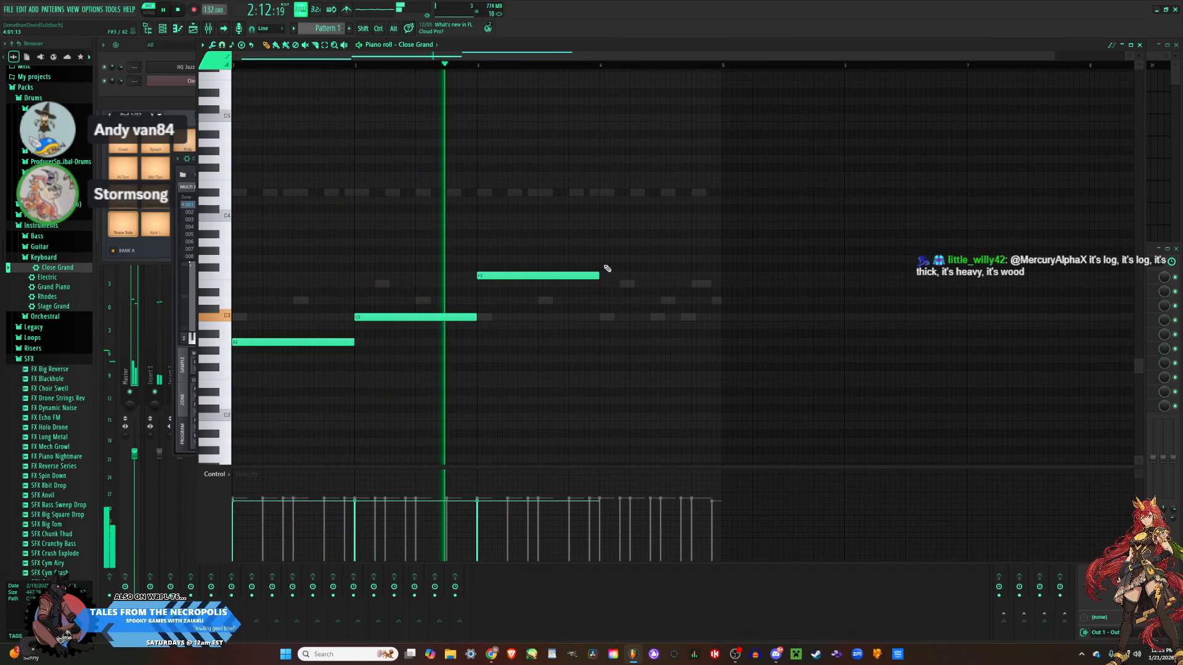
click(599, 258)
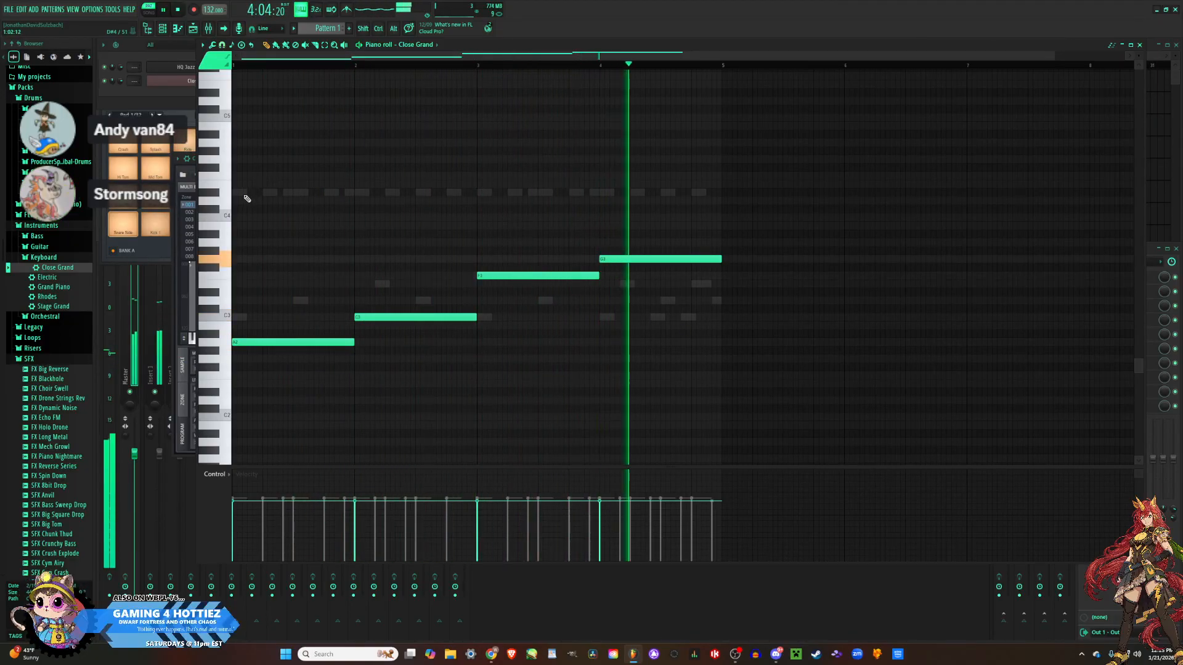
key(space)
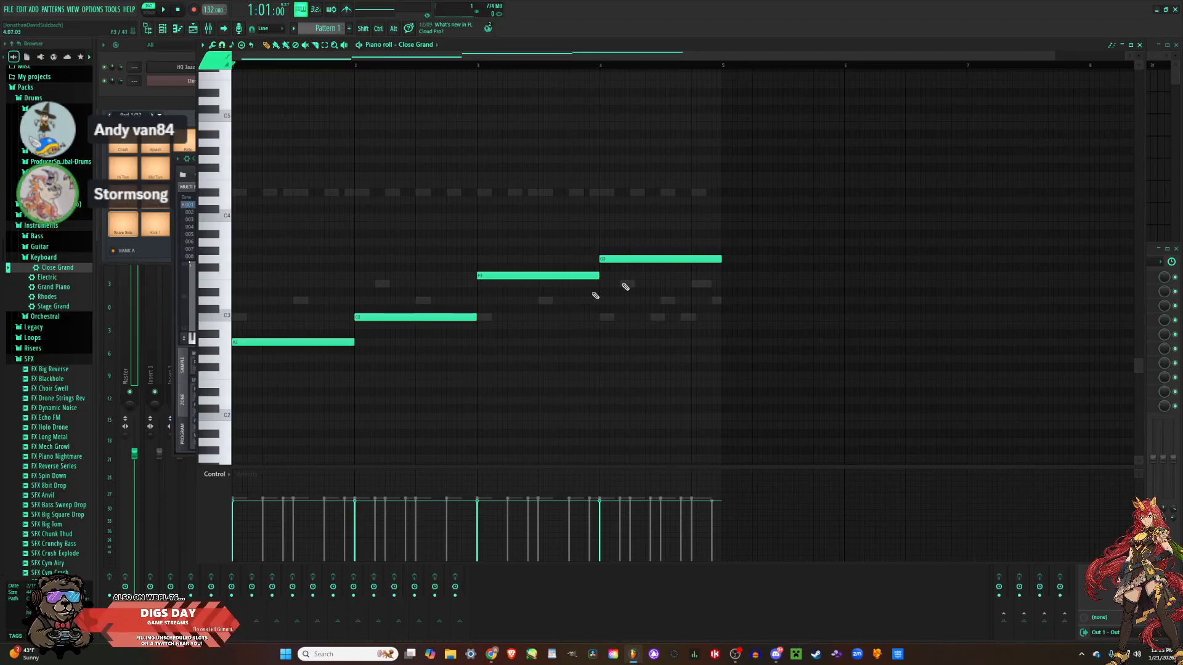
Write an upper piano line of one-bar notes: C4 in bar 1, G4 in bar 2 and F4 in bar 3, checking by playback.
click(233, 216)
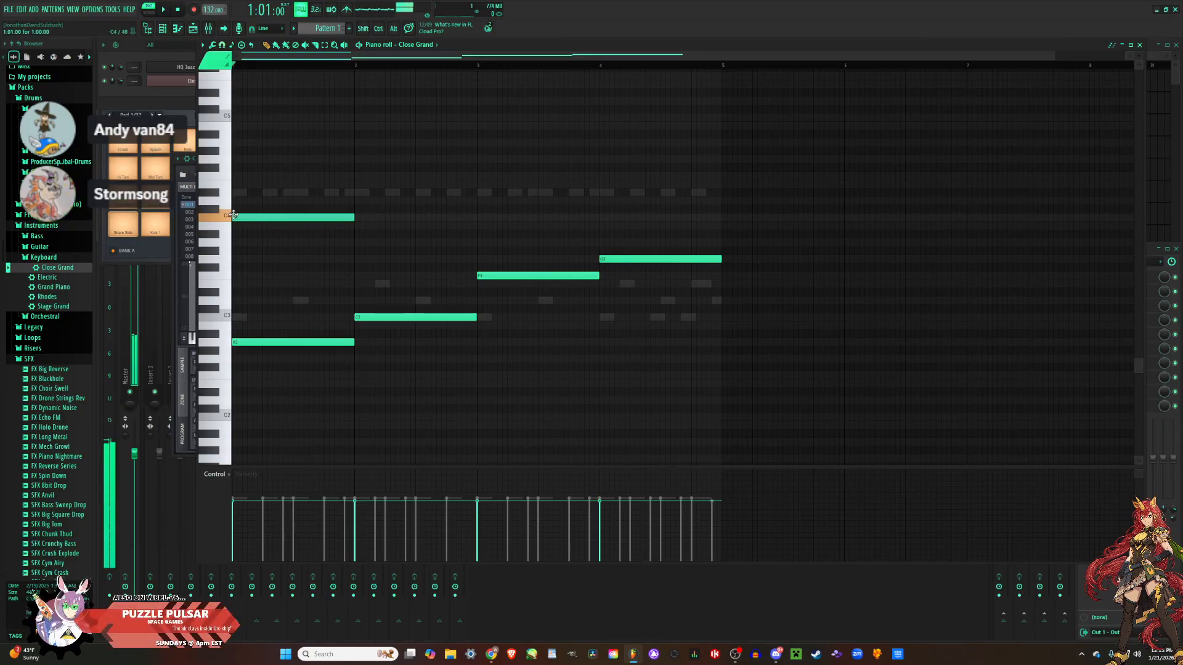
key(space)
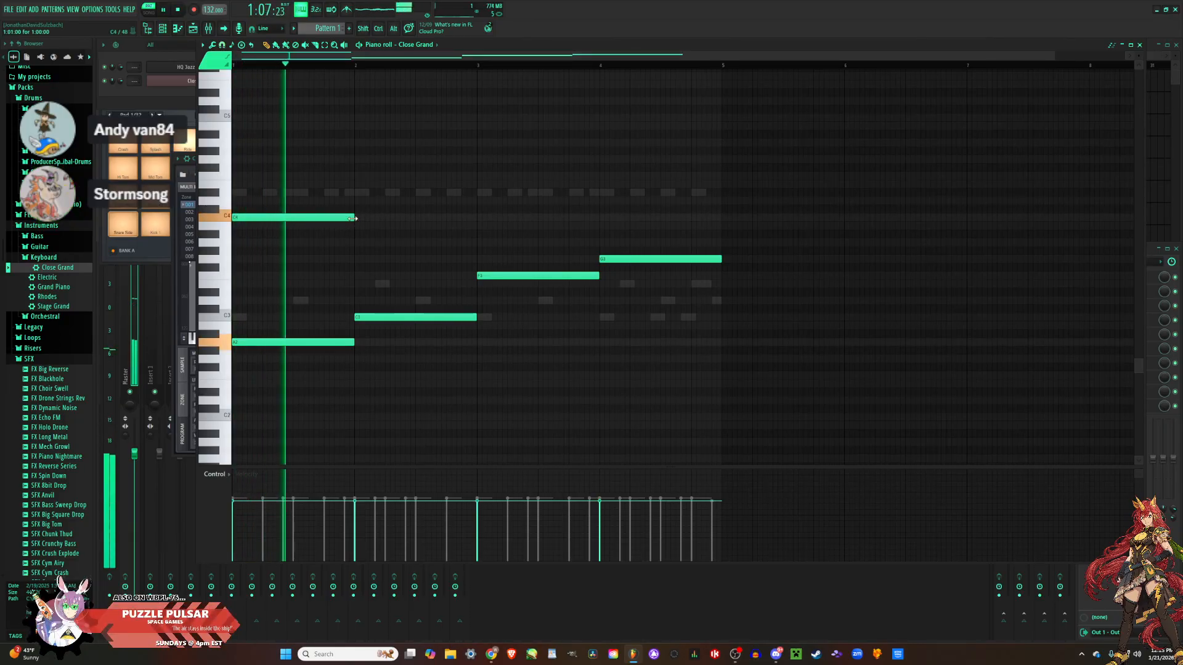
key(space)
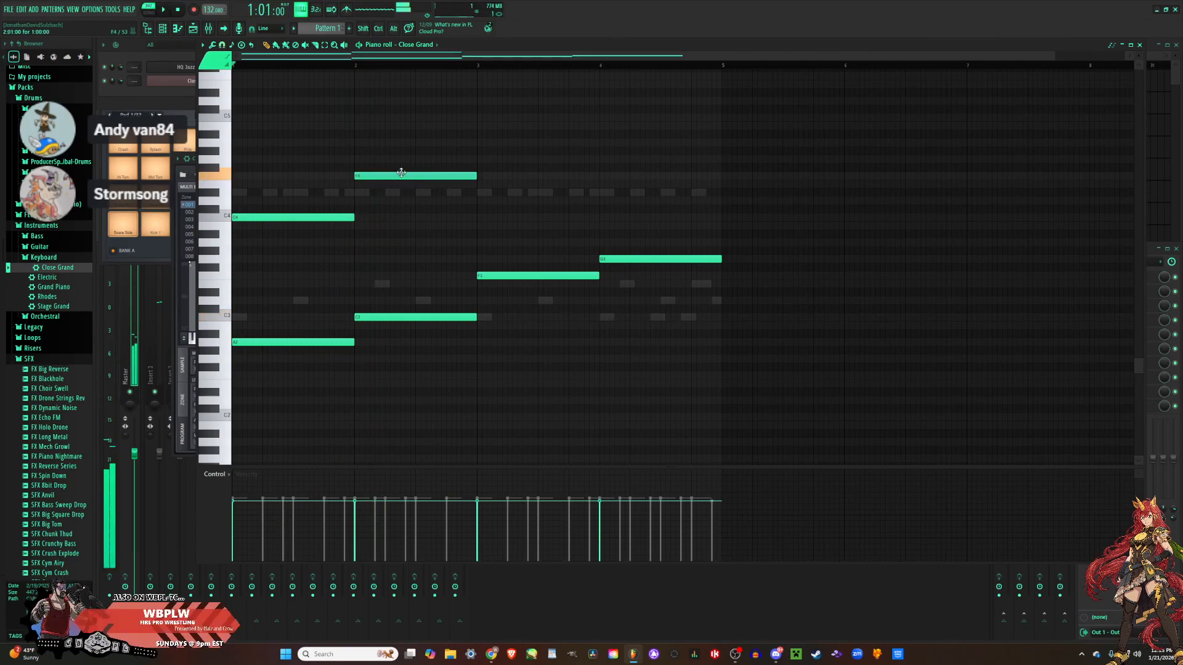
key(space)
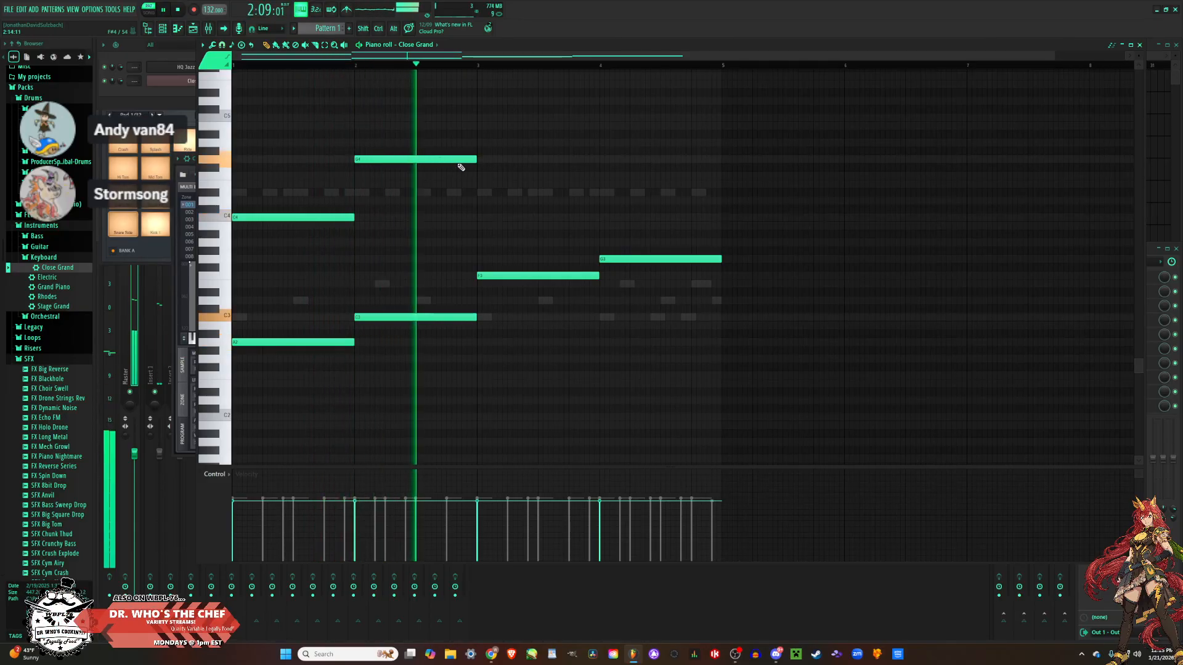
key(space)
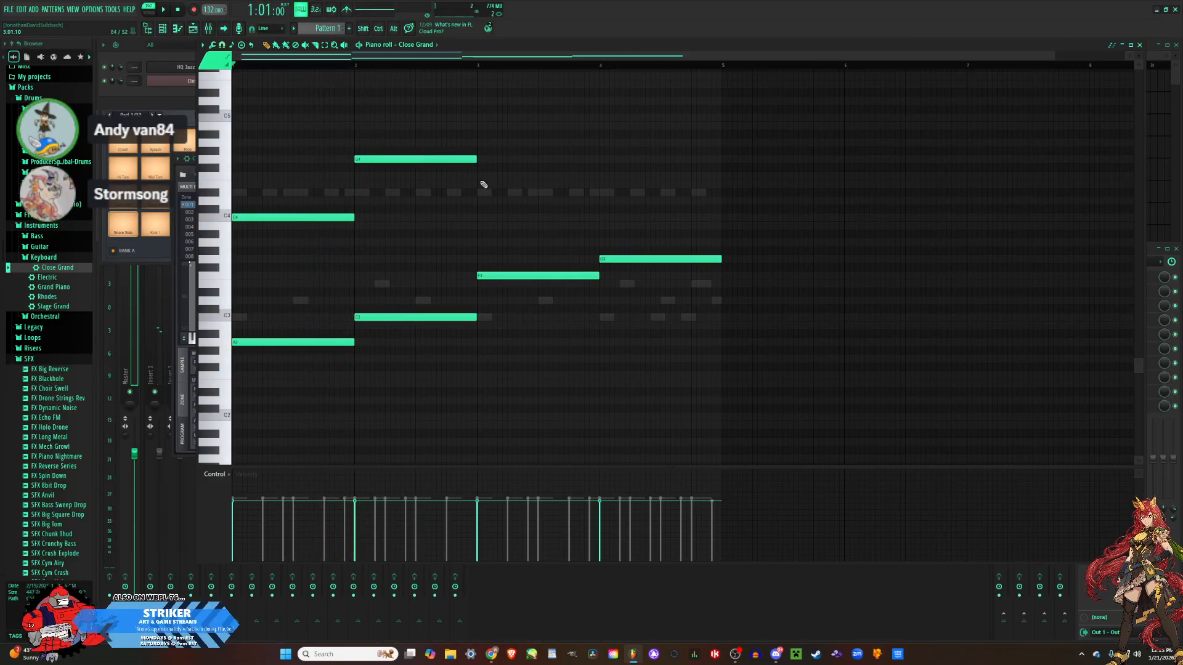
key(space)
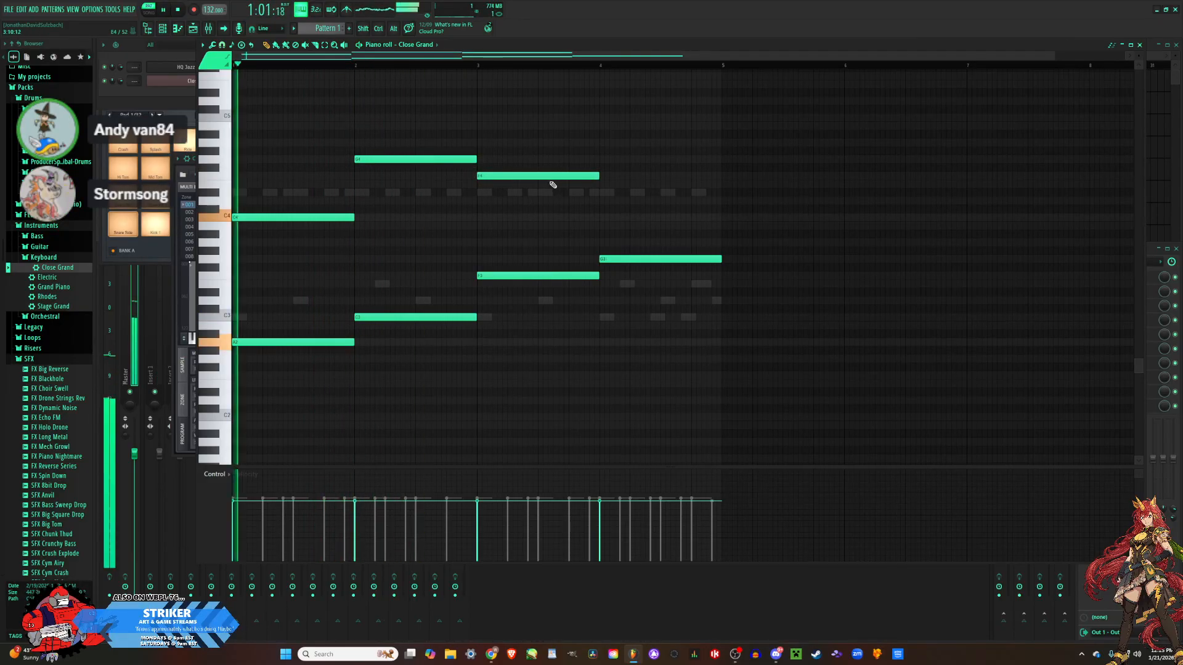
Fill bar 4 of the upper piano line with a half-bar E4, a quarter-bar F4 and a quarter-bar E4.
click(602, 184)
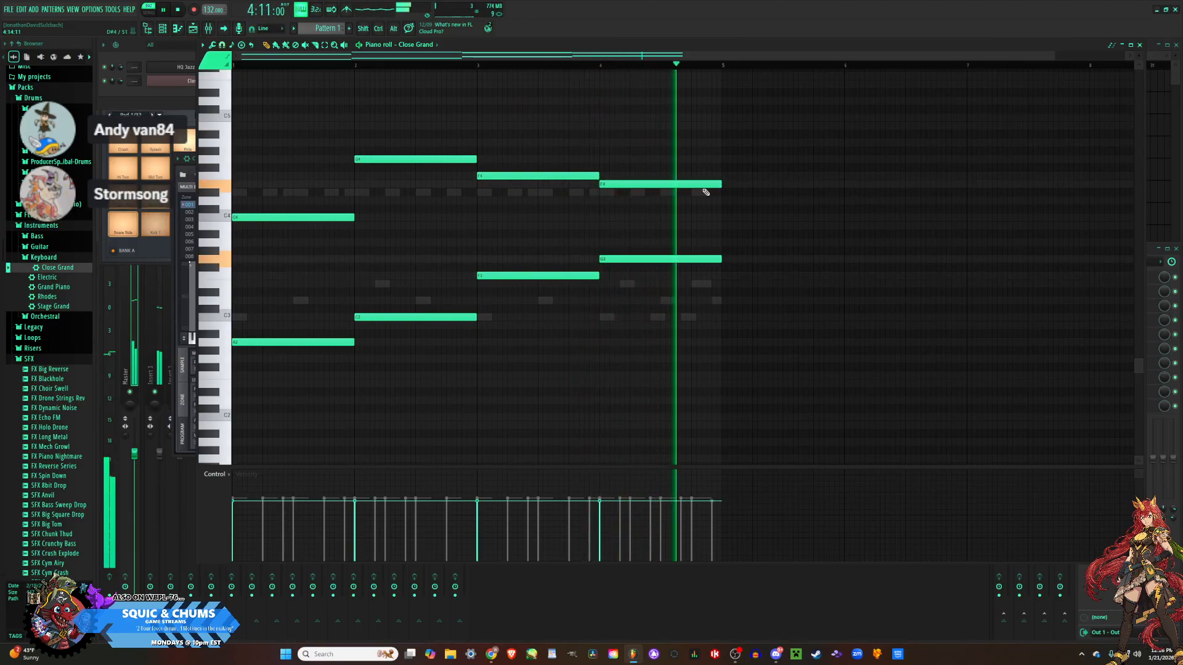
key(space)
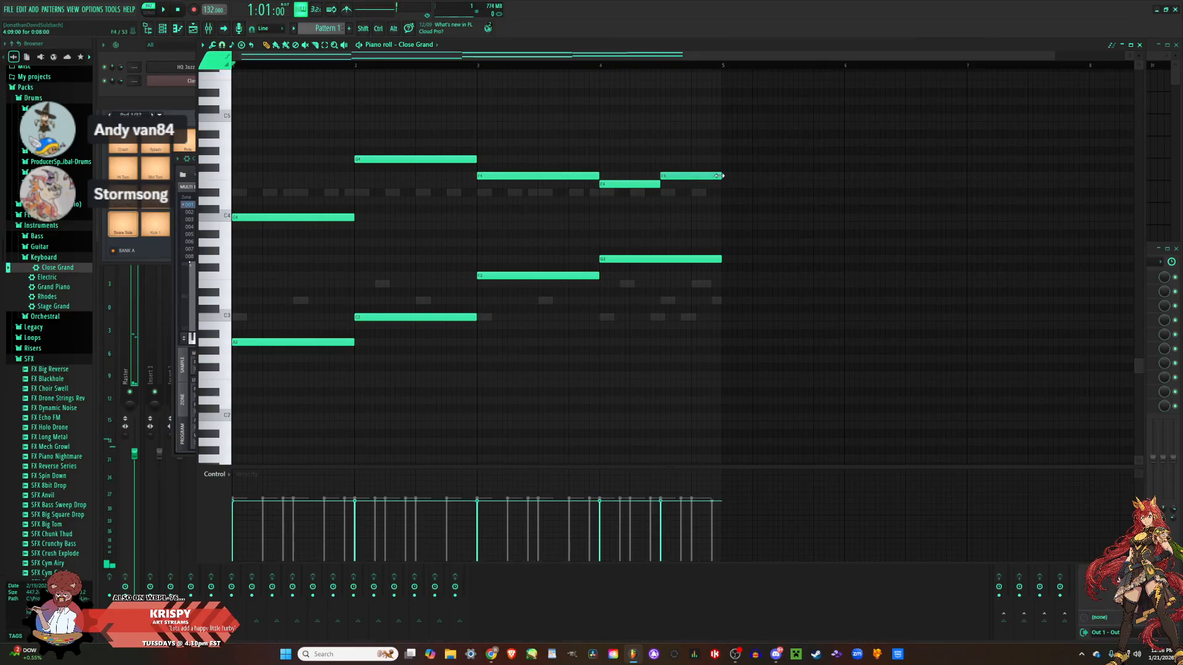
drag(719, 175, 691, 178)
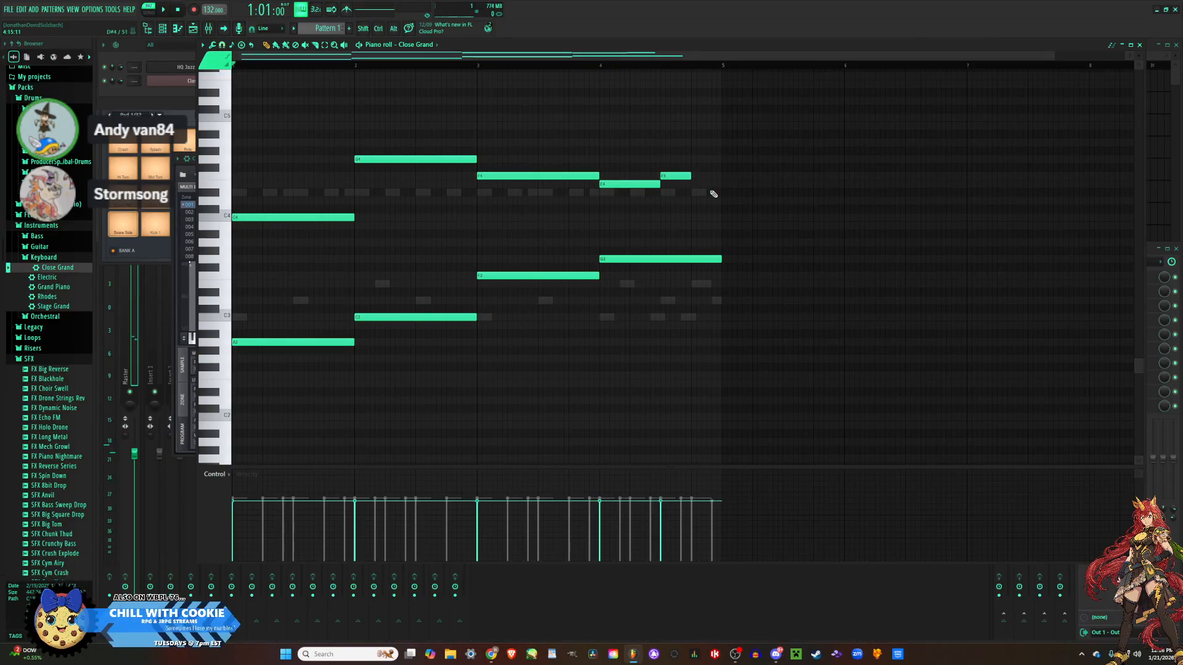
drag(699, 192, 707, 184)
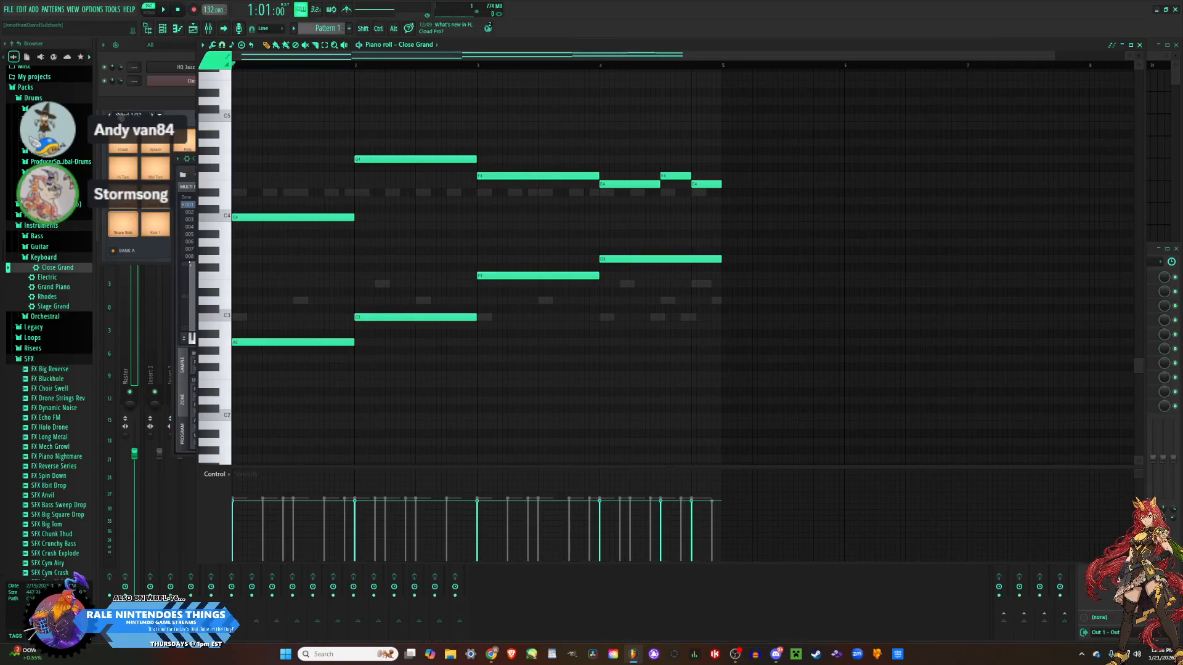
Clone the Close Grand channel, clear the clone's stray steps and open its empty piano roll.
right_click(173, 83)
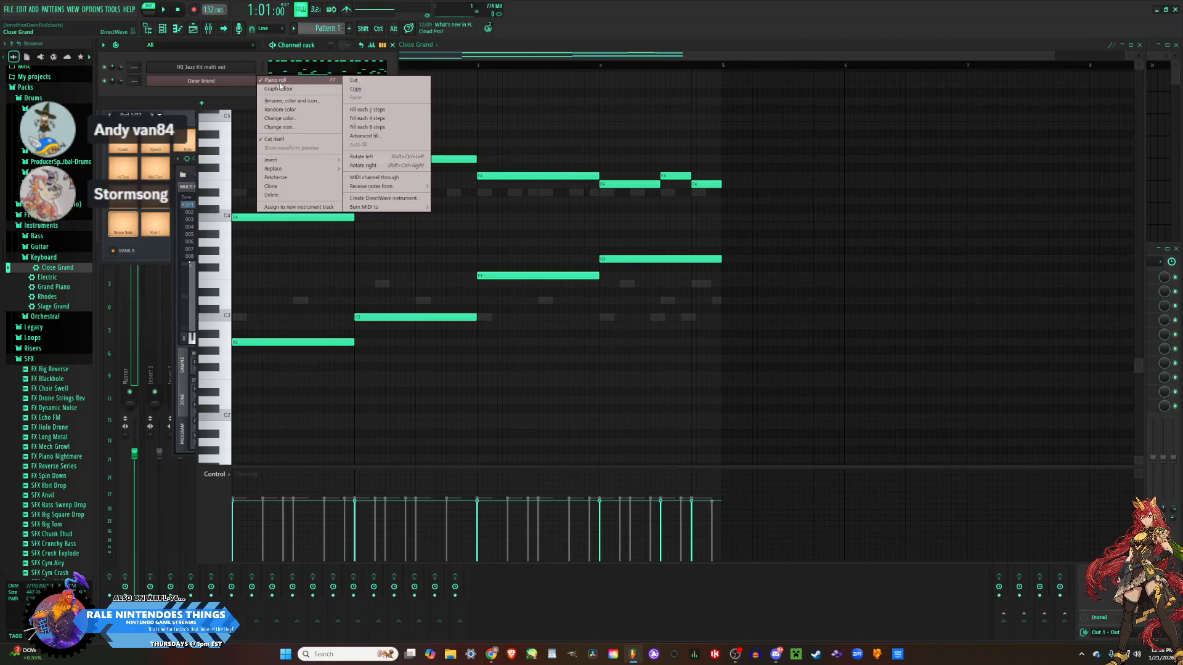
click(307, 191)
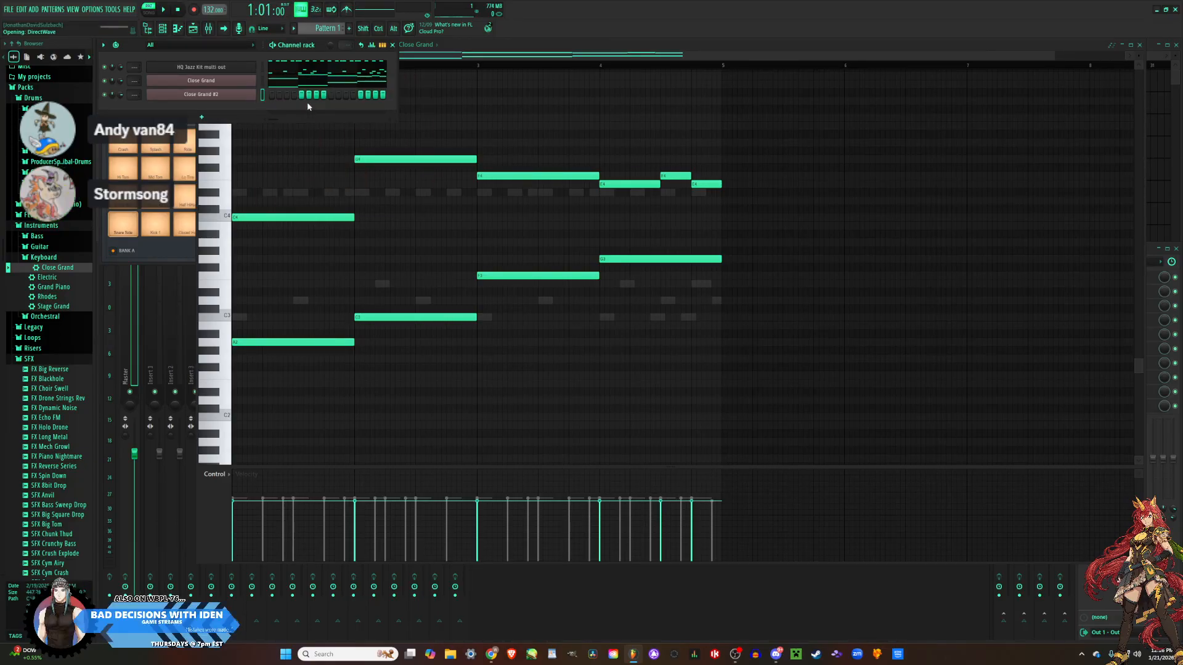
right_click(271, 93)
click(286, 95)
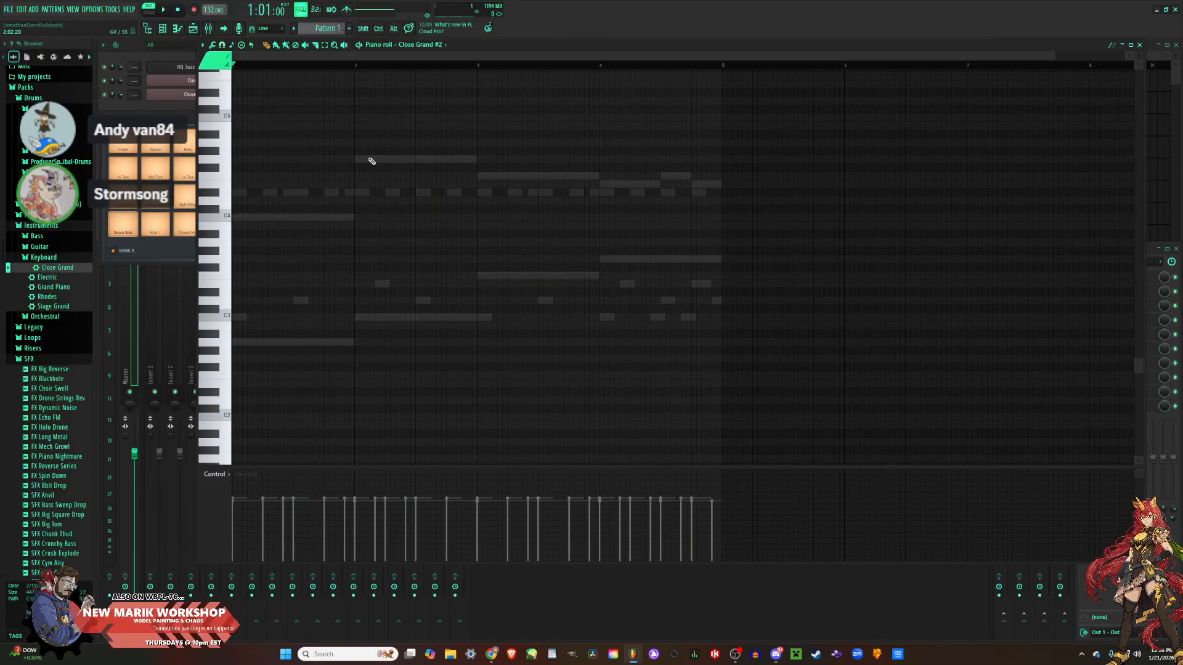
click(356, 160)
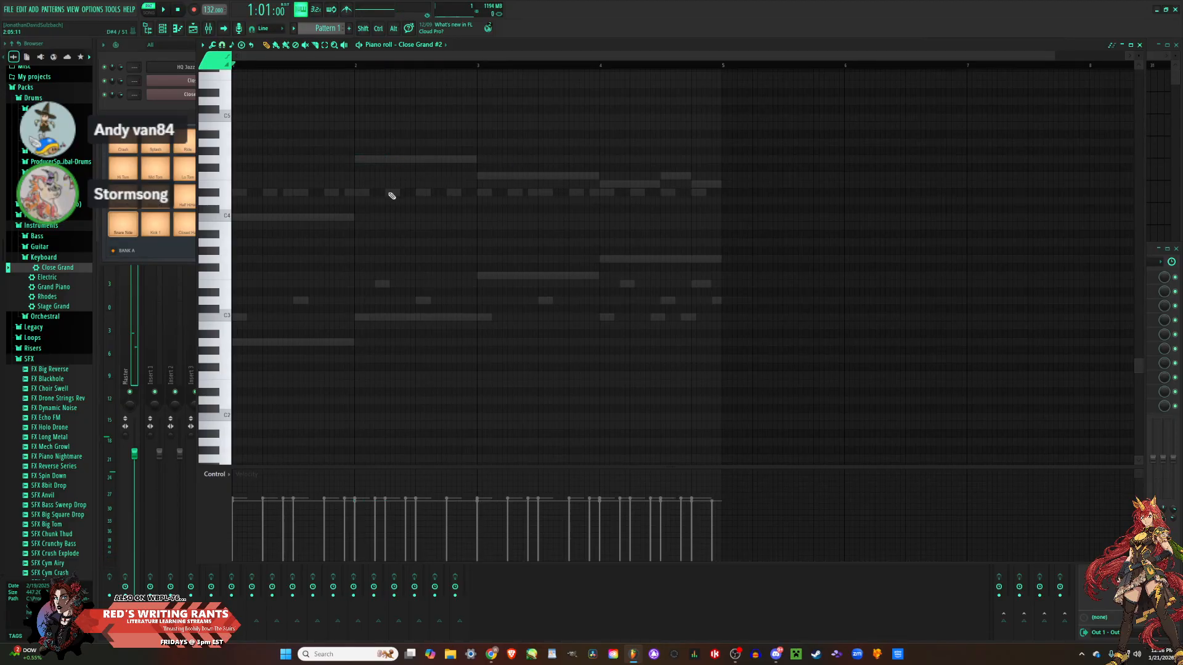
click(391, 193)
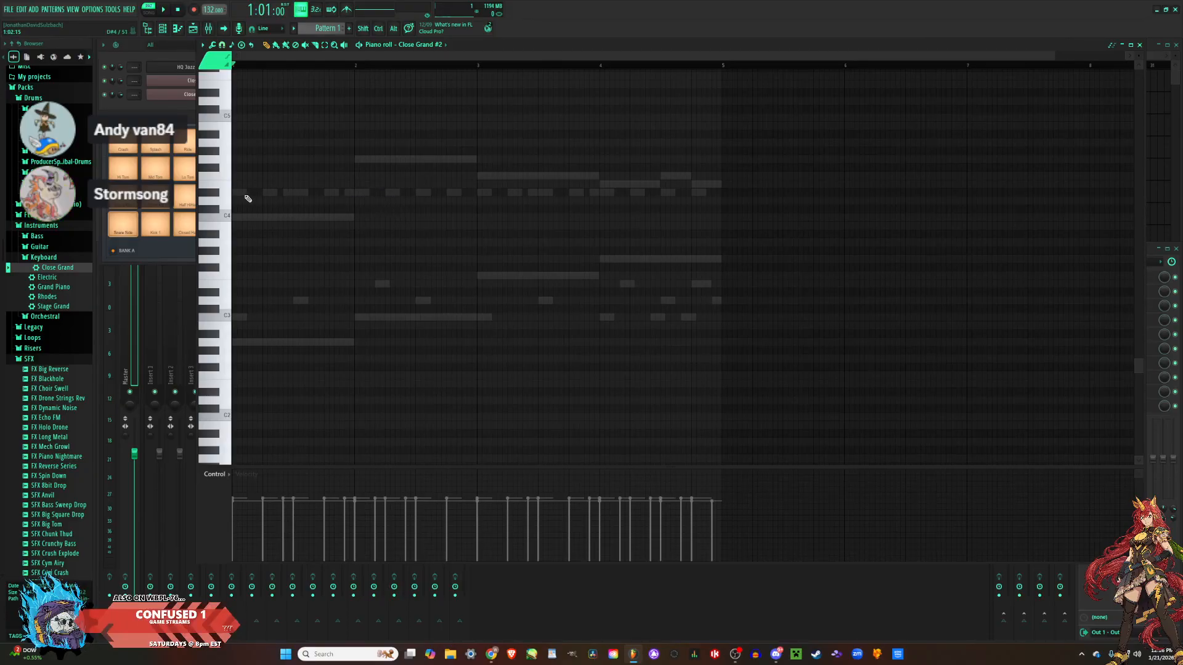
key(space)
key(space)
right_click(255, 317)
key(space)
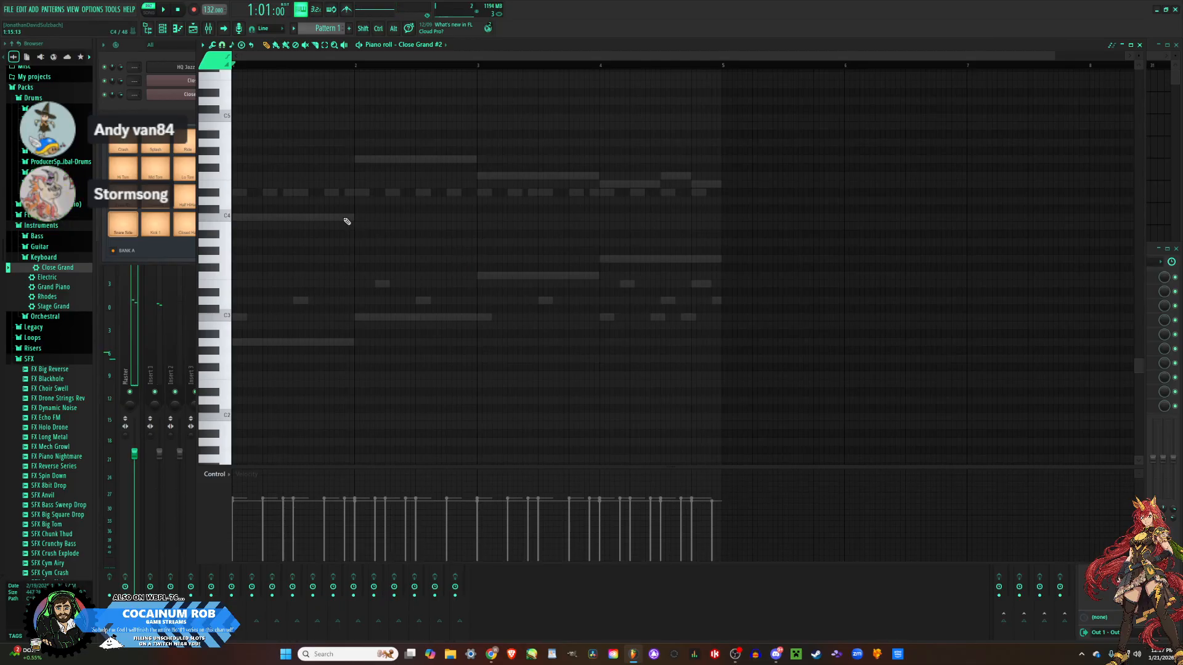
Reopen the original Close Grand piano roll and move the notes of bars 2, 3 and 4 to start at bars 3, 5 and 7.
key(F6)
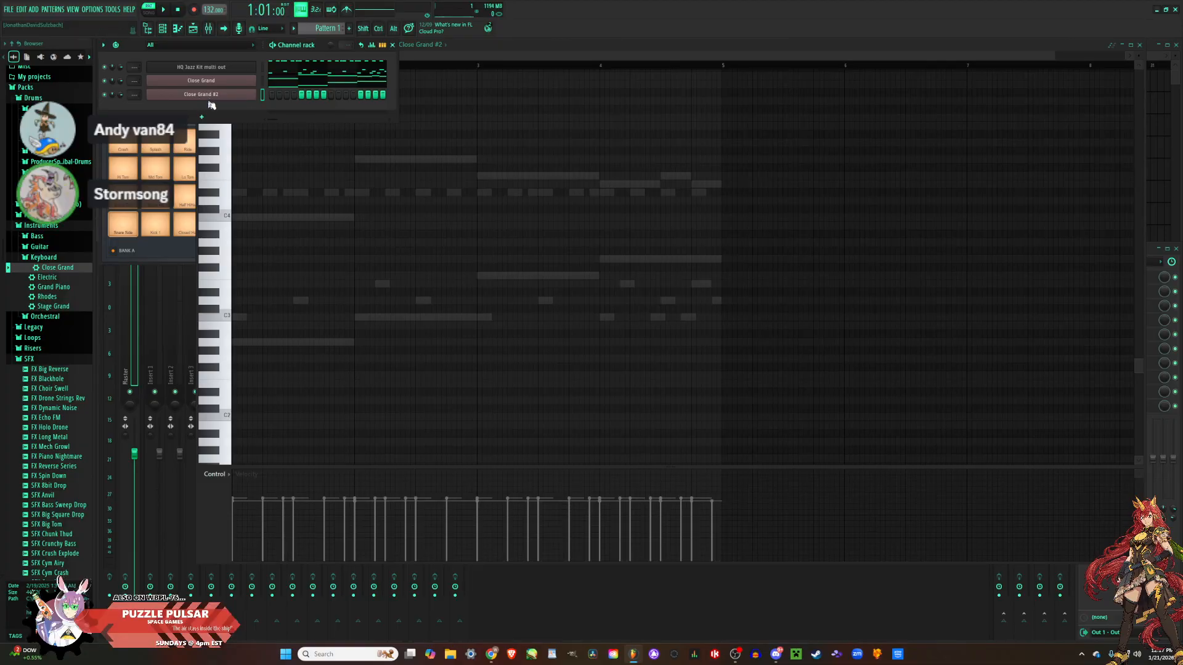
click(308, 85)
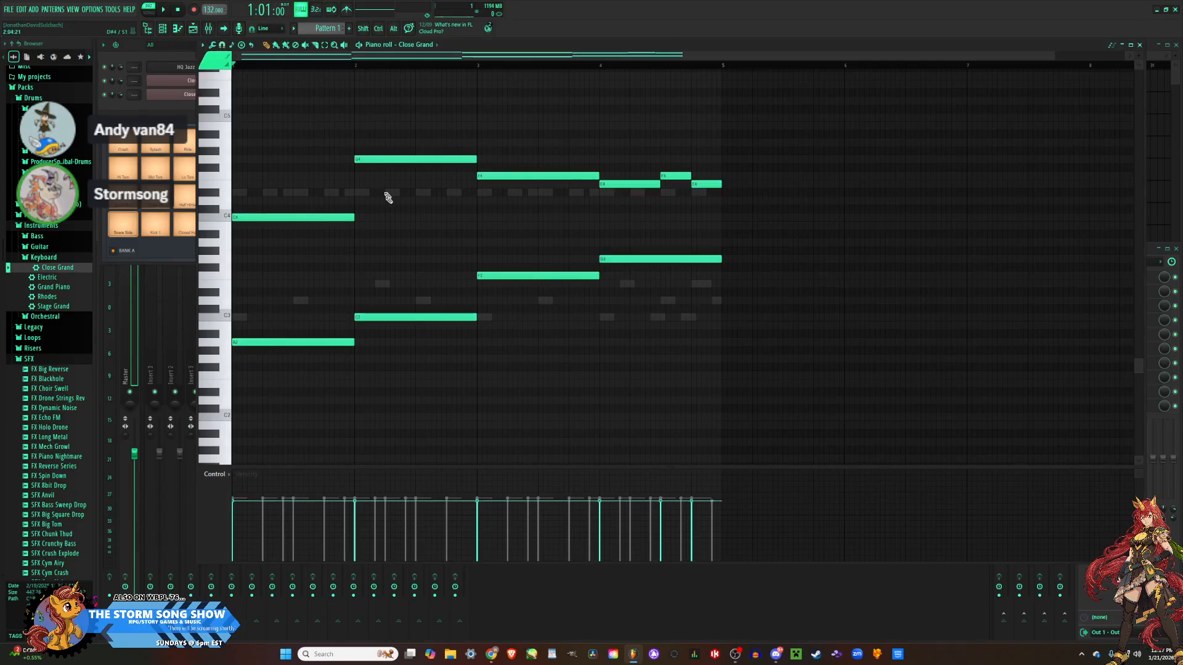
drag(791, 361, 388, 113)
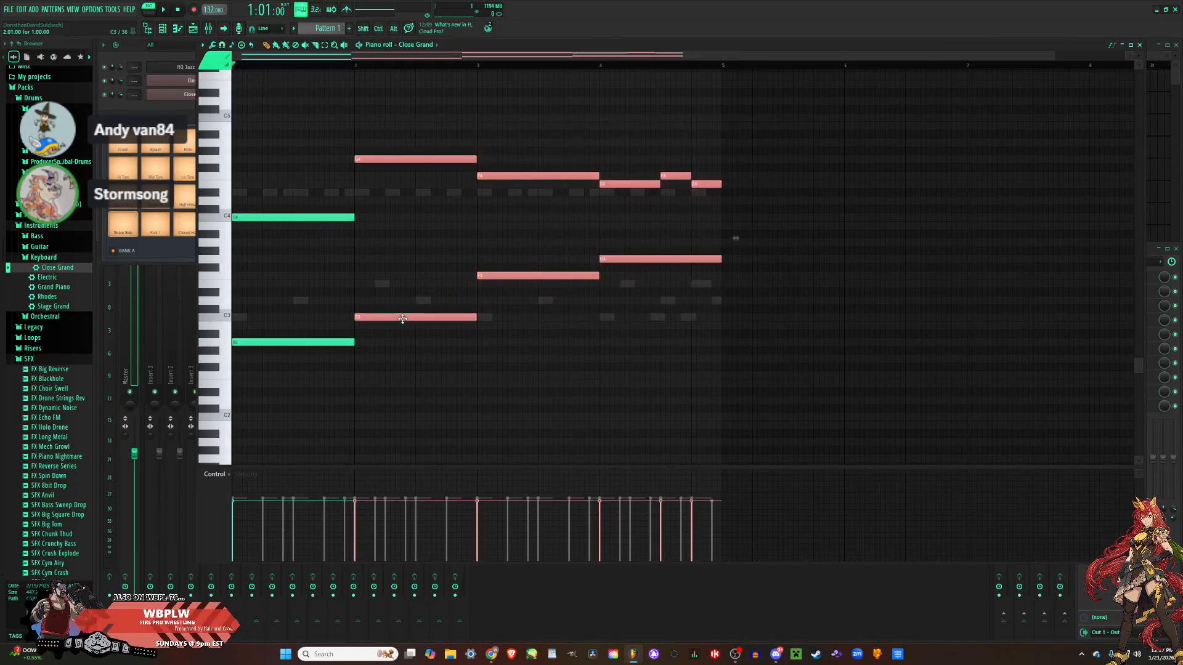
drag(402, 320, 510, 313)
drag(988, 398, 642, 114)
drag(638, 277, 759, 273)
drag(1088, 405, 880, 108)
drag(873, 262, 1001, 261)
scroll(810, 291, down, 2)
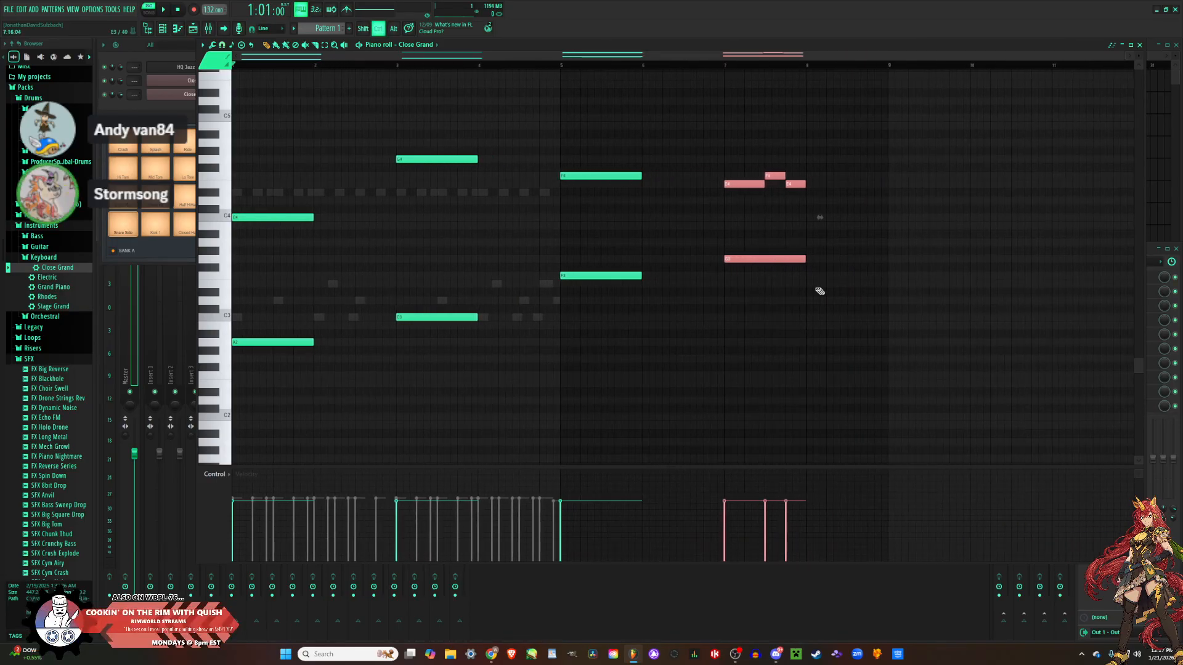
Move the closing F4 and E4 into bar 8 and lengthen each to half a bar.
drag(858, 210, 843, 176)
key(space)
click(845, 200)
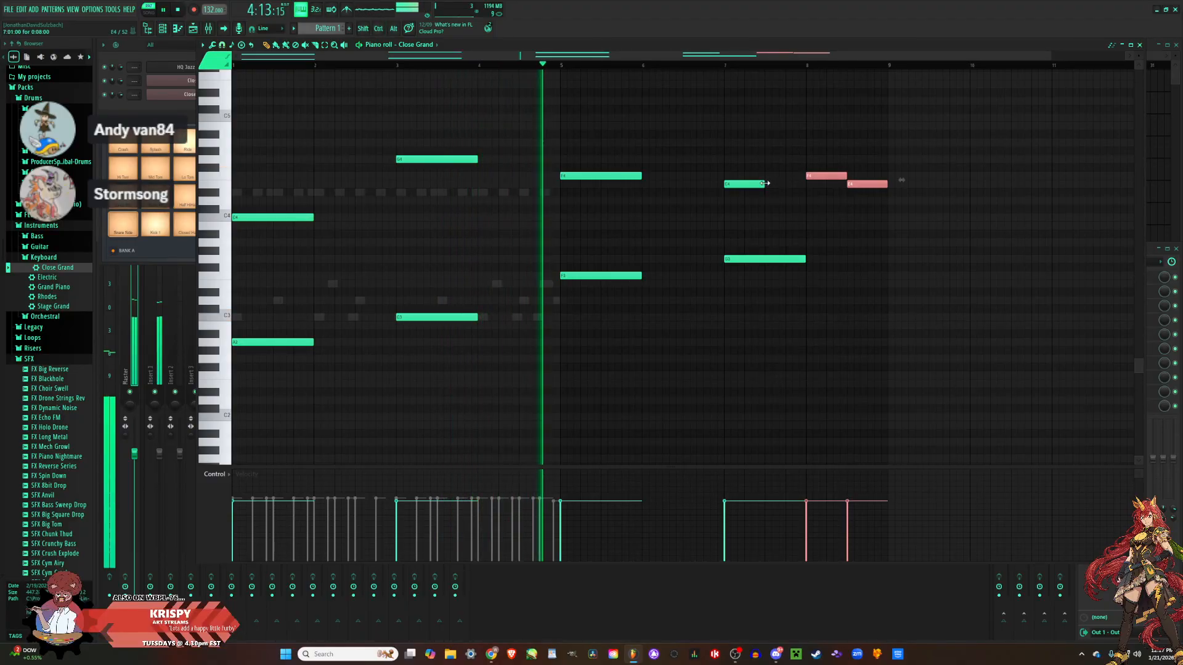
Extend the bass and upper notes starting in bars 1, 3, 5 and 7 by one bar each.
drag(752, 386, 281, 122)
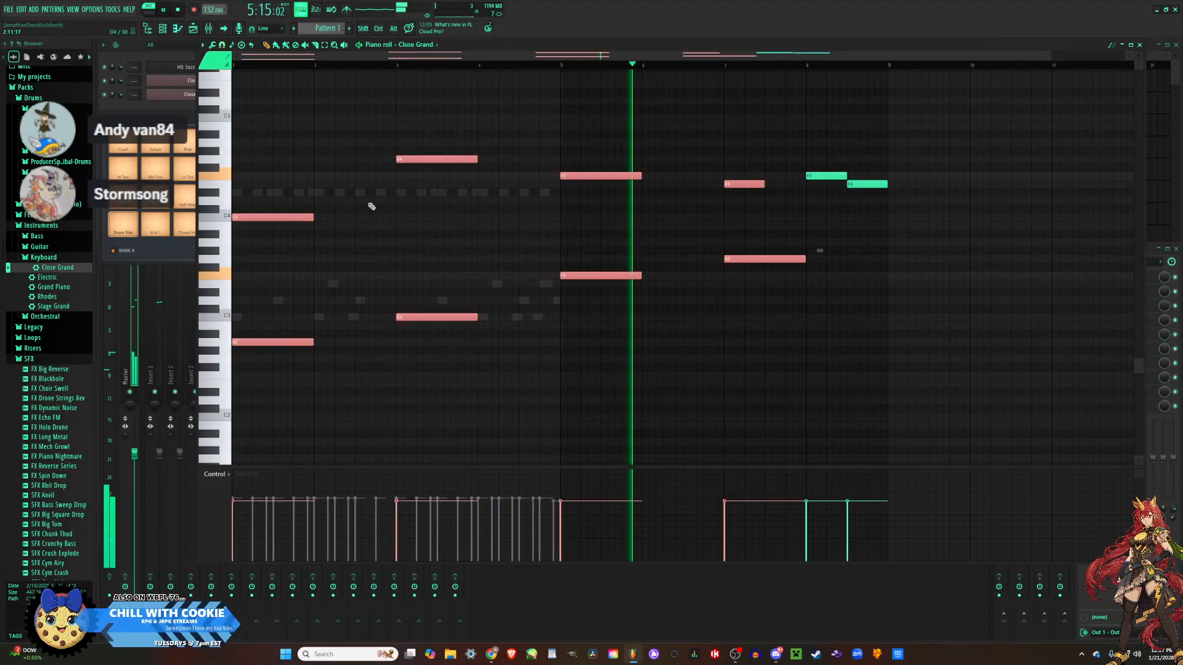
drag(309, 216, 395, 217)
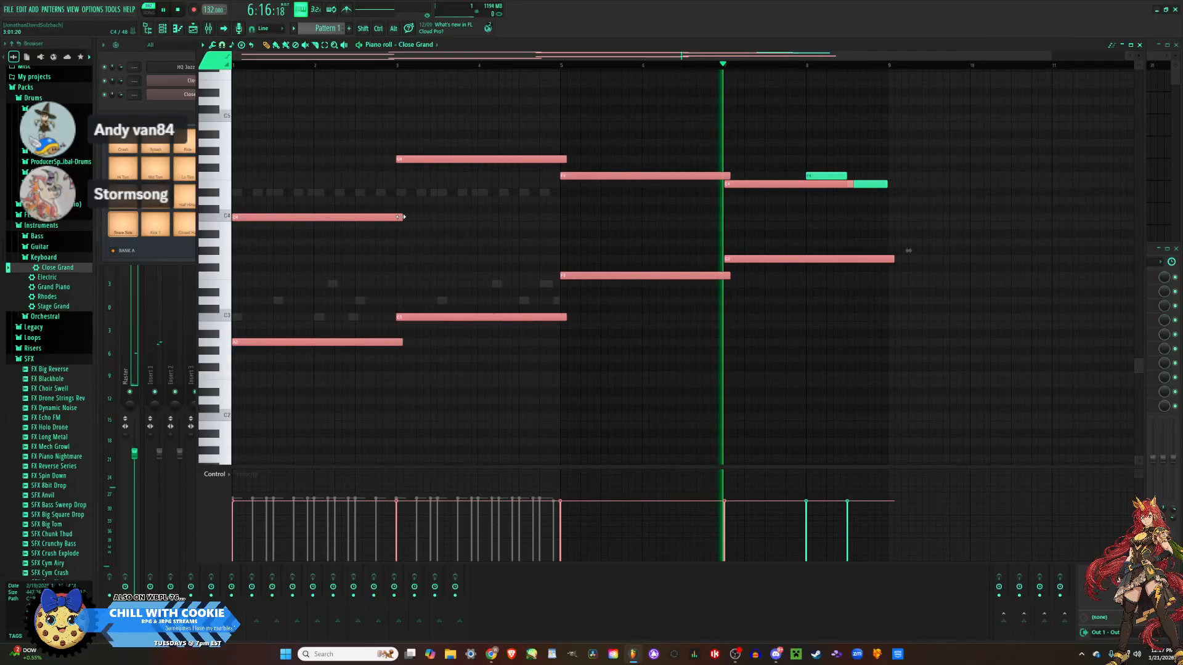
ctrl+click(901, 251)
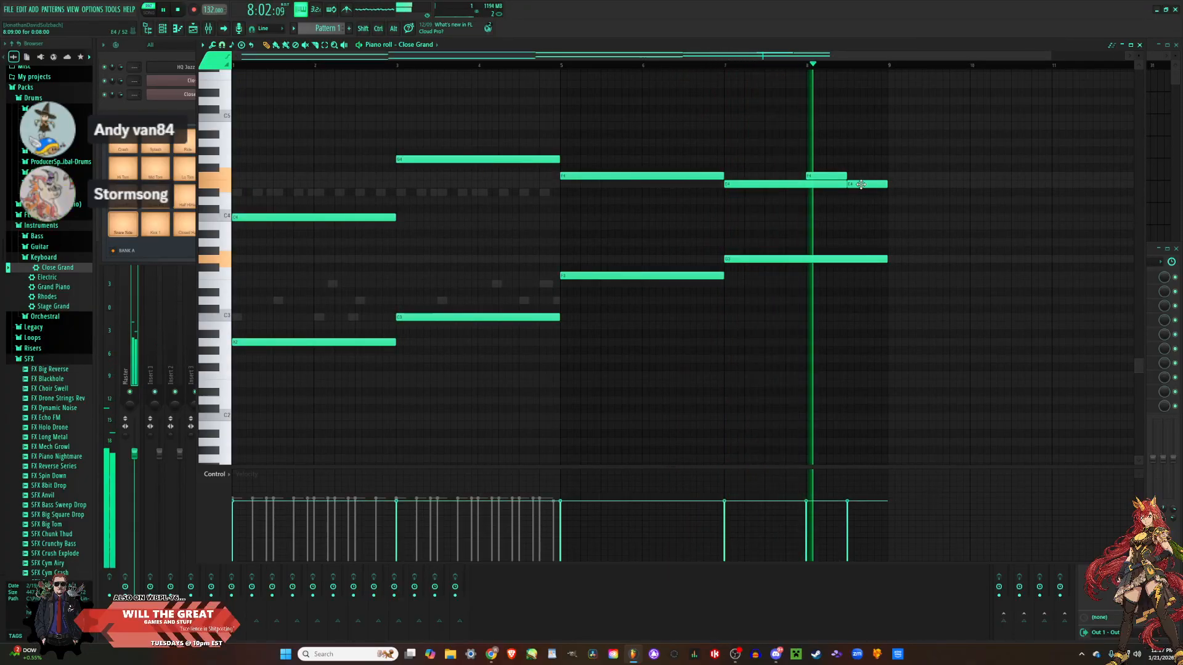
Shorten the E4 in bar 7 to one bar and lower the opening C4 to A3, listening to the result.
drag(846, 184, 805, 185)
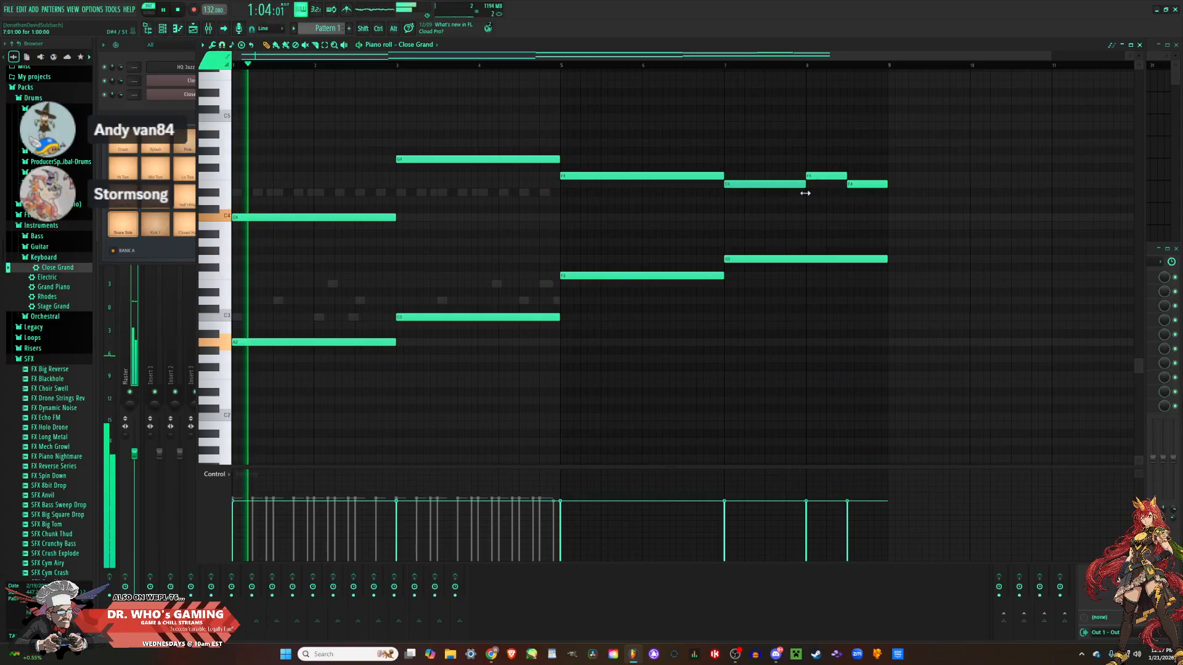
drag(241, 226, 241, 252)
key(space)
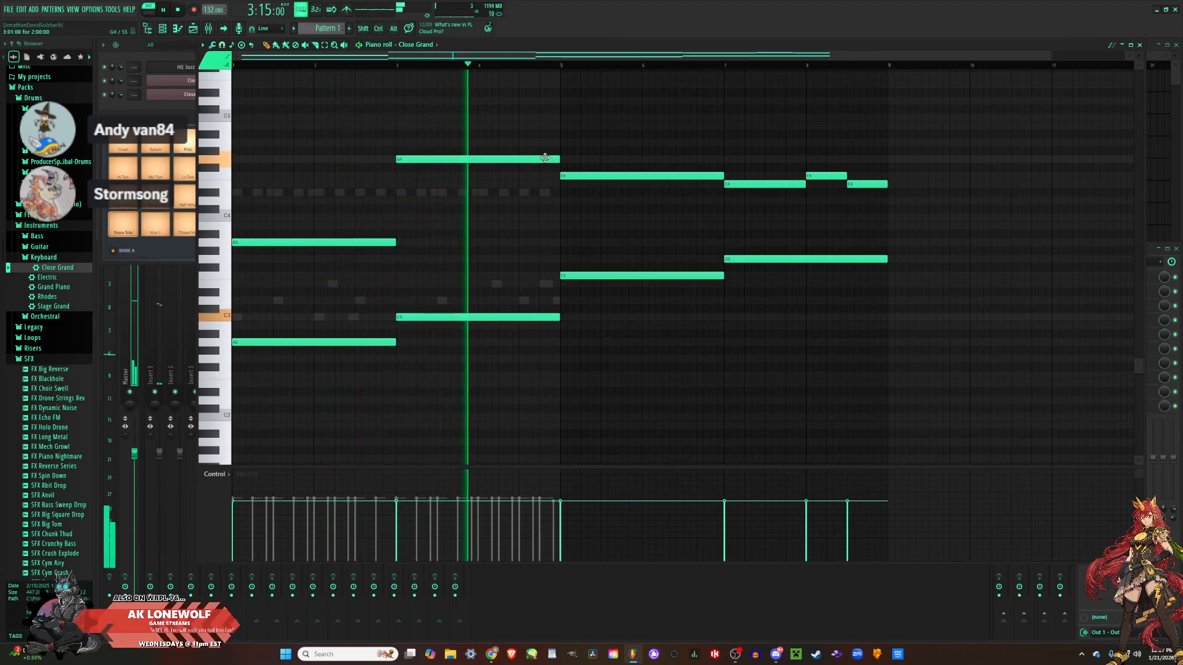
Add a top line over bars 5 and 6: a one-bar G#4, a half-bar A#4 and a half-bar G#4.
click(563, 152)
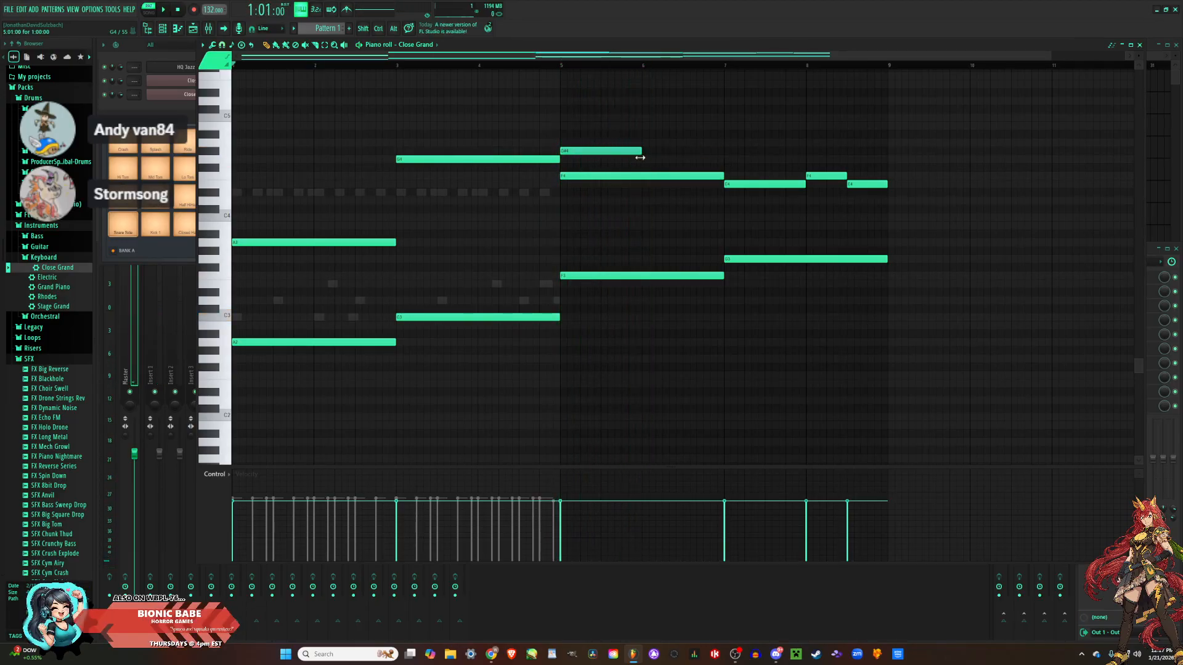
key(space)
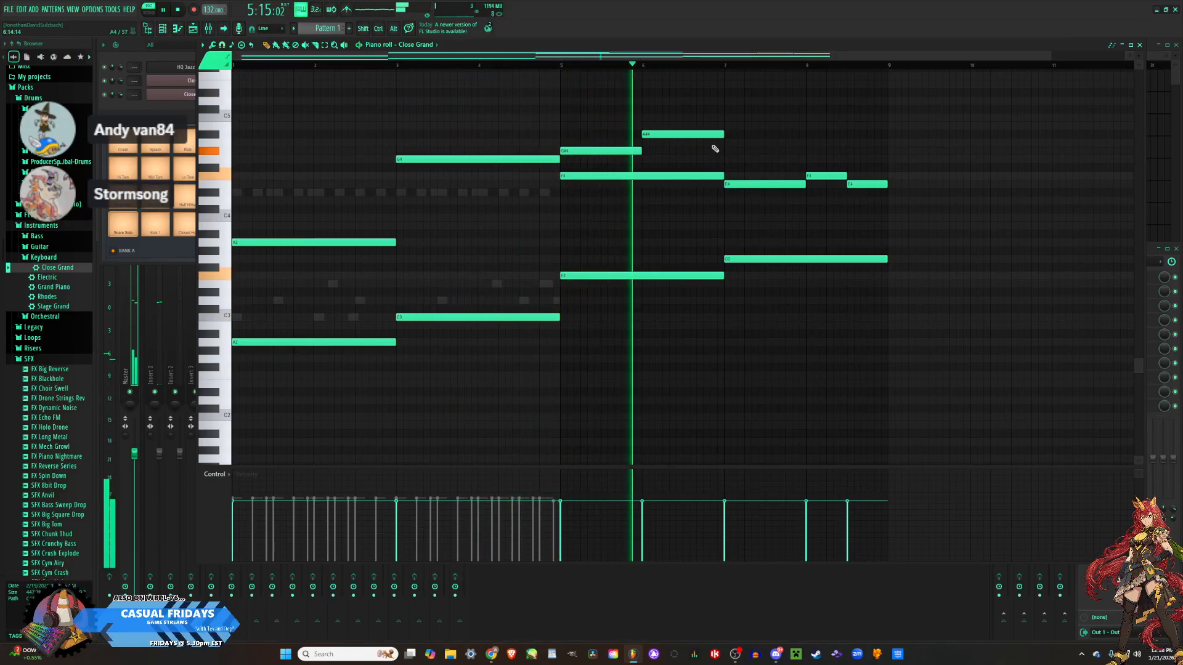
key(space)
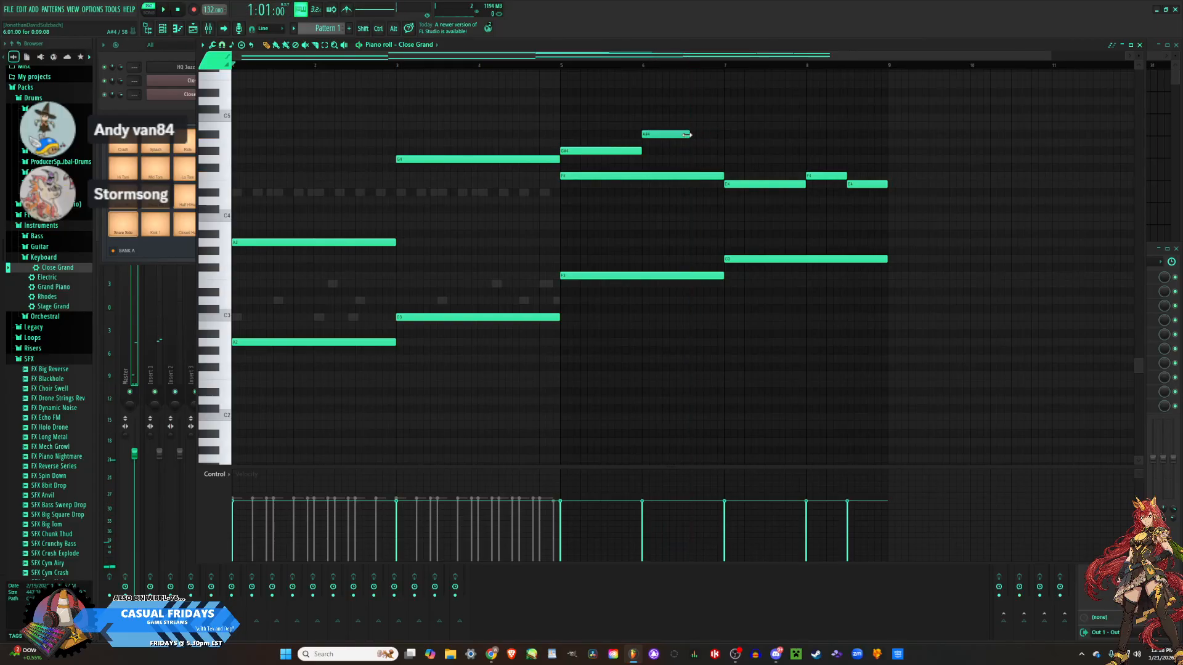
drag(687, 135, 683, 135)
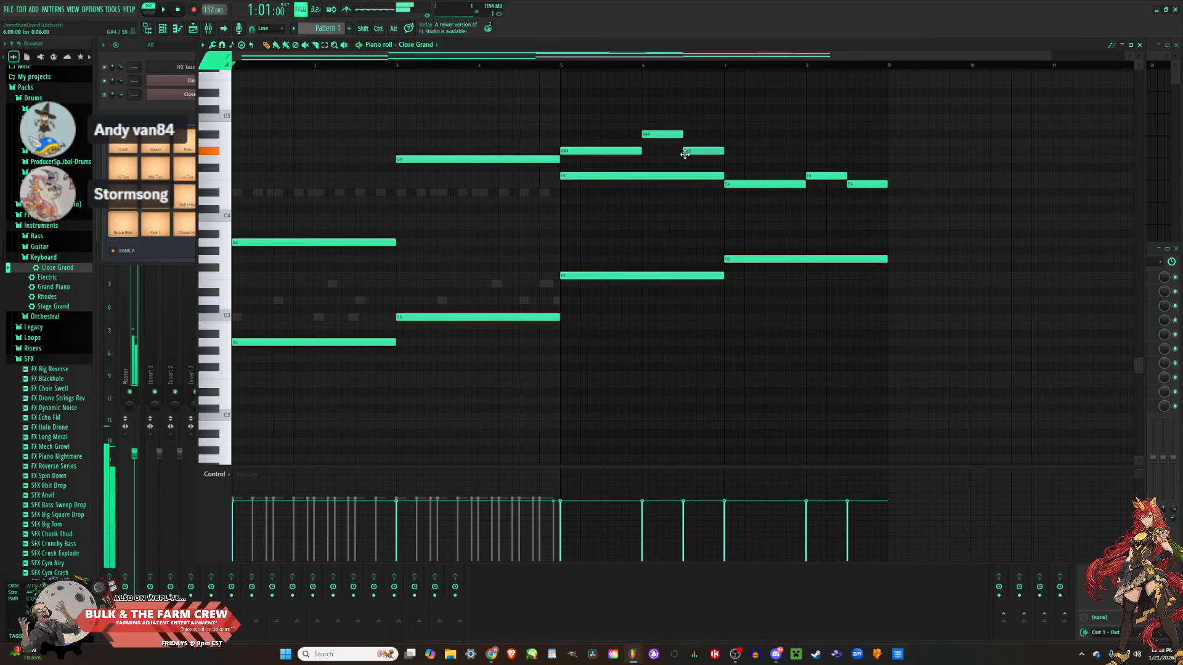
Add a one-bar G4 in bar 7 and lower the final half-bar E4 in bar 8 to C#4, checking by playback.
click(725, 160)
drag(769, 163, 807, 159)
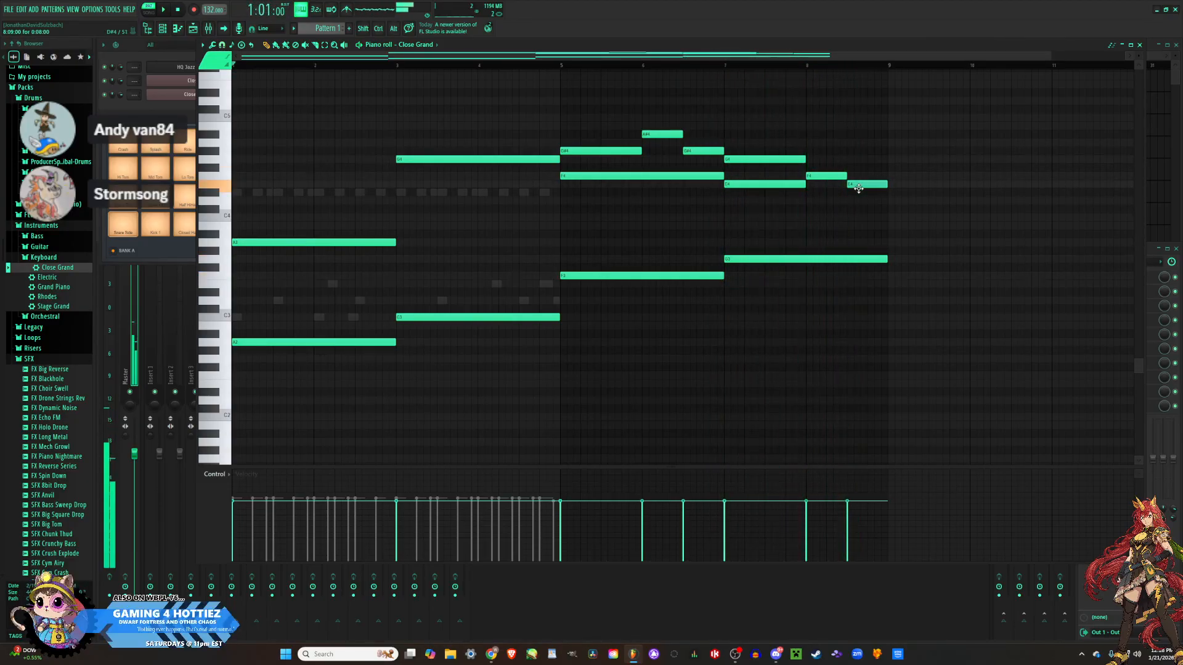
drag(859, 187, 857, 205)
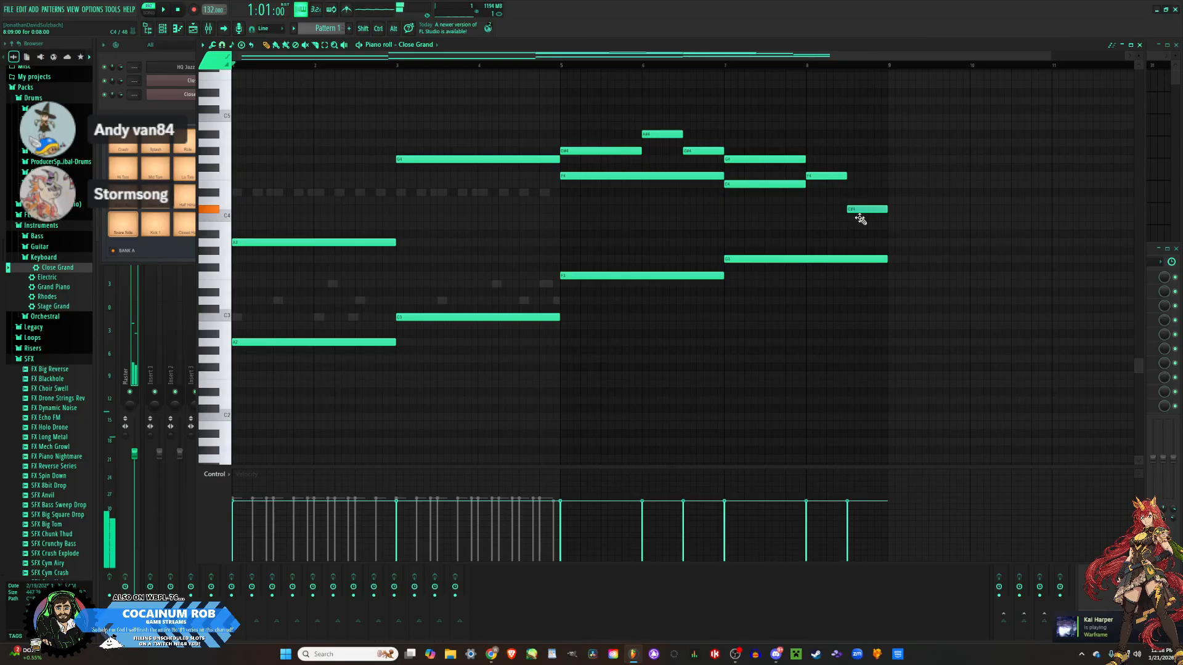
key(space)
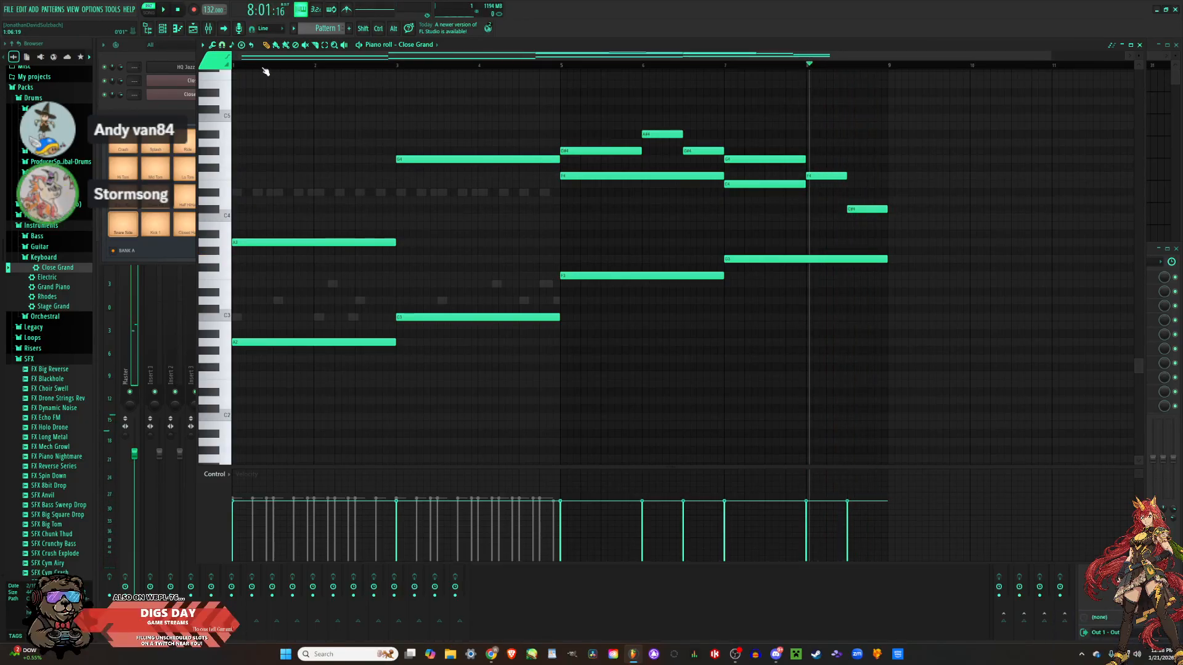
Play the pattern and lower the project tempo to 124 BPM.
key(space)
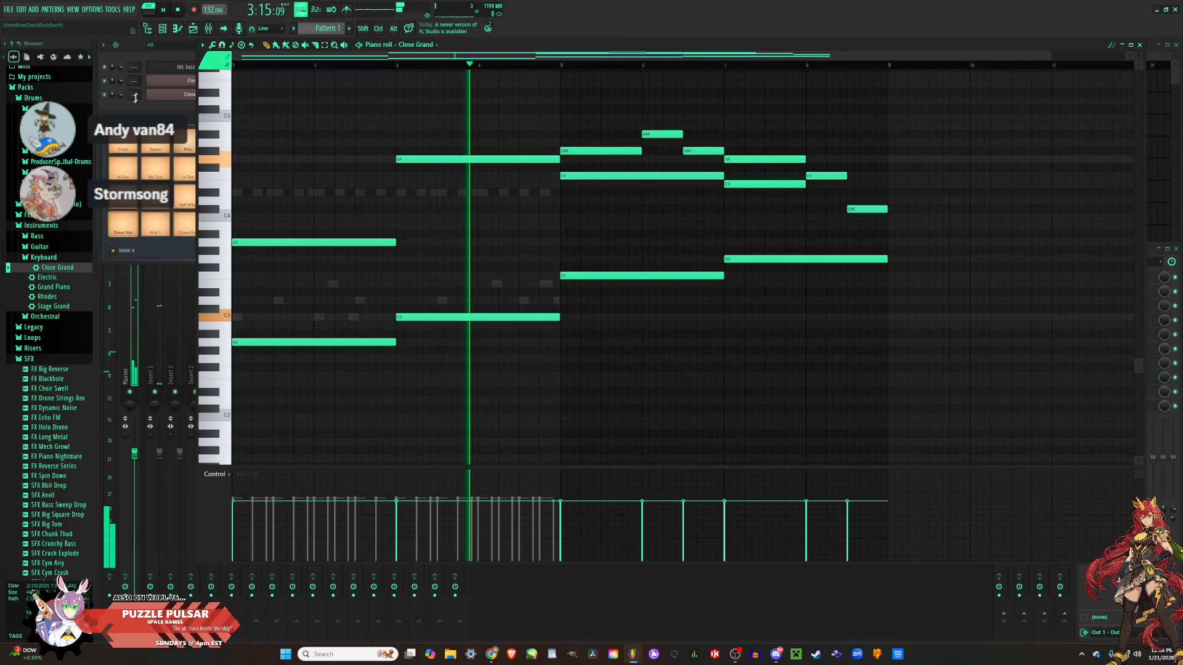
drag(211, 10, 210, 19)
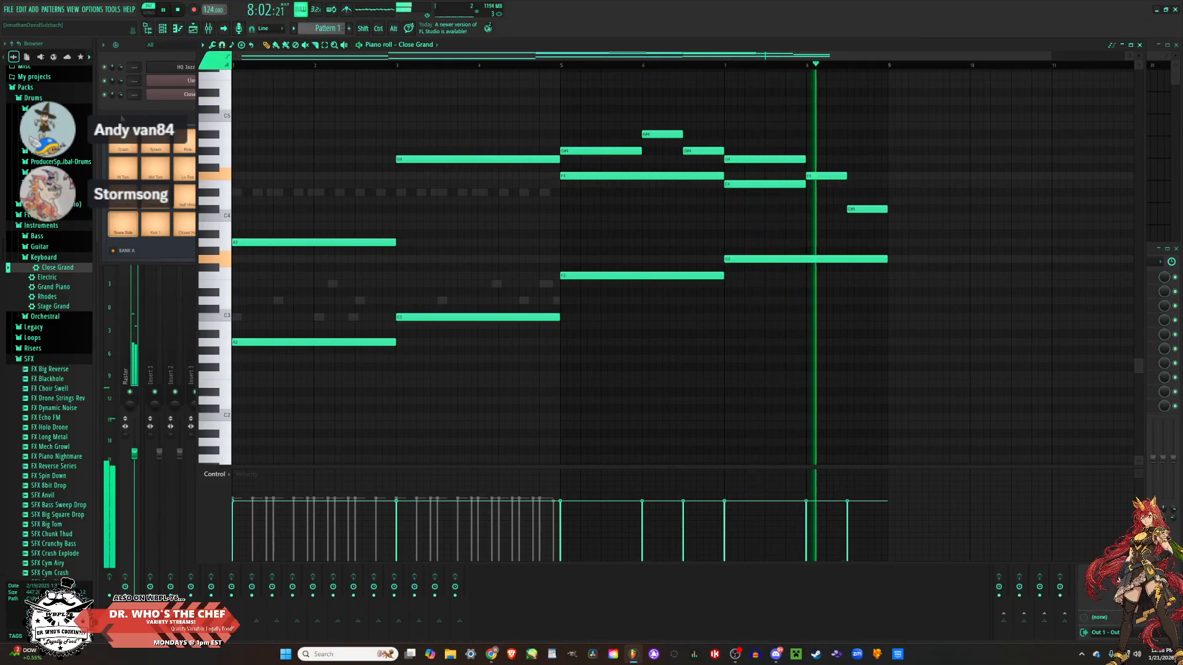
Replace the opening two-bar A3 in the piano part with a two-bar C4, checking by playback.
click(162, 107)
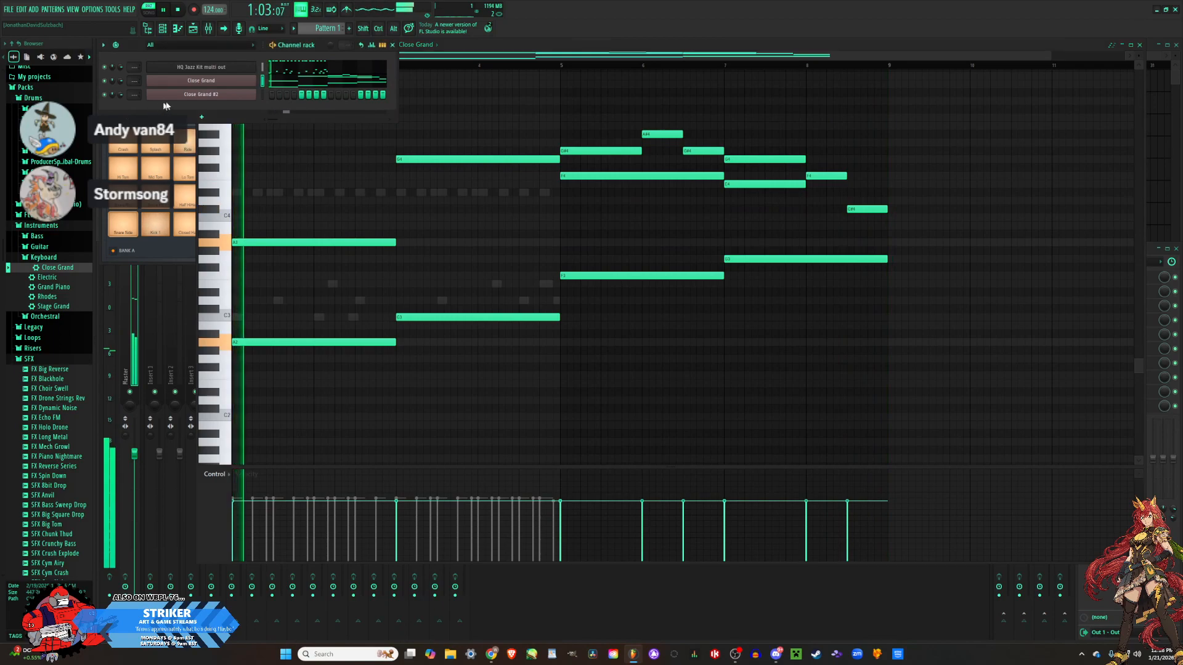
key(space)
click(237, 220)
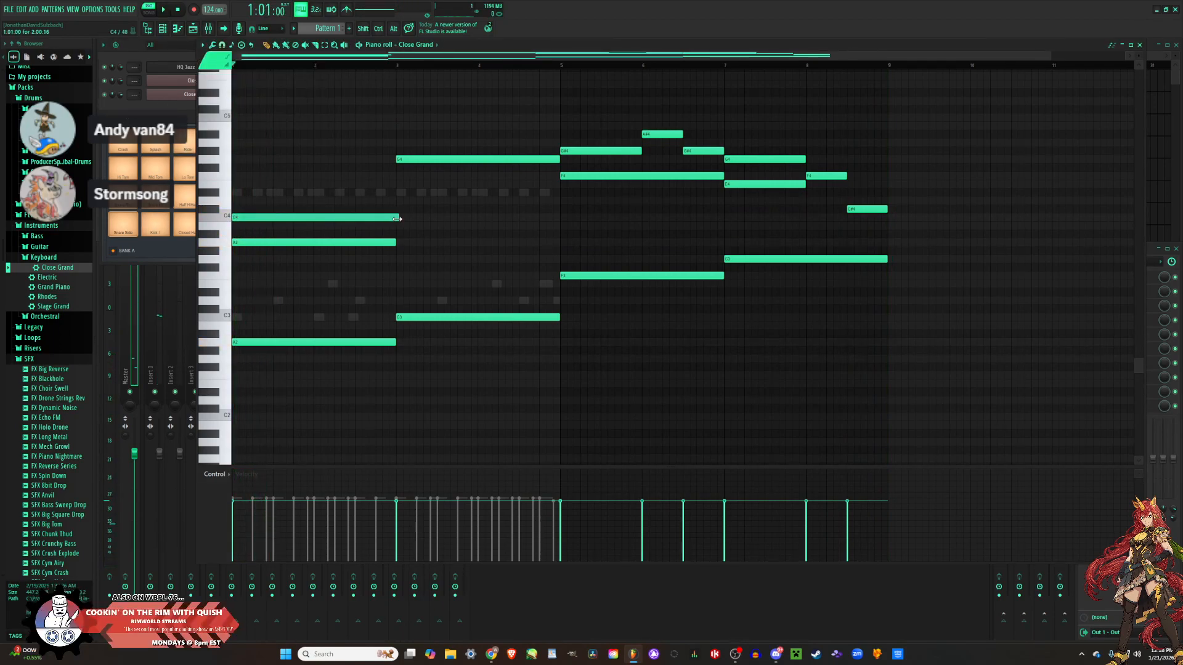
key(space)
key(space)
Duplicate the four-bar HQ Jazz Kit drum notes, and duplicate the extended pattern again so the drums fill 16 bars.
click(125, 121)
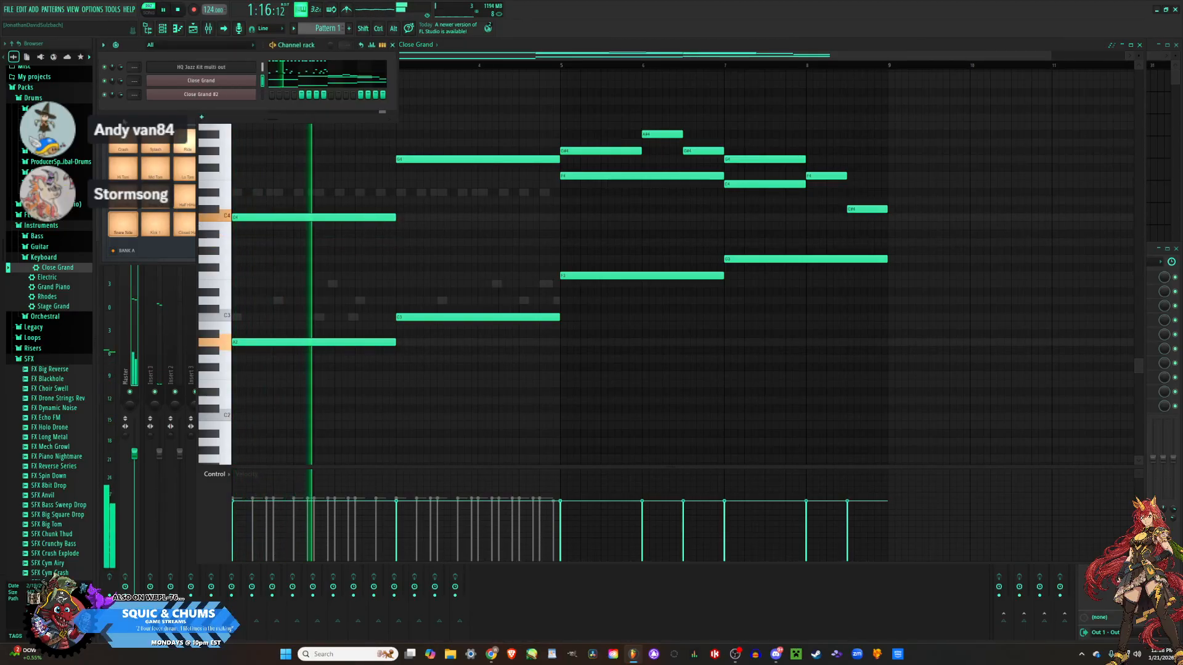
click(335, 72)
drag(593, 353, 209, 135)
scroll(773, 299, up, 5)
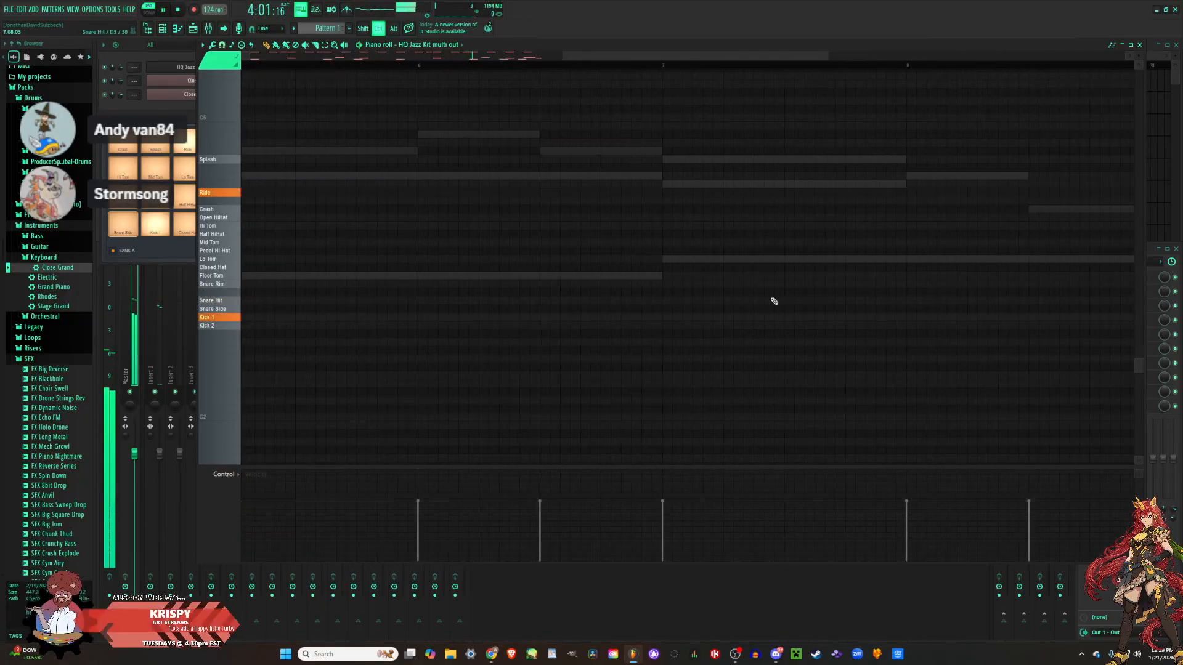
scroll(771, 300, down, 5)
drag(902, 405, 213, 131)
scroll(973, 342, up, 3)
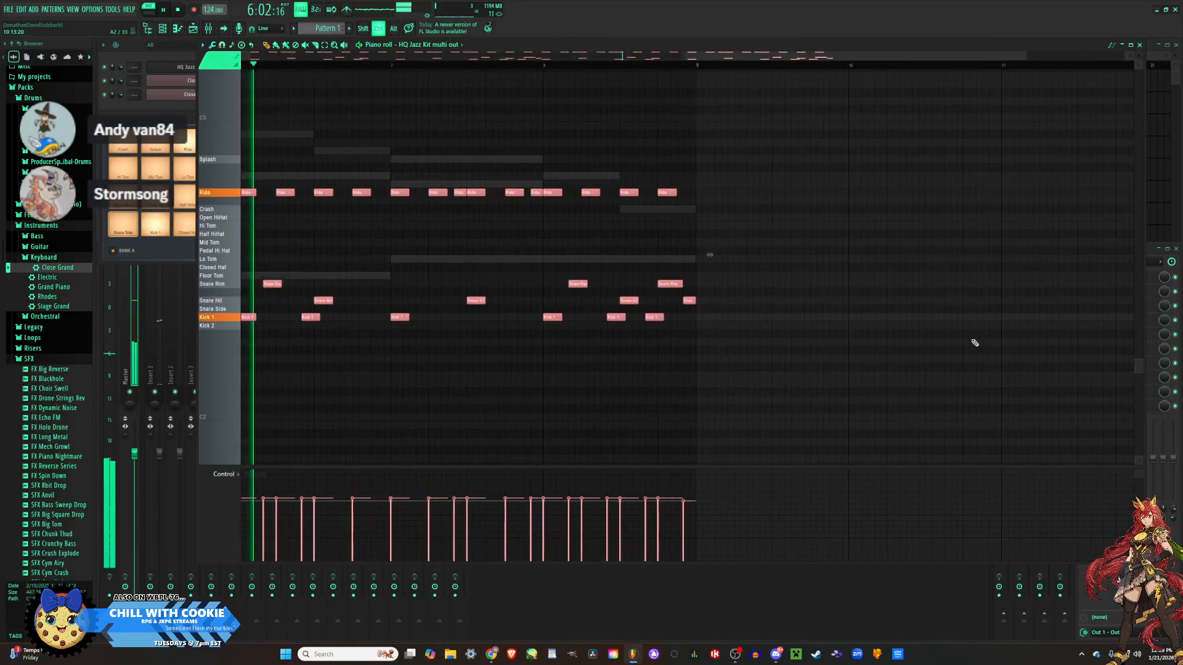
scroll(916, 356, down, 5)
key(ctrl+b)
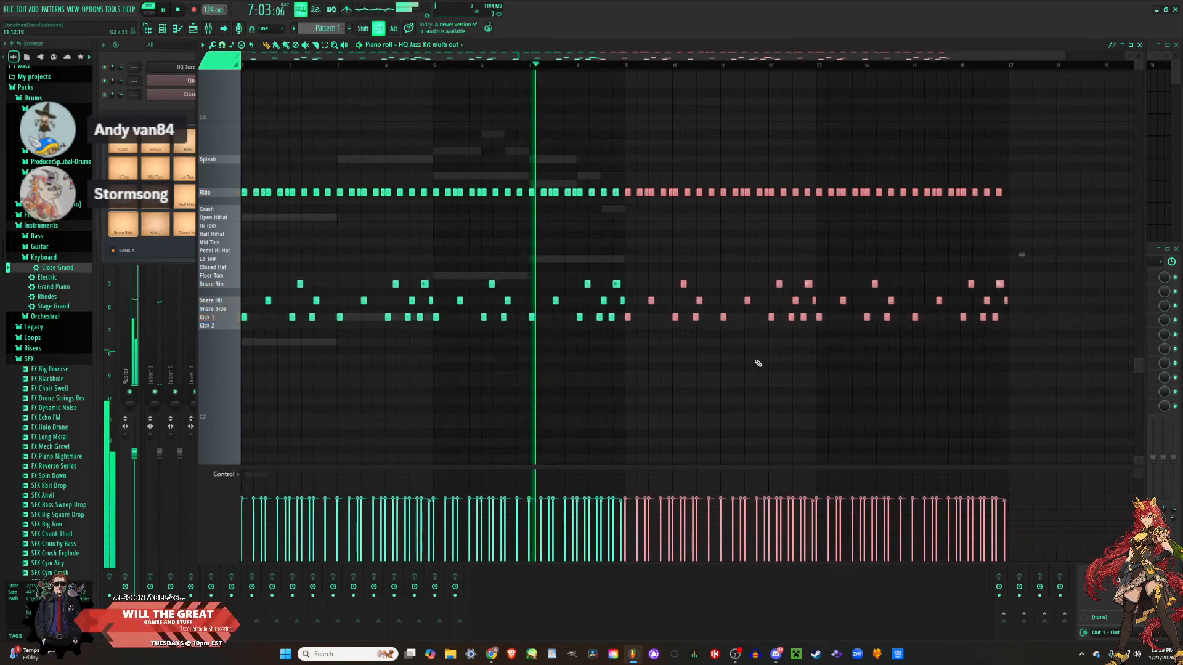
Duplicate the entire eight-bar Close Grand part into bars 9 to 16 and play the result.
click(103, 109)
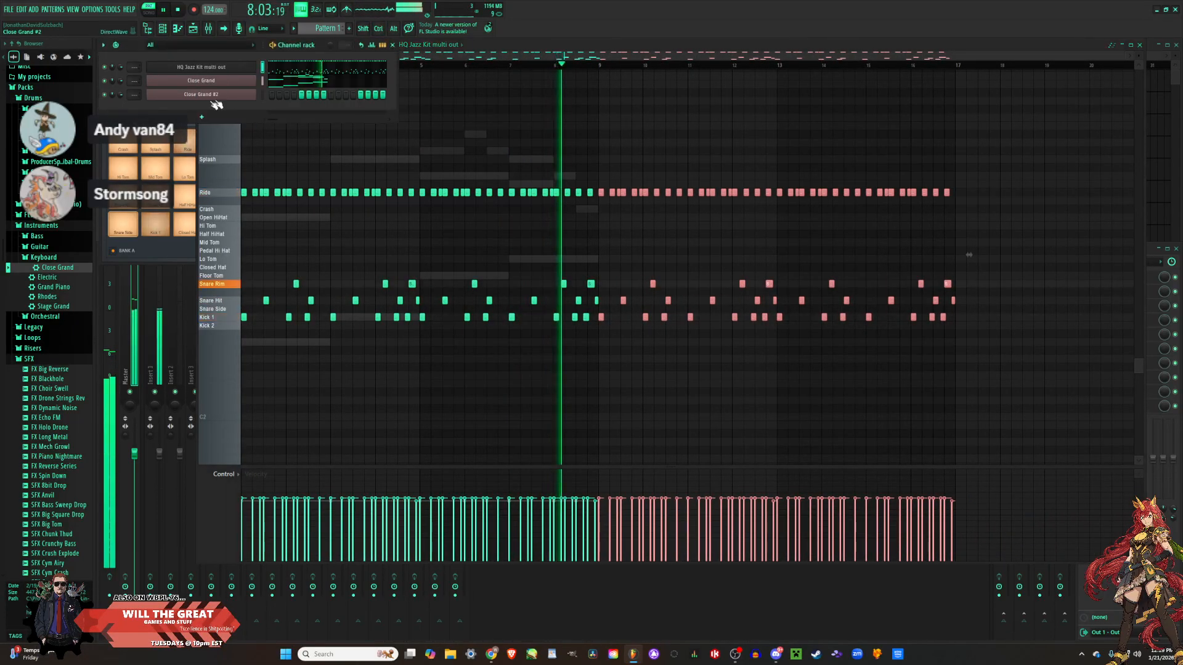
click(364, 78)
drag(717, 420, 233, 99)
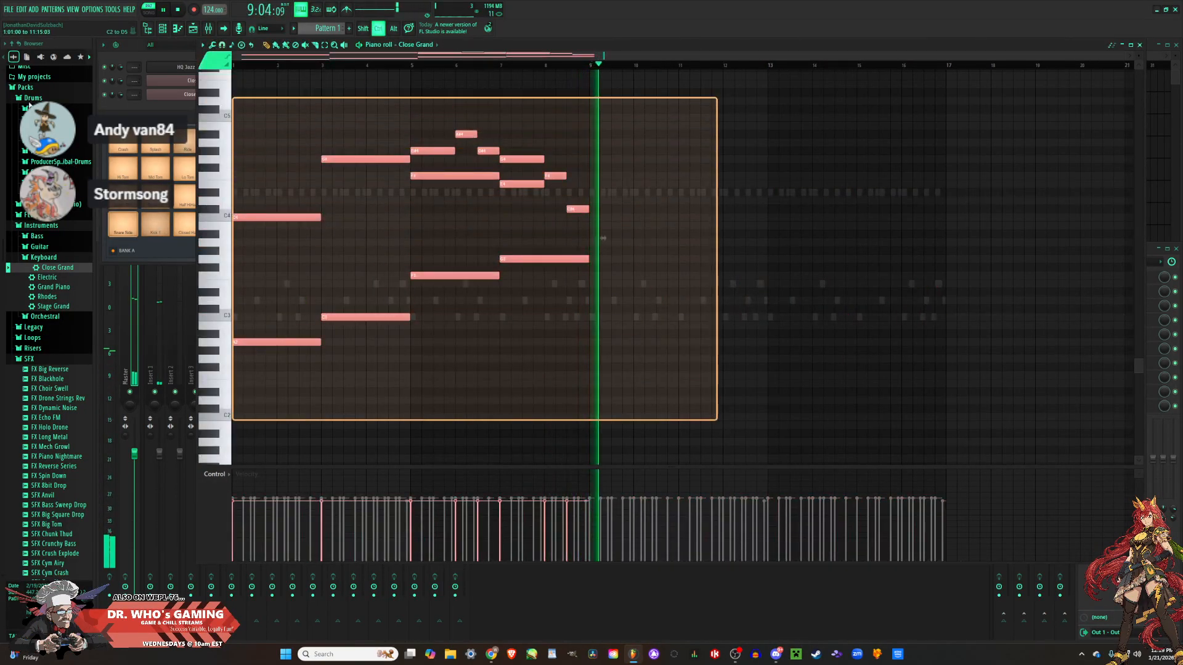
scroll(750, 297, up, 2)
key(ctrl+b)
scroll(733, 307, down, 3)
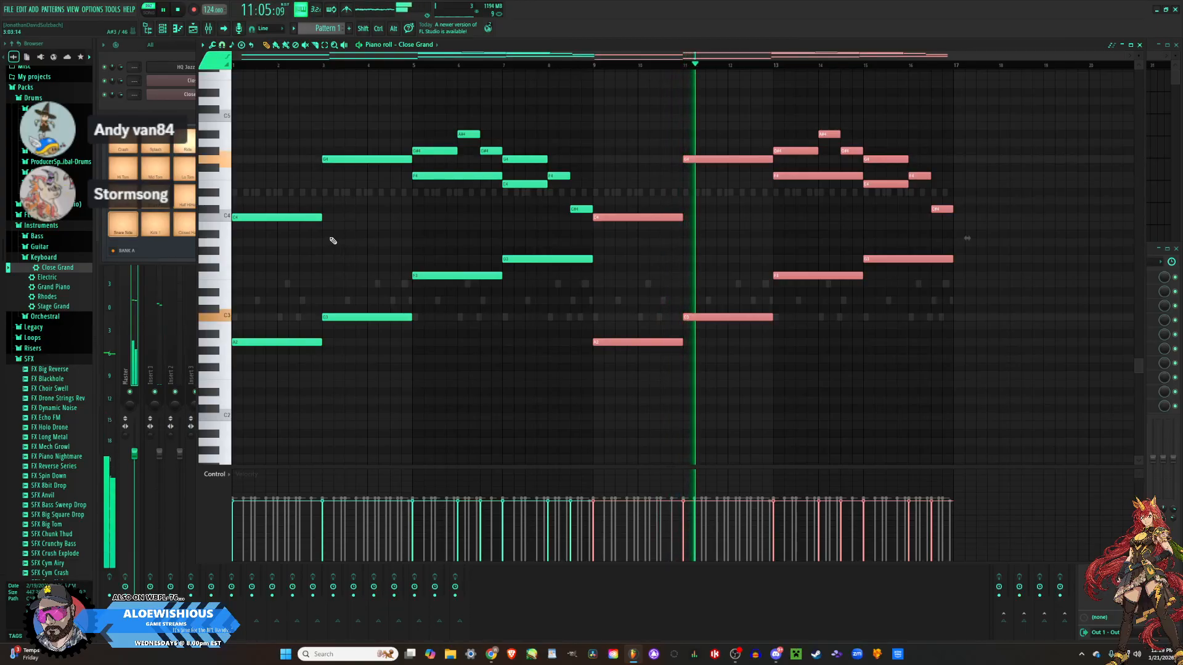
key(space)
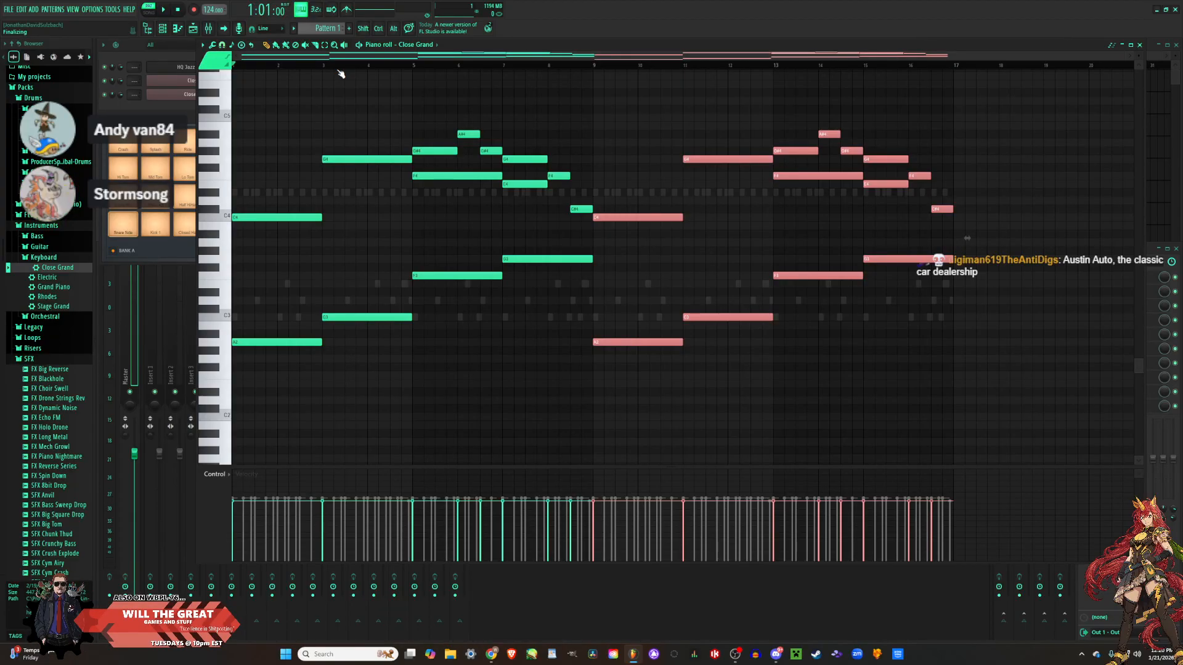
key(space)
key(space)
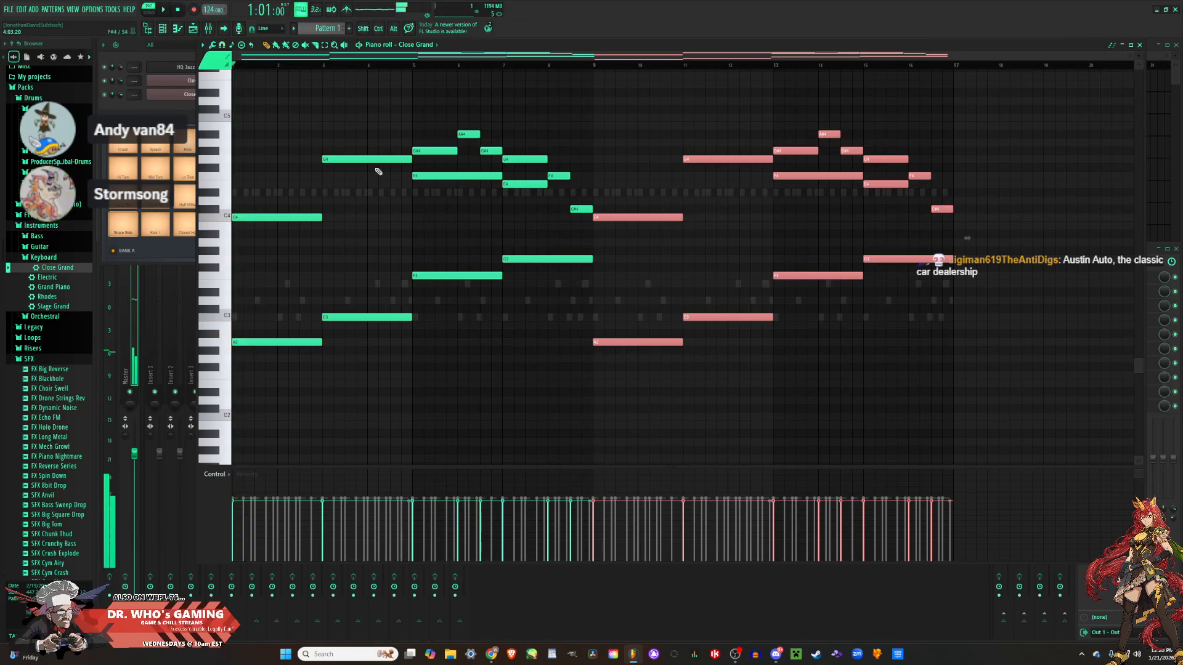
key(space)
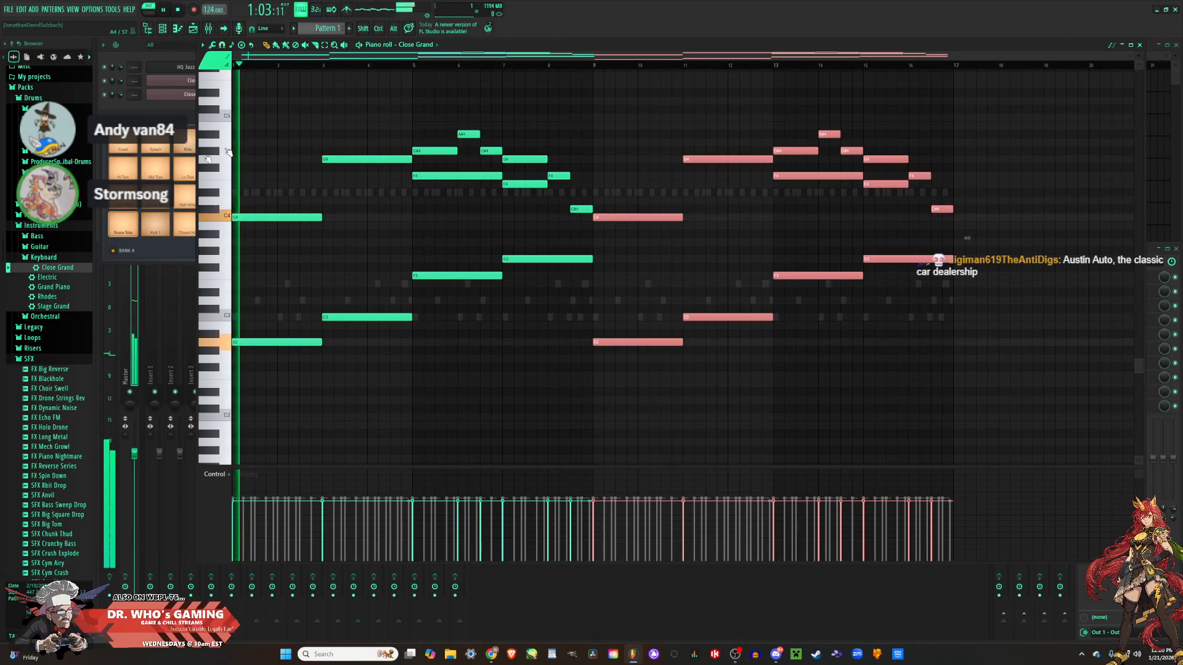
Open the piano roll of Close Grand #2 and set the playback position to the start of bar 9.
click(190, 112)
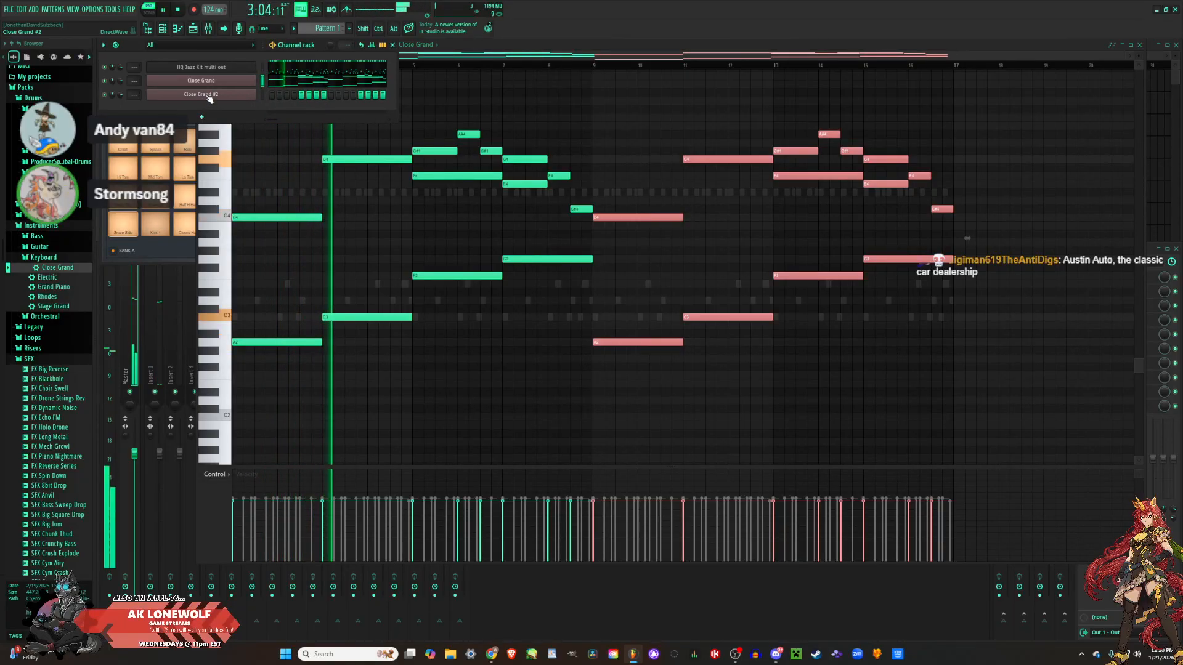
right_click(254, 94)
click(314, 94)
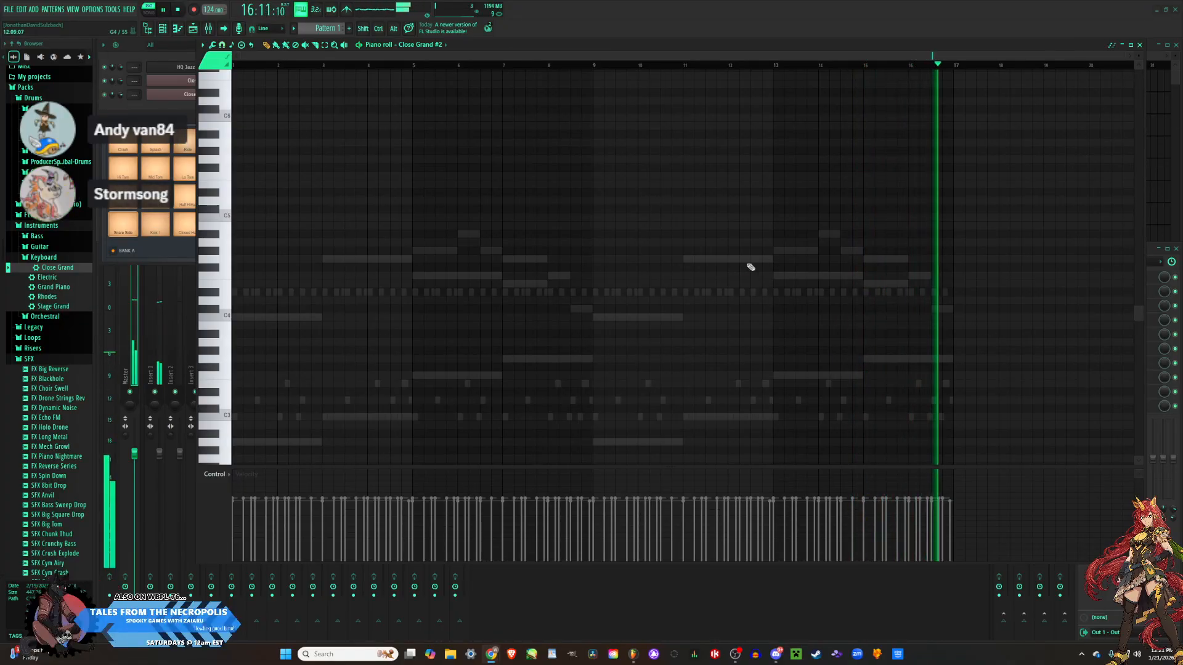
click(594, 65)
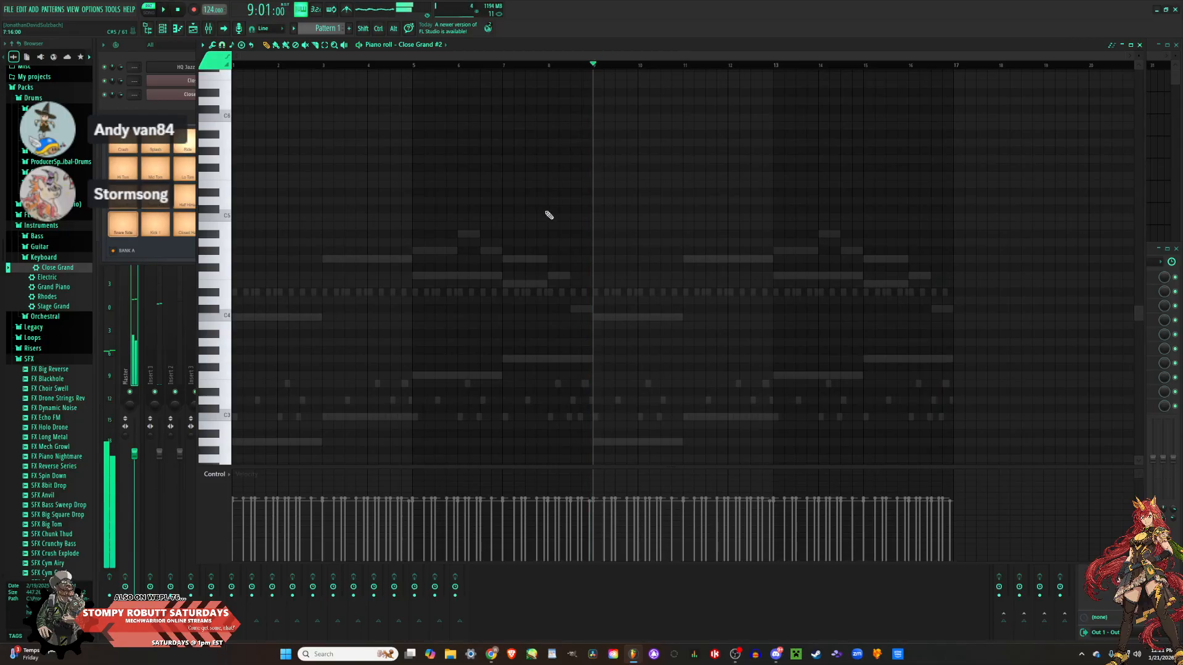
key(space)
Place a one-bar E5 in bar 9 as the first melody note, listening to it against the chords.
click(608, 159)
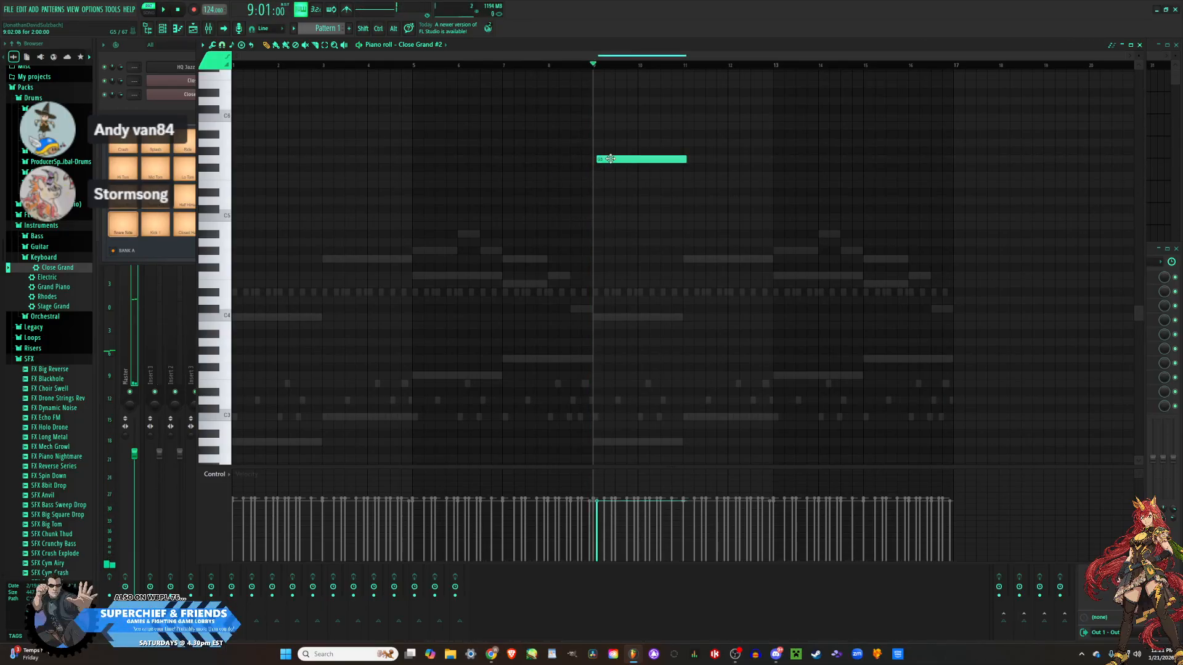
click(615, 442)
right_click(617, 442)
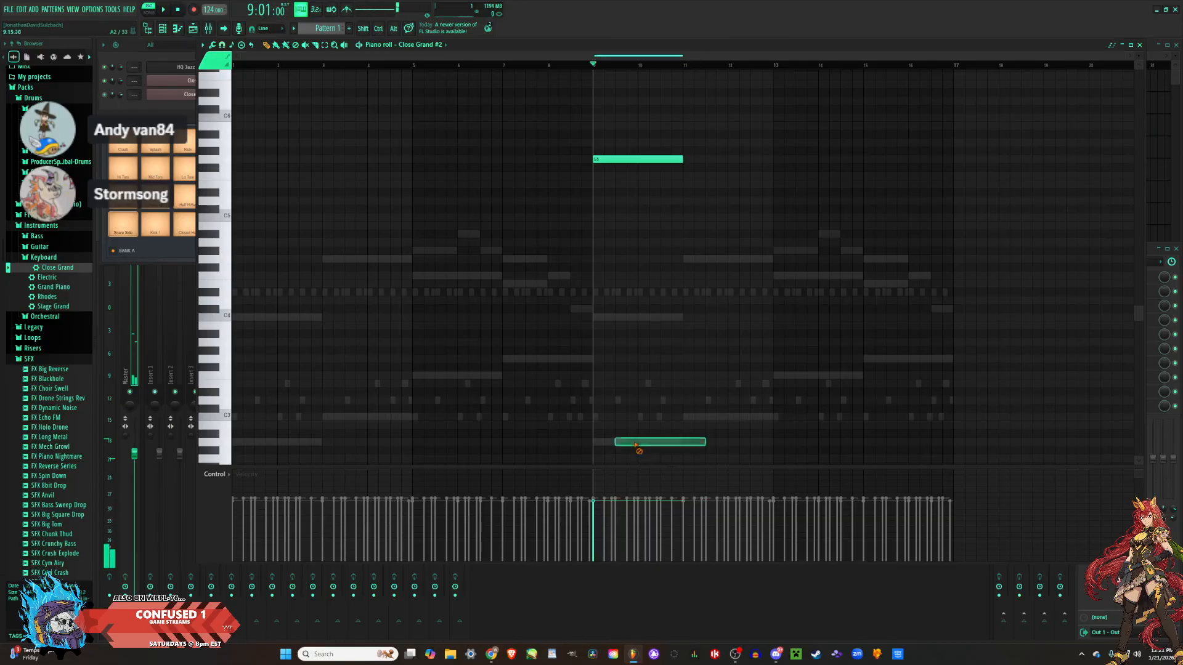
click(613, 159)
key(space)
key(space)
drag(650, 160, 639, 183)
key(space)
key(space)
key(space)
Fill bar 10 with a G5 two-thirds of a bar long and a third-bar G#5, checking by playback.
click(646, 159)
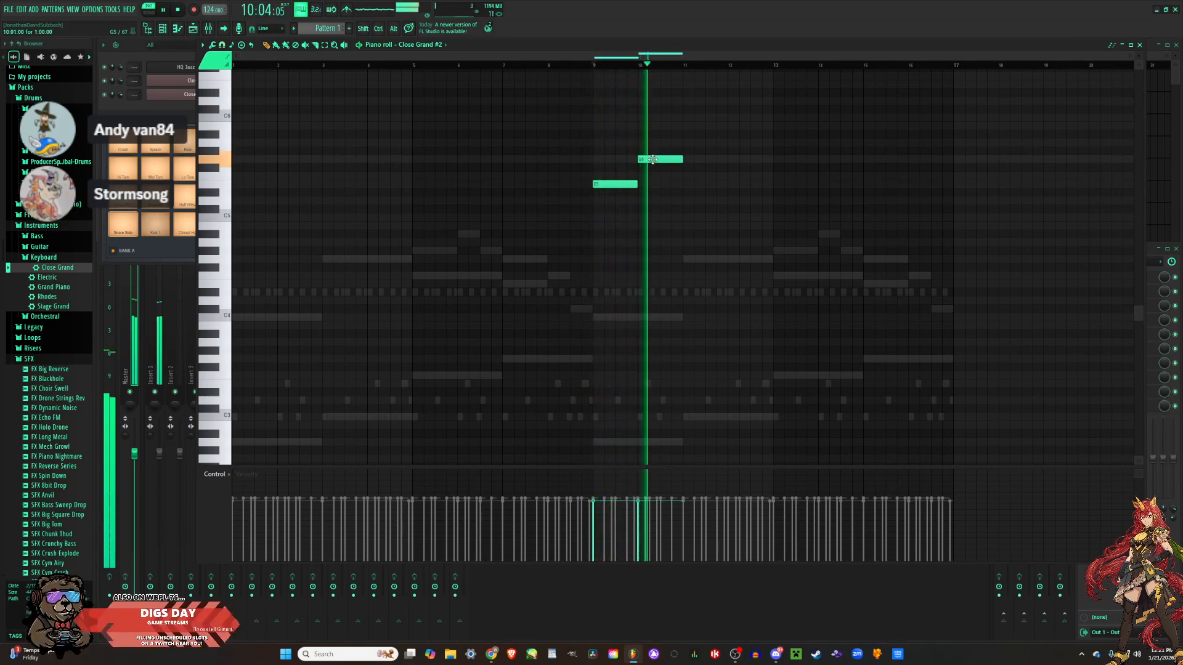
scroll(653, 159, up, 3)
key(space)
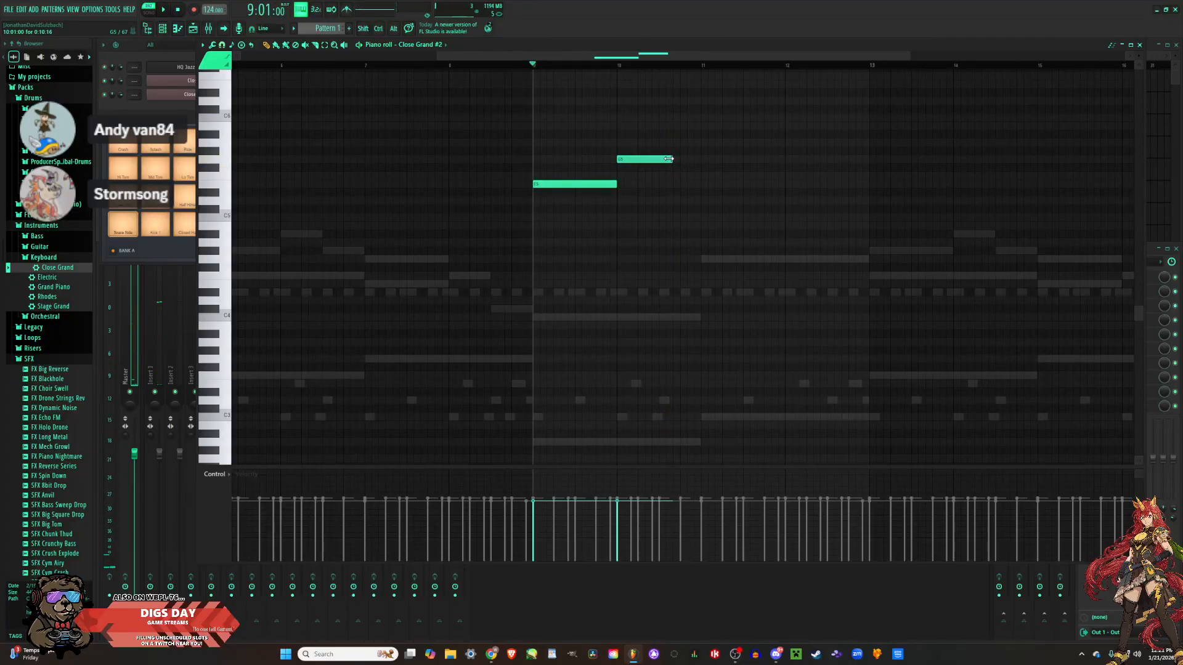
click(678, 151)
key(space)
drag(727, 151, 701, 150)
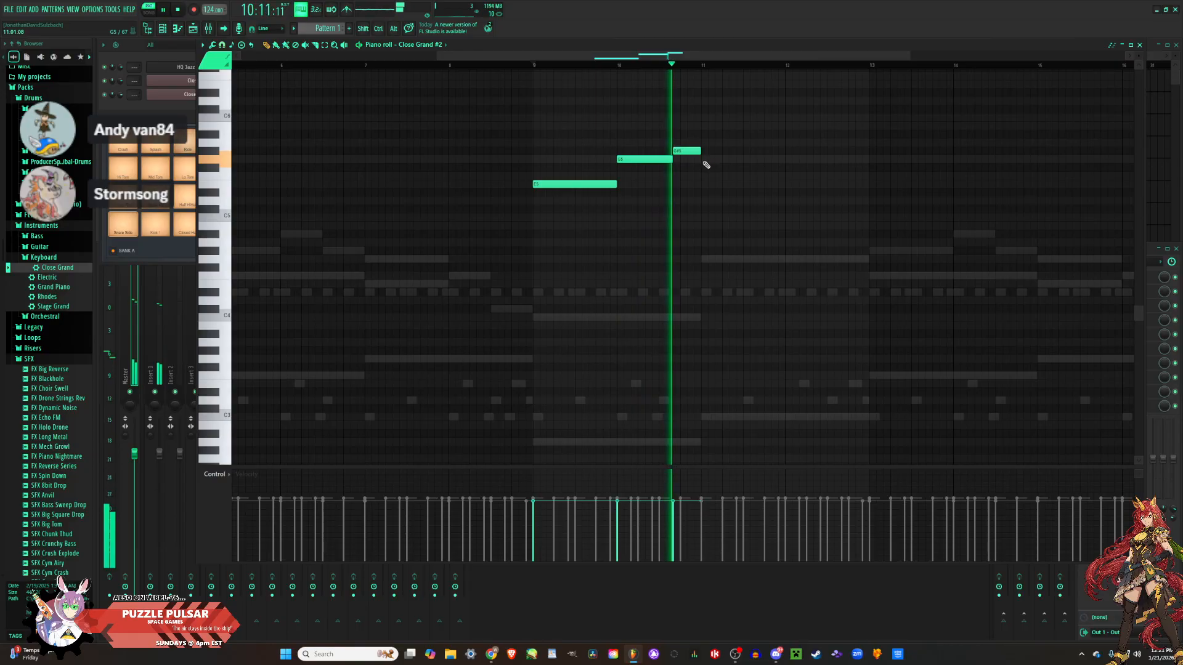
key(space)
Add a one-bar G5 to the melody in bar 11 and listen to it.
click(708, 159)
key(space)
drag(714, 158, 785, 153)
key(space)
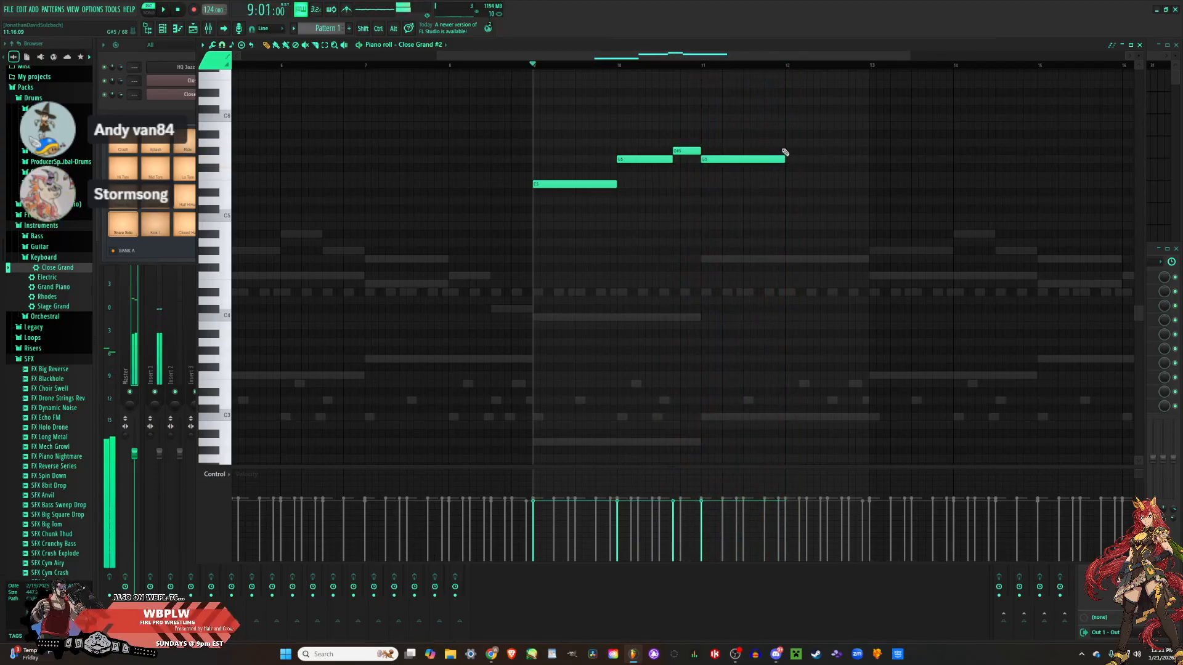
Fill bar 12 with a half-bar A#5, a third-bar G#5 and a sixth-bar A#5, checking by playback.
click(789, 134)
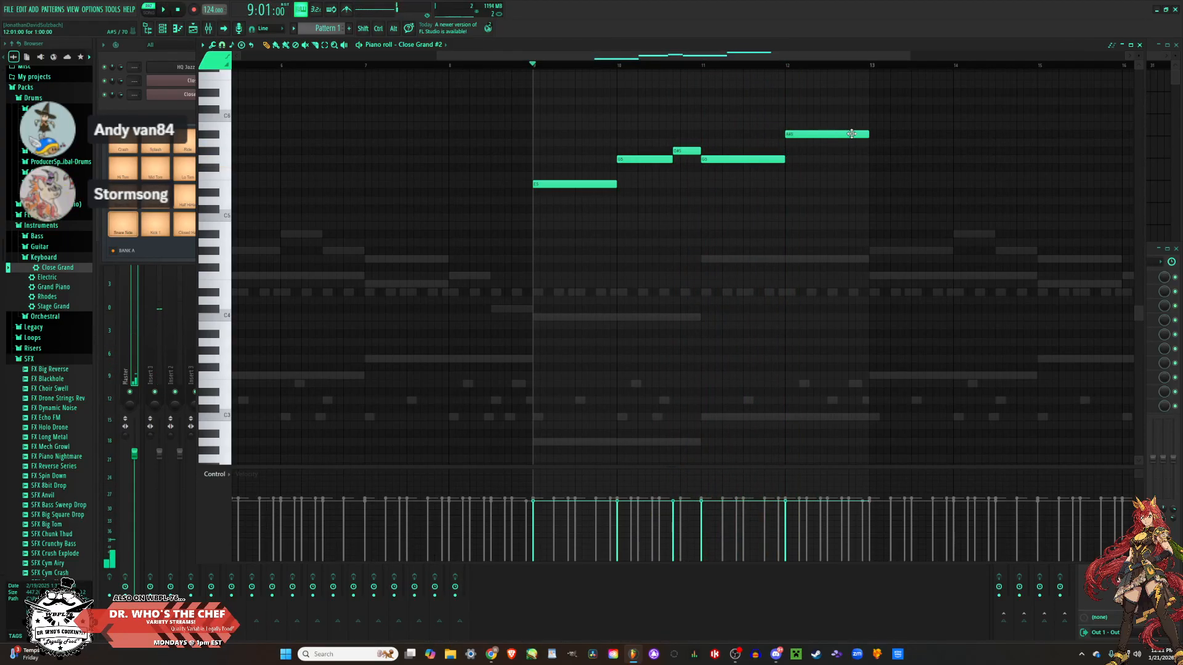
drag(860, 135, 820, 137)
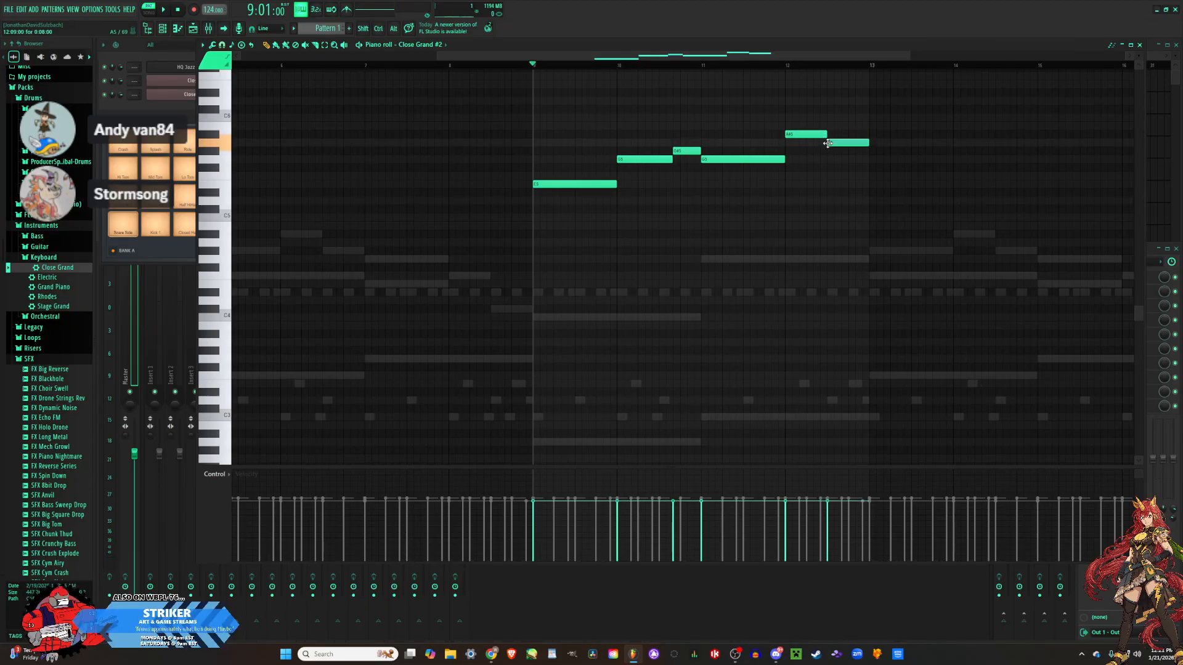
click(827, 143)
drag(855, 142, 855, 149)
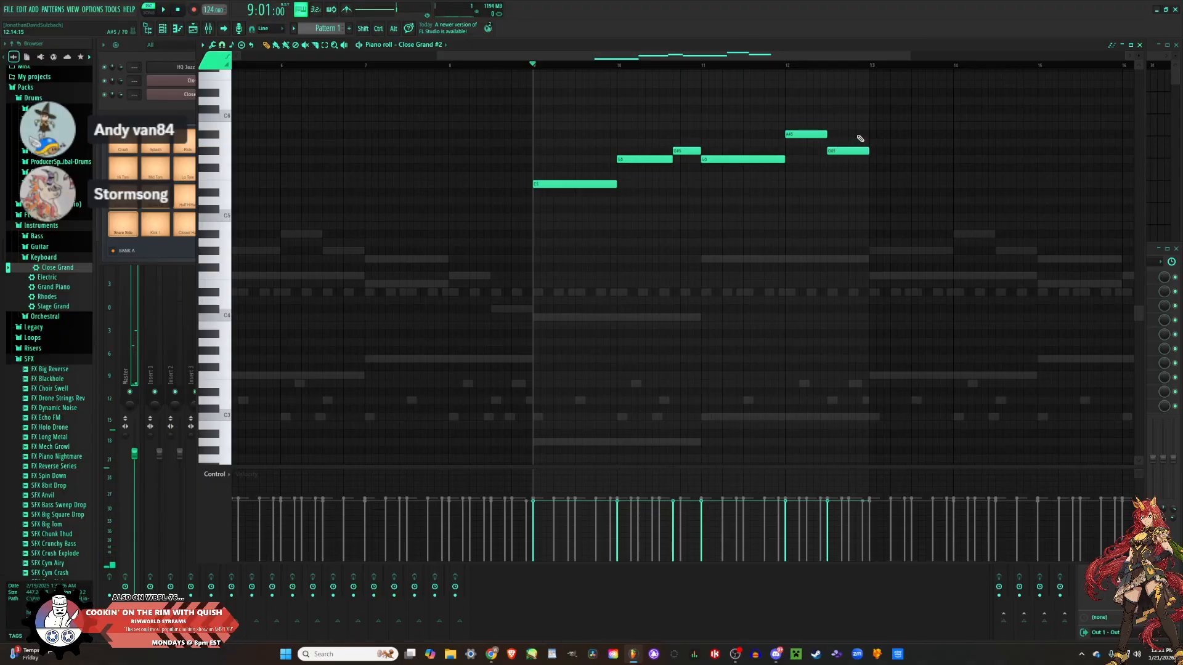
click(859, 134)
key(space)
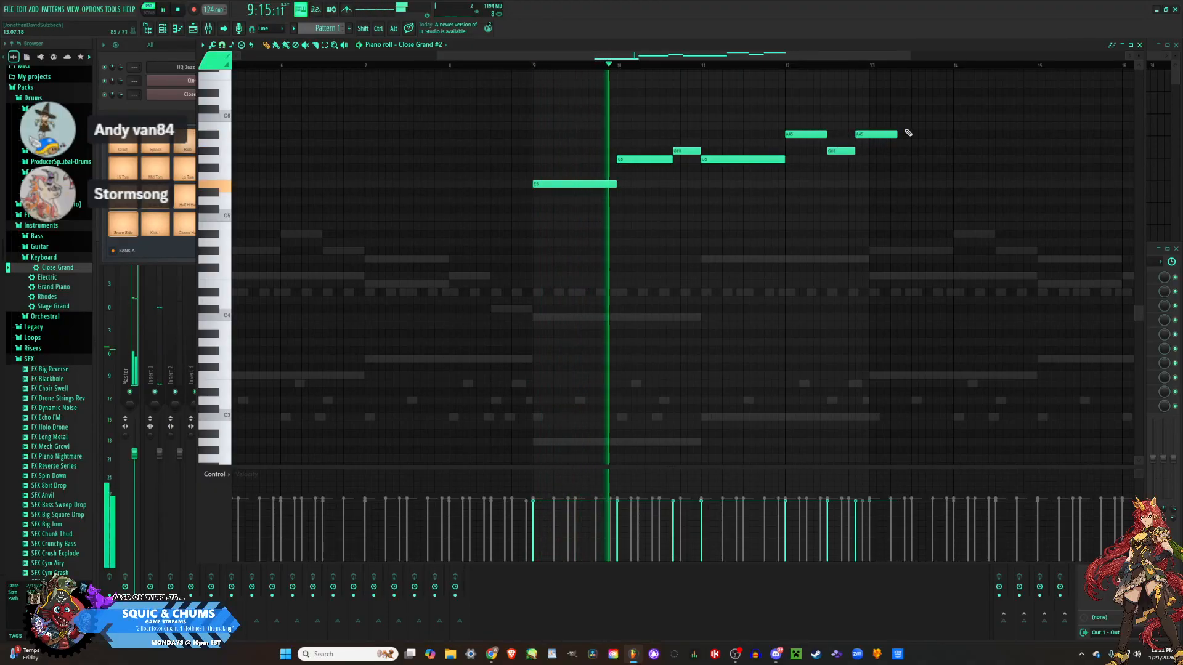
drag(896, 135, 869, 136)
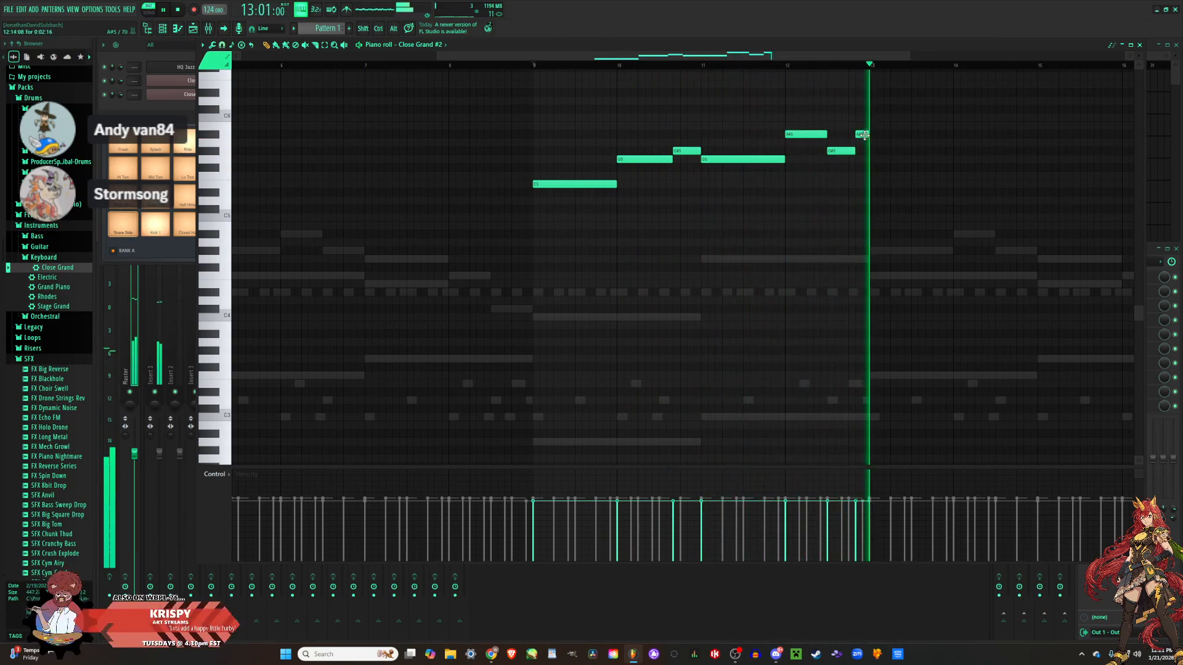
key(space)
Shorten bar 12's G#5 to a sixth of a bar, move the short A#5 directly after it, and end the bar with a sixth-bar G#5.
scroll(852, 152, up, 3)
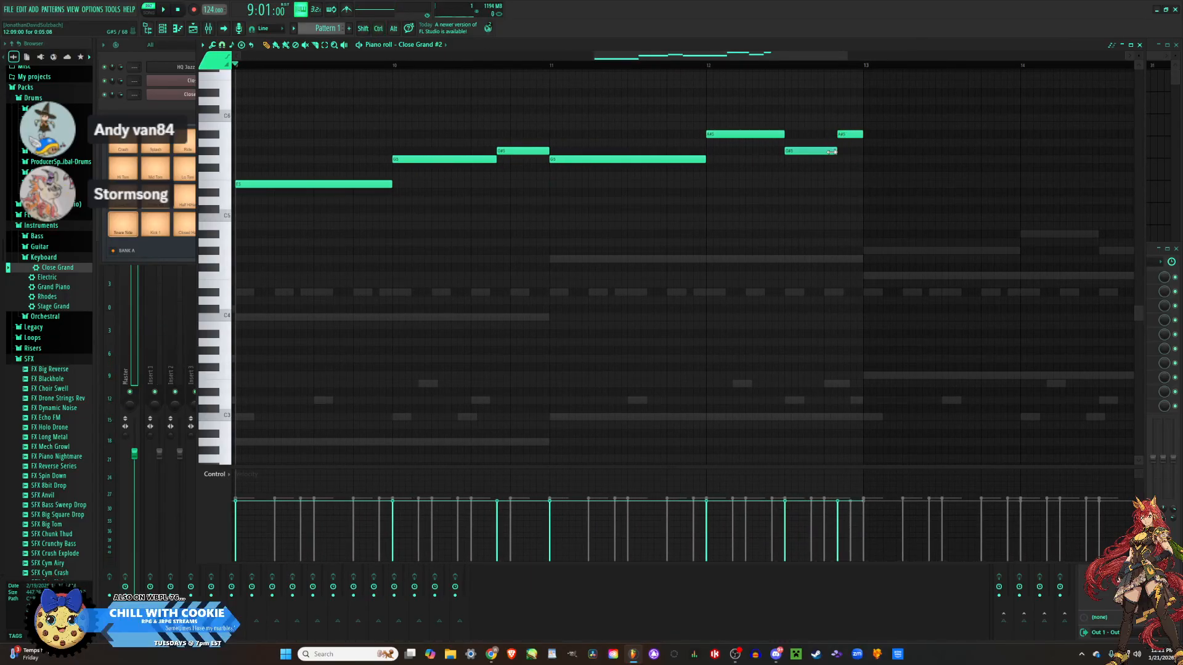
drag(842, 134, 816, 136)
click(708, 65)
key(space)
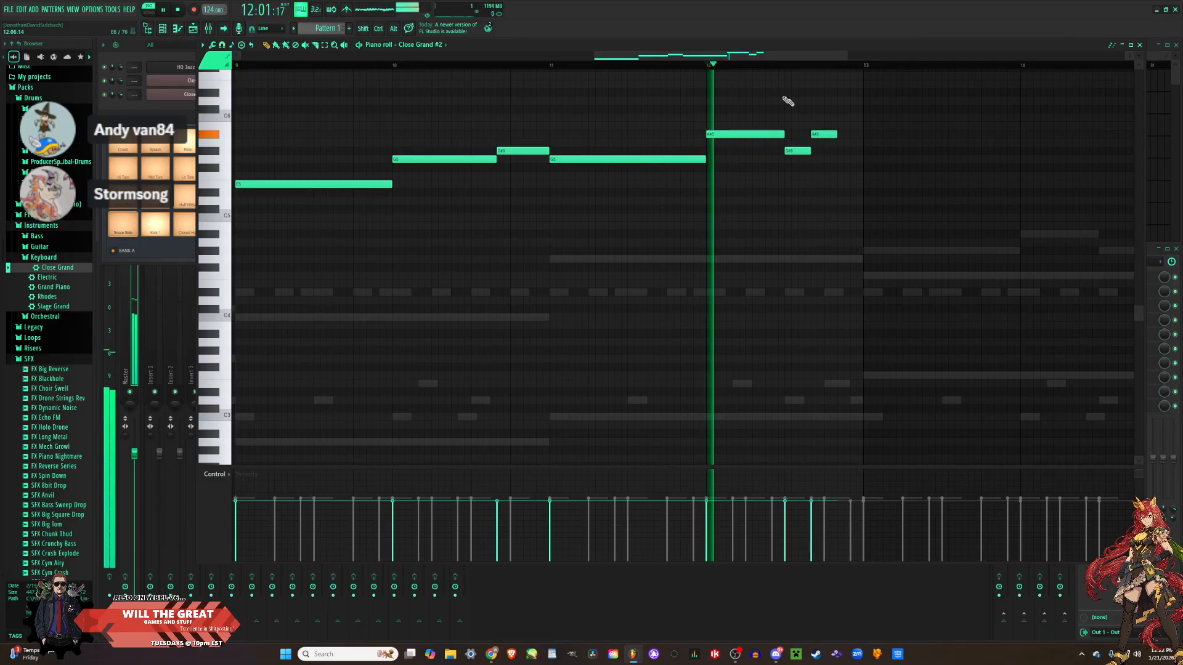
click(840, 151)
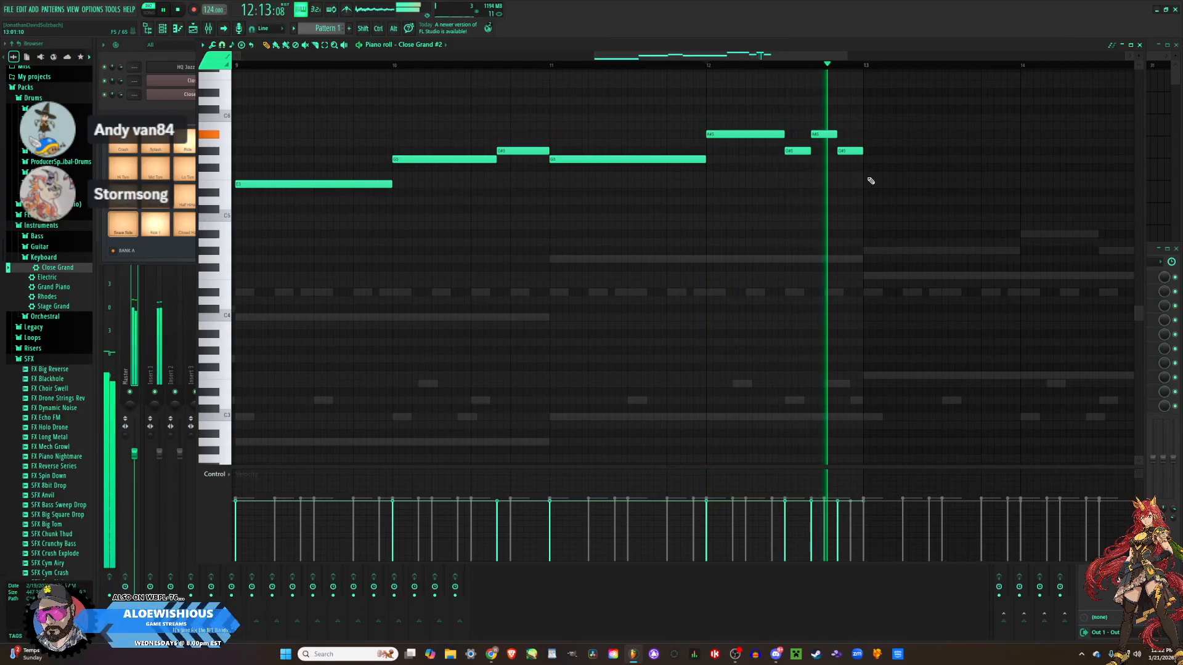
key(space)
Add a melody note in bar 13, set it to F5 by ear and lengthen it to one bar.
click(863, 167)
drag(861, 167, 862, 158)
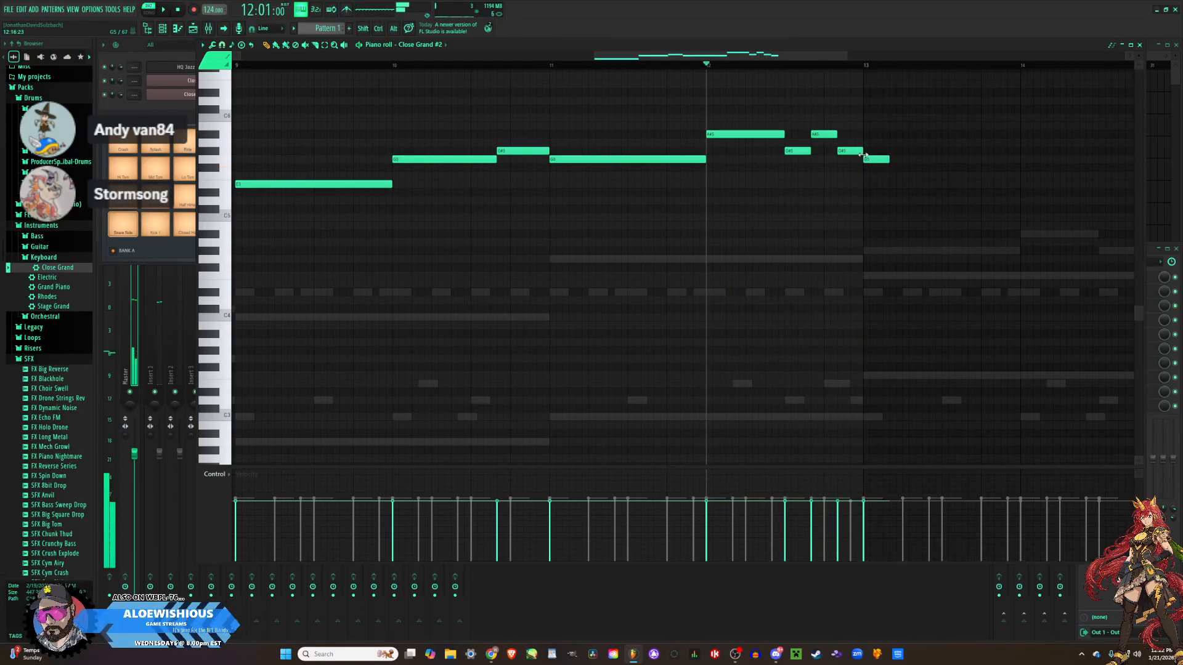
key(space)
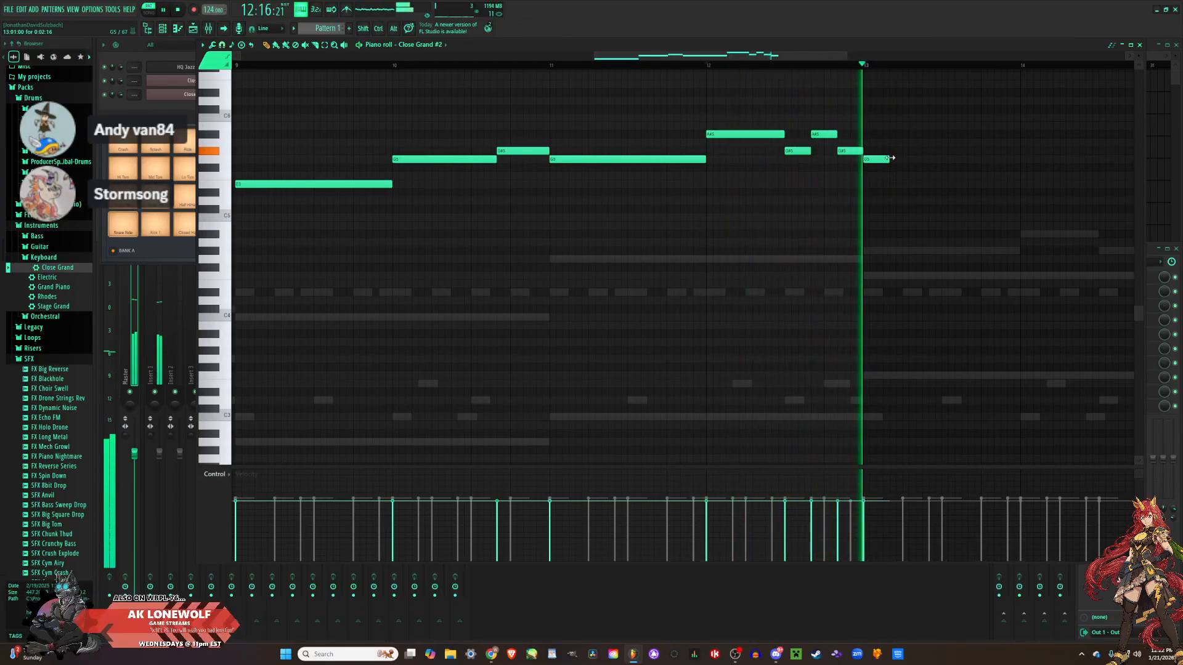
key(space)
drag(875, 159, 874, 176)
key(space)
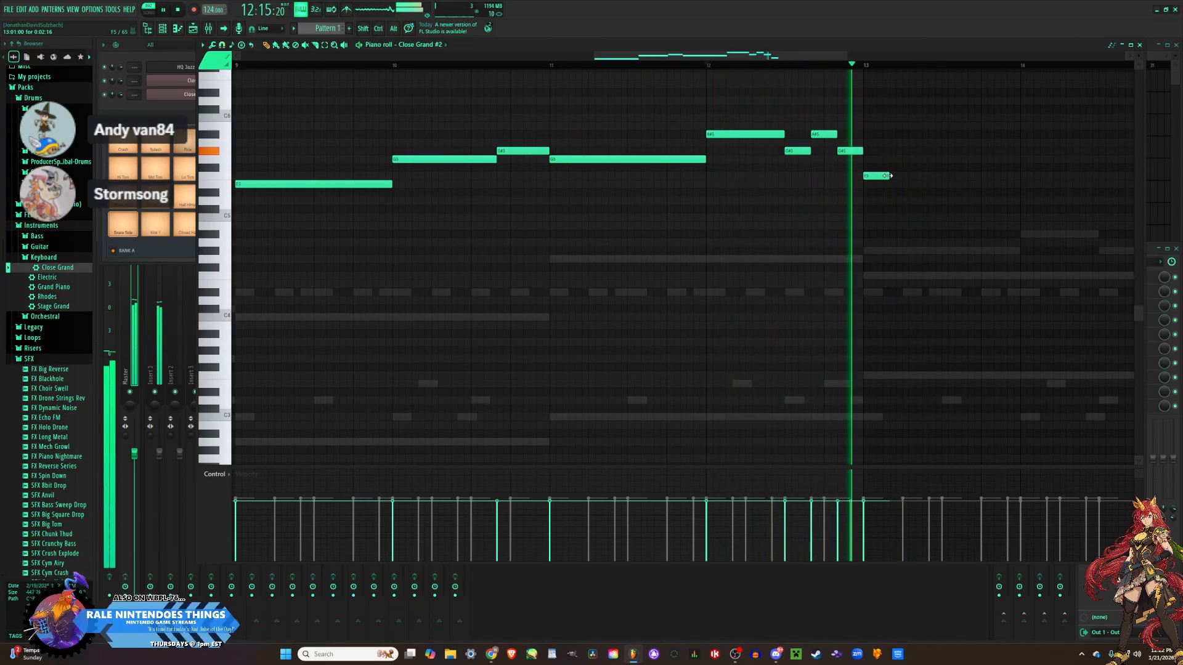
key(space)
drag(884, 175, 1022, 219)
Add a half-bar C#5 and a half-bar C5 to the melody in bar 14 and play from bar 12.
click(1021, 202)
scroll(681, 230, down, 3)
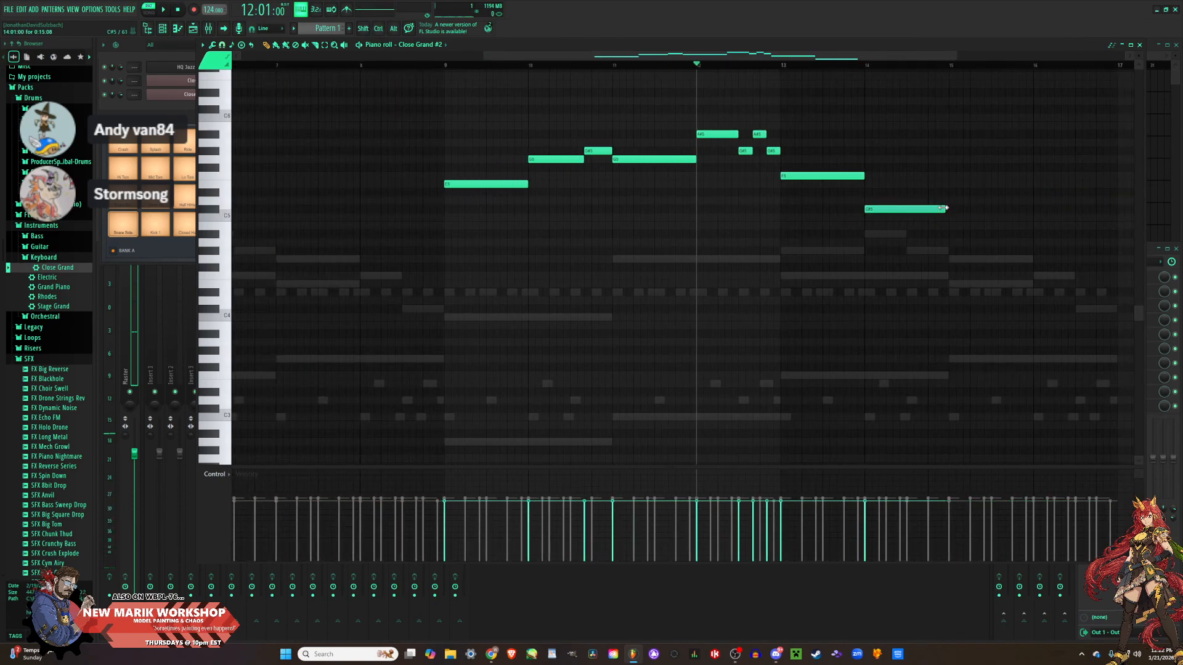
click(911, 217)
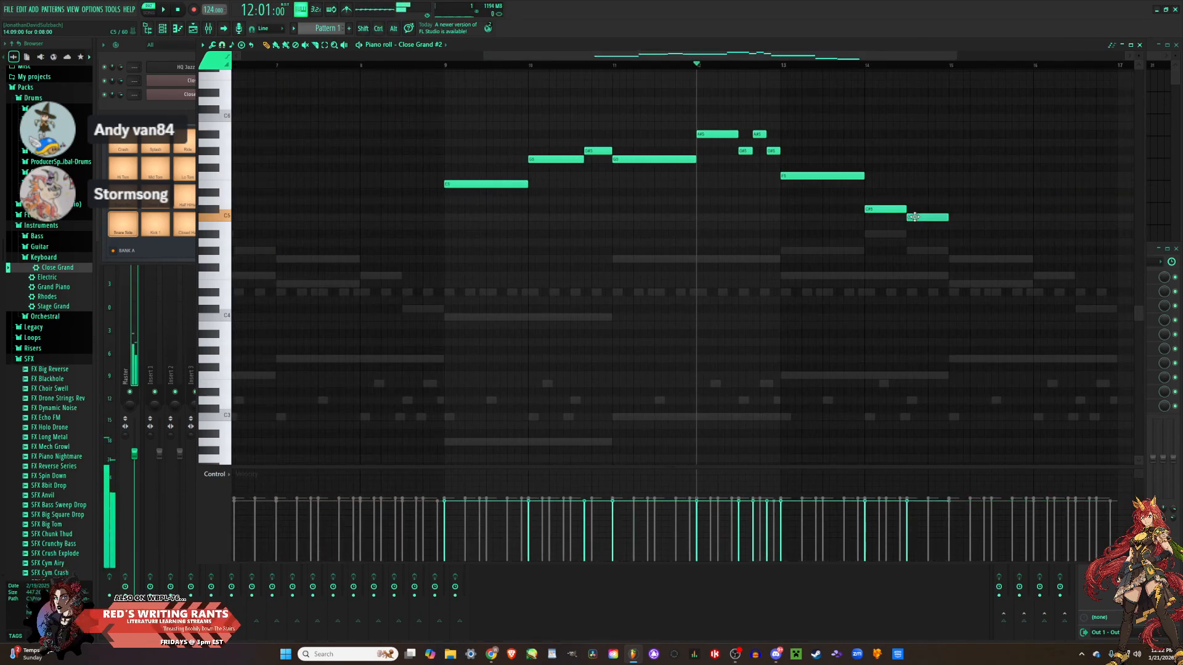
key(space)
scroll(850, 246, down, 3)
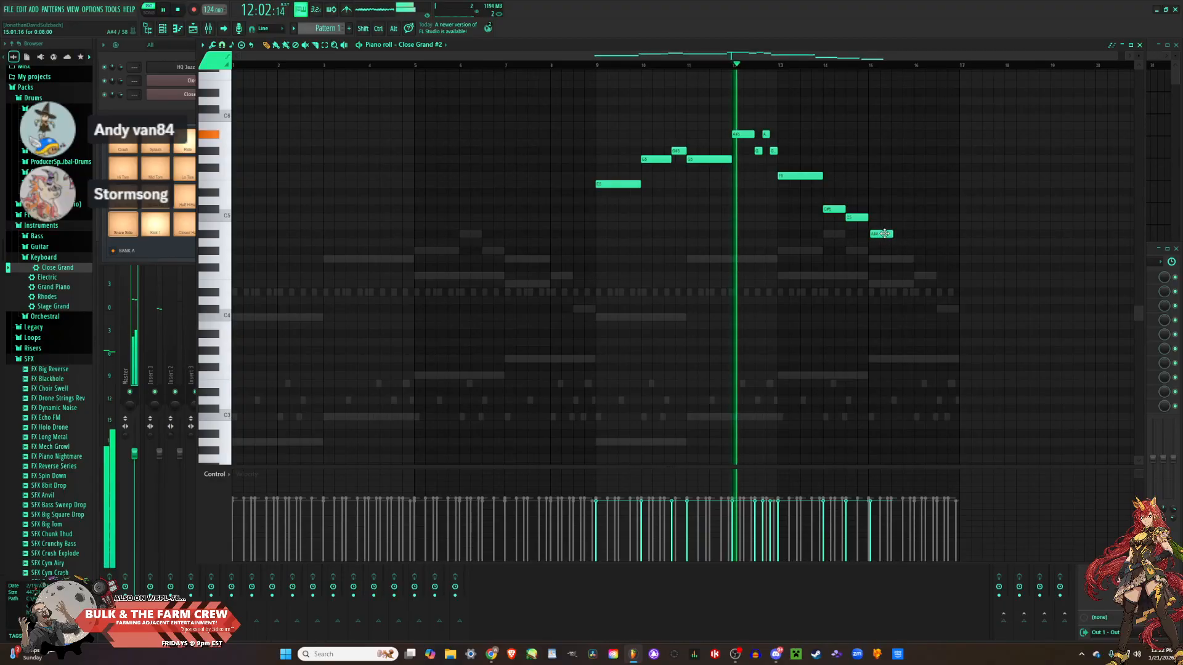
Lengthen the A#4 in bar 15 to about one bar and move it slightly earlier towards the bar's start.
drag(890, 234, 912, 234)
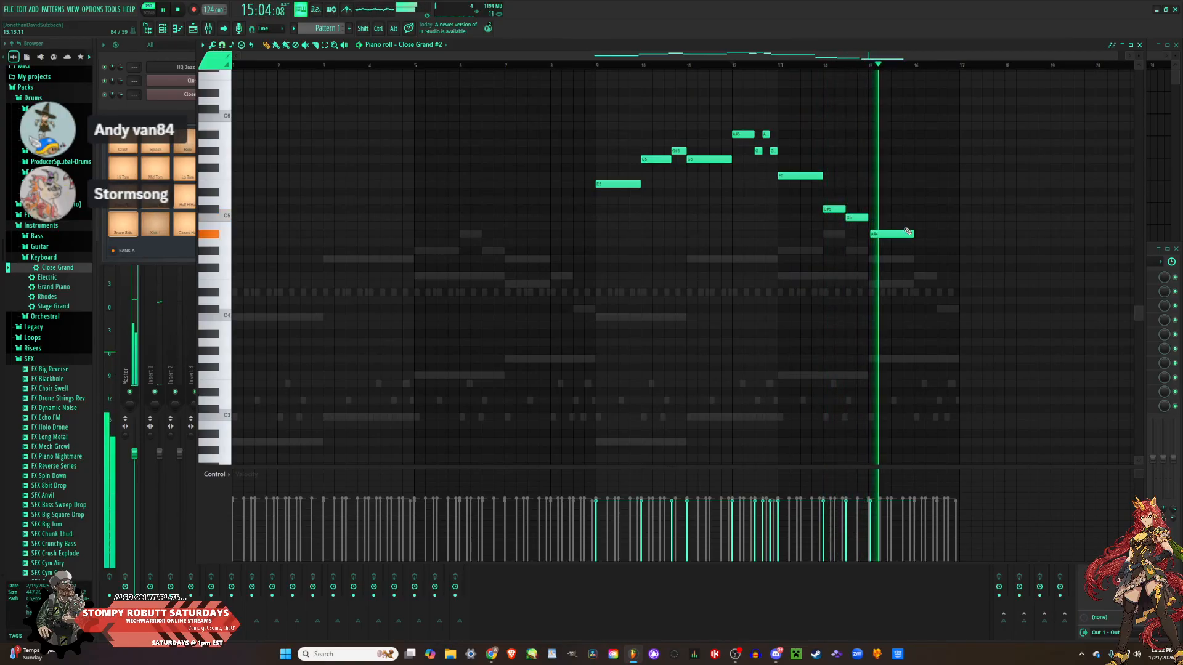
scroll(742, 354, up, 3)
key(space)
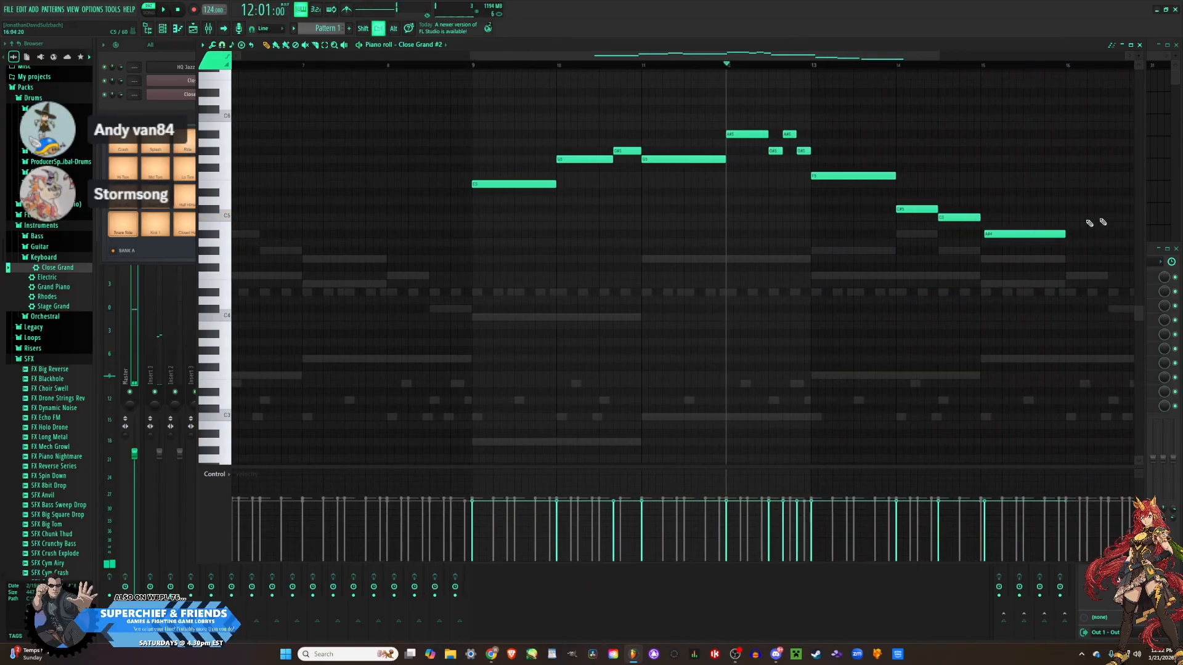
scroll(1057, 227, up, 5)
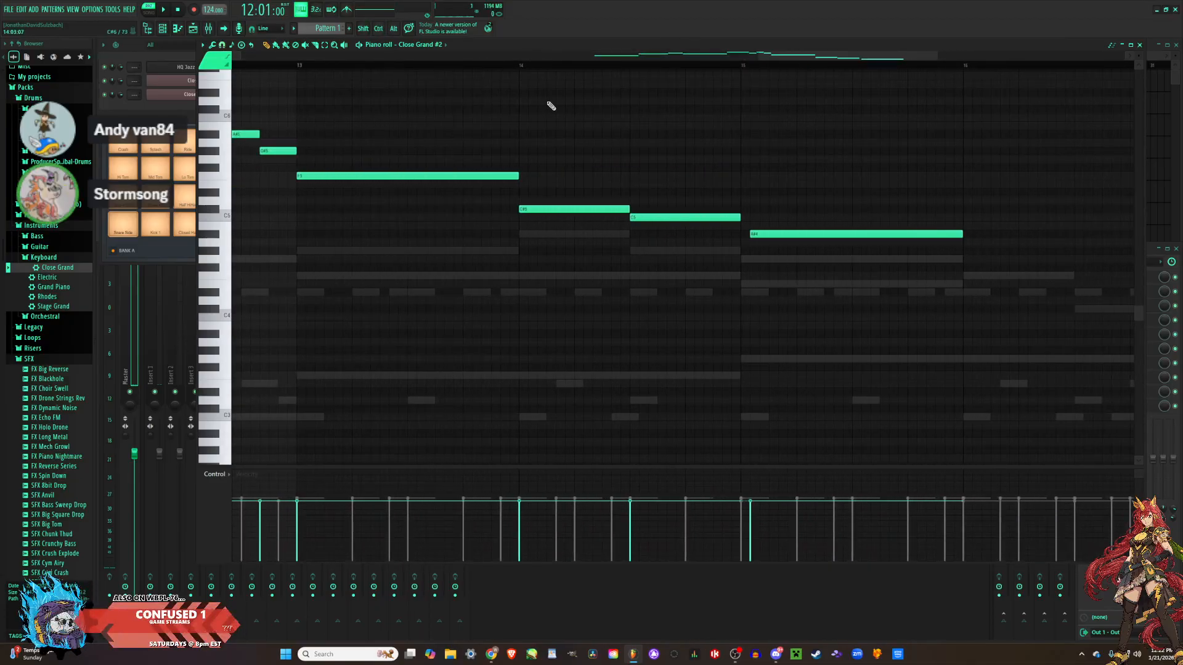
key(space)
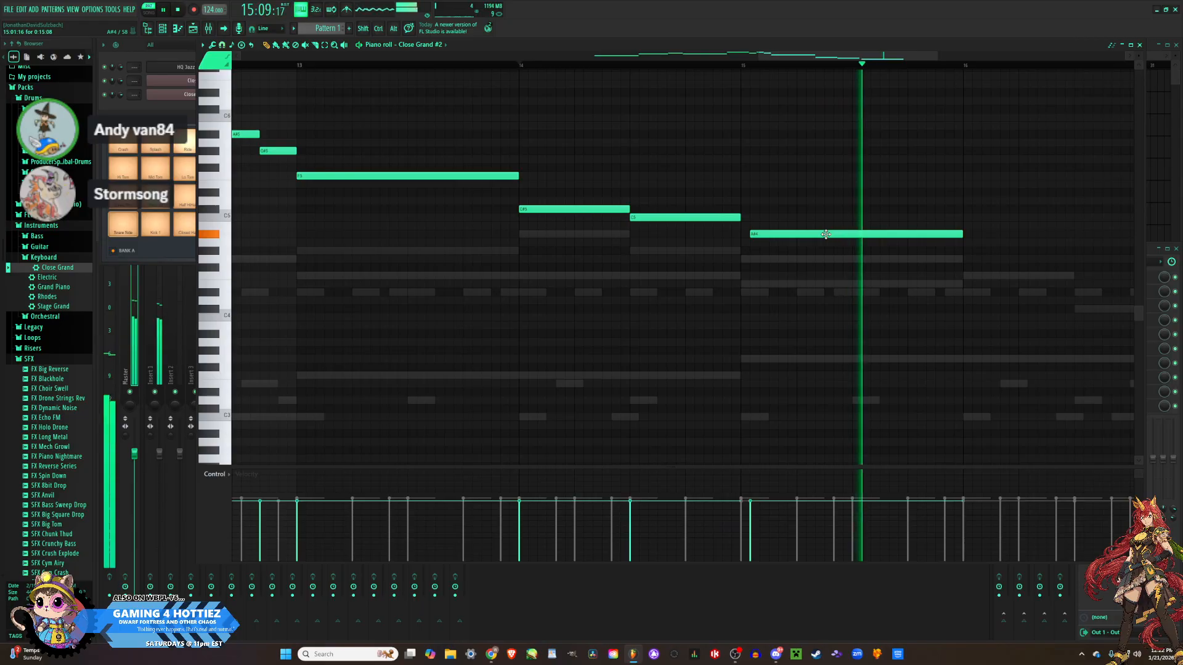
drag(829, 234, 826, 234)
scroll(826, 235, down, 6)
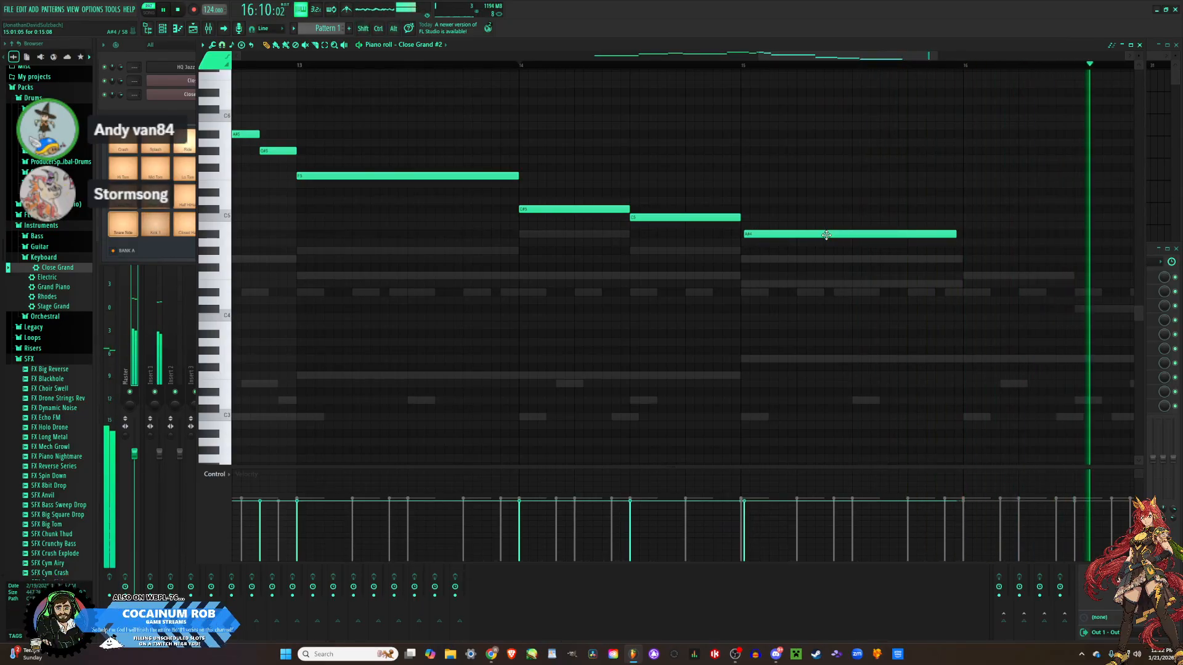
Extend the A#4 from the start of bar 15 to the end of bar 16 and play the melody from bar 9.
drag(956, 234, 966, 265)
click(315, 45)
key(Delete)
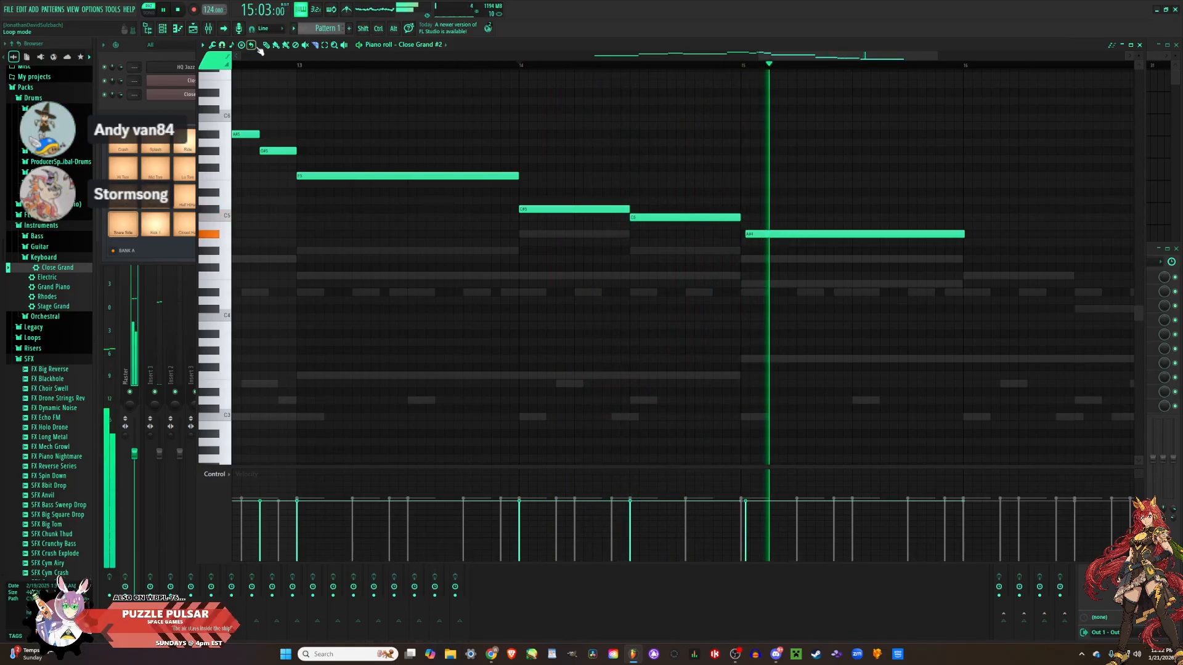
ctrl+scroll(312, 187, down, 2)
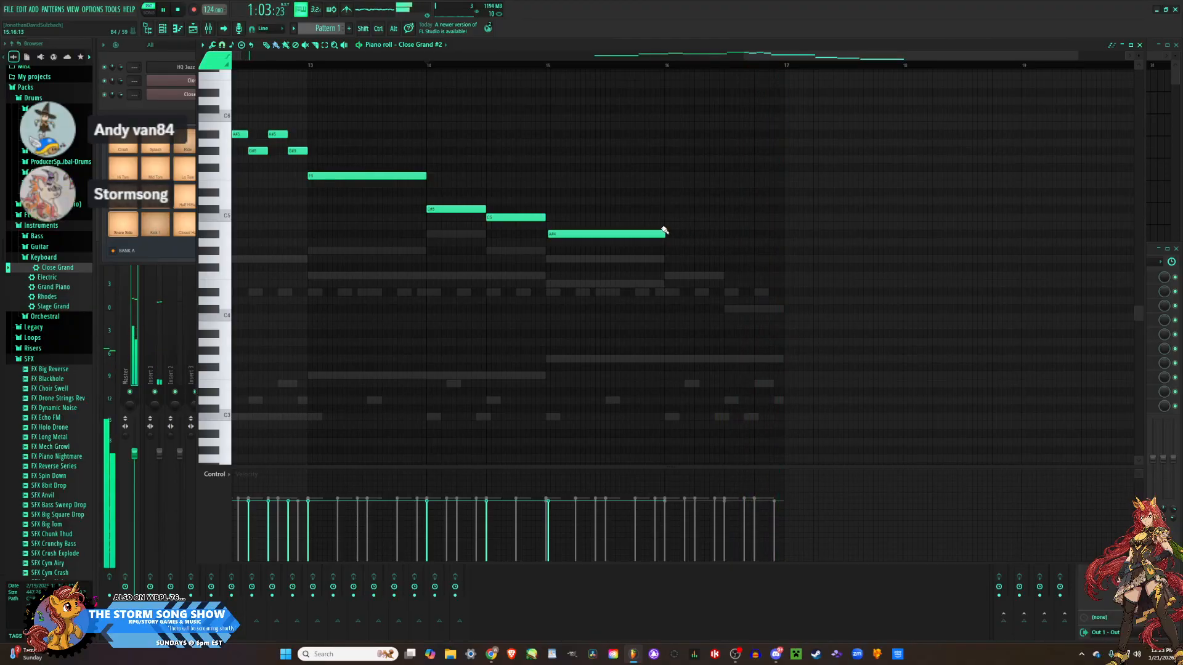
ctrl+scroll(782, 242, down, 3)
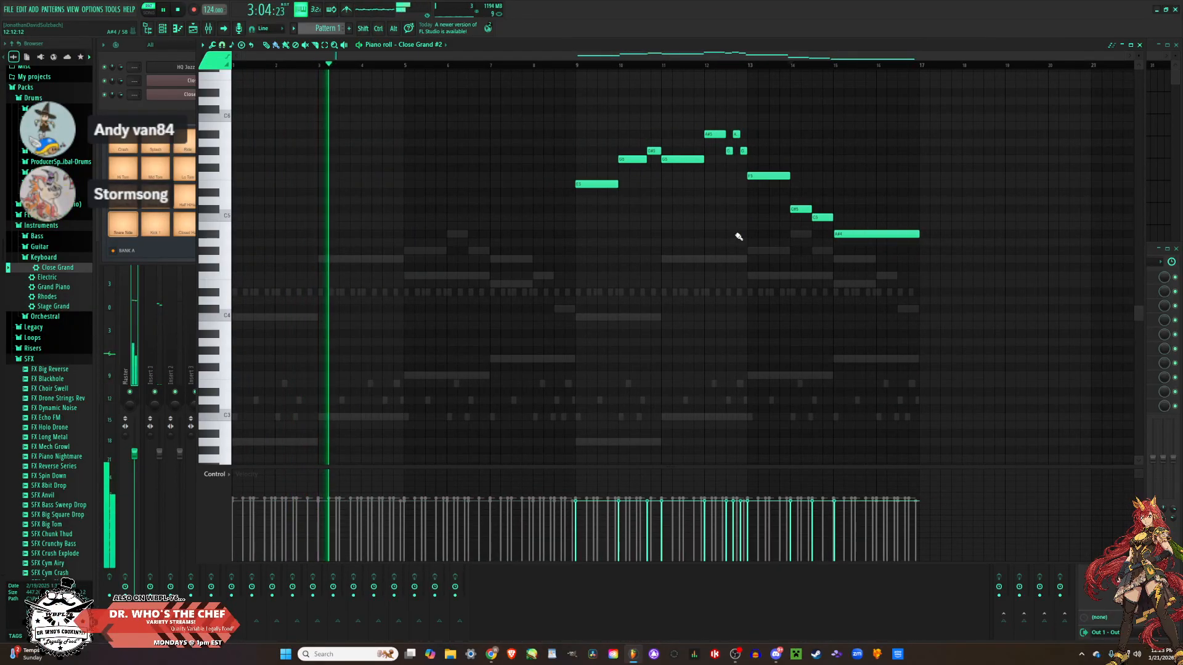
click(579, 64)
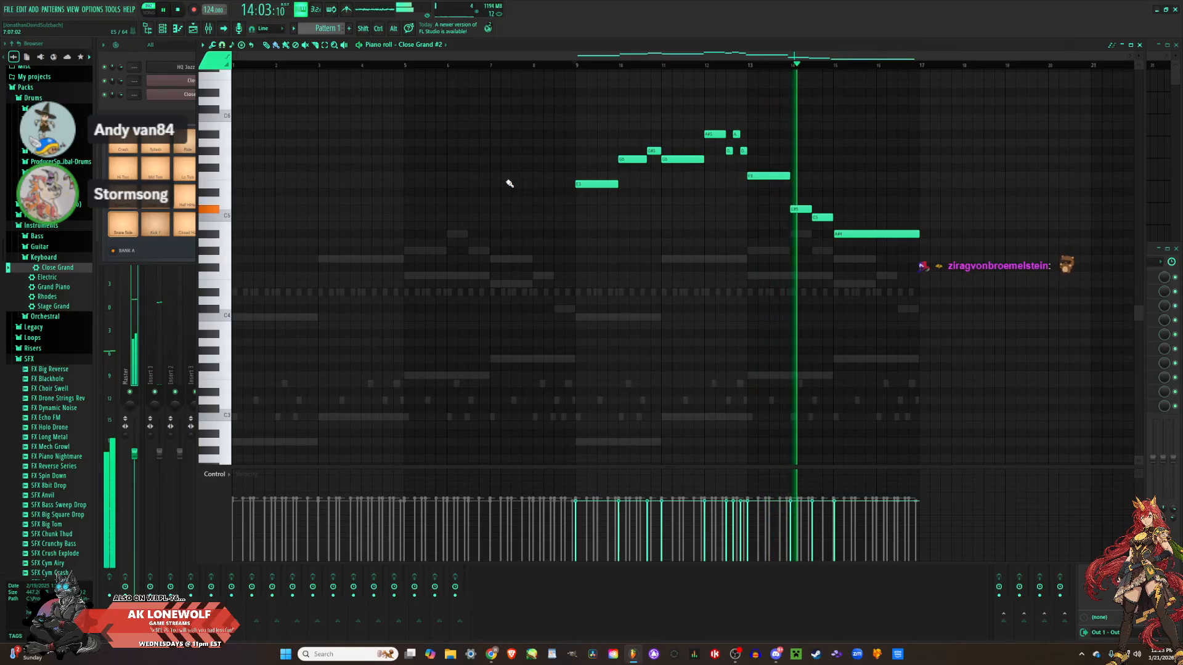
Stop playback and replace the Close Grand #2 channel's instrument with Sytrus.
click(113, 106)
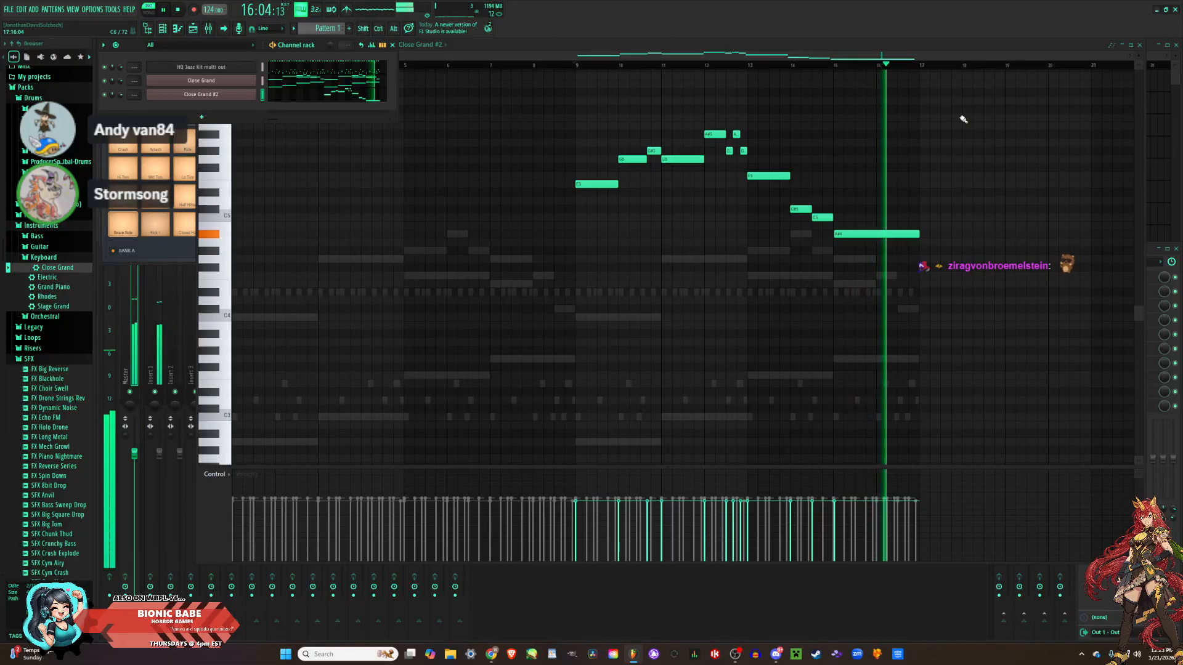
key(space)
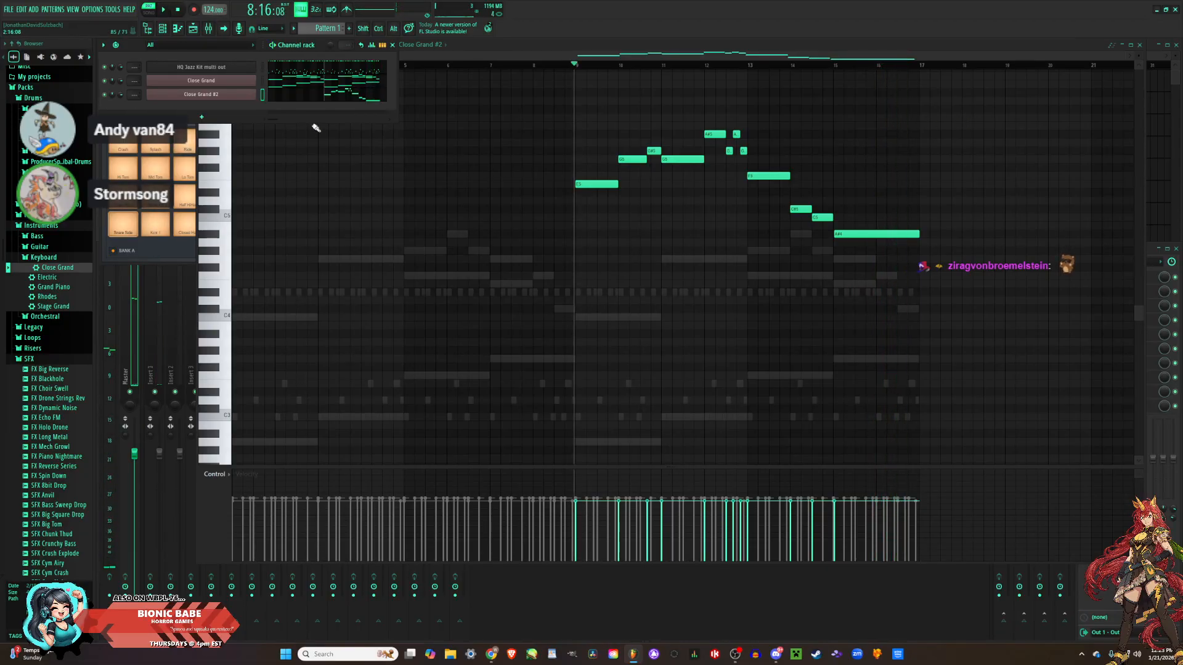
click(231, 96)
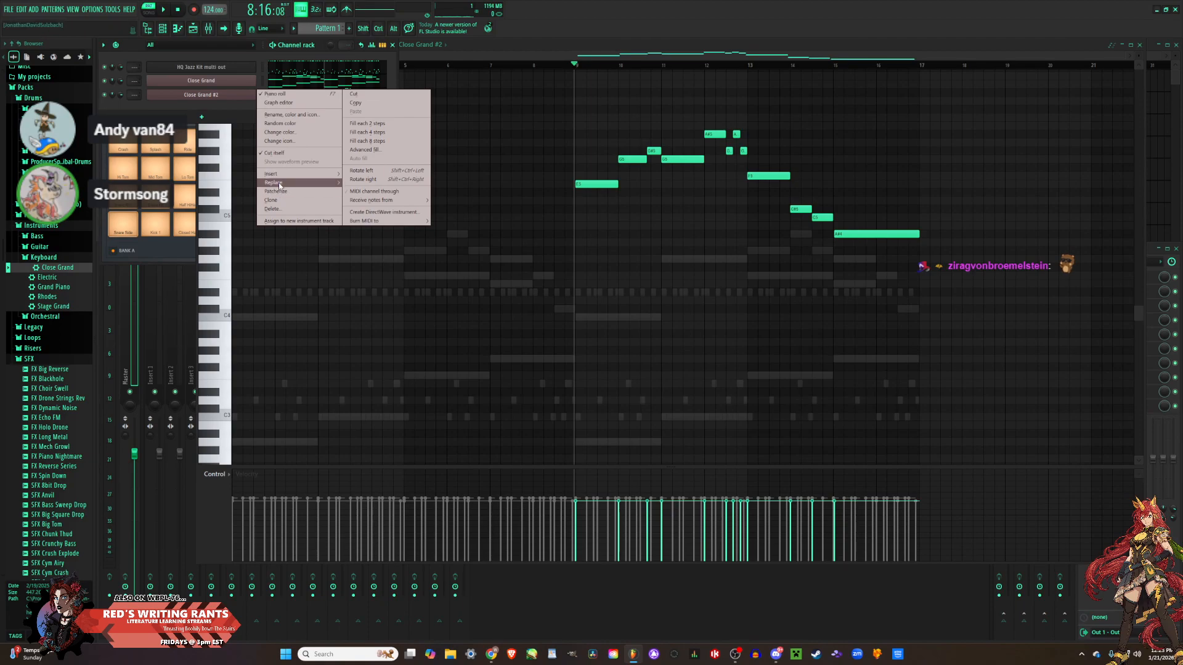
mouse_move(279, 185)
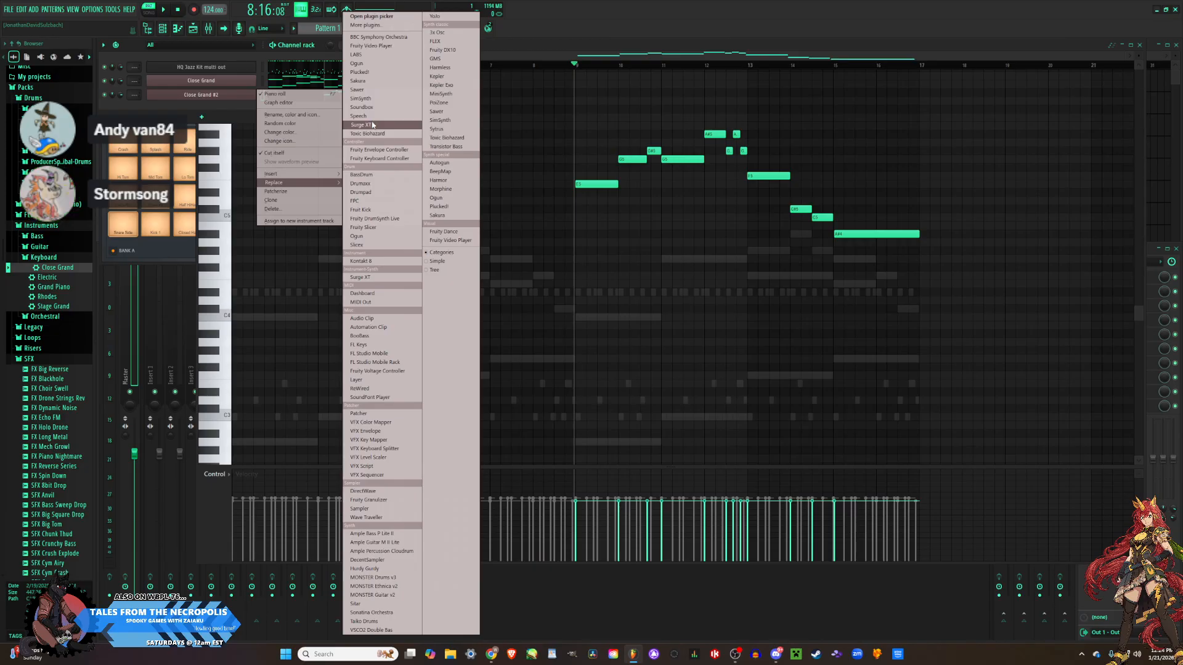
click(467, 129)
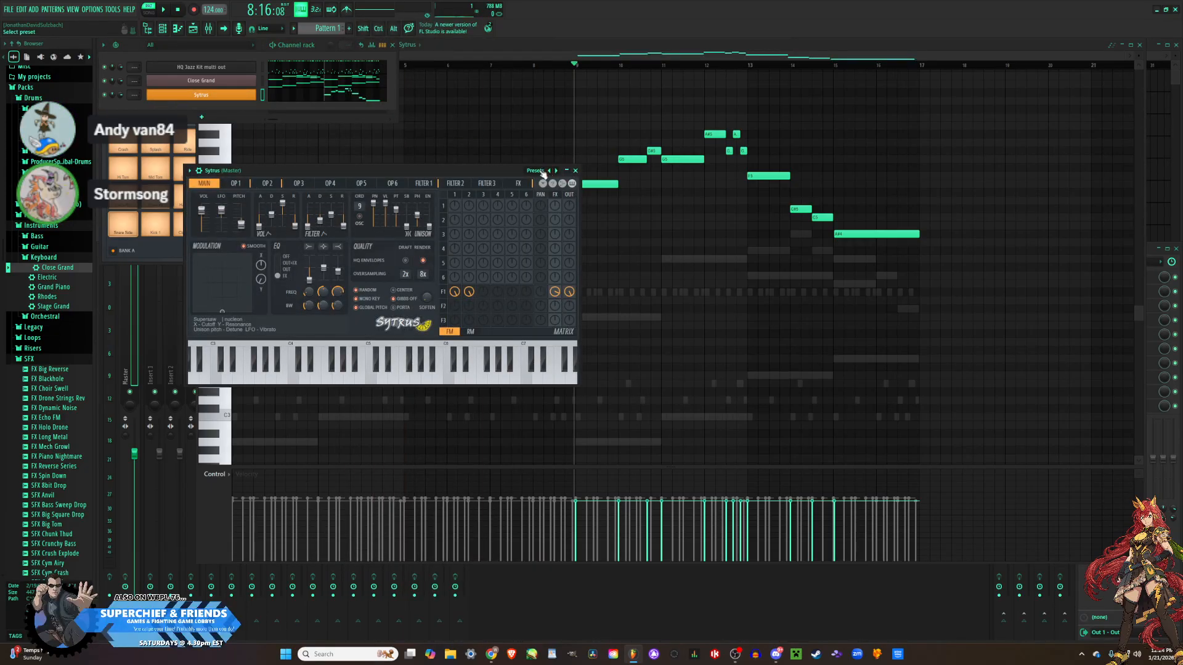
Load the Music box preset from Sytrus's Piano category and play the melody from bar 9.
click(540, 172)
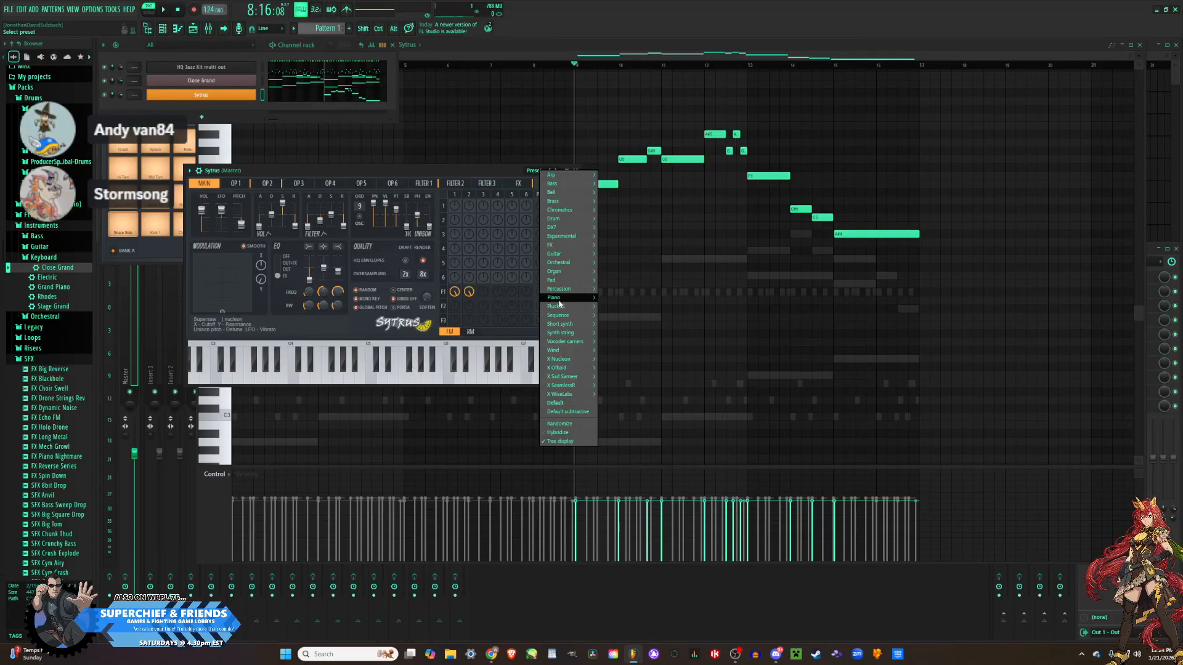
mouse_move(561, 293)
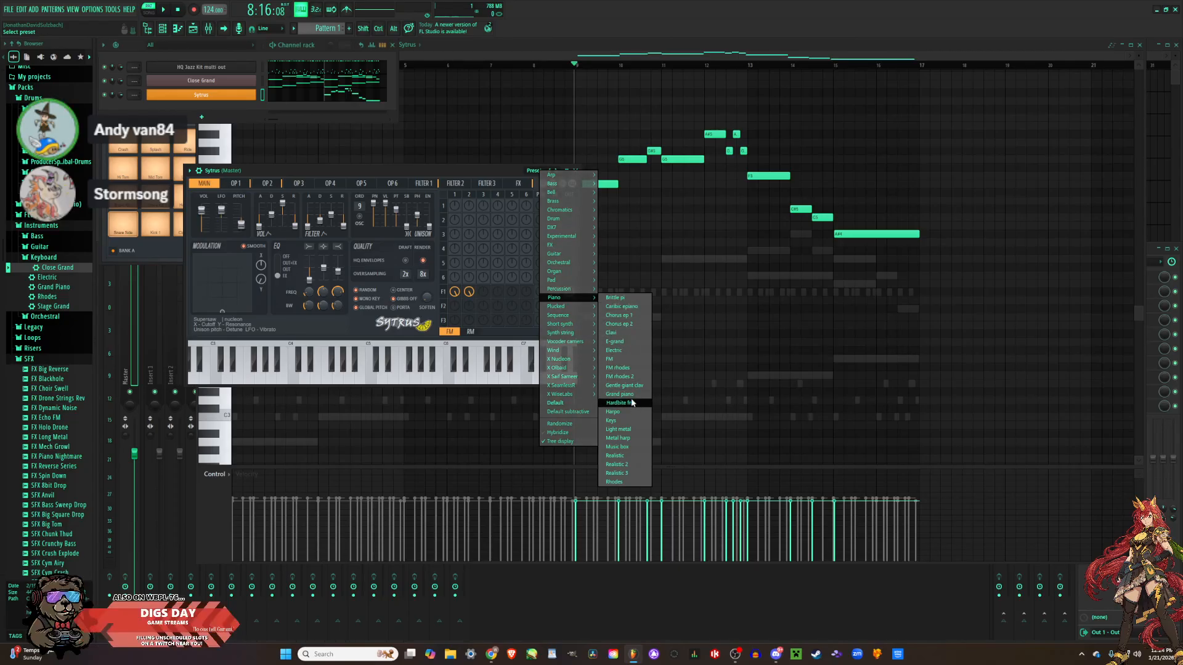
click(618, 447)
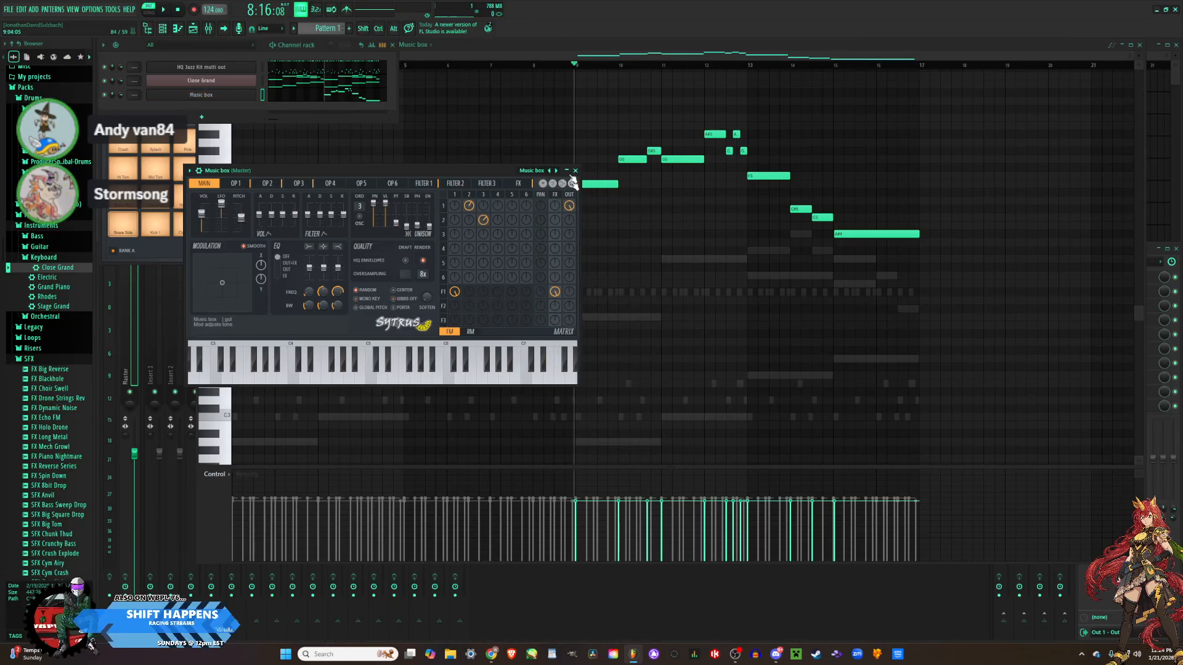
click(624, 43)
key(space)
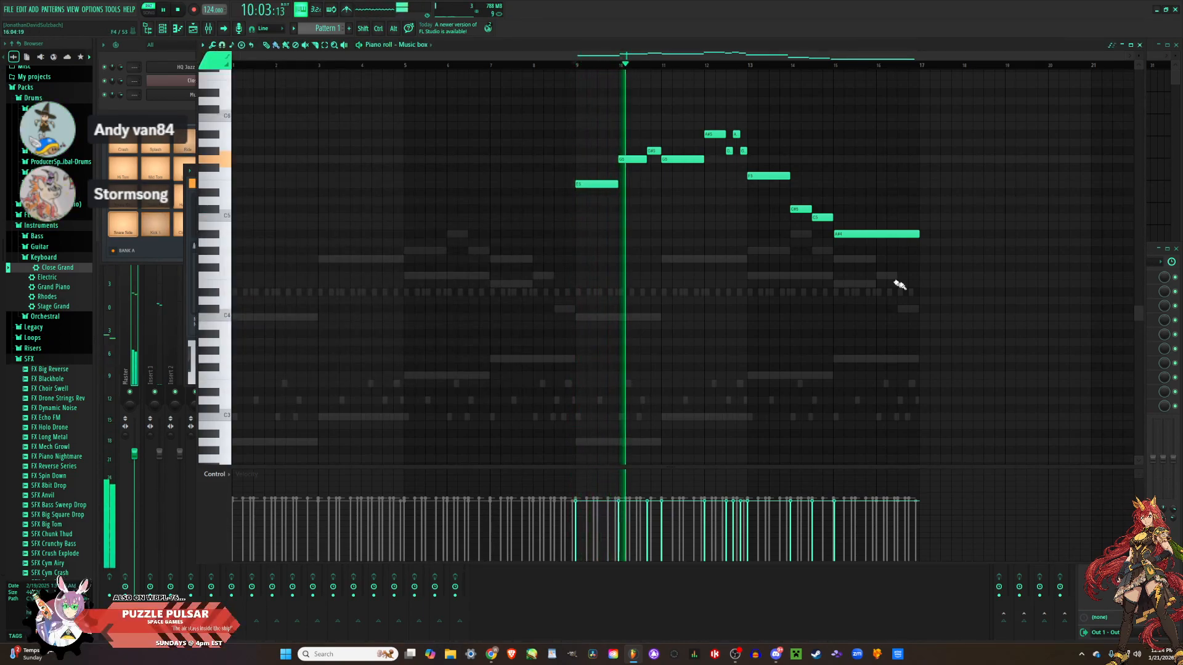
Raise all the melody notes by one octave so the phrase starts on E6, and listen to the result.
drag(932, 313, 552, 97)
scroll(628, 219, up, 2)
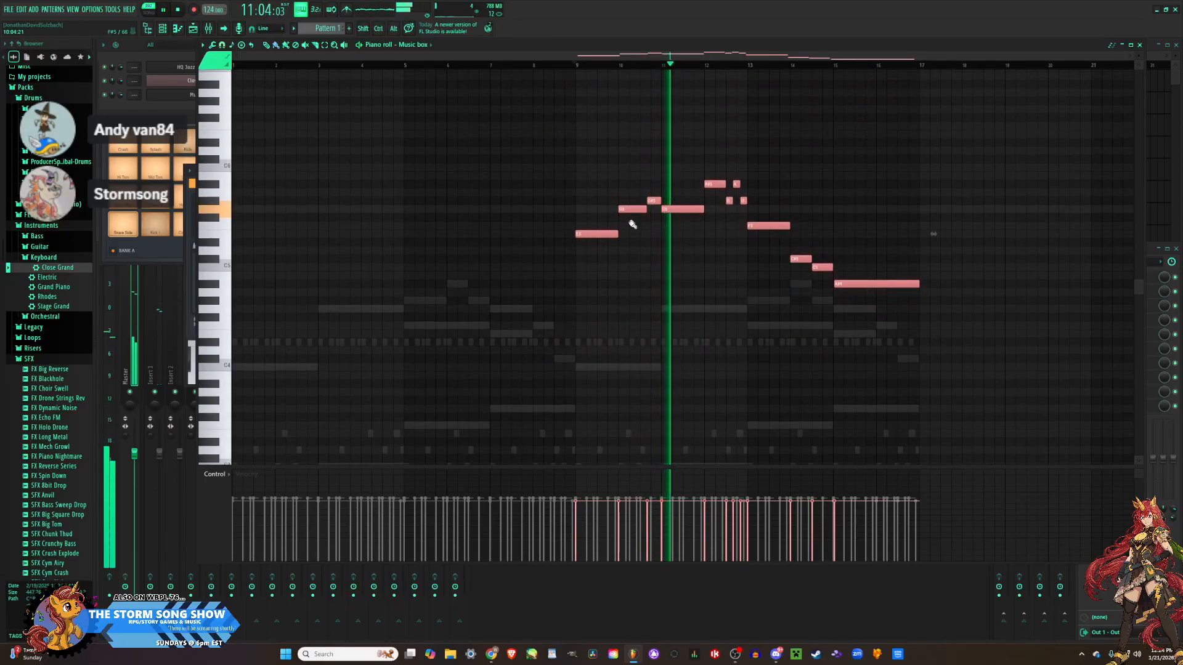
drag(598, 235, 599, 133)
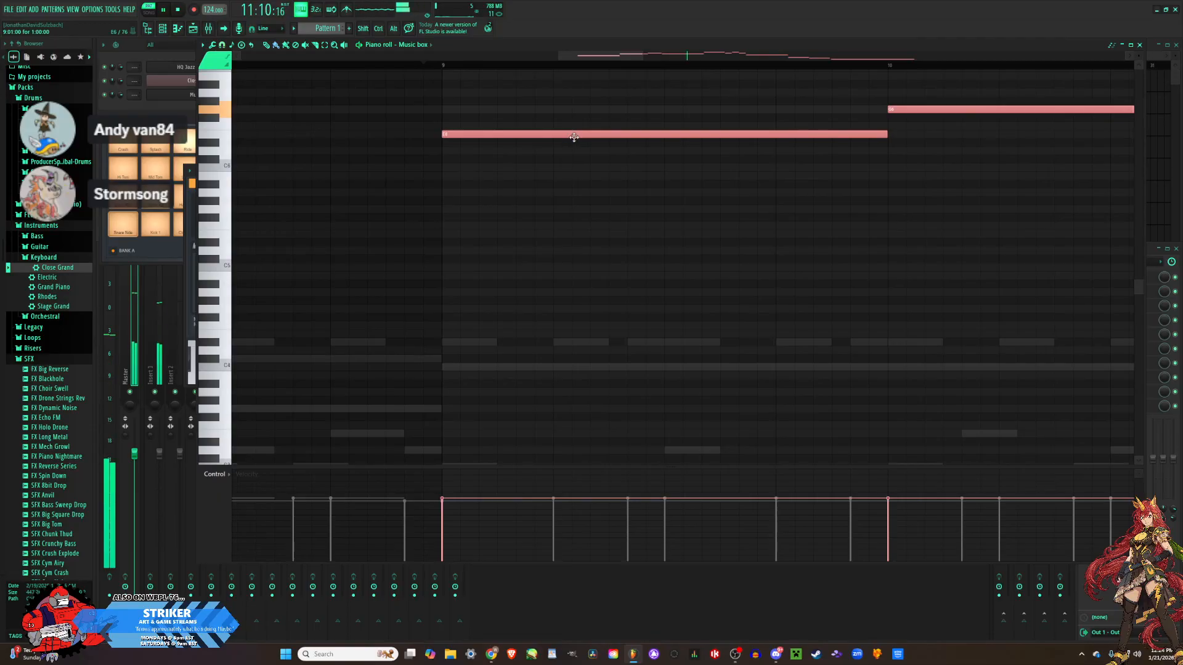
scroll(577, 146, down, 11)
scroll(618, 164, up, 1)
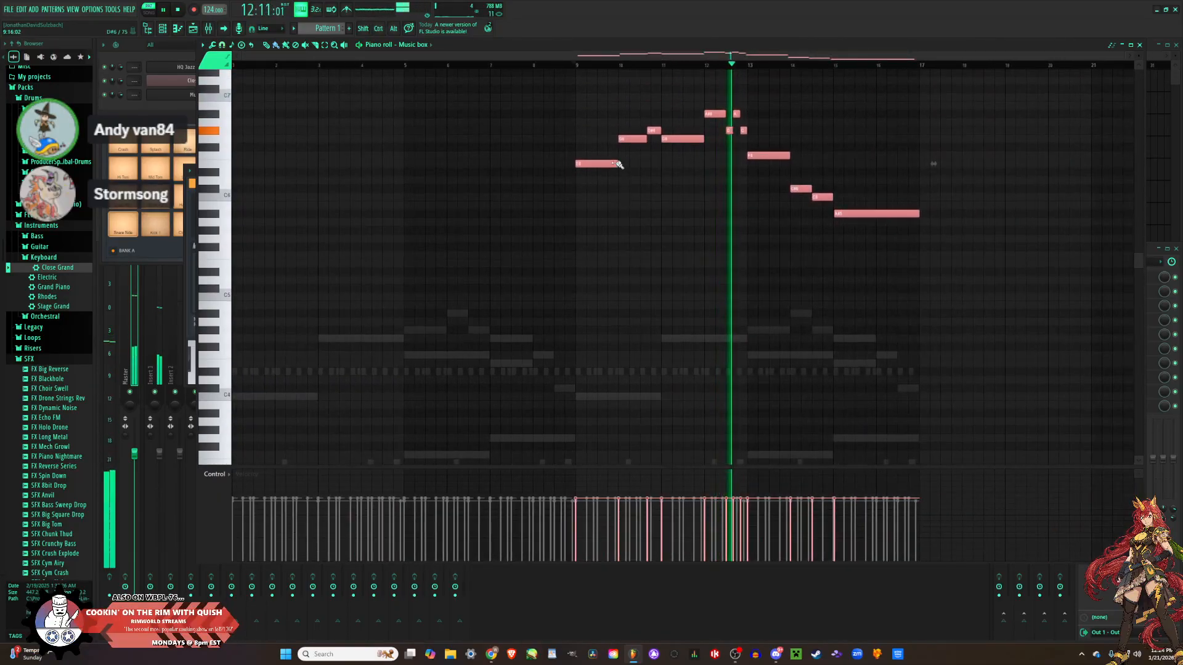
scroll(619, 164, up, 3)
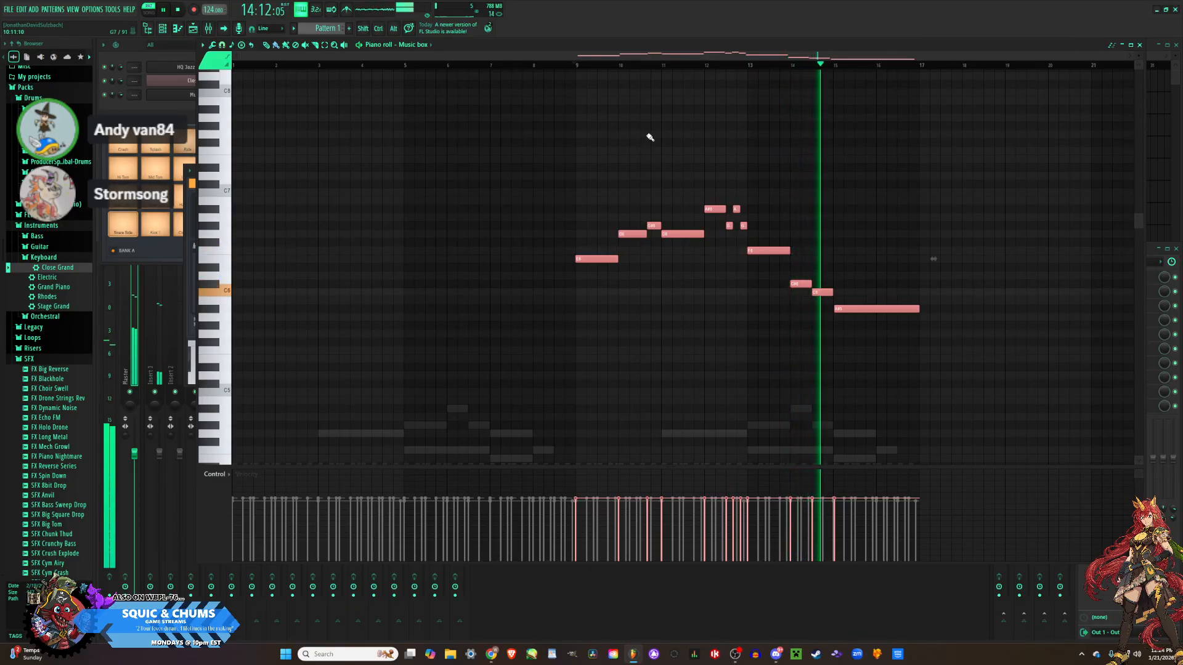
key(space)
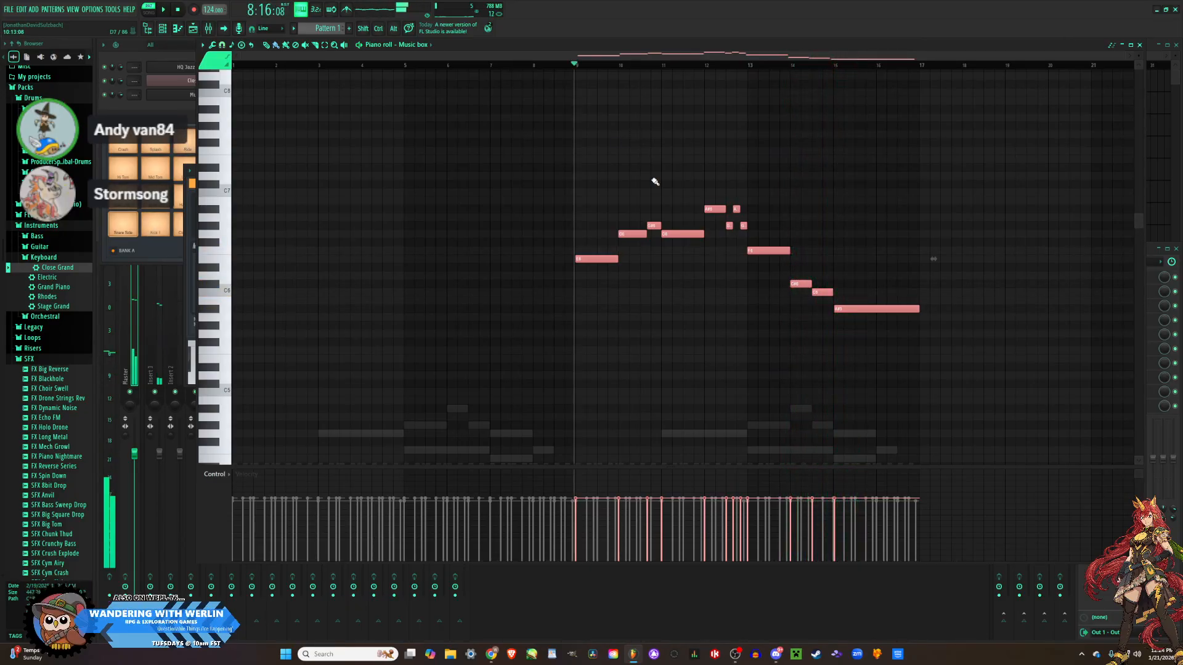
ctrl+scroll(619, 290, up, 5)
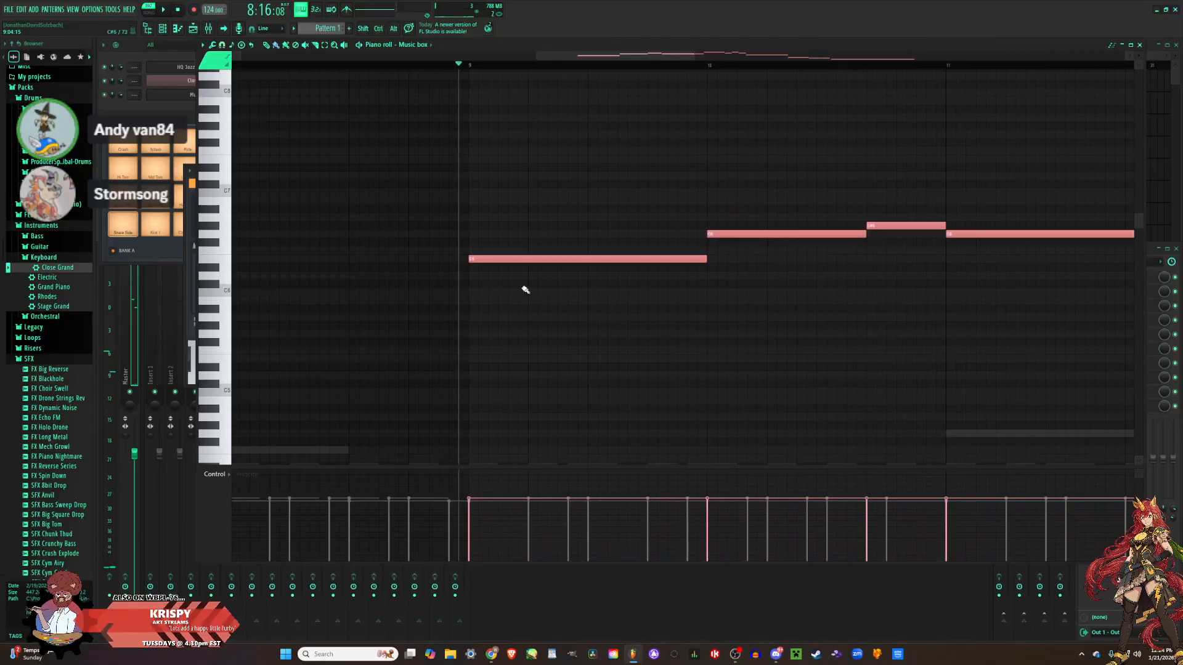
scroll(527, 290, down, 2)
click(472, 259)
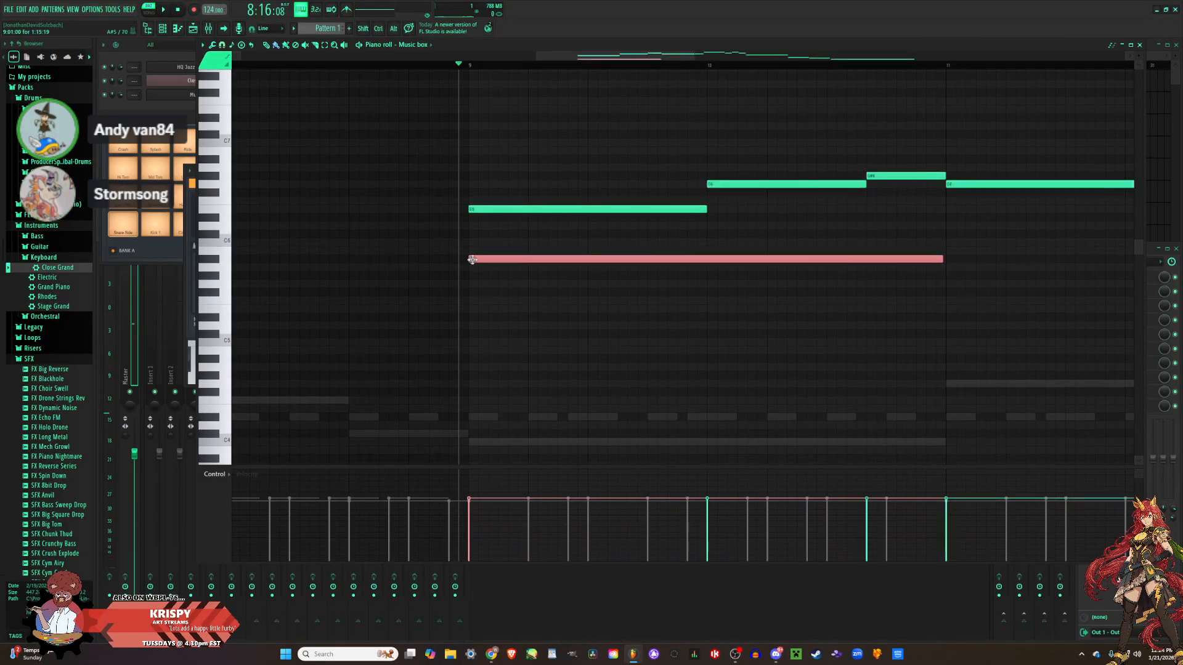
right_click(526, 259)
Raise the whole melody by another octave so it starts on E7, and play it.
ctrl+scroll(535, 281, down, 4)
ctrl+drag(1065, 315, 497, 97)
ctrl+scroll(496, 193, up, 3)
ctrl+scroll(454, 211, up, 3)
drag(451, 210, 449, 86)
key(ctrl+z)
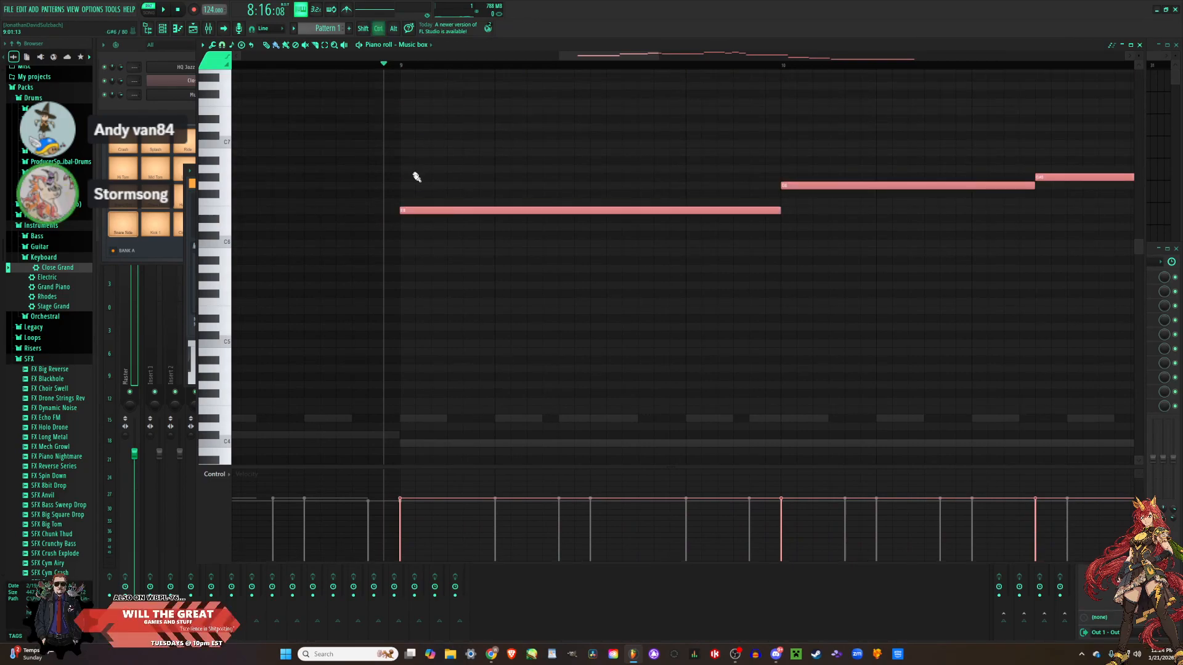
drag(438, 211, 439, 112)
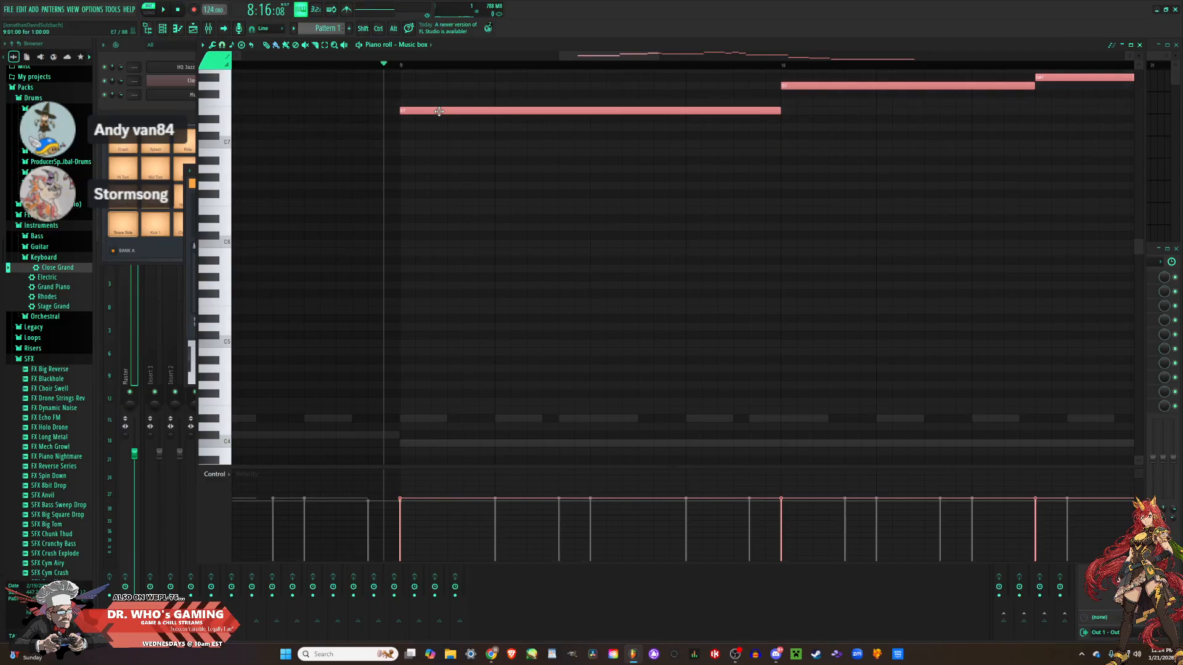
key(space)
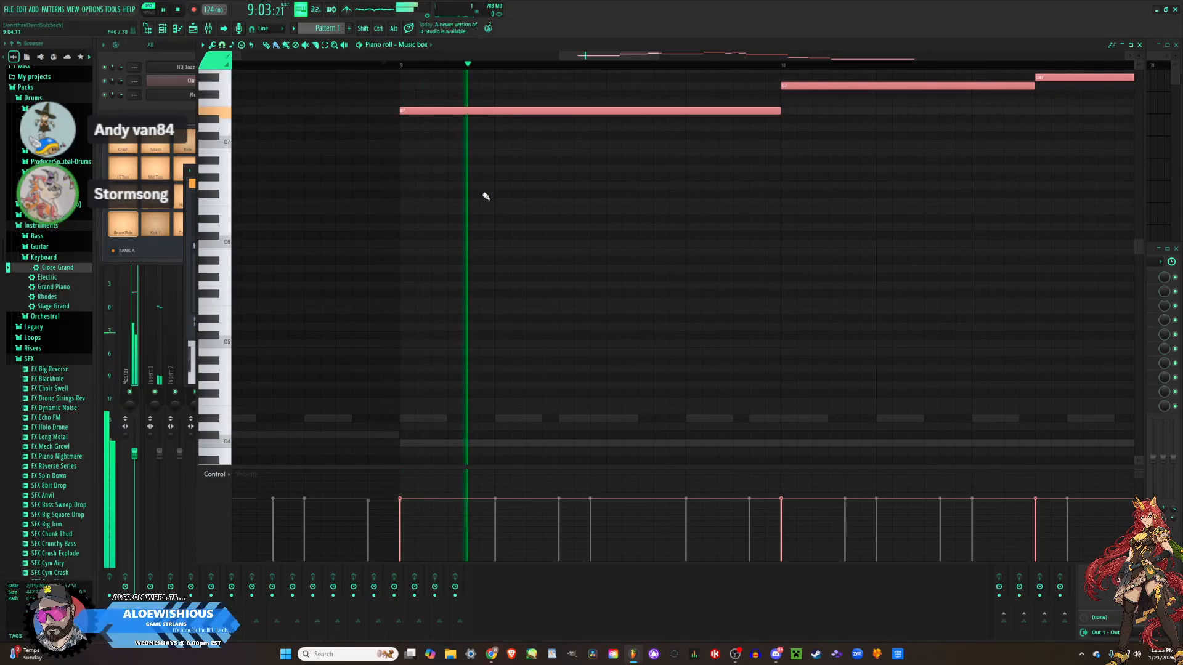
Add a one-bar C7 beneath the E7 in bar 9 and play from bar 9.
ctrl+click(406, 143)
click(407, 147)
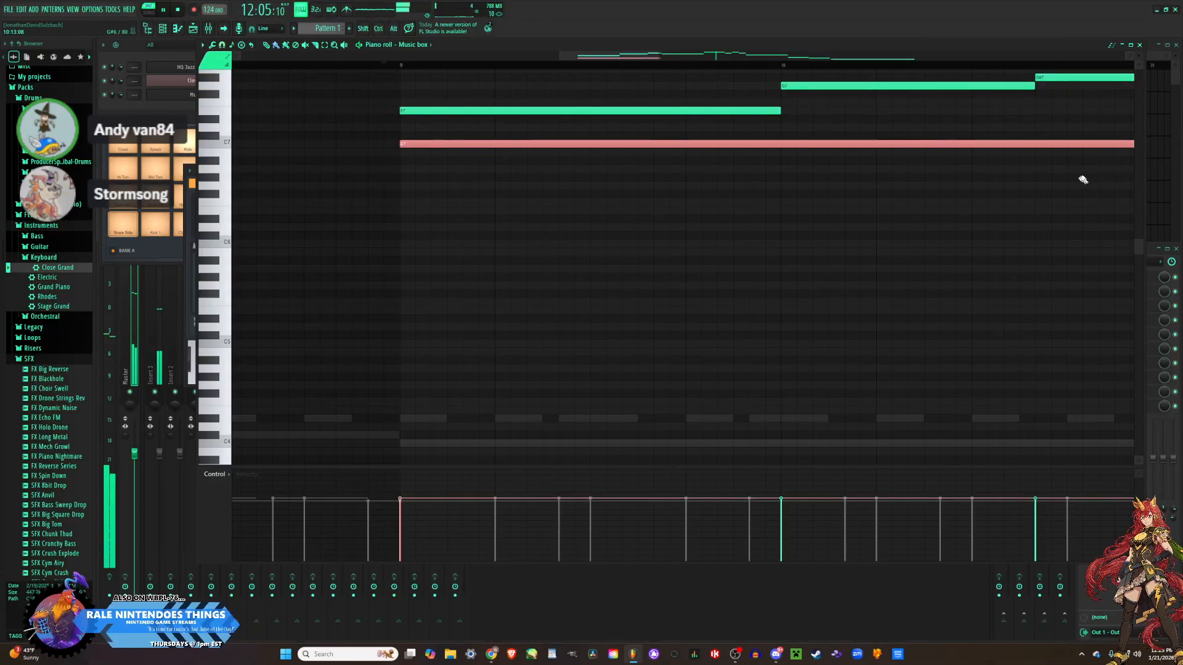
scroll(784, 185, down, 3)
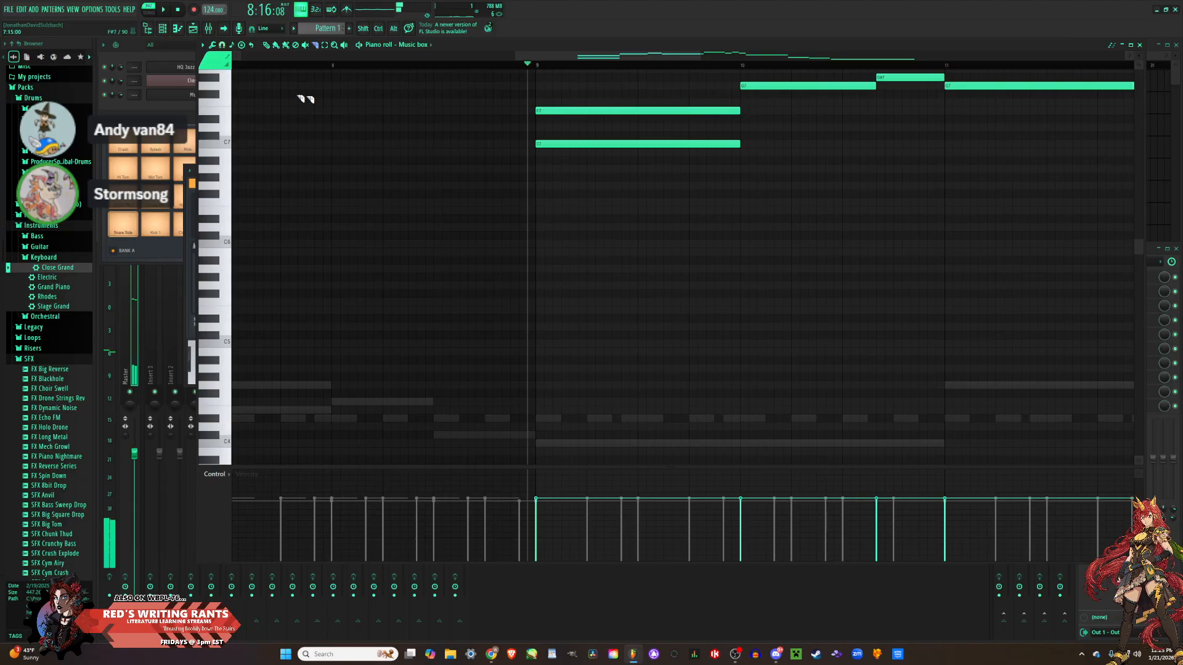
click(536, 64)
key(space)
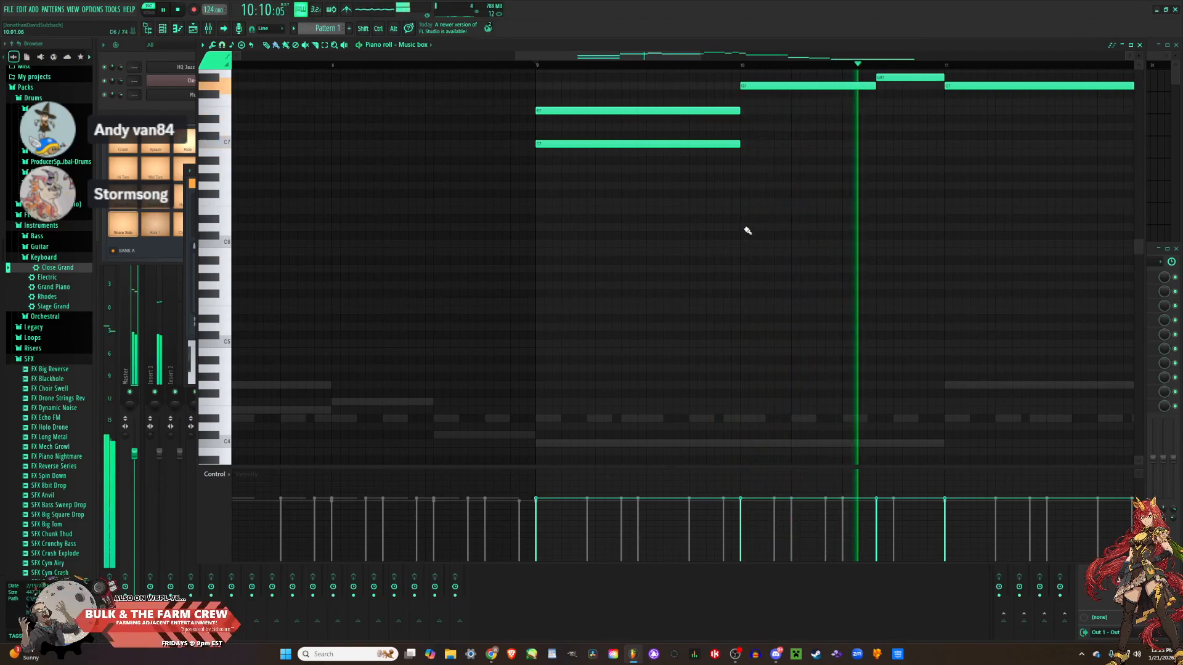
Add a half-bar A#6 followed by a half-bar G#6 beneath the melody in bar 10, checking by playback.
scroll(745, 126, up, 1)
key(space)
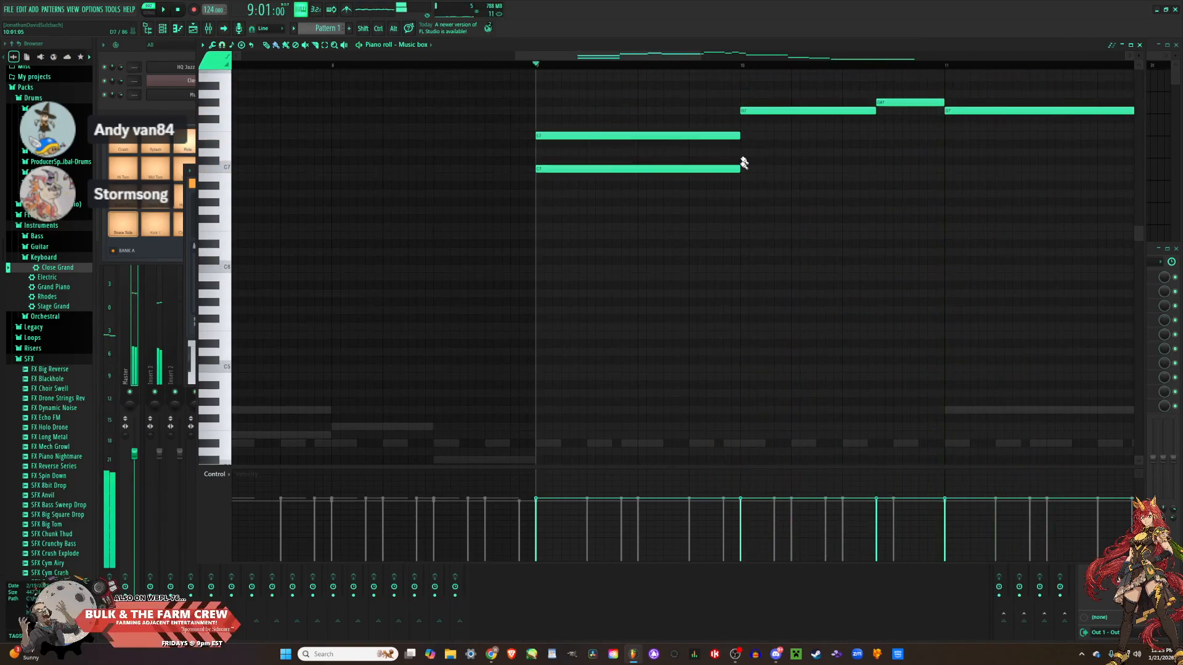
key(space)
click(745, 184)
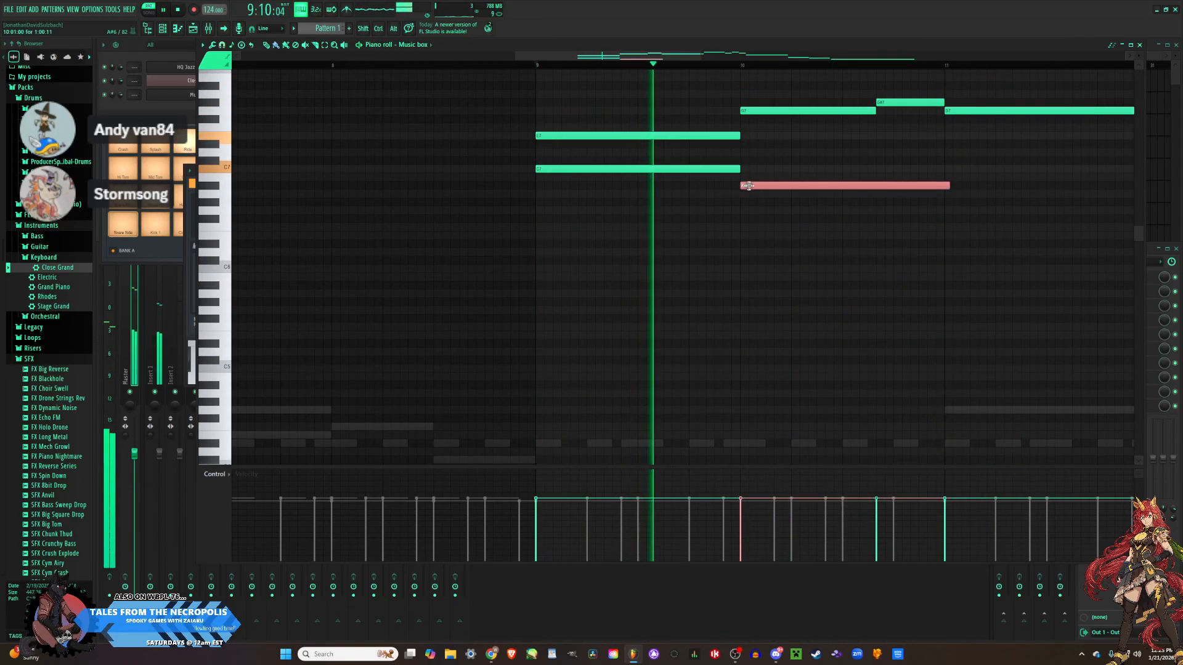
key(space)
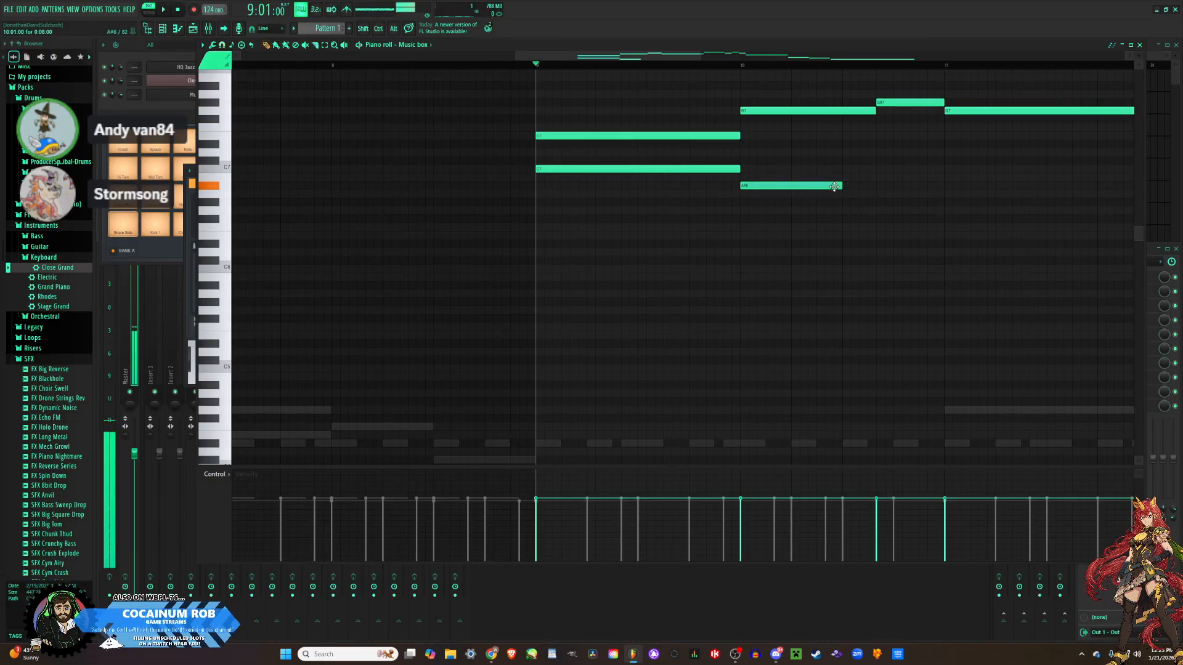
key(space)
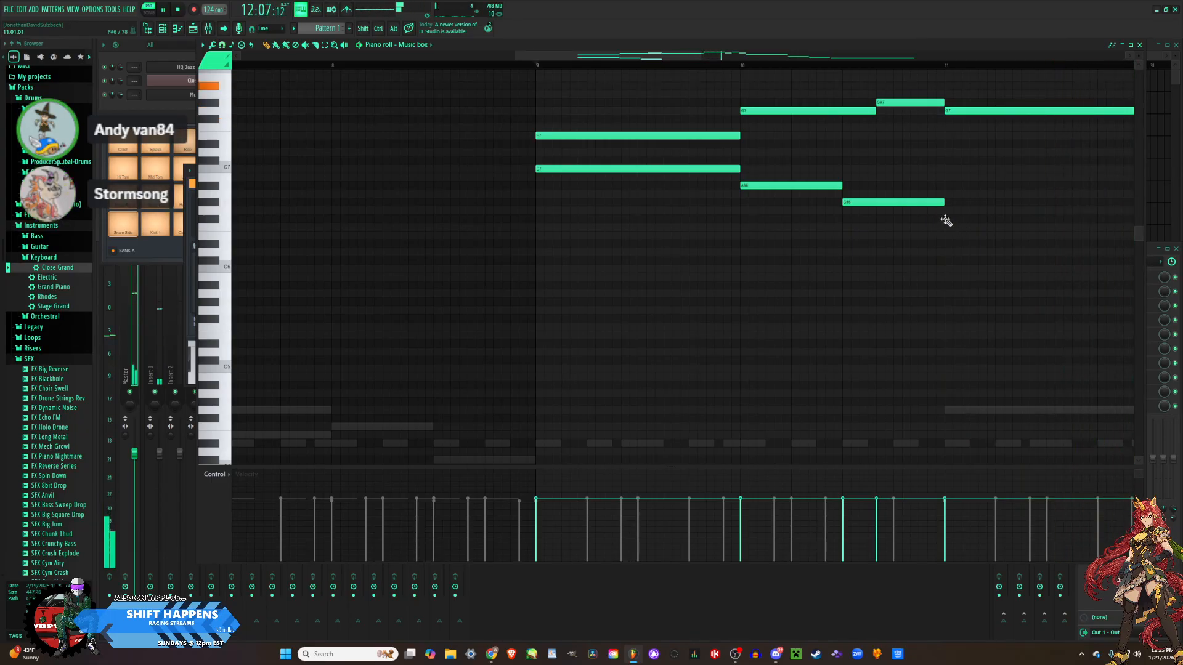
Add a two-bar G6 beneath the melody across bars 11 and 12, checking it by playback.
scroll(801, 264, down, 4)
scroll(863, 281, up, 4)
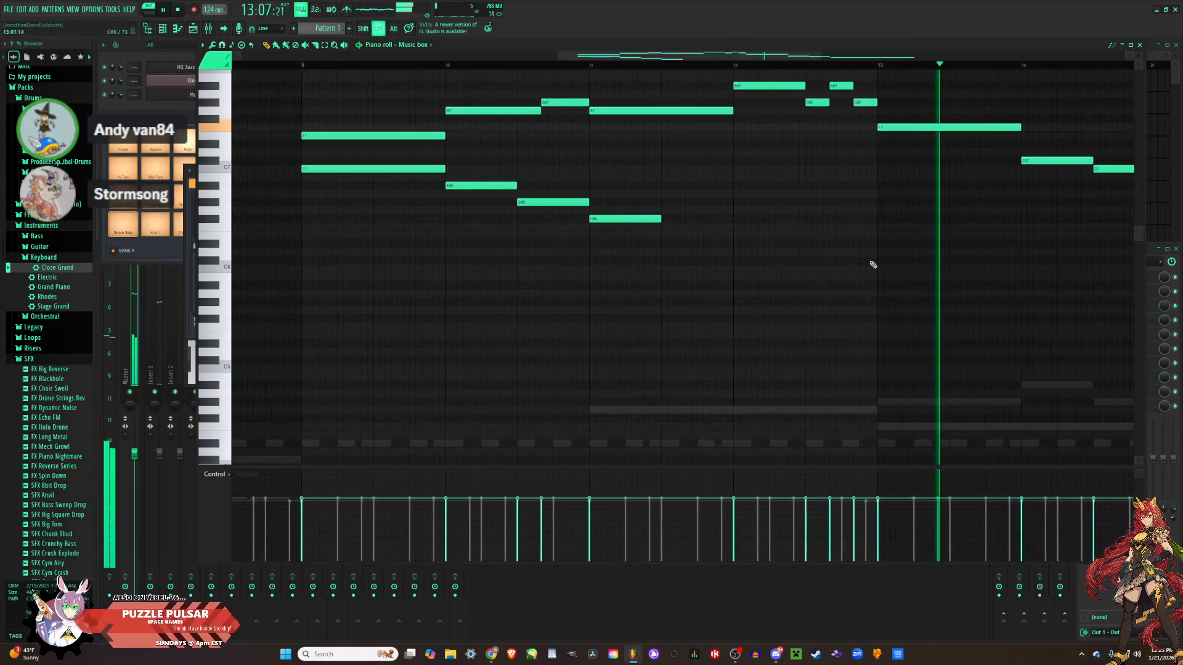
key(space)
key(space)
drag(648, 220, 876, 214)
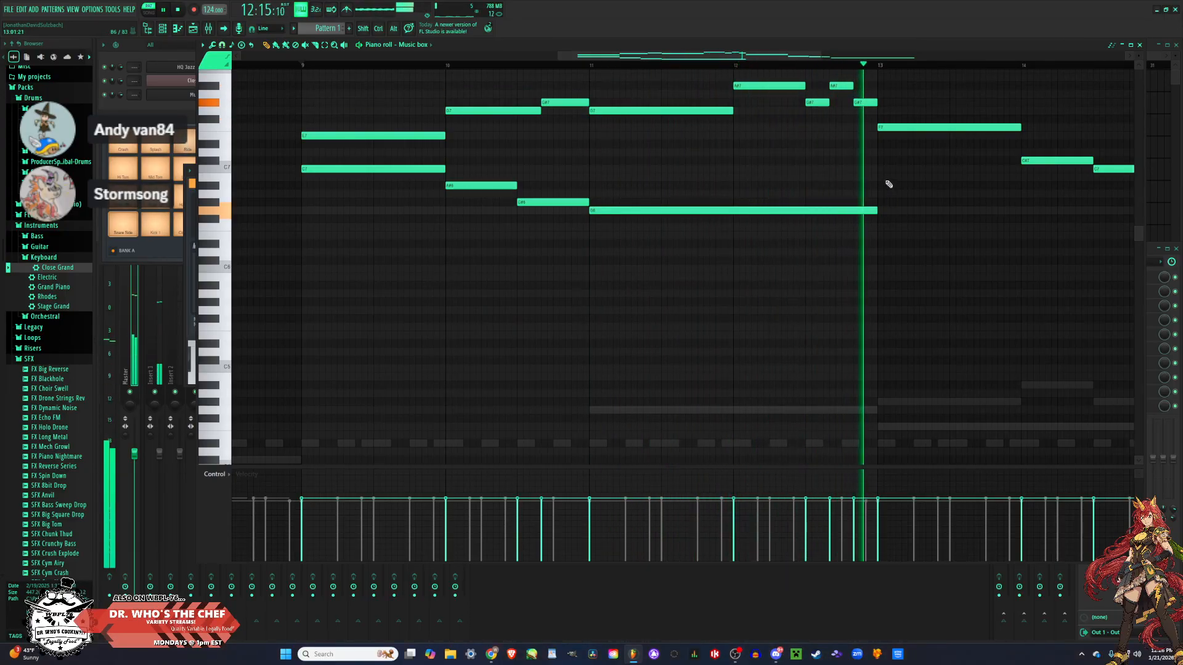
key(space)
Add a descending run of quarter-bar notes F6, C#6, C6 and A#5 beneath the melody in bar 13, checking by playback.
drag(880, 195, 875, 229)
right_click(876, 228)
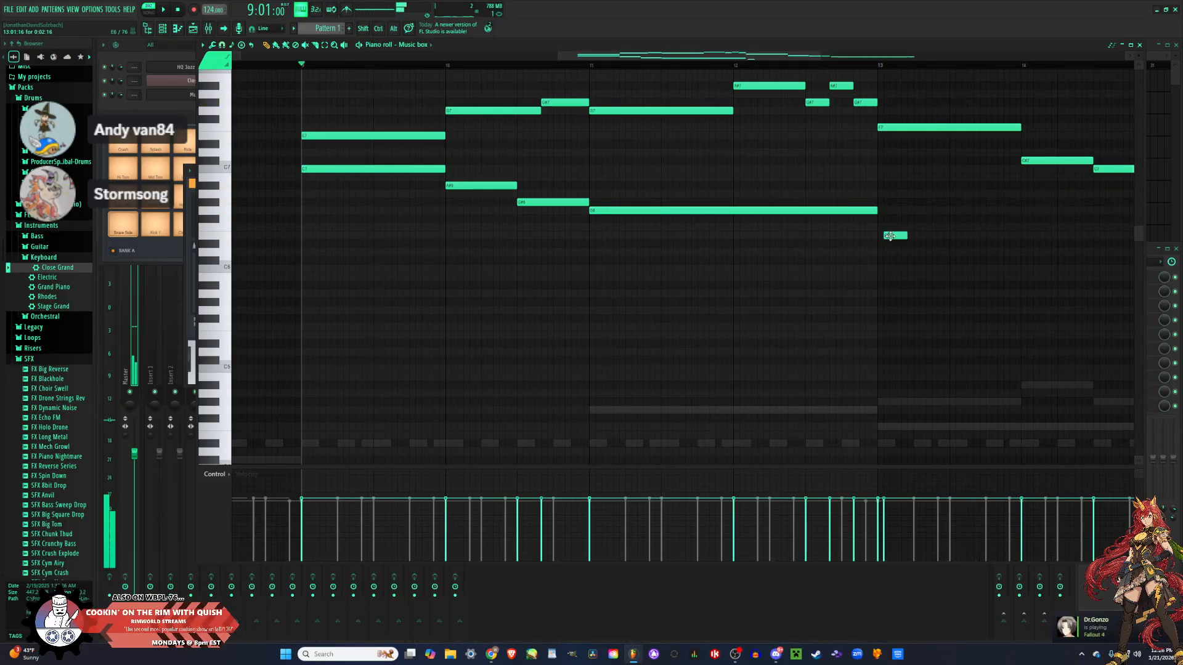
click(881, 227)
click(879, 64)
key(space)
key(space)
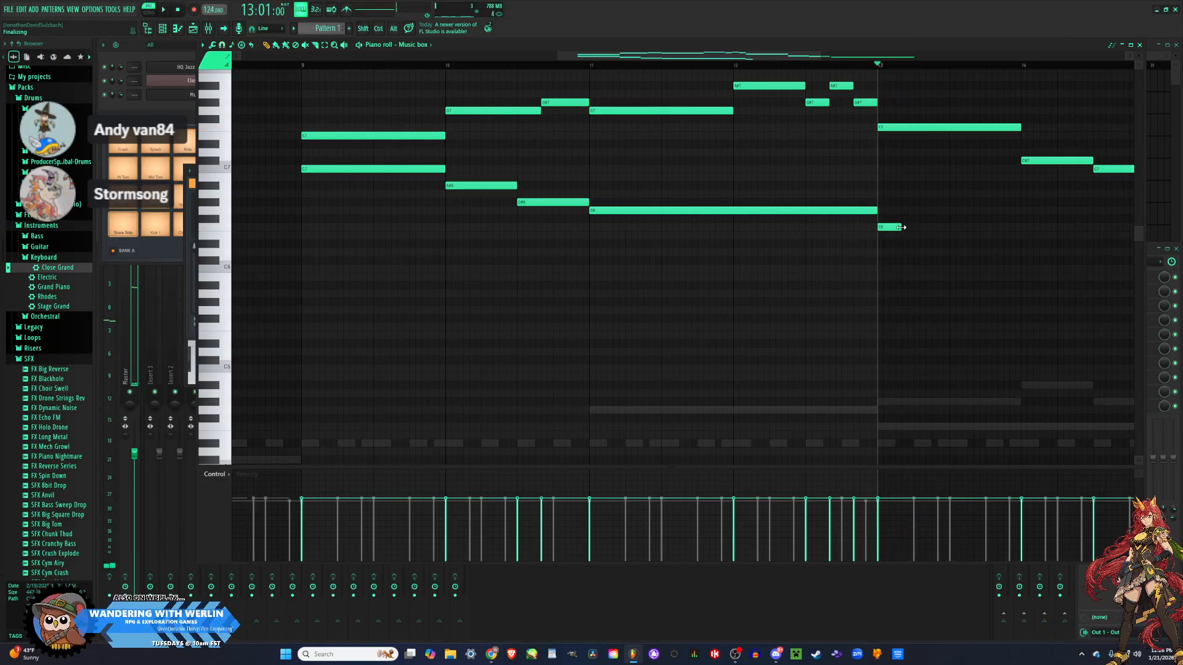
mouse_move(914, 247)
mouse_down()
mouse_move(912, 263)
mouse_move(988, 285)
mouse_up()
key(space)
key(space)
key(space)
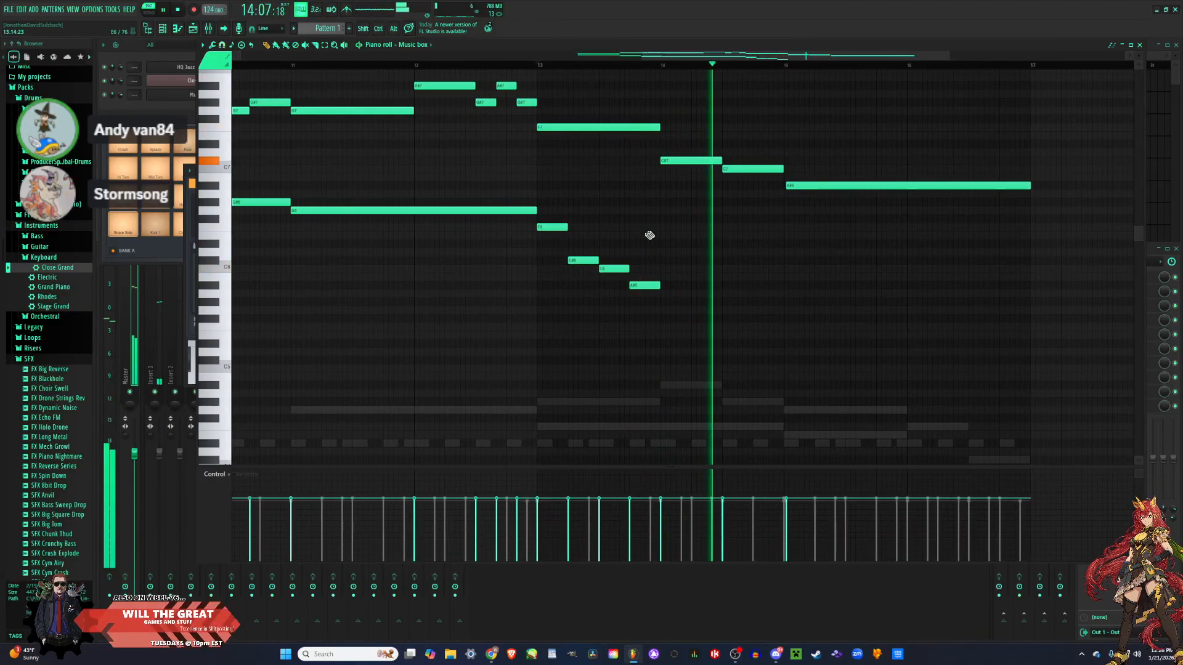
key(space)
Lengthen the A#5 to the middle of bar 14 and play the passage from bar 13.
drag(660, 288, 729, 294)
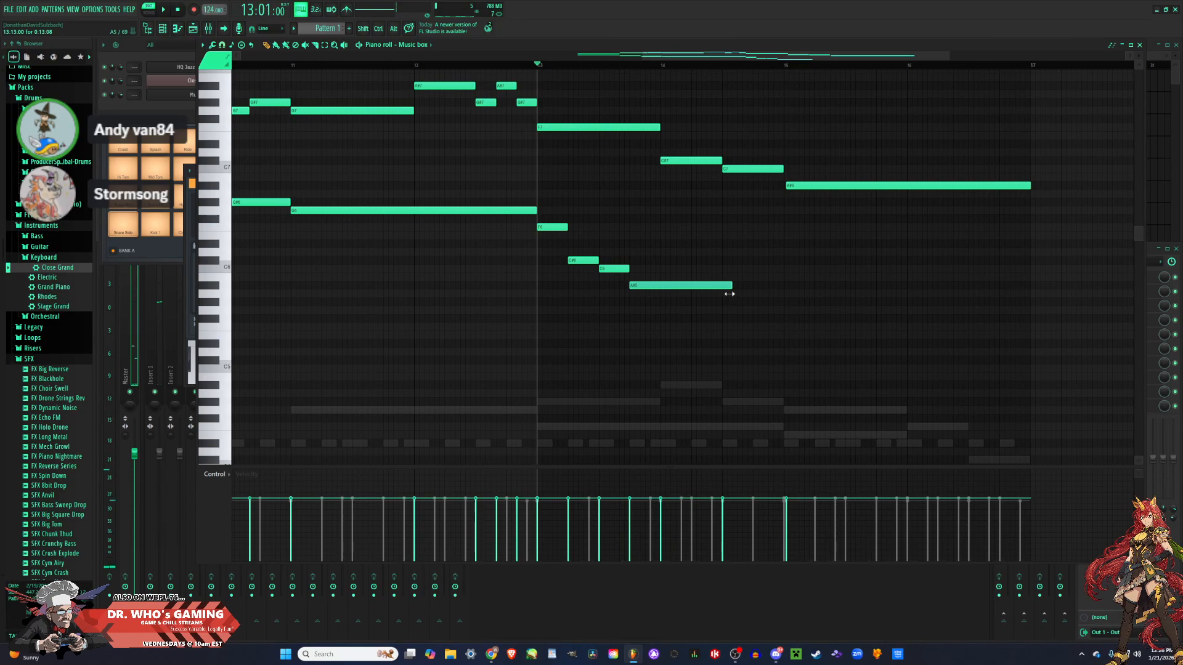
key(space)
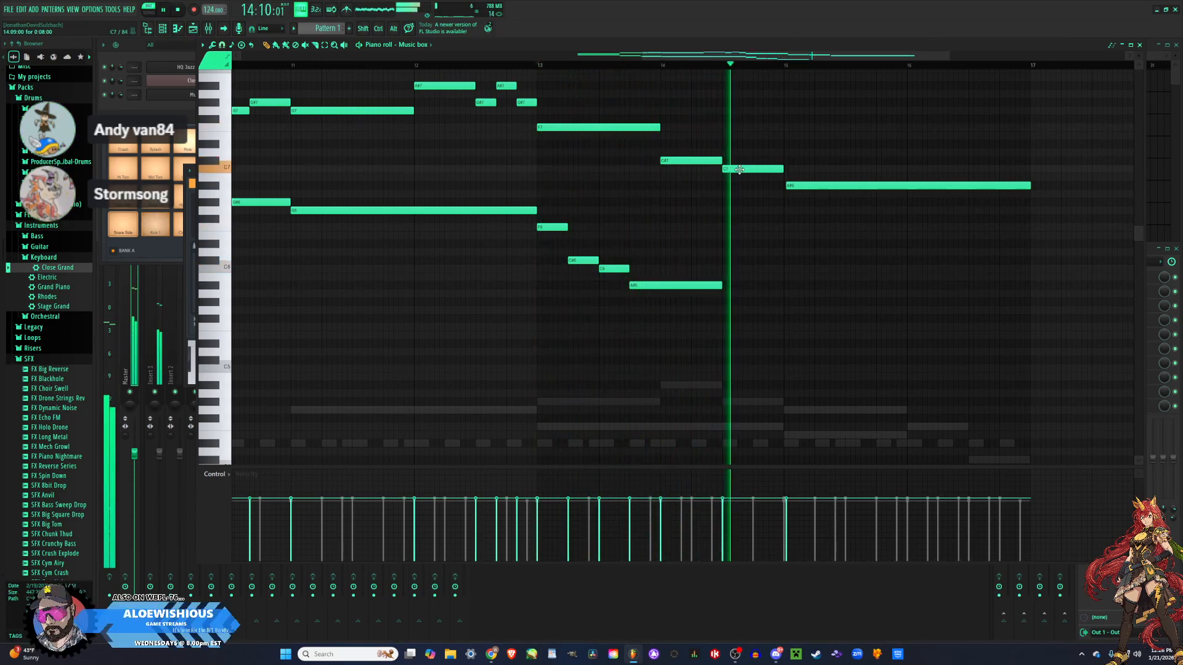
key(space)
Add a half-bar G#6 beneath the C7 in the second half of bar 14 and listen to it.
click(727, 204)
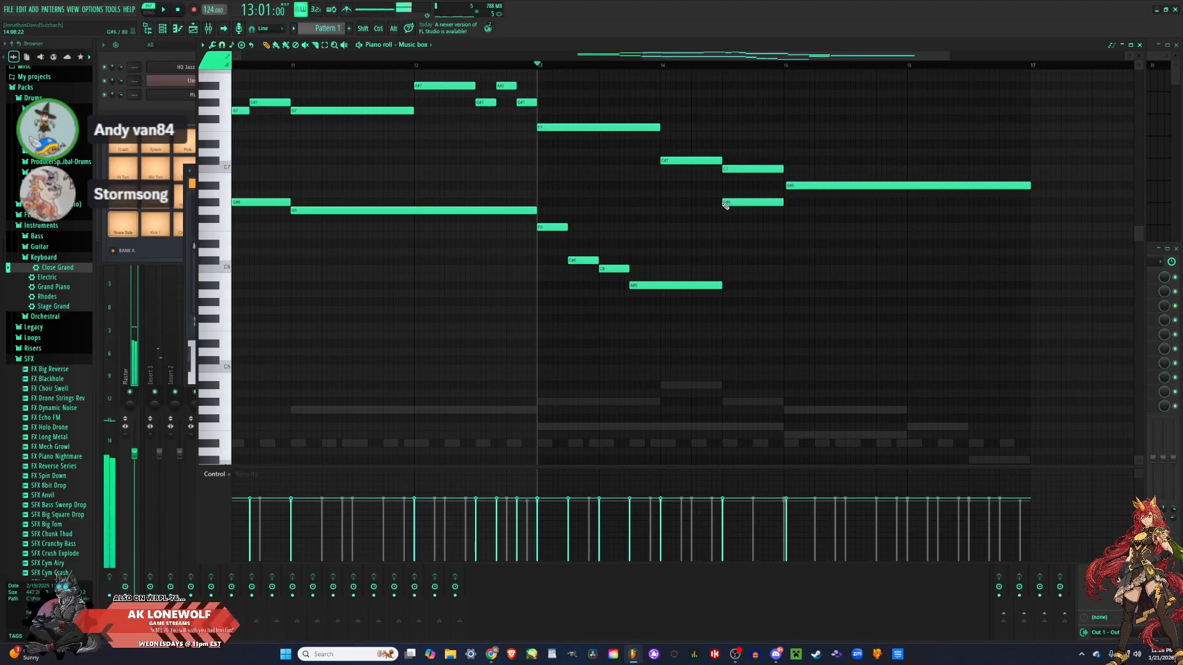
key(space)
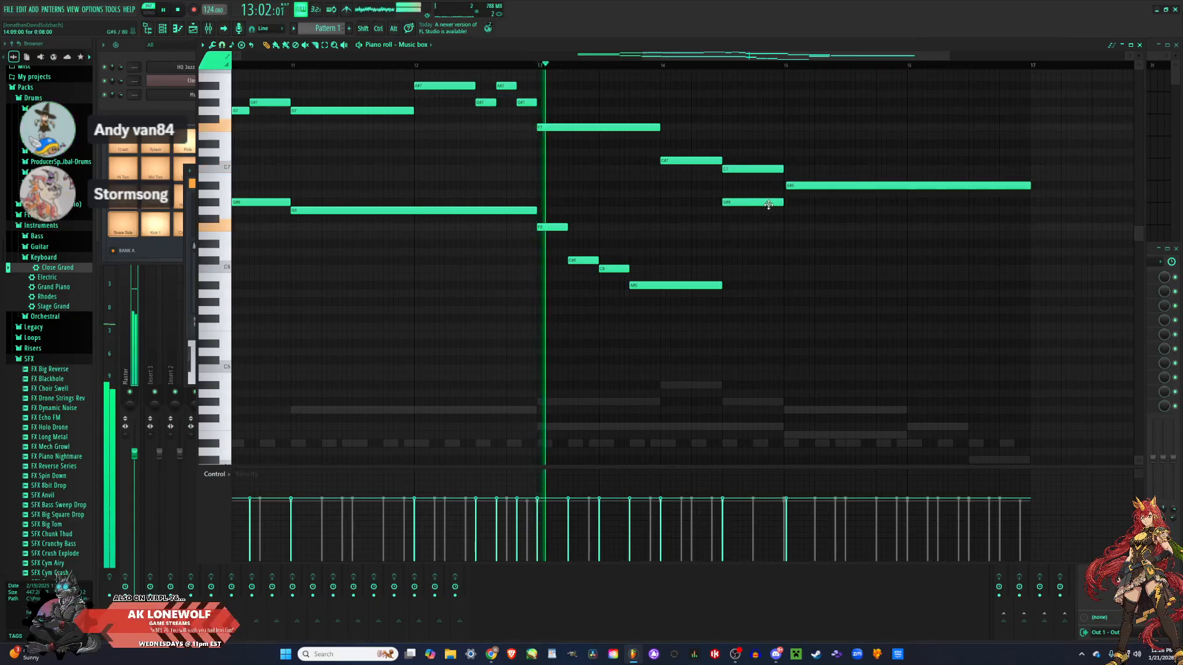
click(767, 402)
right_click(768, 401)
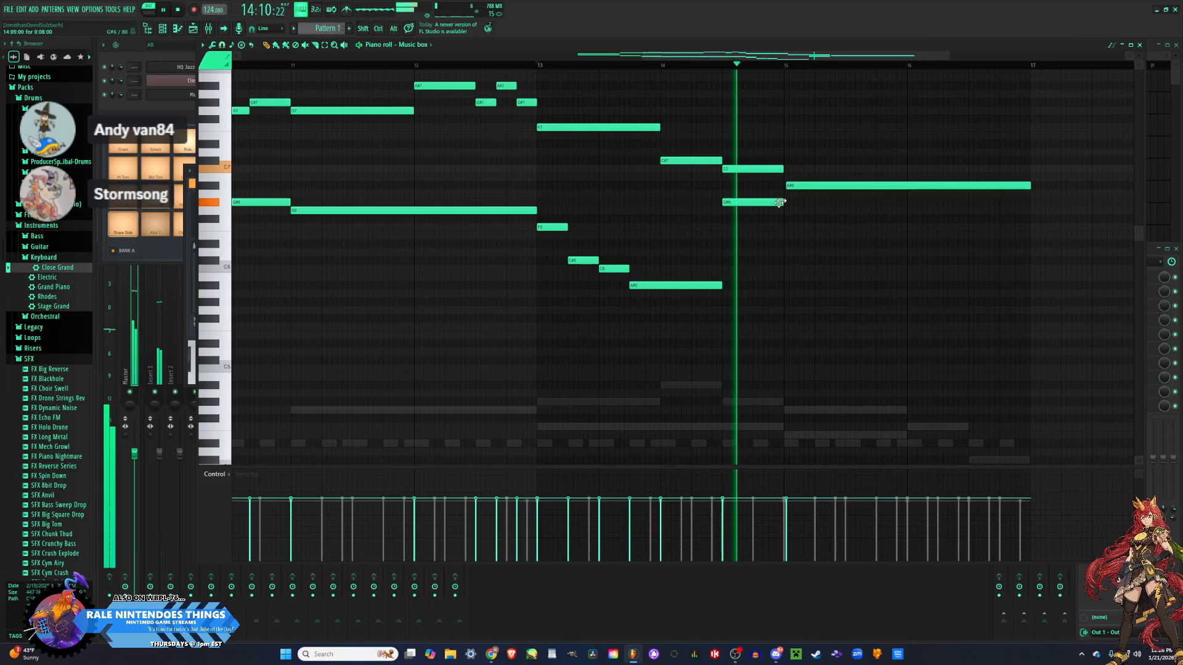
Add a two-bar G6 beneath the A#6 across bars 15 and 16 and play from bar 13.
click(802, 220)
key(space)
drag(804, 221, 1029, 219)
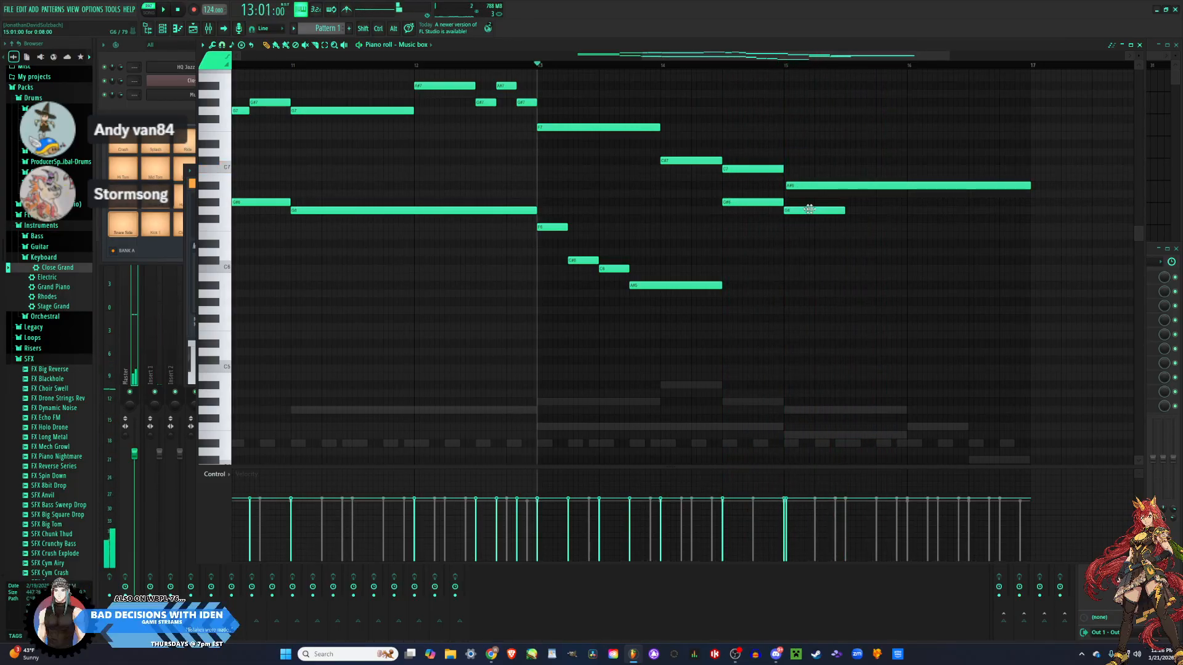
key(space)
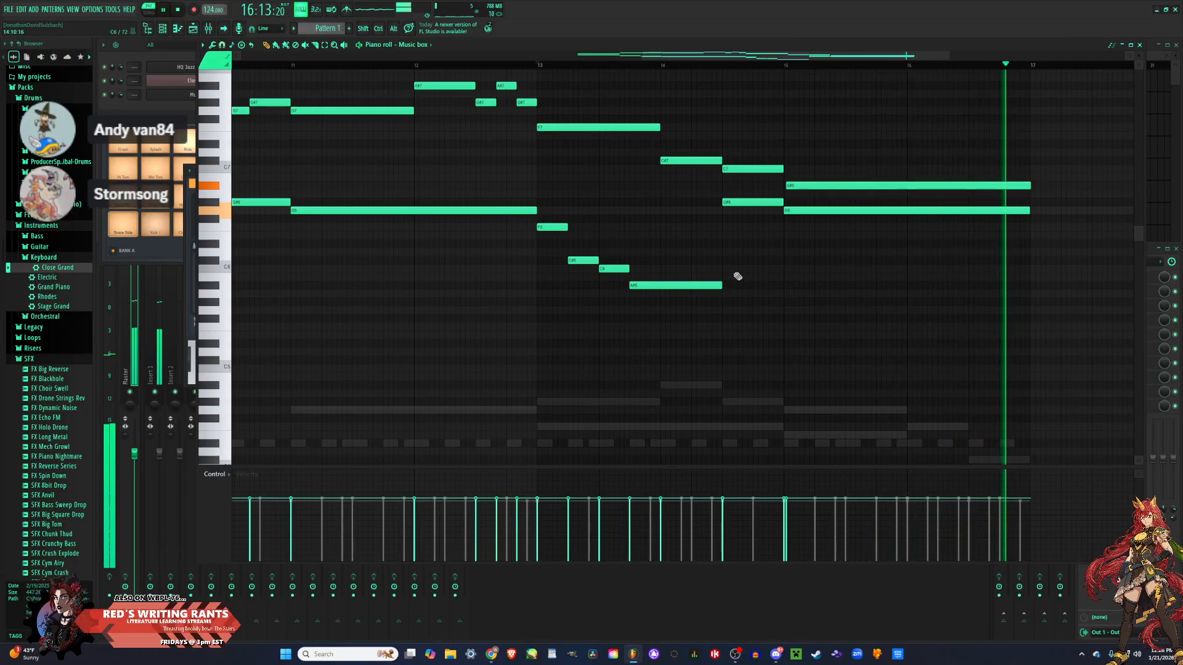
ctrl+scroll(755, 289, down, 3)
key(space)
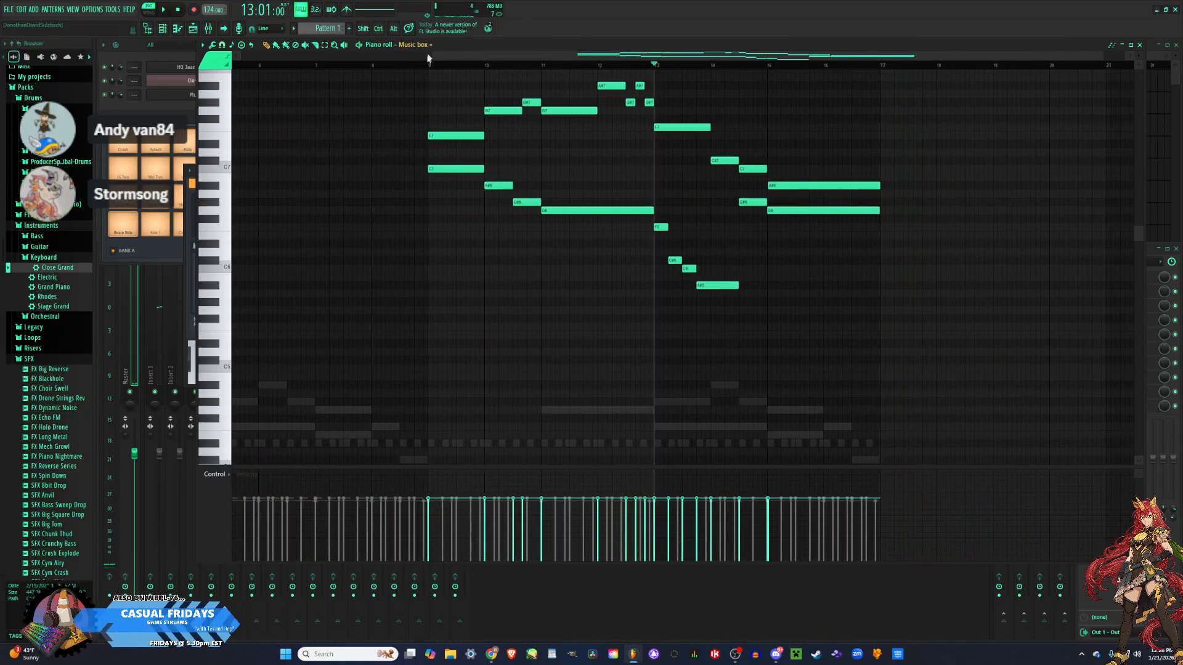
Play the harmonised music-box melody from bar 9 with the channel rack brought into view.
click(431, 66)
key(space)
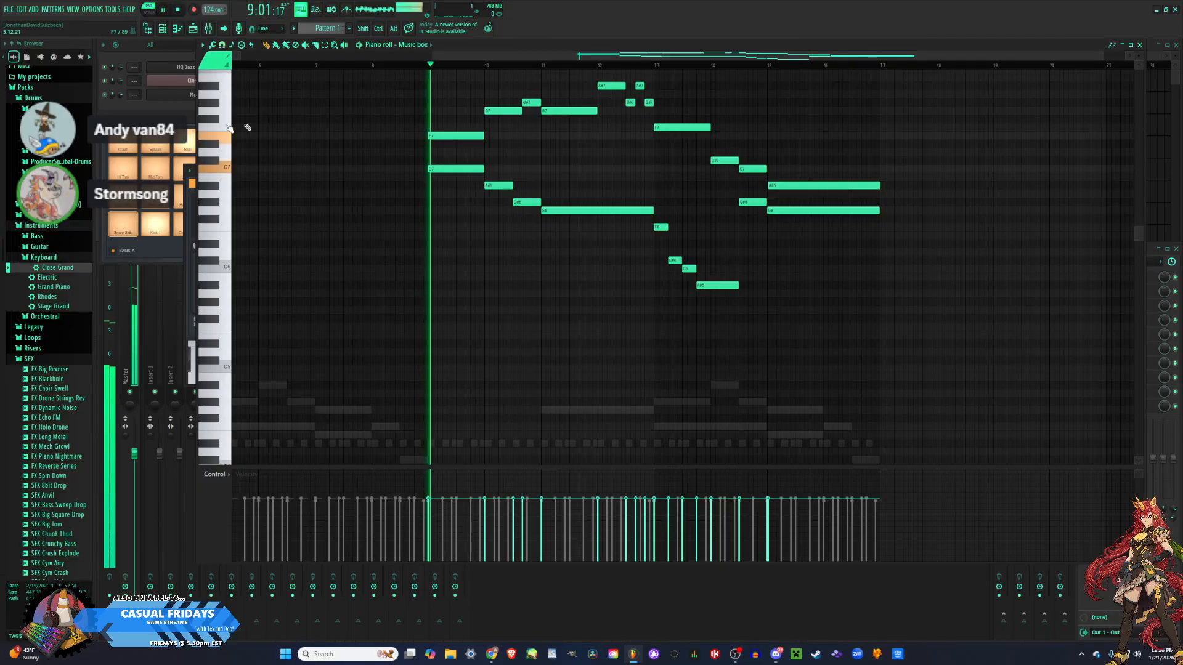
click(163, 113)
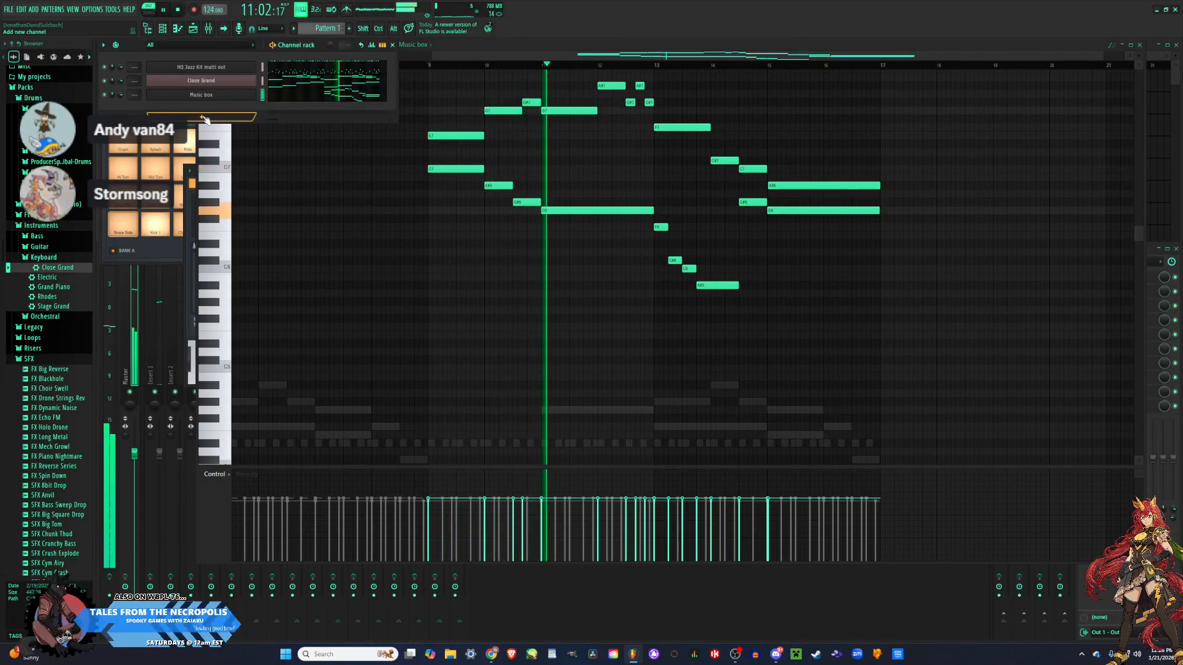
key(space)
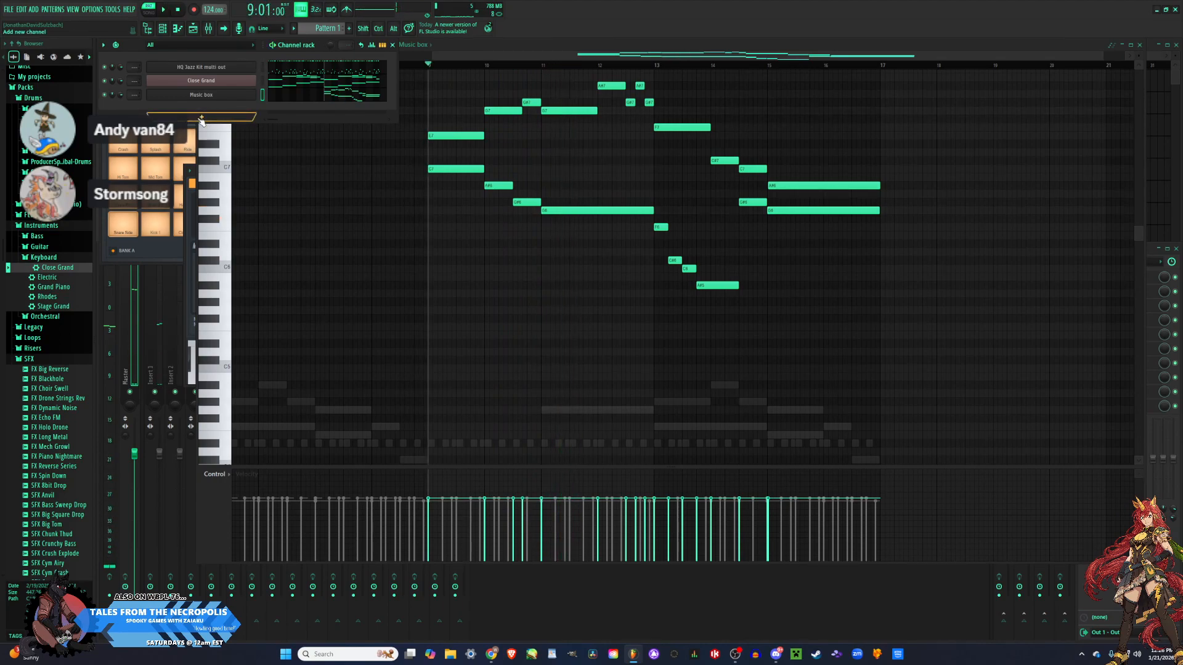
Mute the Close Grand channel and add a BBC Symphony Orchestra instrument channel.
click(104, 80)
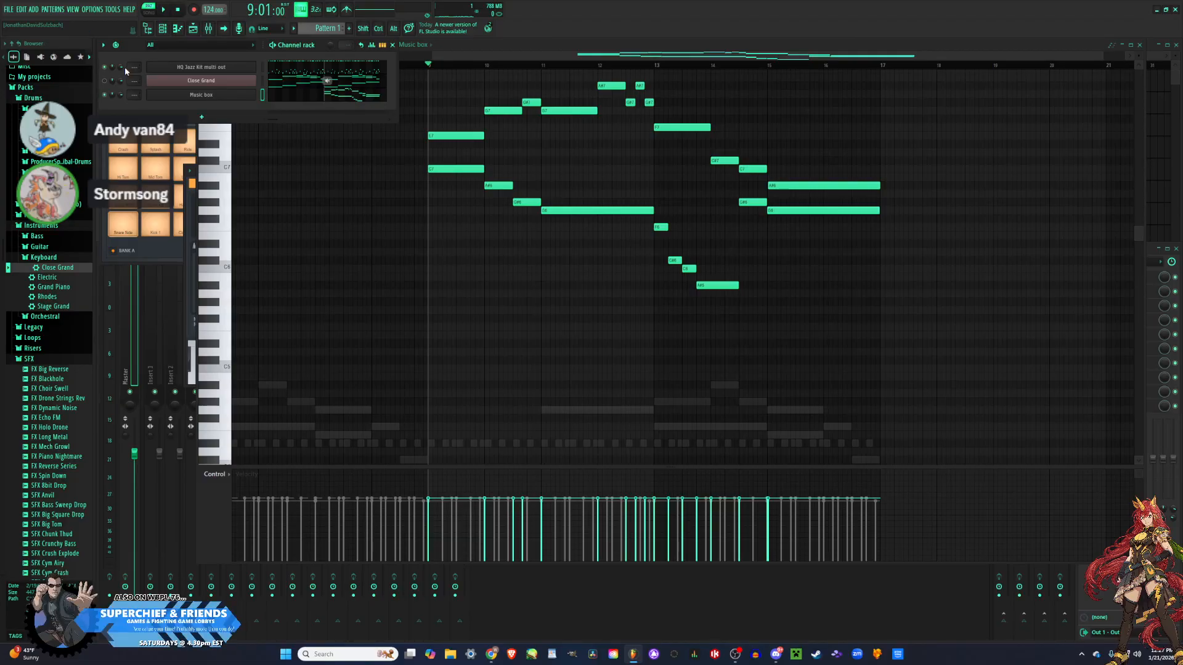
click(201, 116)
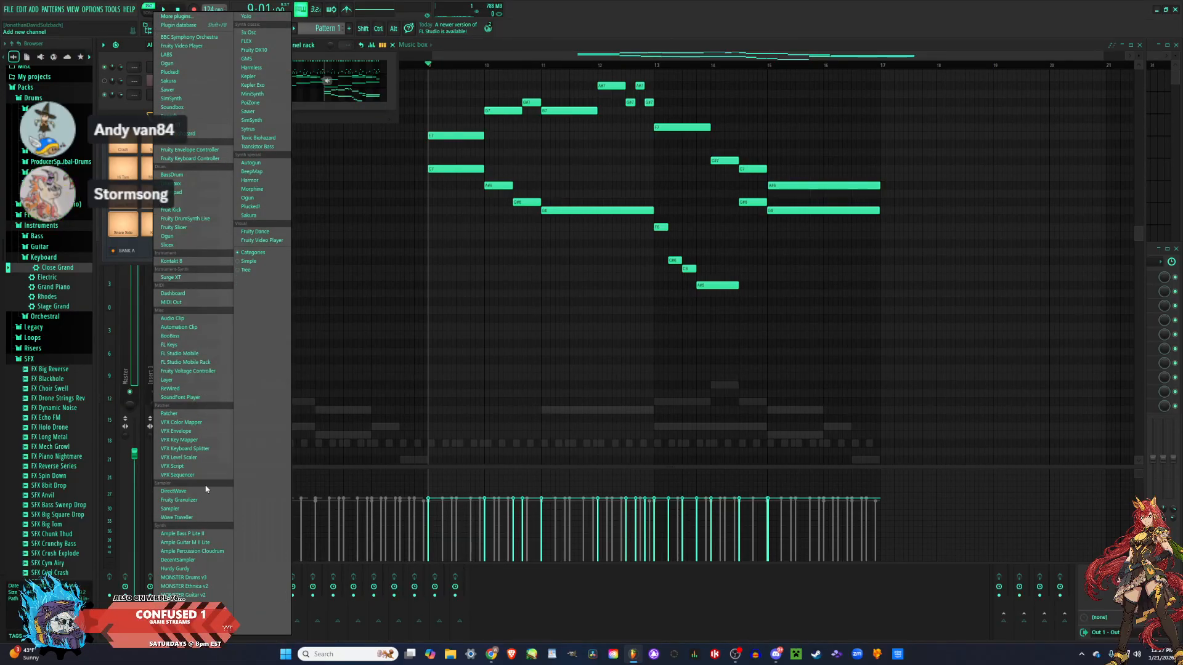
click(189, 37)
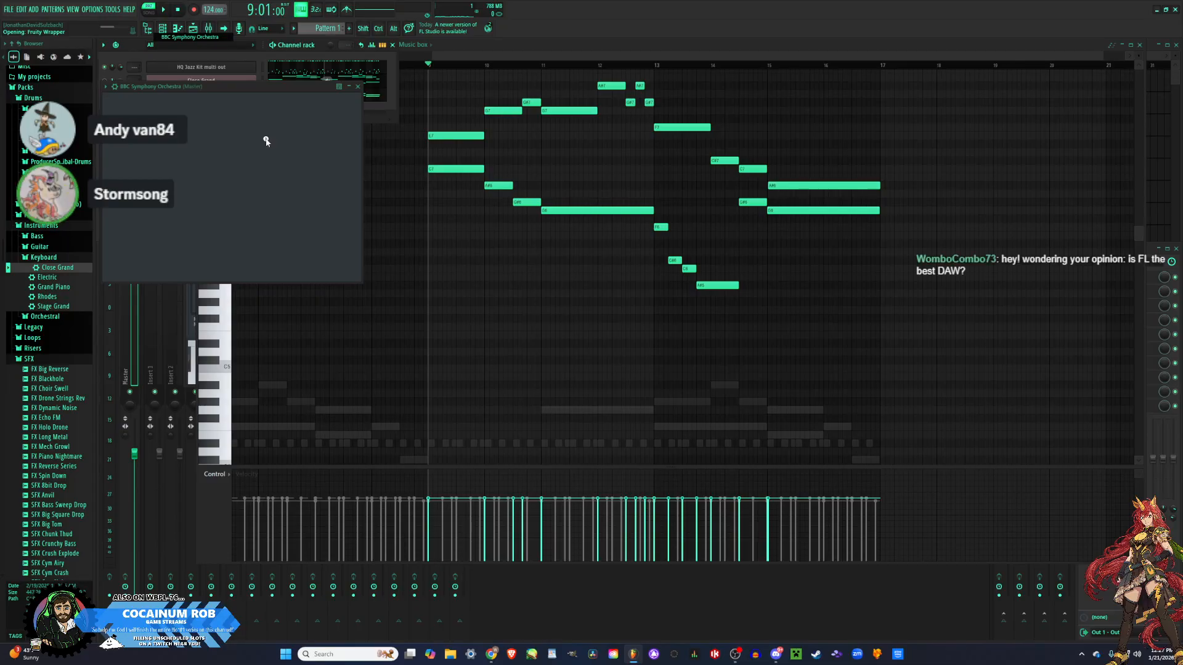
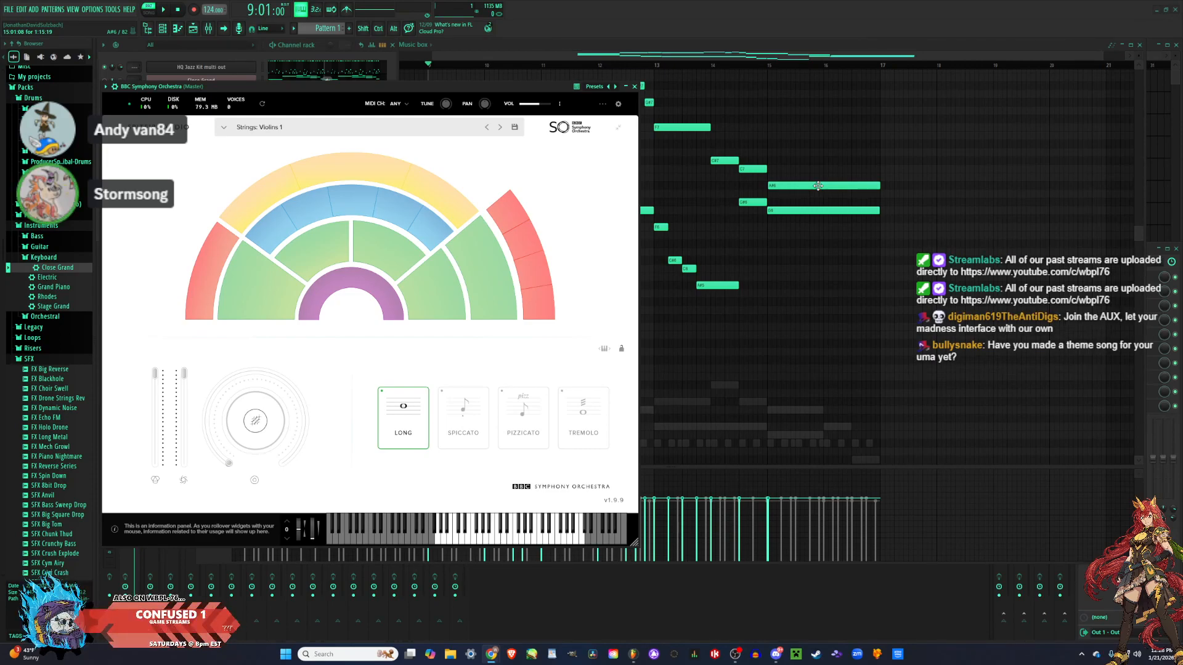
Load the orchestra's Tuned Percussion section, select only Tubular Bells and audition a note.
click(912, 48)
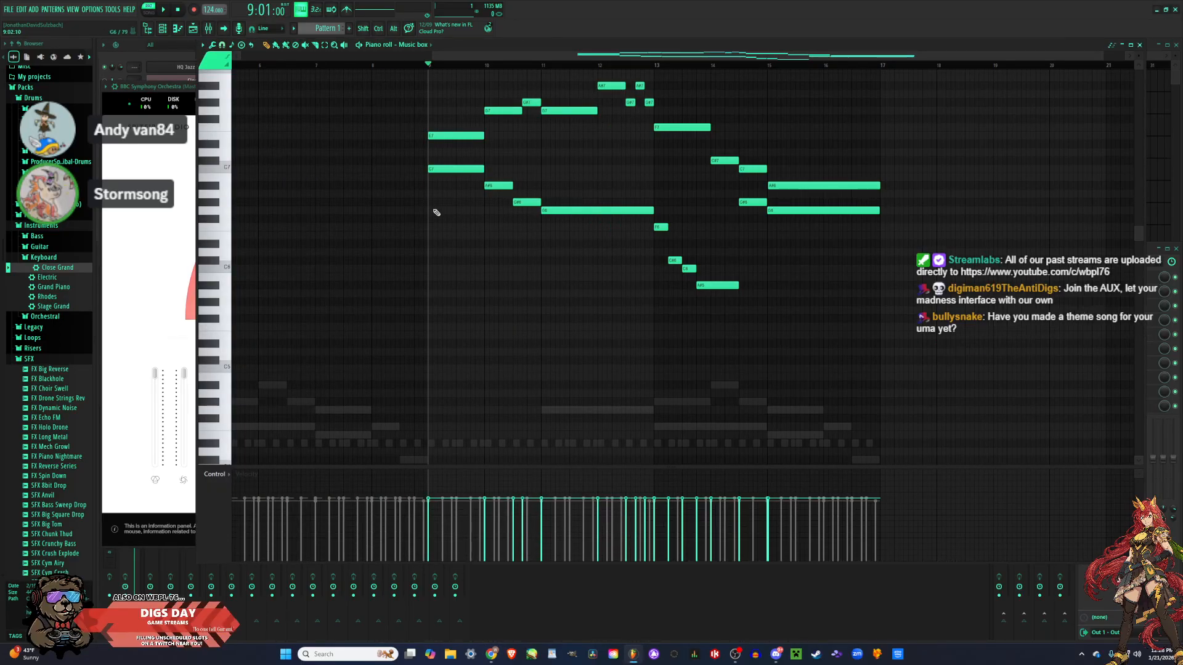
click(121, 172)
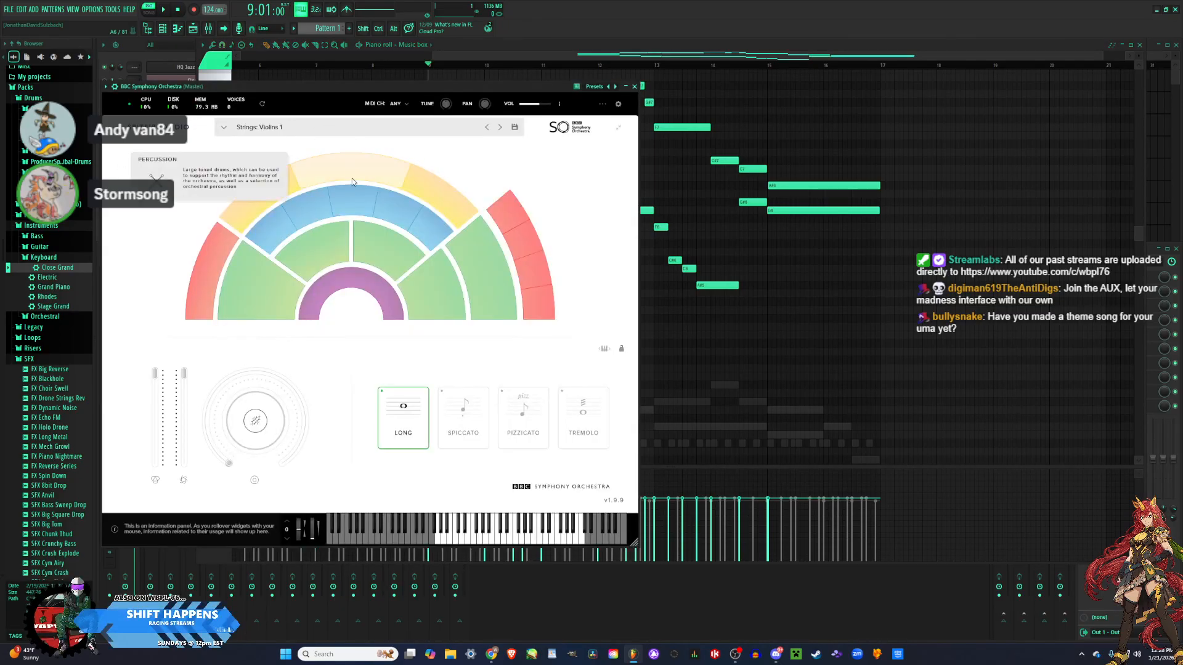
click(332, 171)
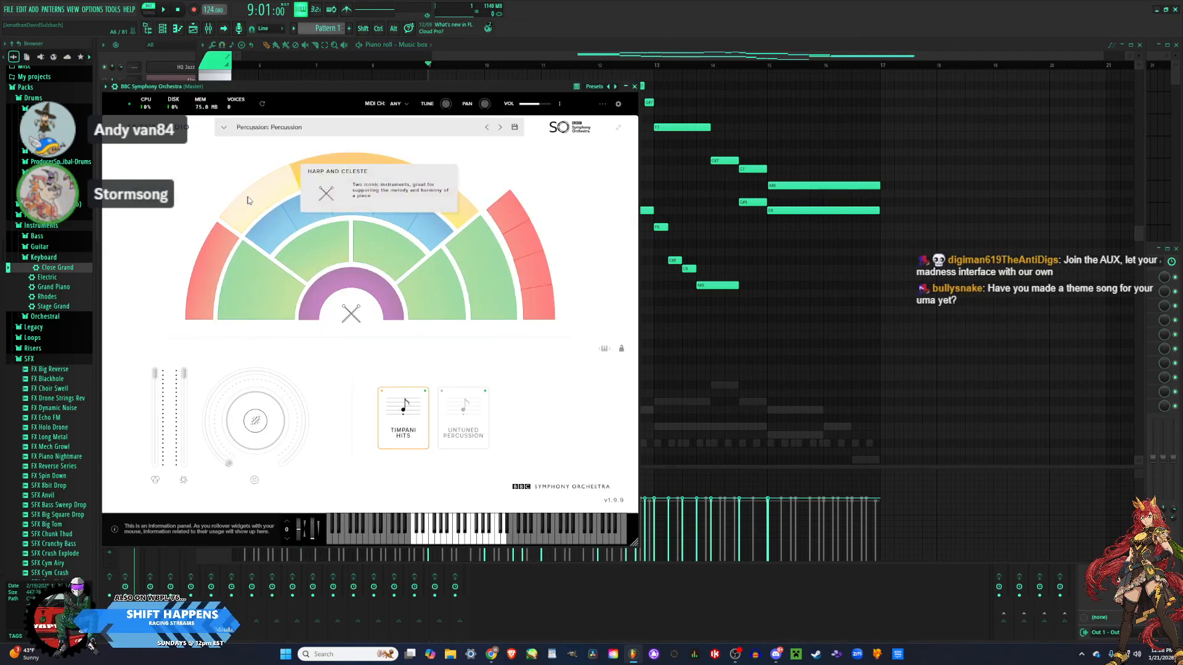
click(250, 200)
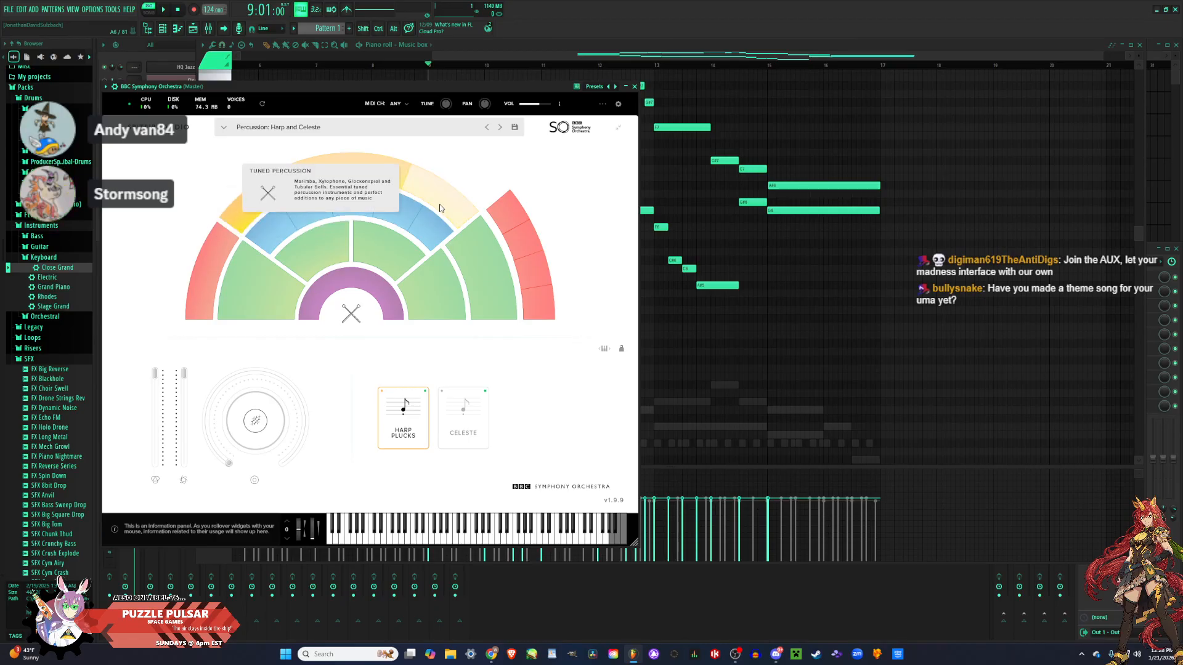
click(438, 205)
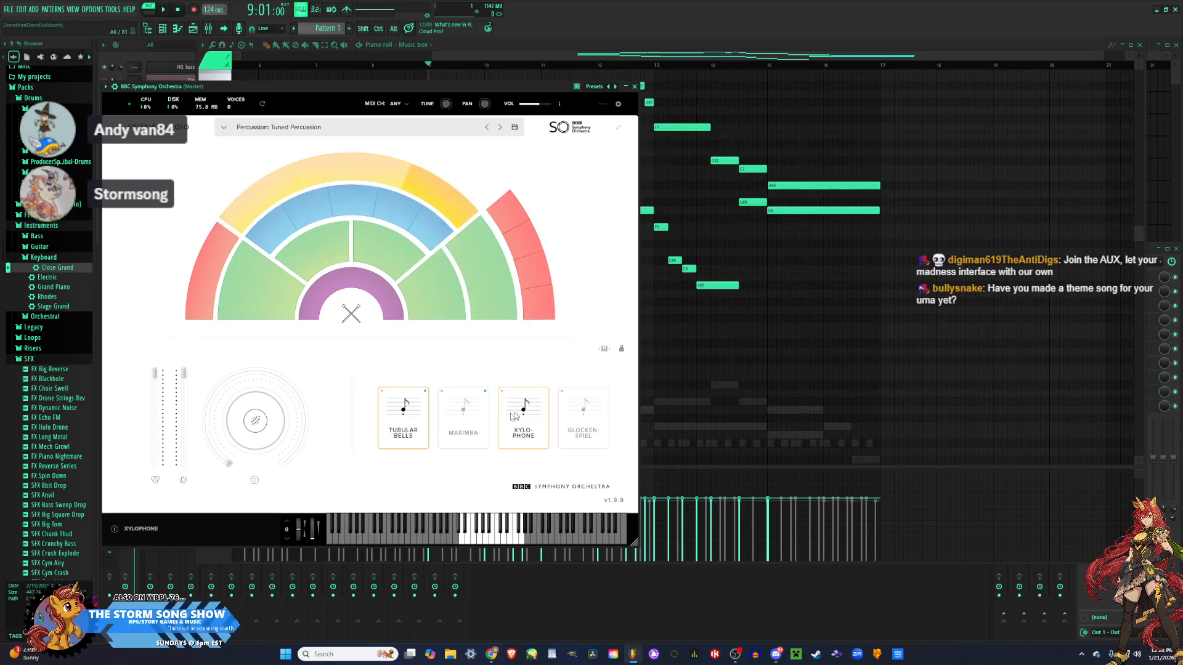
click(398, 438)
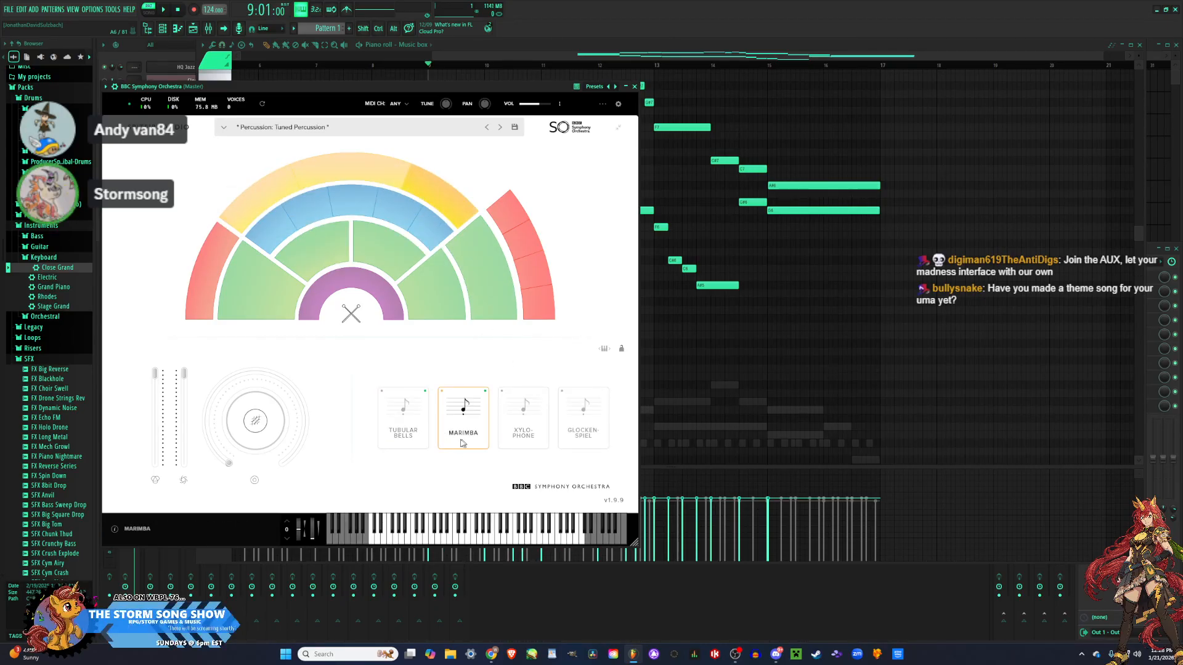
click(477, 540)
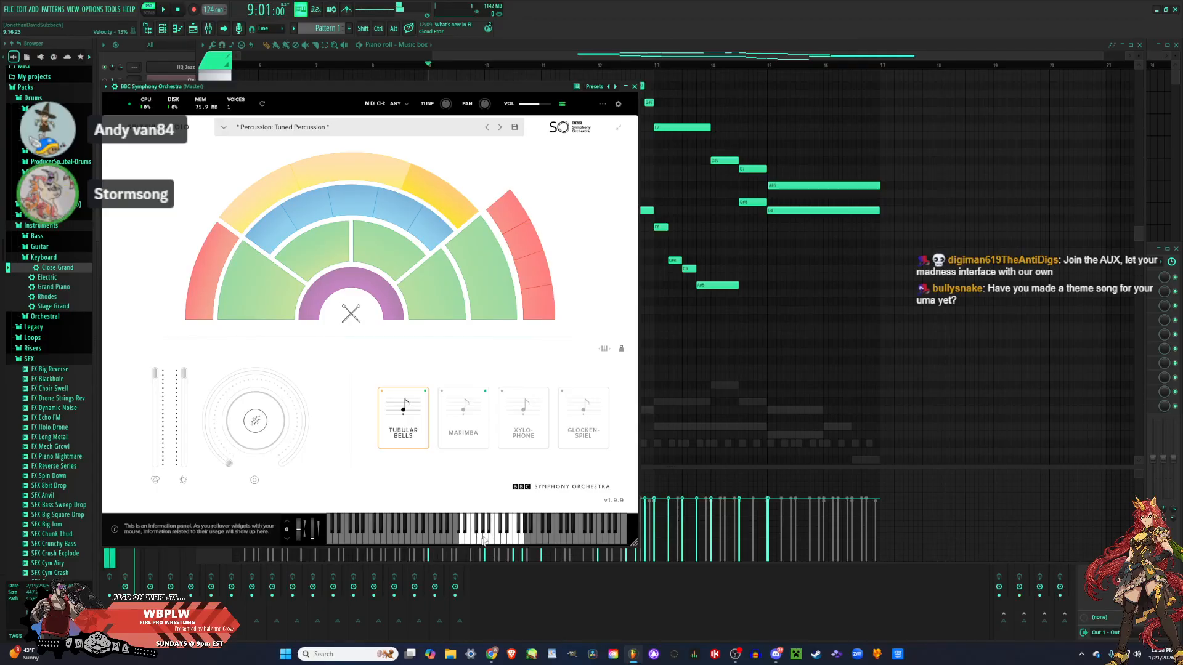
click(667, 51)
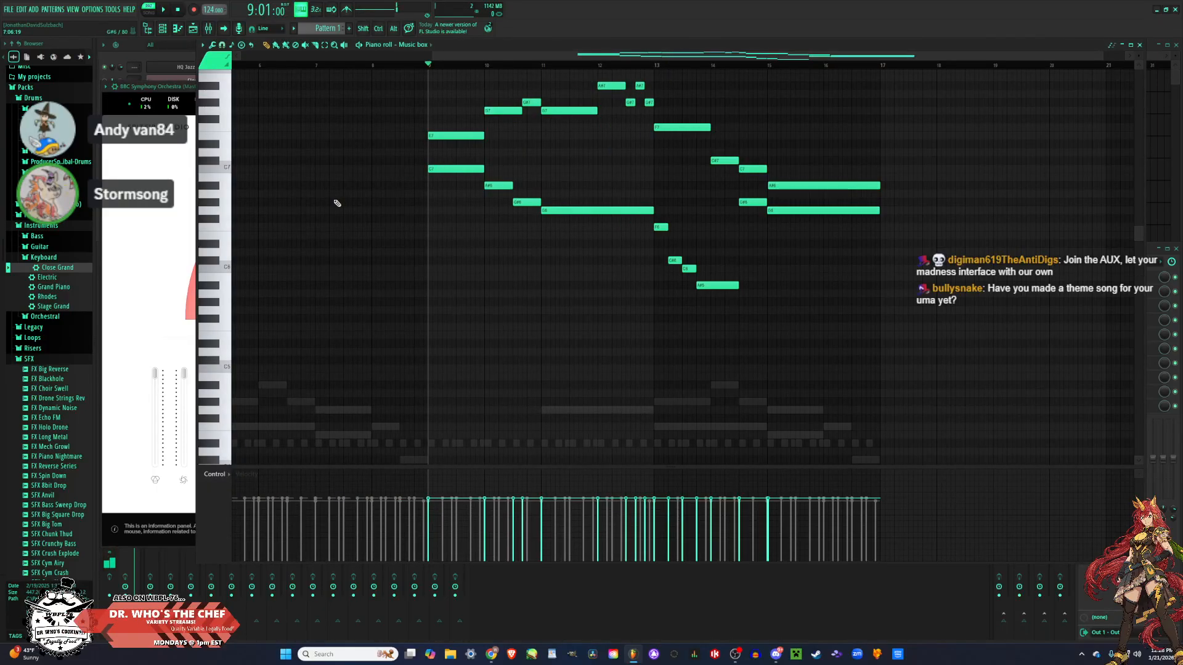
Open the BBC Symphony Orchestra channel's piano roll and try two-bar notes on G5 and A2 around bar 9.
click(123, 56)
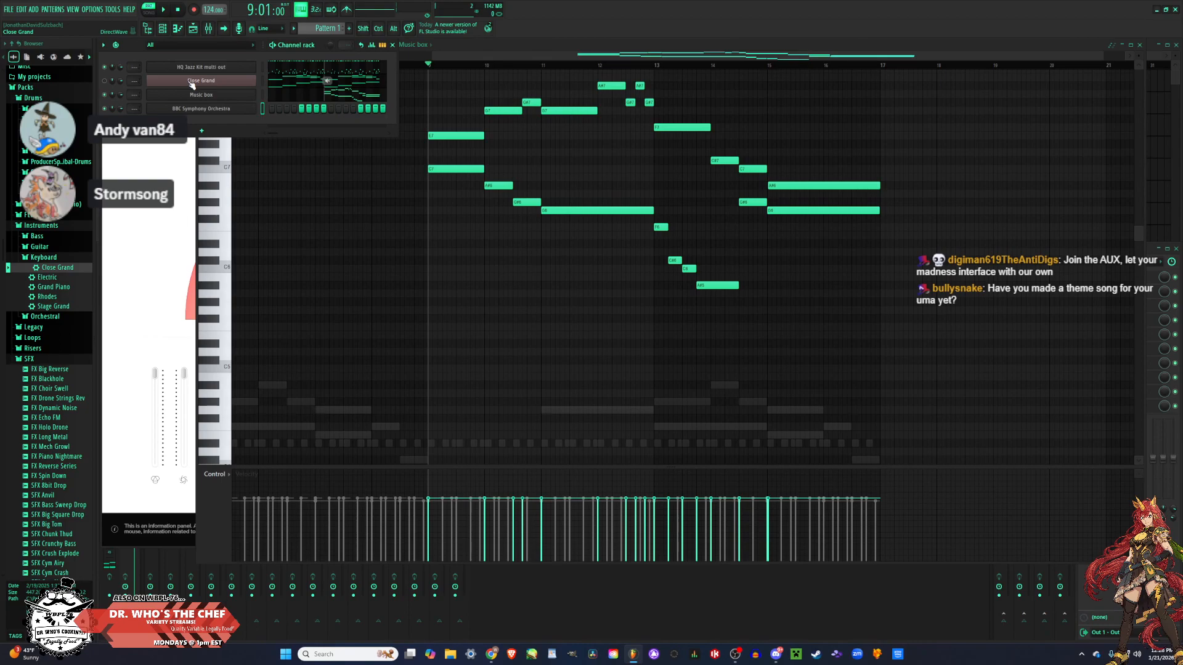
right_click(193, 113)
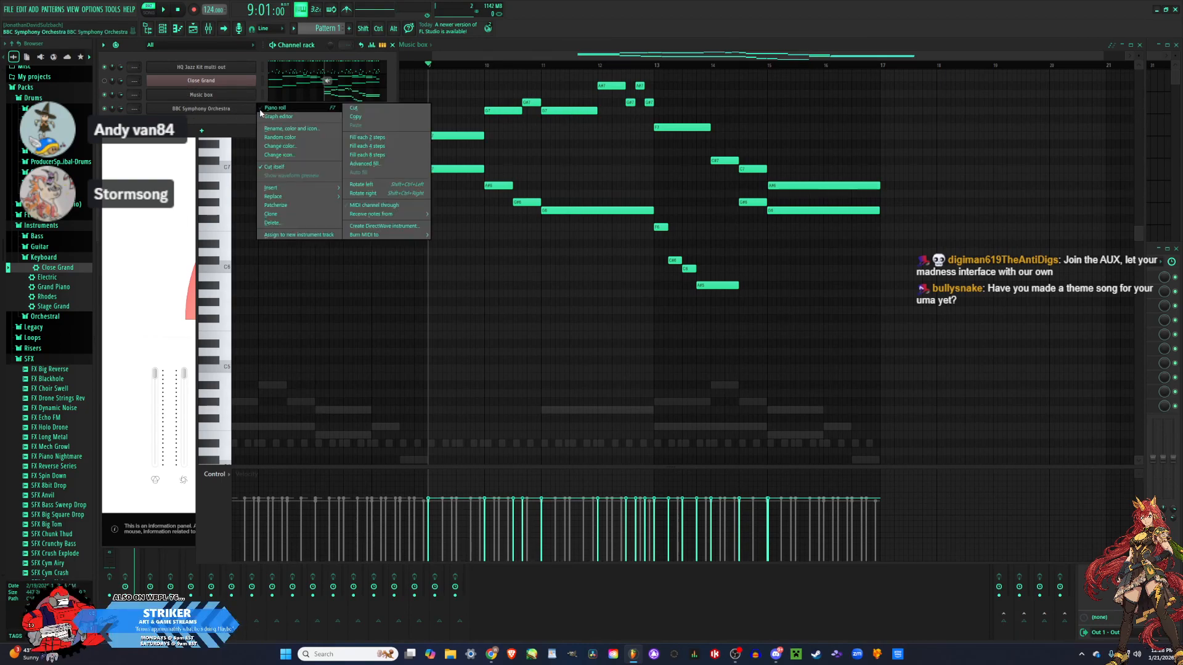
click(359, 150)
click(428, 312)
scroll(483, 322, down, 6)
click(444, 392)
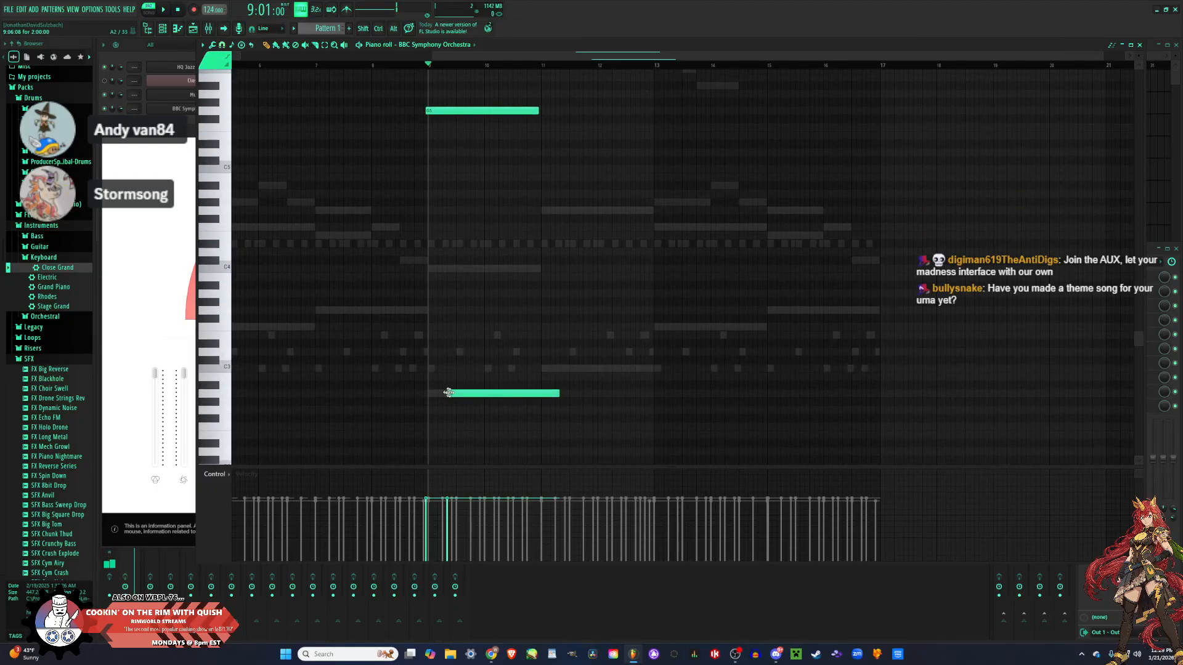
right_click(503, 396)
Place a two-bar A5 at the start of bar 9 in the tubular bells part and play it.
scroll(500, 382, up, 3)
key(space)
click(461, 193)
key(space)
drag(462, 192, 469, 171)
right_click(466, 185)
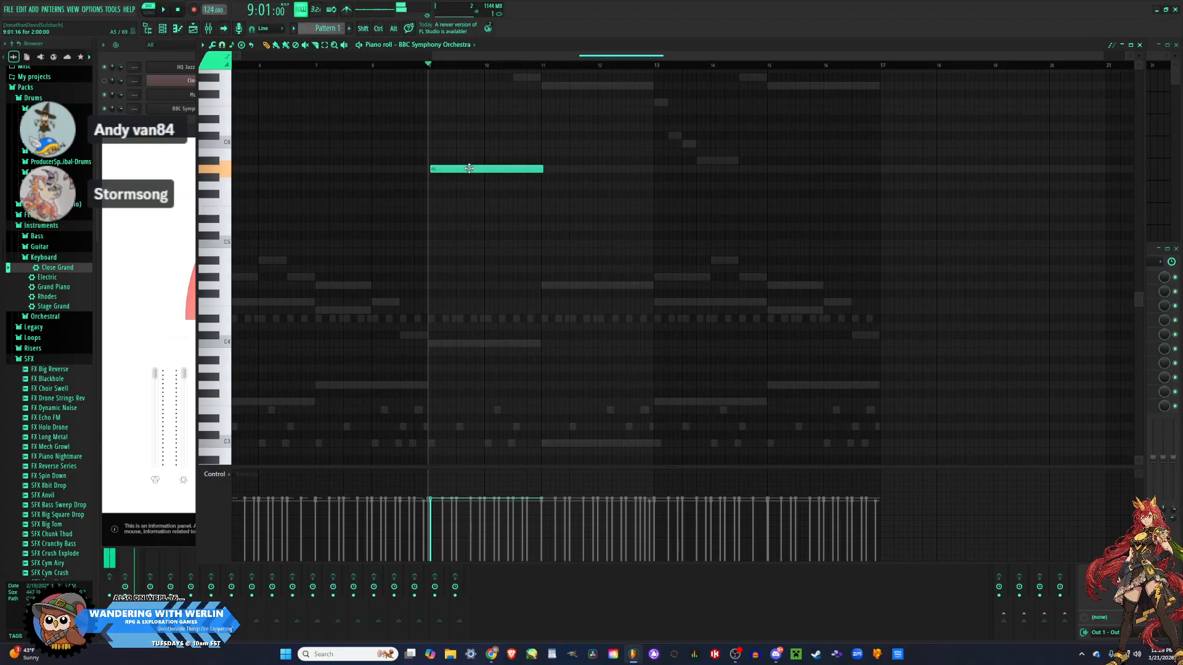
key(space)
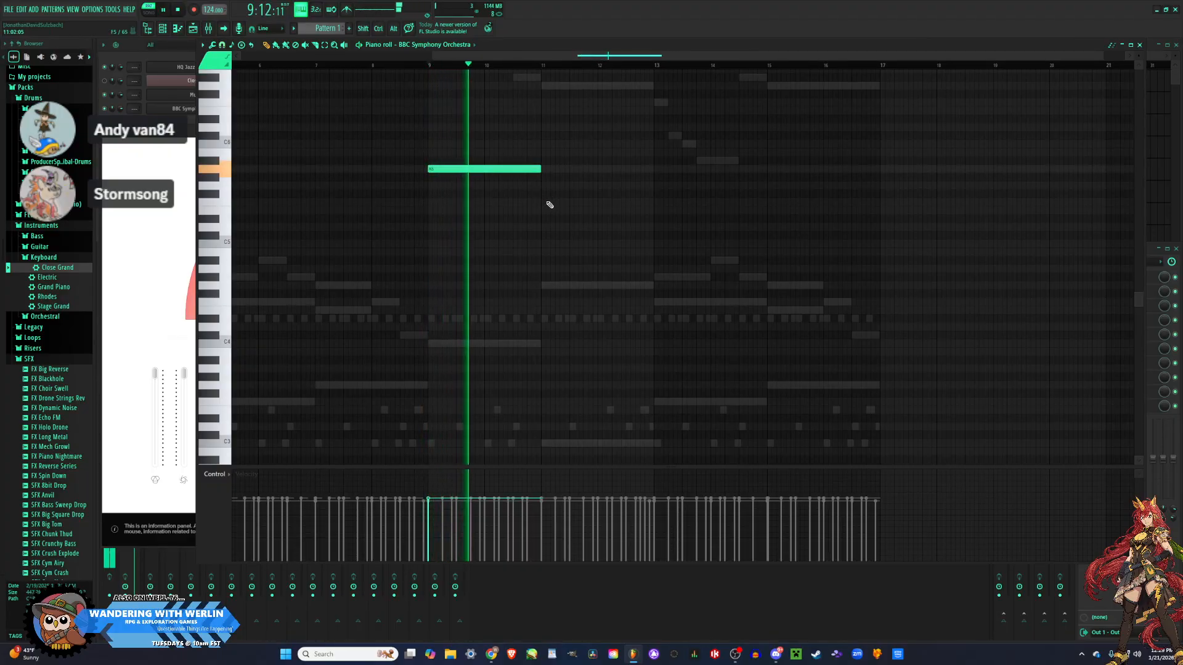
Add a two-bar C6 at the start of bar 11 in the tubular bells part and play the result.
scroll(542, 215, down, 3)
scroll(541, 224, up, 2)
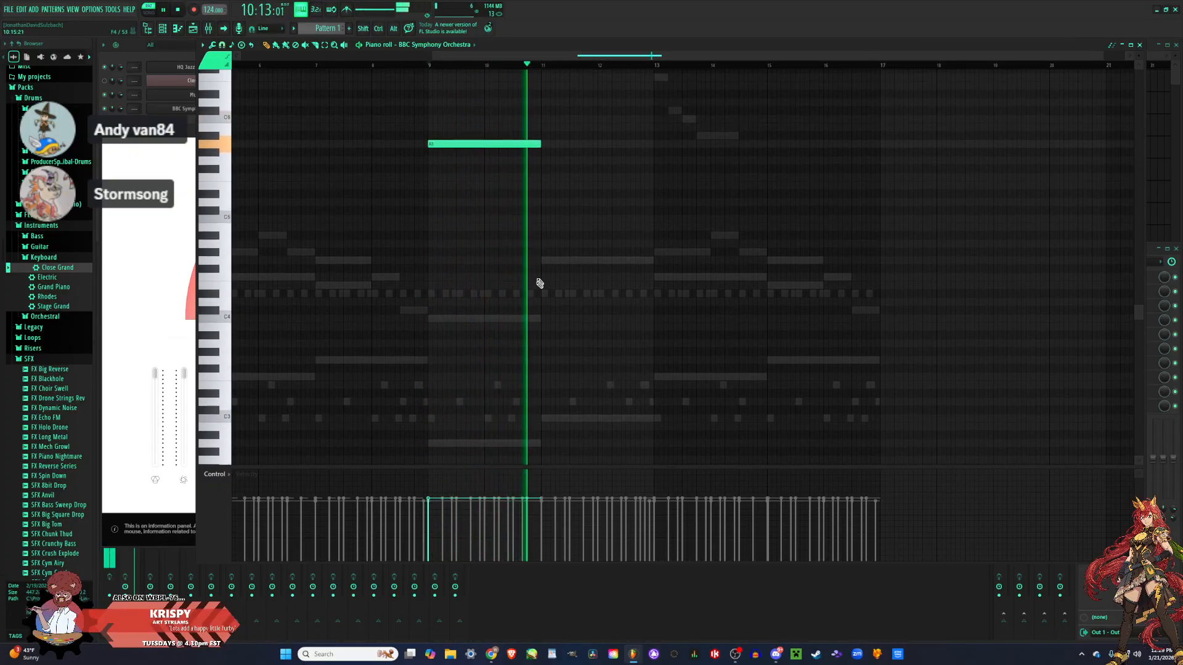
key(space)
scroll(546, 172, up, 2)
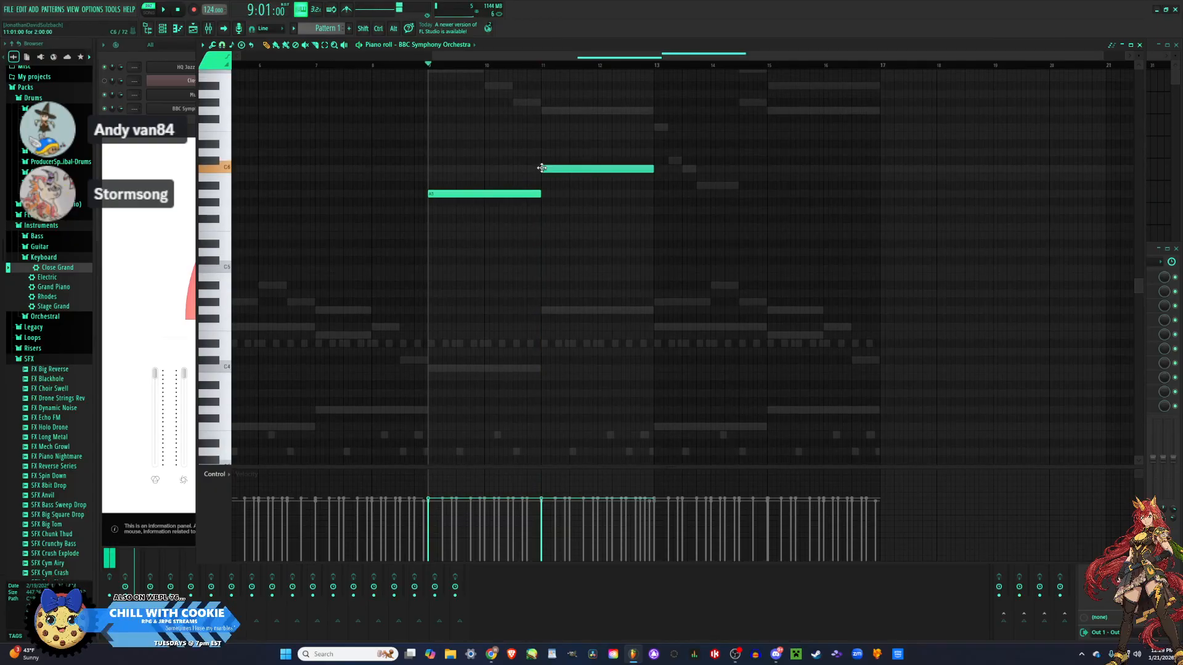
key(space)
scroll(603, 185, down, 2)
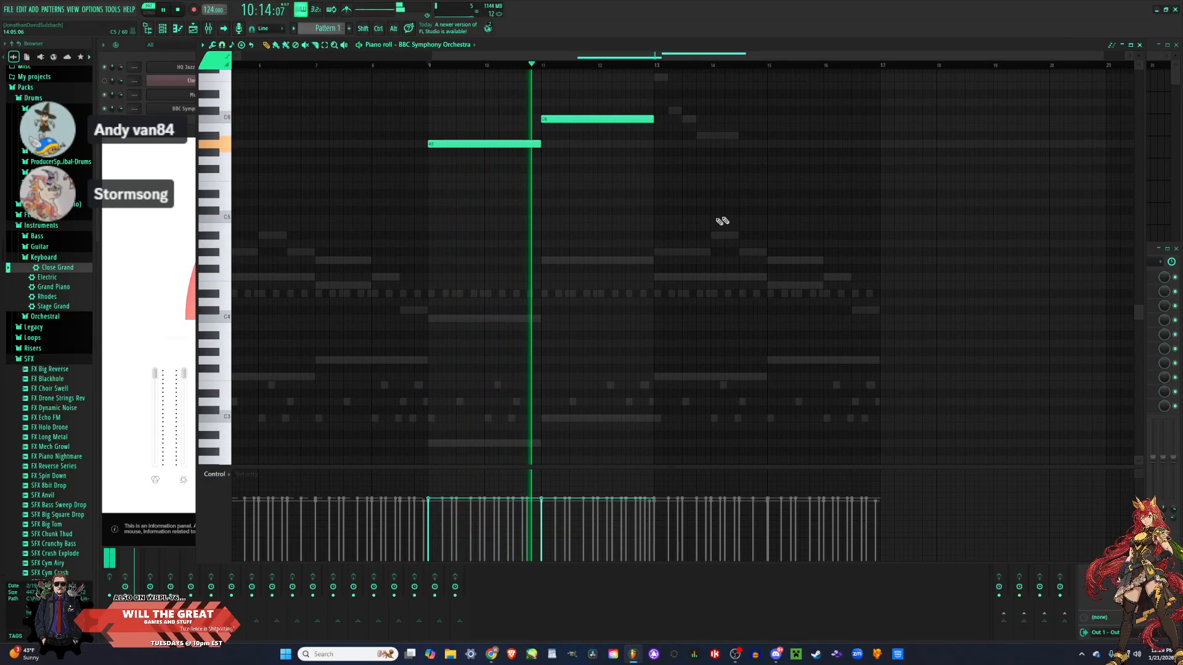
Add a two-bar F5 at bar 13 and a two-bar G5 at bar 15 to the tubular bells part.
scroll(666, 376, up, 3)
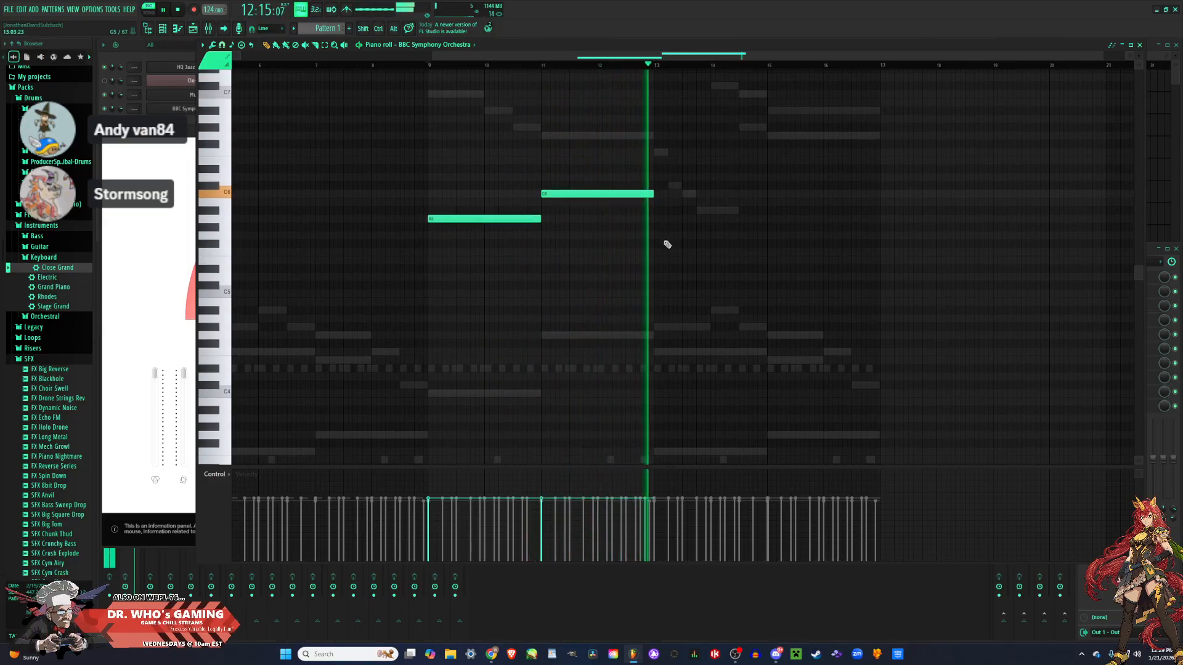
key(space)
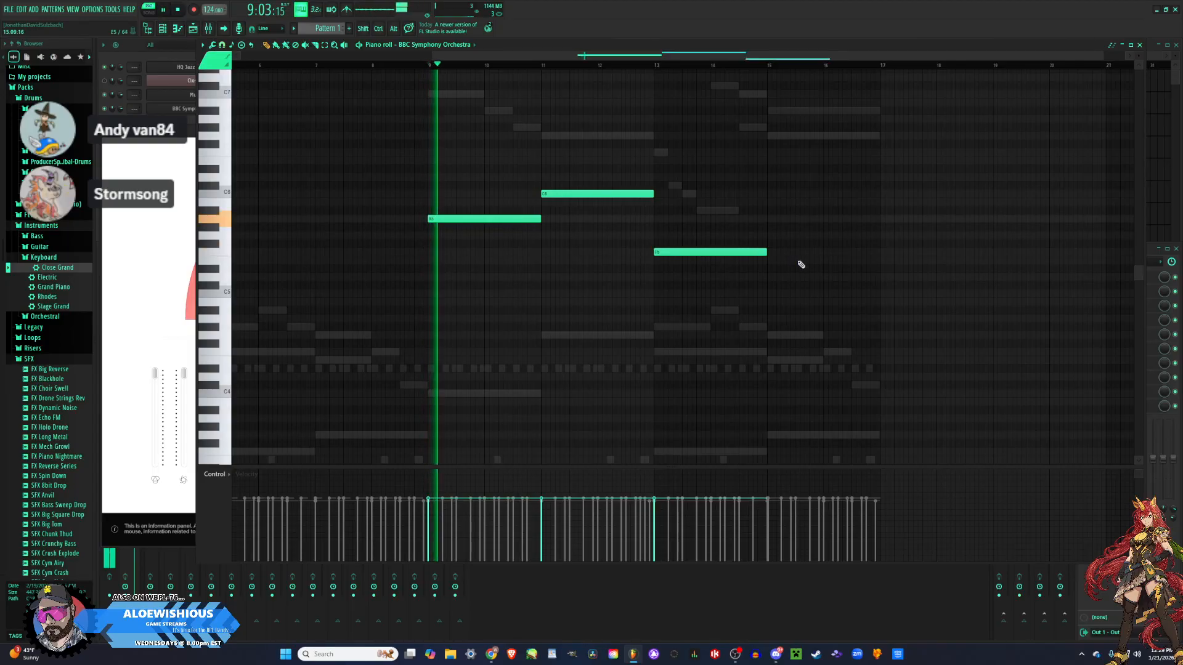
scroll(783, 266, down, 2)
scroll(793, 278, up, 4)
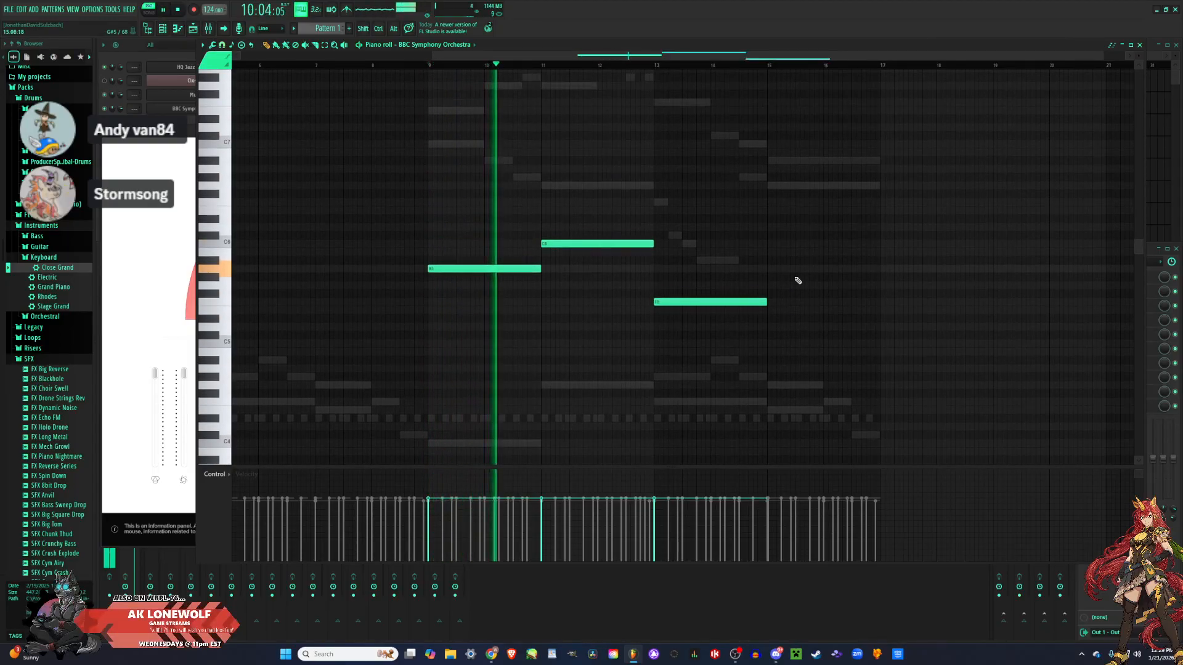
scroll(798, 280, down, 4)
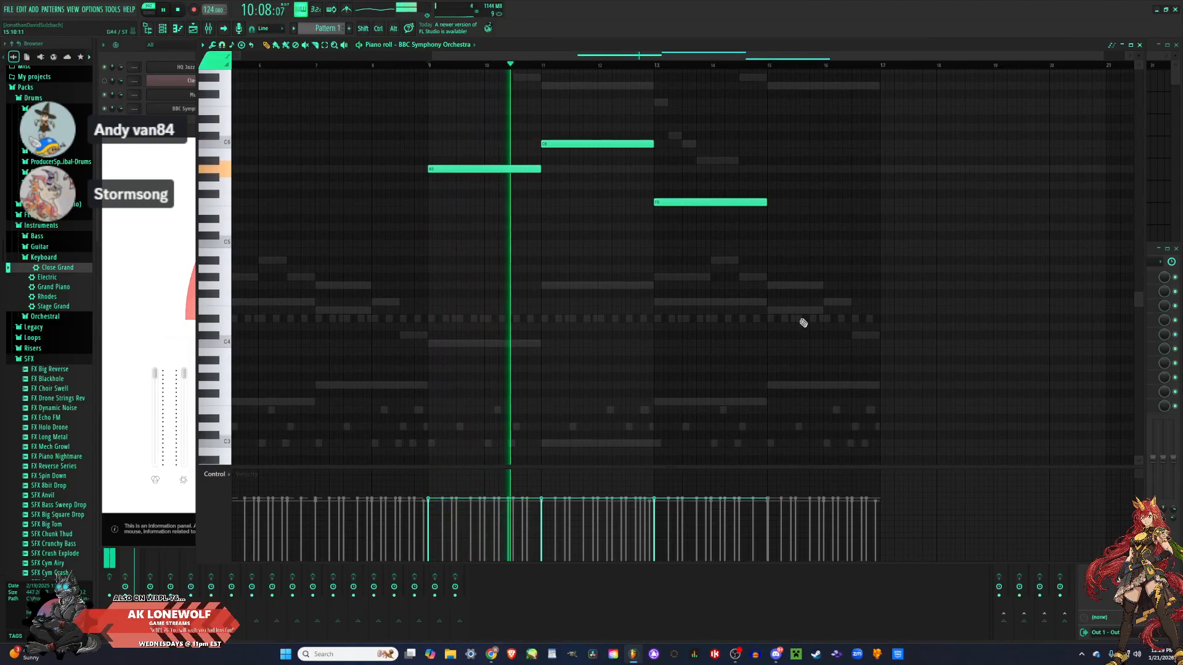
click(768, 187)
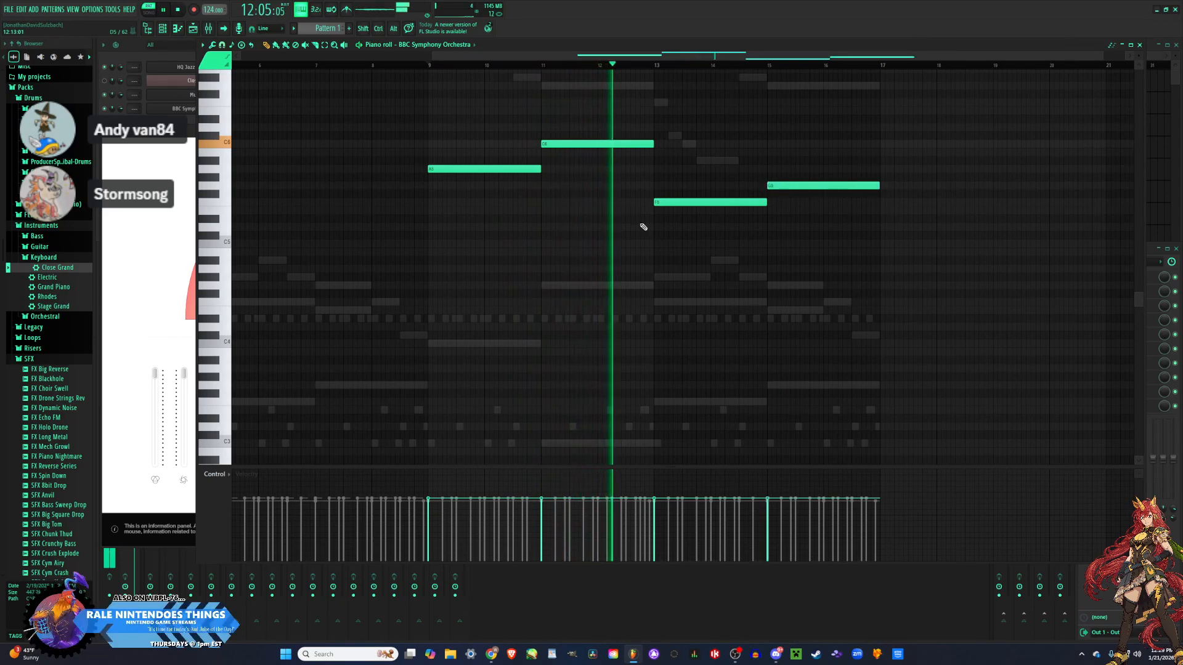
scroll(644, 227, up, 4)
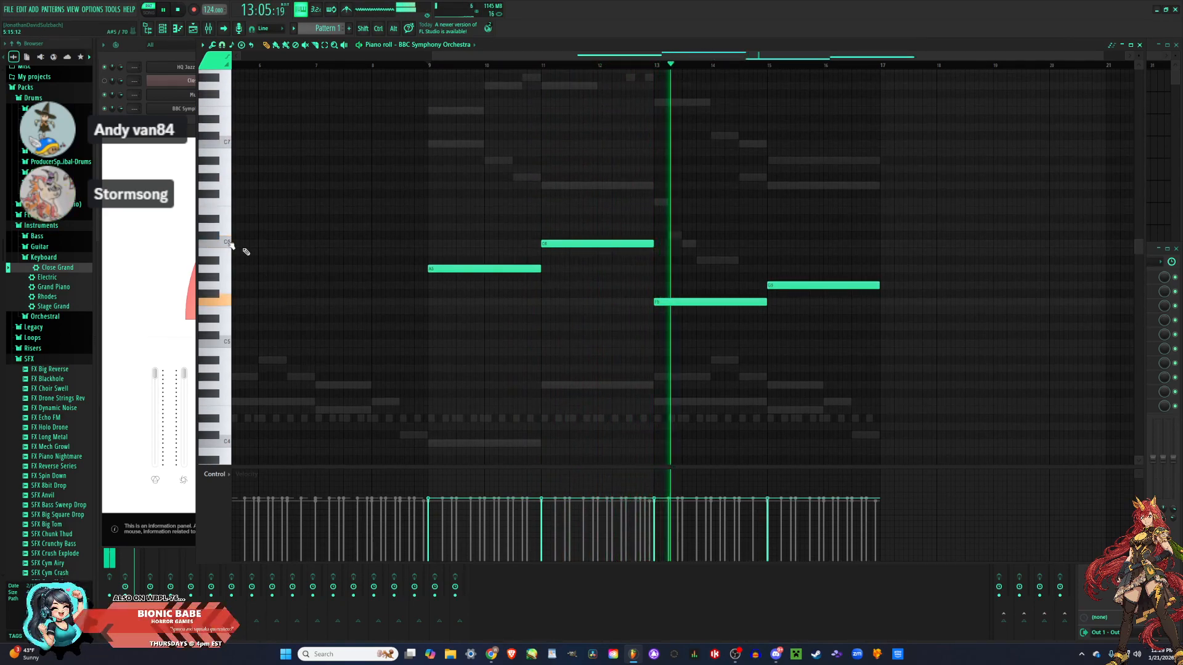
Select bars 9 through 16 as the playback range and play them.
click(152, 183)
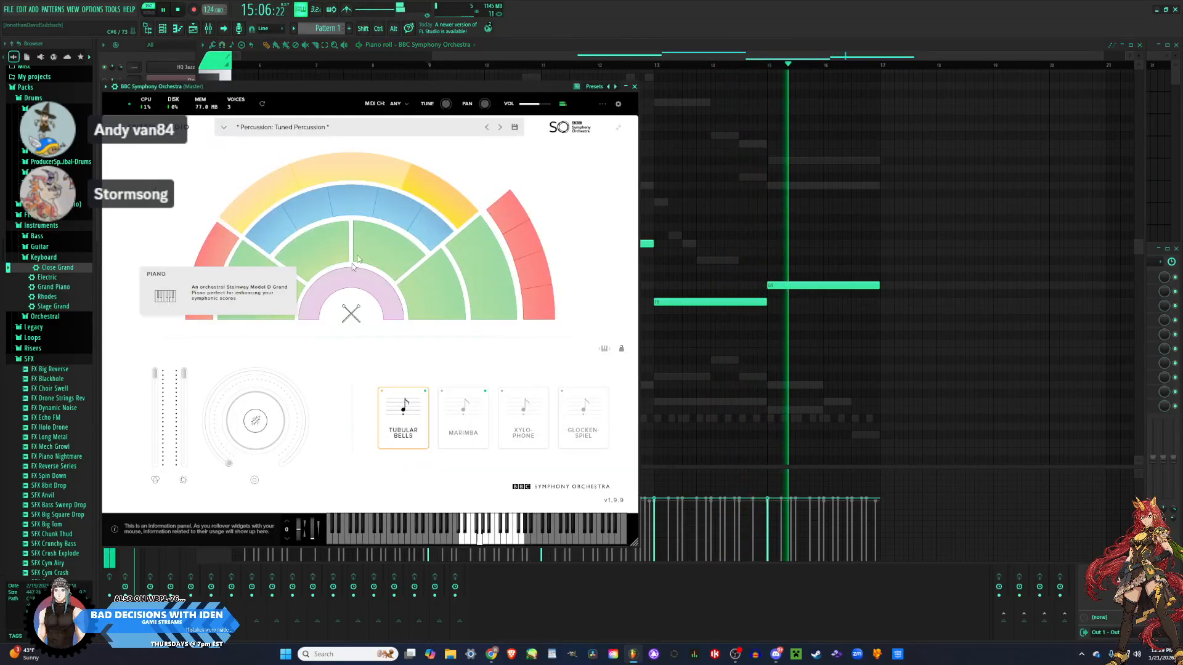
click(160, 51)
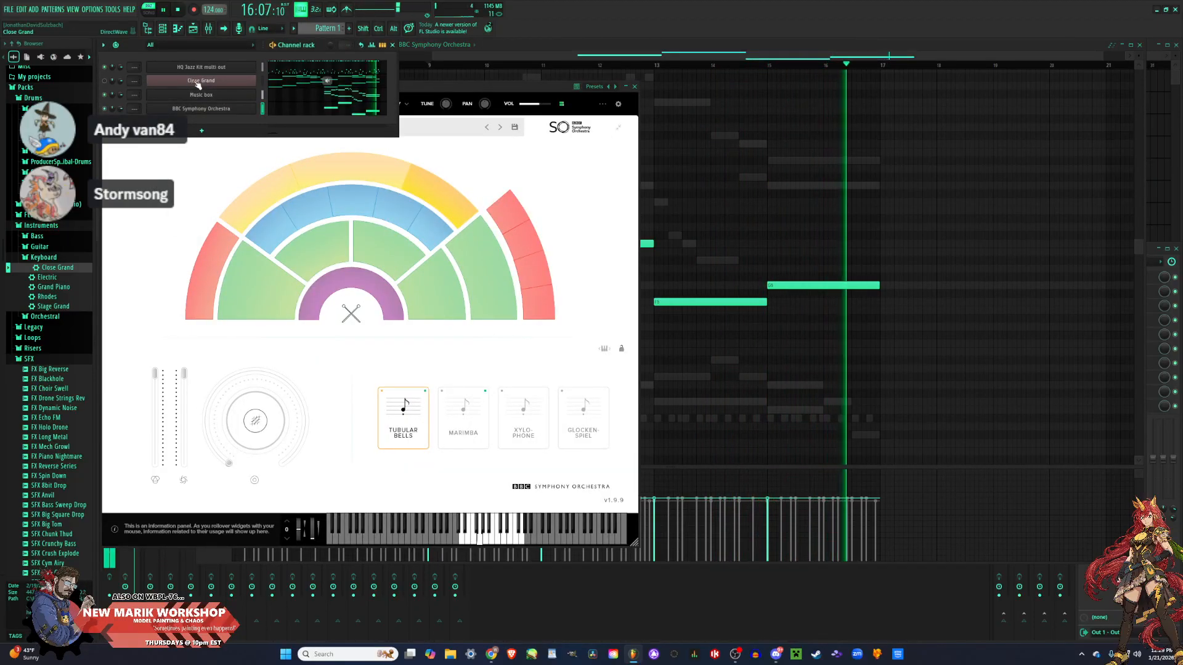
drag(884, 68, 450, 73)
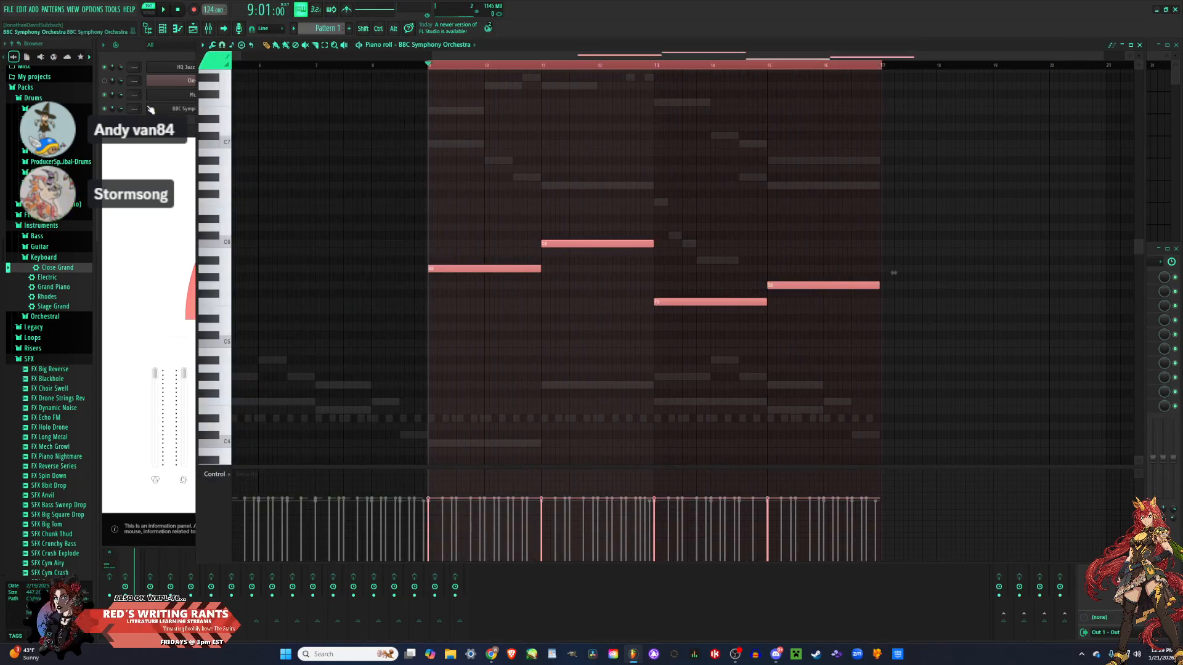
click(166, 52)
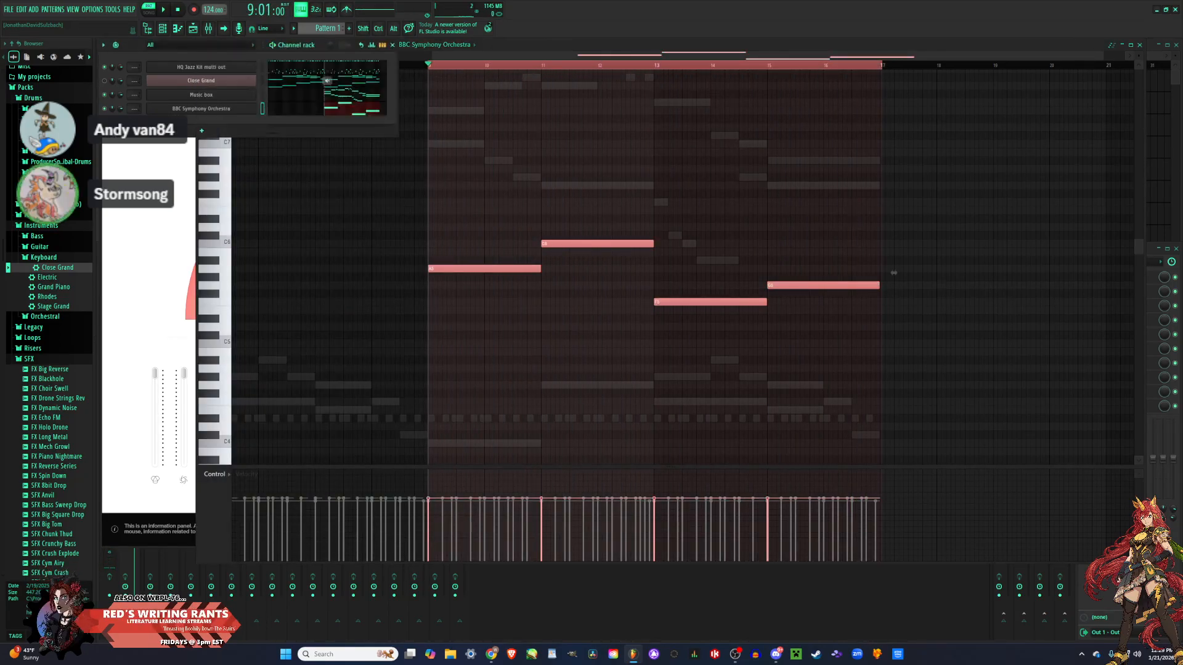
ctrl+click(575, 191)
click(148, 126)
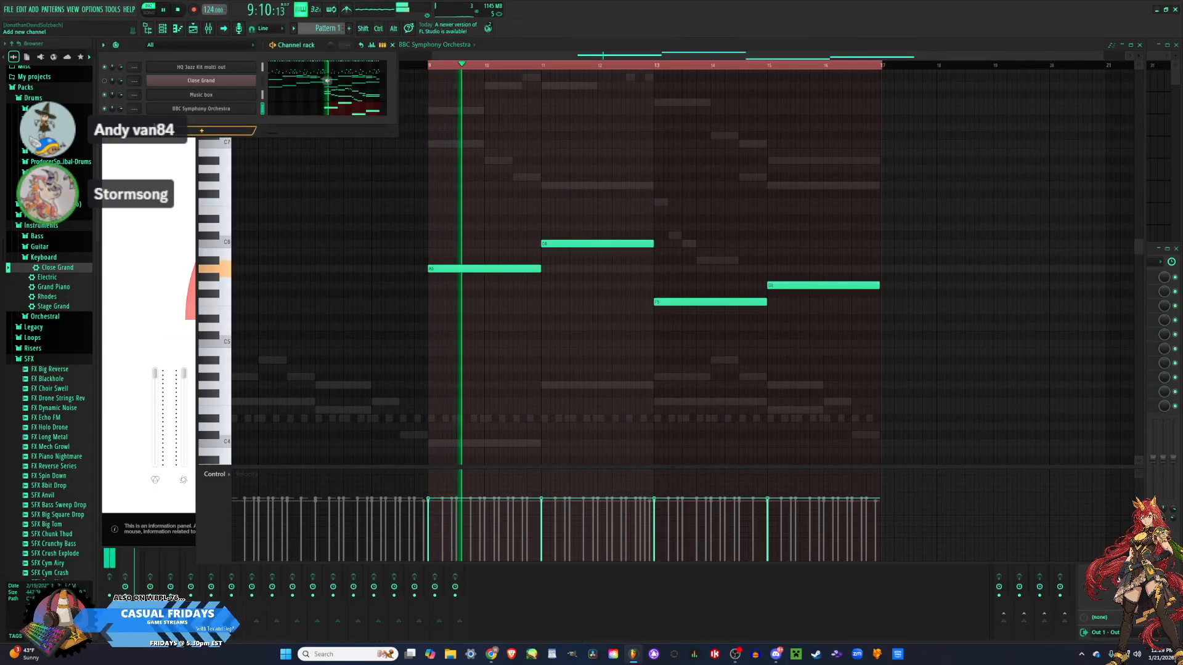
Clone the BBC Symphony Orchestra channel, keeping bars 9 through 16 as the looped range.
right_click(188, 111)
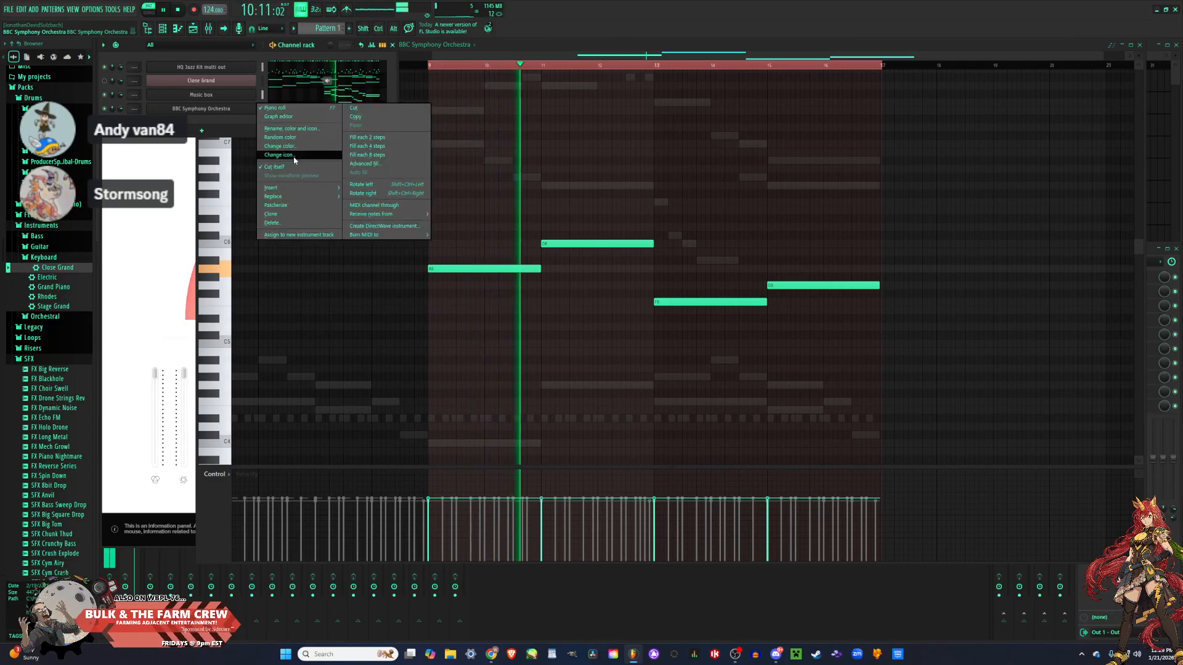
click(297, 215)
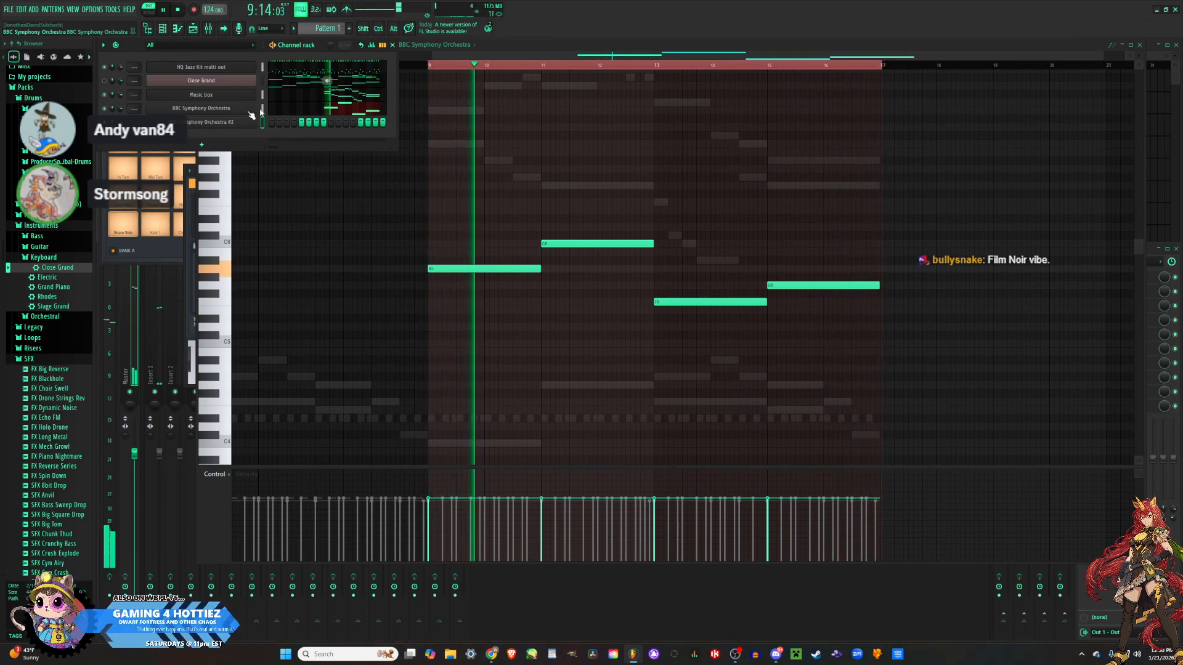
click(884, 67)
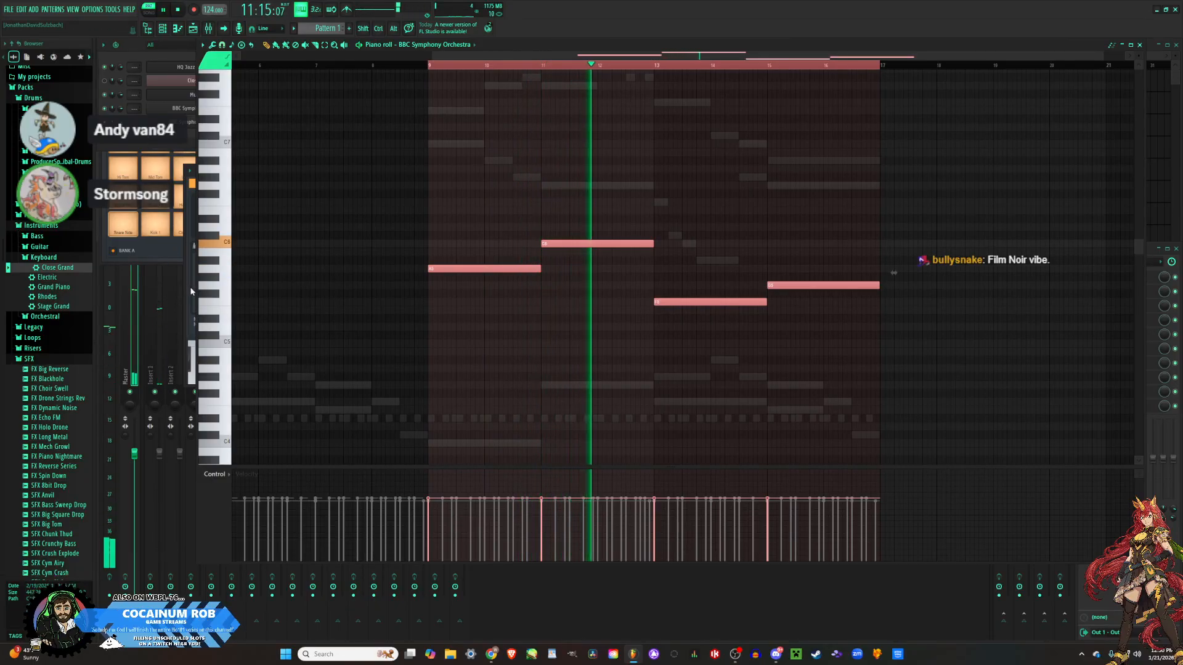
Try the Xylophone in the cloned orchestra channel, switch it to Marimba and close the instrument window.
click(185, 122)
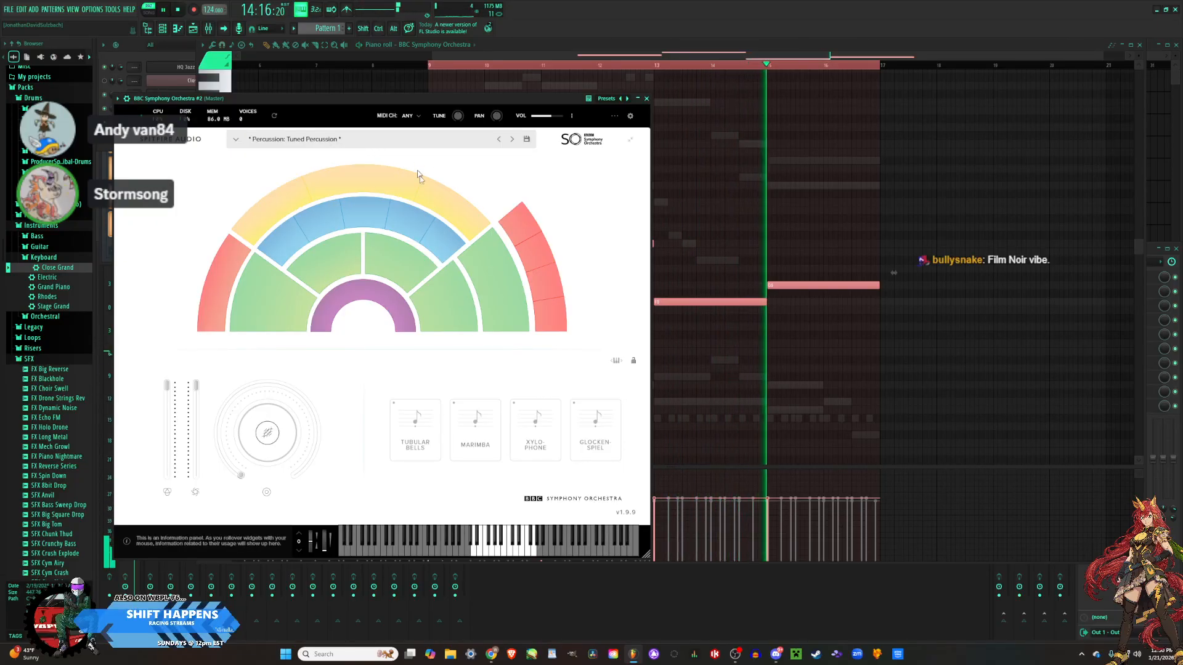
click(536, 432)
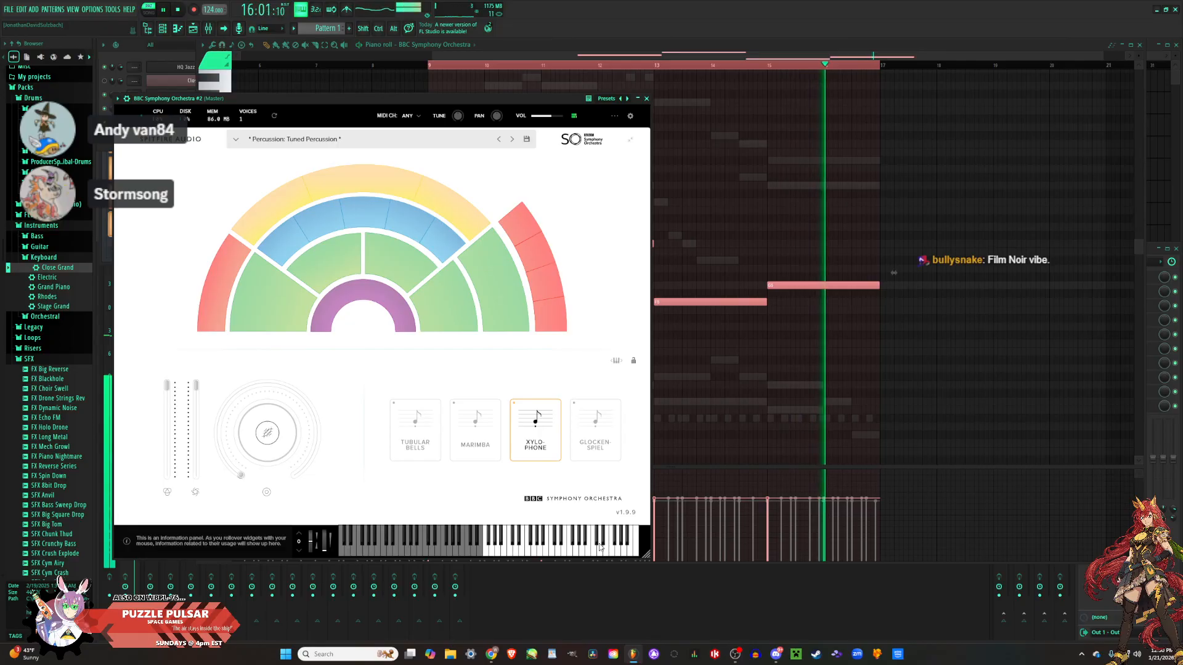
click(475, 431)
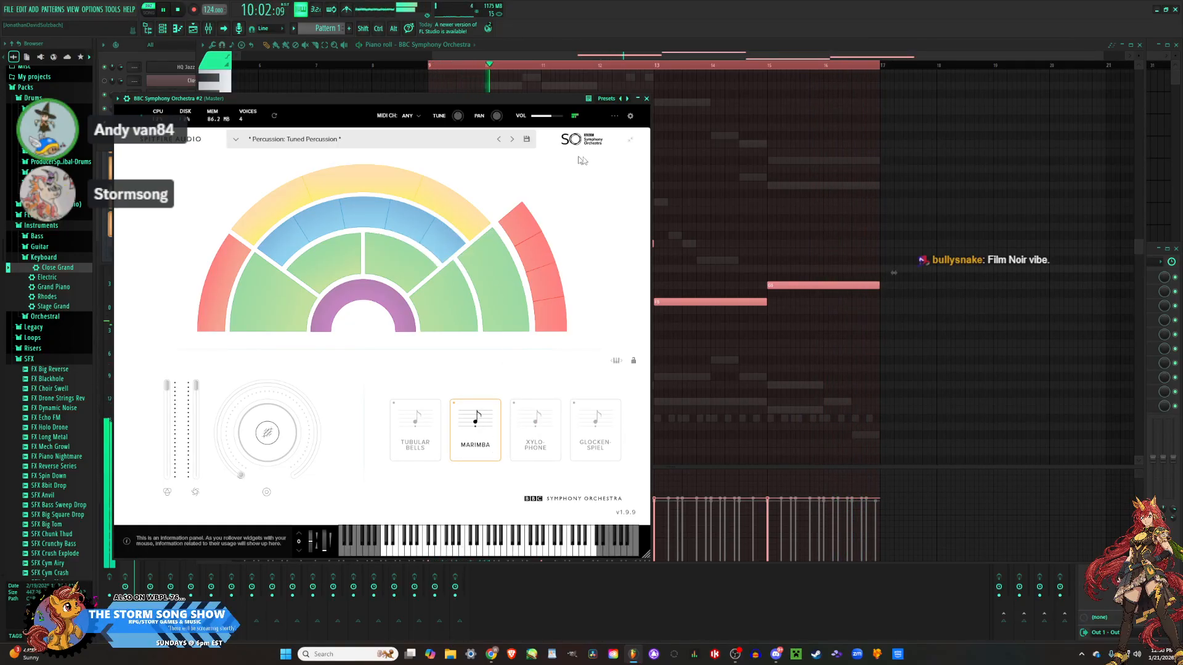
click(647, 98)
Open the marimba channel's piano roll and place a two-bar C4 at the start of bar 9.
right_click(257, 121)
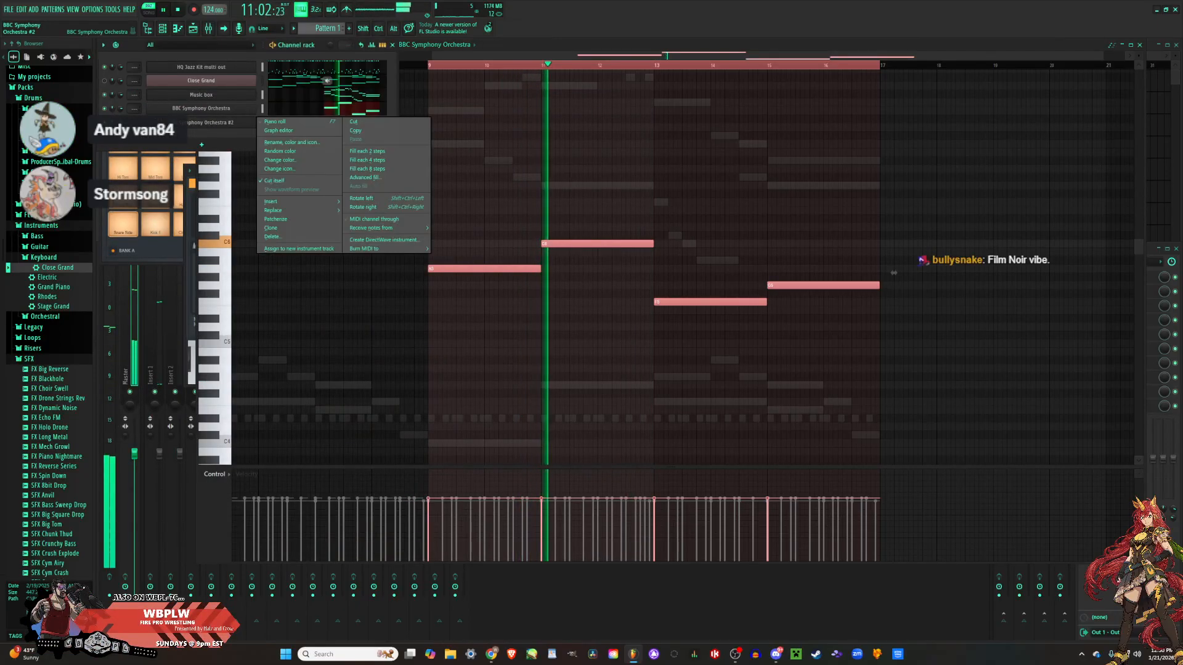
click(275, 121)
scroll(450, 307, up, 4)
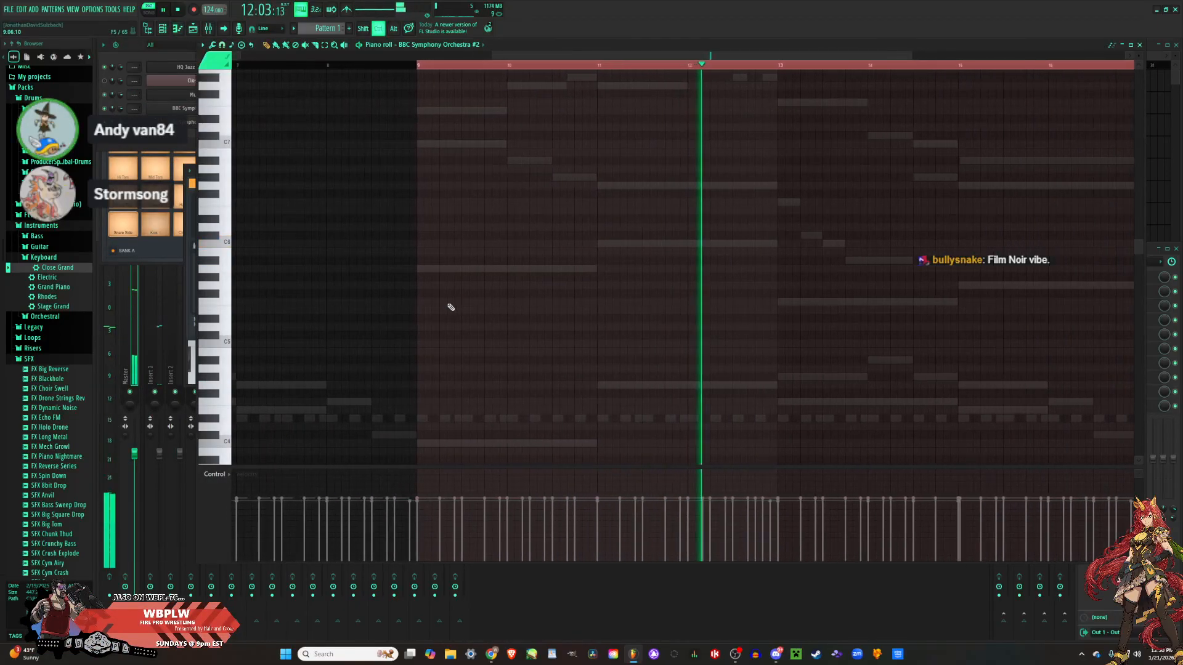
scroll(451, 306, down, 3)
click(431, 393)
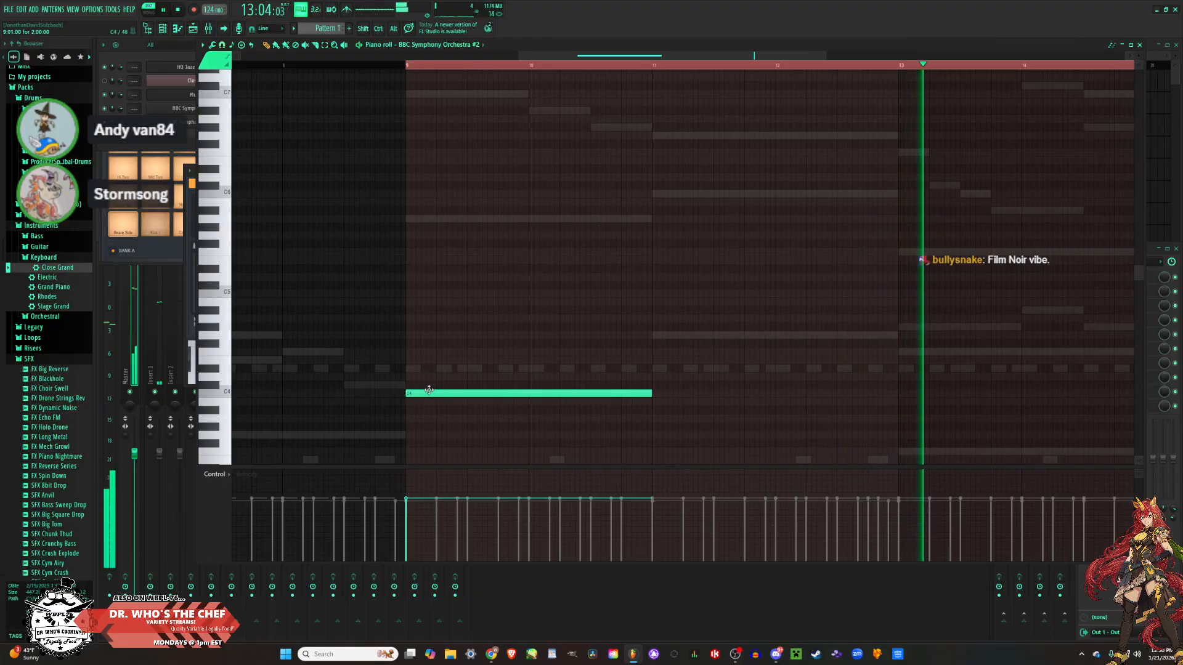
Raise the marimba note at bar 9 to A4, playing it back to compare the pitch.
key(space)
key(space)
key(space)
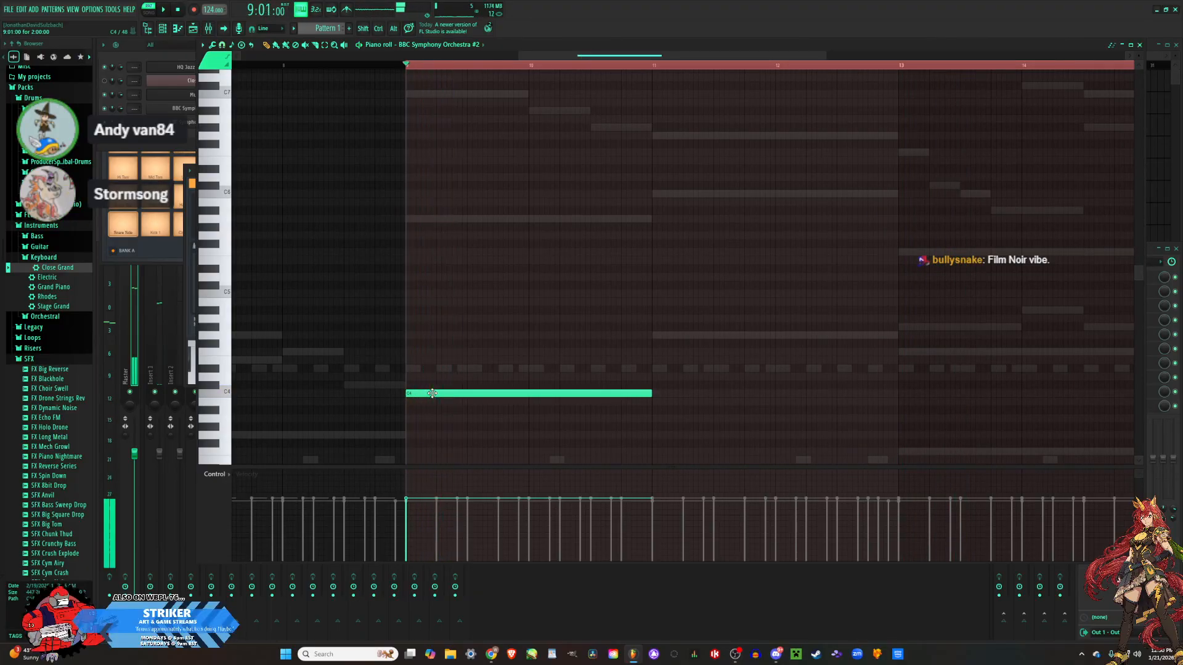
key(space)
key(space)
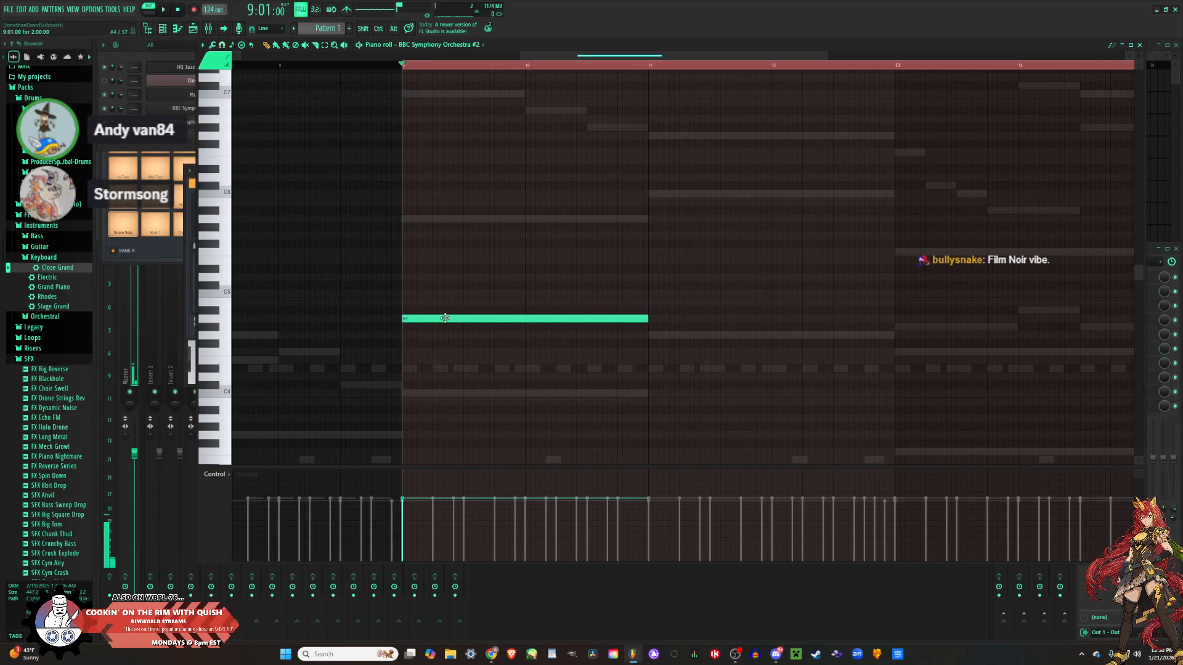
Shorten the marimba's A4 to half a bar, auditioning the lengths against the backing.
key(space)
key(space)
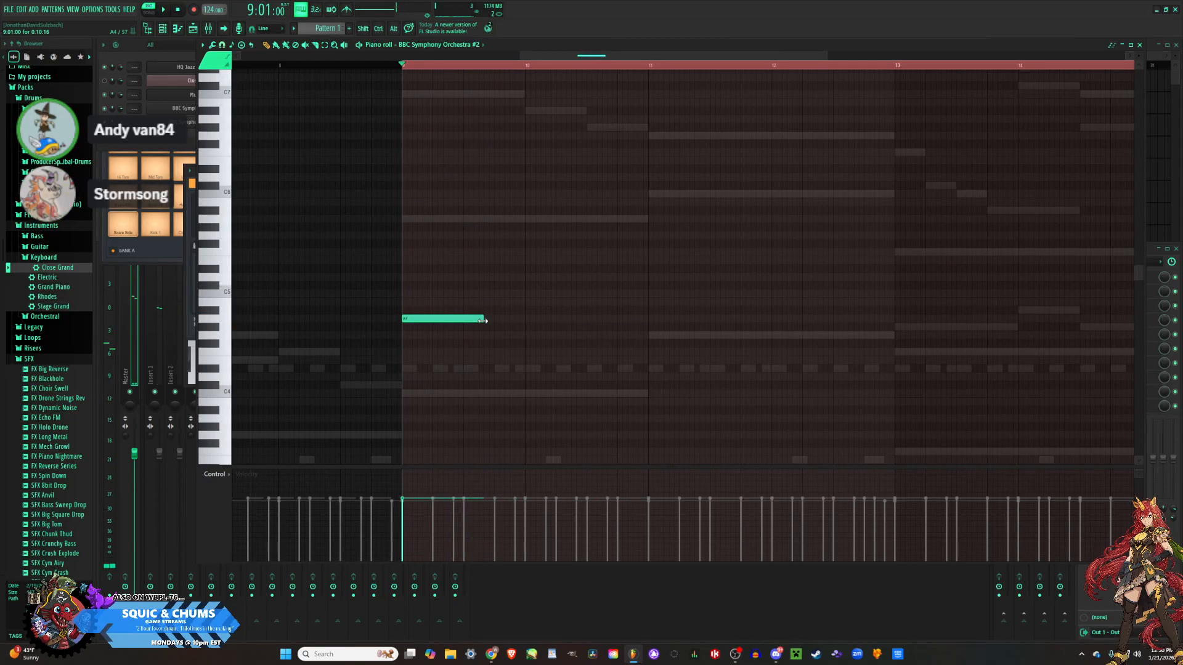
drag(482, 319, 487, 321)
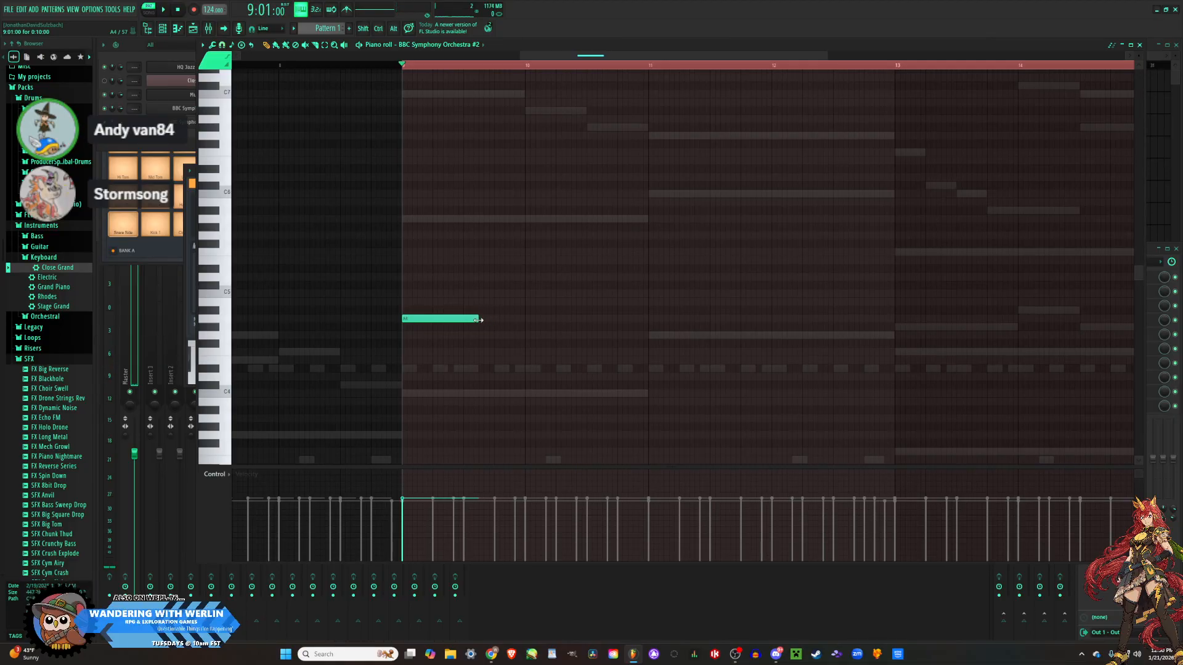
key(space)
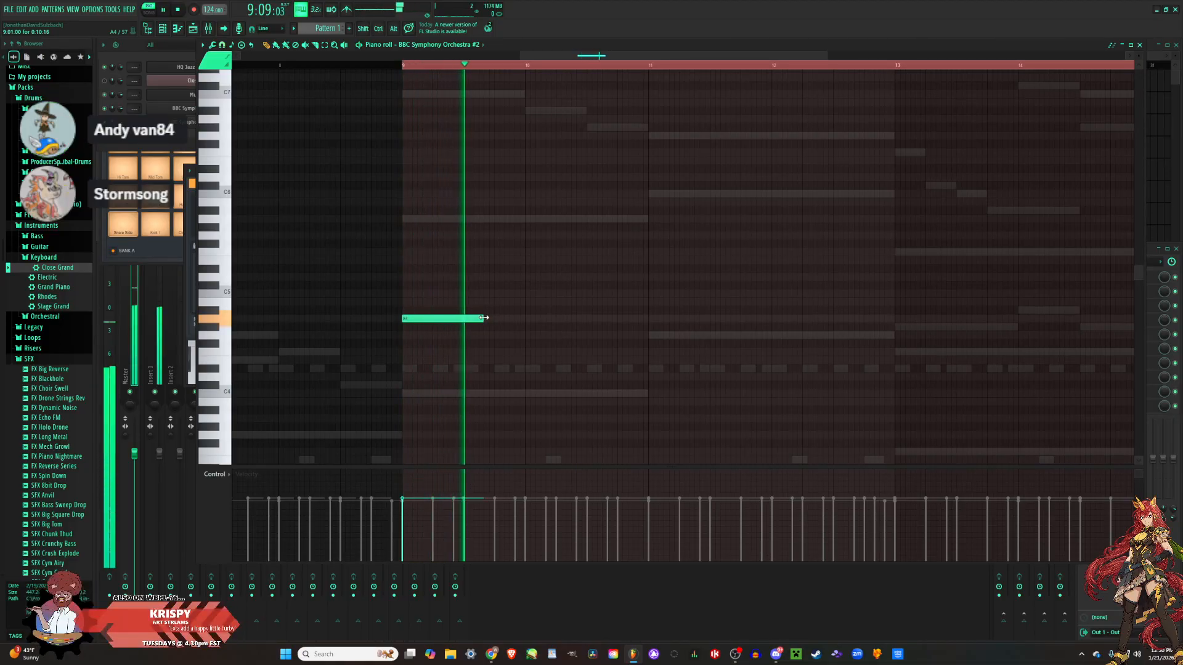
key(space)
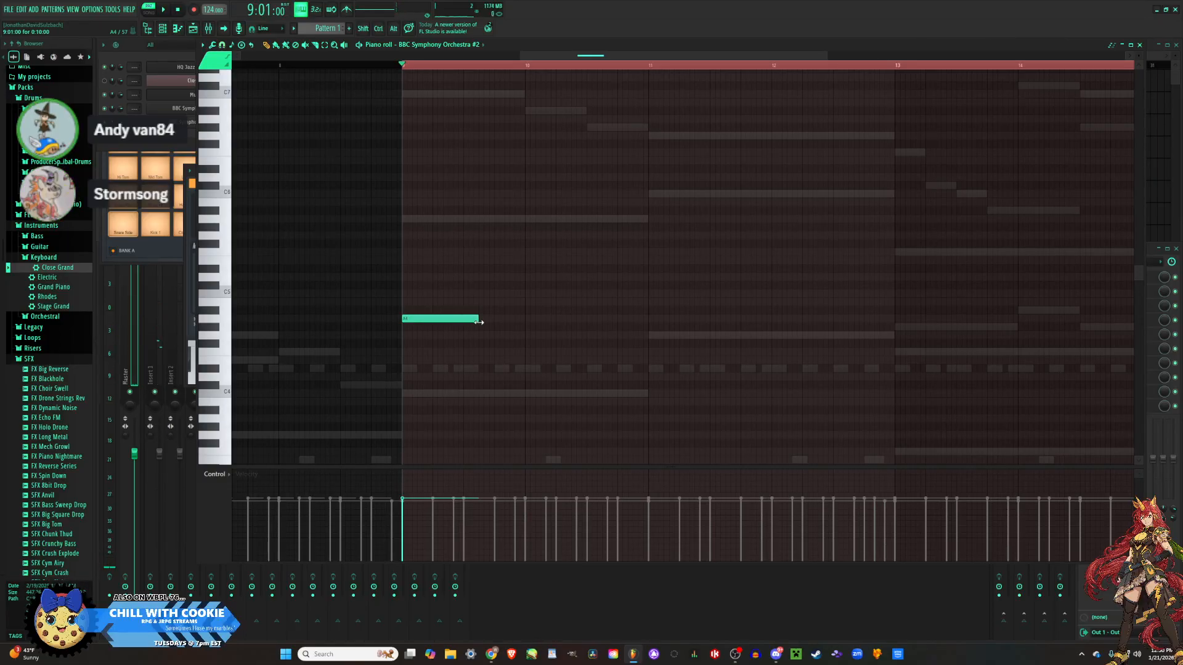
key(space)
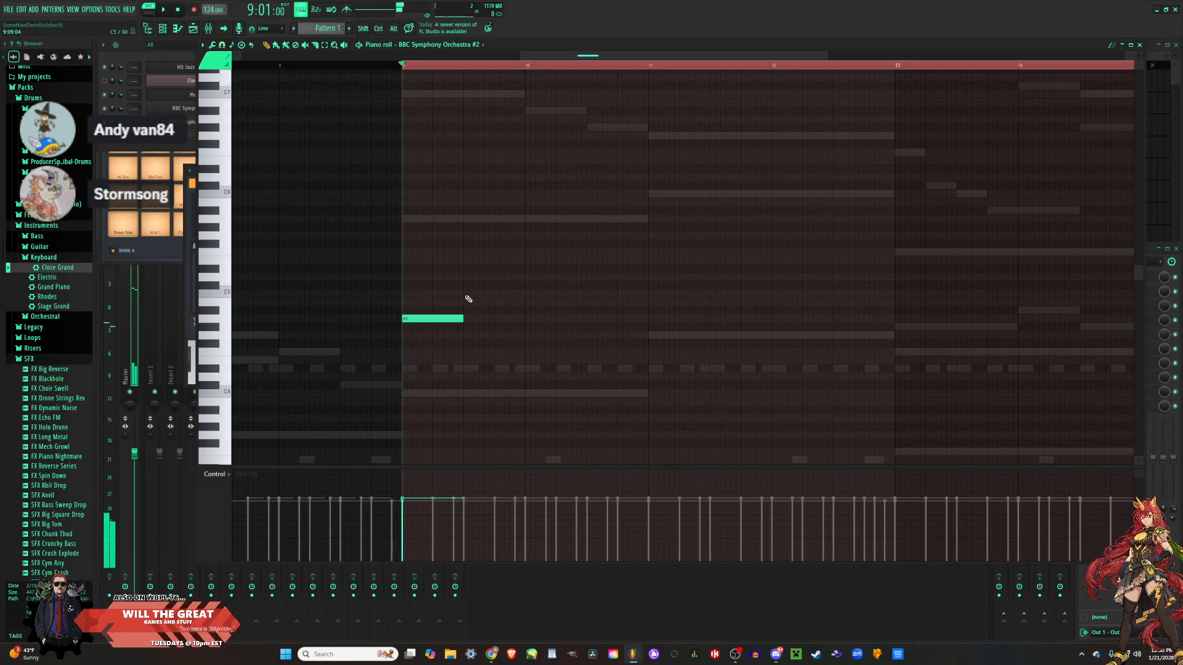
Add a half-bar C5 in the middle of bar 9 and an E5 at the start of bar 10.
key(space)
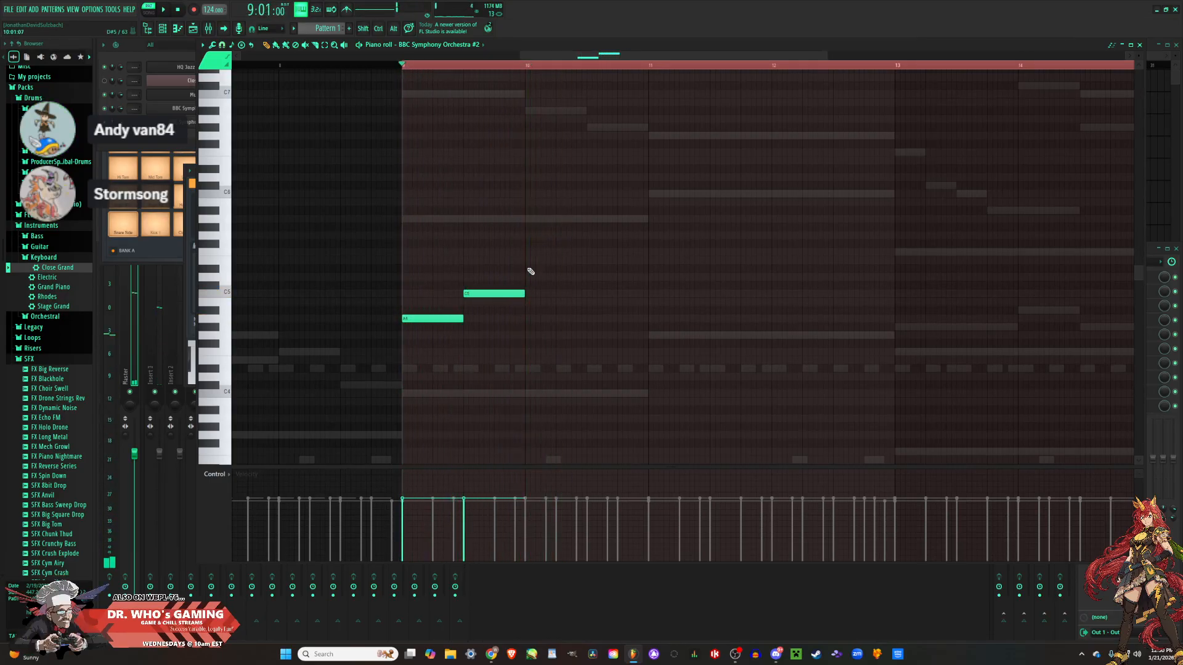
drag(524, 257, 528, 258)
key(space)
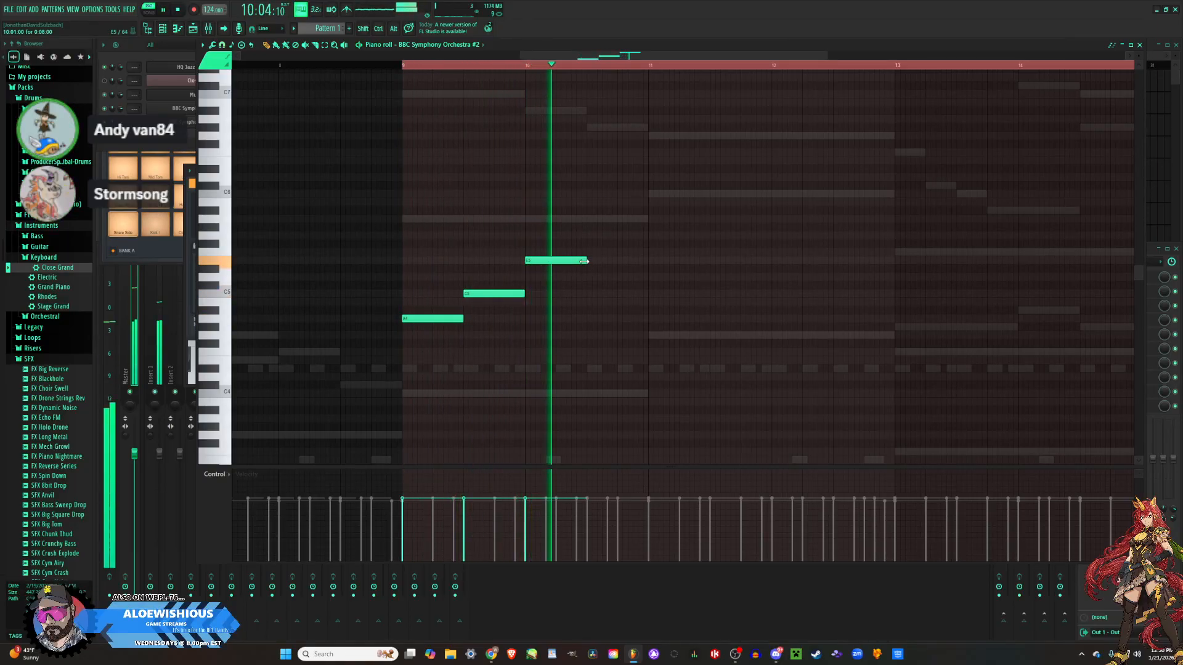
key(space)
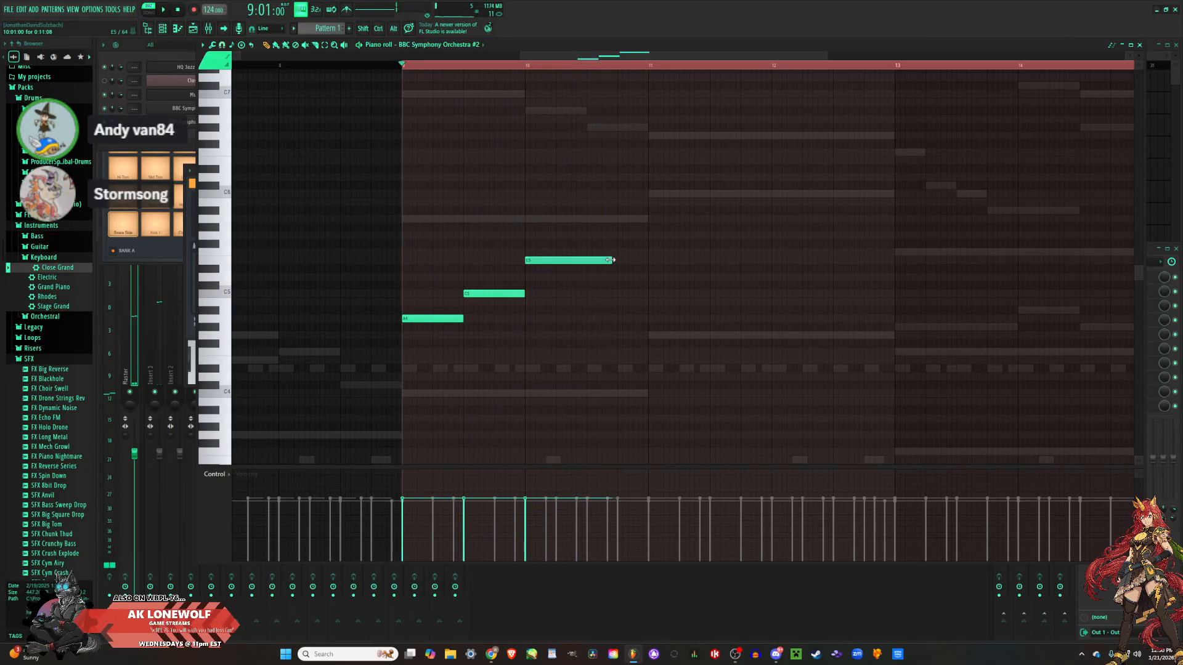
Set the marimba's E5 to about two-thirds of a bar and add a D5 of equal length directly after it.
drag(604, 259, 599, 259)
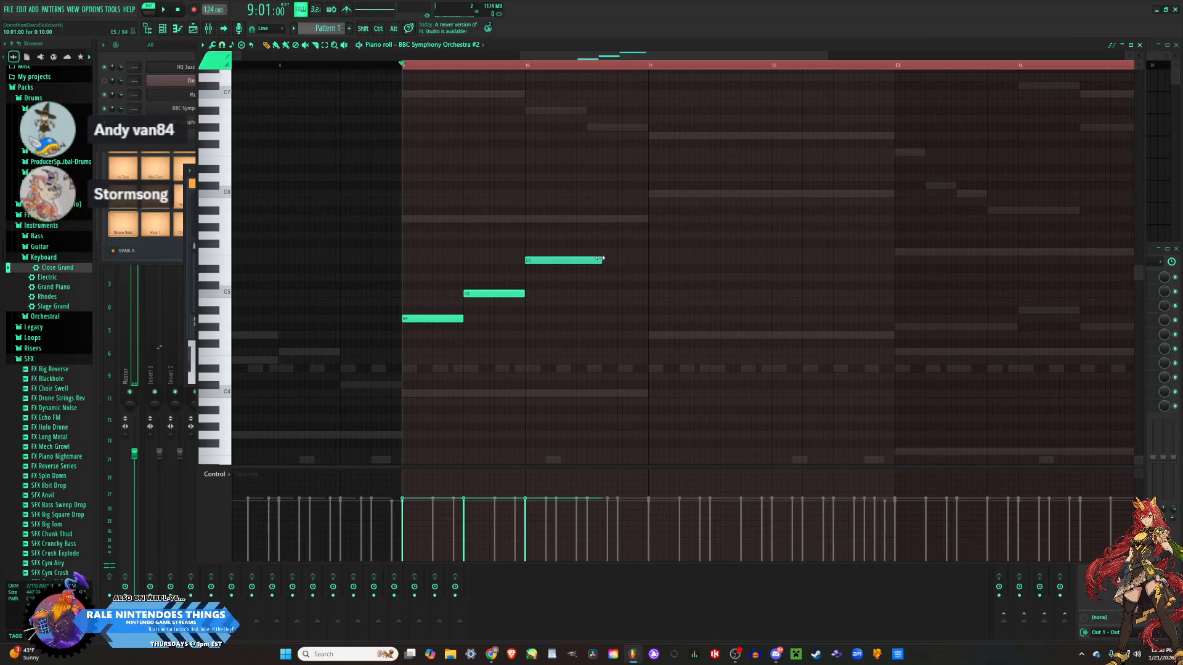
key(space)
click(626, 277)
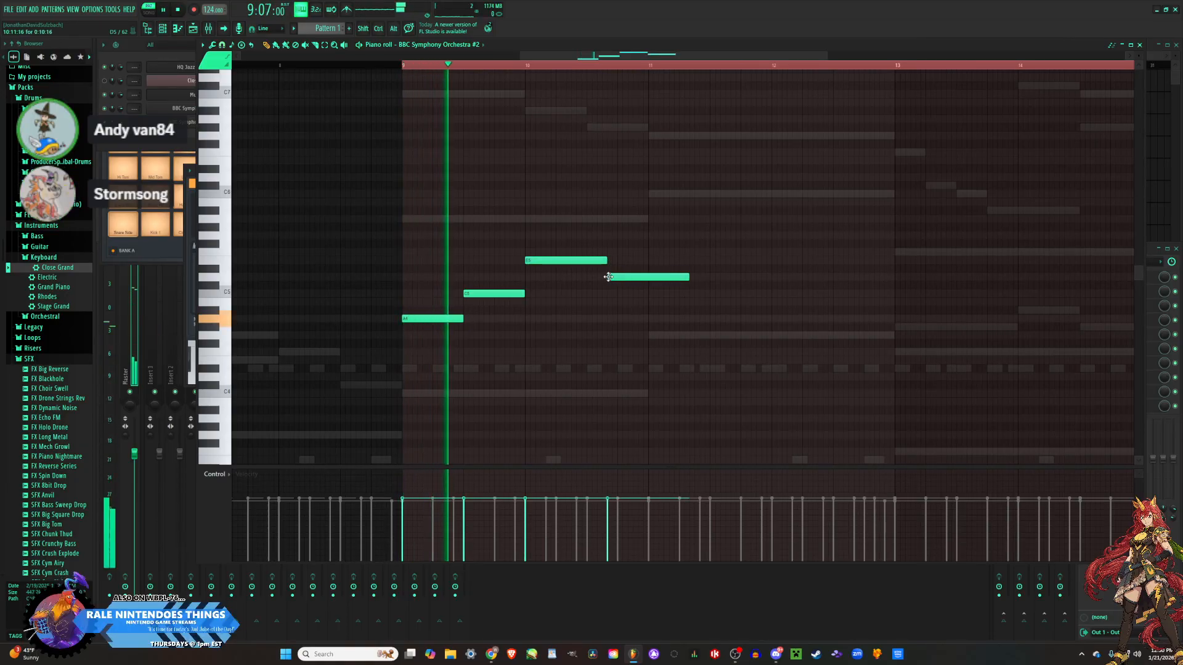
Move the marimba's D5 in bar 10 down to C5 and end it at the start of bar 11.
drag(627, 277, 627, 293)
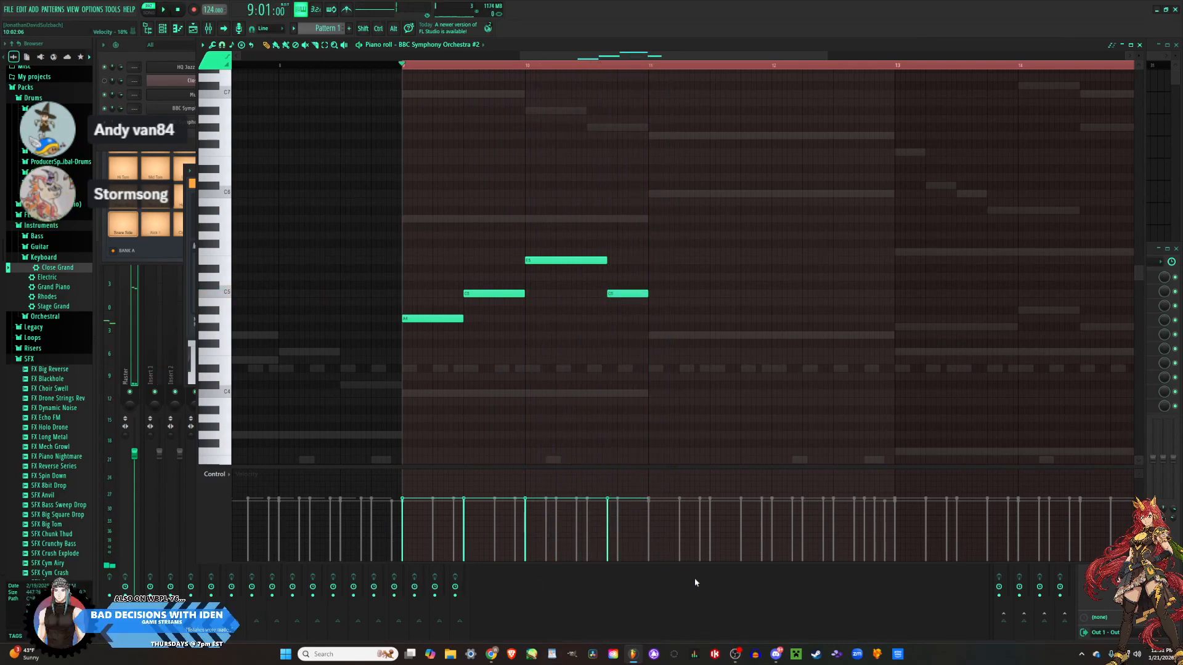
Show the mixer and channel rack and lower Insert 1's volume to 81% (-4.5 dB).
key(F9)
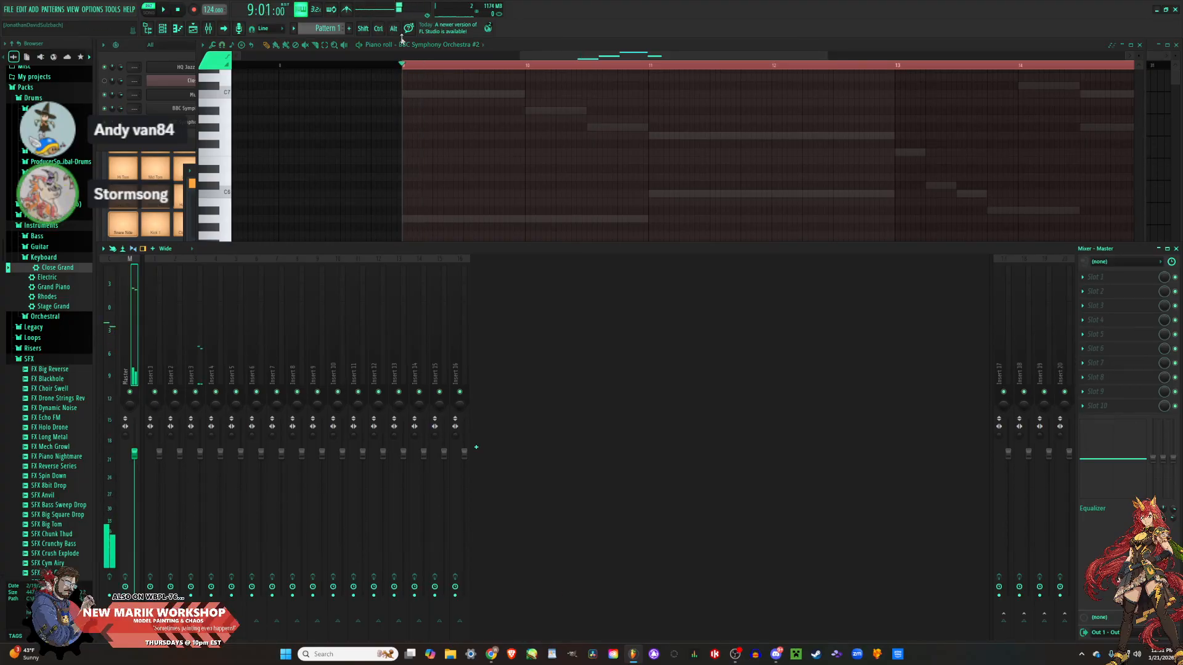
key(F6)
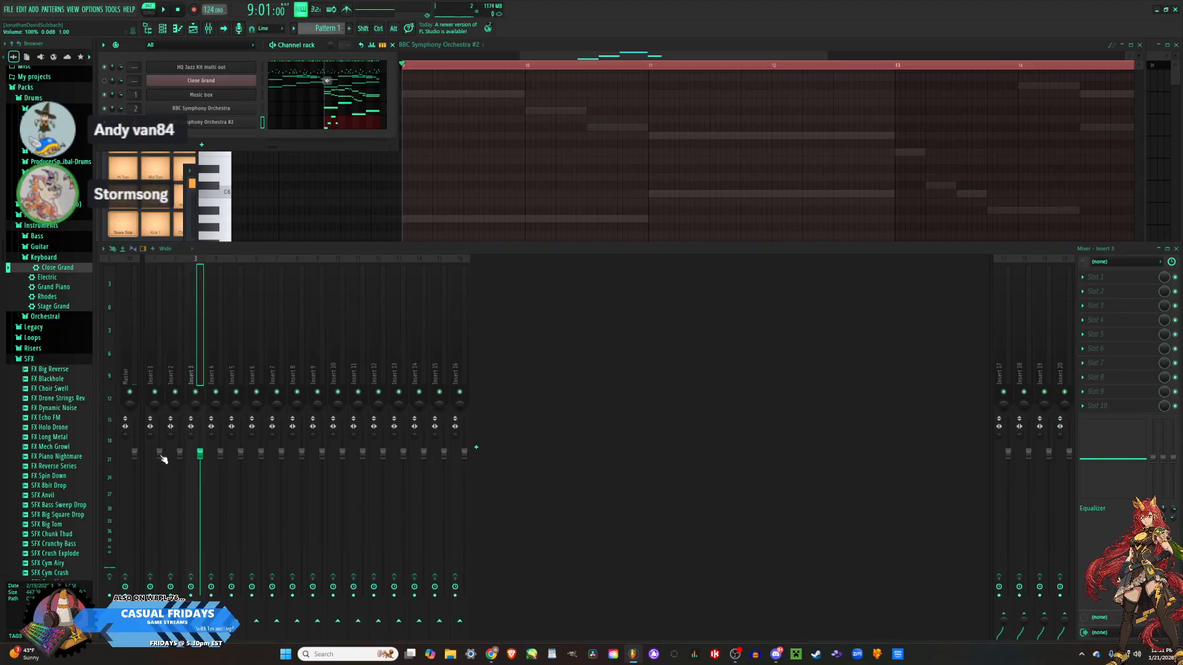
scroll(159, 457, down, 1)
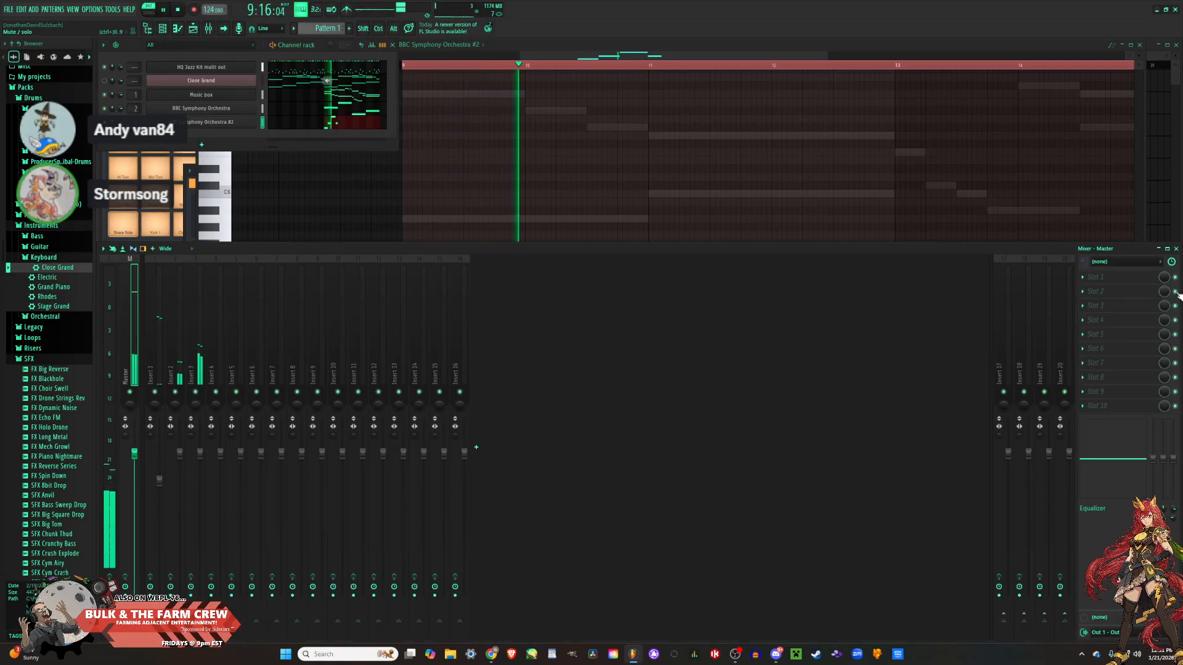
Load the TR5 Classic Comp into the master's first effect slot with the Mastering Tube 2 preset, and stop playback.
click(1095, 278)
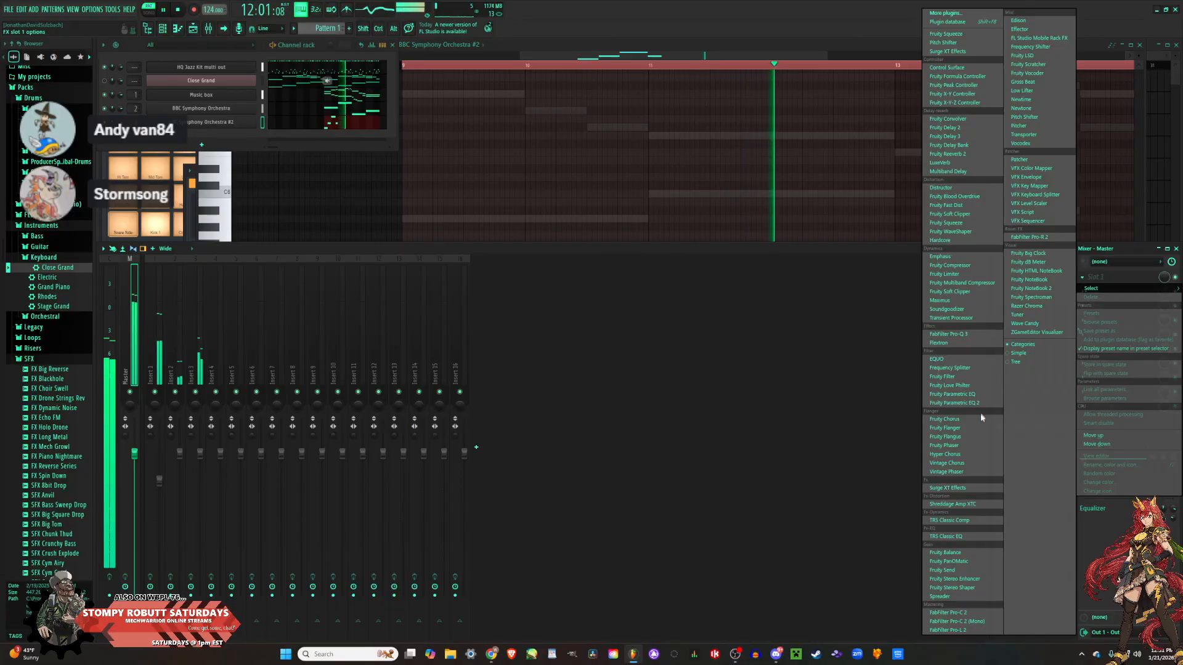
click(961, 521)
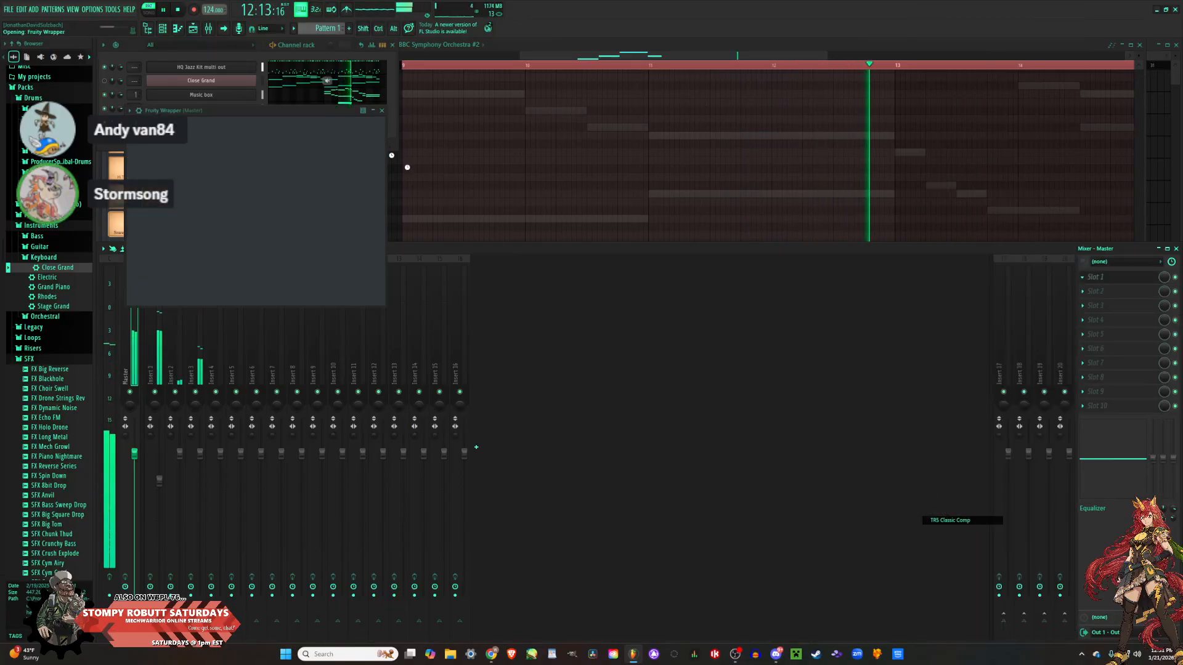
click(205, 128)
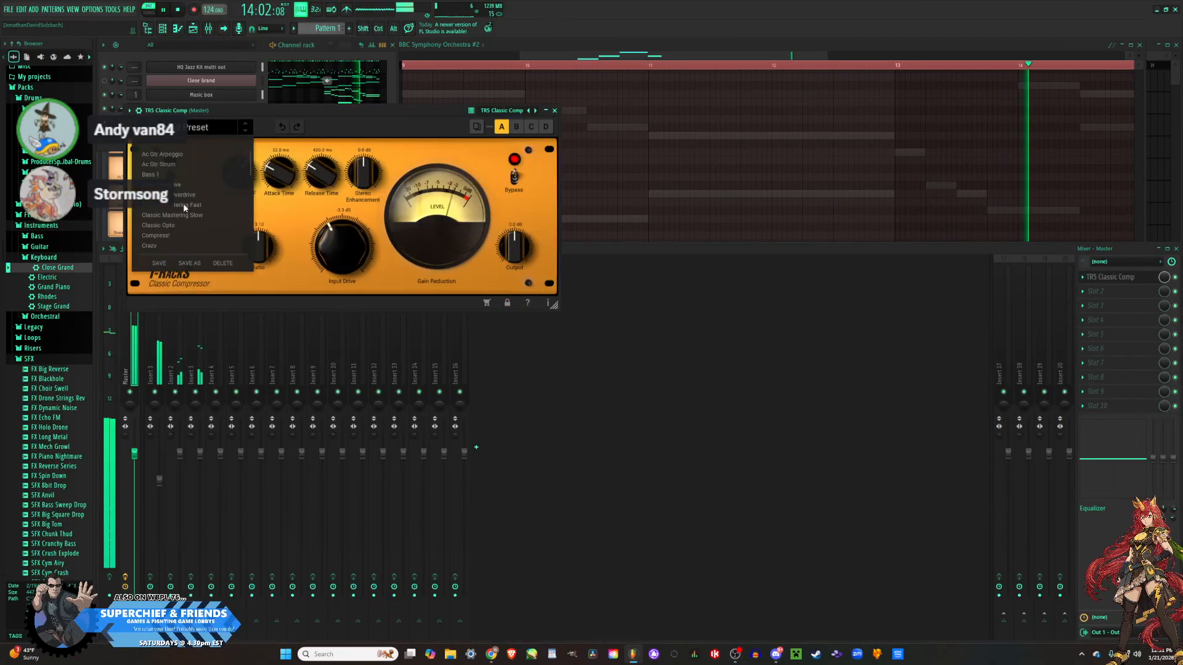
click(177, 185)
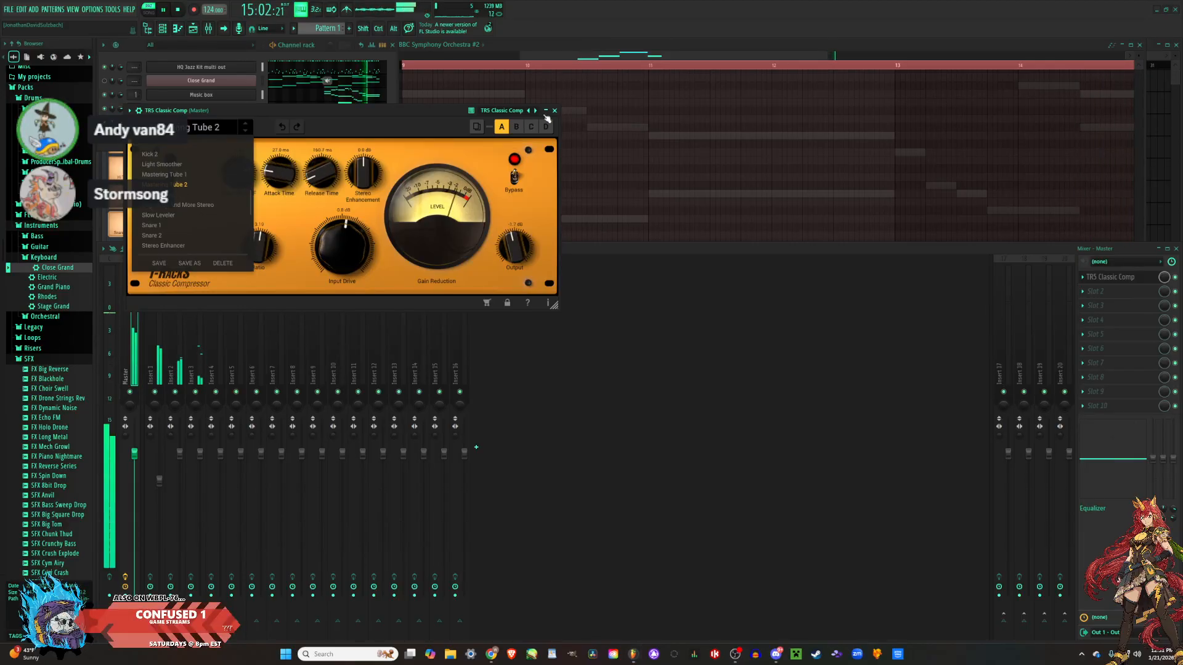
click(555, 110)
key(space)
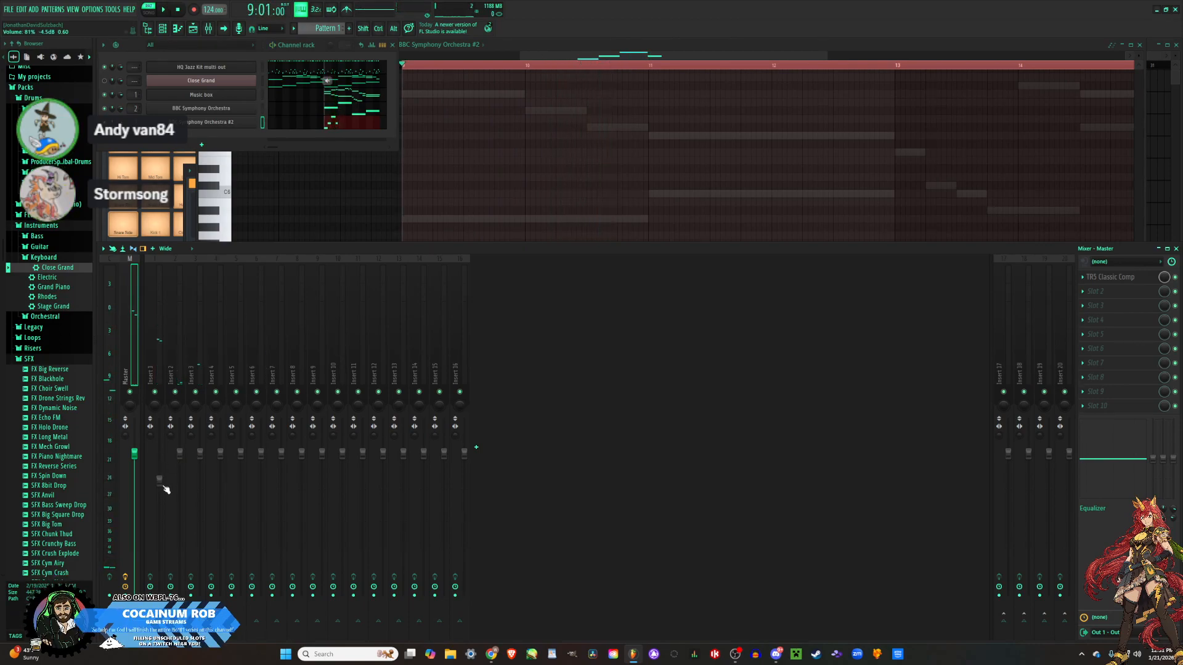
Lower Insert 1's volume further and fine-tune Insert 2's level against the playing track.
scroll(163, 489, down, 3)
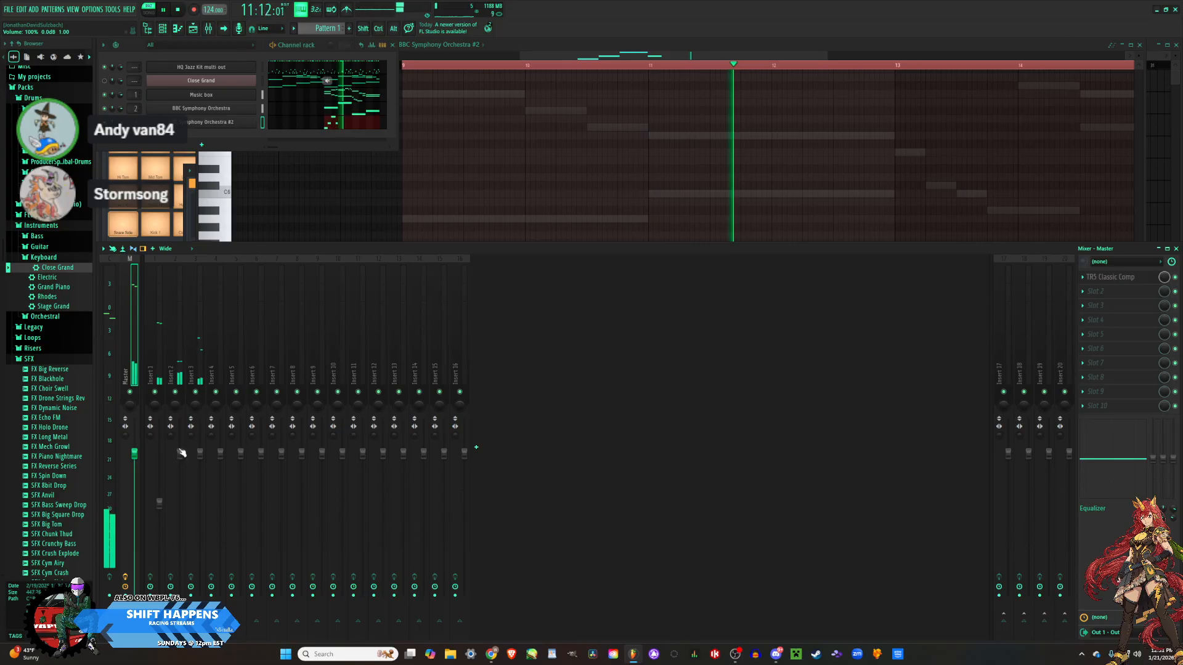
drag(179, 453, 179, 461)
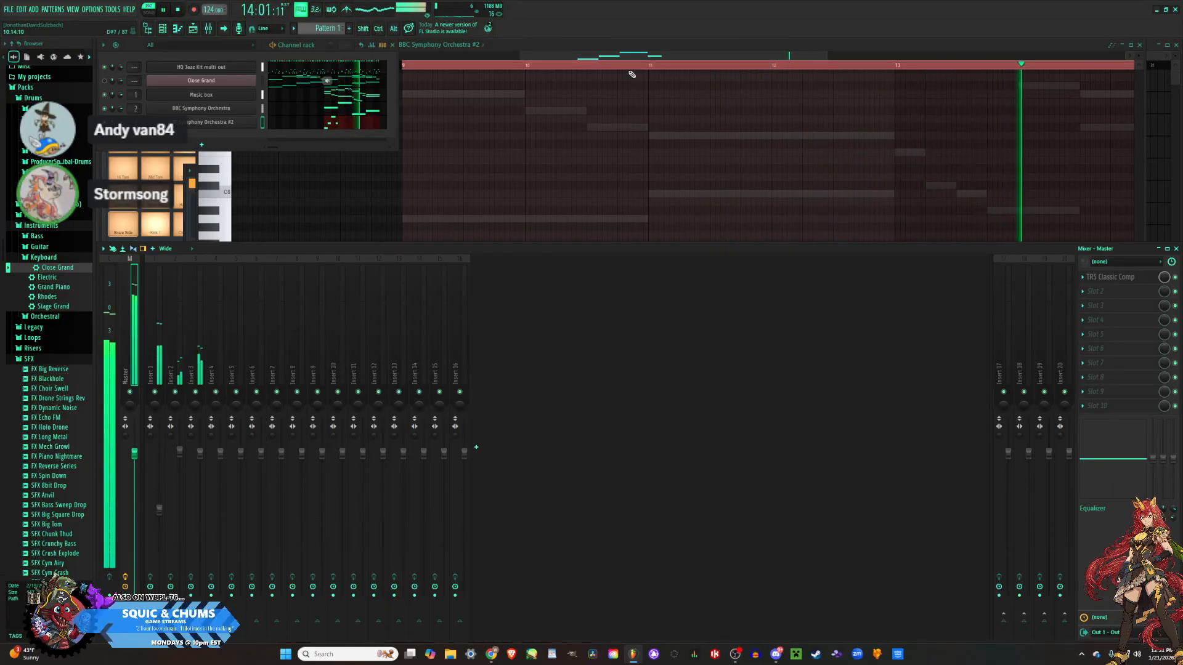
Add a half-bar E5 at bar 11 and a half-bar G5 directly after it to the marimba line, playing them back.
click(639, 43)
scroll(441, 200, down, 4)
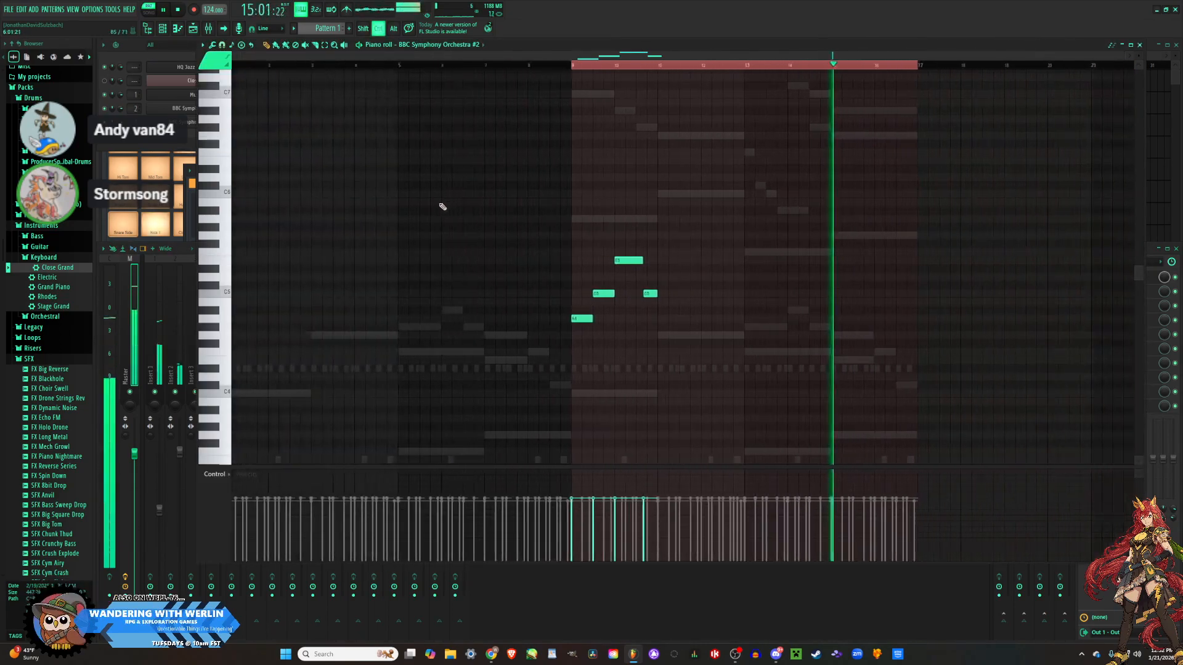
scroll(843, 301, up, 4)
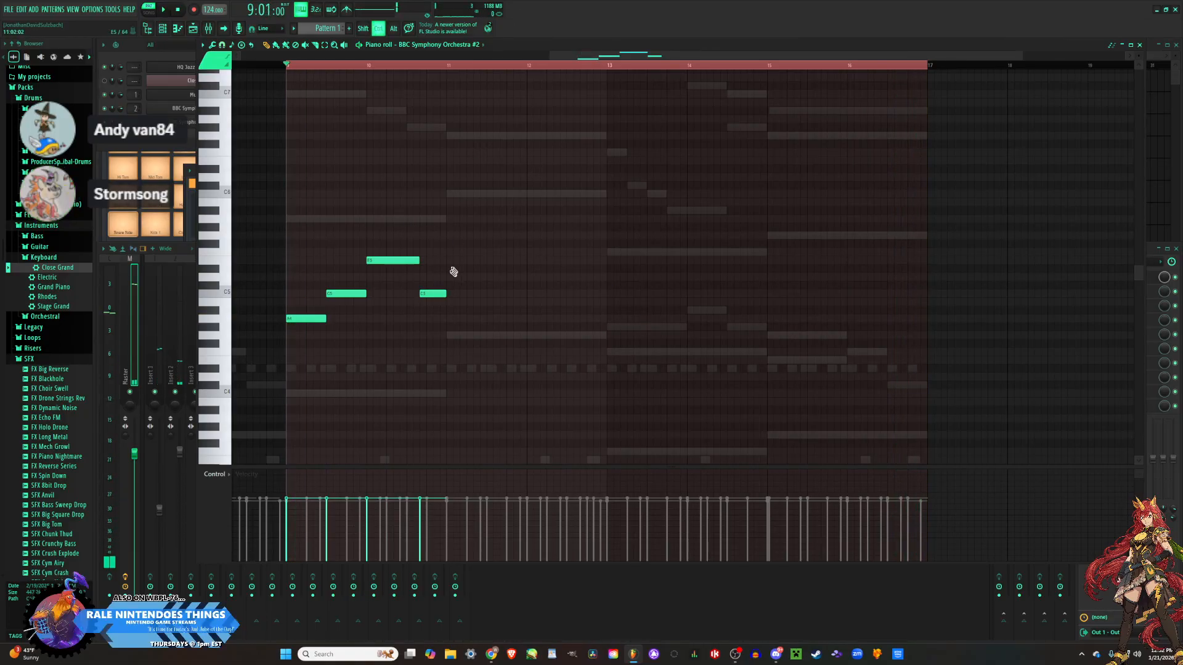
scroll(447, 296, up, 2)
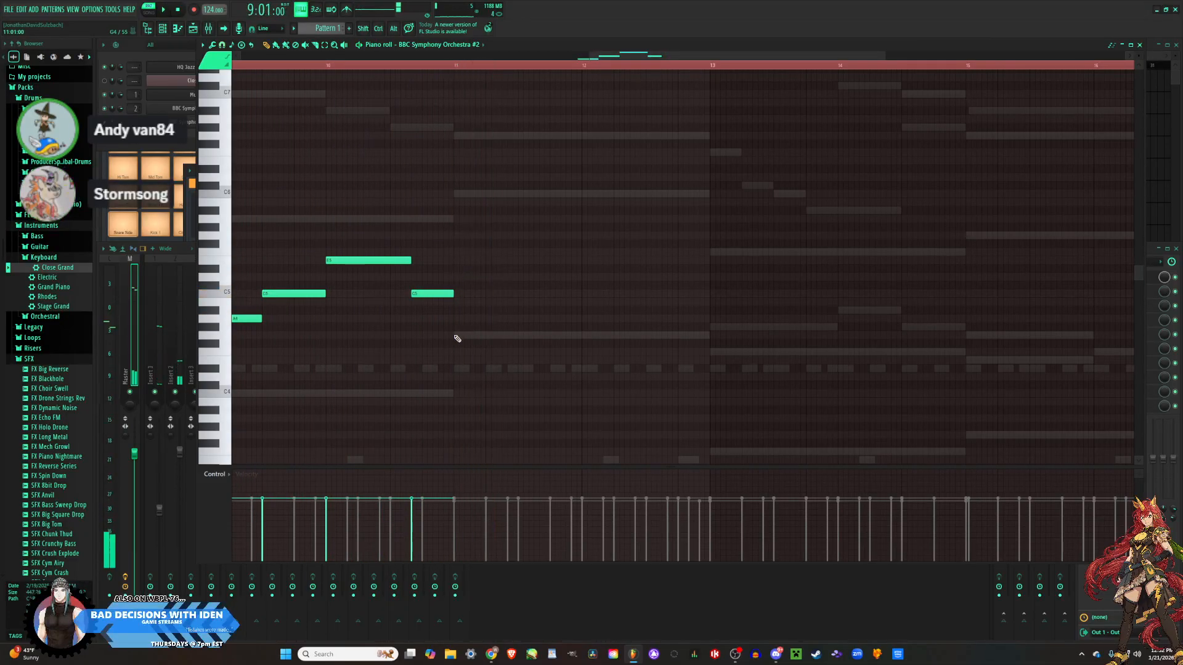
click(526, 236)
key(space)
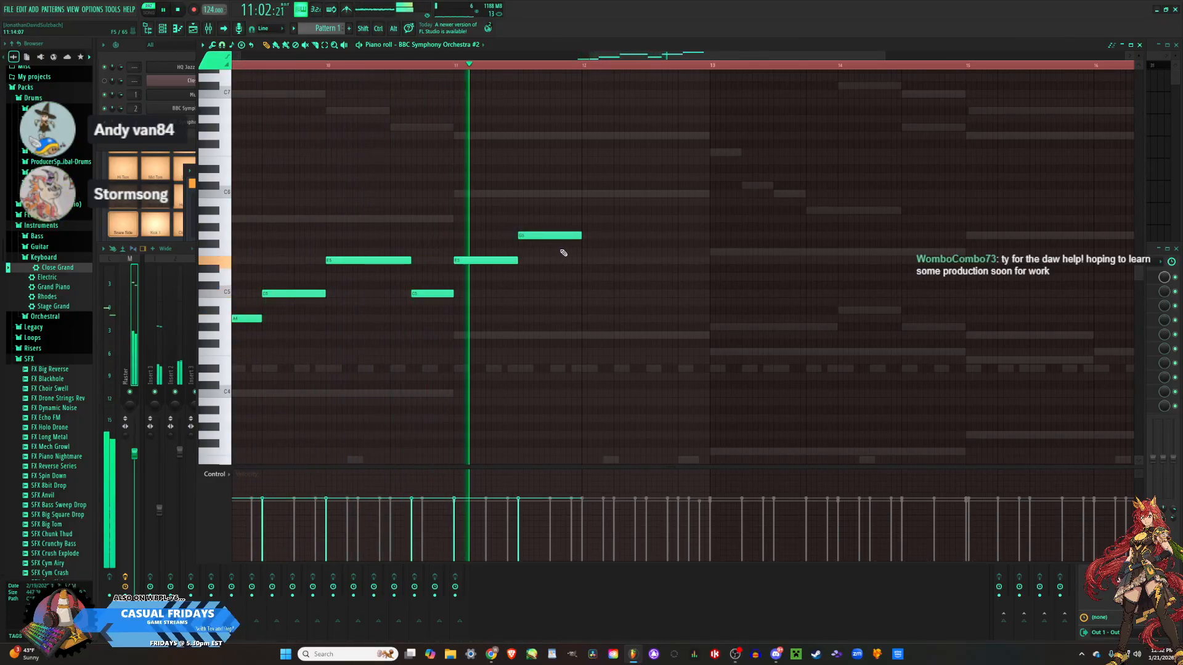
key(space)
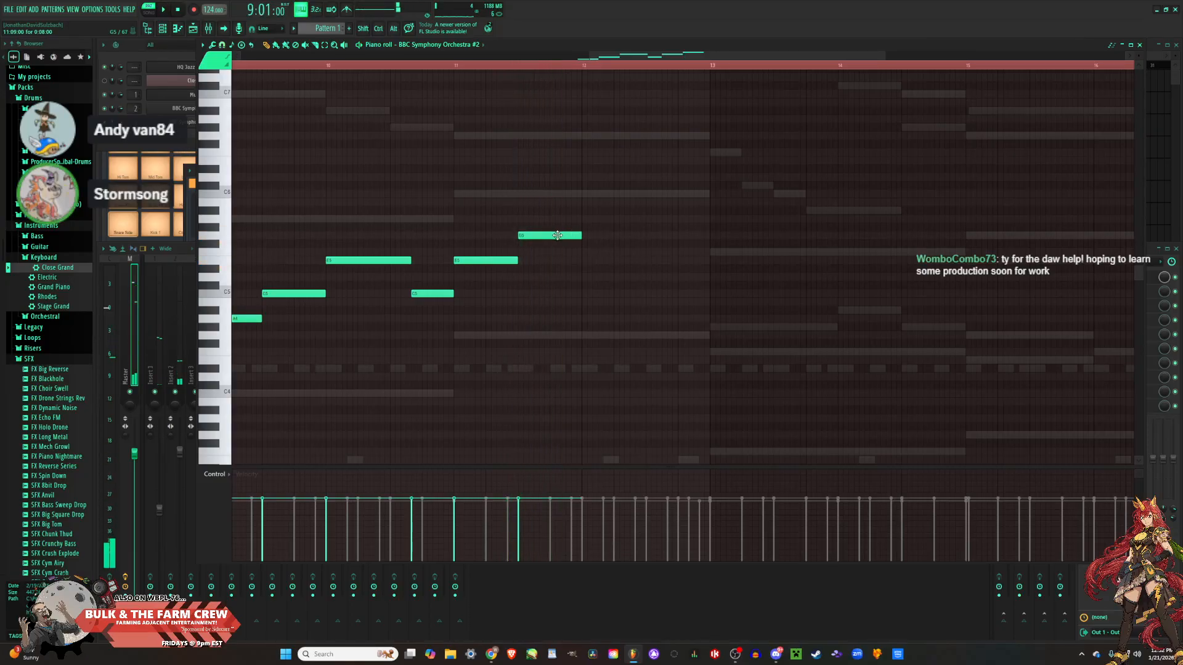
Extend the marimba's E5 at bar 11 to a full bar and place the G5 at bar 12, lengthened to one bar.
drag(614, 232, 620, 230)
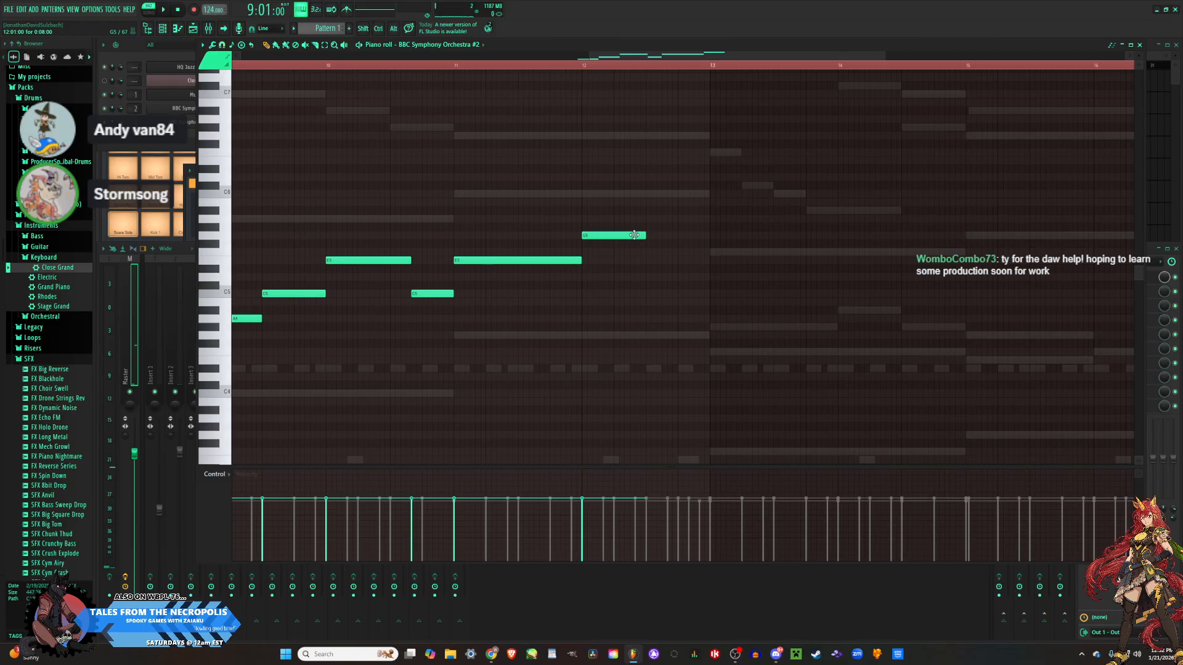
key(space)
drag(645, 235, 711, 233)
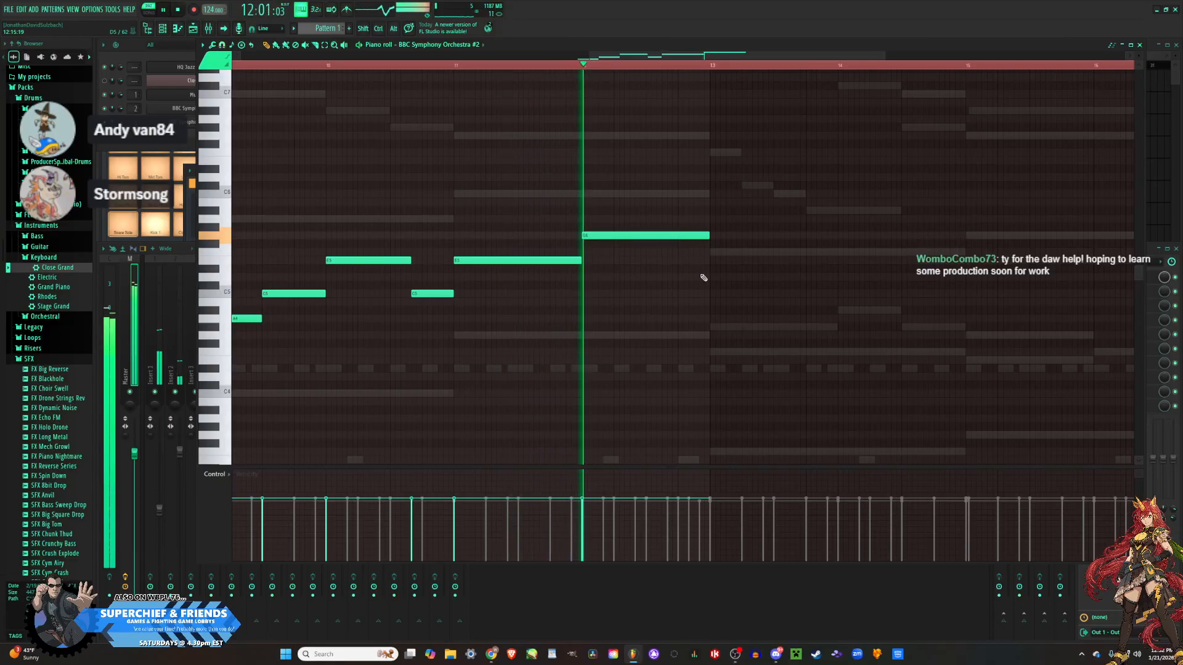
Shorten the G5 at bar 12 to half a bar, add half-bar E5 and F5 notes after it, and audition the line.
key(space)
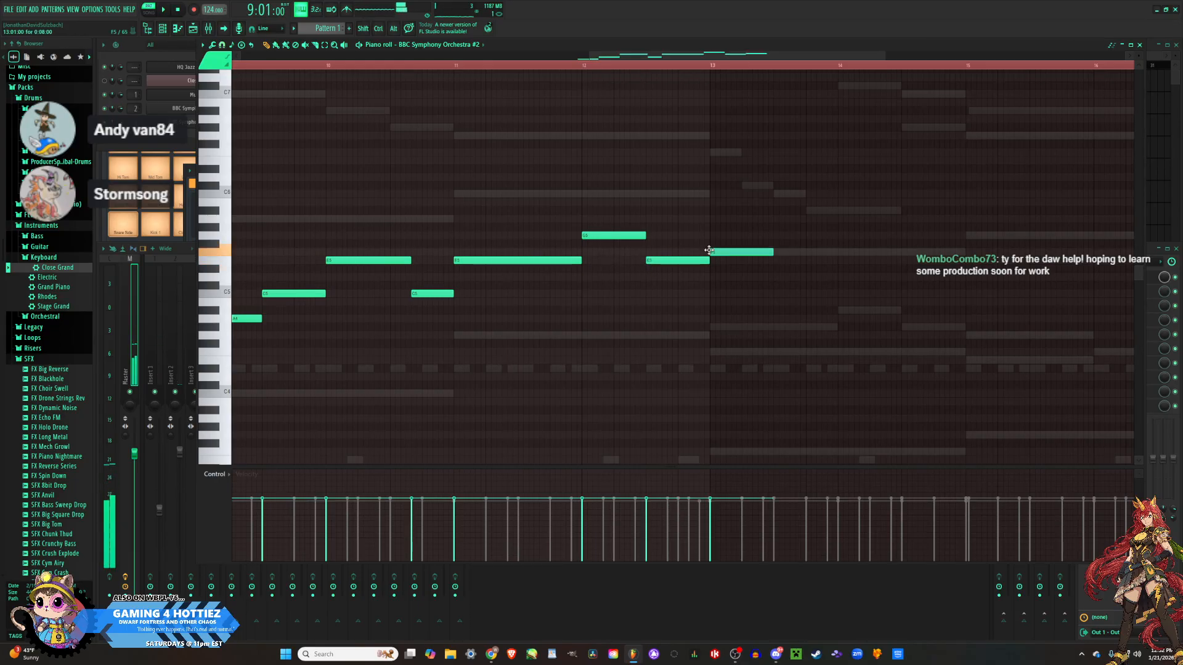
scroll(762, 262, up, 3)
key(space)
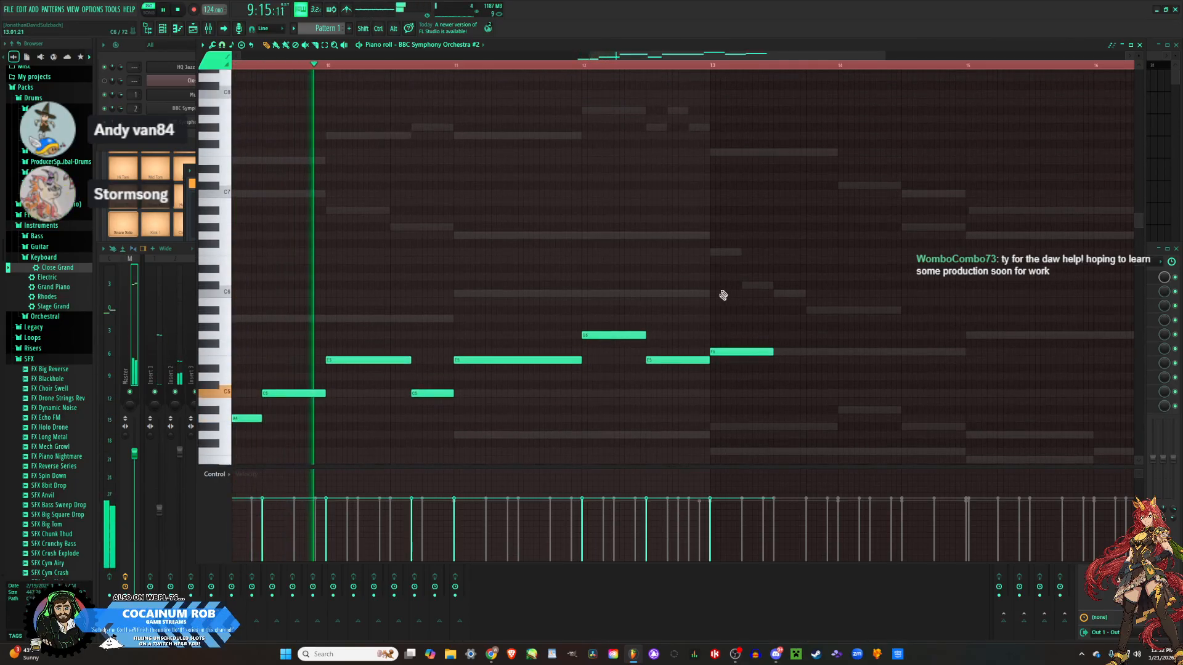
click(716, 254)
right_click(742, 254)
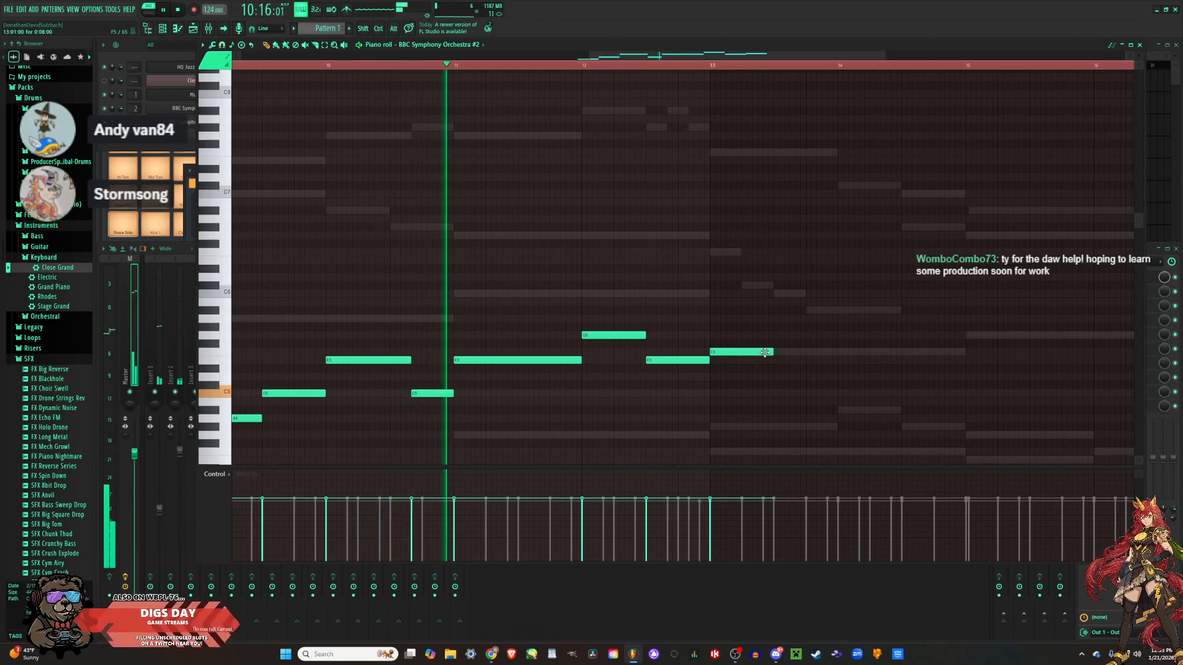
scroll(774, 342, down, 4)
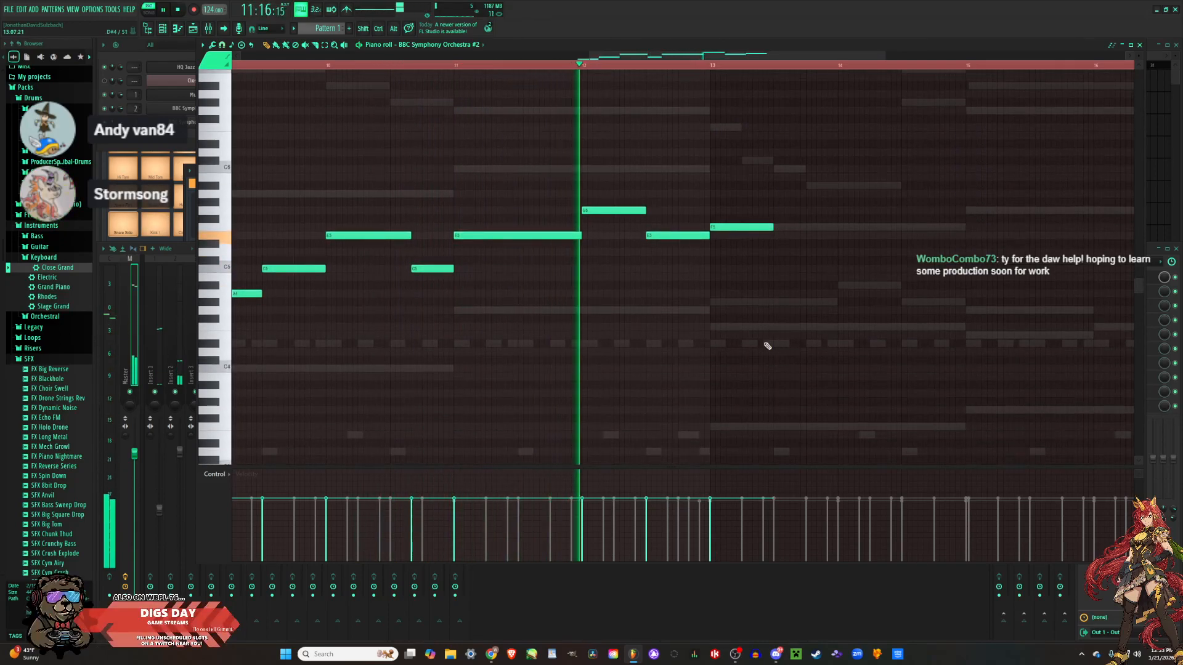
scroll(749, 341, up, 2)
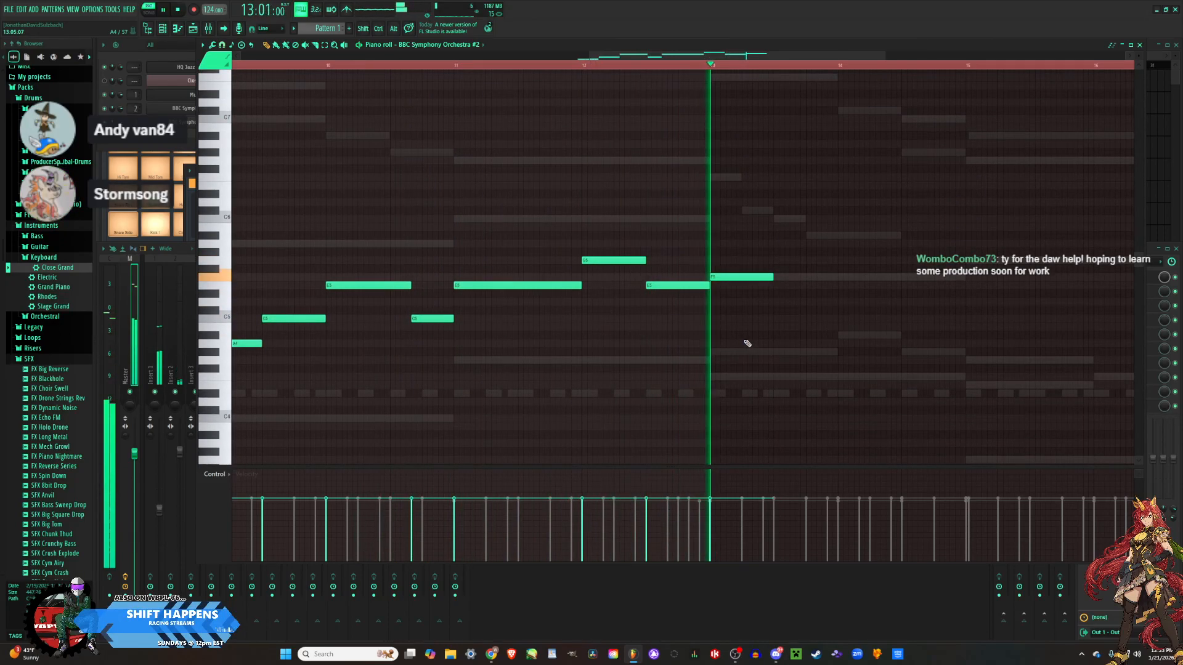
key(space)
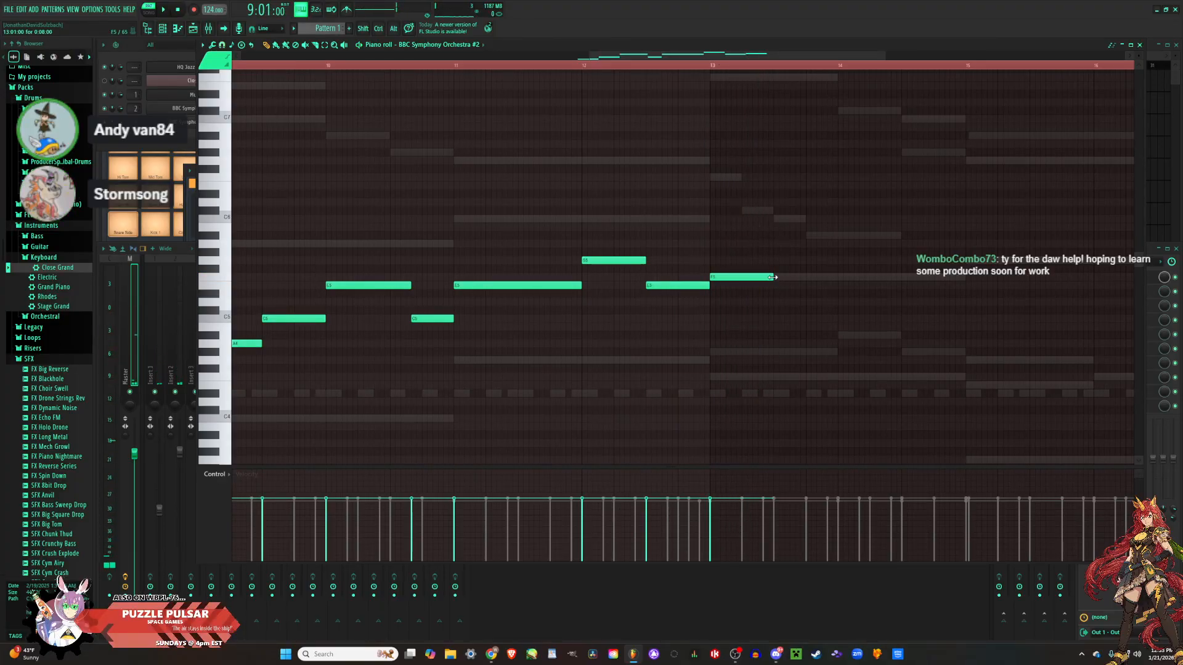
Shorten the F5 at bar 13 to a quarter bar and add a quarter-bar G#5 directly after it.
drag(773, 278, 747, 281)
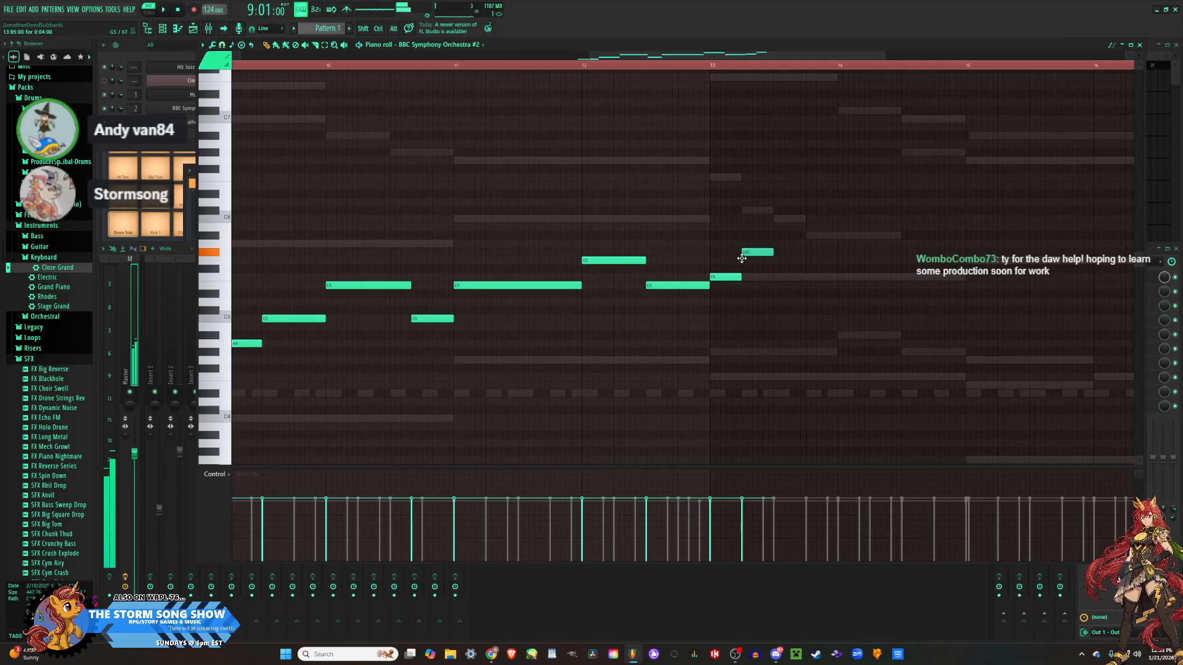
Extend the G#5 note in bar 13 to the start of bar 14 and play the melody back.
key(space)
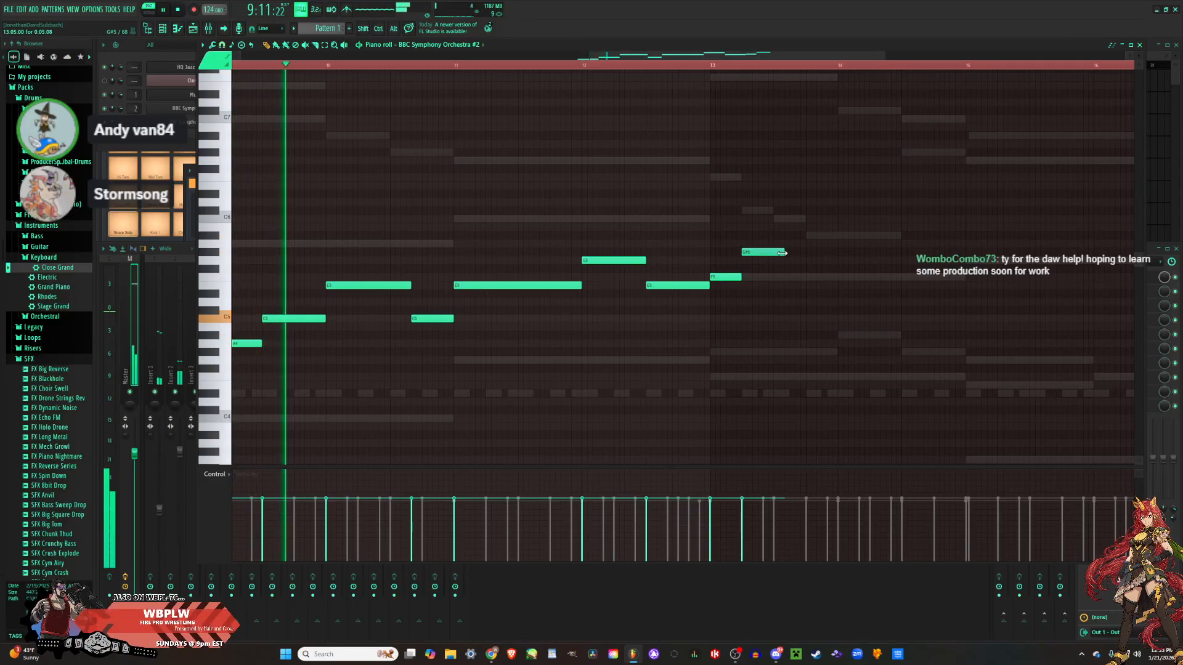
drag(771, 252, 840, 255)
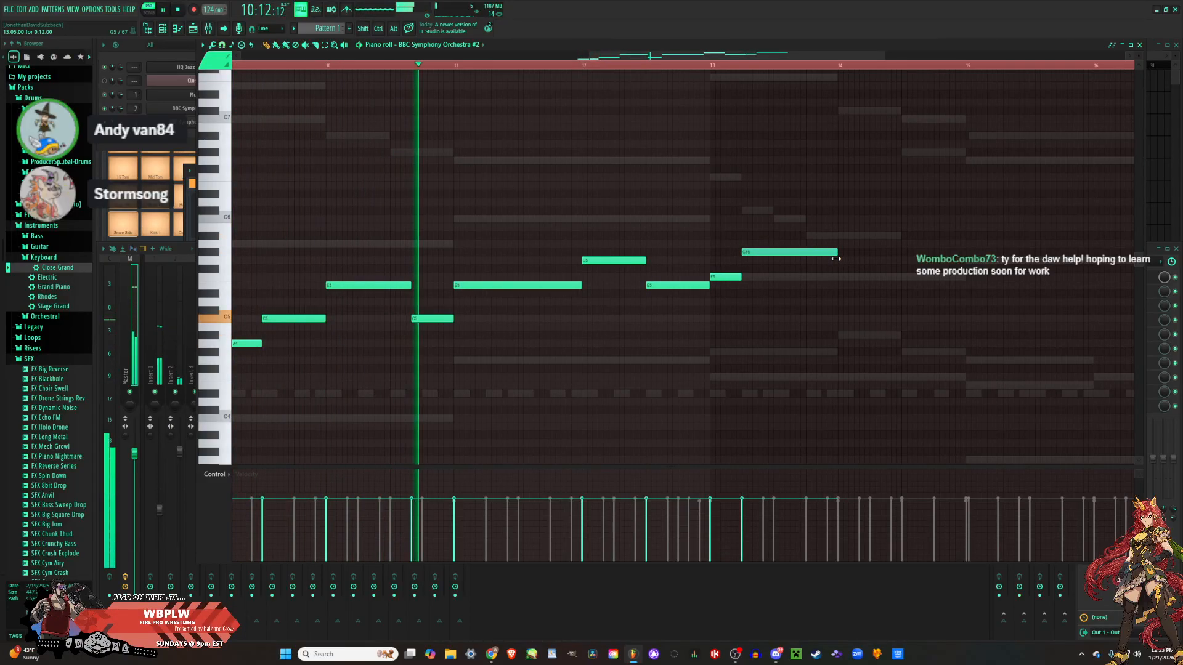
click(766, 352)
drag(791, 359, 776, 374)
right_click(774, 374)
scroll(761, 374, up, 3)
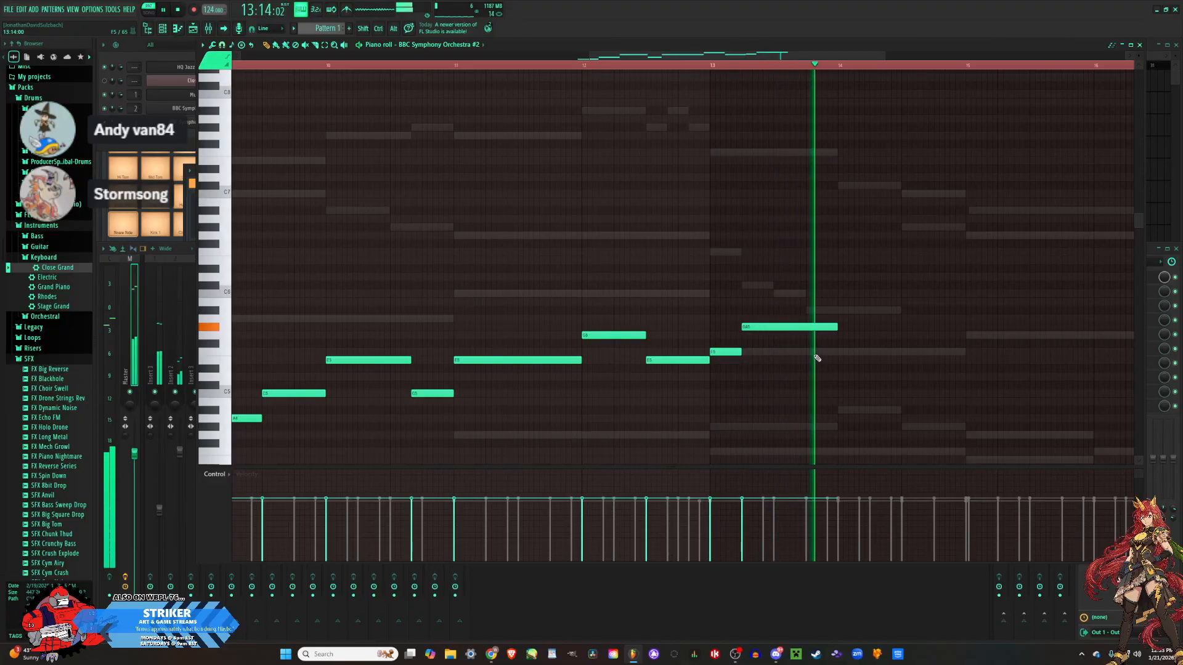
scroll(832, 345, down, 3)
key(space)
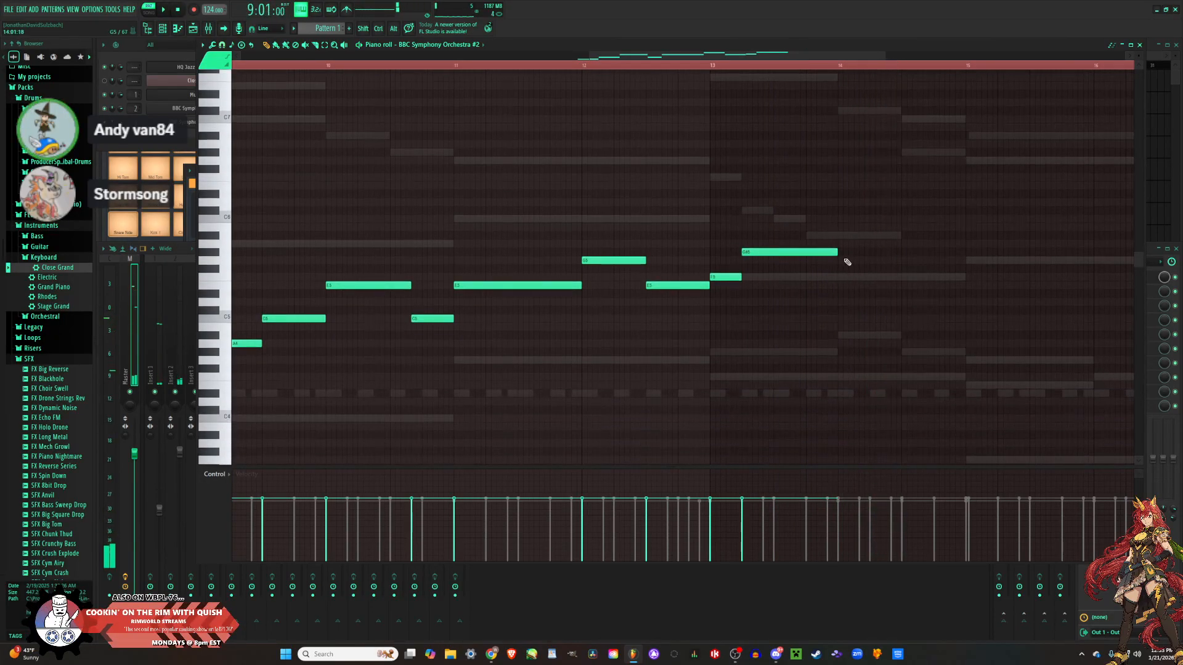
End the G#5 note three quarters through bar 13, followed by a quarter-bar G5 and a one-bar F5 filling bar 14.
drag(836, 254, 808, 254)
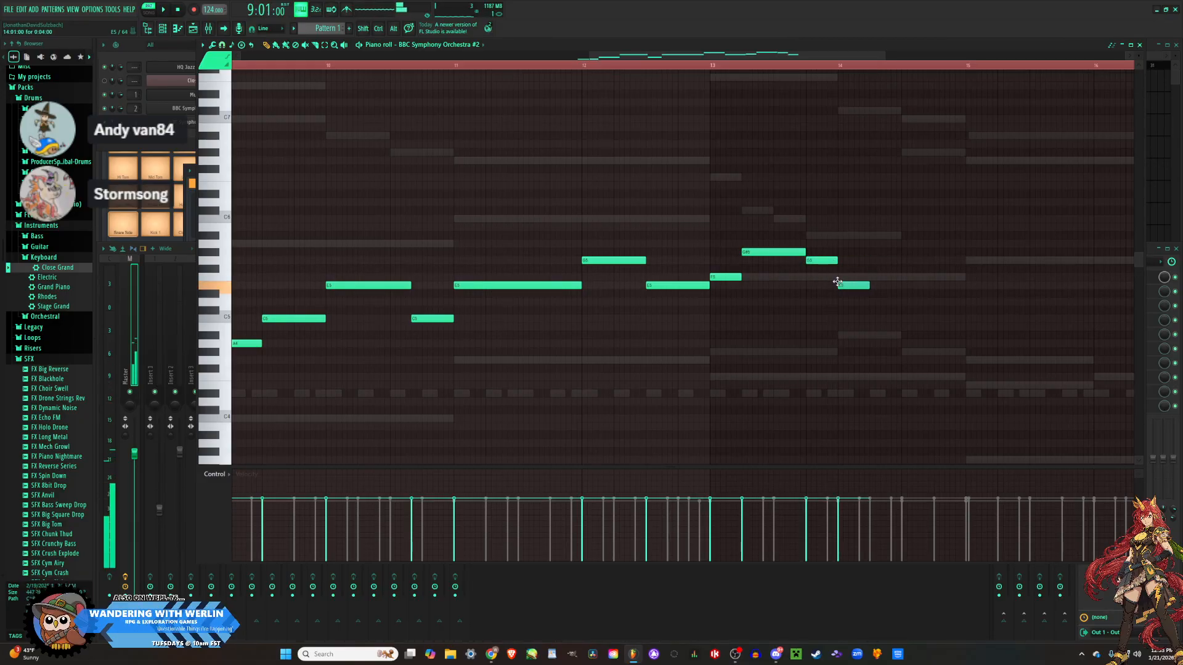
key(space)
drag(863, 277, 965, 279)
scroll(591, 370, down, 3)
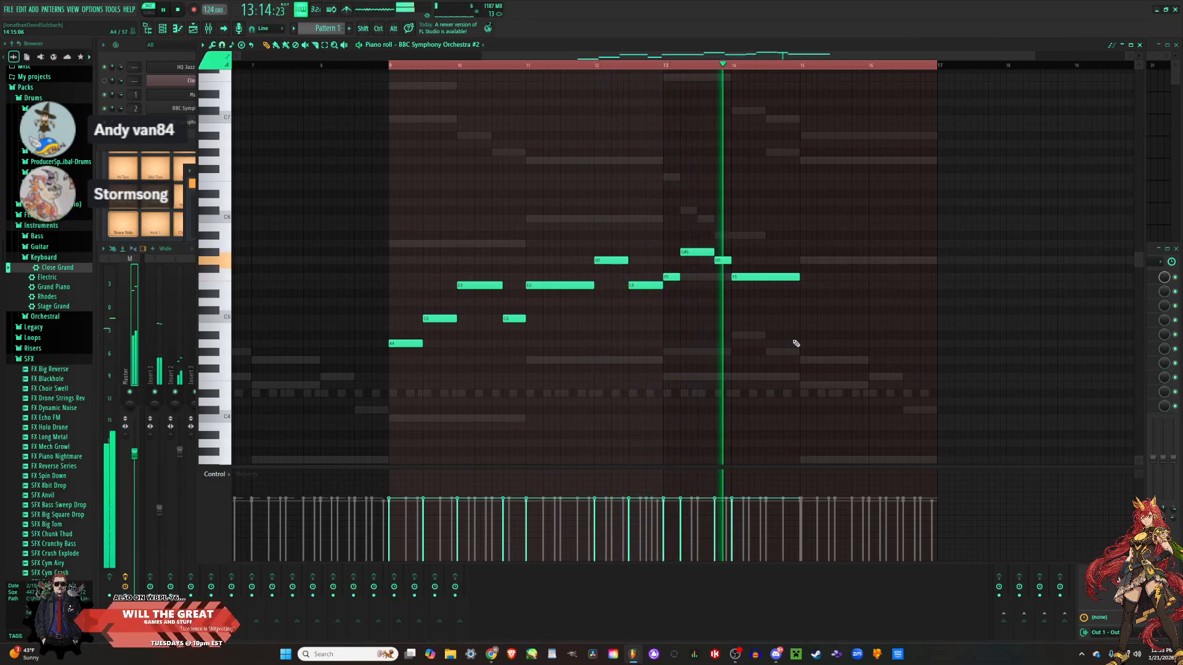
Shorten the F5 note in bar 14 to half a bar and add a half-bar C#5 note after it.
key(space)
drag(799, 278, 762, 278)
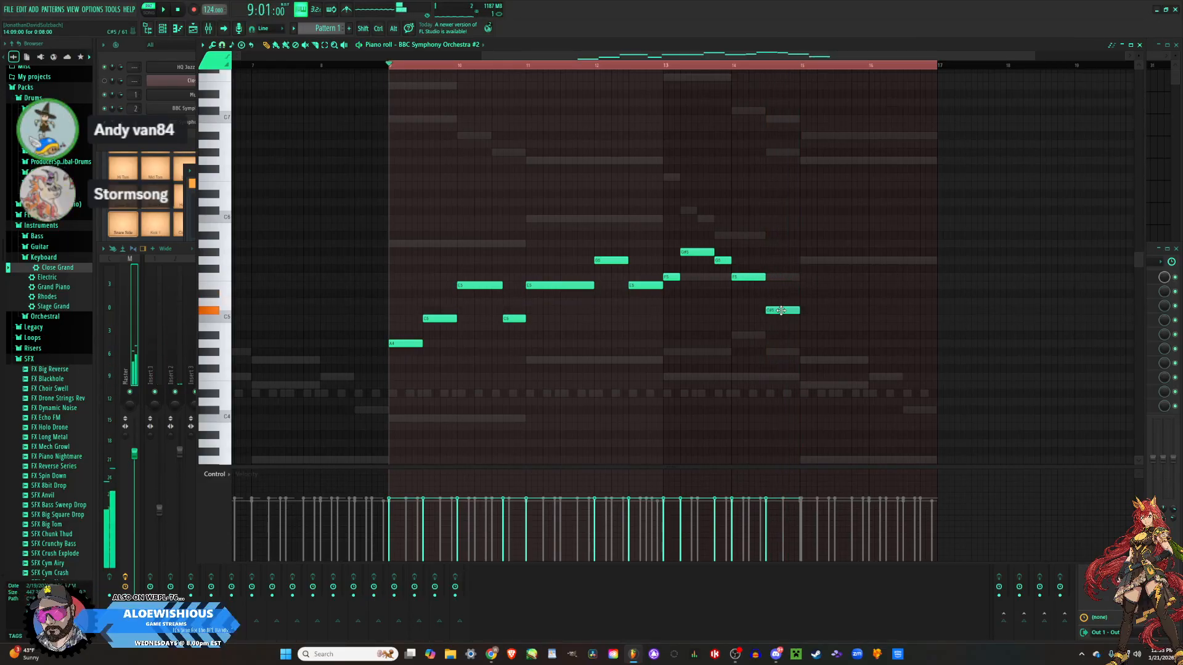
key(space)
Add a half-bar note at the start of bar 15 and settle its pitch on A#4 while auditioning the melody.
click(807, 319)
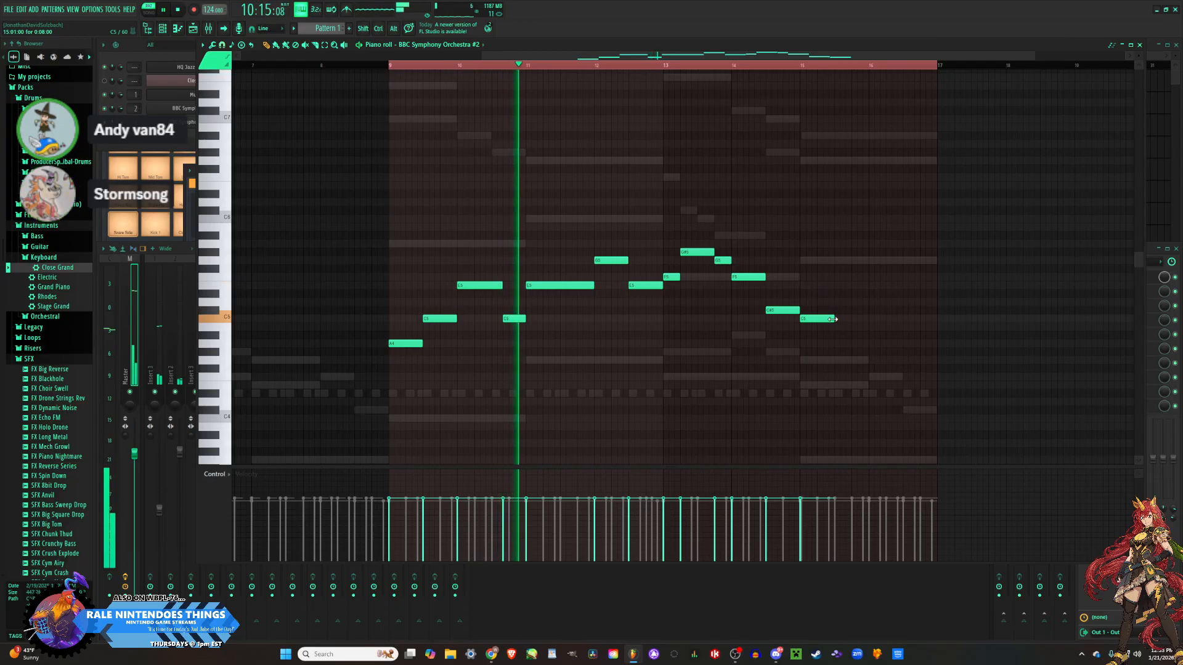
scroll(857, 333, down, 3)
scroll(856, 333, up, 2)
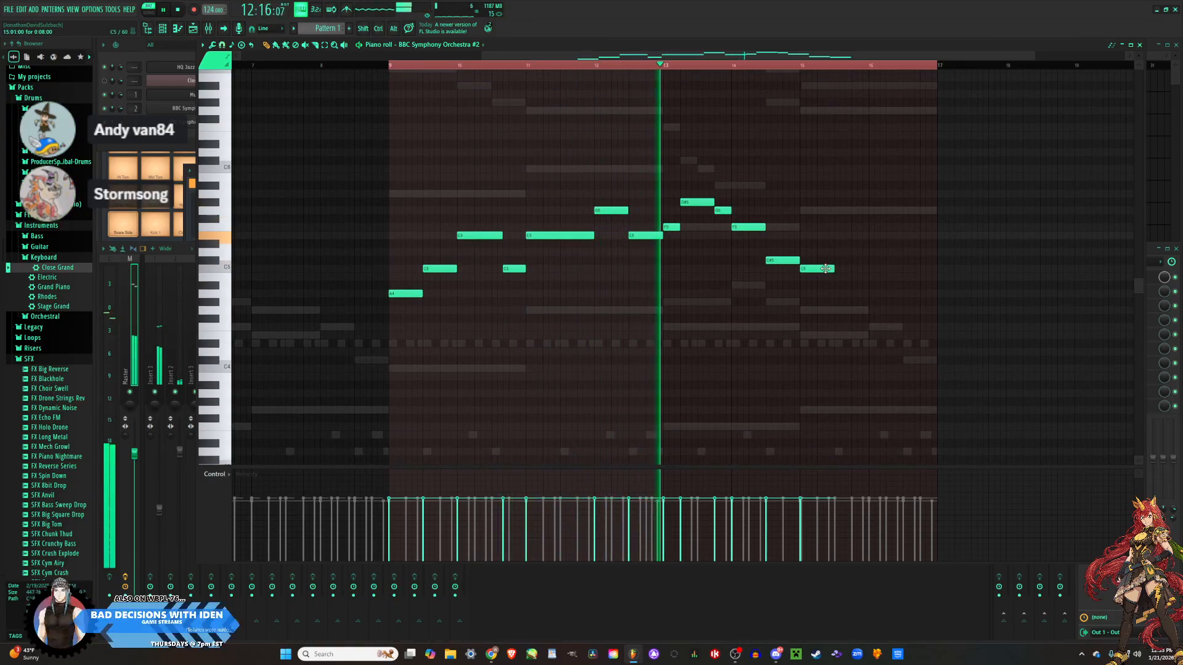
drag(825, 268, 826, 279)
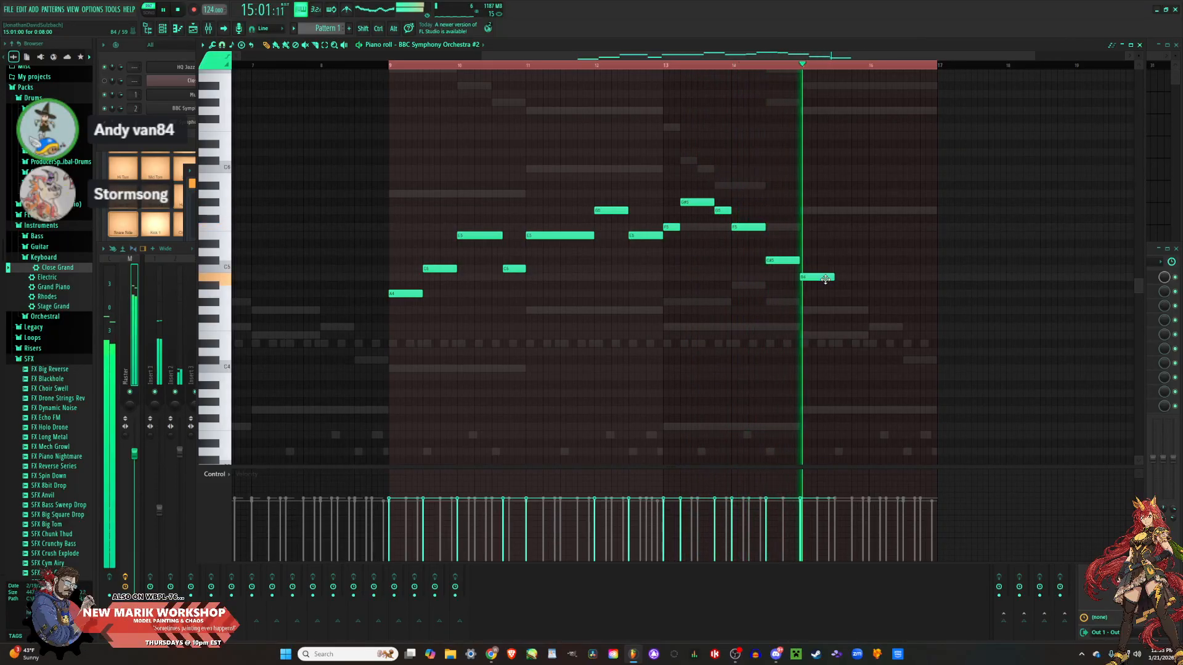
key(space)
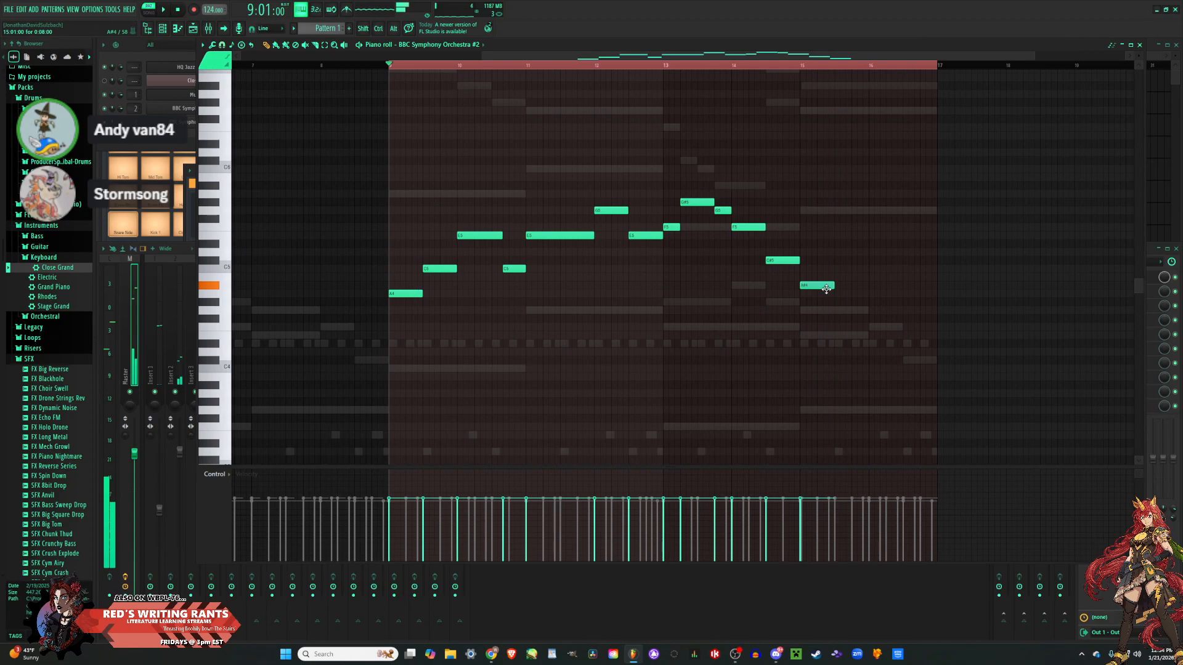
key(space)
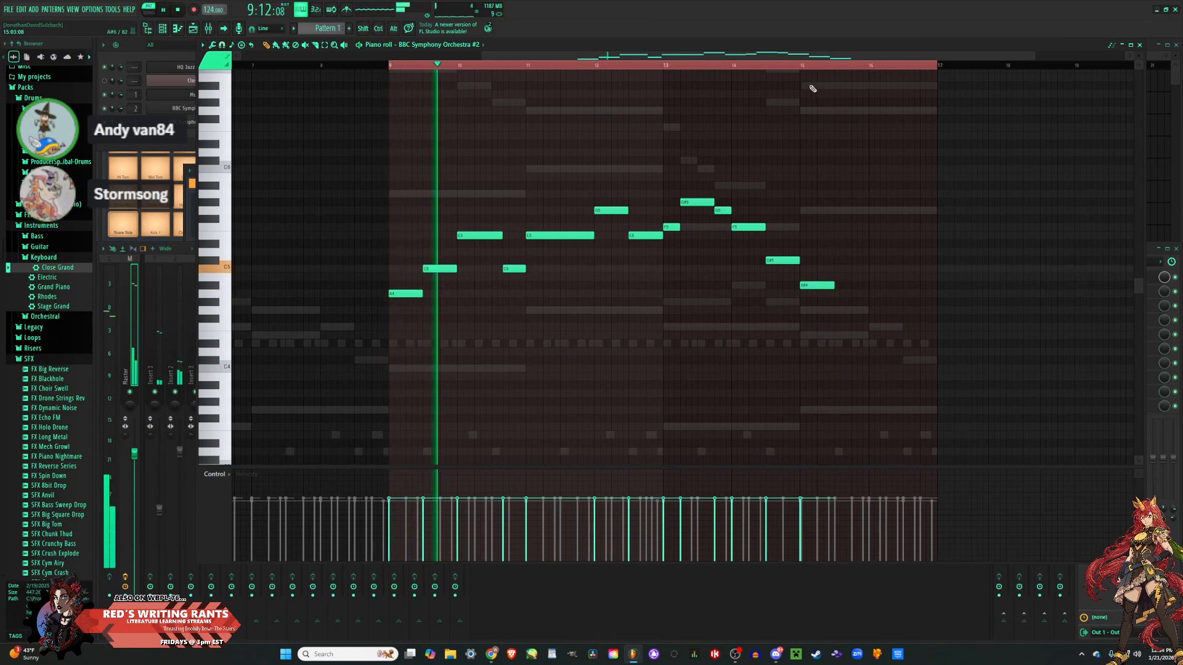
Lengthen the A#4 note in bar 15 to a full bar and stack a one-bar G5 note above it.
click(813, 89)
drag(834, 285, 870, 289)
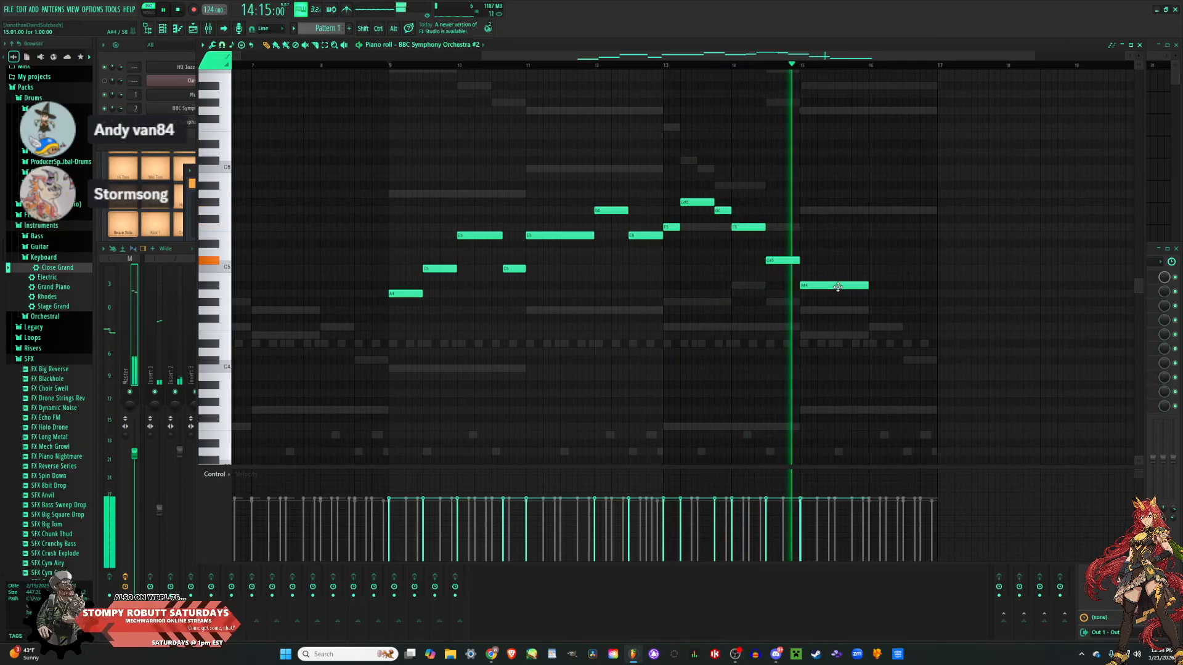
click(801, 211)
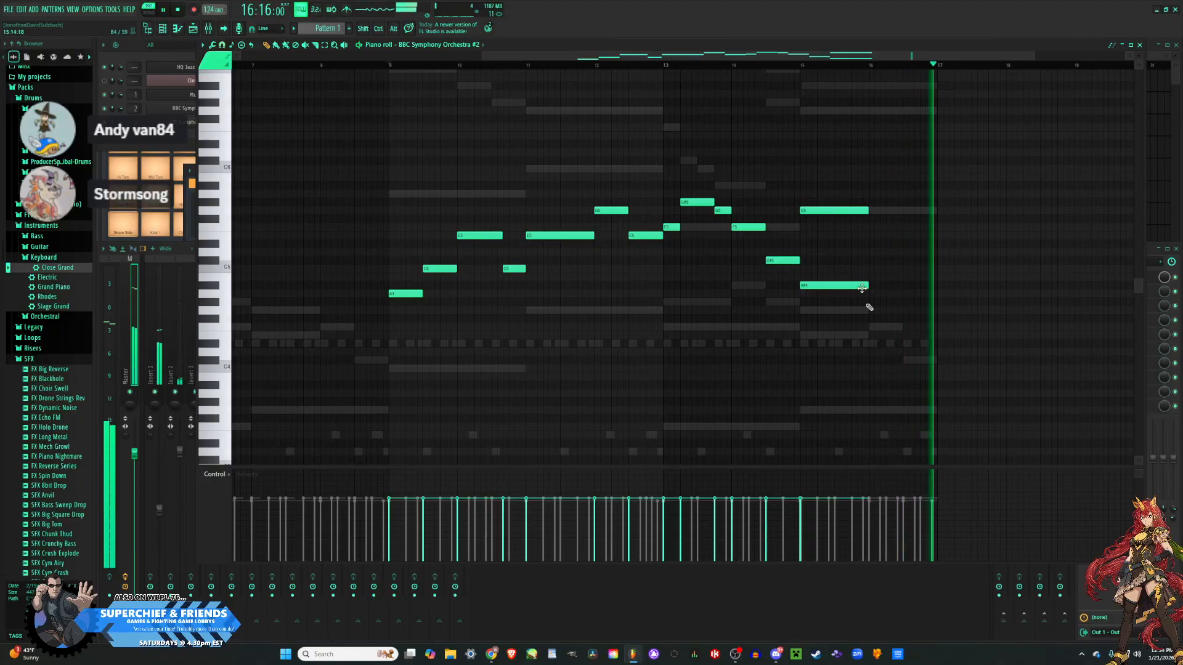
key(space)
Fill bar 16 with a half-bar F5 note followed by a half-bar C#5 note.
right_click(902, 325)
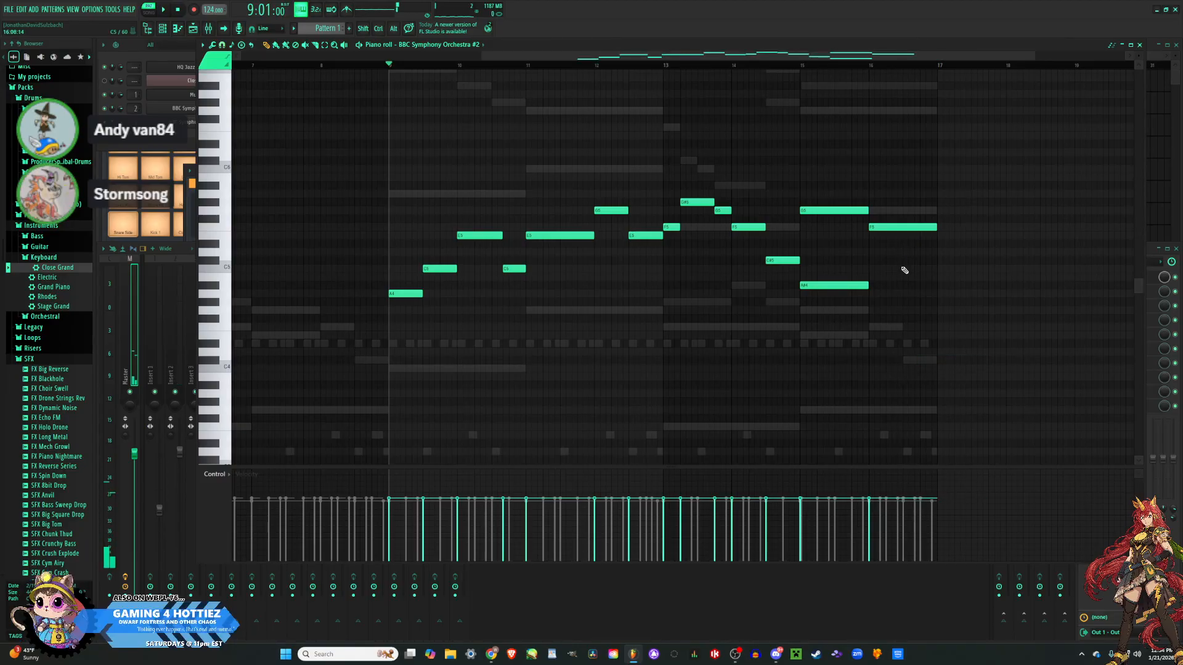
drag(1003, 311, 923, 210)
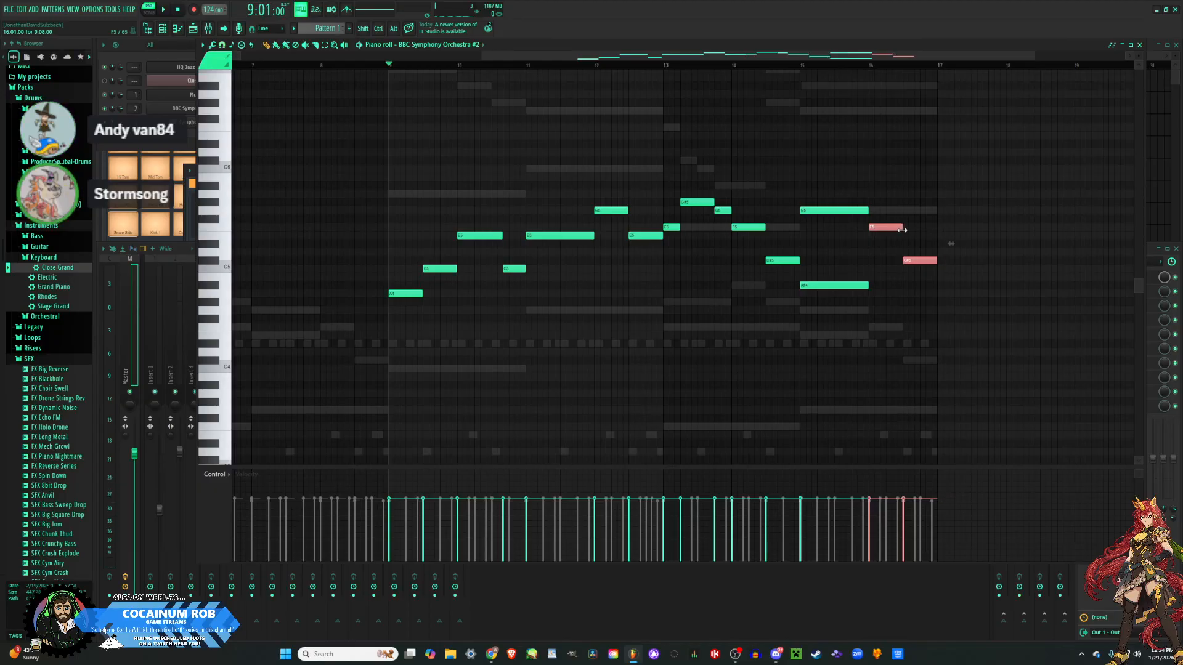
scroll(901, 229, up, 5)
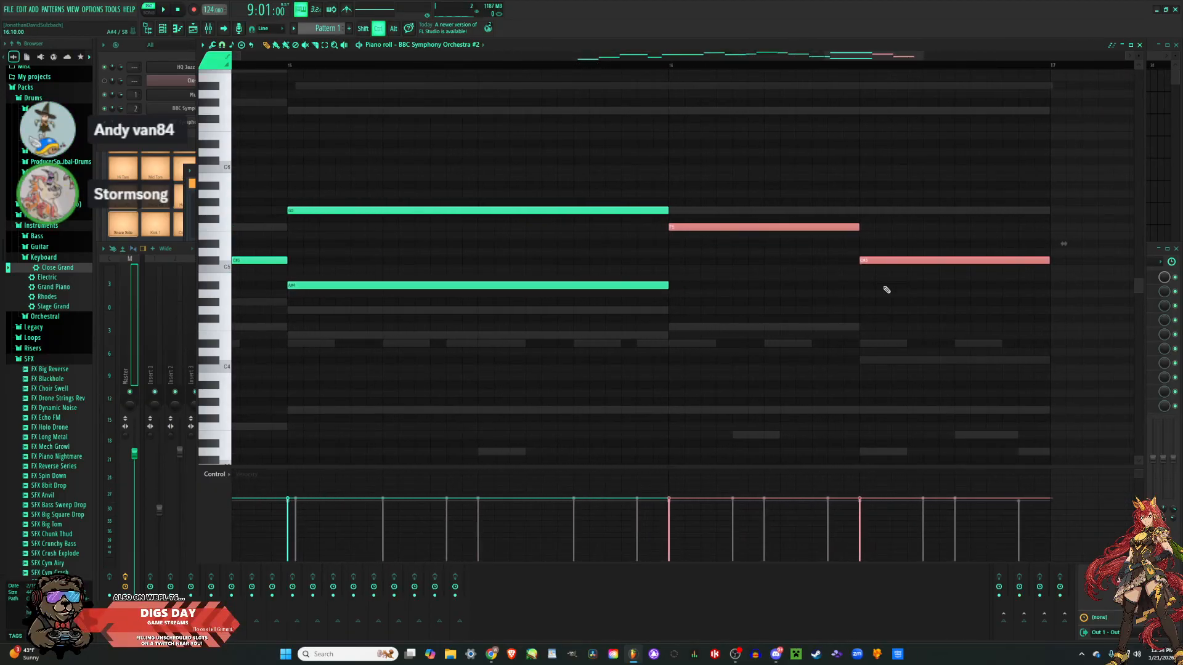
scroll(887, 289, down, 5)
click(920, 340)
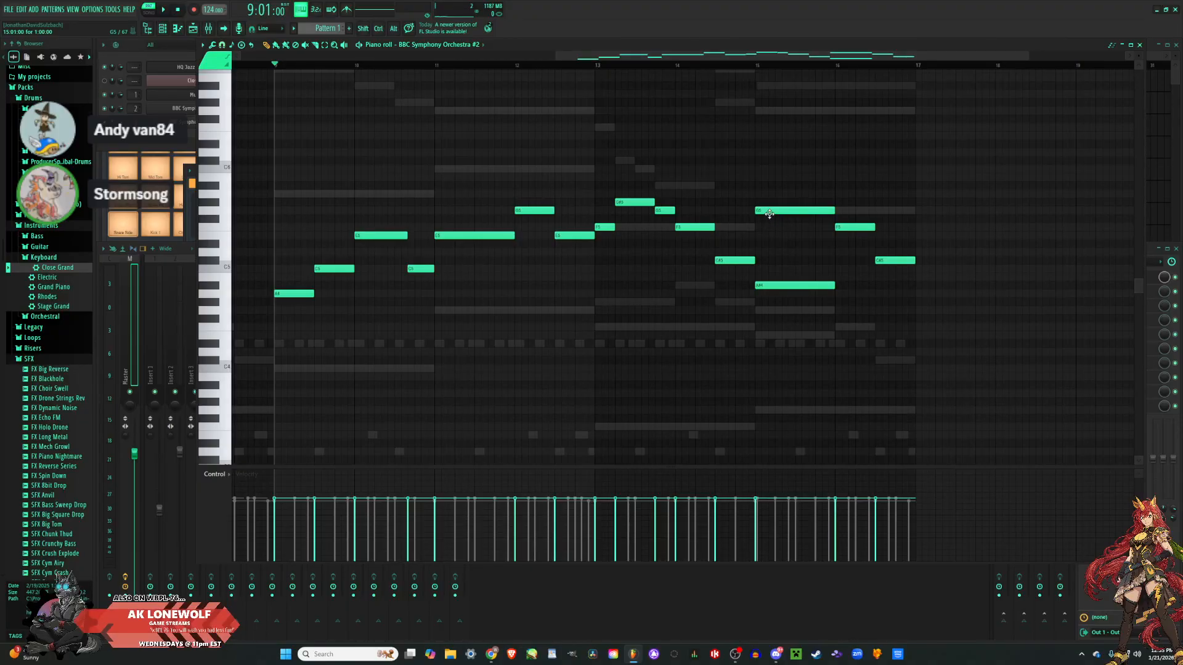
Play the finished melody through bars 9 to 16 and bring up the channel rack.
key(space)
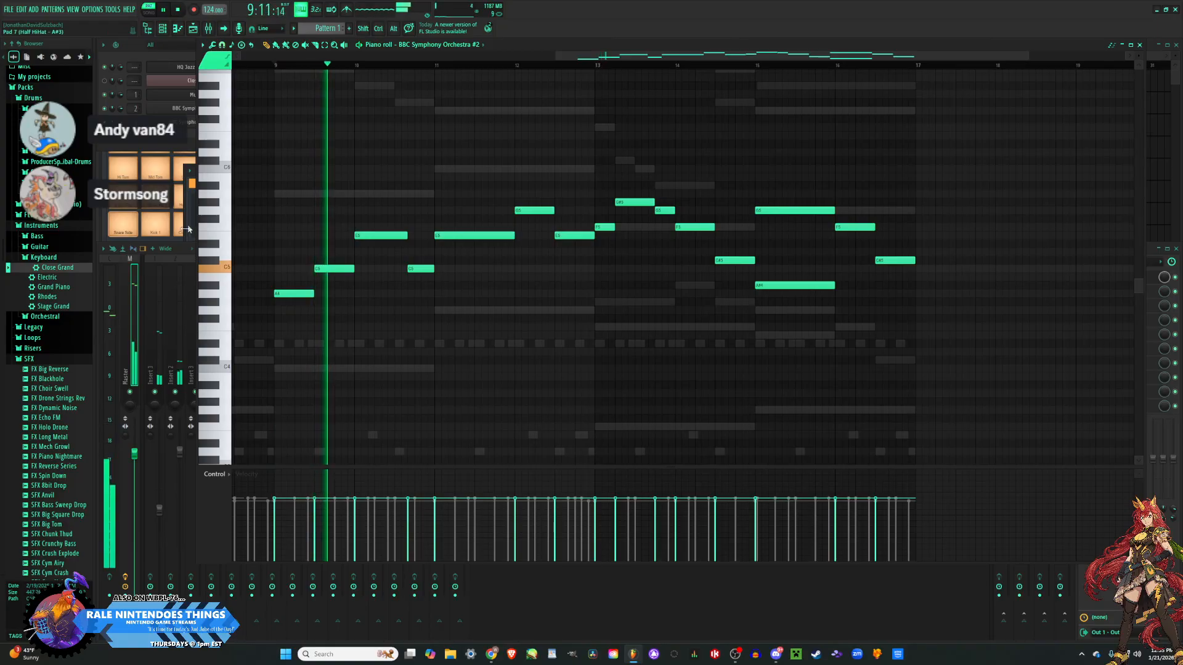
click(131, 138)
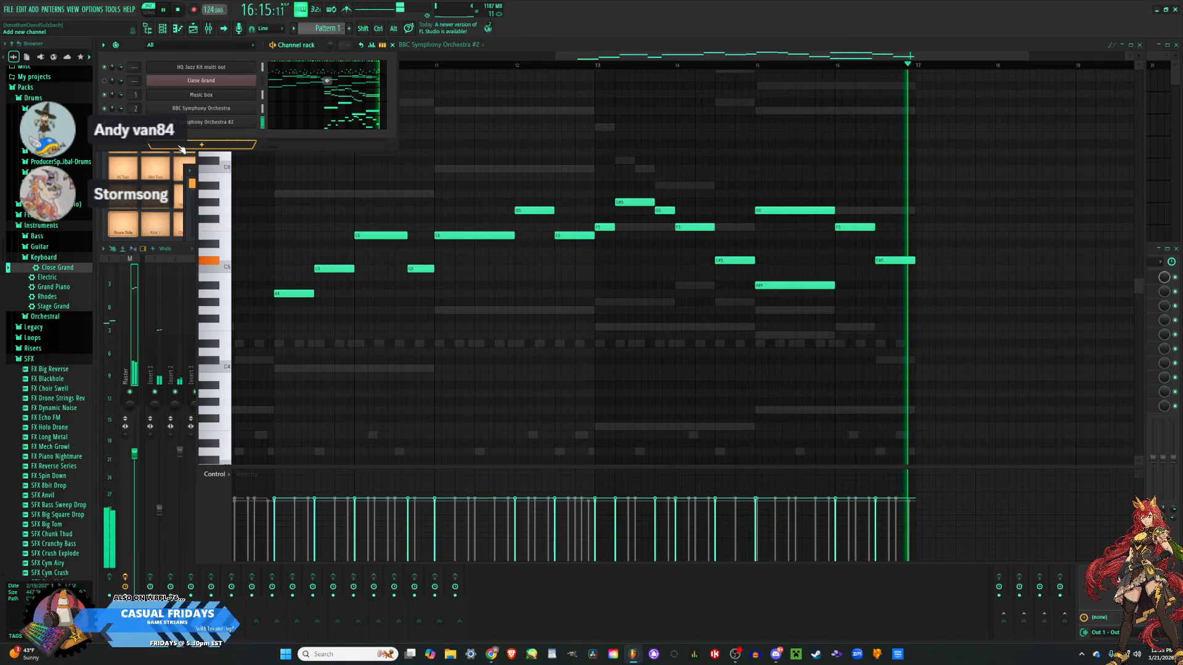
key(space)
Copy the whole BBC Symphony Orchestra #2 melody from bars 9–16 to bars 1–8.
scroll(630, 310, down, 3)
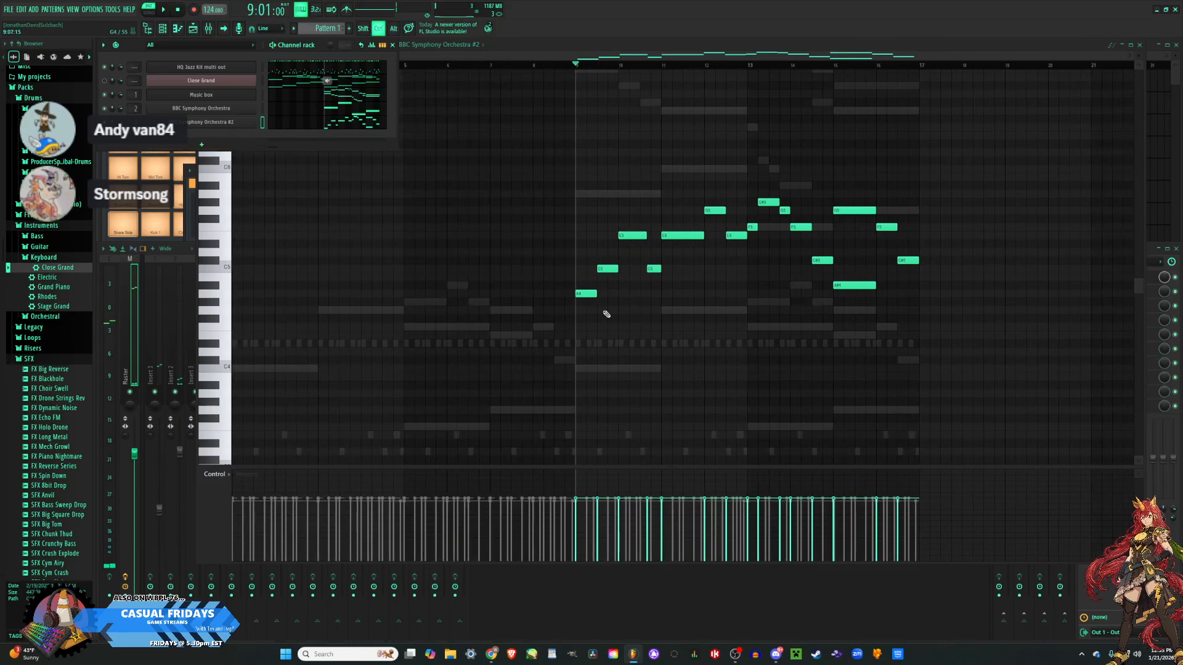
scroll(1021, 323, up, 3)
scroll(1011, 325, down, 2)
drag(986, 365, 567, 155)
scroll(560, 195, up, 4)
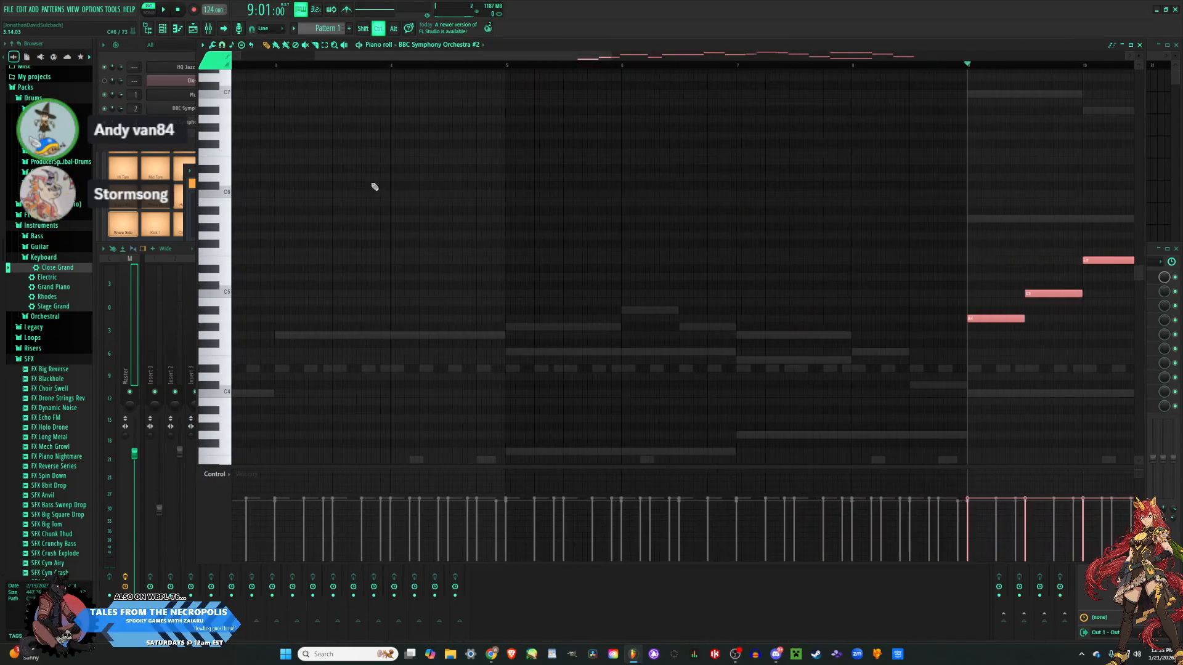
scroll(311, 167, down, 3)
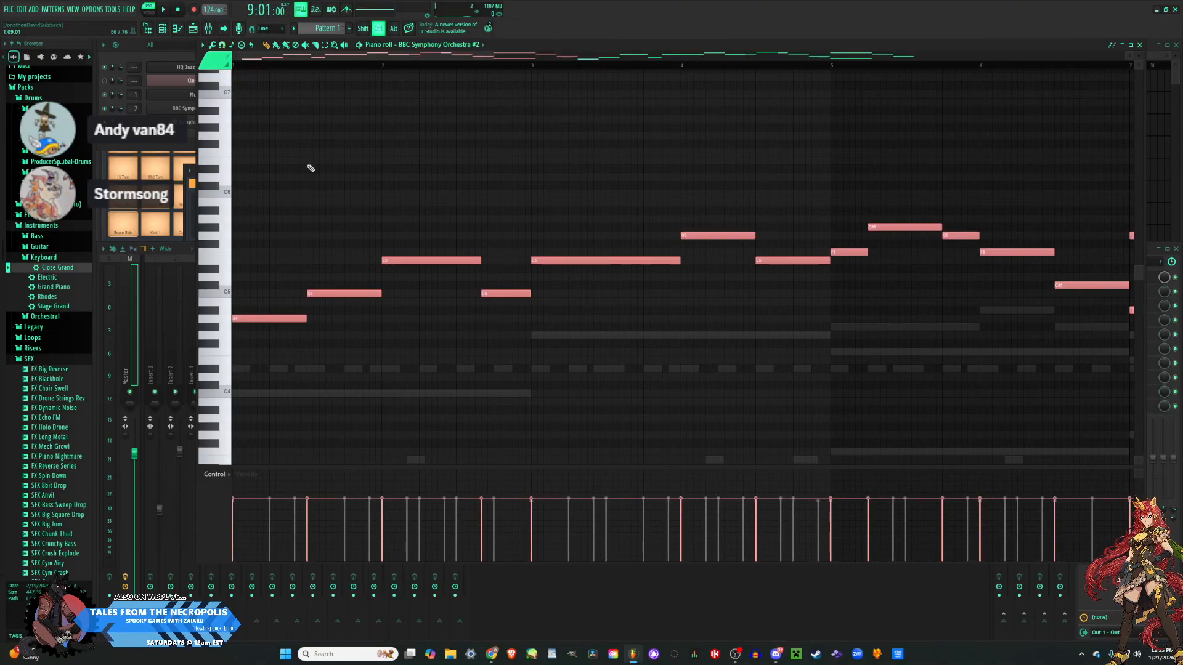
key(ctrl+b)
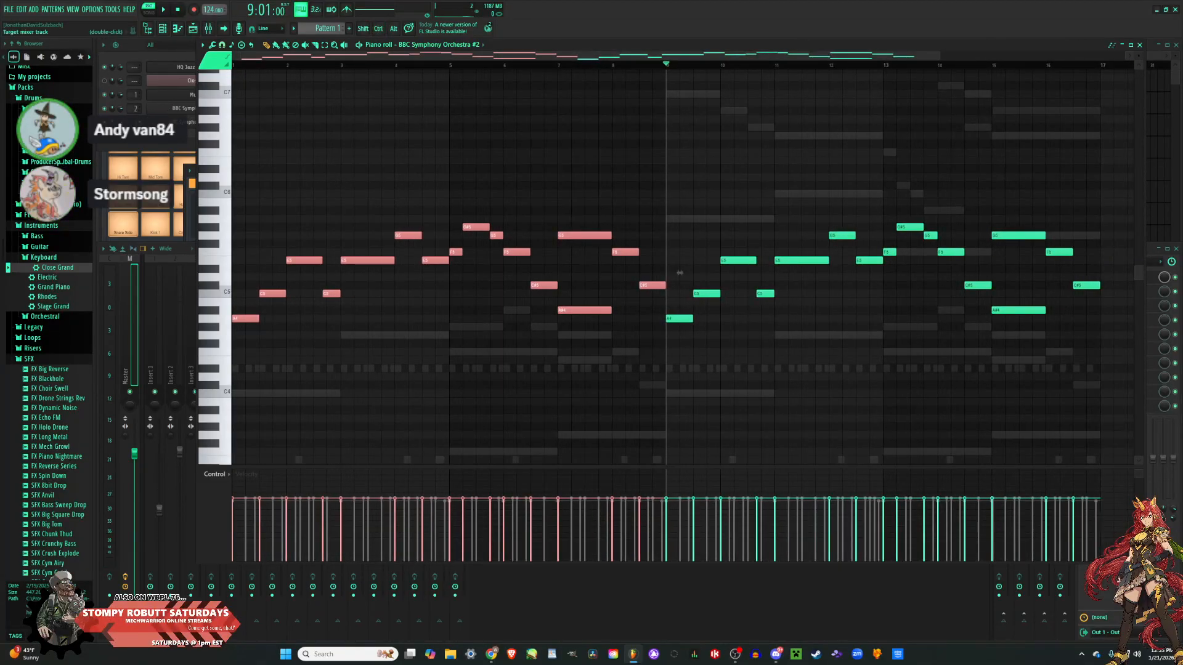
Open the BBC Symphony Orchestra channel's notes, copy its four long notes from bars 9–16 to bars 1–8, and play them.
click(125, 146)
click(355, 113)
drag(1011, 343, 660, 140)
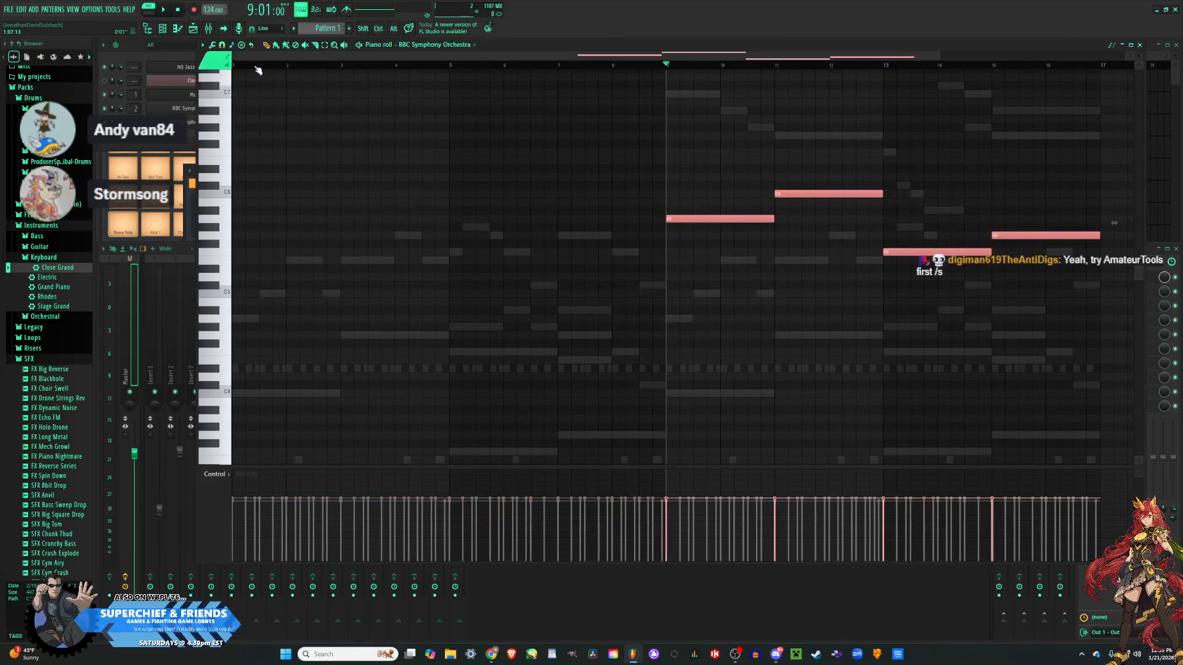
drag(241, 66, 165, 69)
key(ctrl+v)
key(space)
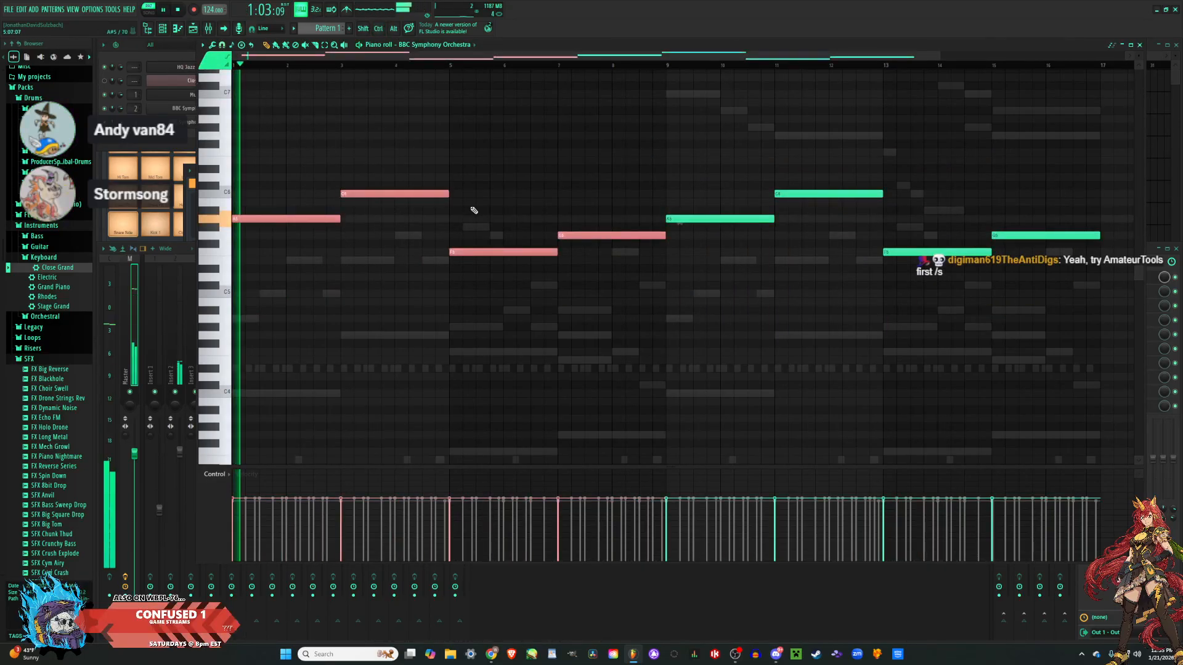
key(ctrl+d)
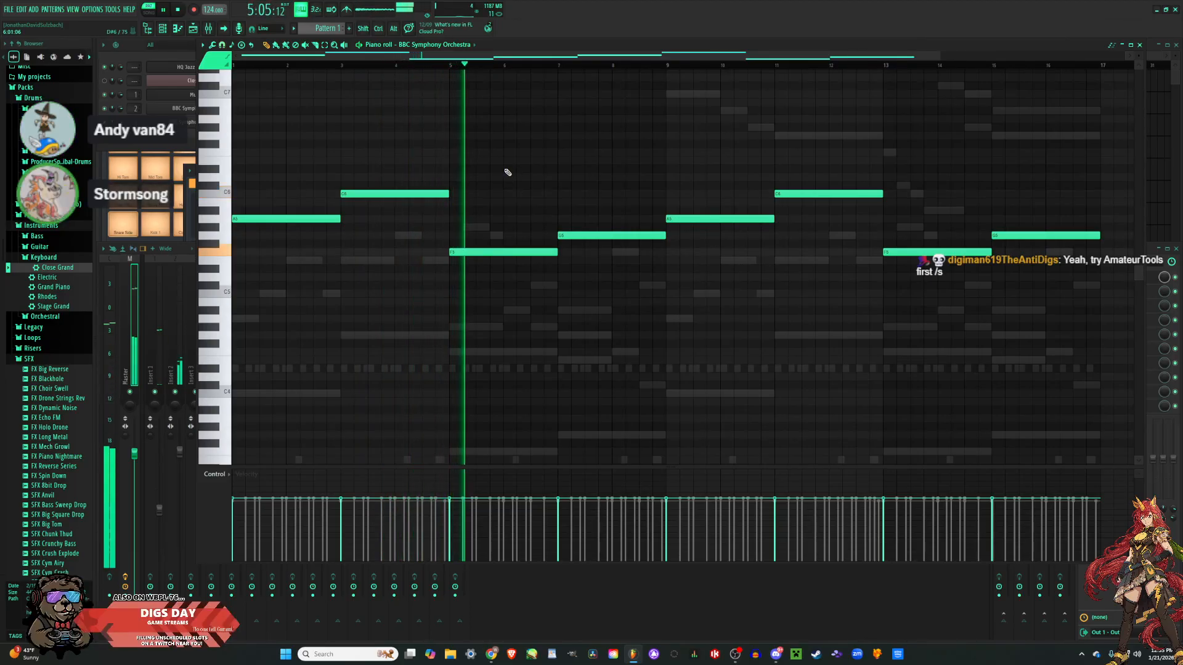
Duplicate the BBC Symphony Orchestra channel's four long notes from bars 9–16 into bars 17–24.
scroll(542, 184, up, 3)
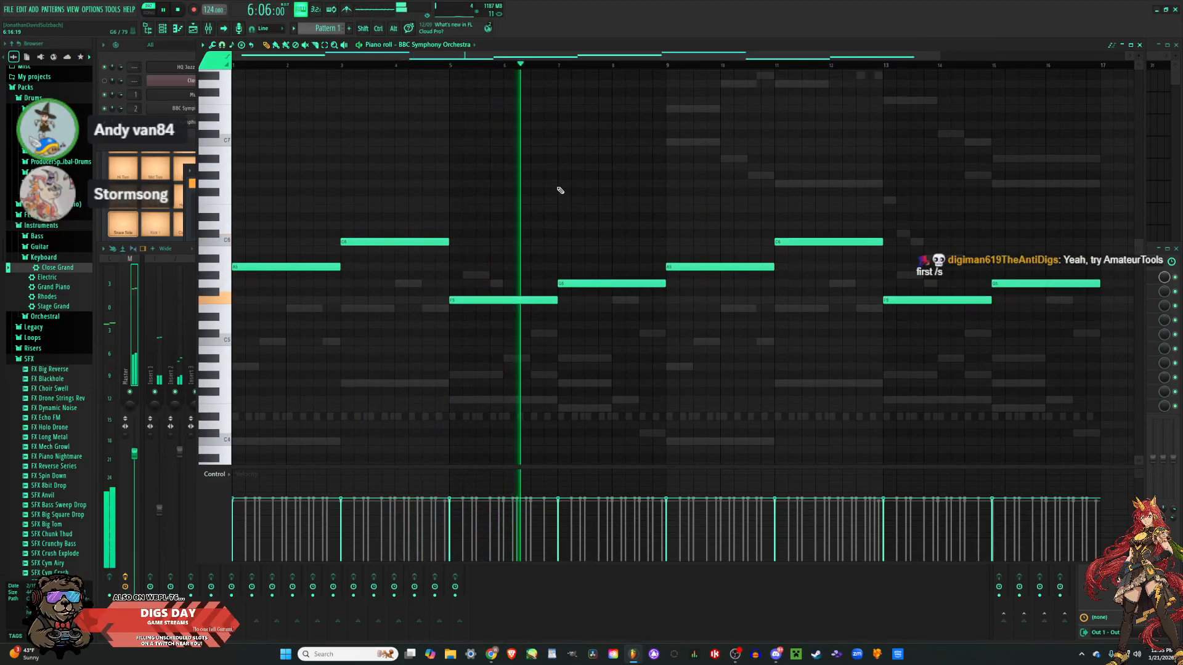
ctrl+scroll(493, 234, down, 1)
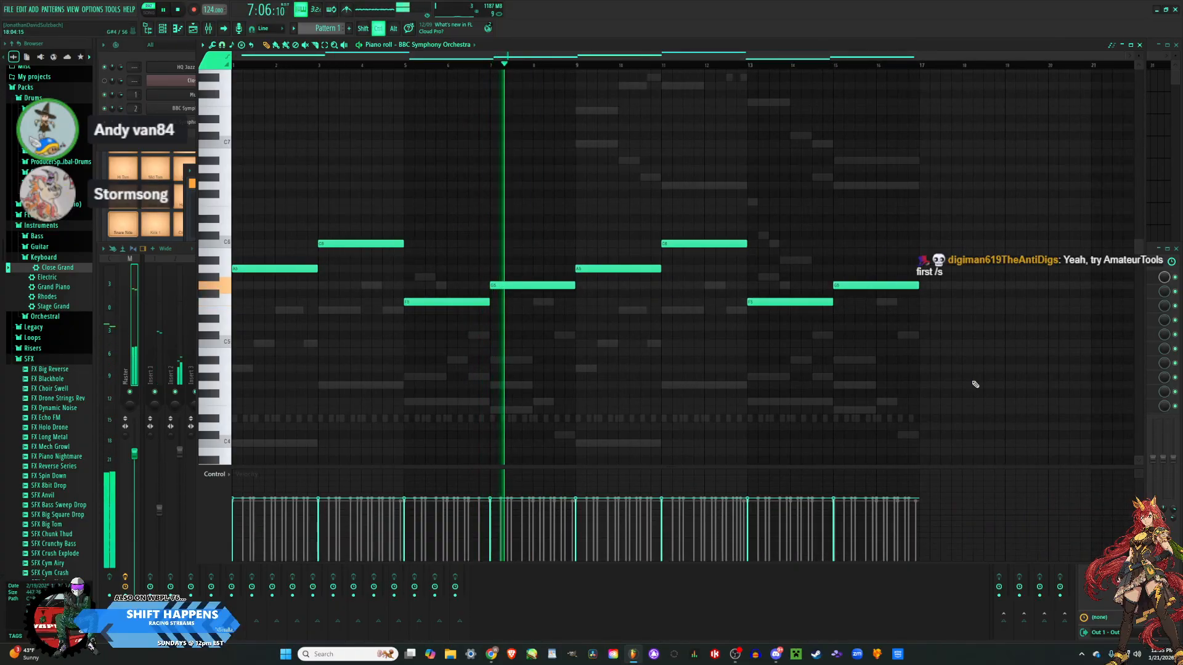
drag(938, 398, 590, 180)
scroll(591, 180, up, 4)
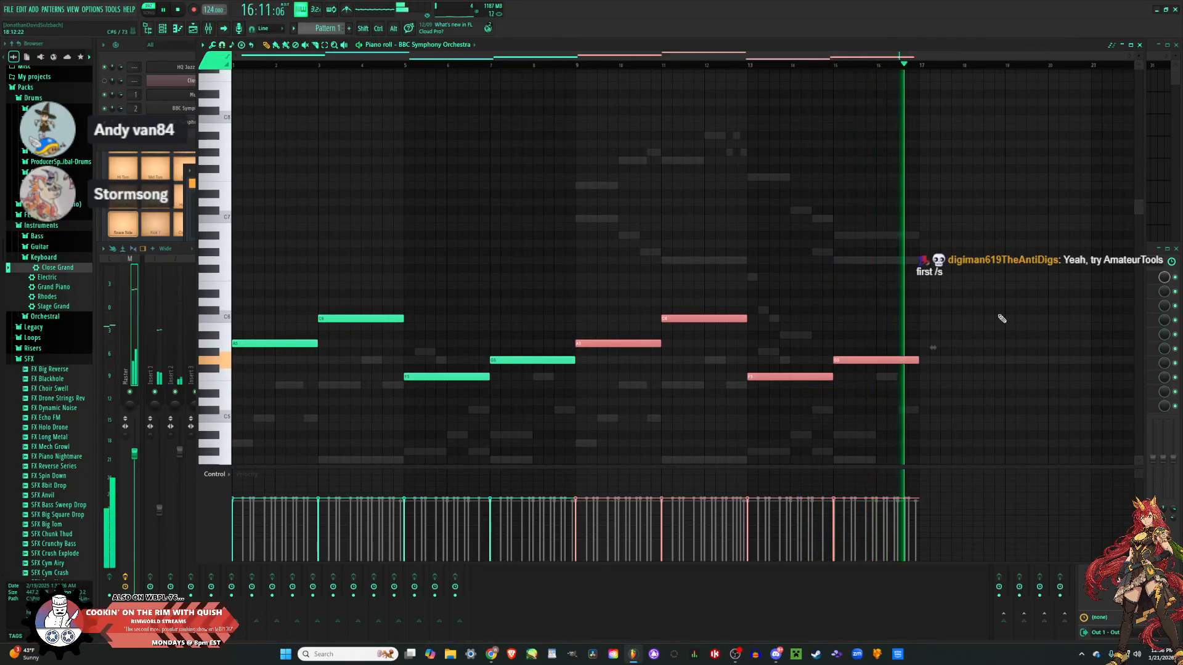
key(space)
drag(965, 439, 580, 226)
scroll(1027, 364, up, 6)
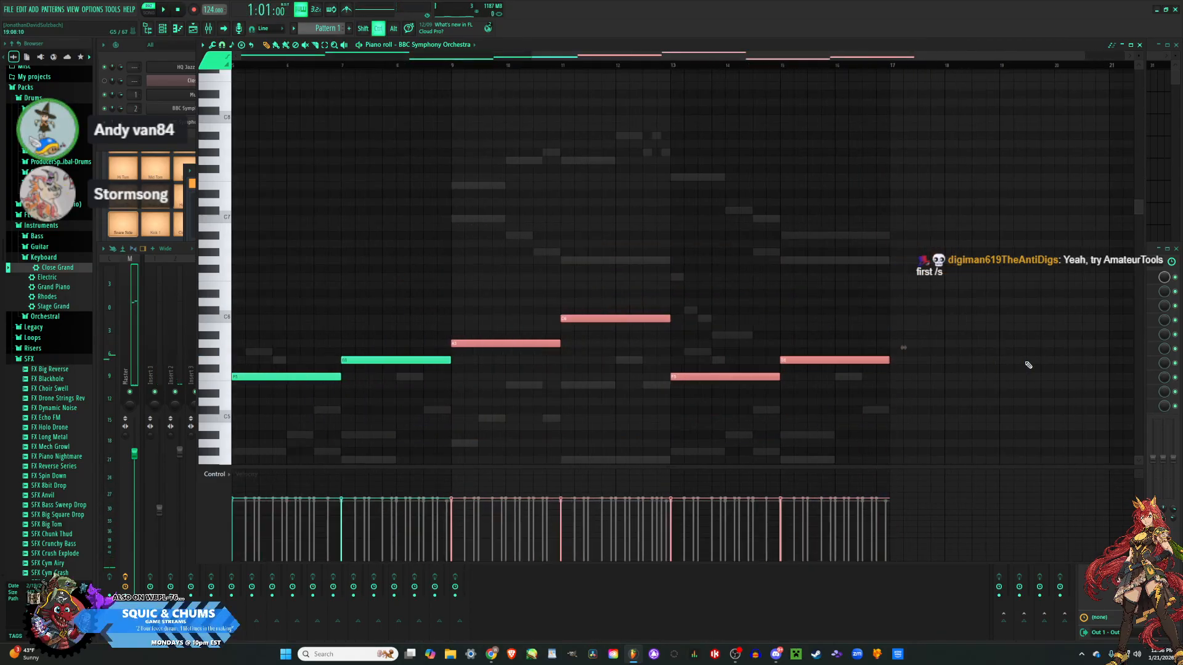
scroll(975, 385, up, 3)
key(ctrl+b)
scroll(524, 367, down, 6)
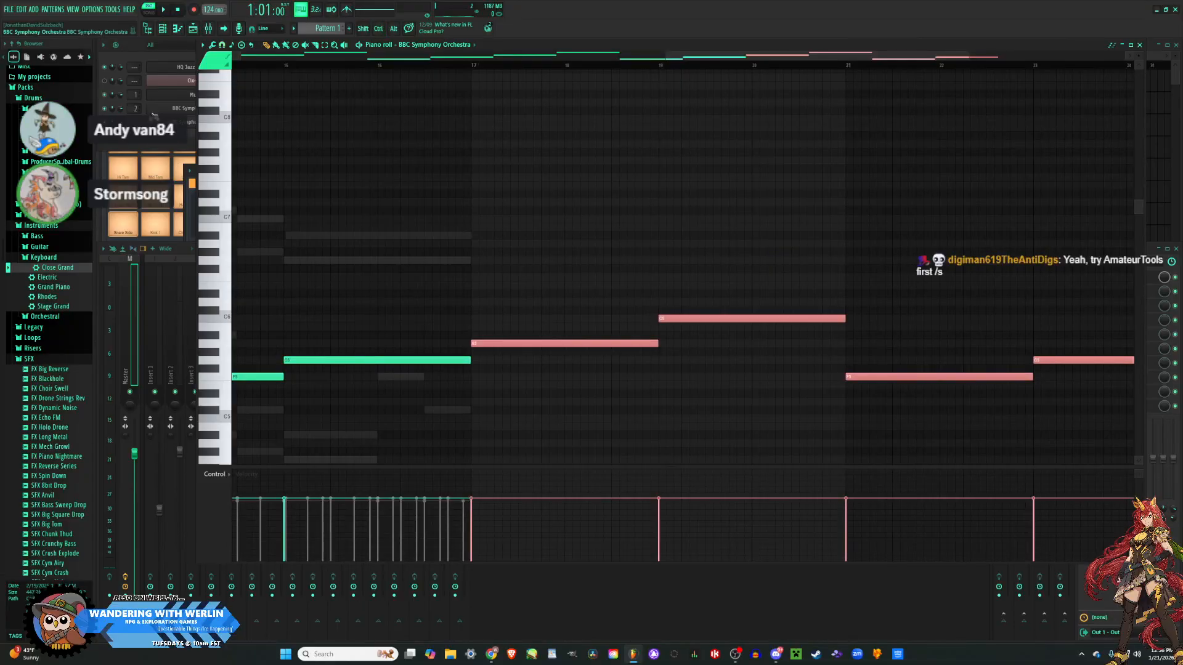
Open the BBC Symphony Orchestra #2 notes and duplicate the melody of bars 9–16 into bars 17–24.
click(128, 144)
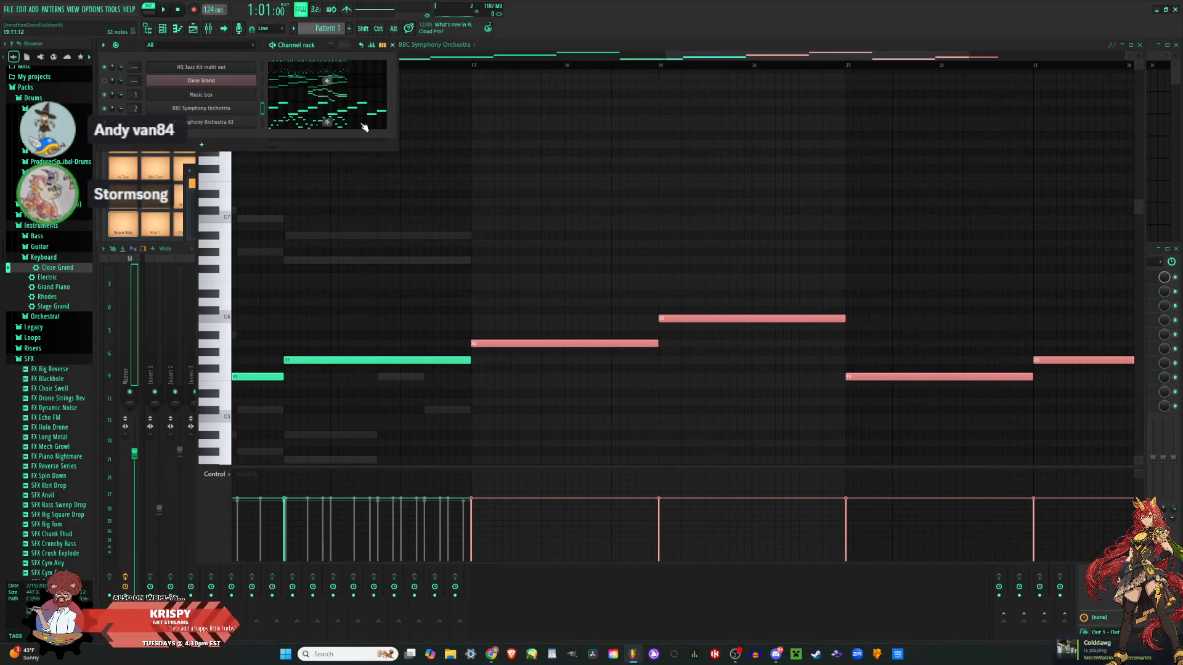
click(365, 128)
scroll(555, 206, down, 4)
drag(833, 436, 497, 216)
scroll(937, 342, up, 3)
key(ctrl+b)
scroll(869, 354, down, 4)
Open the Music box channel's notes, duplicate bars 9–16 into bars 17–24, deselect them and play the new section.
click(154, 141)
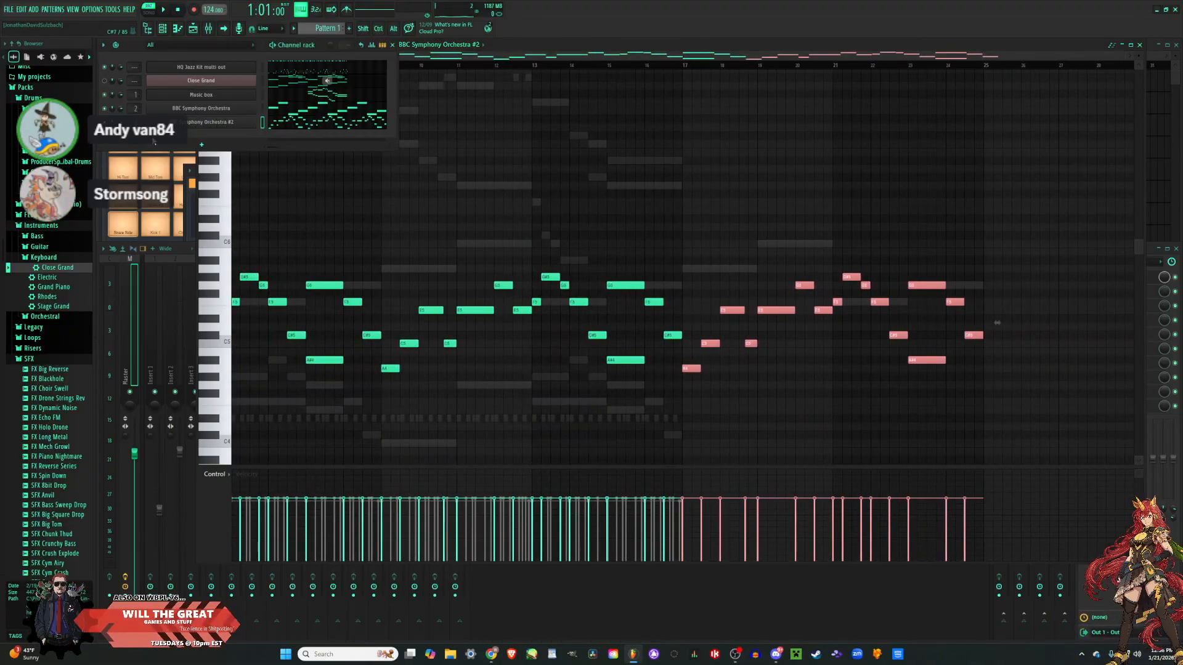
click(366, 99)
drag(766, 305, 341, 102)
scroll(801, 255, down, 3)
scroll(845, 256, up, 4)
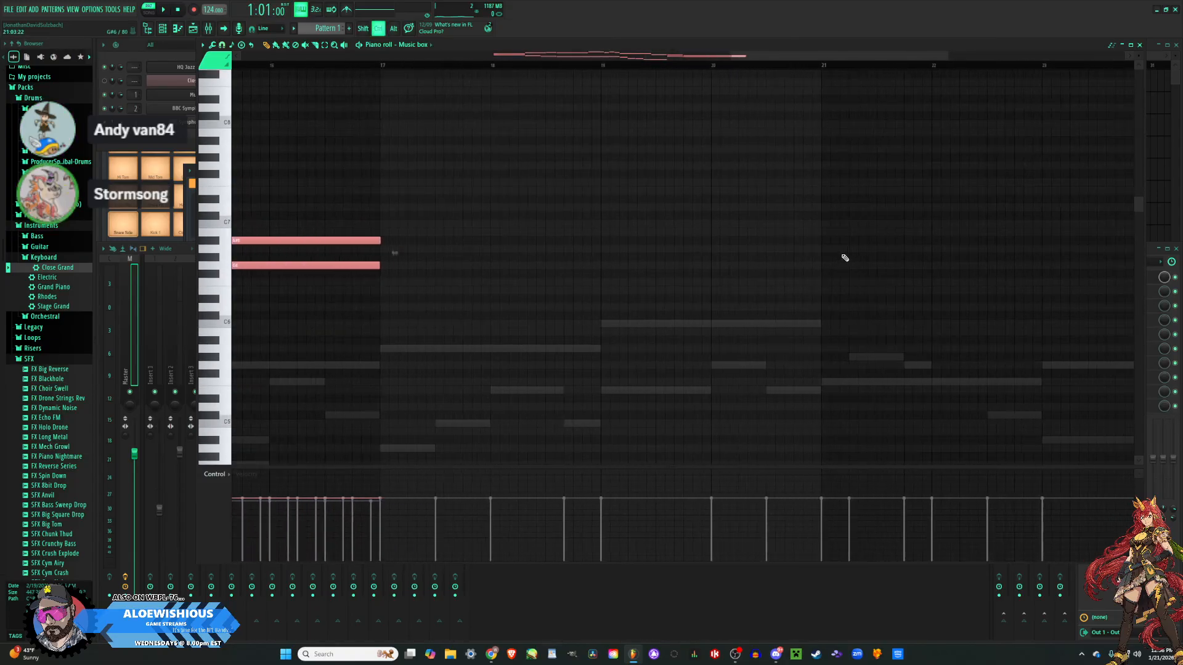
key(ctrl+b)
scroll(703, 240, down, 2)
key(space)
scroll(620, 169, down, 3)
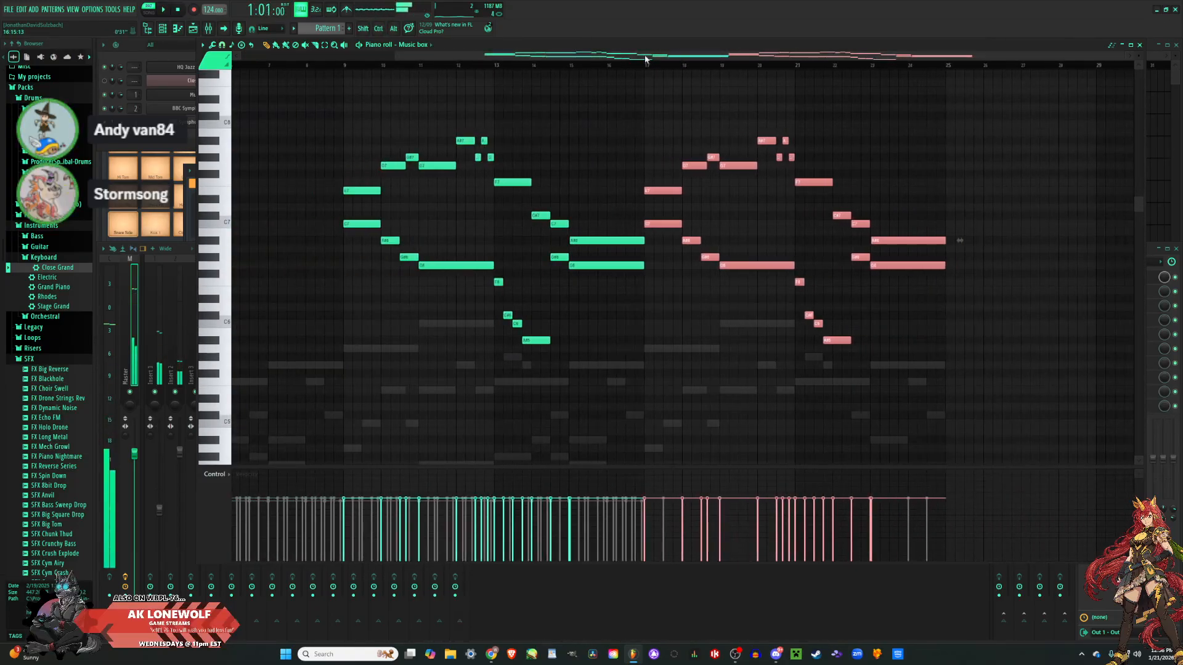
scroll(832, 316, up, 4)
key(ctrl+d)
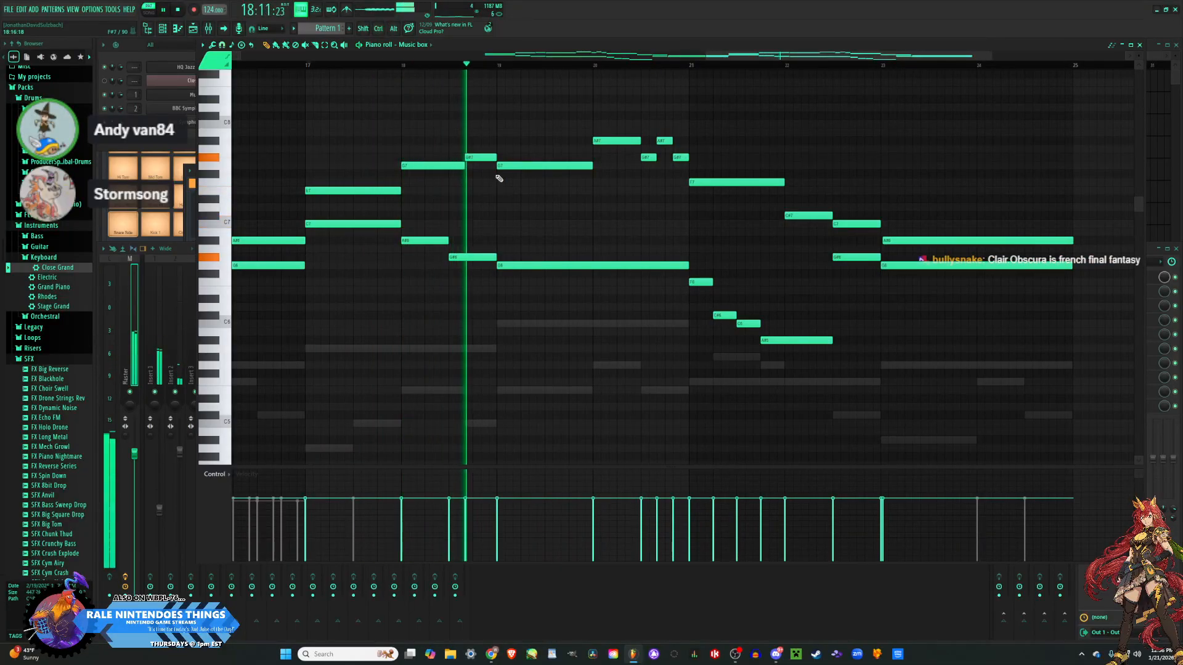
scroll(548, 234, down, 3)
key(space)
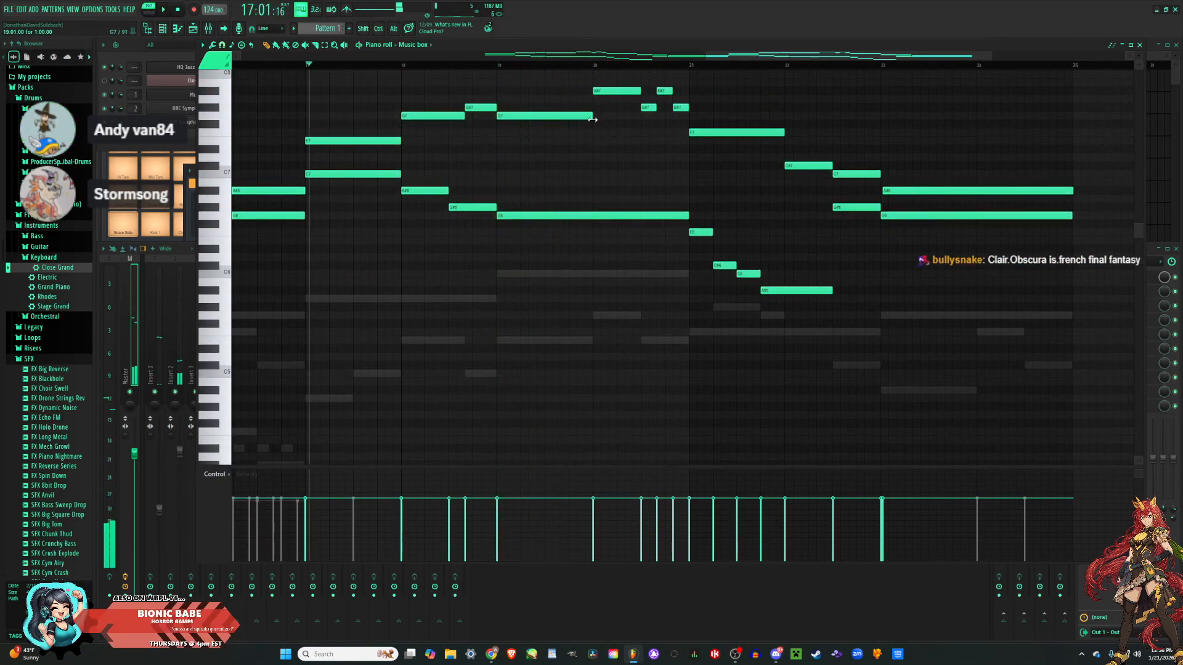
Shorten the Music box's upper G7 note at bar 19, add descending E7, C#7 and C7 notes after it, and play from bar 19.
drag(553, 117, 543, 119)
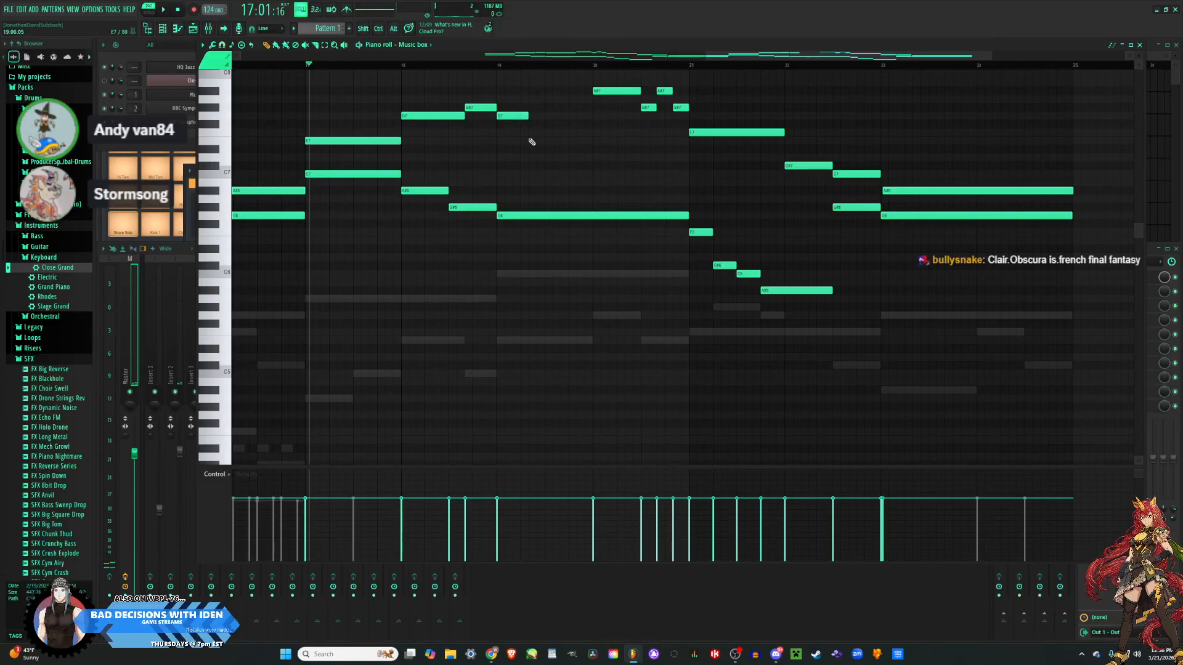
click(530, 141)
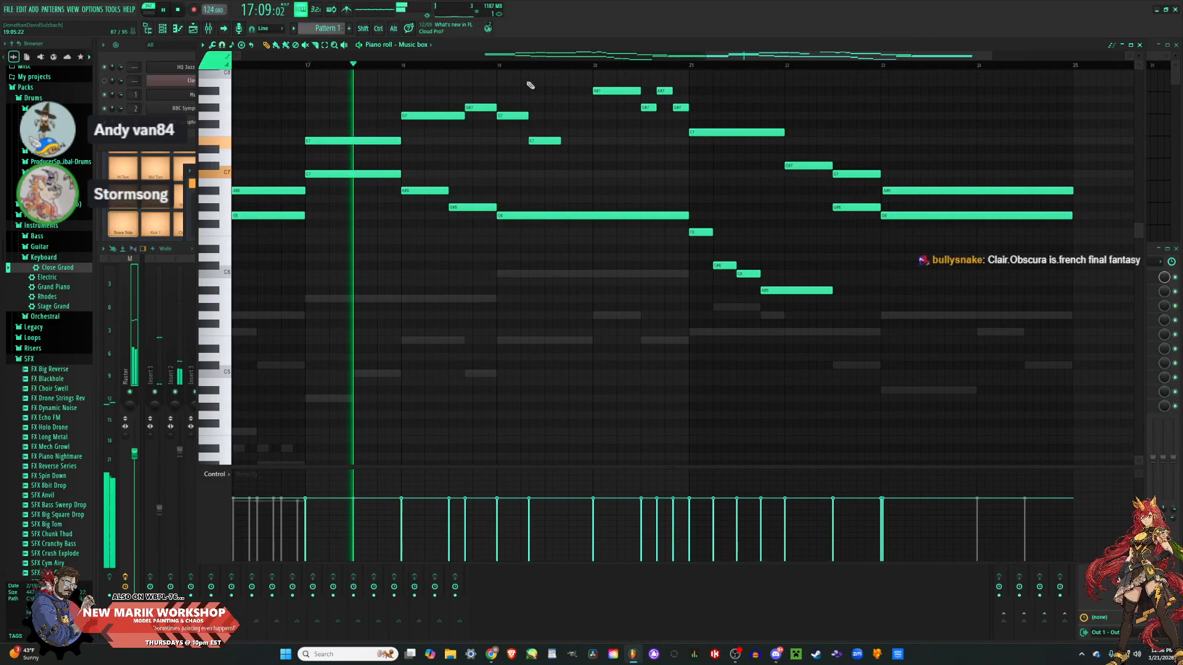
click(500, 73)
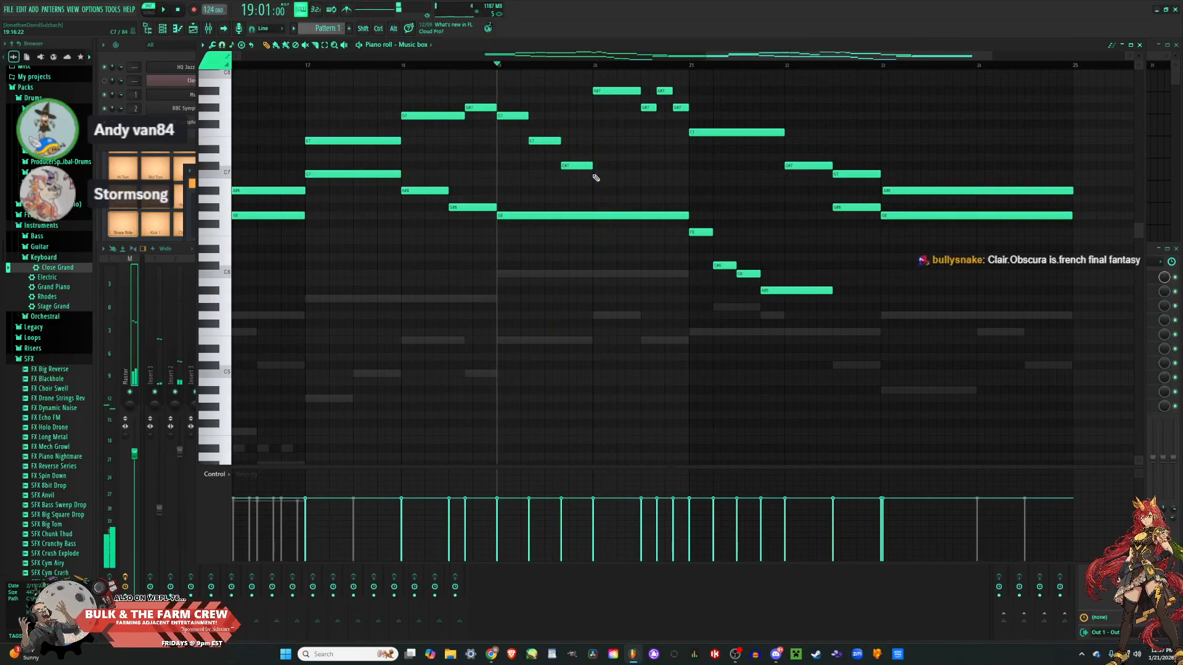
key(space)
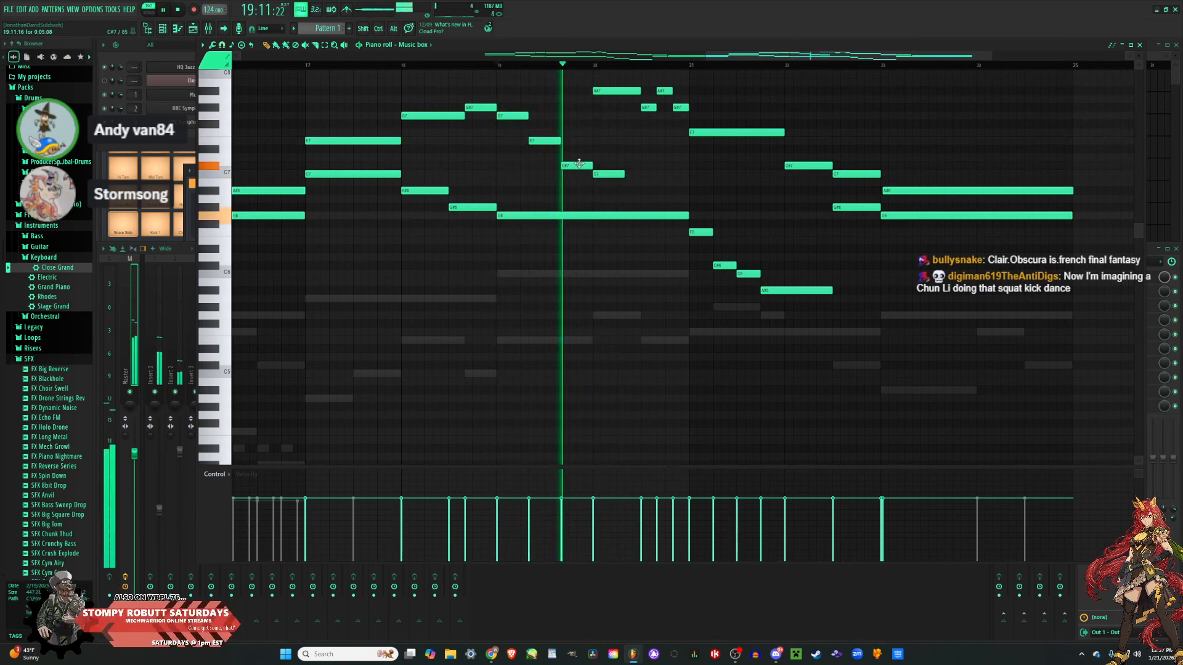
Shift the new E7 and C#7 notes in bar 19 slightly later, lengthen the G7 to meet them, and play the phrase.
key(space)
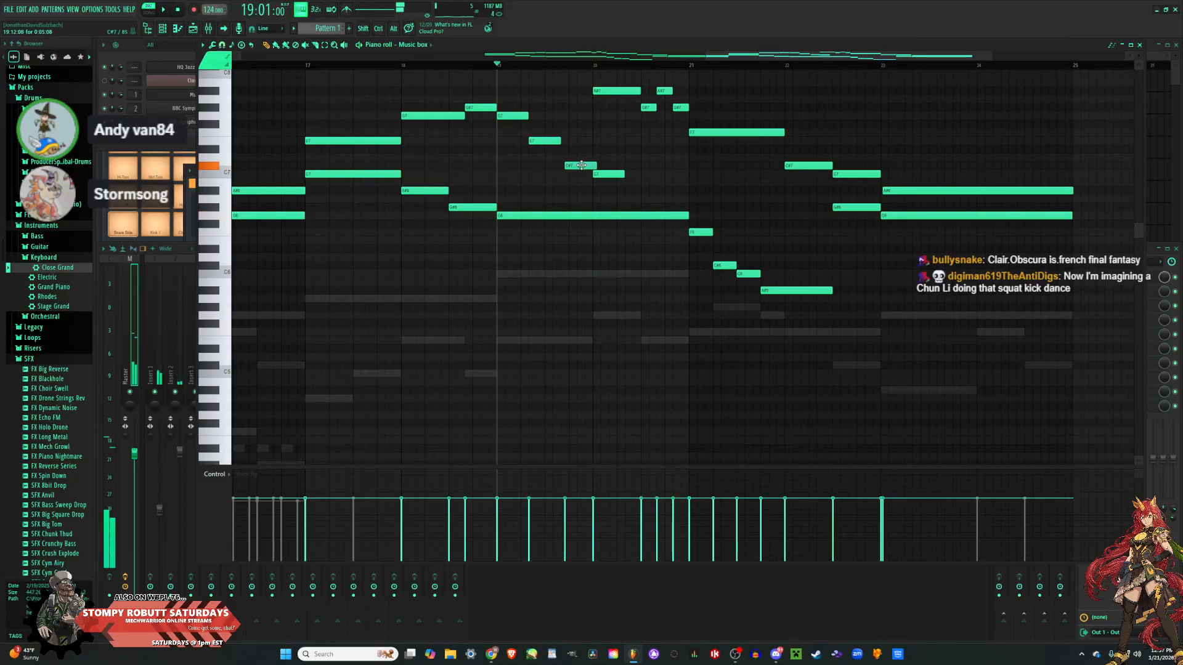
drag(581, 166, 584, 164)
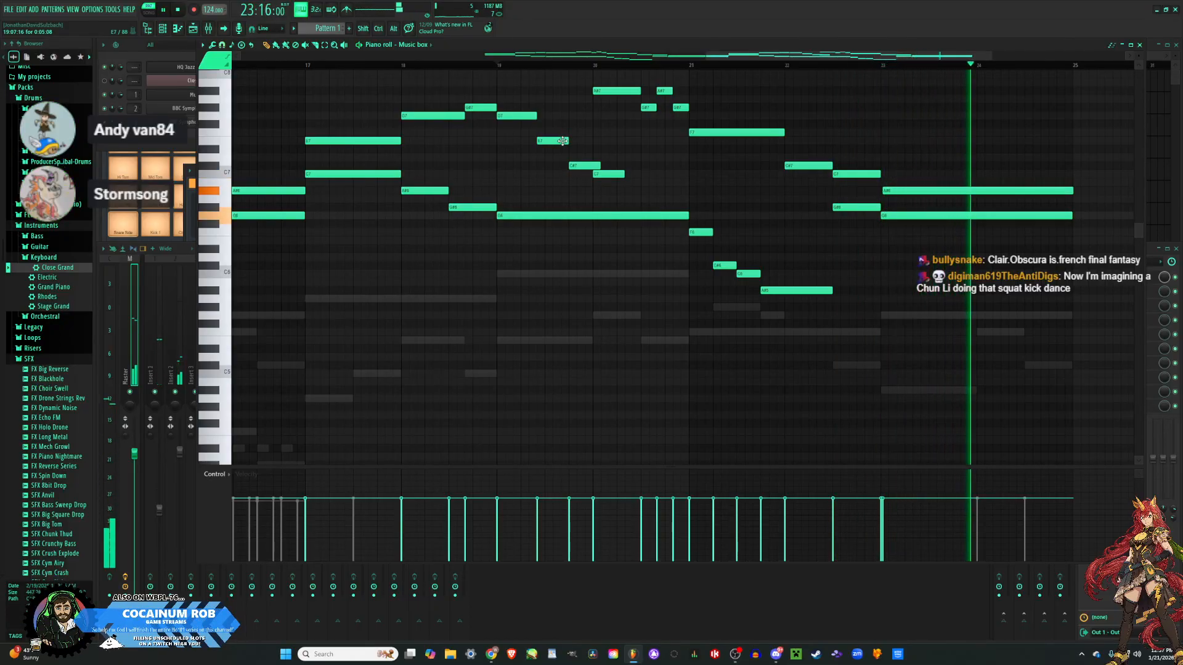
scroll(567, 145, up, 2)
key(space)
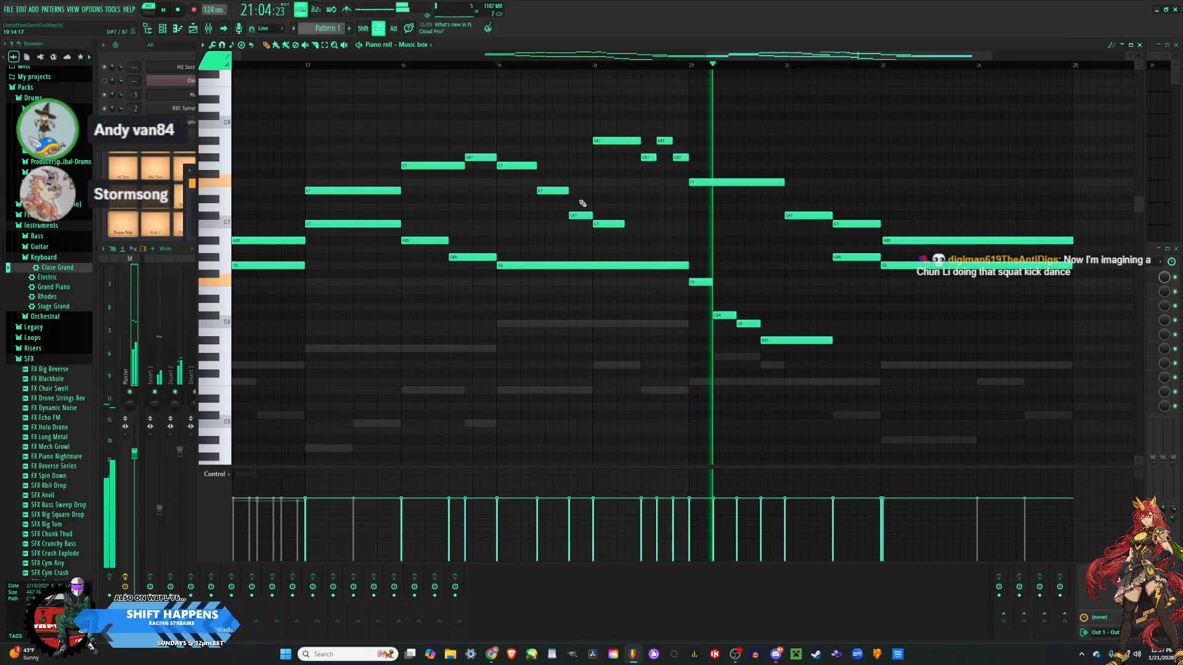
Open the BBC Symphony Orchestra channel's notes and shorten the long F5 note at bar 21 to one bar.
click(124, 147)
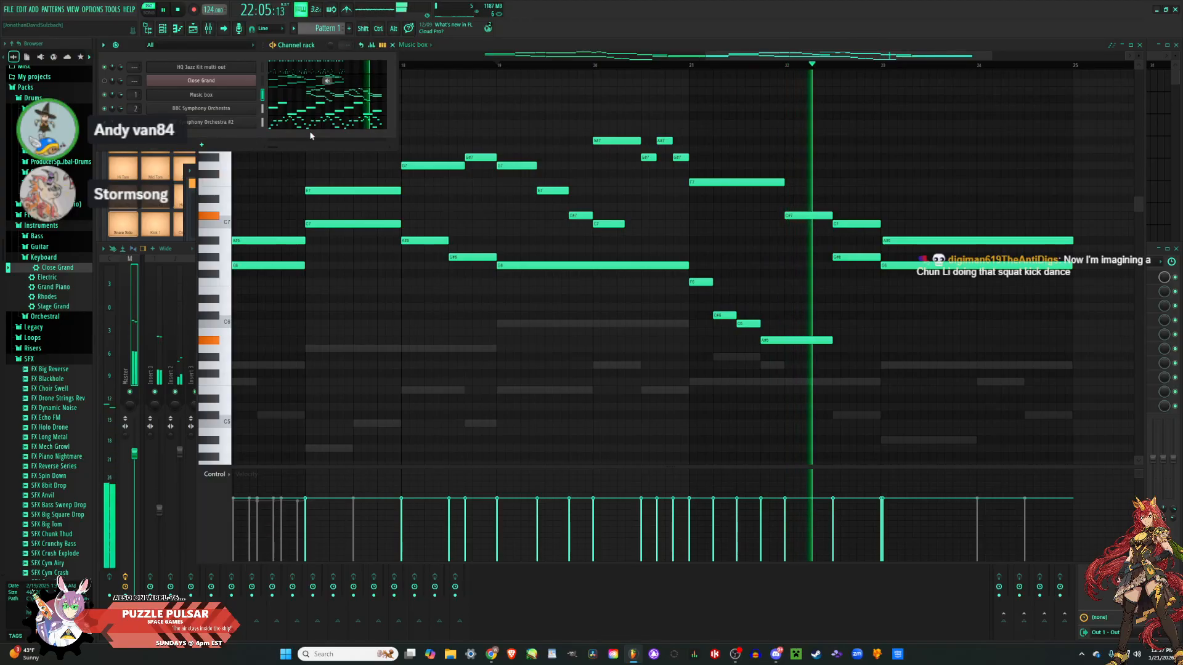
click(366, 111)
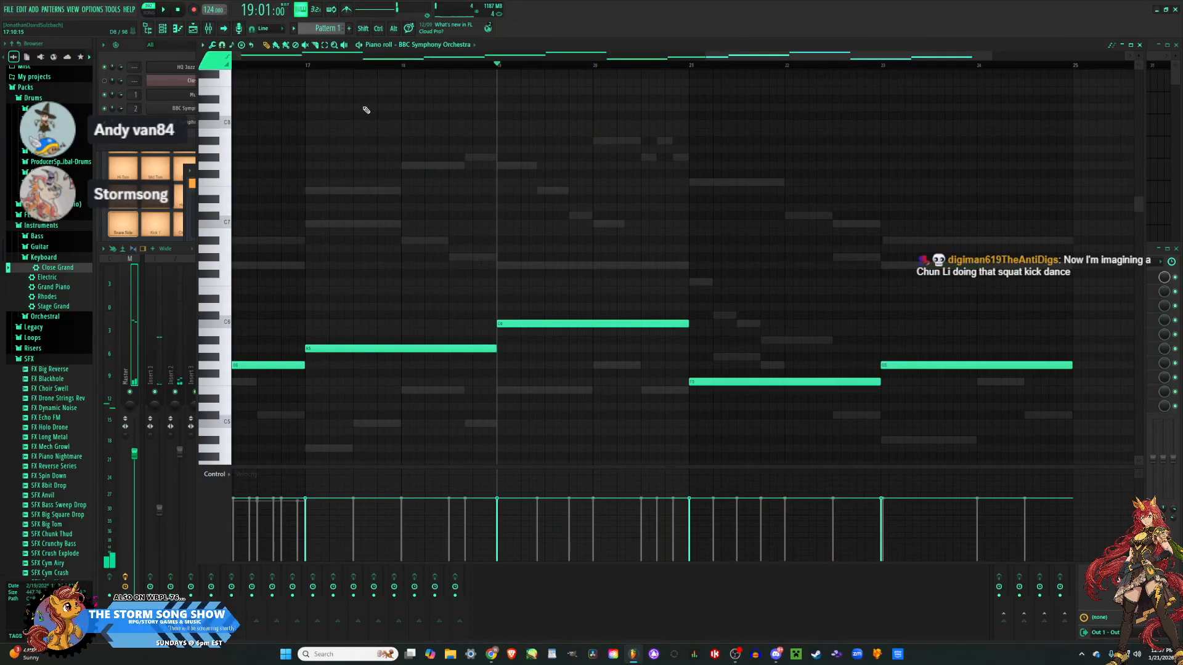
key(space)
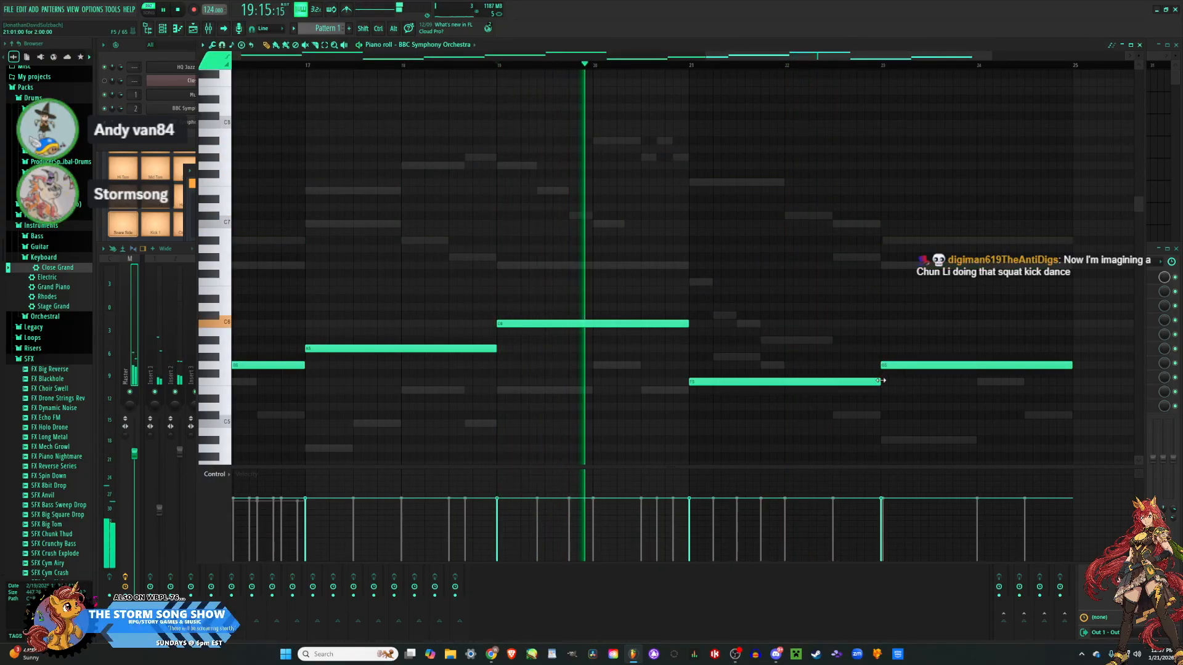
drag(881, 381, 784, 382)
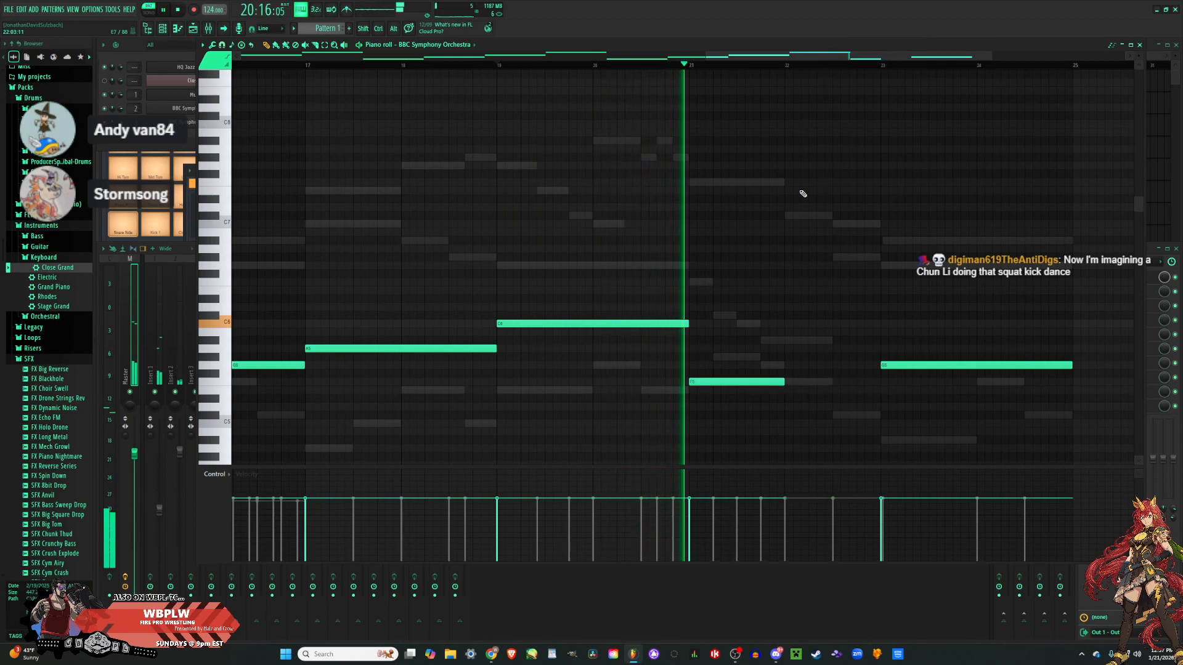
Add half-bar C#6 and C6 notes across bar 22 of the BBC Symphony Orchestra part.
click(789, 216)
right_click(820, 215)
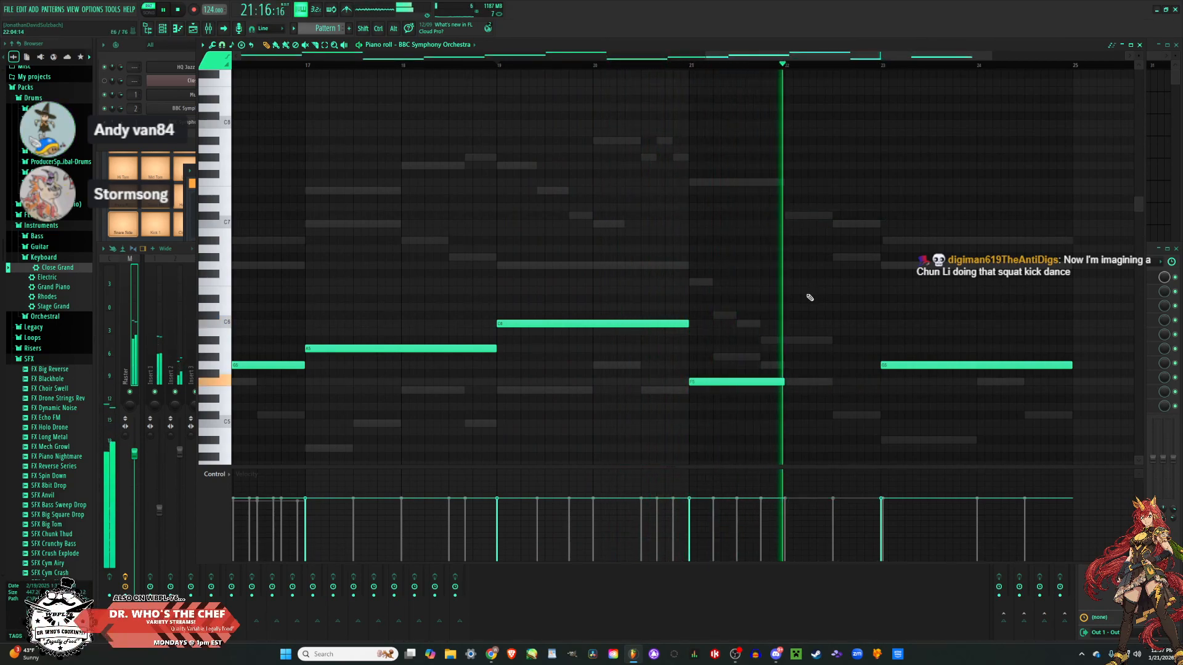
drag(794, 281, 834, 318)
click(835, 326)
click(841, 226)
right_click(864, 224)
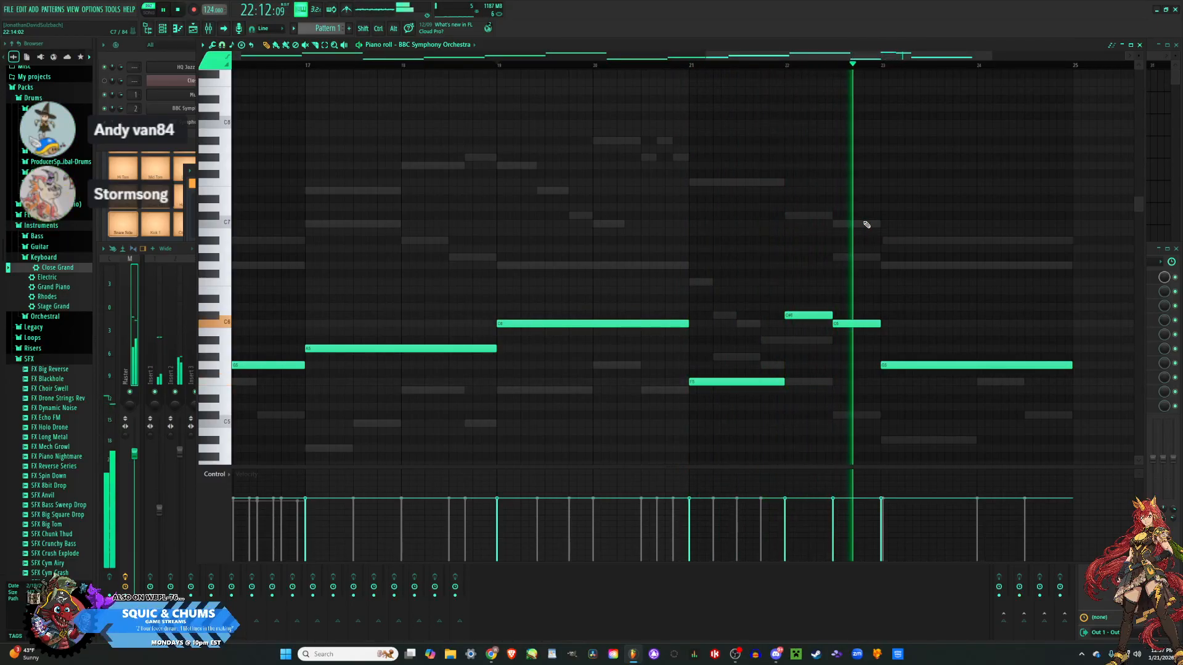
key(space)
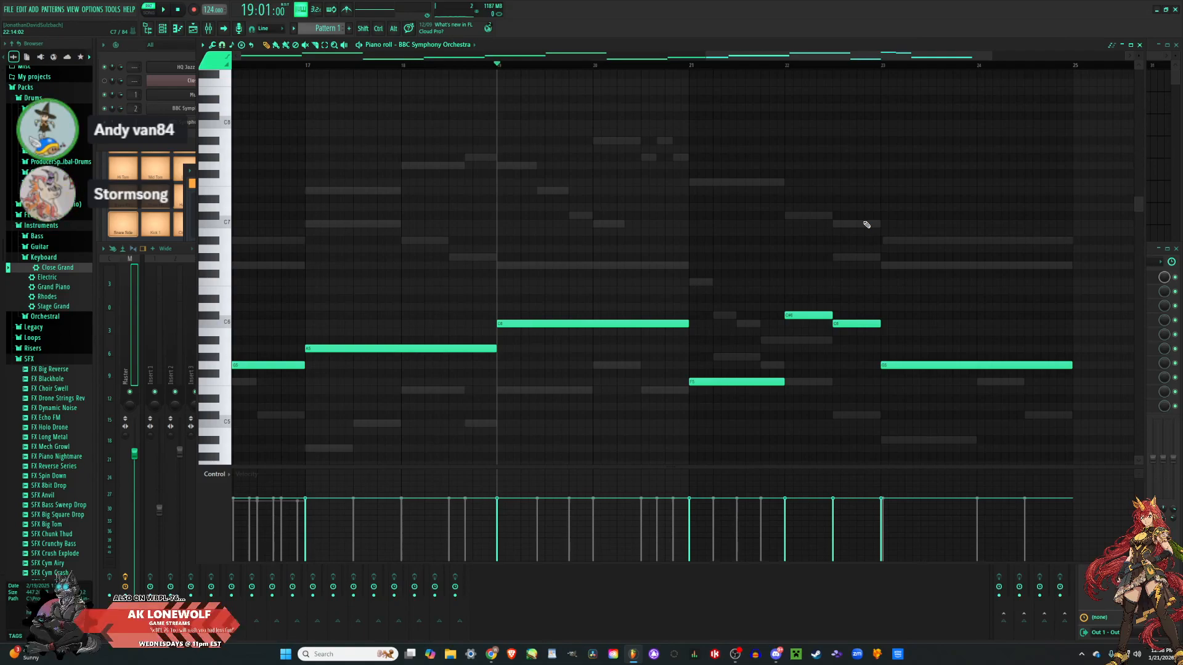
Shorten the BBC Symphony Orchestra's G5 note at bar 23 to one bar, add a one-bar C#6 in bar 24, and play from bar 19.
key(space)
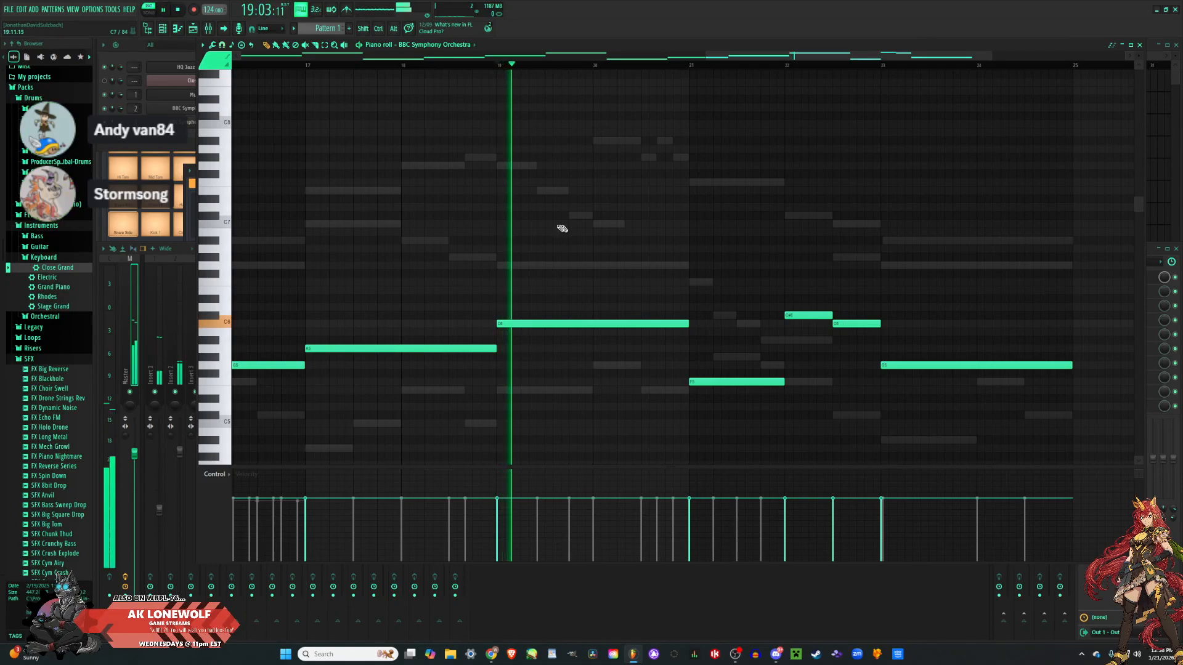
scroll(555, 245, down, 3)
scroll(758, 242, down, 3)
scroll(801, 238, down, 1)
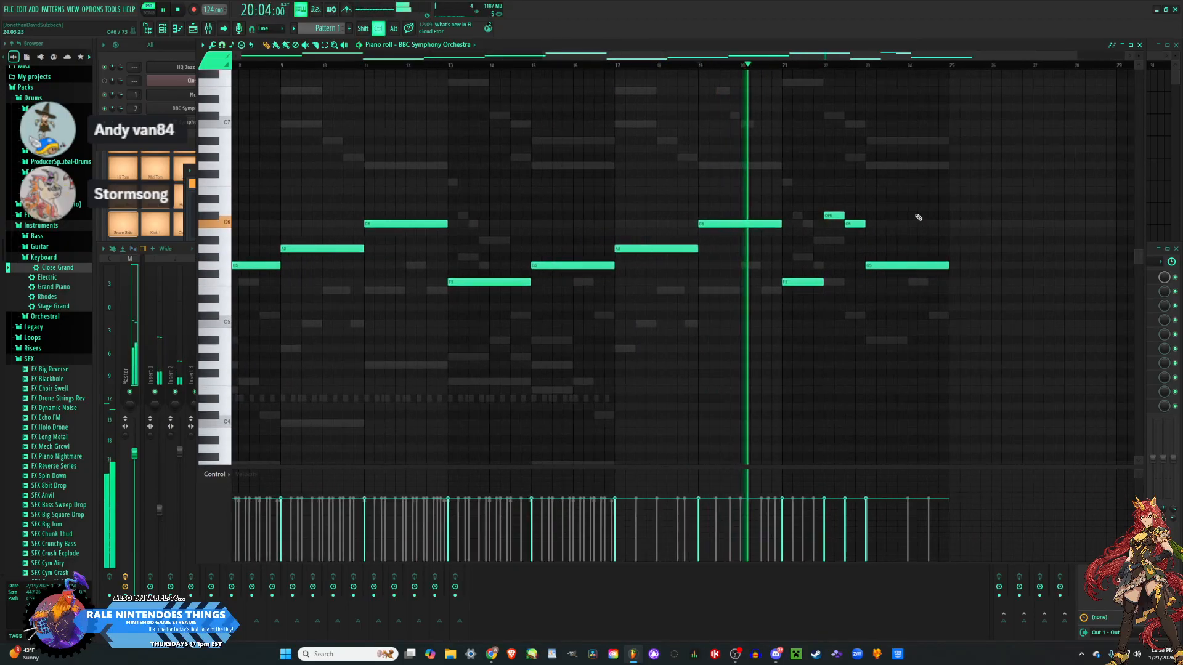
ctrl+scroll(916, 220, up, 3)
drag(972, 263, 902, 268)
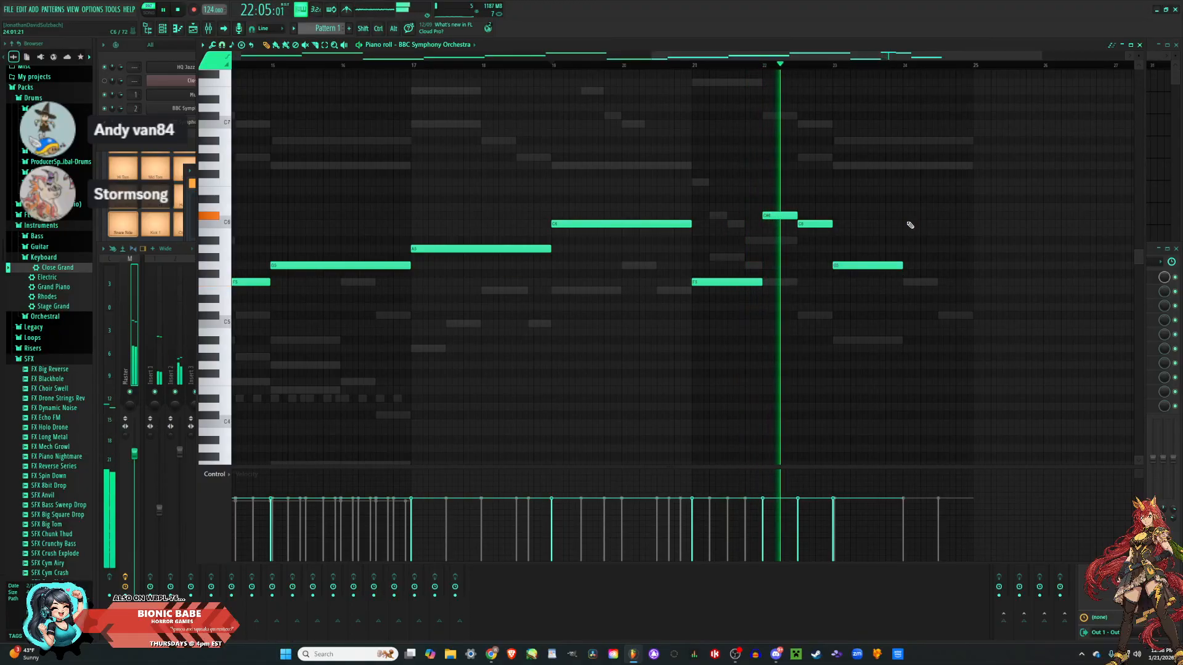
click(915, 215)
drag(933, 216, 933, 205)
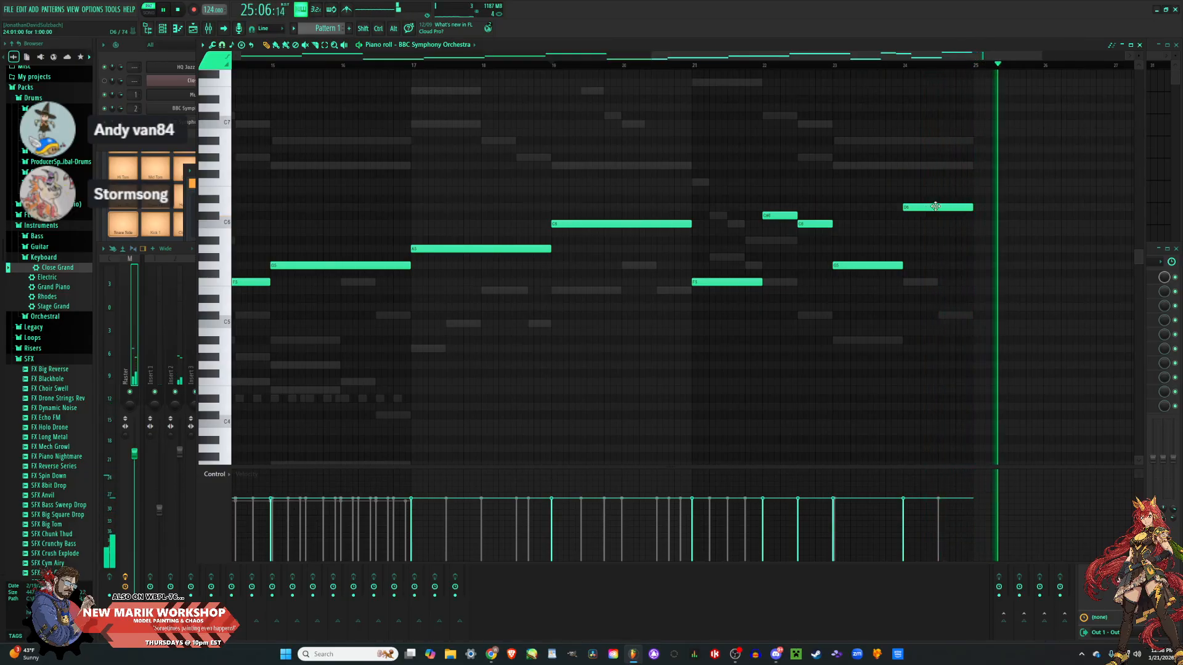
key(space)
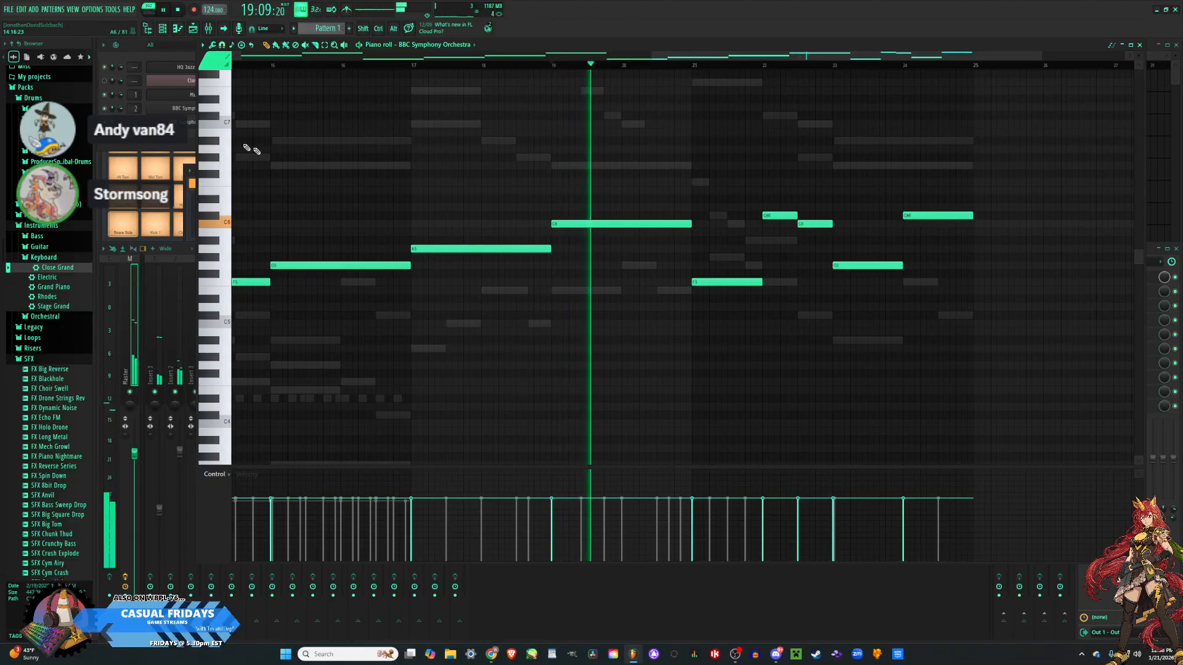
Open the BBC Symphony Orchestra #2 notes and add short descending G6, C#6 and C6 notes in bar 23.
click(178, 135)
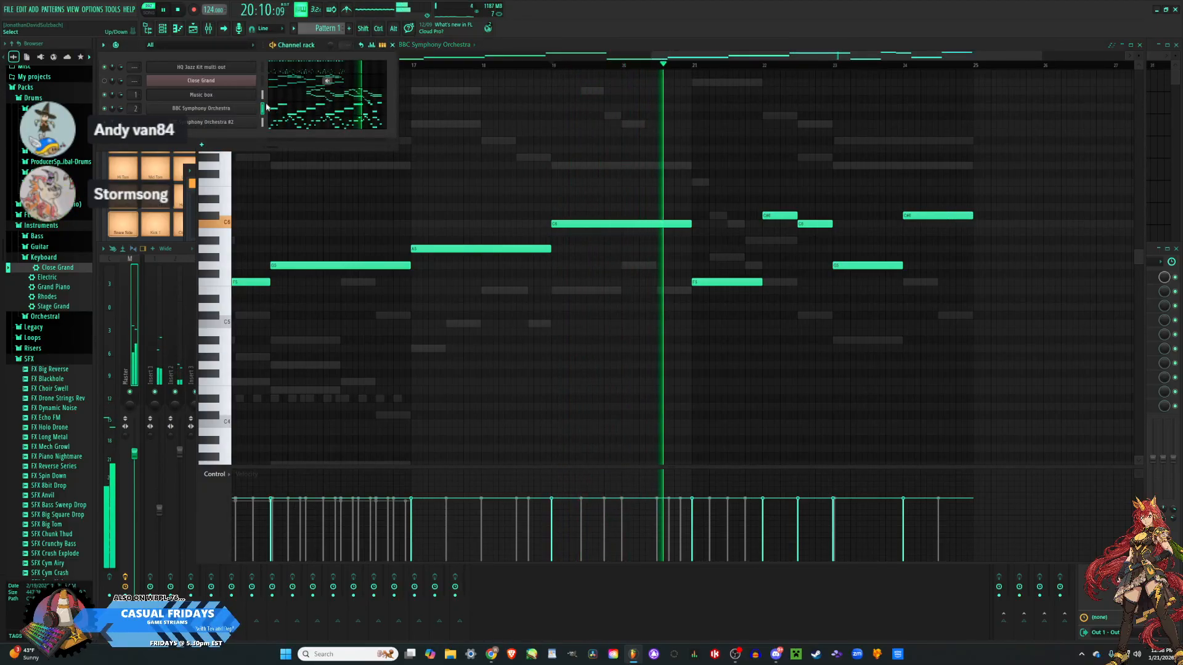
click(294, 123)
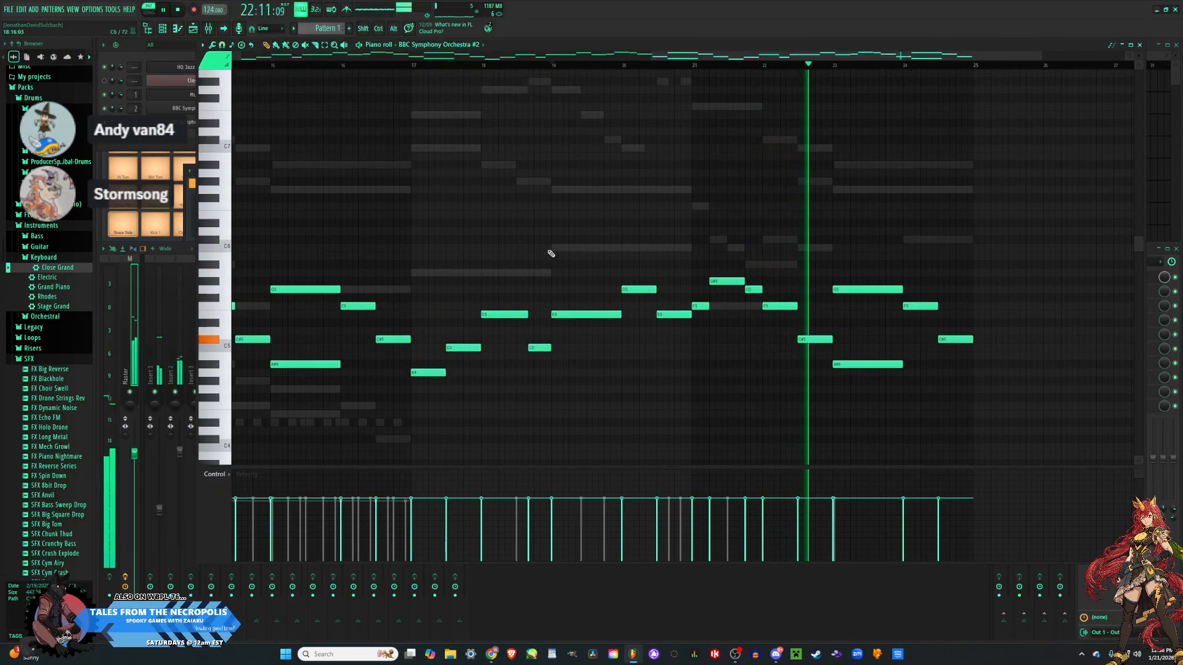
scroll(549, 245, up, 3)
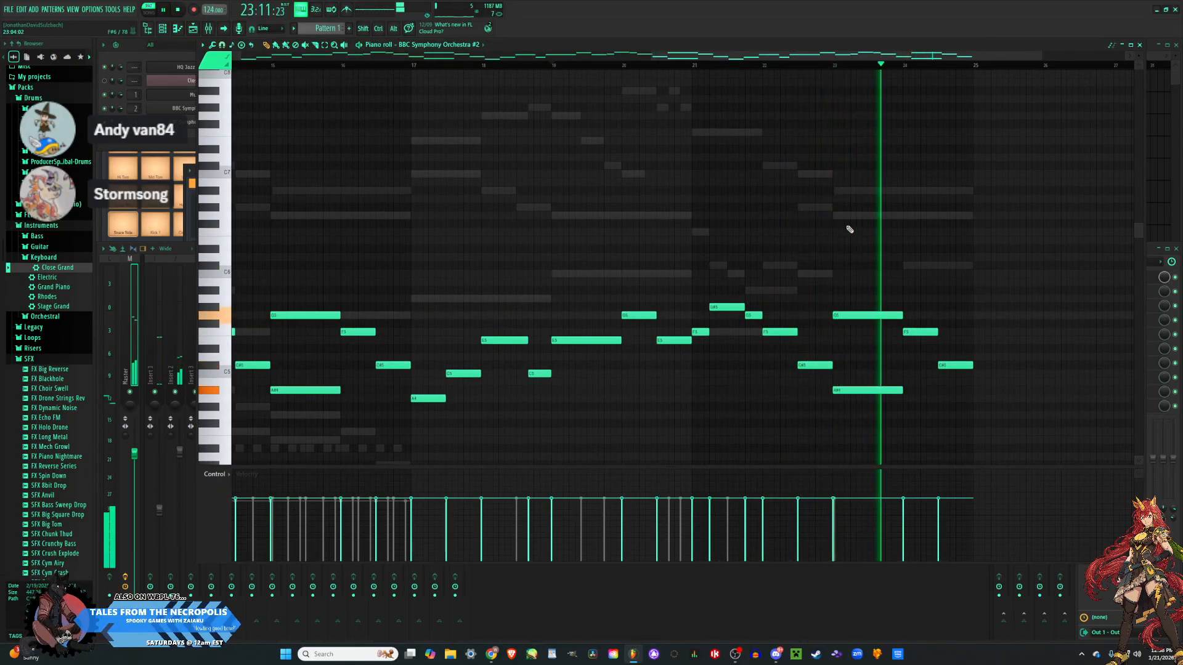
key(space)
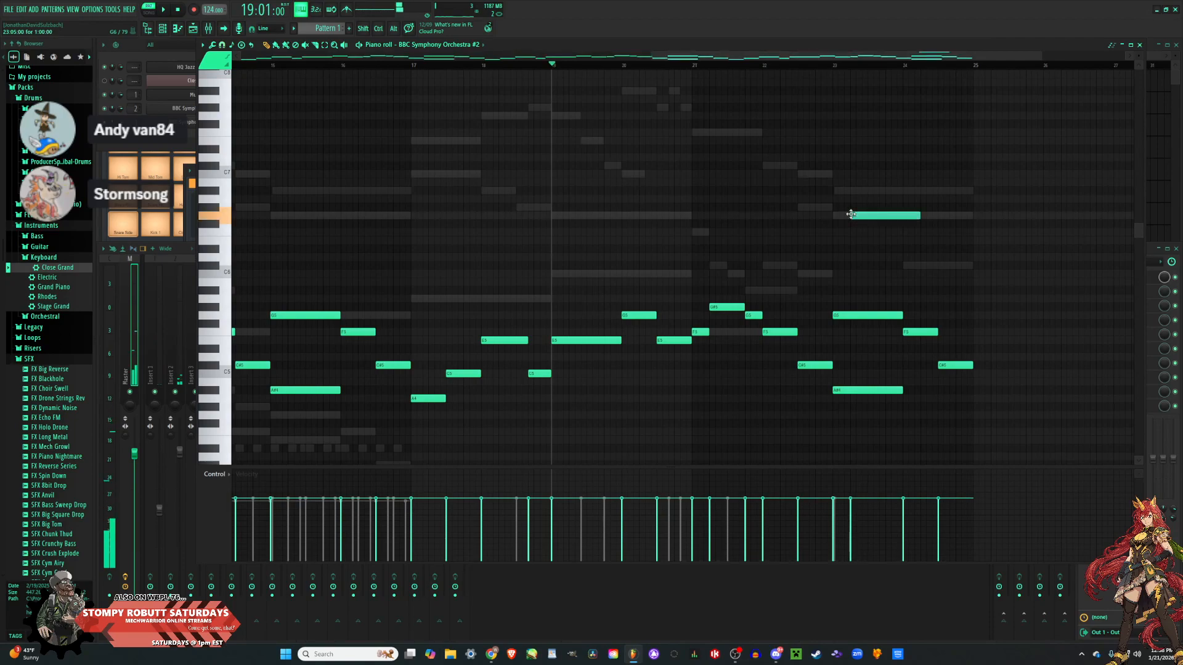
drag(916, 215, 910, 215)
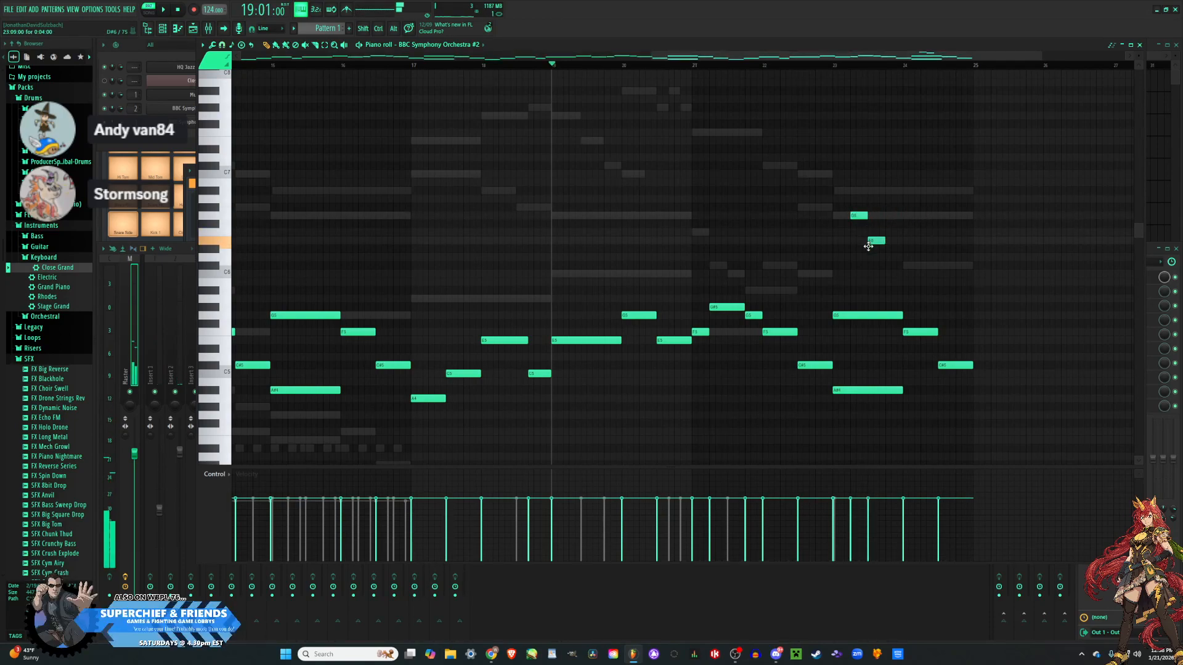
drag(868, 245, 868, 251)
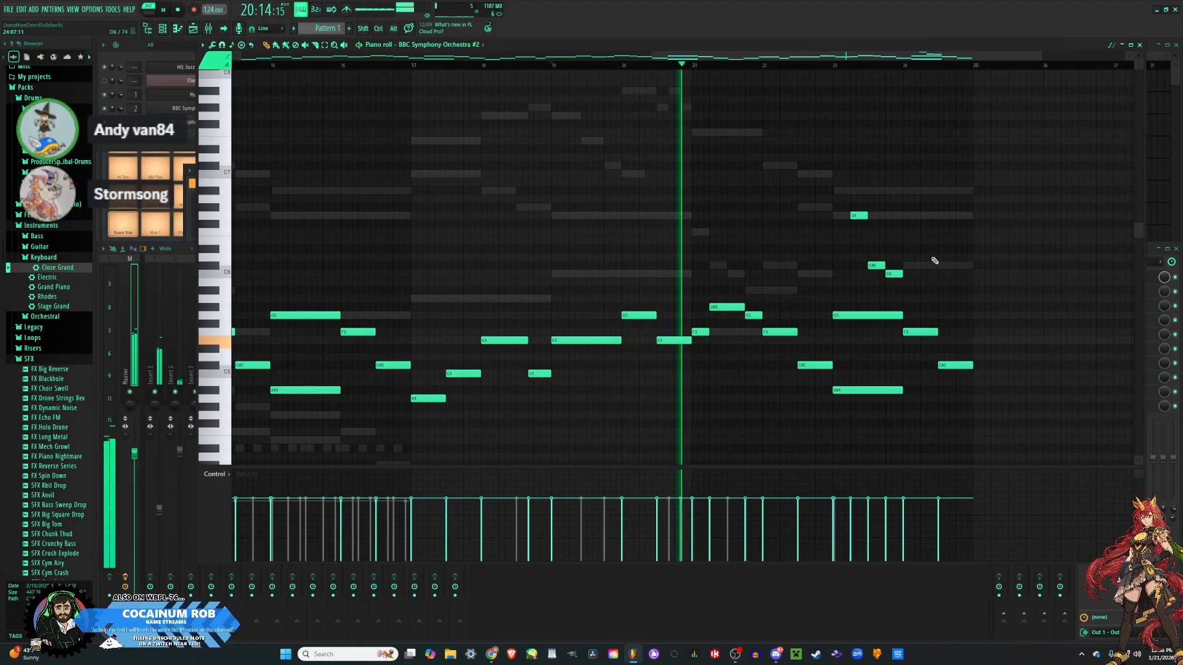
scroll(925, 252, down, 1)
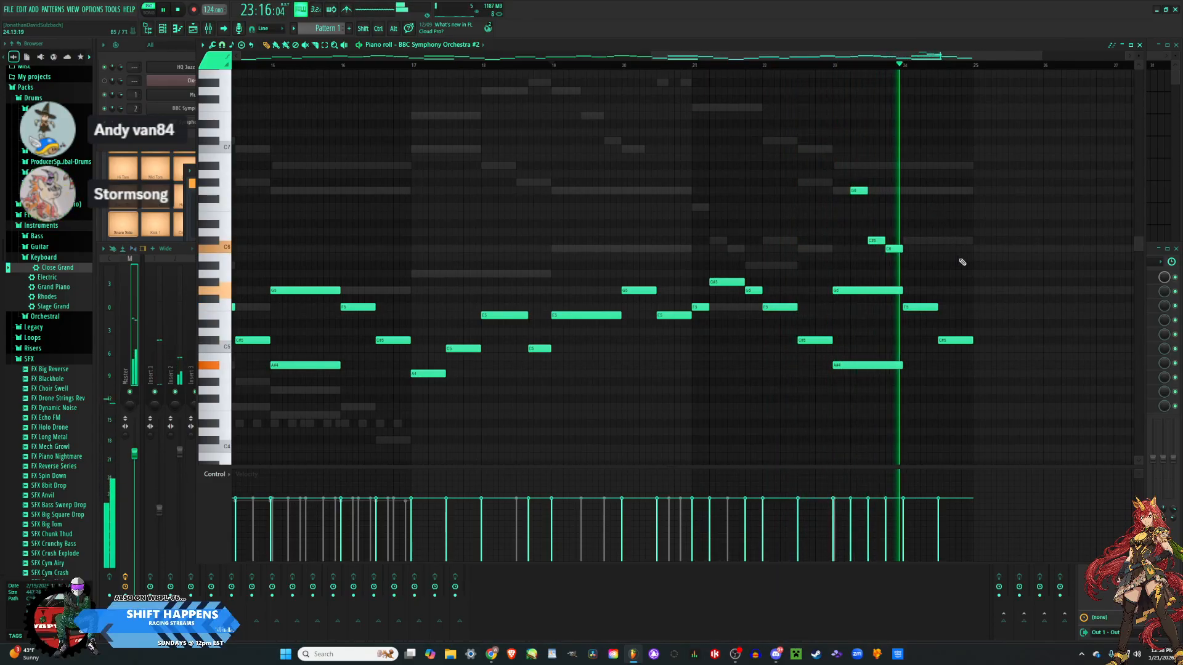
Move the C#6 and C6 notes in bar 23 earlier so each overlaps the note before it, and play from bar 23.
scroll(893, 272, up, 3)
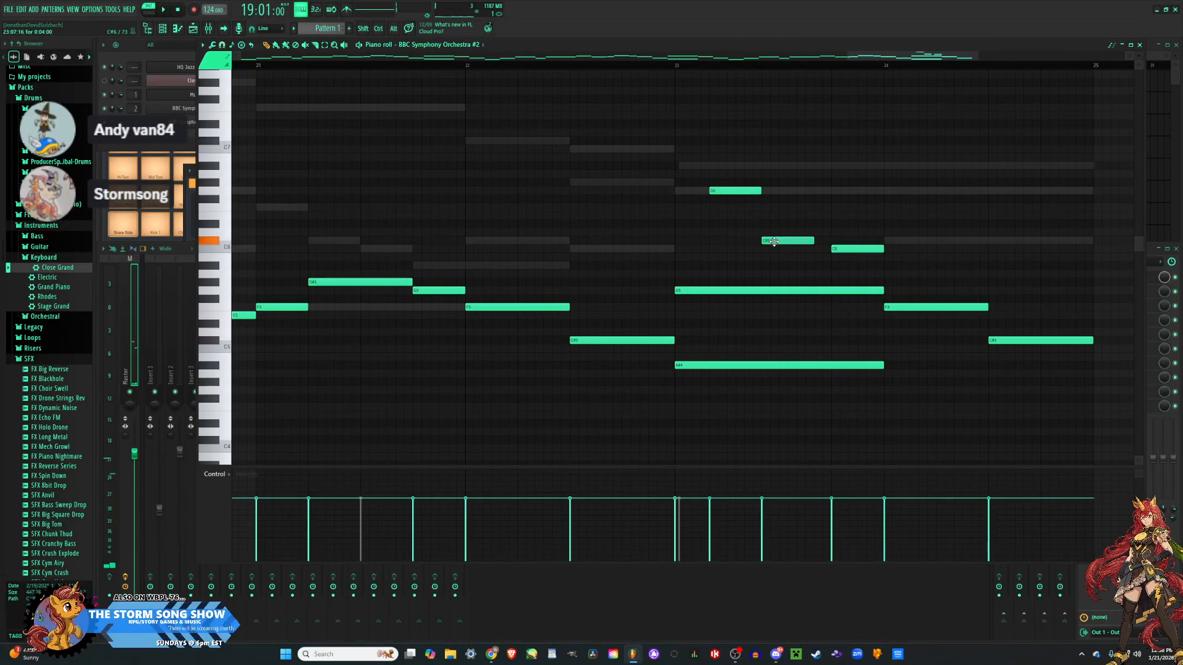
drag(770, 242, 767, 241)
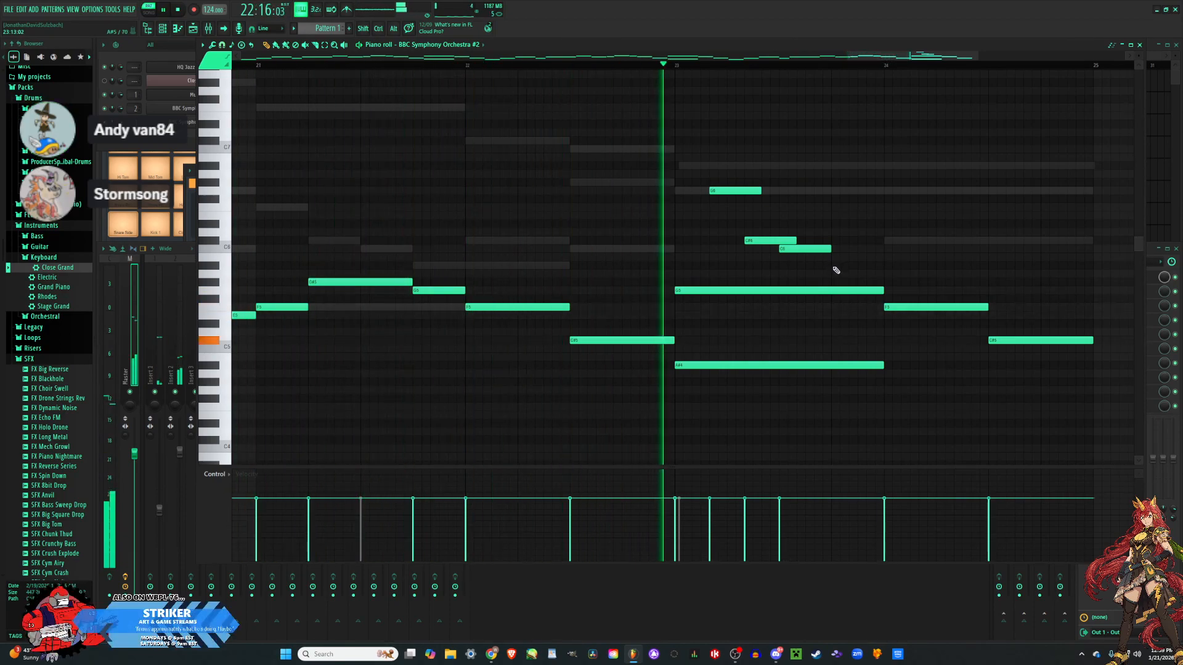
key(space)
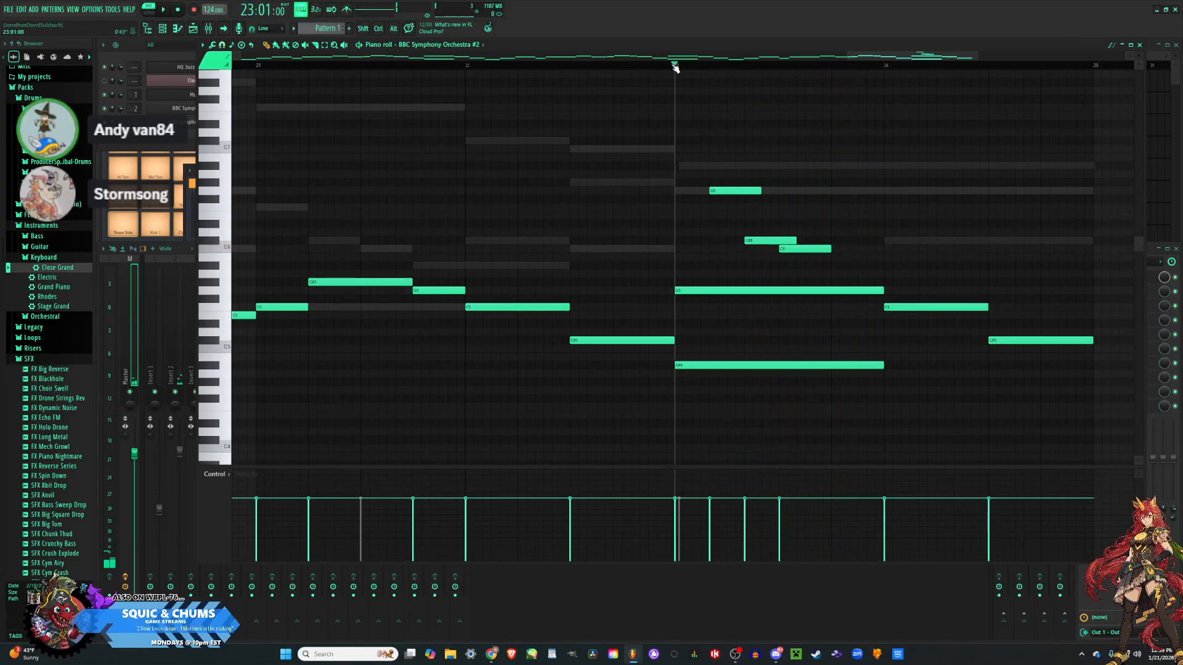
key(space)
key(space)
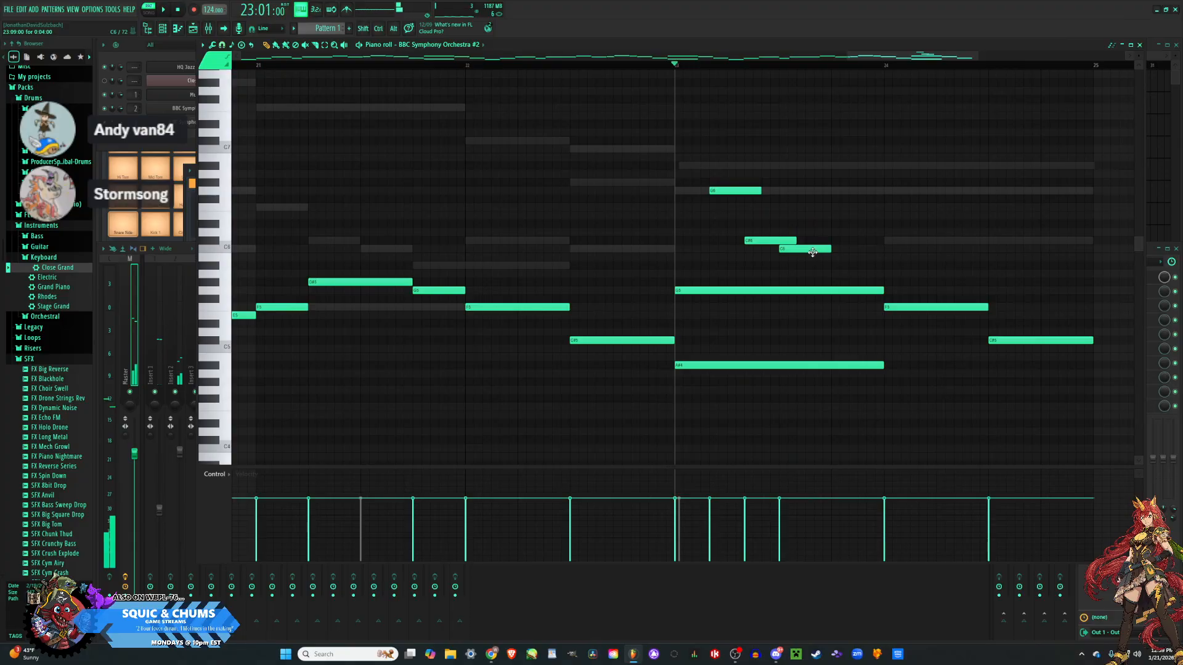
Add a short A#5 note at the end of bar 23 in BBC Symphony Orchestra #2 and play the passage back.
click(831, 266)
key(space)
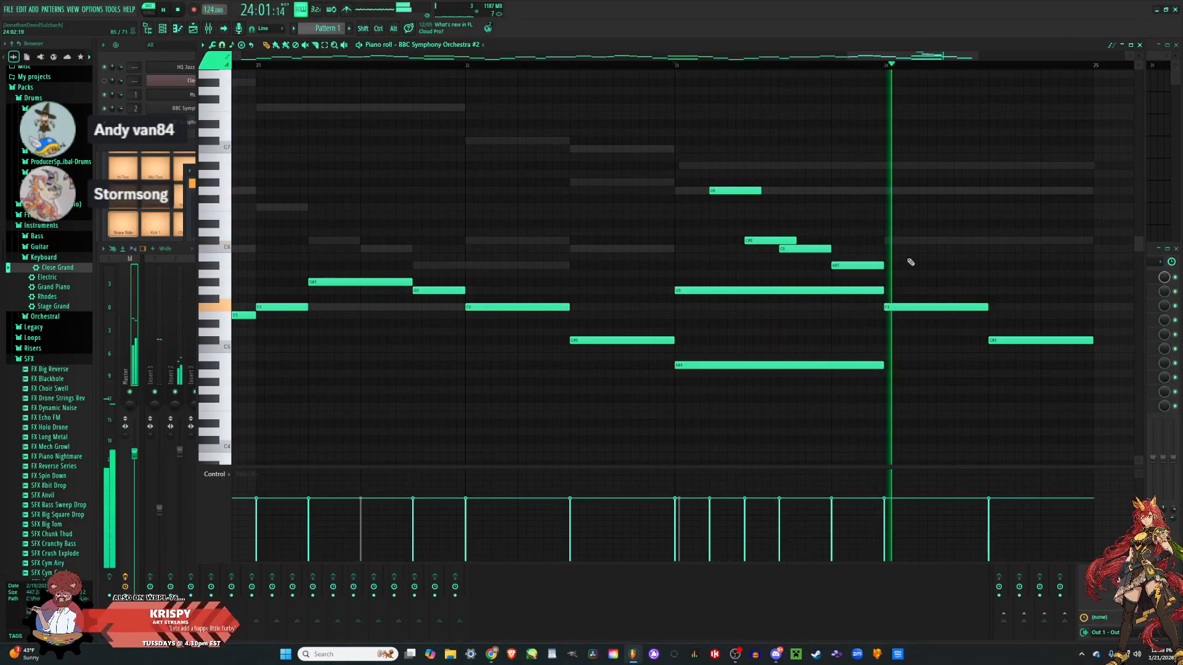
ctrl+scroll(922, 233, down, 3)
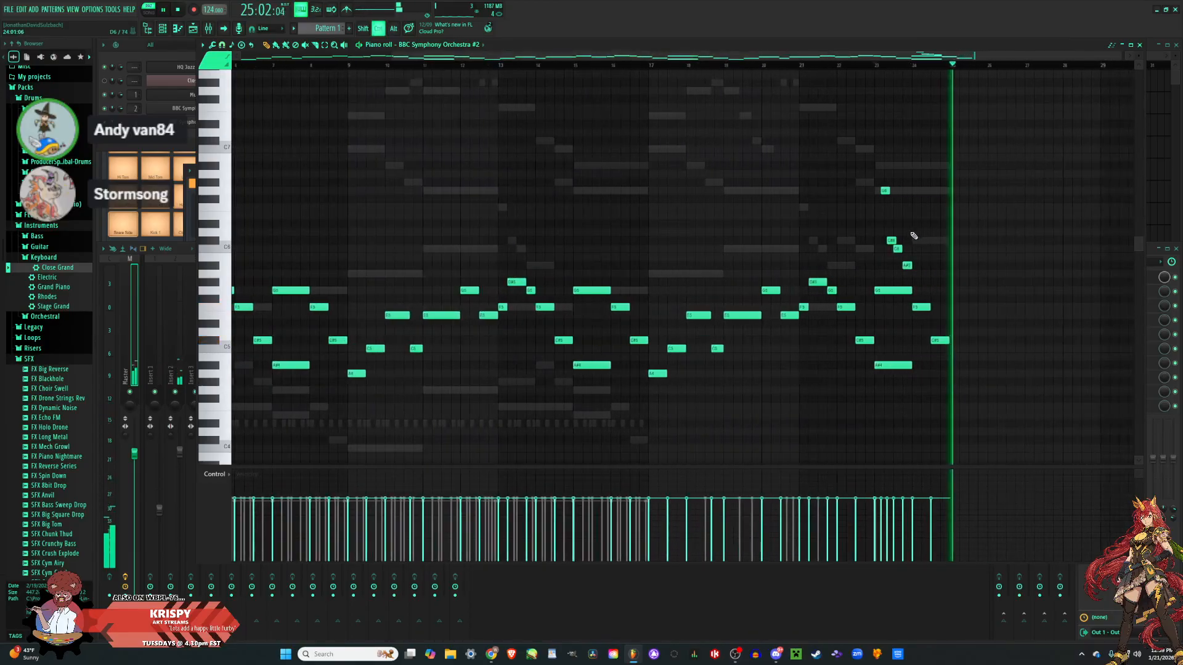
key(space)
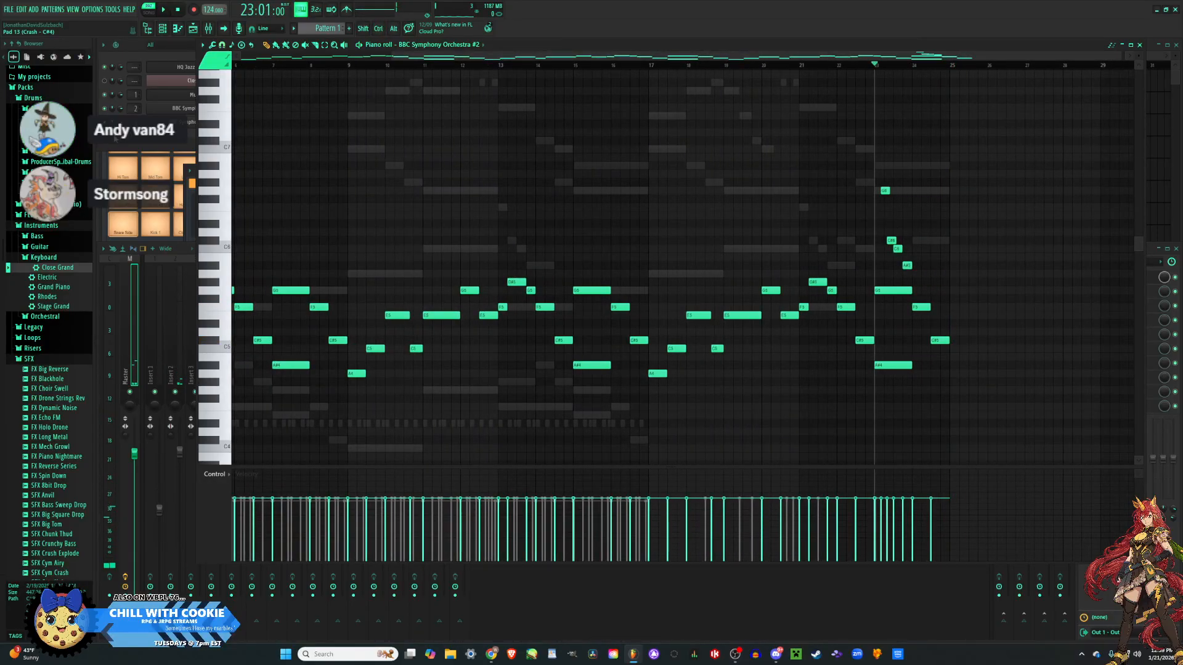
Duplicate the HQ Jazz Kit multi out drum notes of bars 9–16 into bars 17–24 during playback.
click(115, 139)
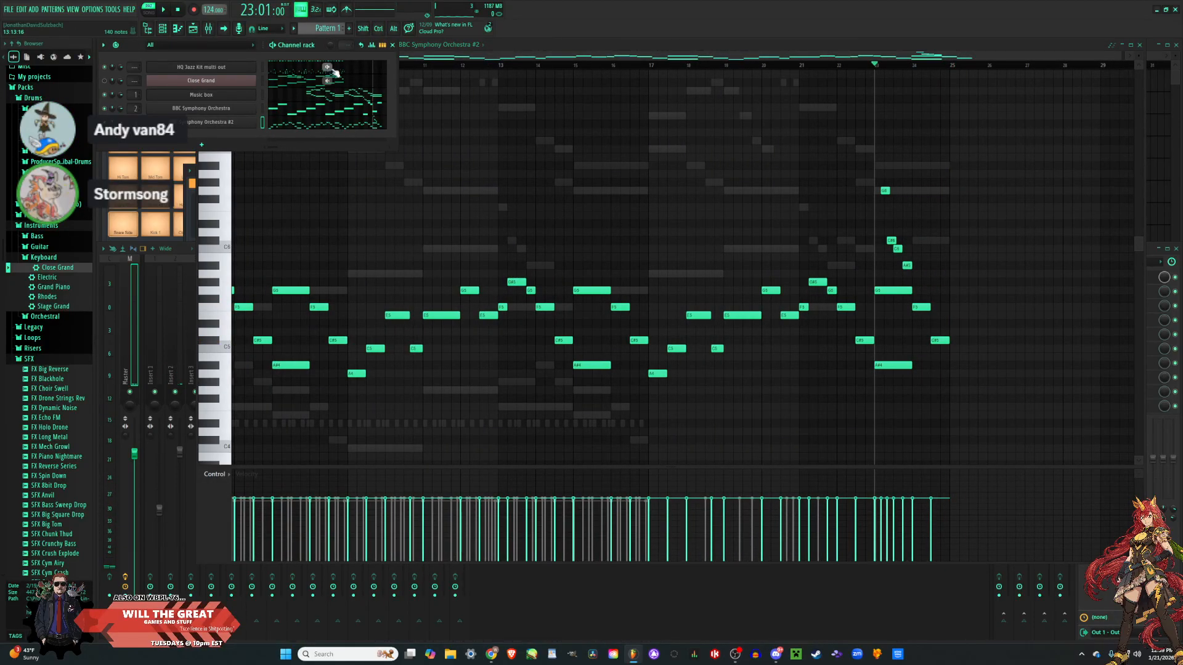
click(329, 69)
click(579, 64)
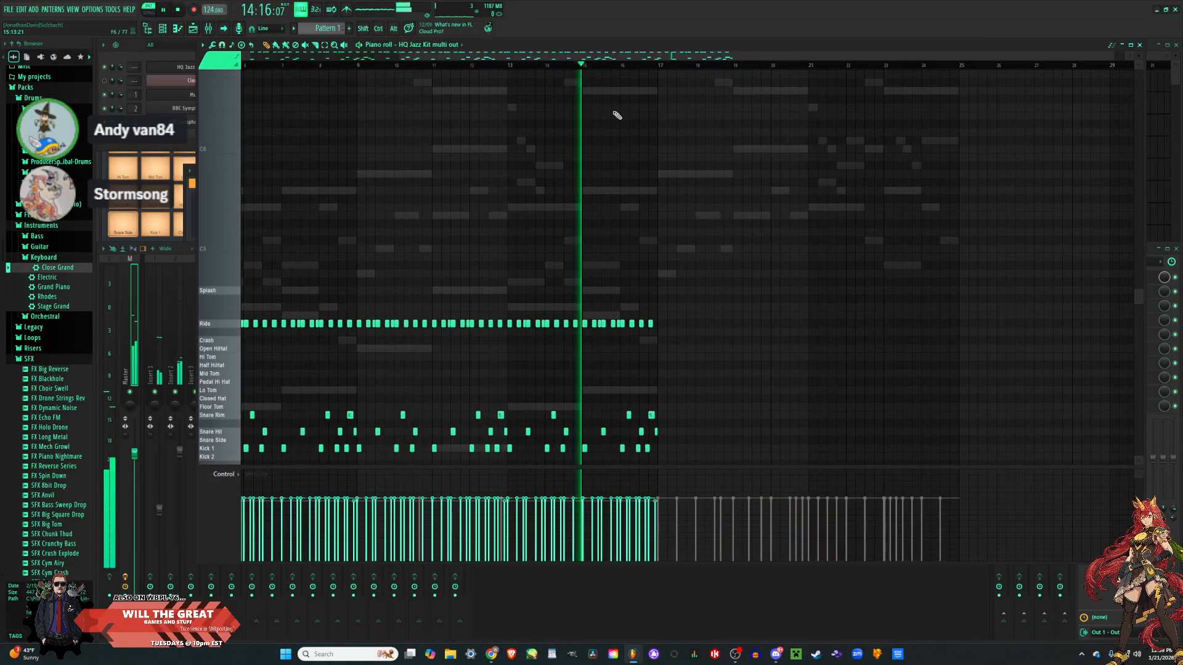
scroll(619, 123, down, 4)
drag(724, 426, 362, 141)
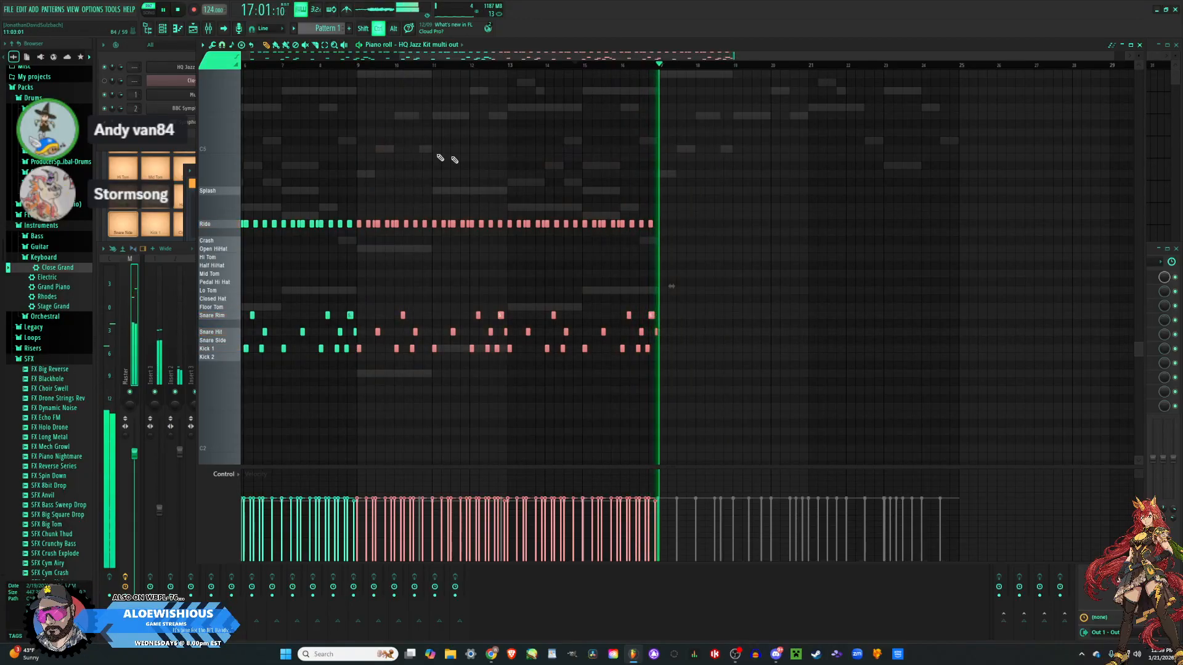
scroll(801, 320, up, 4)
scroll(801, 322, up, 2)
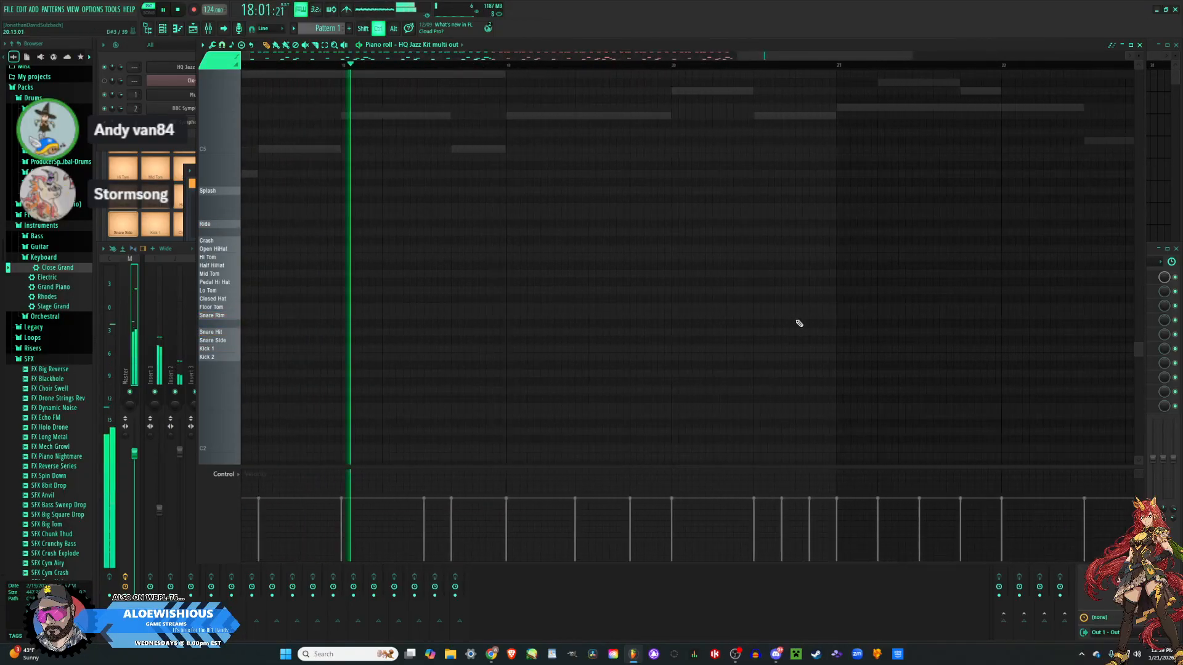
scroll(800, 322, down, 2)
scroll(800, 323, up, 1)
key(ctrl+b)
scroll(799, 323, down, 5)
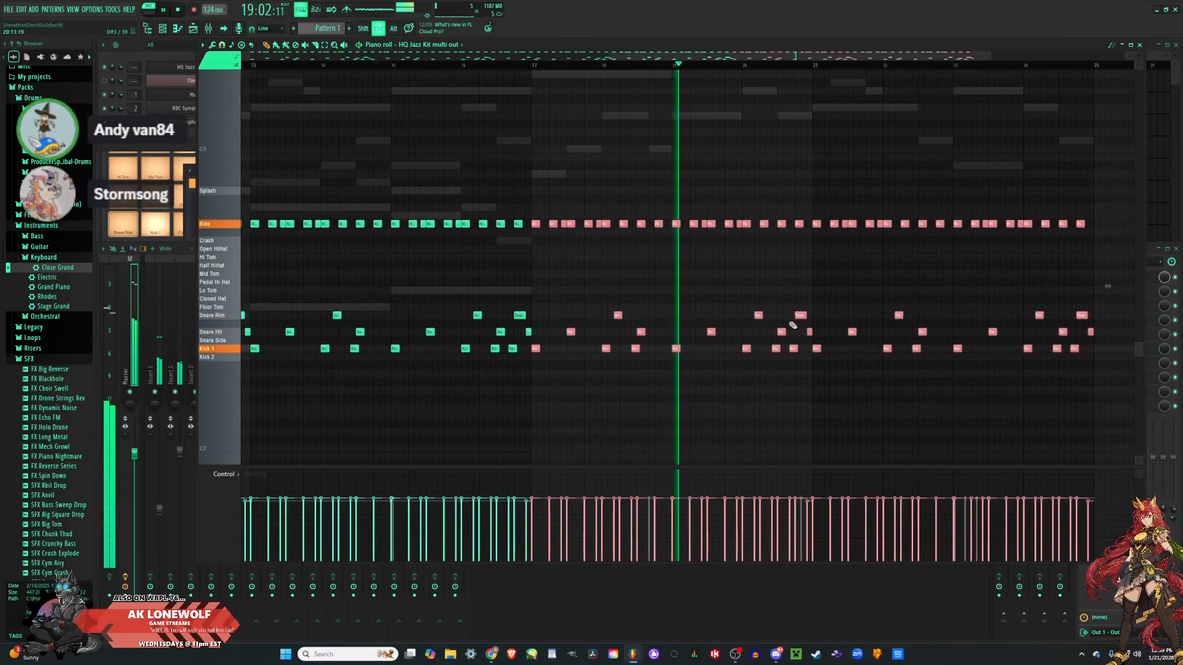
Listen to the arrangement with the extended drum part, bring up the channel rack and stop playback.
scroll(947, 315, up, 4)
scroll(948, 315, up, 4)
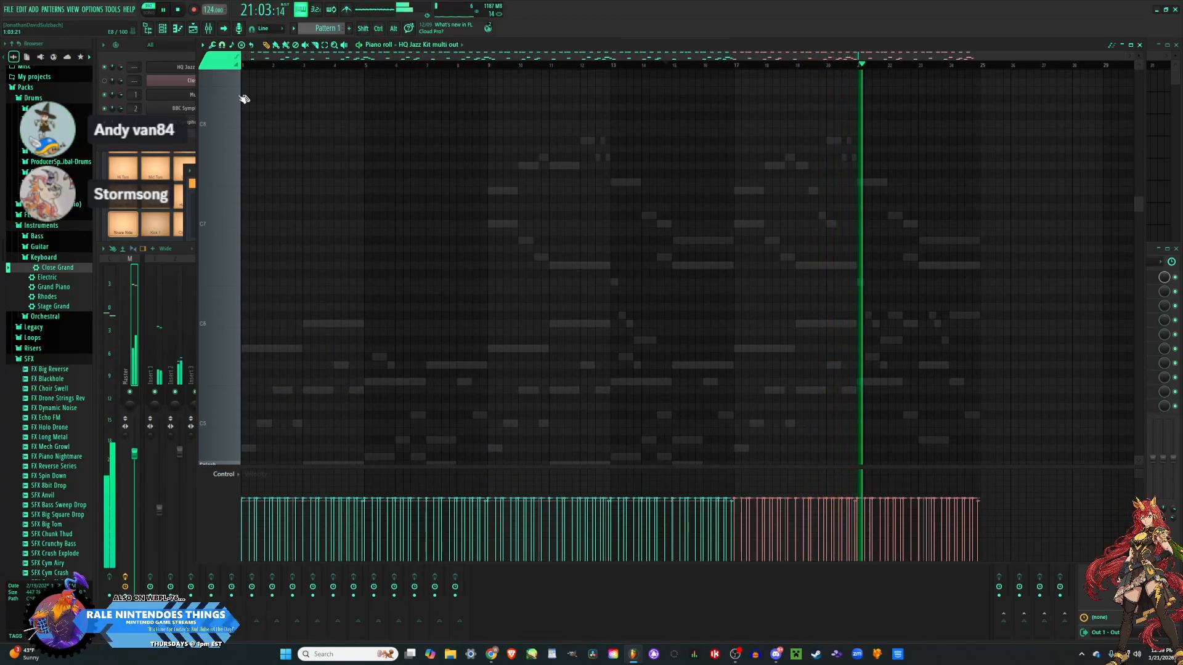
click(130, 53)
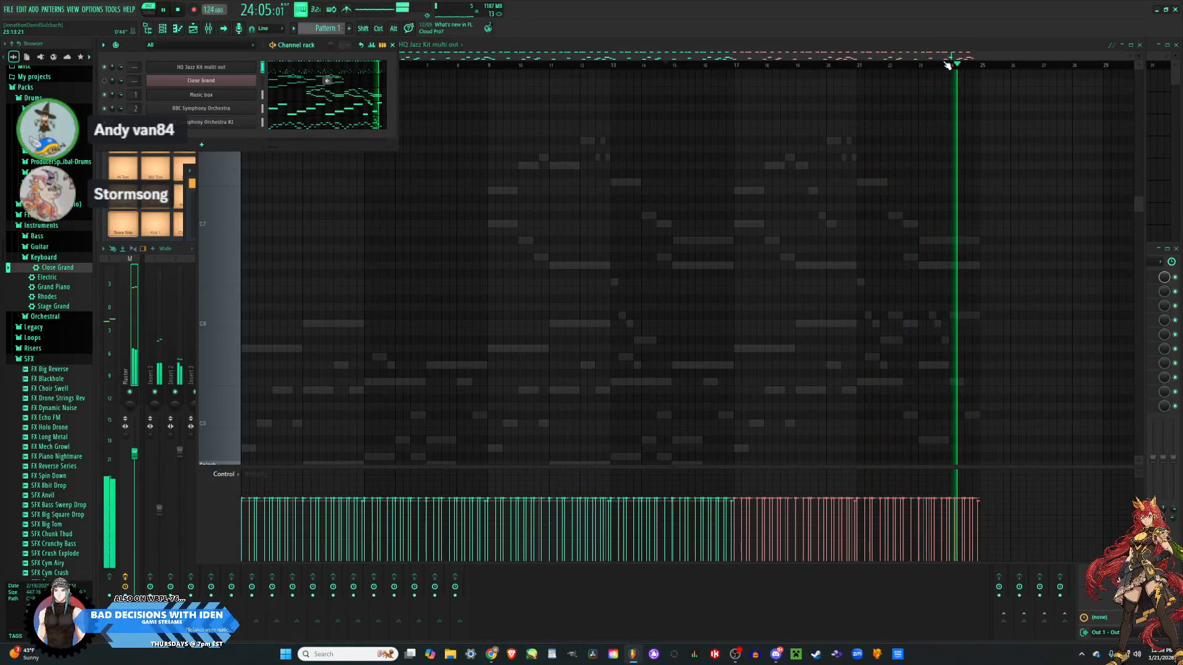
key(space)
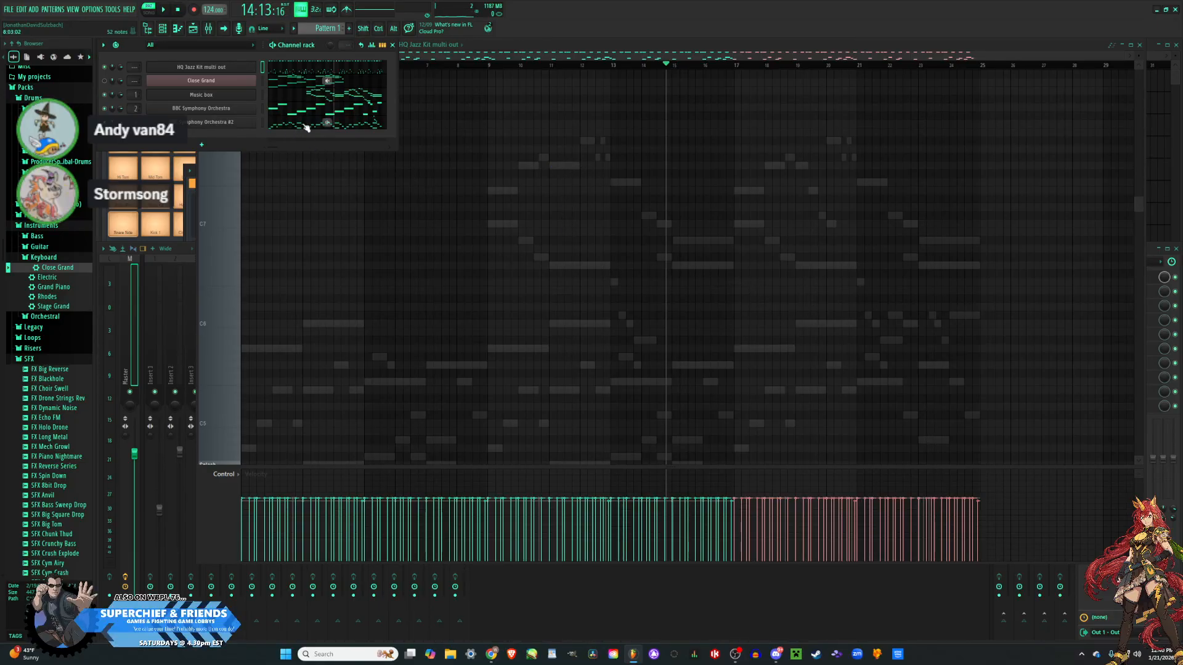
Open the Music box notes and duplicate bars 17–24 into bars 25–32.
click(362, 97)
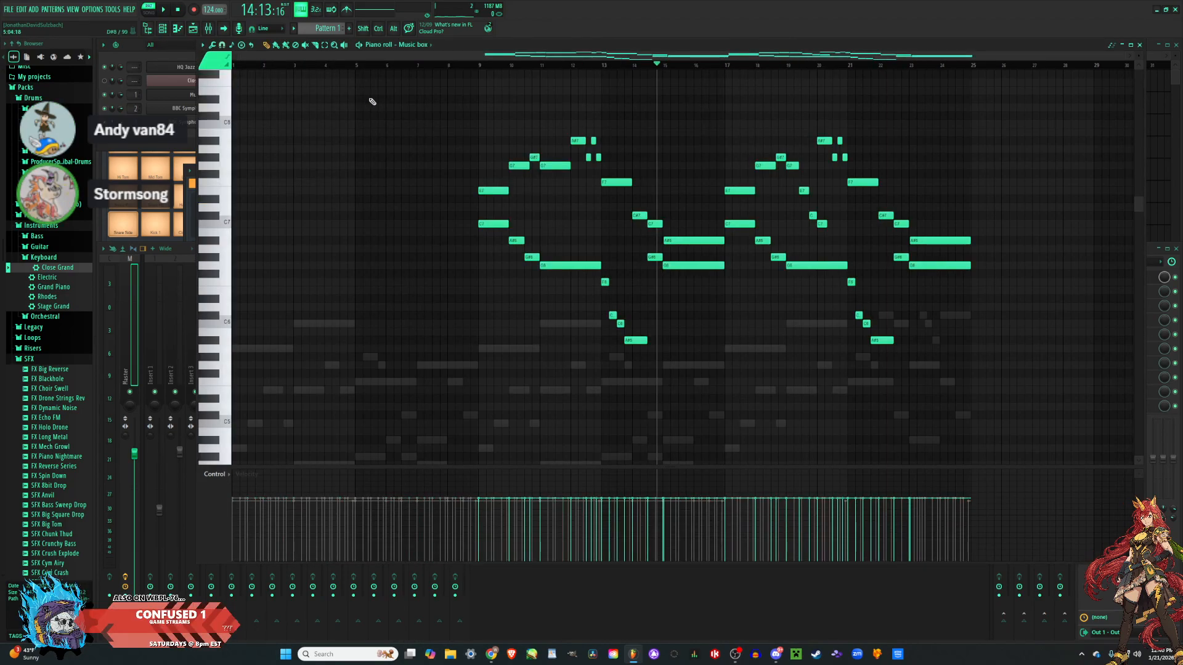
drag(1021, 411, 739, 97)
scroll(1022, 336, up, 6)
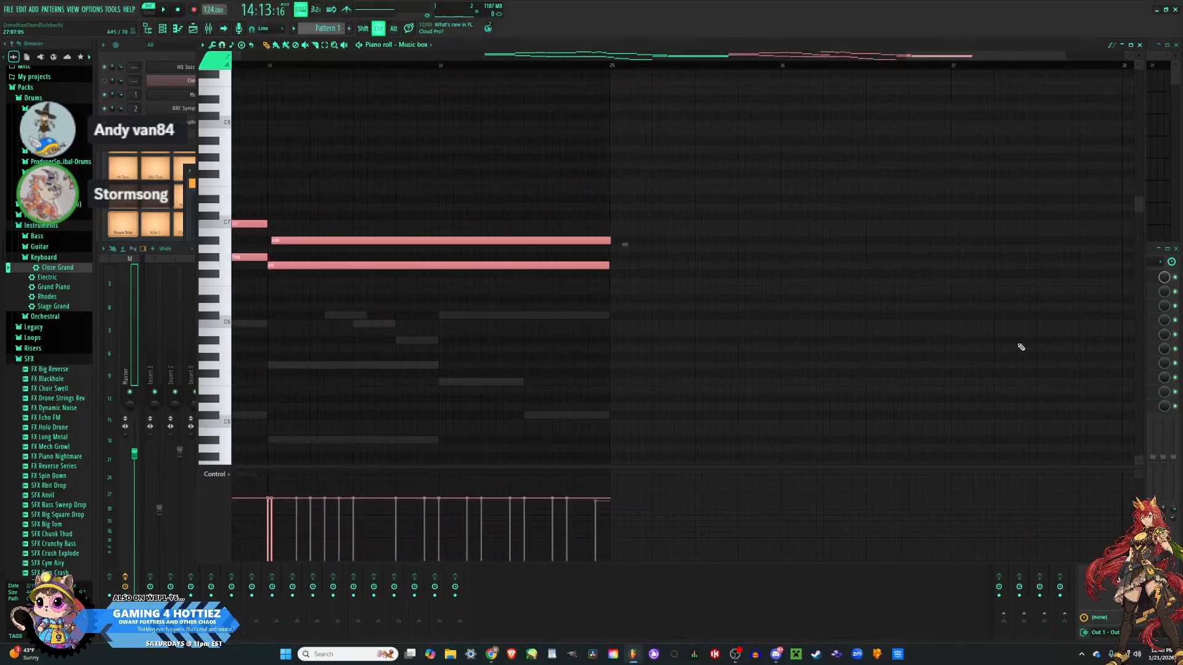
scroll(1019, 343, down, 4)
scroll(780, 383, down, 2)
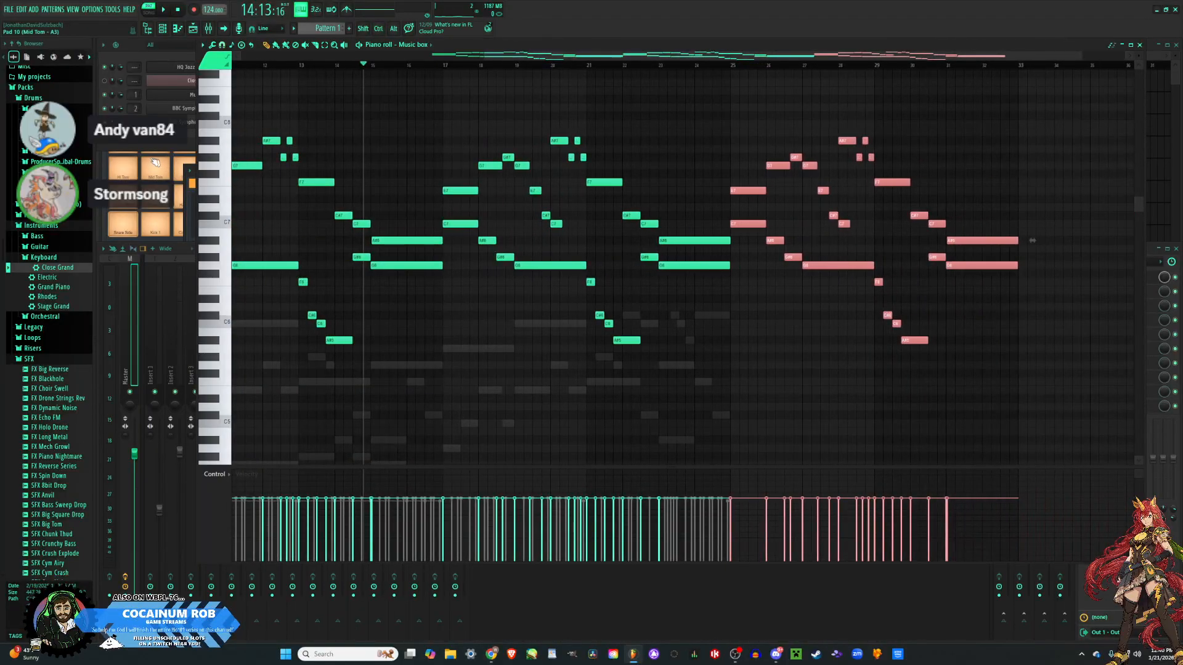
Copy the BBC Symphony Orchestra notes of bars 17–24 and align the pasted copy to start at bar 25.
click(123, 145)
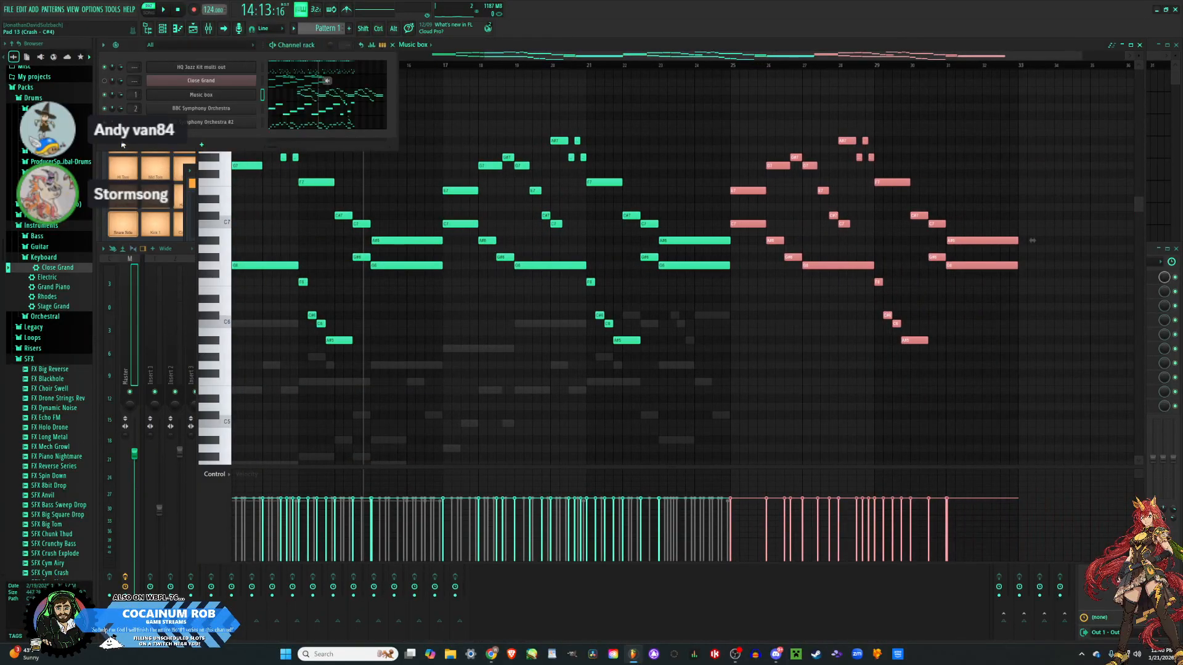
click(365, 111)
drag(846, 395, 486, 131)
scroll(901, 295, up, 7)
key(ctrl+v)
scroll(809, 302, down, 9)
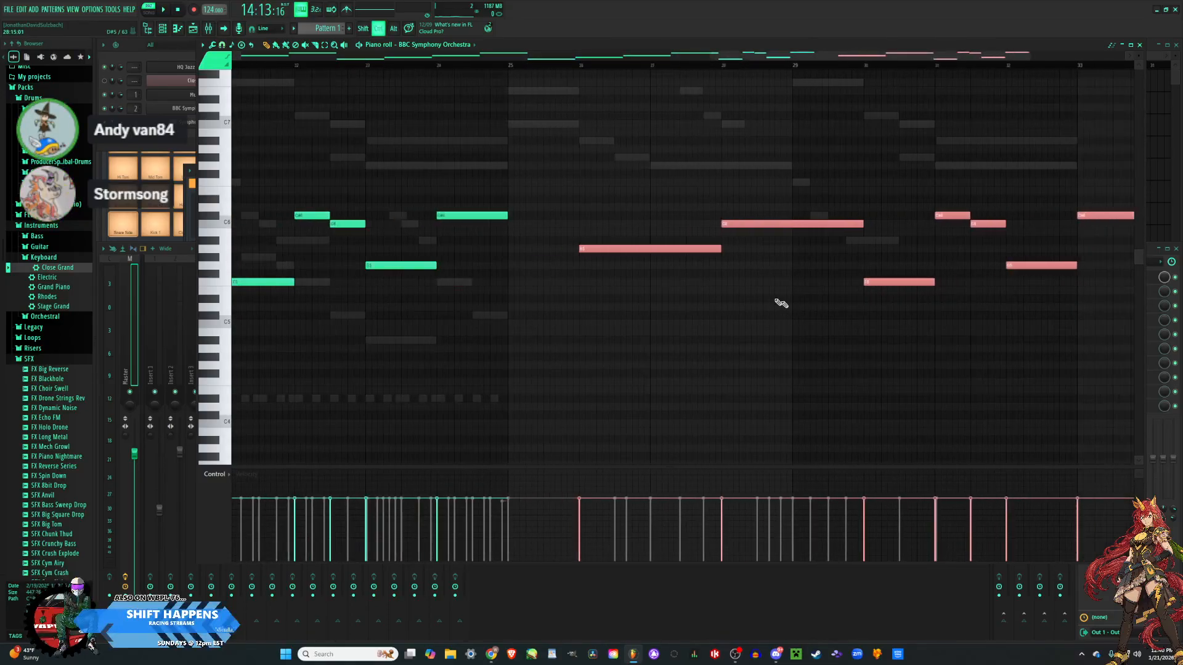
scroll(816, 268, up, 3)
scroll(875, 259, up, 5)
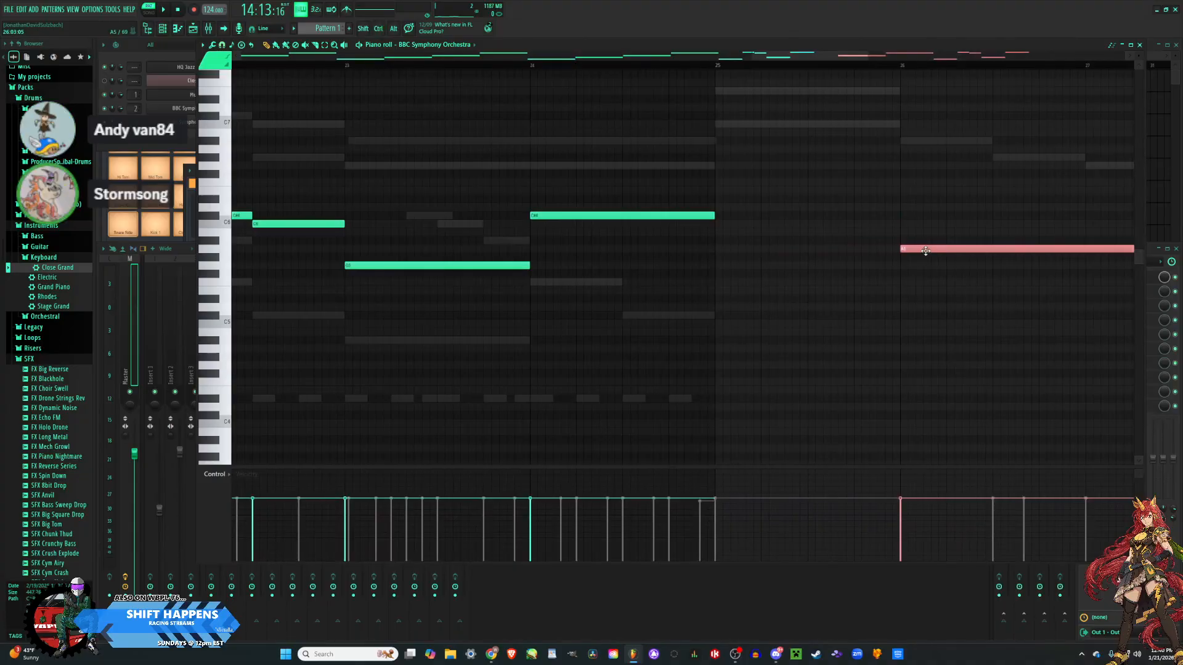
drag(924, 249, 745, 245)
scroll(743, 245, down, 8)
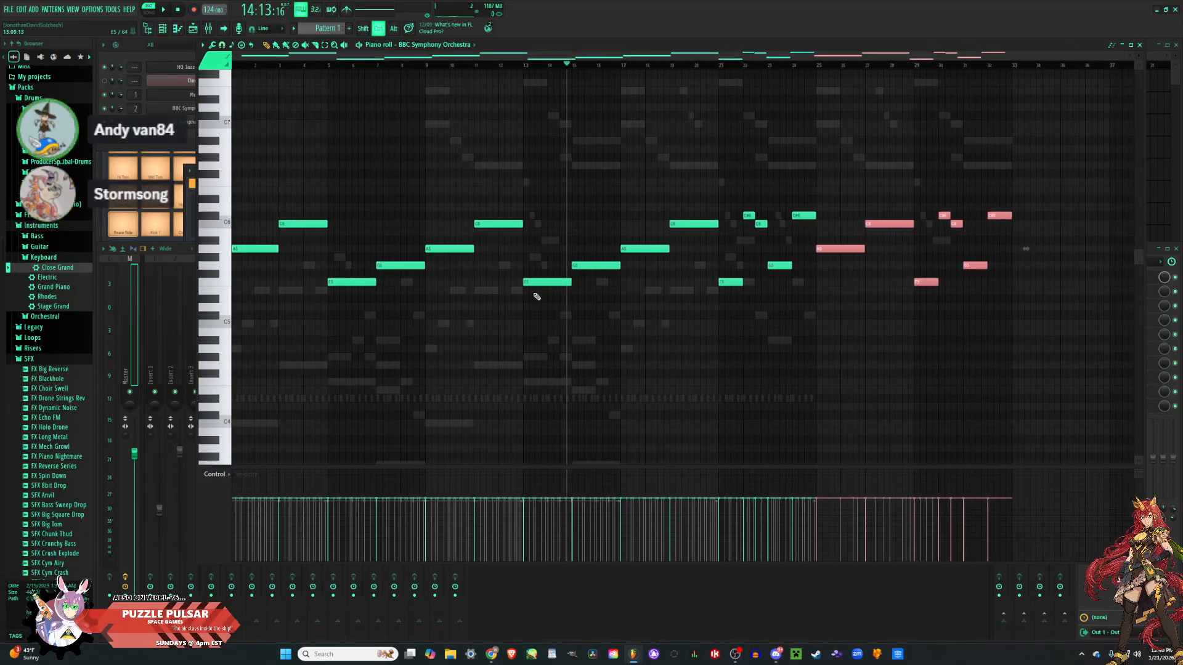
Open the BBC Symphony Orchestra #2 notes and duplicate bars 17–24 into bars 25–32.
click(139, 141)
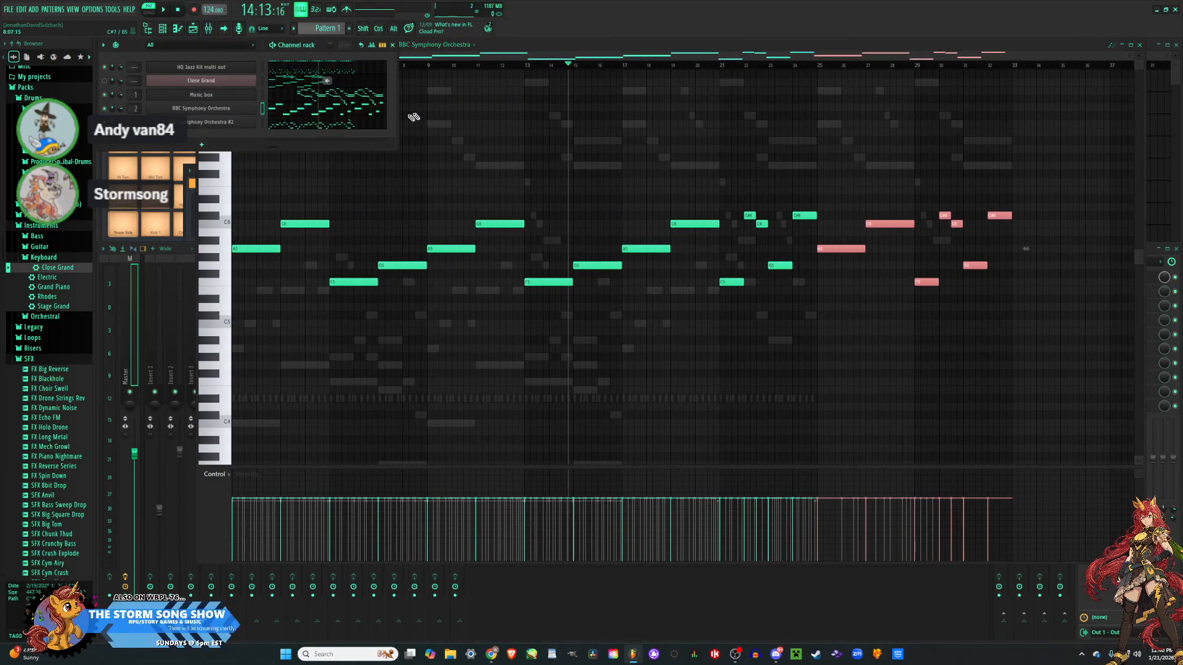
click(327, 124)
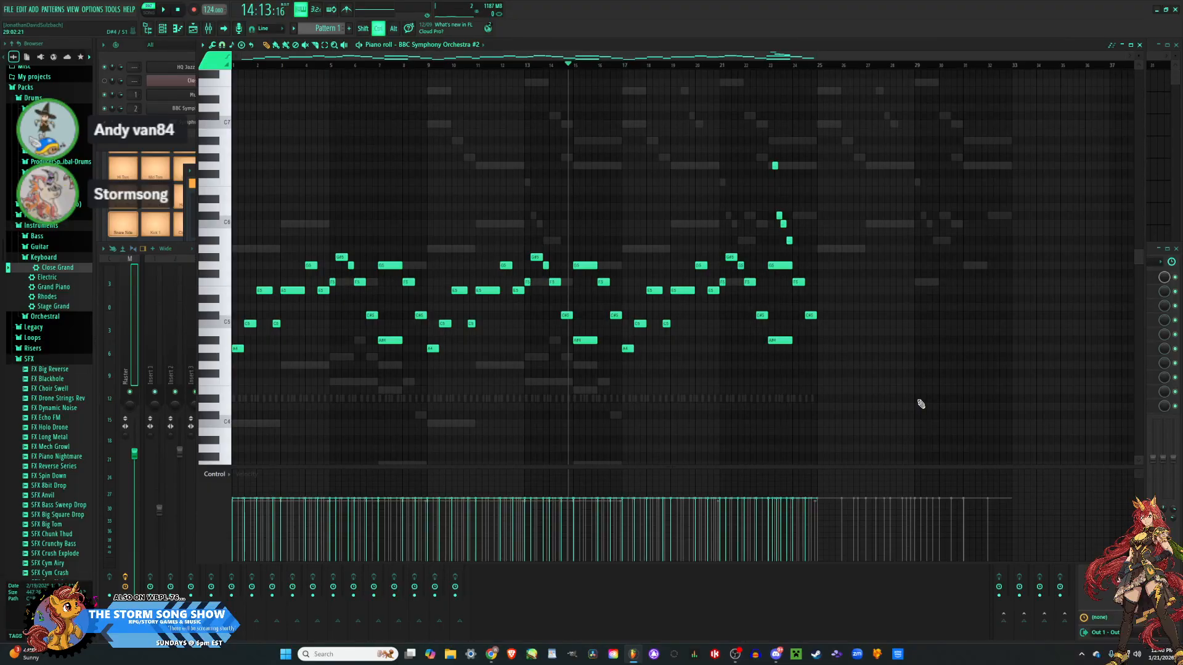
scroll(871, 383, up, 4)
drag(853, 428, 419, 104)
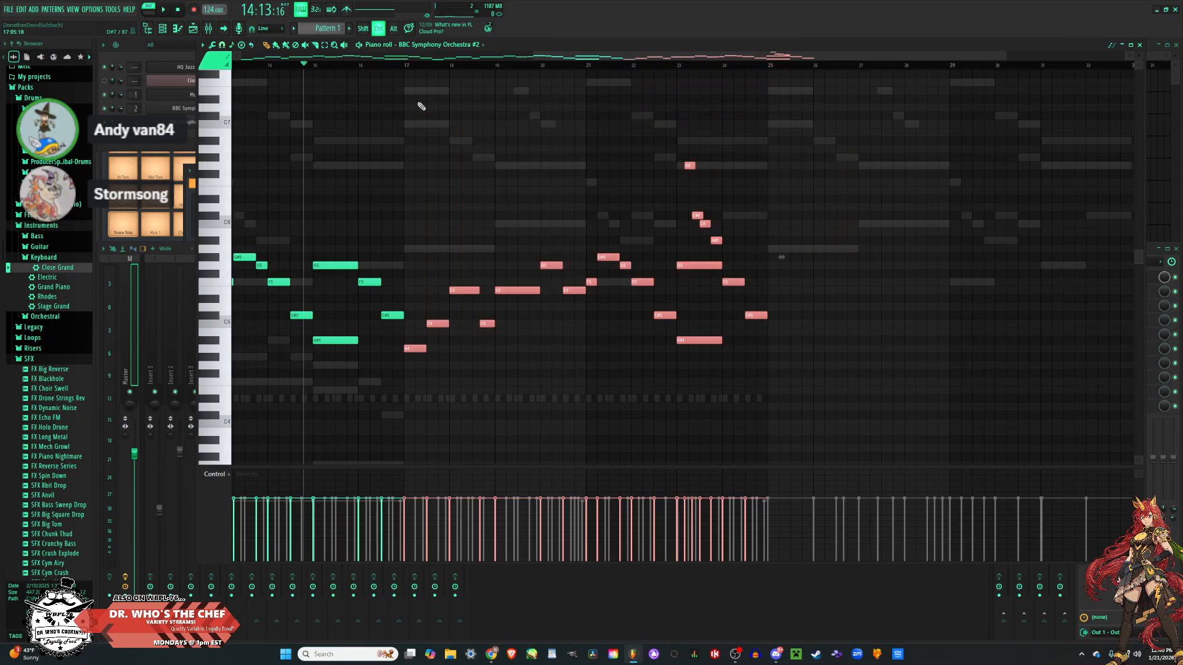
scroll(954, 383, up, 5)
scroll(901, 371, down, 1)
scroll(901, 370, up, 1)
key(ctrl+b)
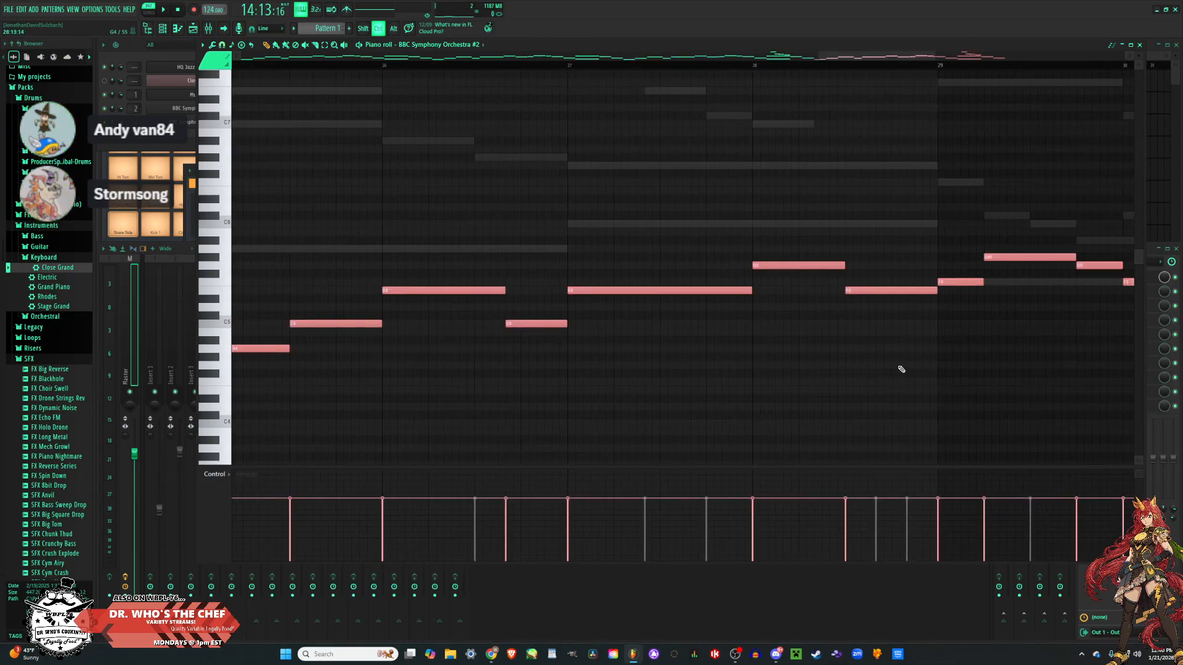
scroll(859, 376, down, 4)
scroll(817, 379, down, 4)
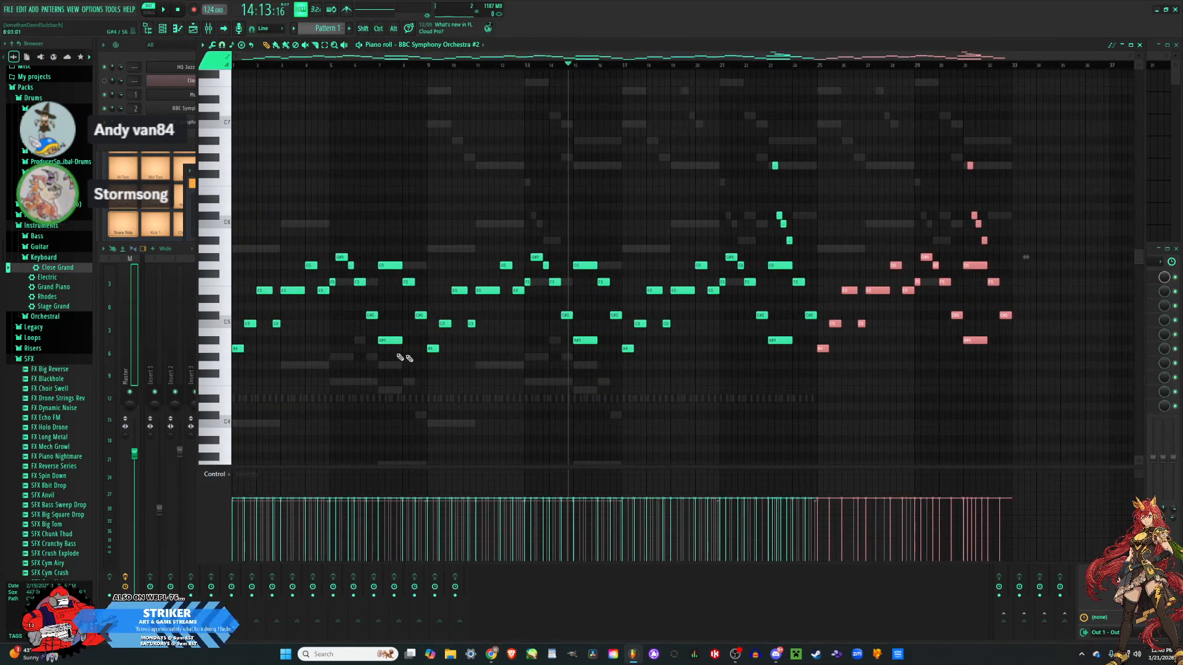
Duplicate the HQ Jazz Kit multi out drum notes of bars 21–24 twice to fill bars 25–32.
click(129, 146)
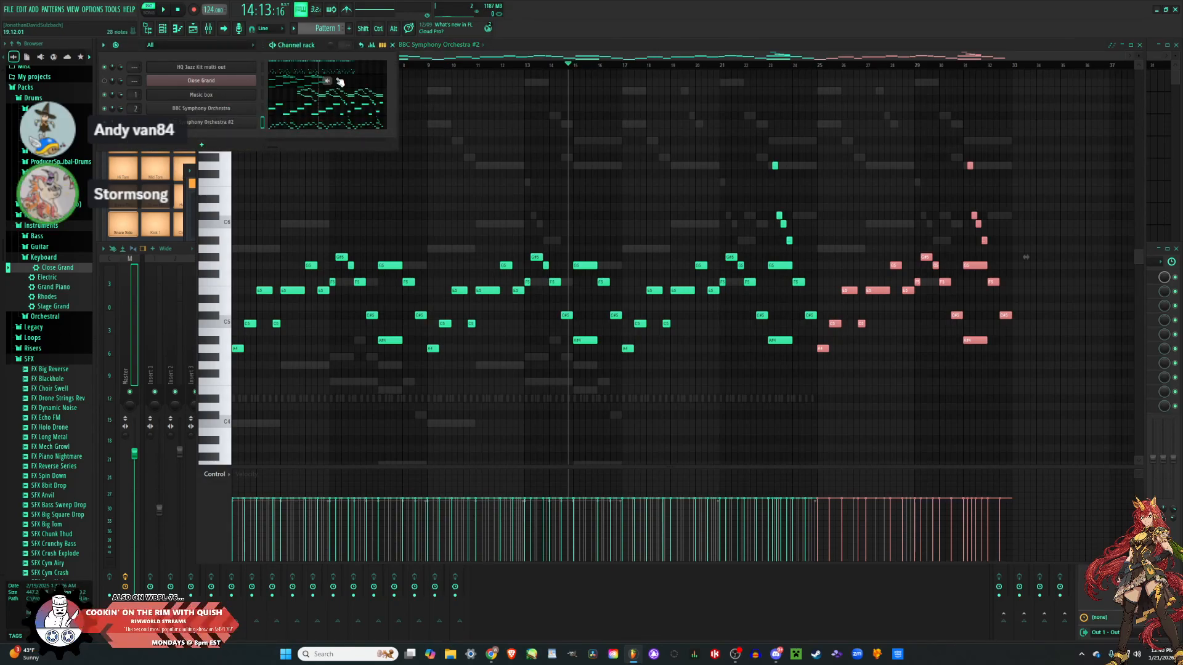
click(327, 67)
scroll(874, 462, down, 4)
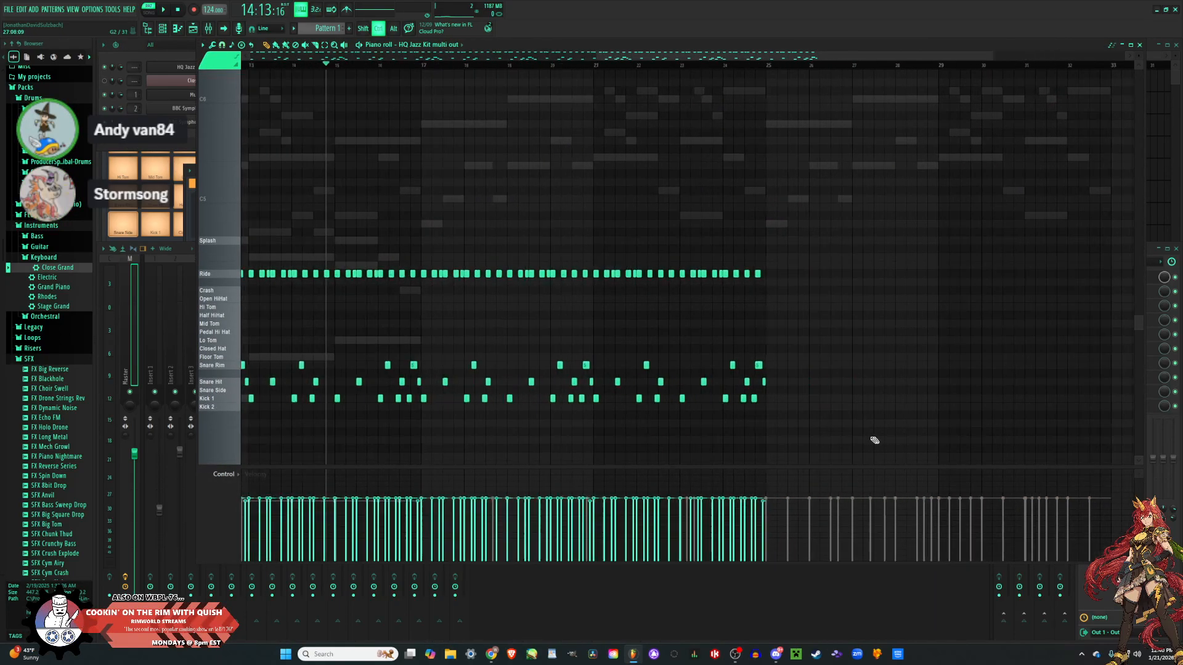
scroll(878, 432, up, 2)
drag(857, 443, 536, 186)
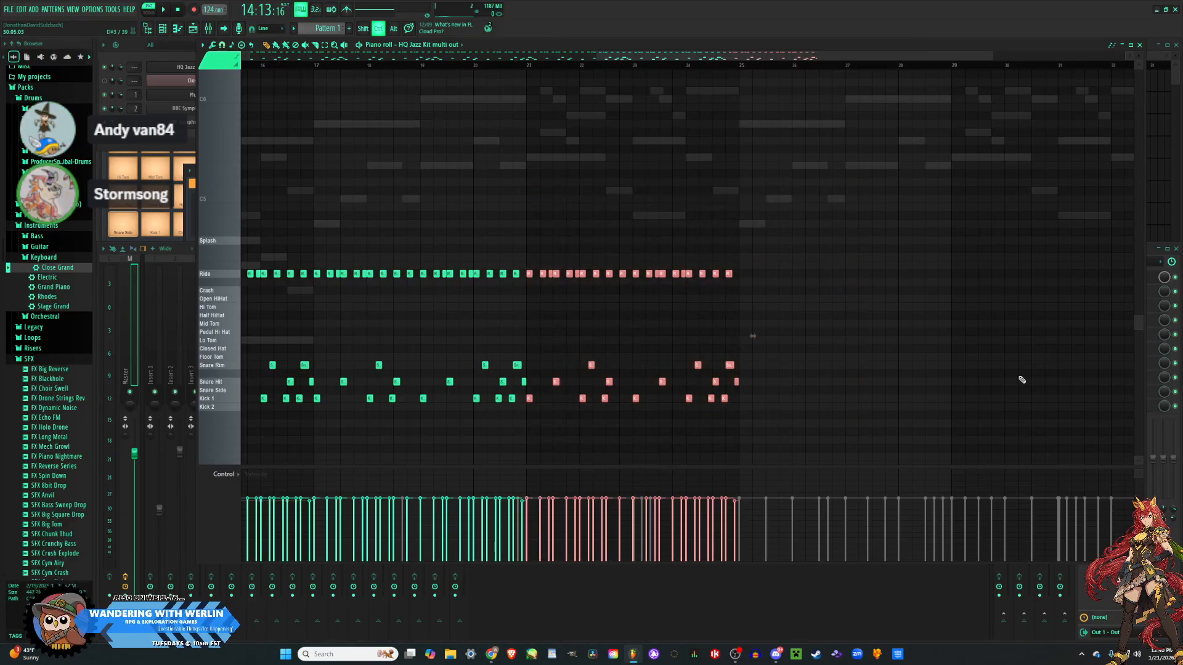
scroll(1021, 380, up, 2)
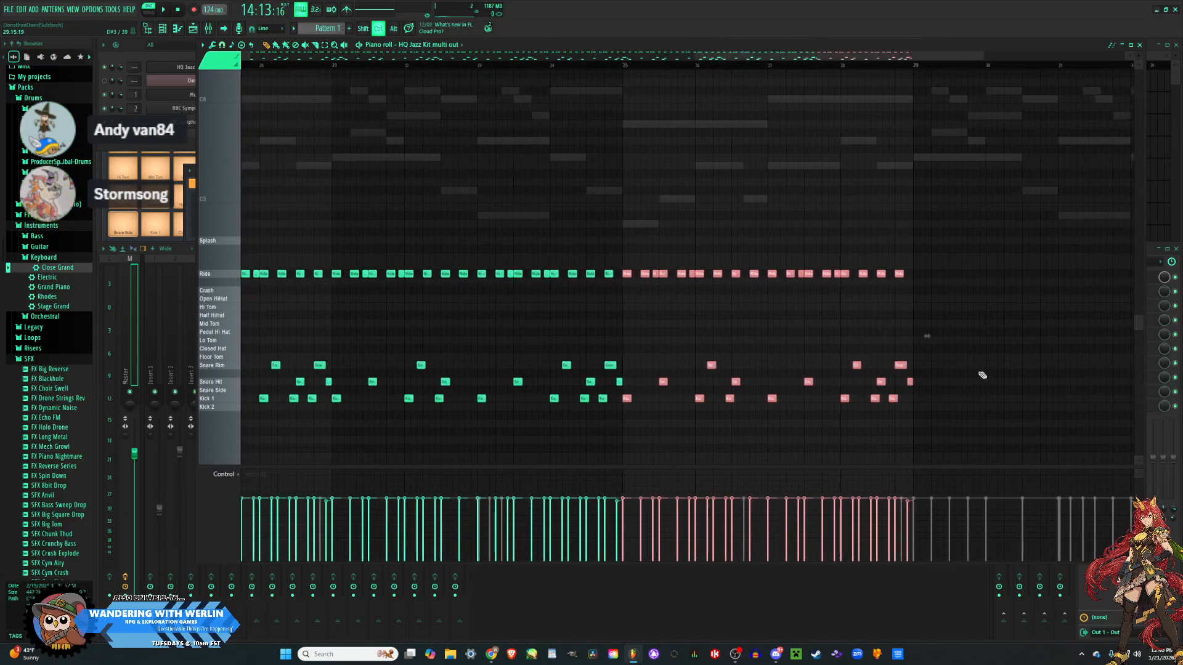
scroll(984, 375, down, 10)
scroll(981, 394, up, 2)
key(ctrl+b)
scroll(973, 401, down, 9)
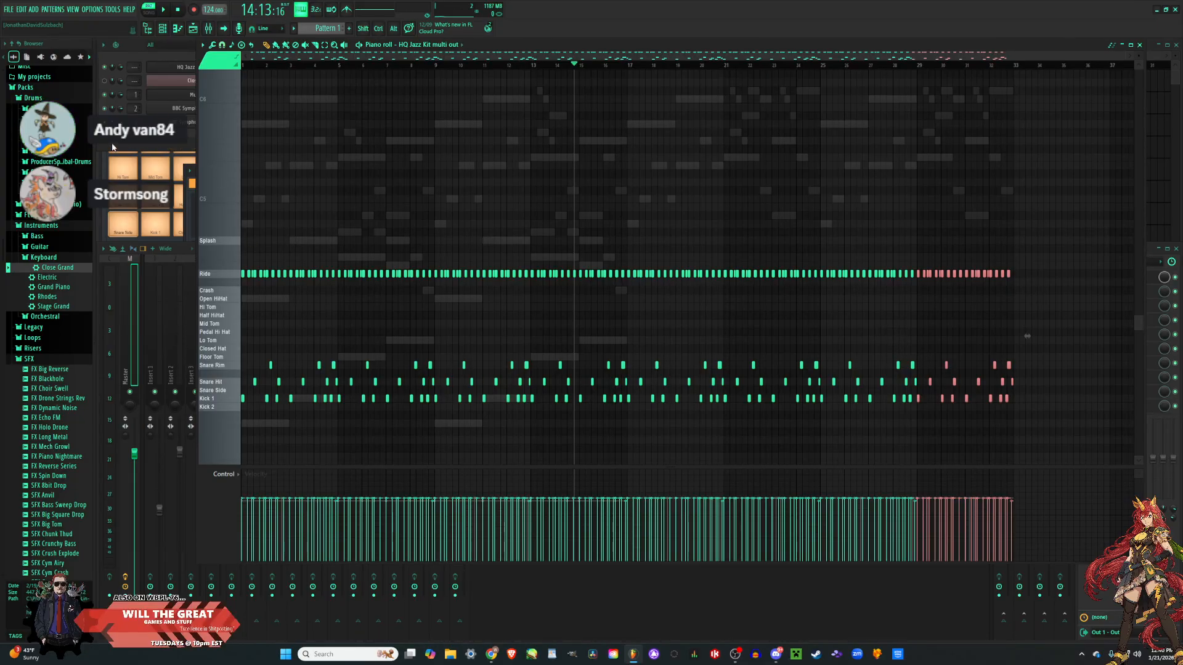
Add a Sonatina Orchestra instrument as a new channel in the channel rack.
key(F6)
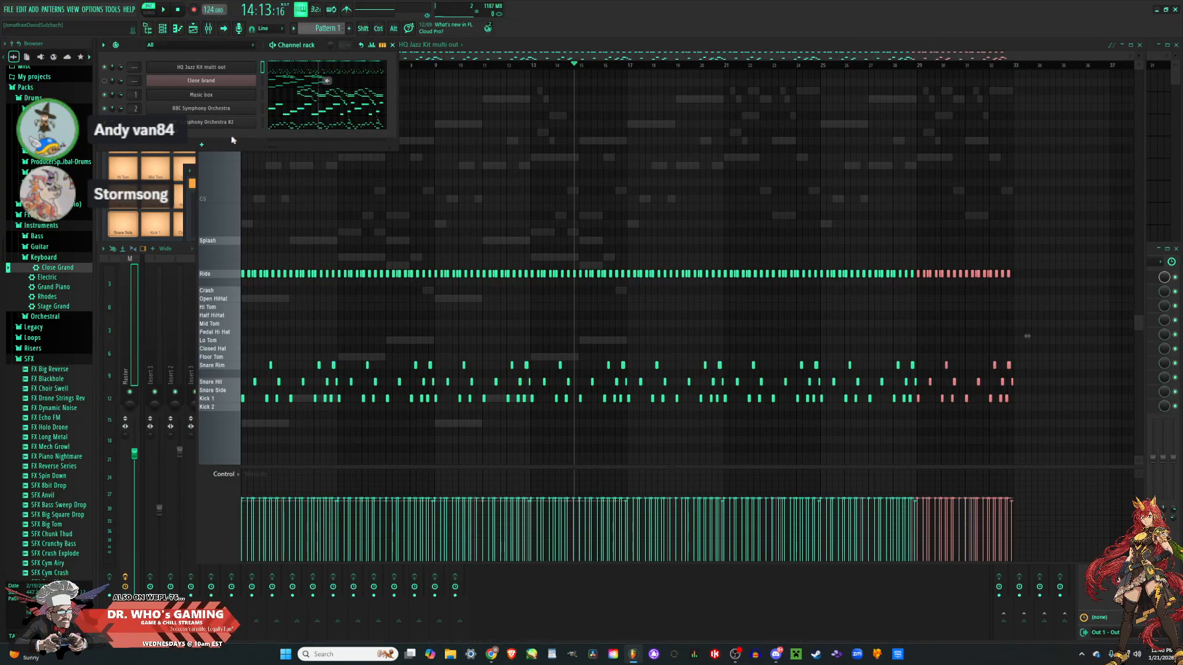
click(202, 144)
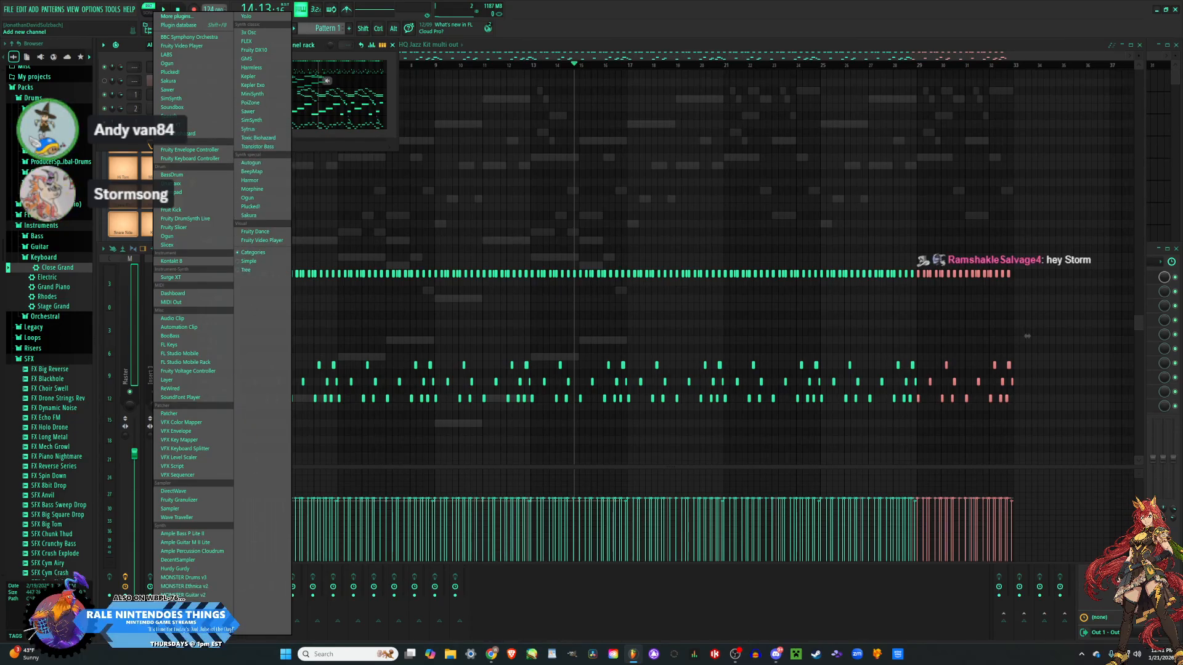
click(229, 612)
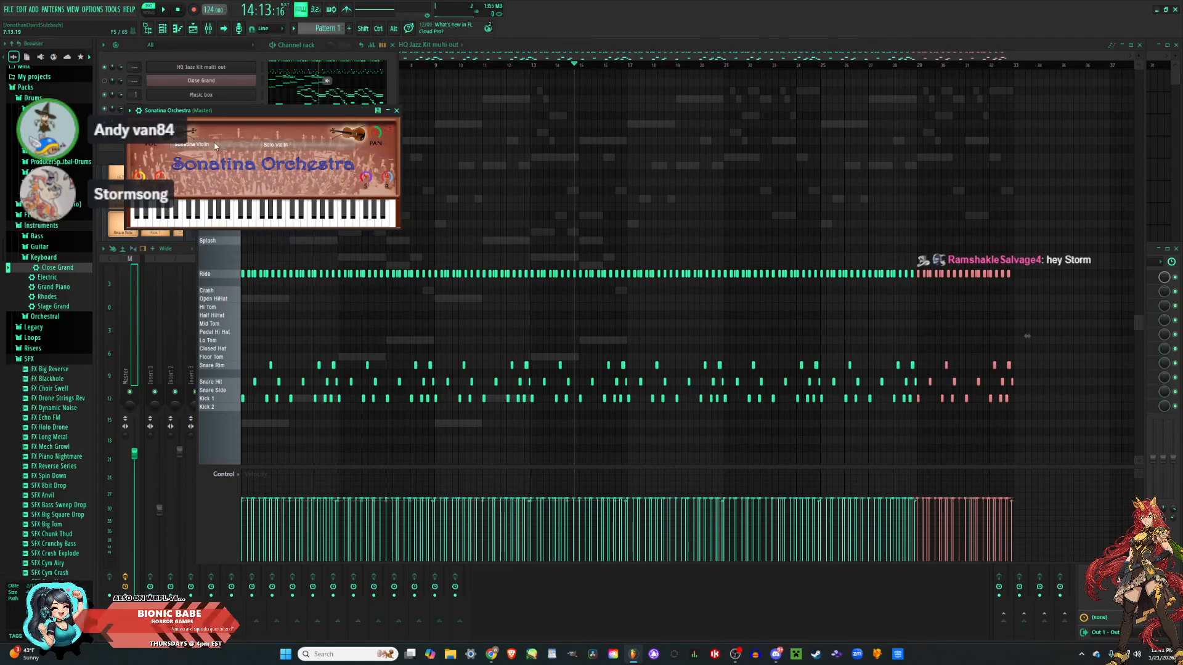
scroll(701, 140, up, 12)
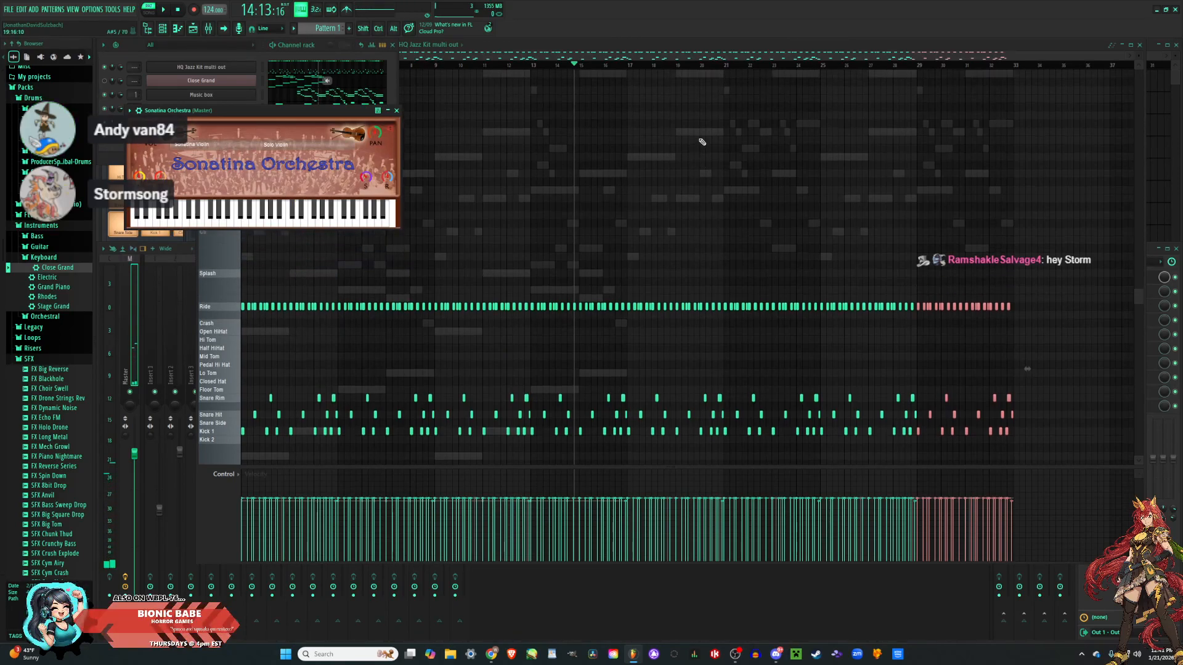
Move the playback position to the start of bar 25 and play the arrangement from there.
scroll(702, 131, down, 4)
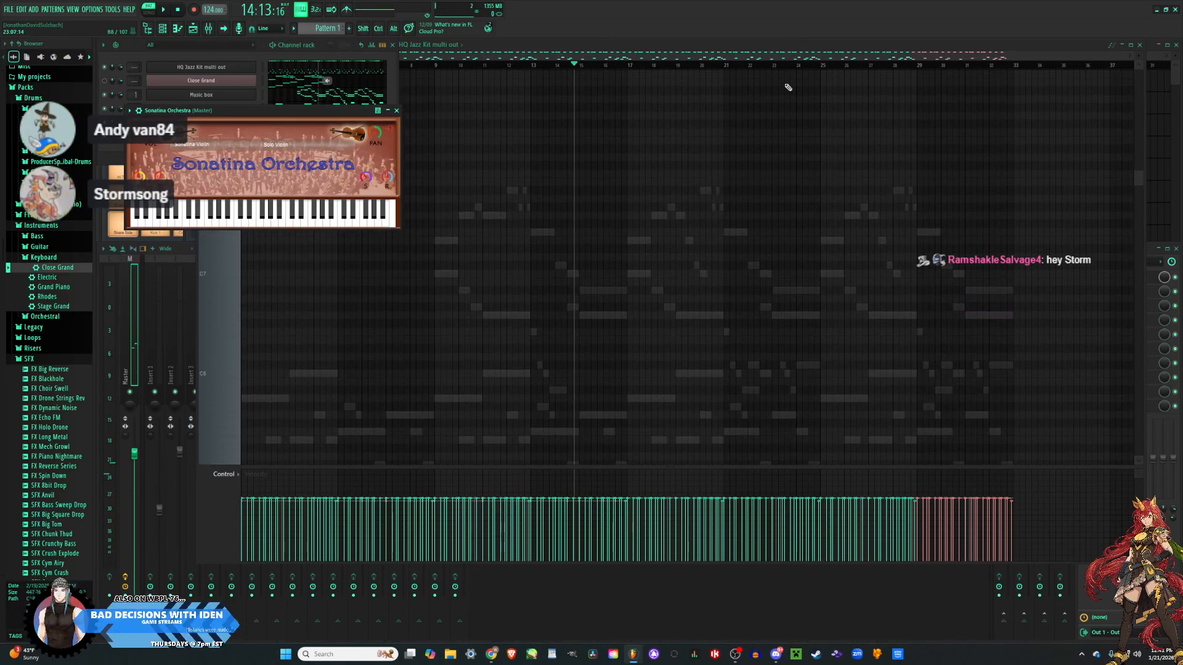
click(812, 65)
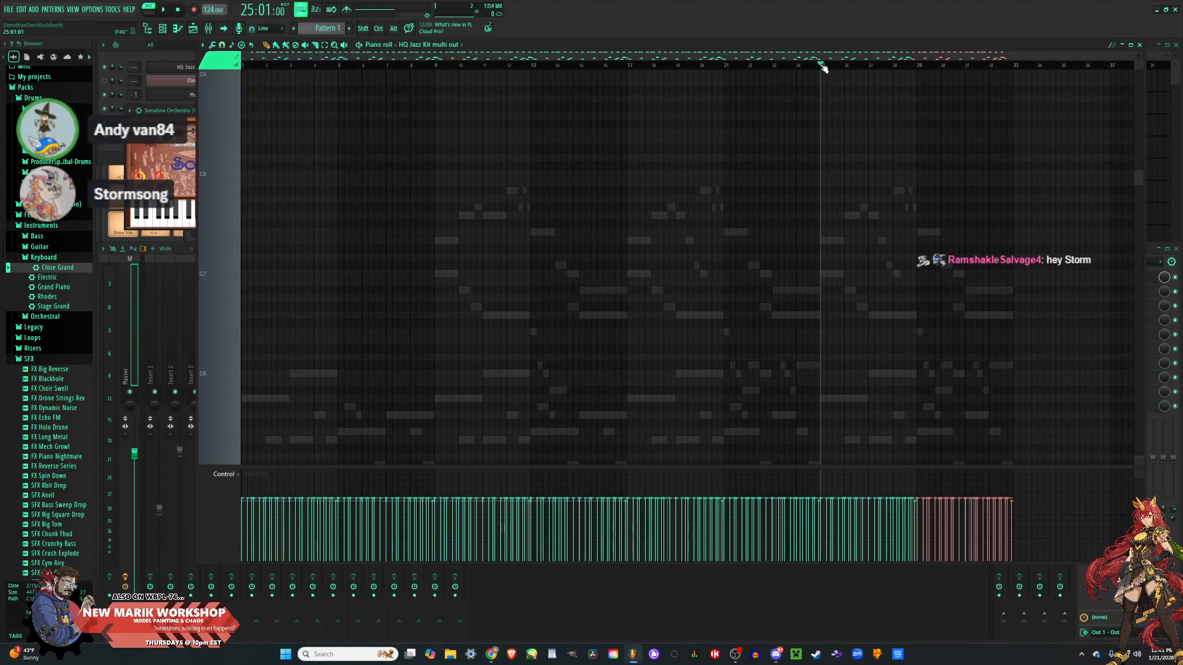
key(space)
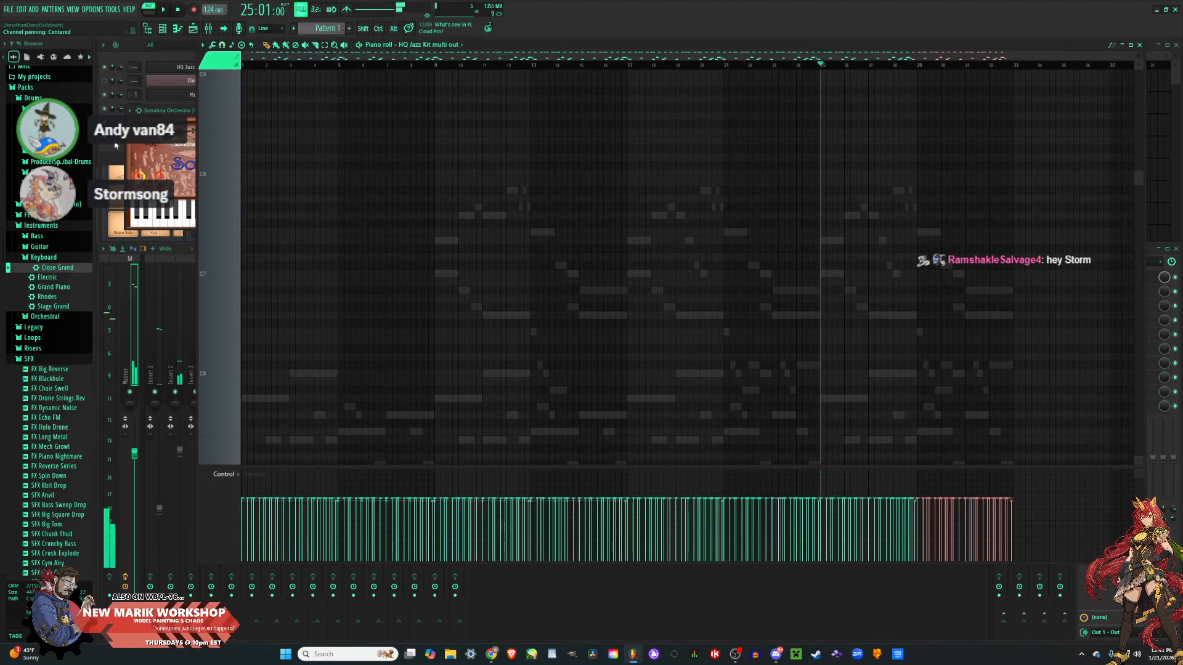
Open the Sonatina Orchestra channel's notes at bar 25 and audition several high pitches, including C8.
click(108, 151)
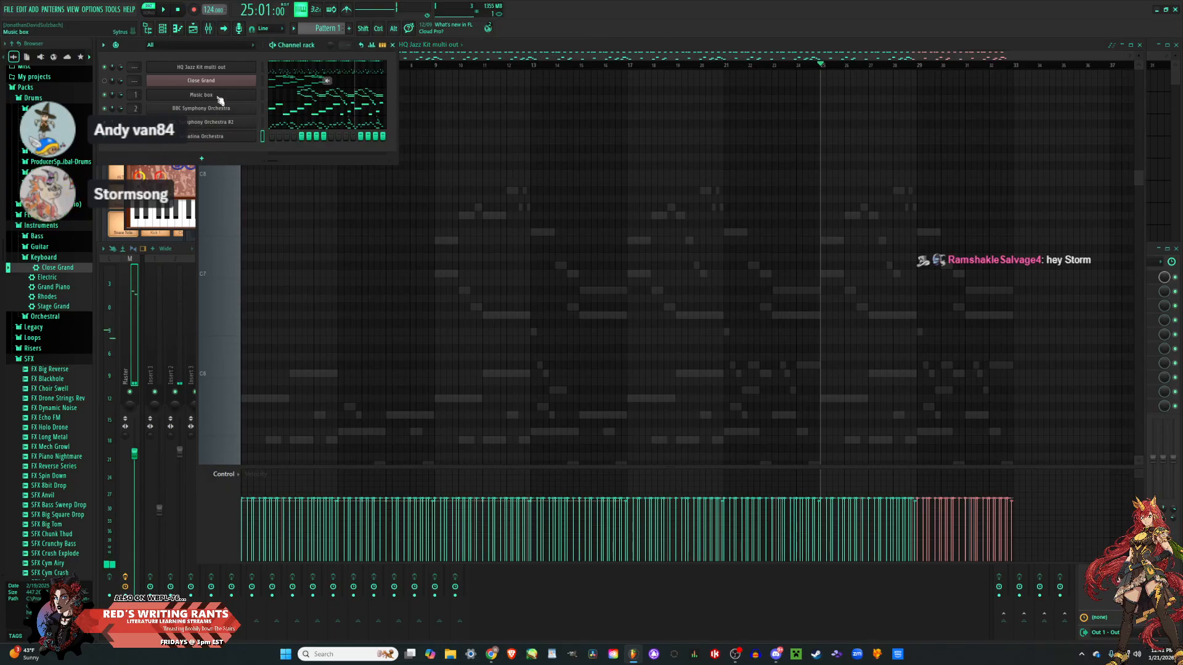
drag(134, 136, 134, 124)
right_click(190, 139)
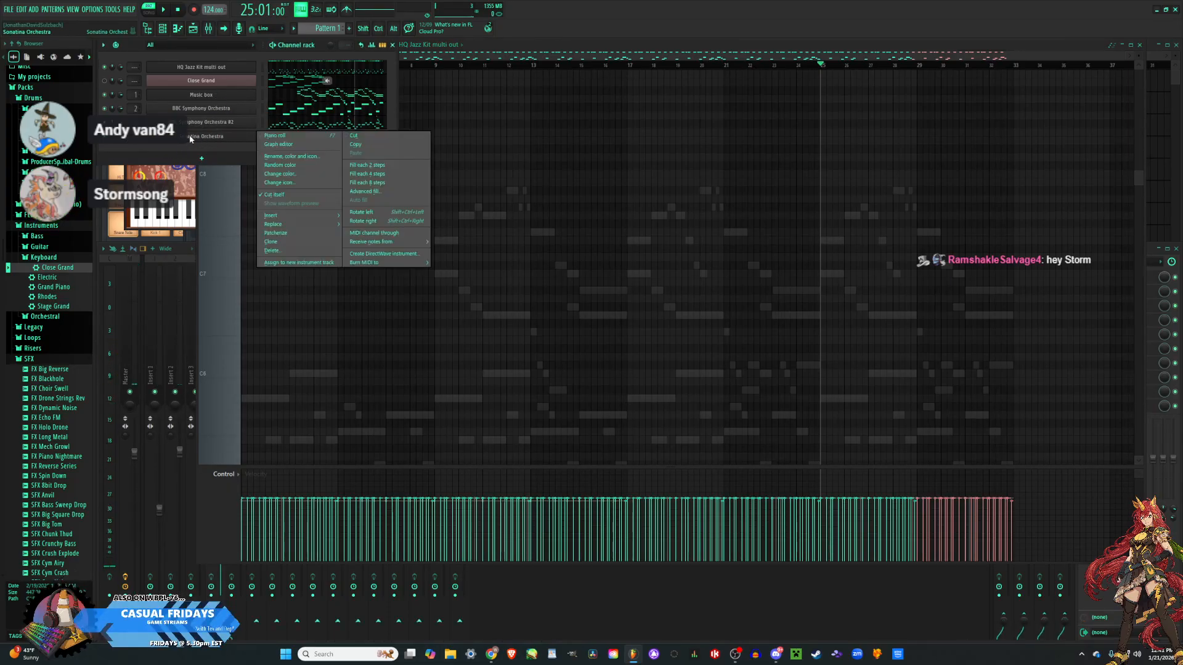
click(264, 136)
click(229, 174)
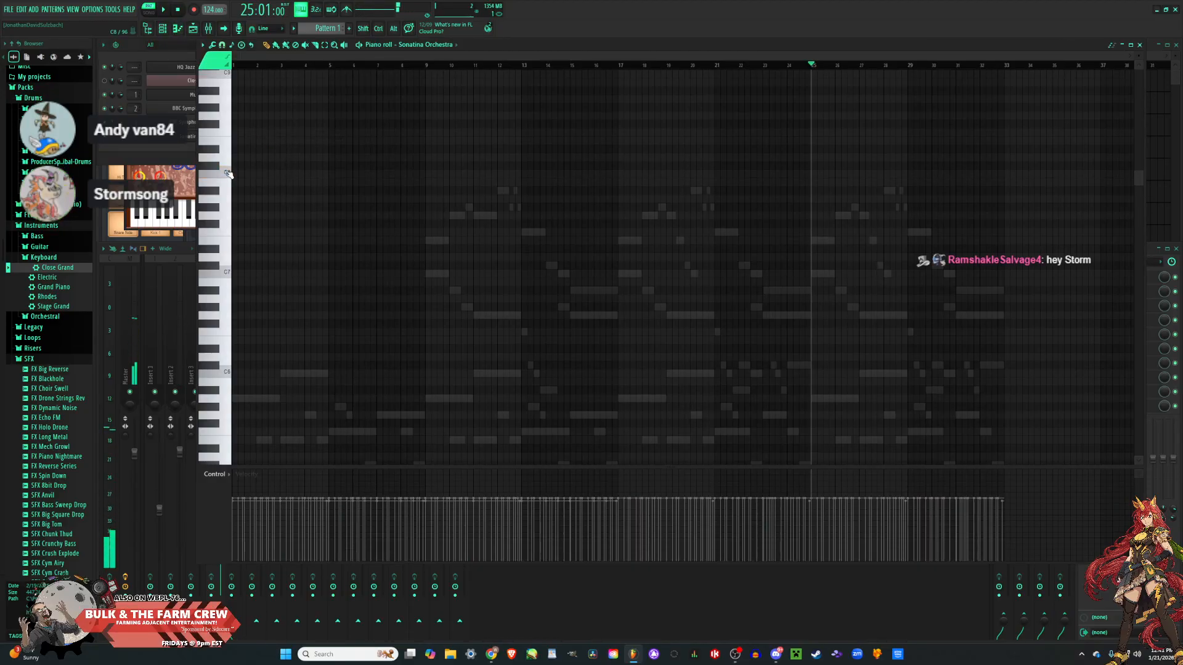
scroll(872, 227, up, 5)
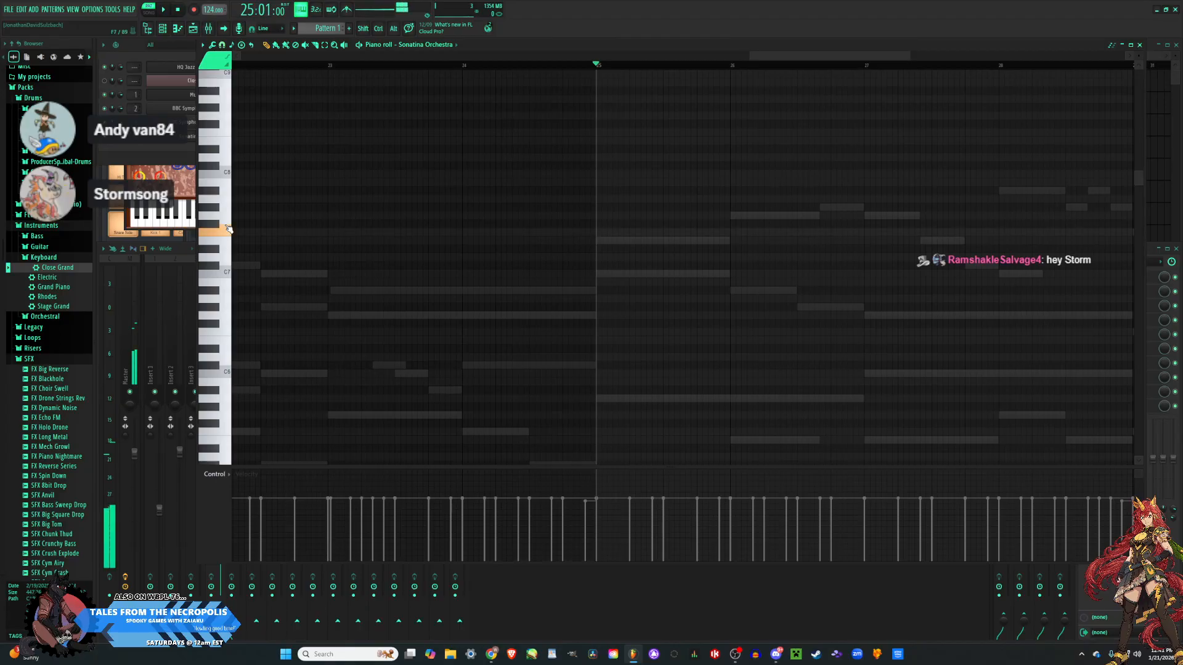
click(226, 273)
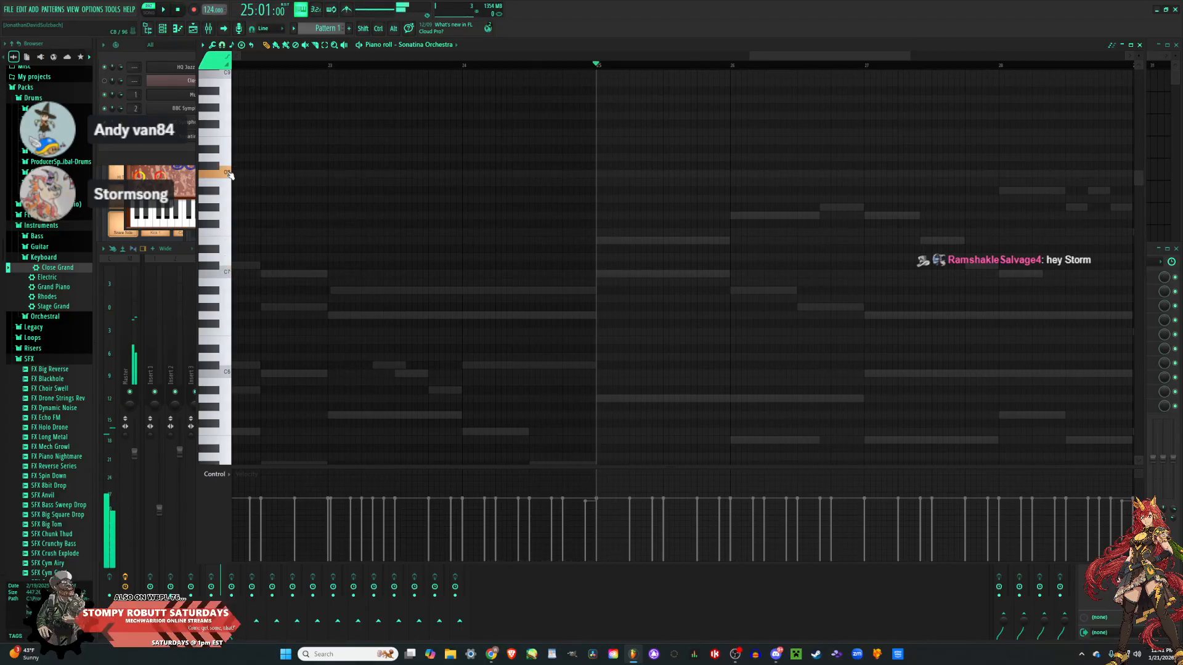
Lower the volume of mixer track Insert 4 and return to the Sonatina Orchestra notes.
click(538, 616)
scroll(220, 458, down, 4)
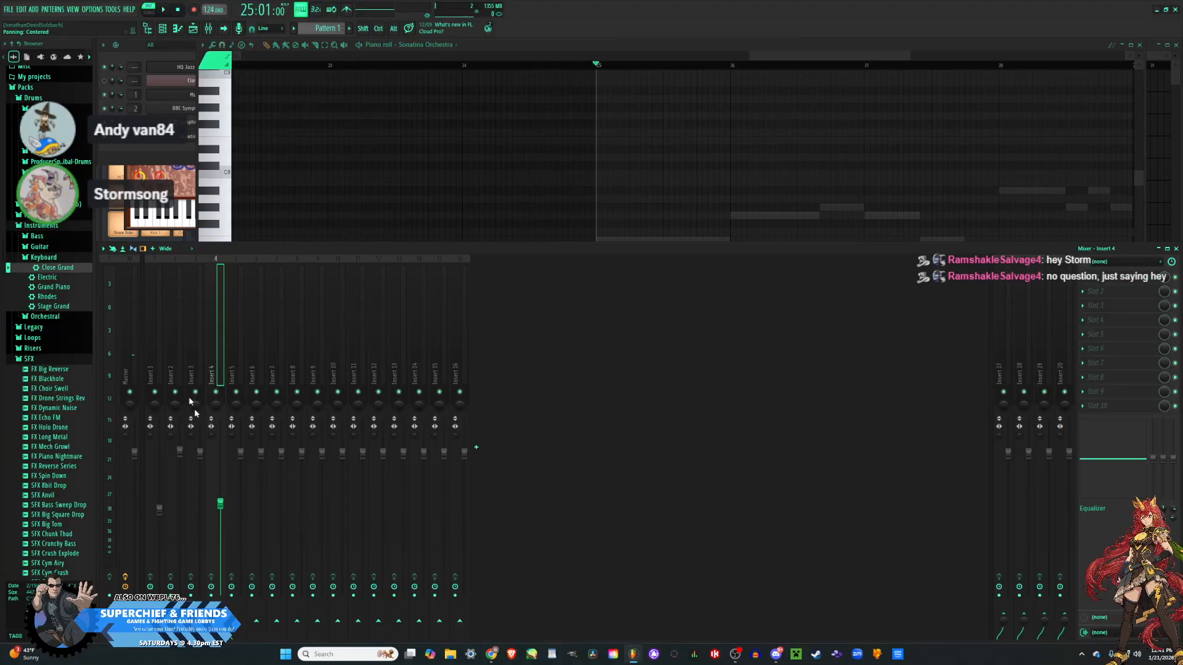
click(512, 45)
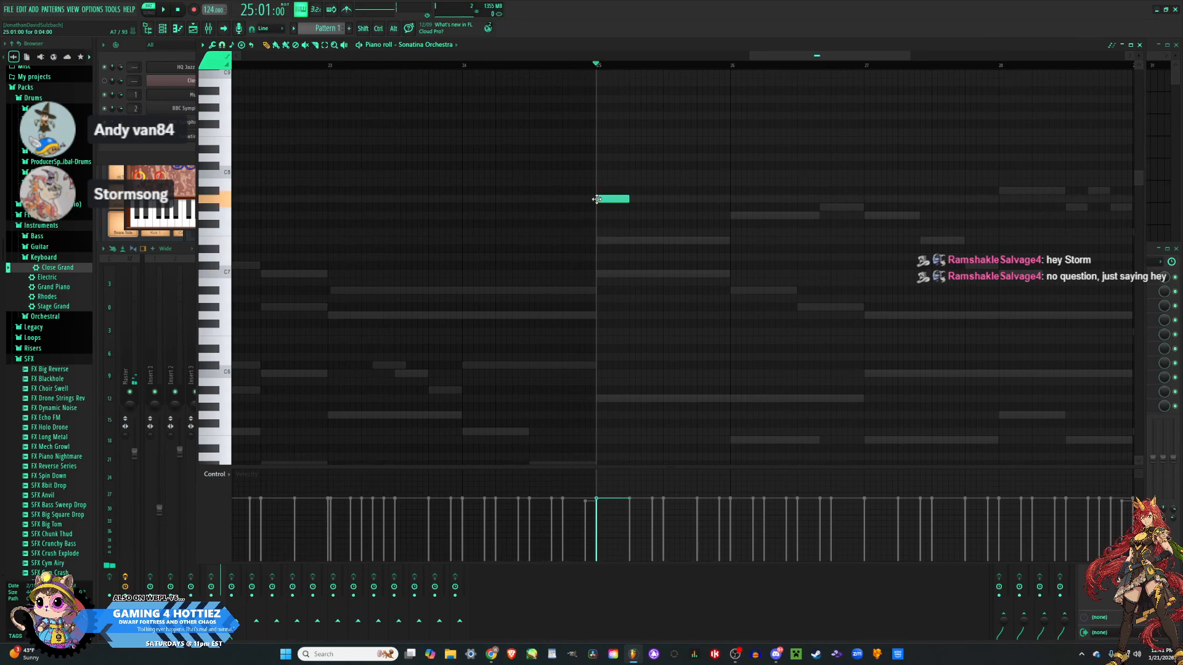
Draw a one-bar A6 note in bar 25 and a one-bar E7 in bar 26, checking the pitches with playback.
key(space)
key(space)
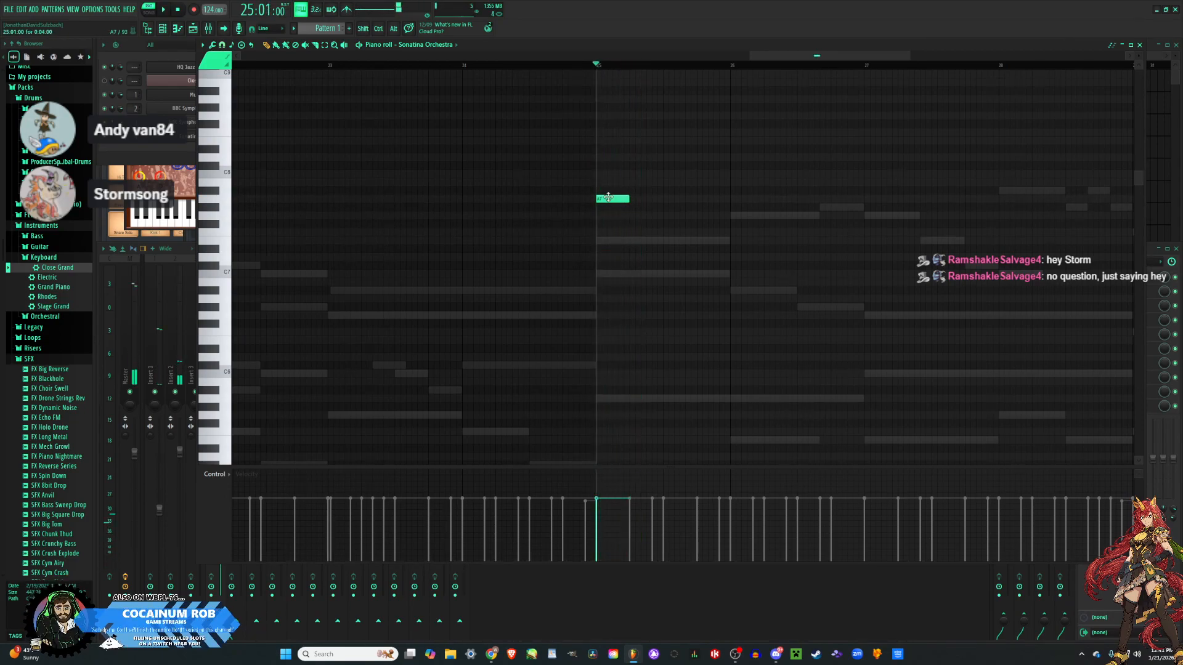
drag(608, 260, 731, 237)
key(space)
key(space)
key(space)
key(space)
key(space)
key(space)
key(space)
scroll(536, 303, down, 3)
scroll(746, 322, up, 2)
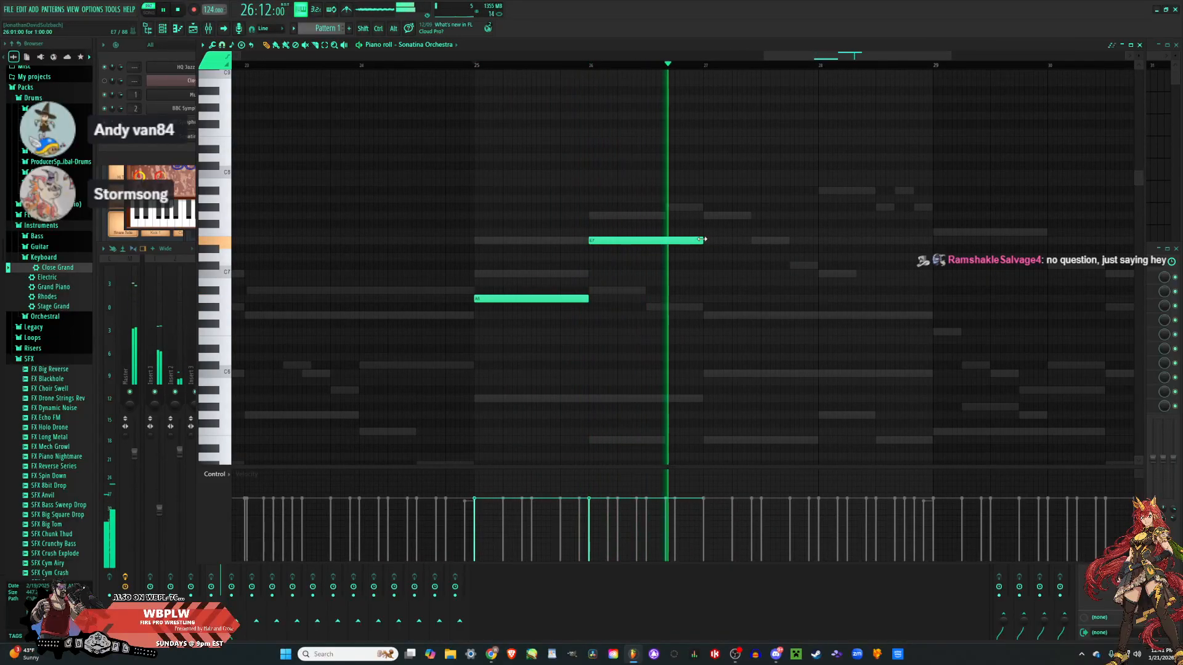
Shorten bar 26's E7 to two thirds of the bar, add F7 for the remainder, and start bar 27 with an E7, each 0:05:08 long.
key(space)
drag(703, 240, 661, 240)
click(670, 232)
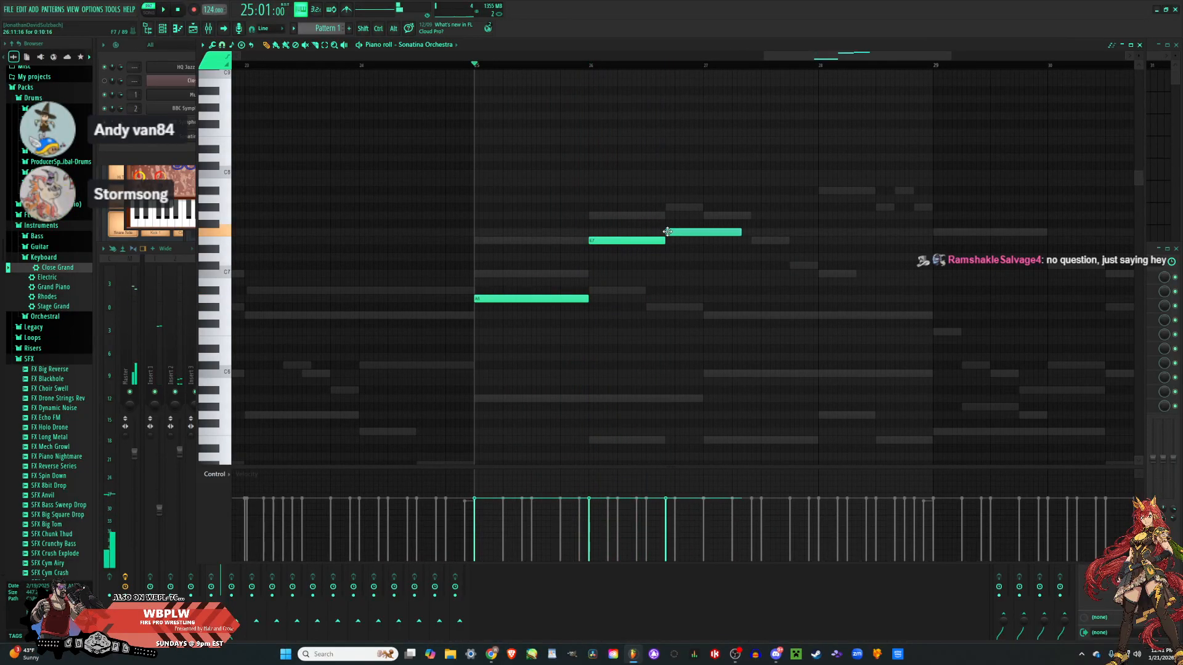
click(708, 244)
key(space)
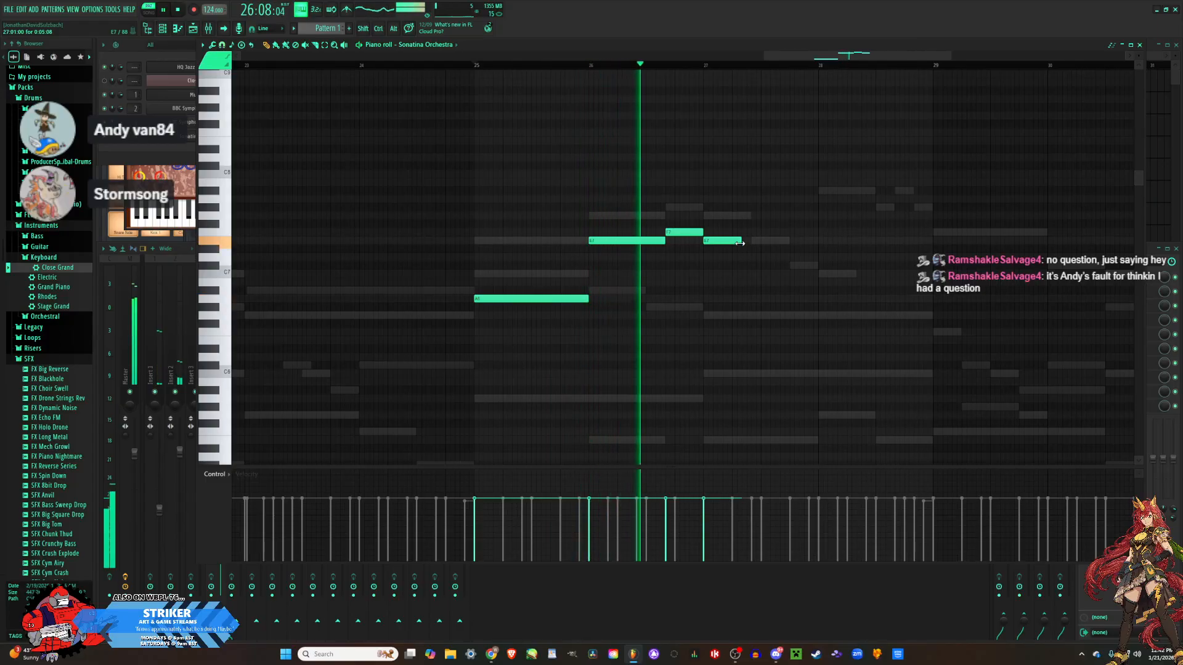
Extend the E7 in bar 27 to the full bar and add a one-bar A6 in bar 28.
key(space)
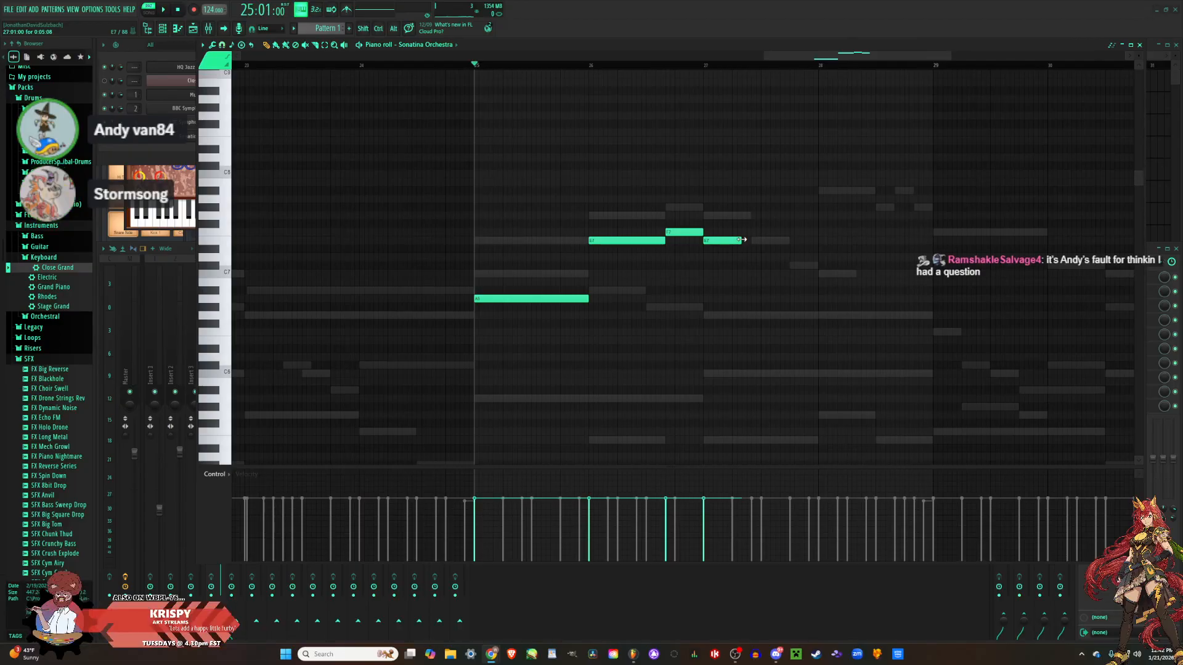
key(space)
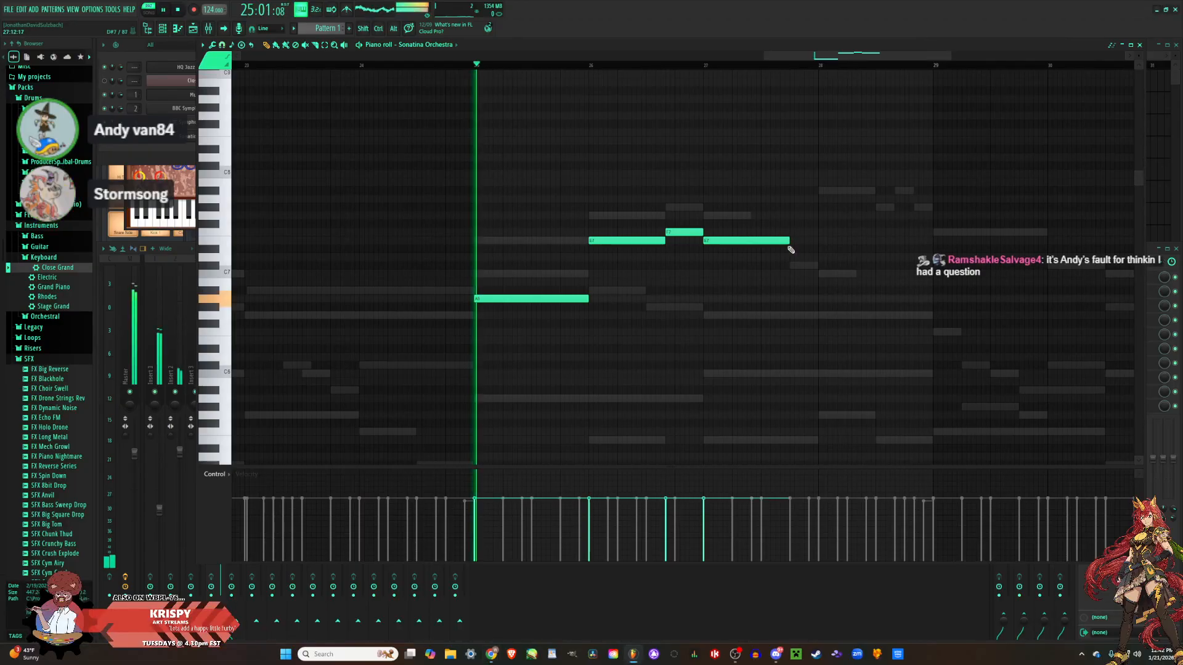
drag(787, 238, 817, 237)
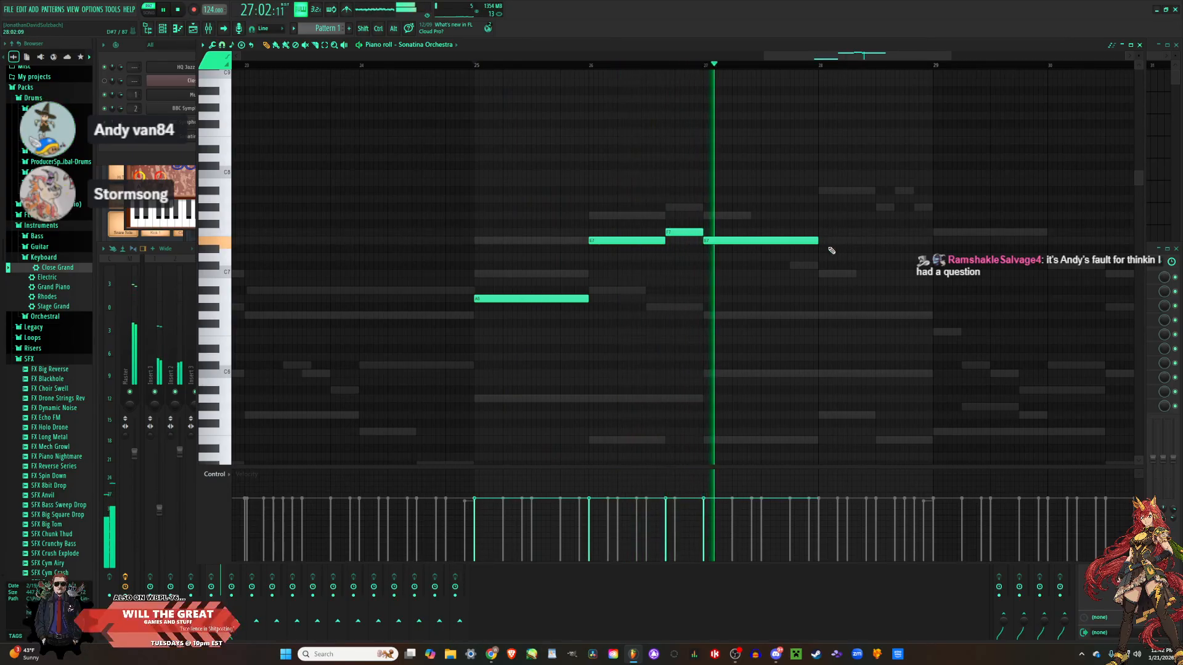
key(space)
mouse_move(820, 316)
mouse_down()
mouse_move(819, 272)
mouse_move(820, 299)
mouse_up()
key(space)
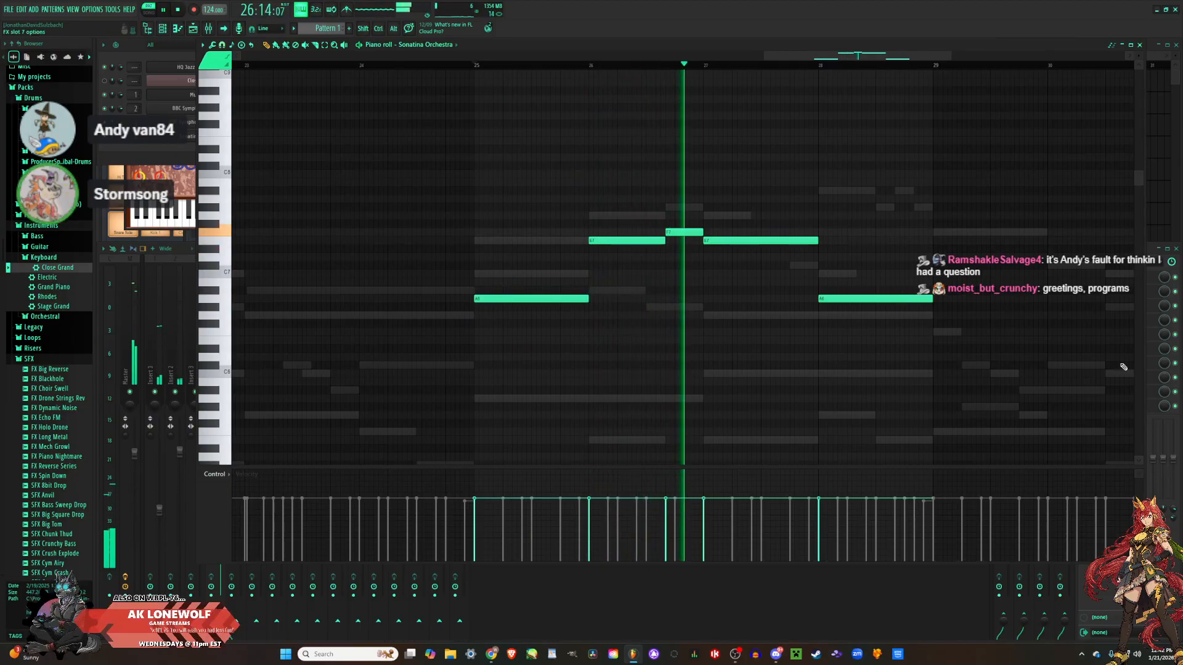
Add a one-bar F6 note at the start of bar 29 and play the phrase to check it.
ctrl+scroll(654, 402, down, 1)
ctrl+scroll(655, 402, down, 3)
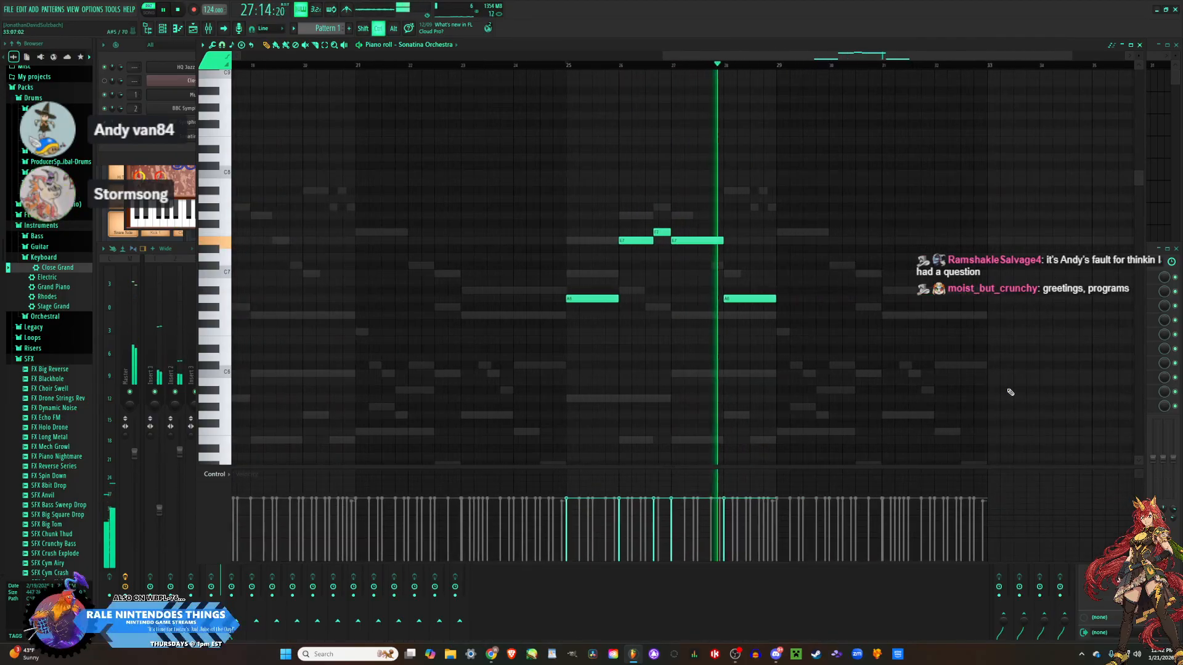
ctrl+scroll(878, 402, up, 4)
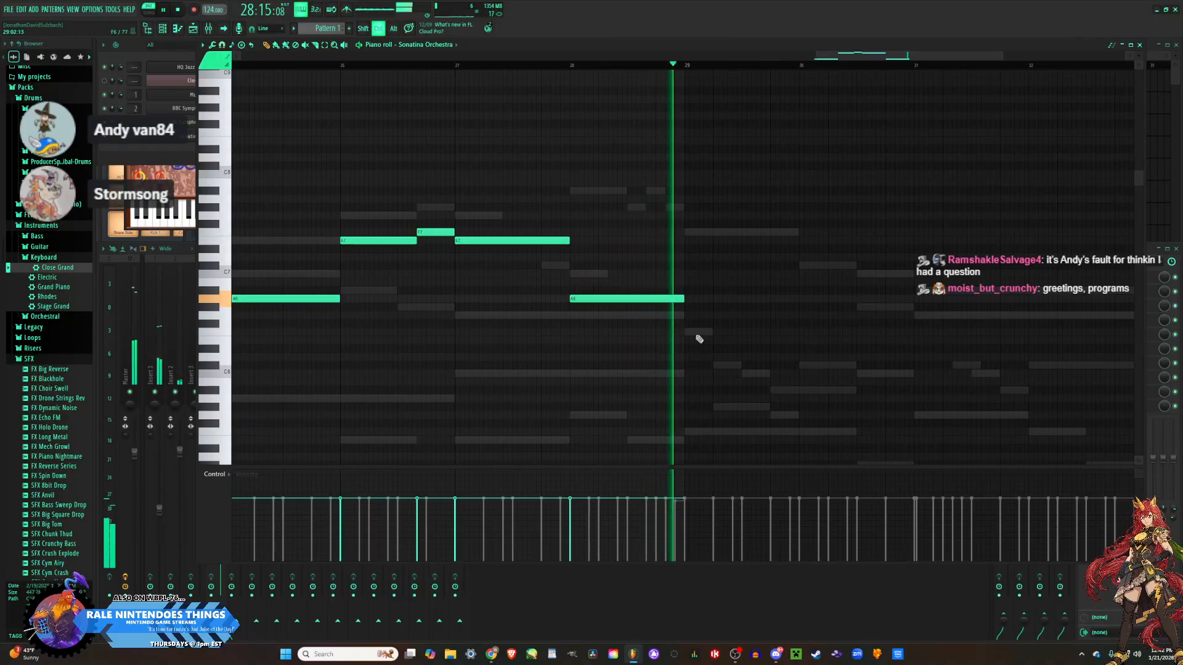
key(space)
click(686, 332)
key(space)
ctrl+scroll(746, 339, down, 2)
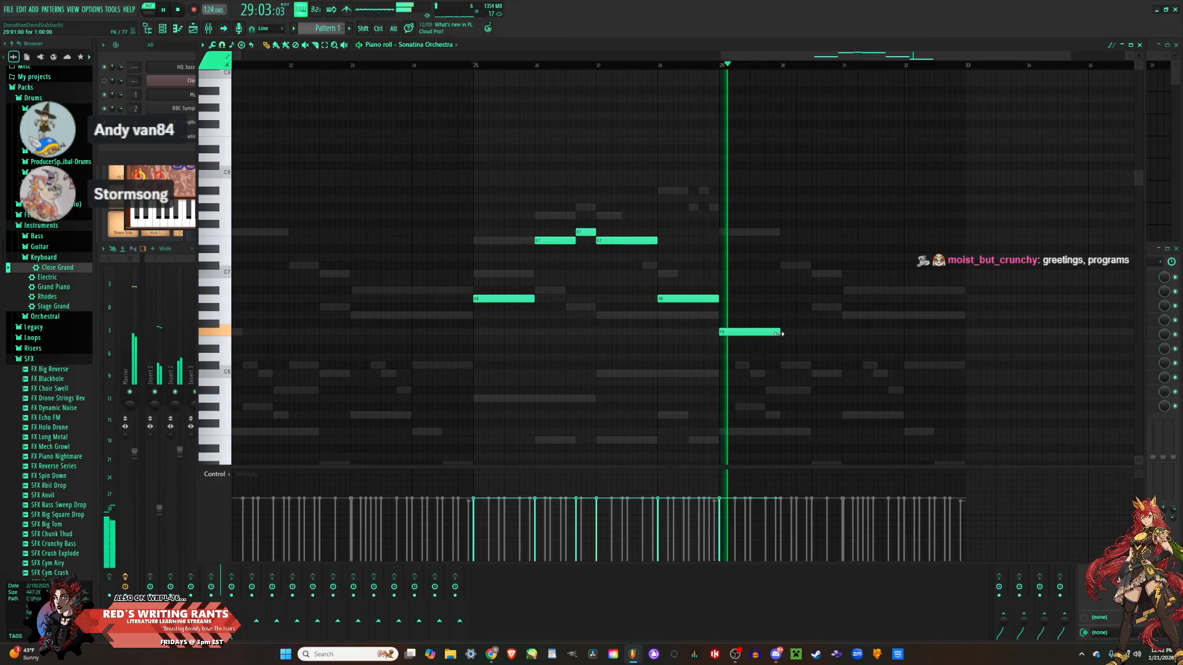
key(space)
Shorten the A6 in bar 28 to three beats and fill the last beat with a 0:04:00 G6.
scroll(702, 308, up, 4)
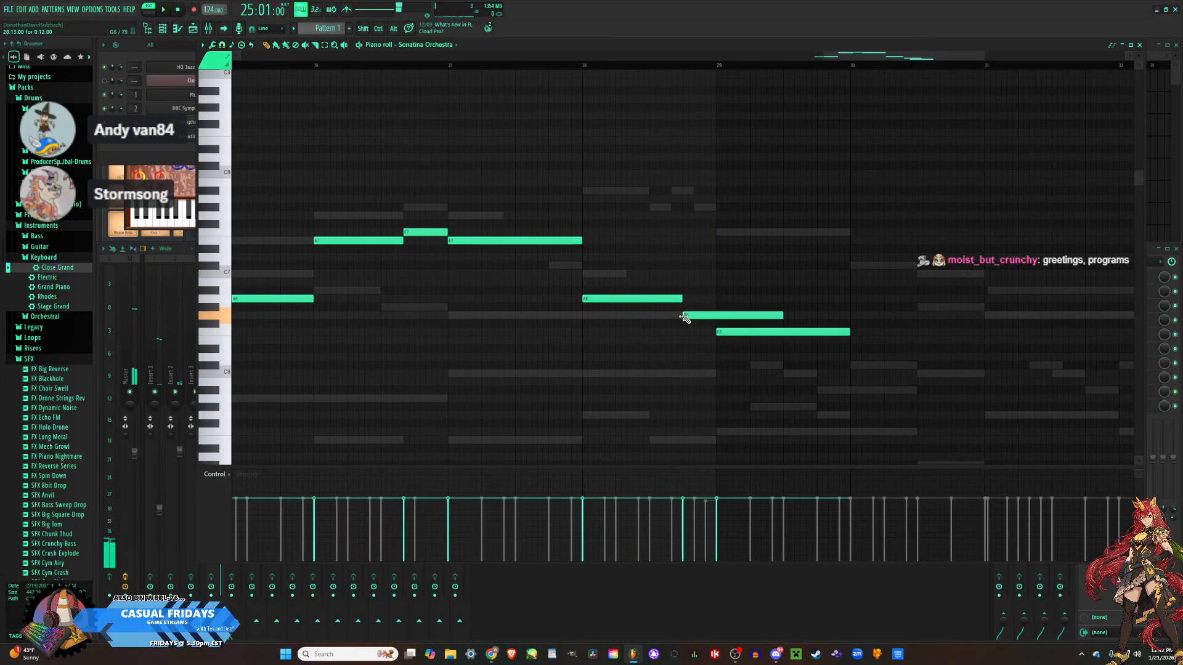
key(space)
drag(781, 316, 715, 317)
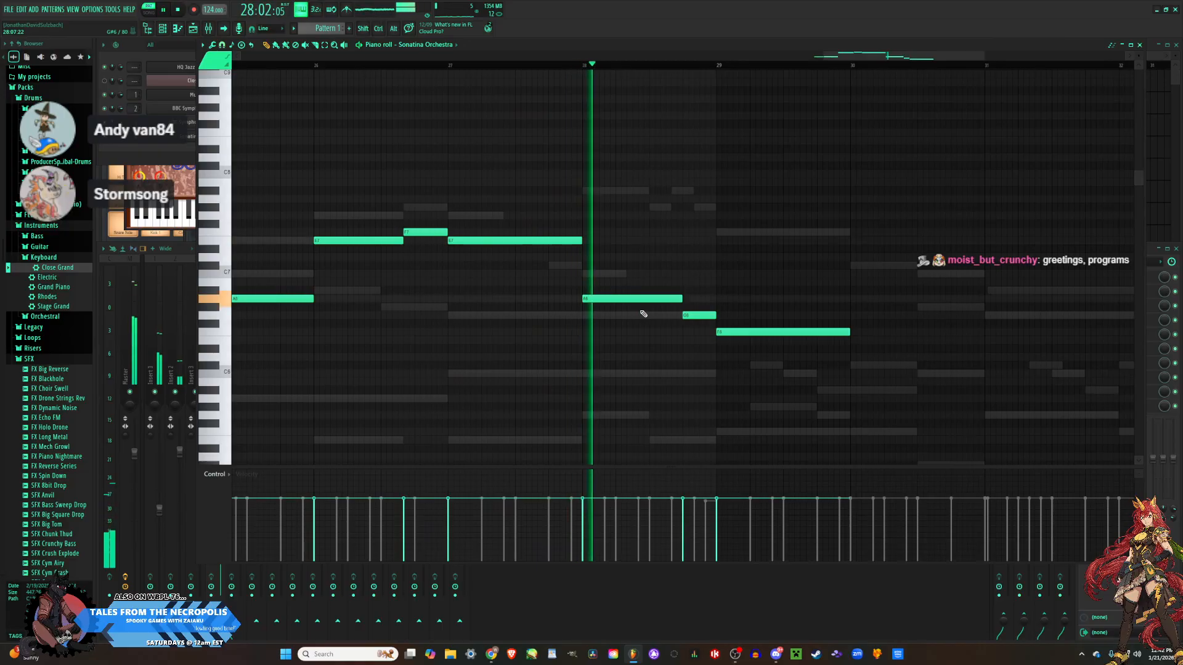
key(space)
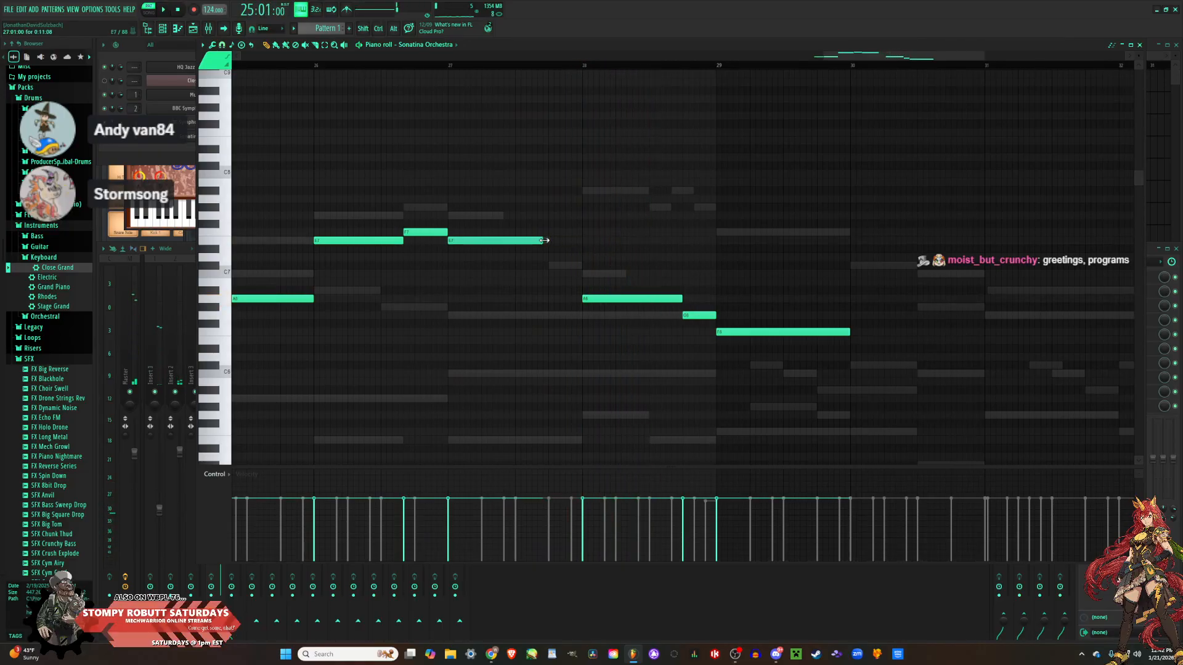
Shorten the E7 in bar 27 to three beats and fill the last beat with a C#7, checking it with playback.
key(space)
drag(650, 267, 581, 267)
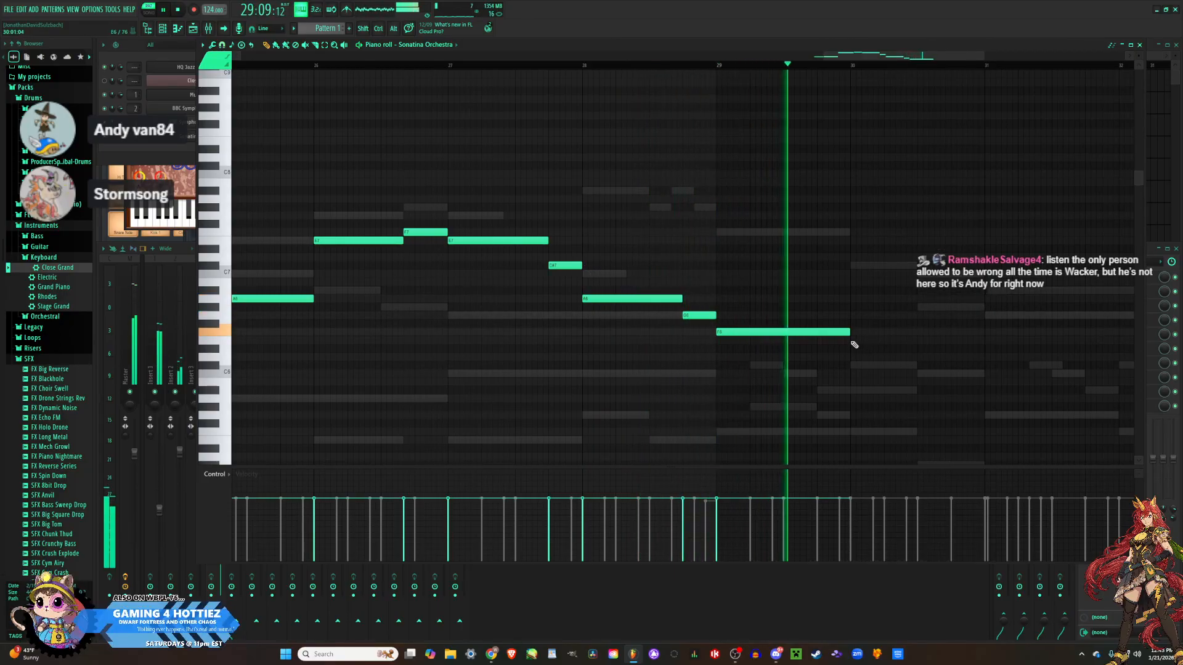
key(space)
Fill bar 29 with one-beat notes F6, G#6, F6 and A#5, and start bar 30 with a one-beat F6.
drag(787, 339, 753, 339)
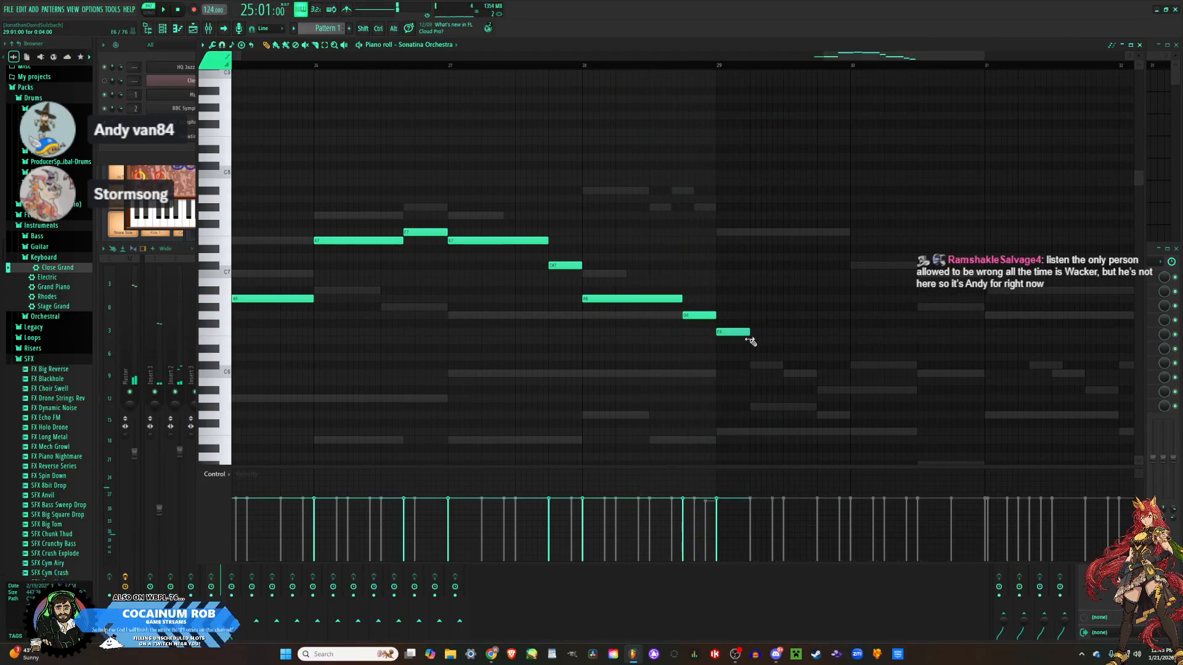
click(783, 331)
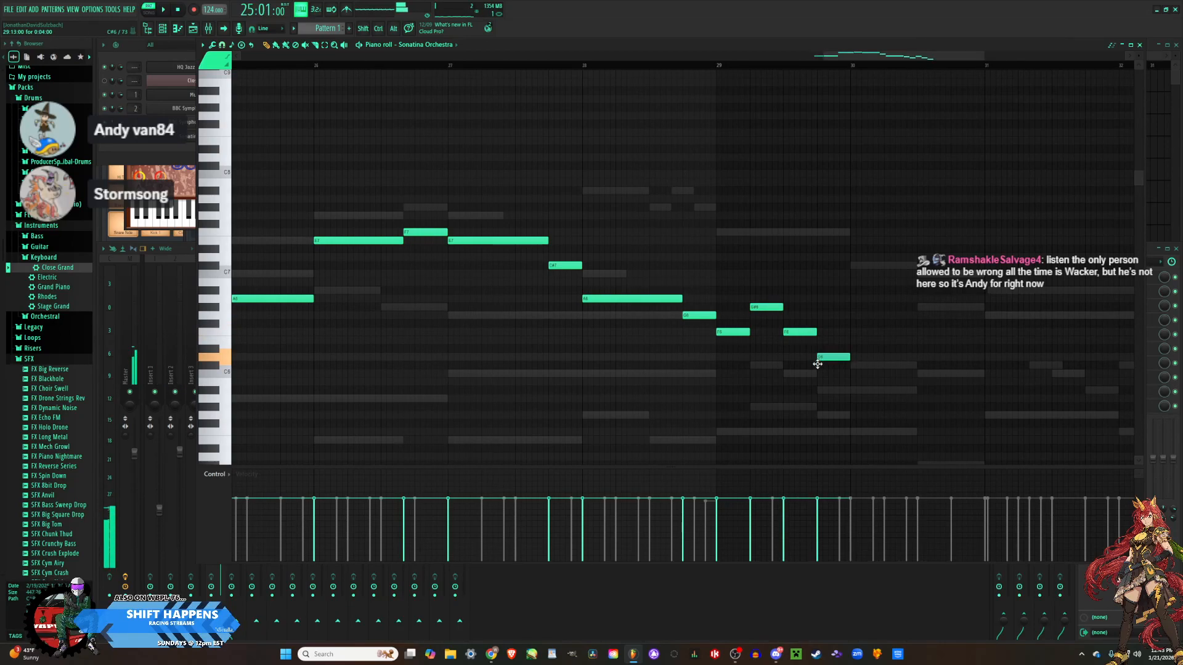
key(space)
click(866, 367)
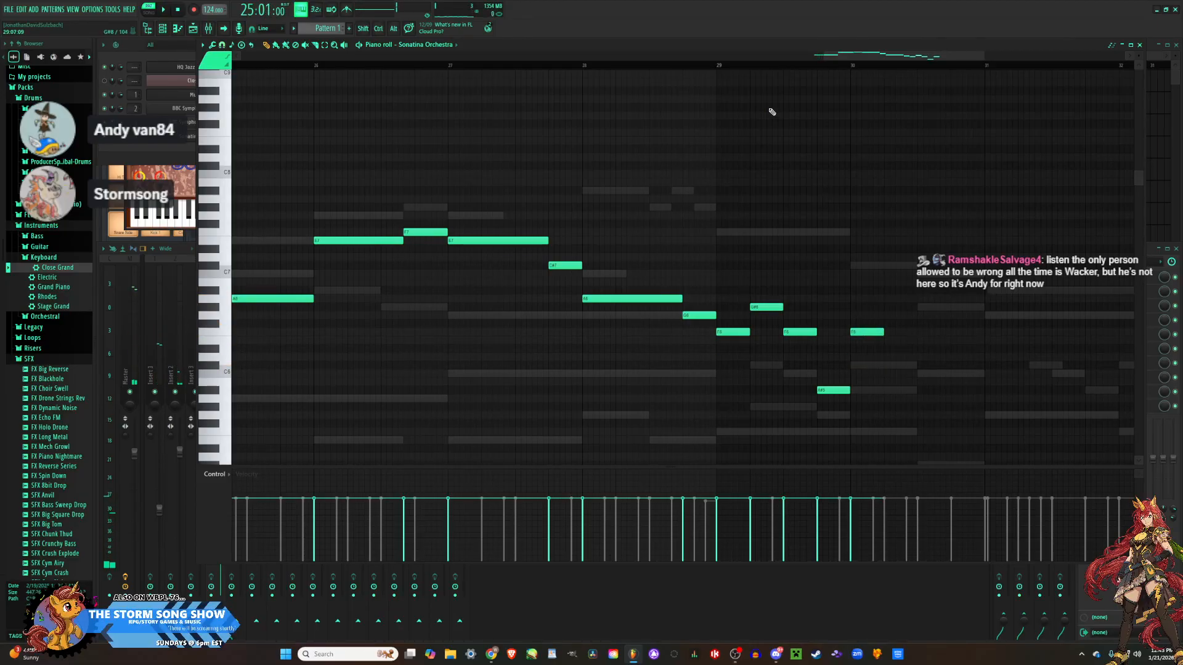
Play from bar 29, extend bar 30's F6 to half a bar, and add an E6 for the bar's second half.
click(718, 66)
key(space)
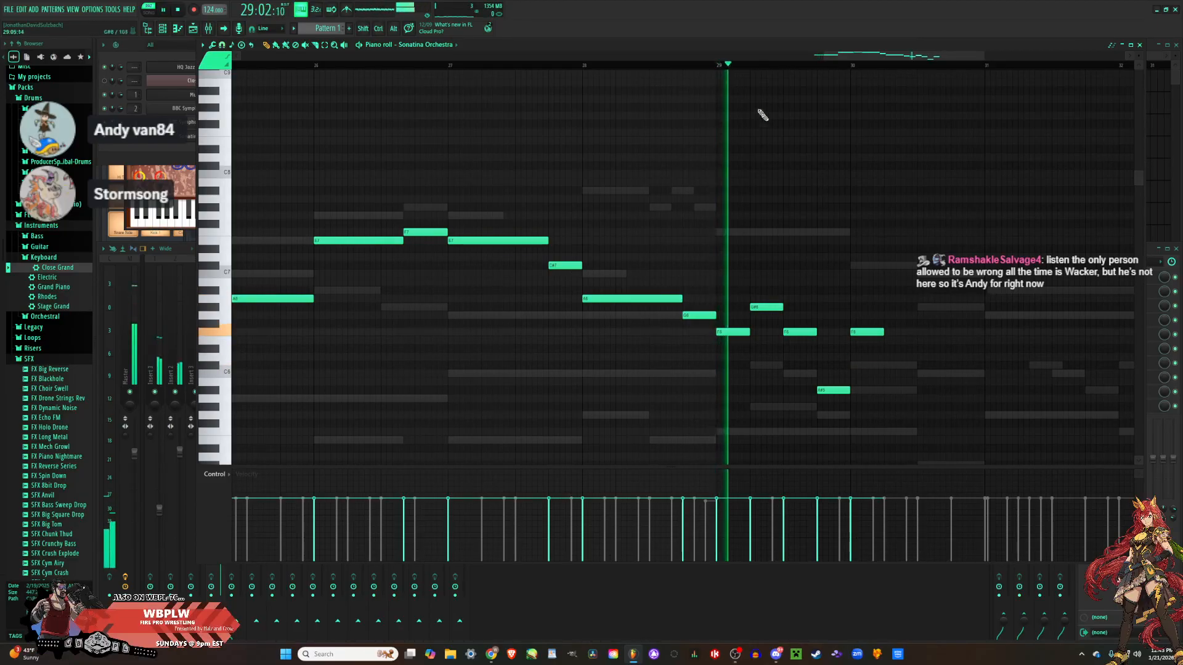
key(space)
click(865, 334)
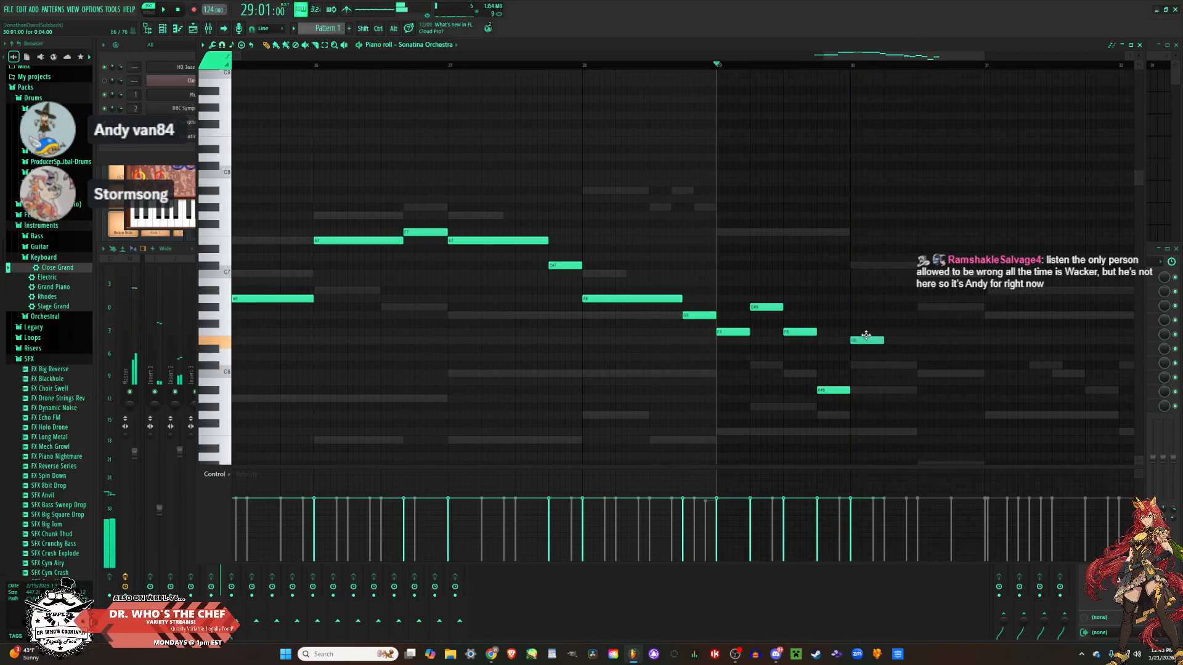
key(space)
drag(881, 332, 918, 333)
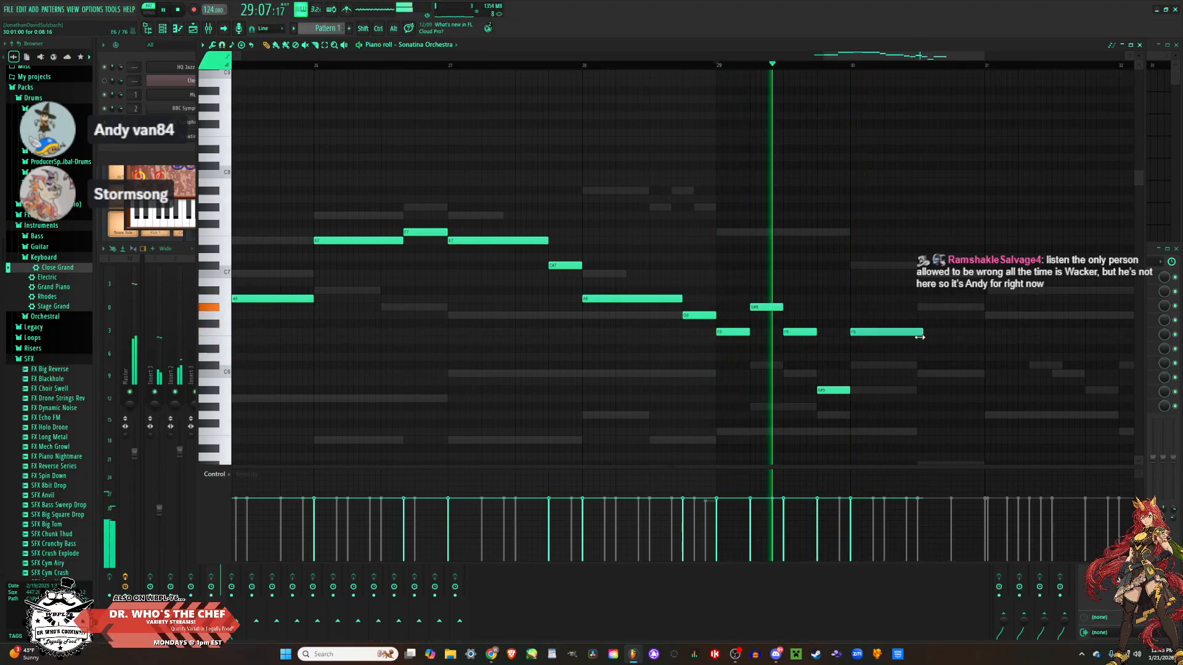
click(922, 340)
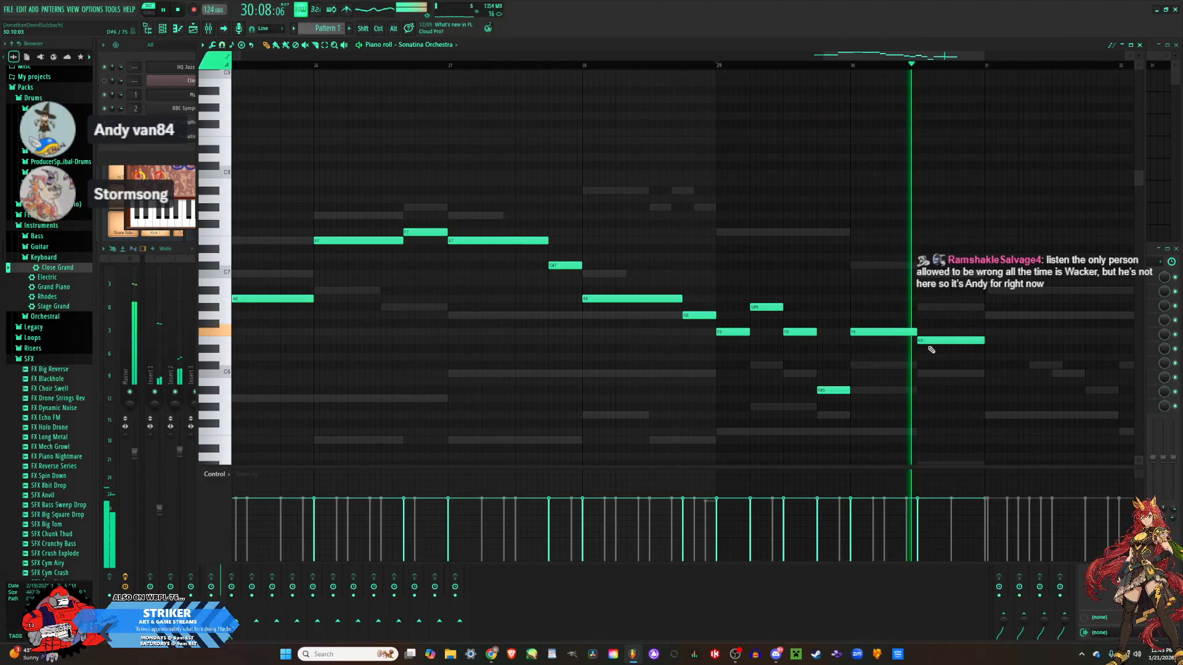
key(space)
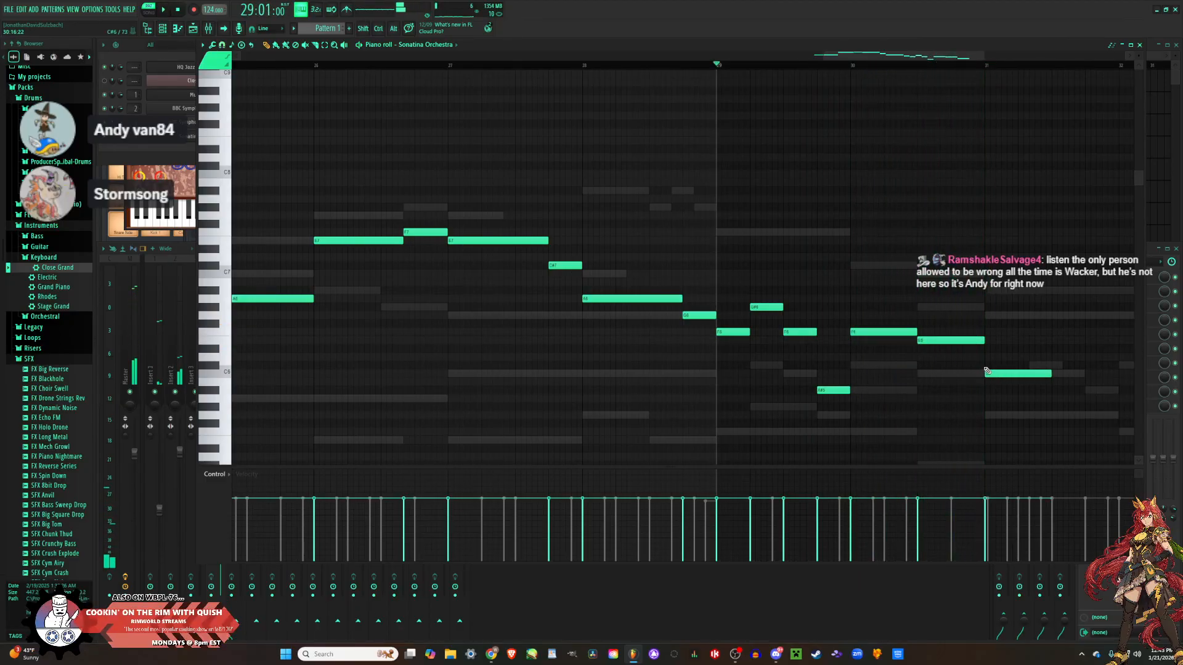
Make the C6 at bar 31 one bar long and add a one-bar C#6 in bar 32.
scroll(987, 372, down, 3)
key(space)
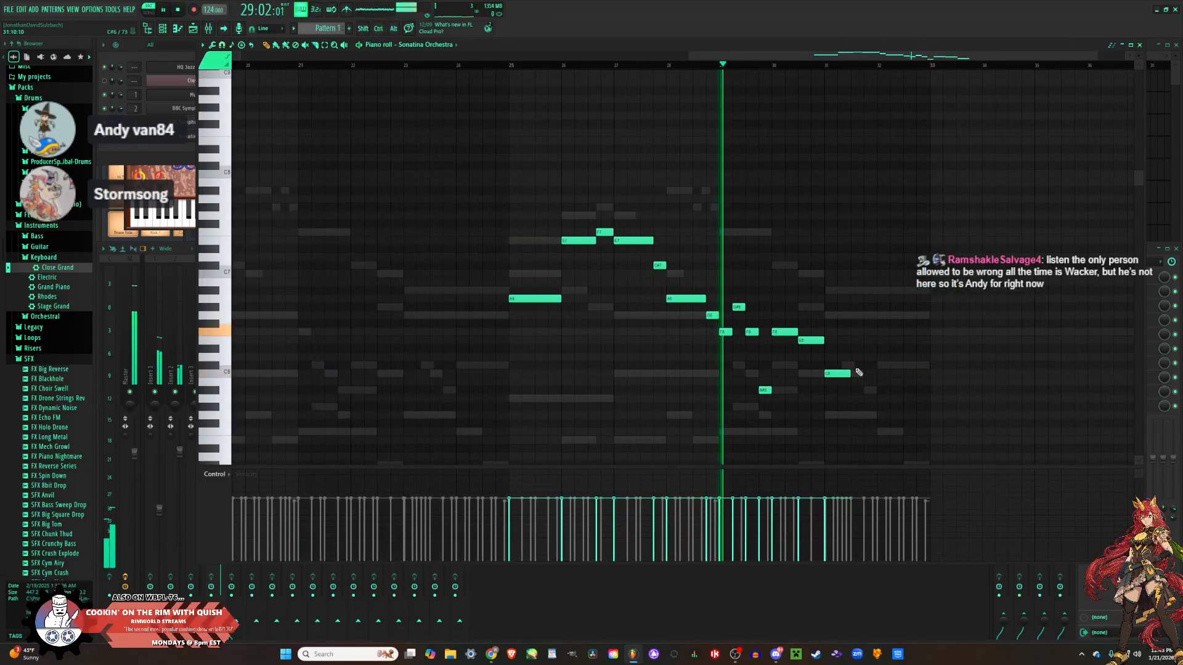
drag(854, 374, 875, 373)
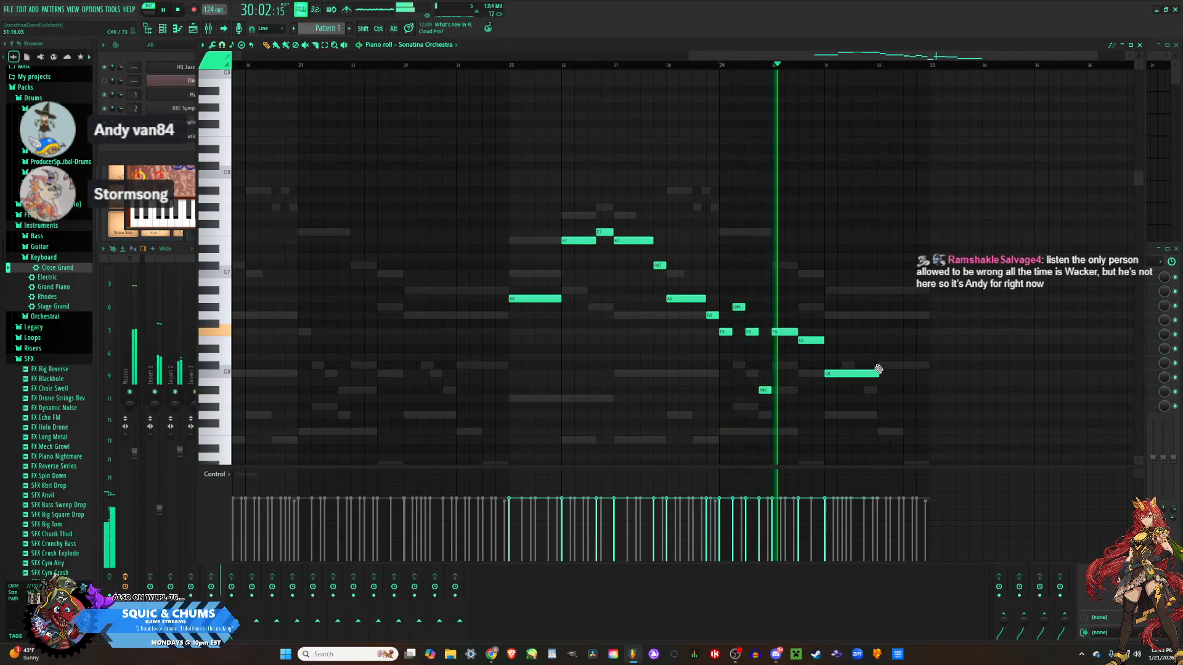
scroll(888, 373, up, 3)
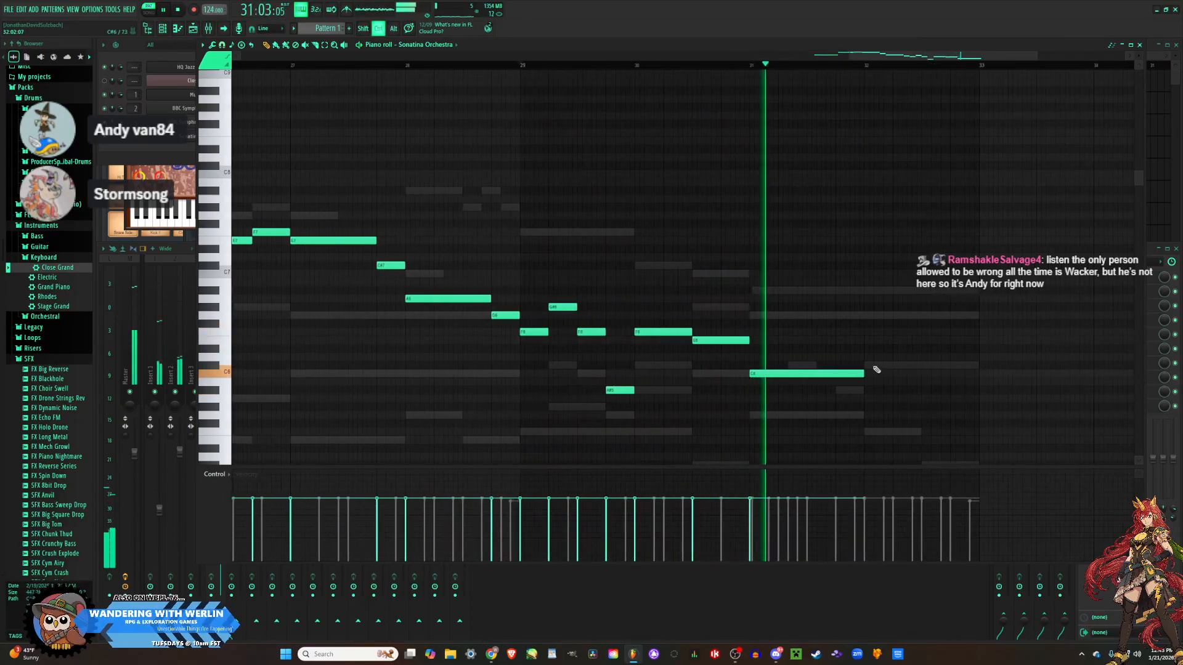
click(871, 367)
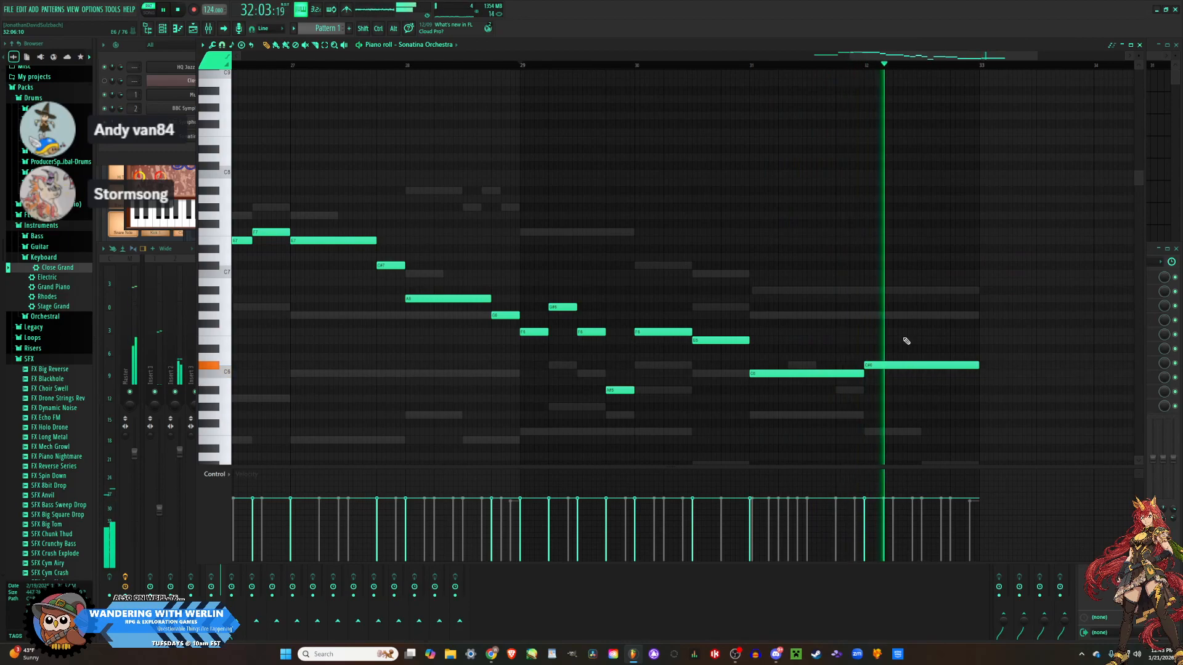
key(space)
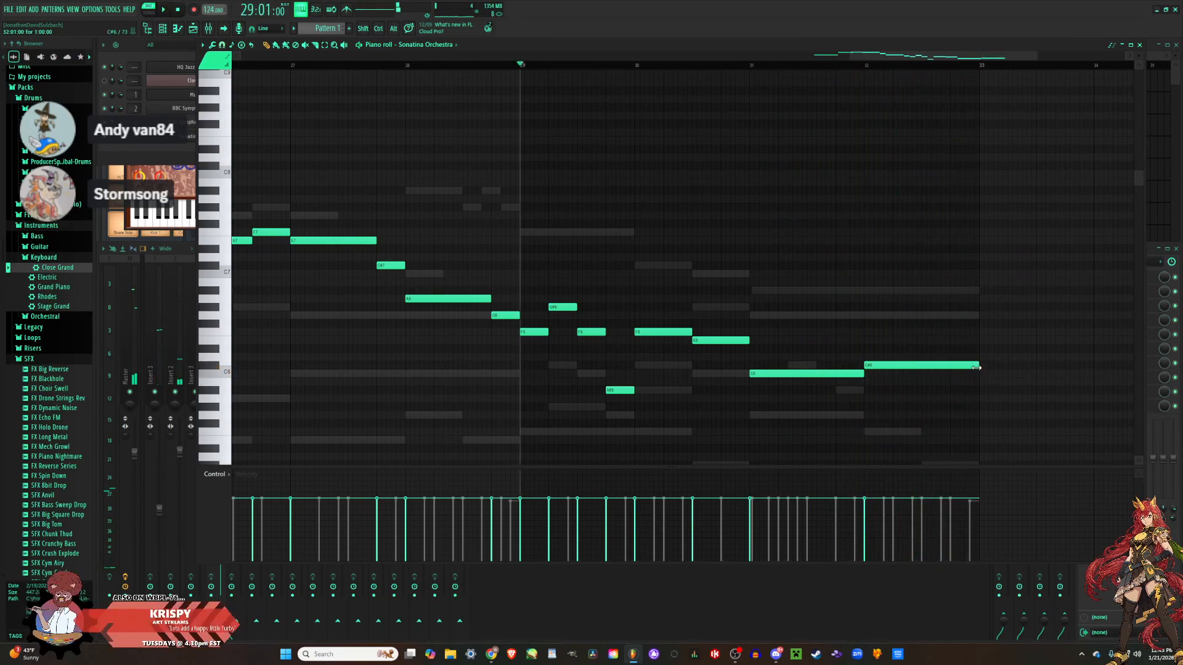
Play the Sonatina Orchestra melody, select all its notes in bars 25–32 and transpose them up one octave.
key(space)
scroll(937, 414, down, 3)
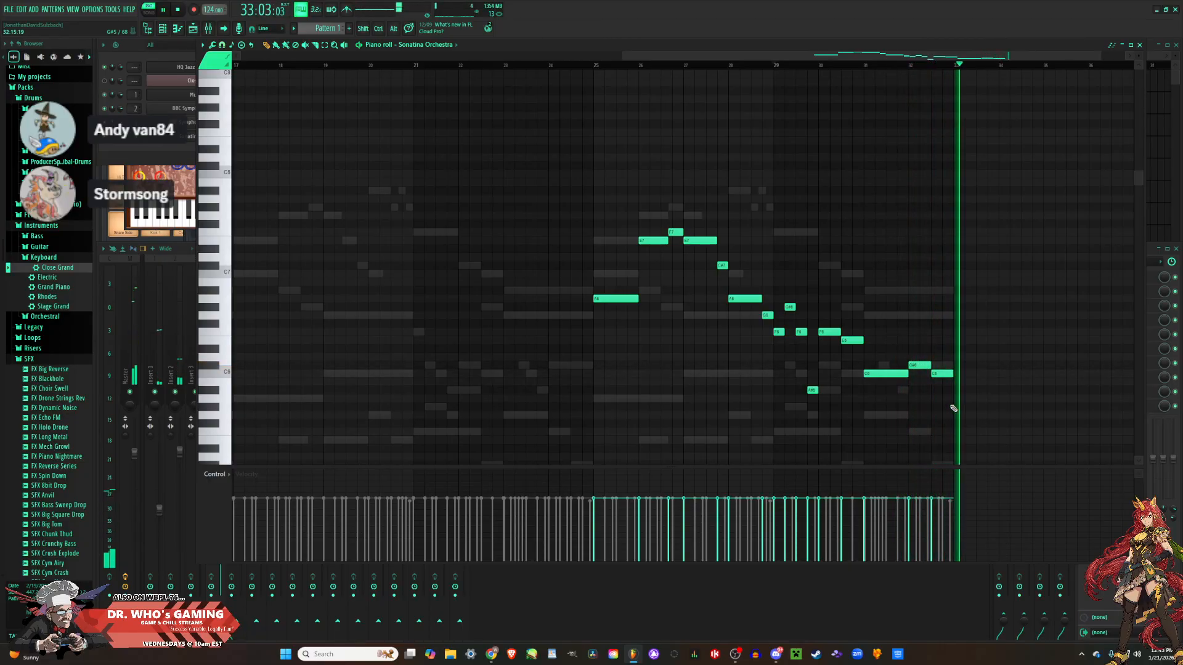
key(space)
drag(961, 420, 516, 172)
scroll(619, 296, up, 3)
drag(606, 299, 604, 198)
Play the transposed melody, replay it from bar 25 and deselect its notes.
key(space)
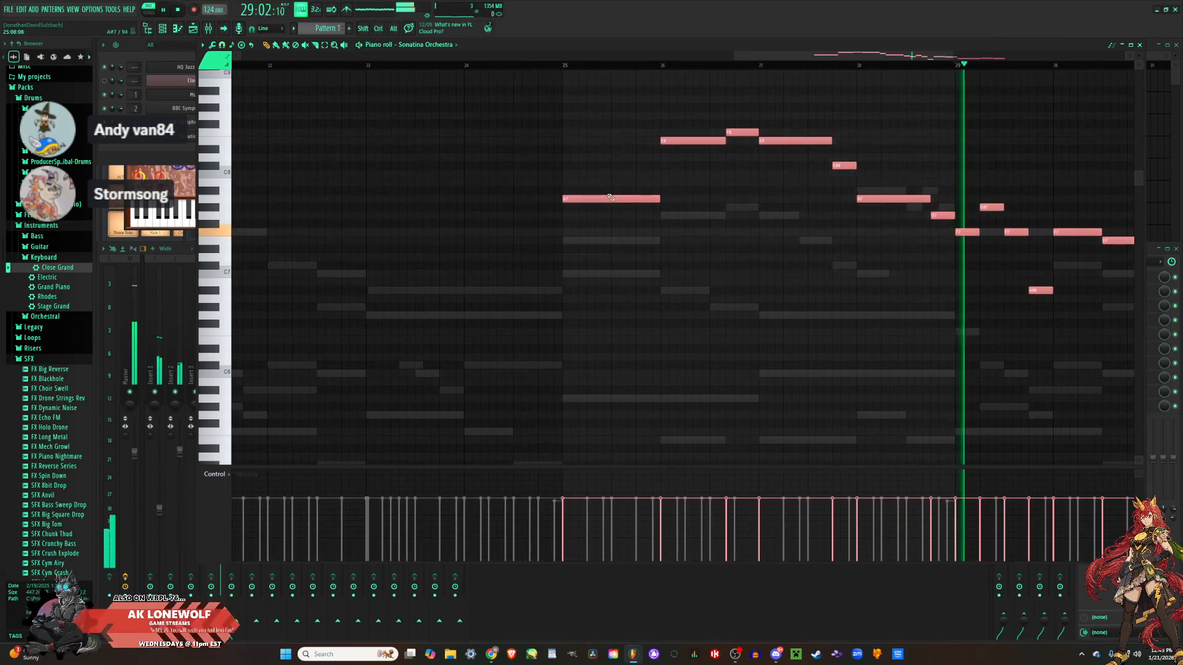
click(568, 65)
key(space)
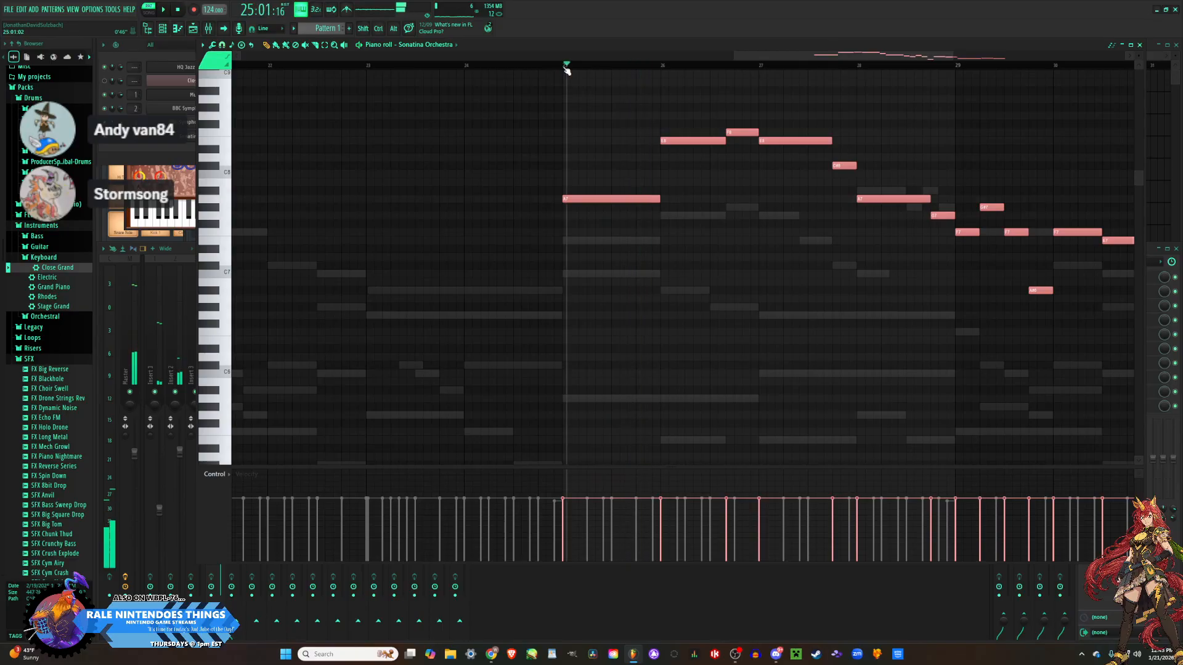
key(space)
ctrl+click(618, 122)
scroll(626, 173, down, 6)
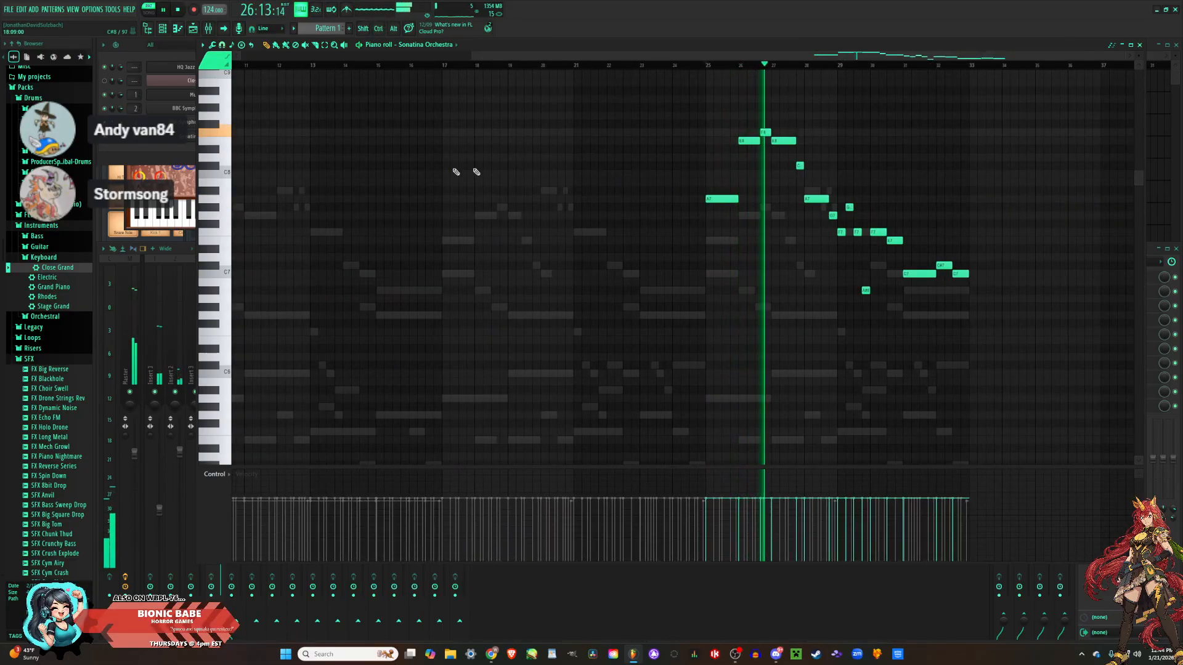
Turn down Insert 4's volume in the mixer and load Fruity Reeverb 2 in its first effect slot.
key(F9)
drag(220, 453, 220, 502)
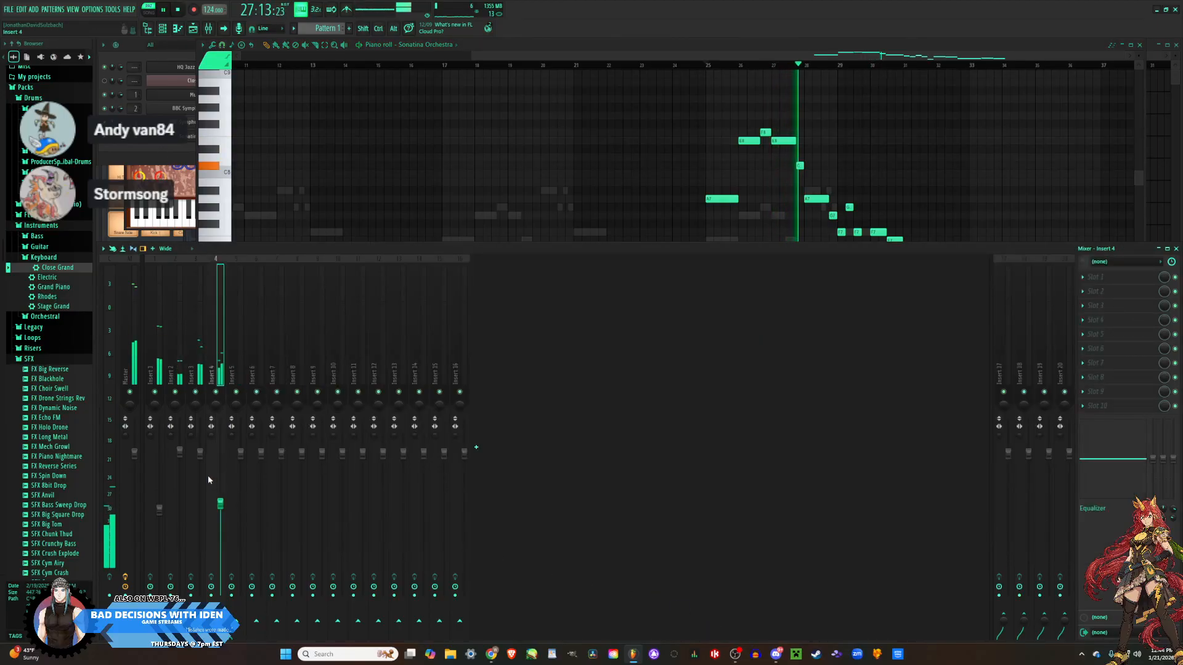
click(1100, 276)
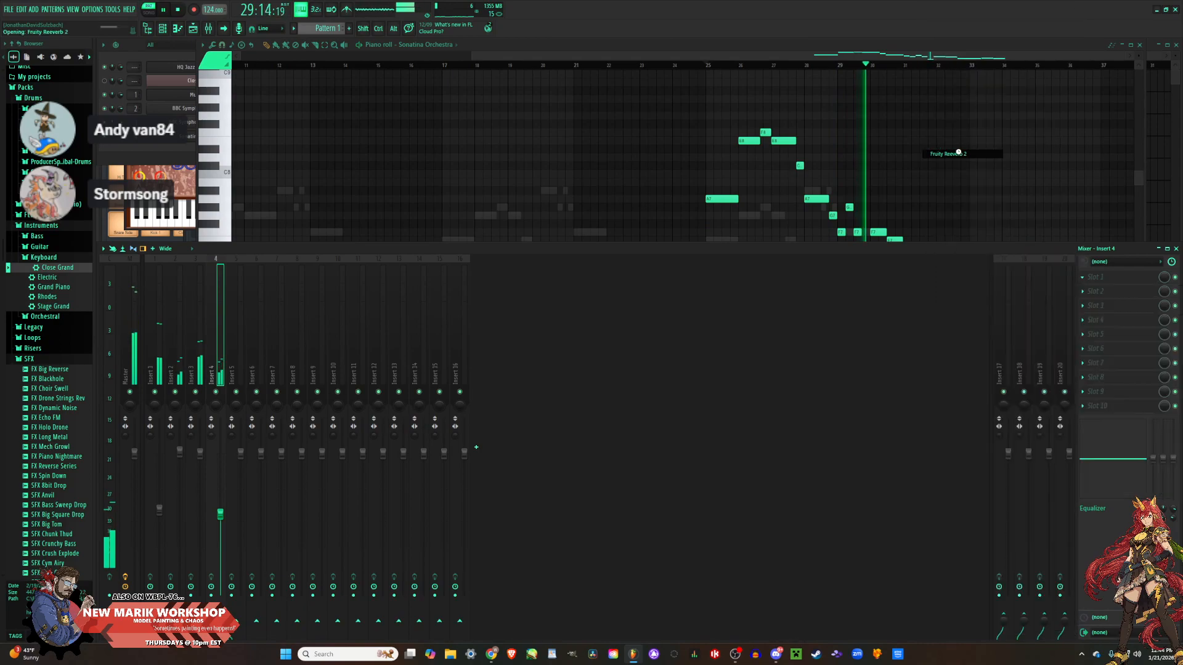
click(955, 154)
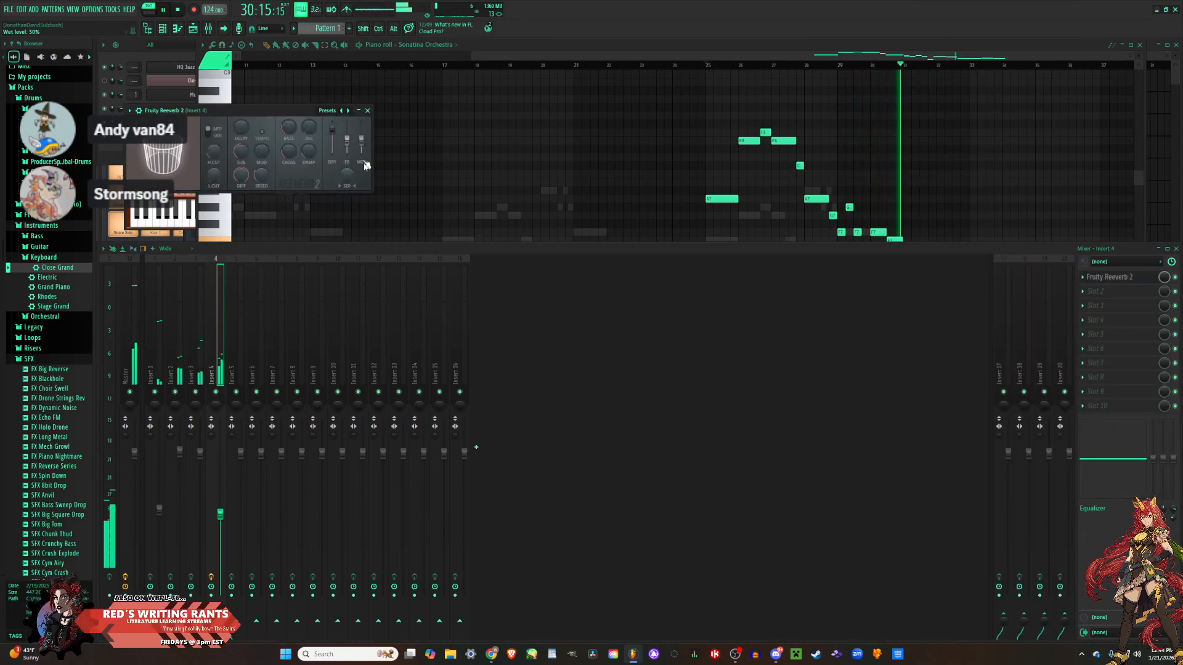
drag(220, 515, 220, 521)
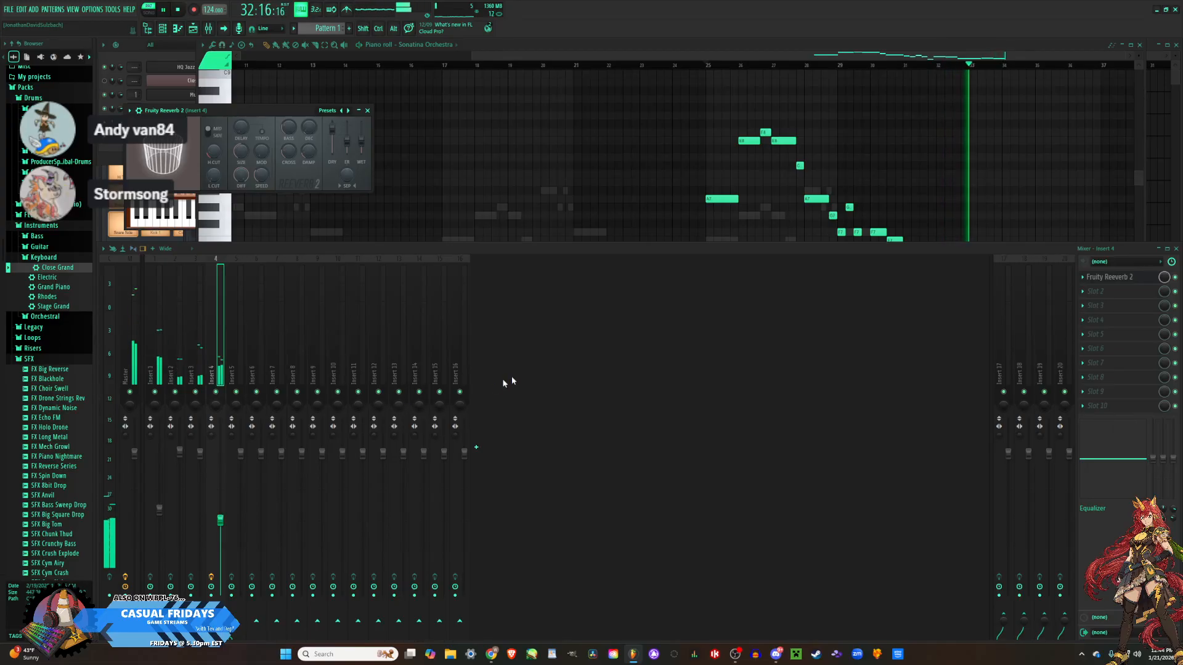
Play the whole pattern from bar 1 through bar 32, bringing the piano roll back to the front.
key(space)
click(182, 9)
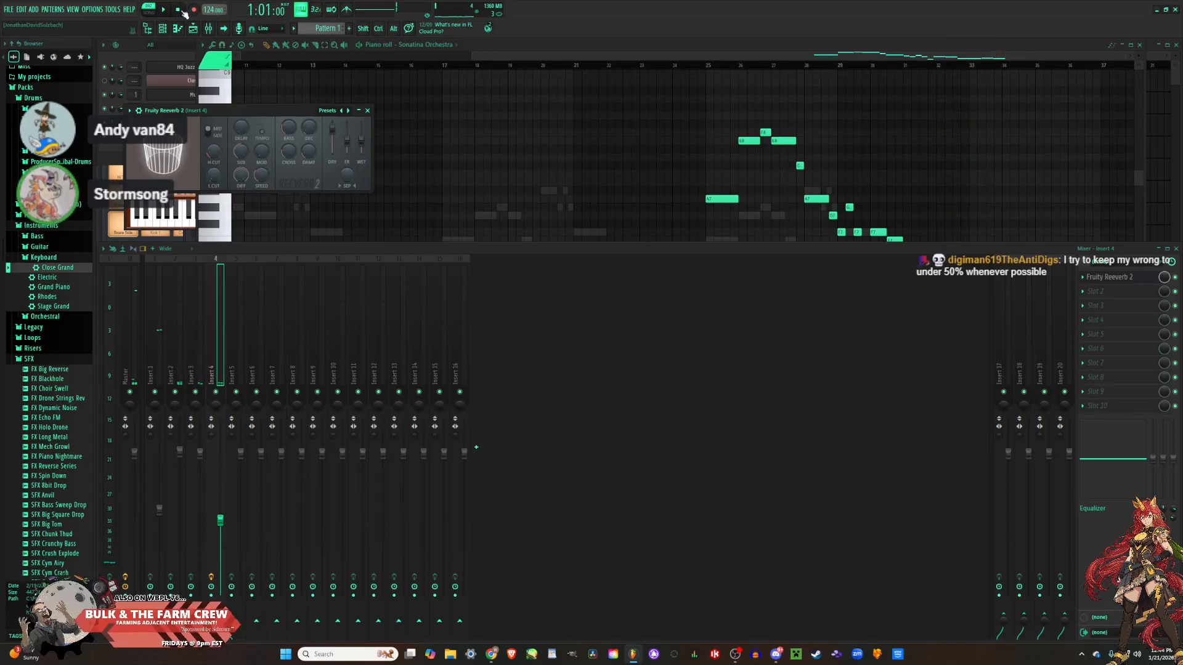
key(space)
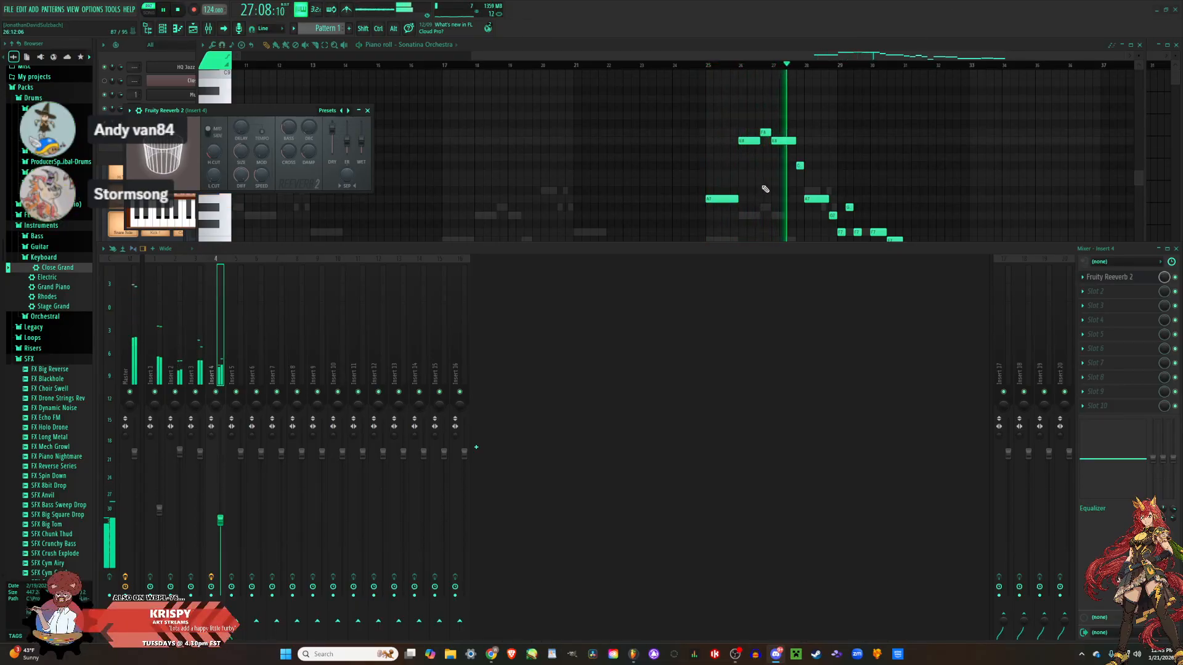
click(827, 42)
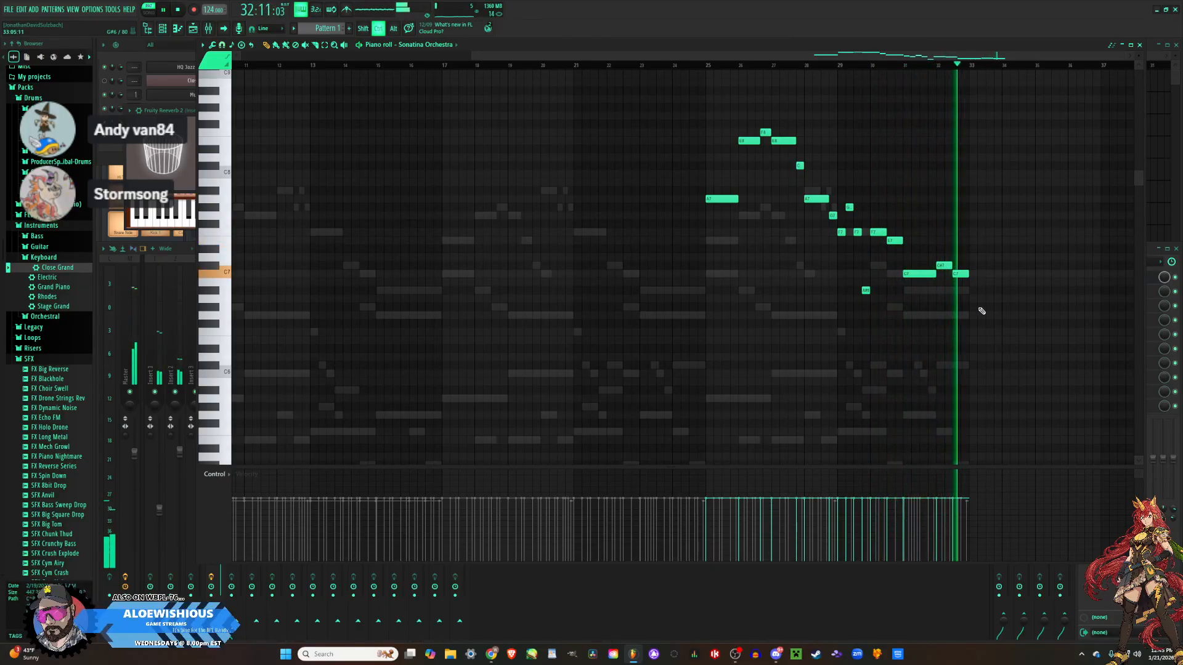
key(space)
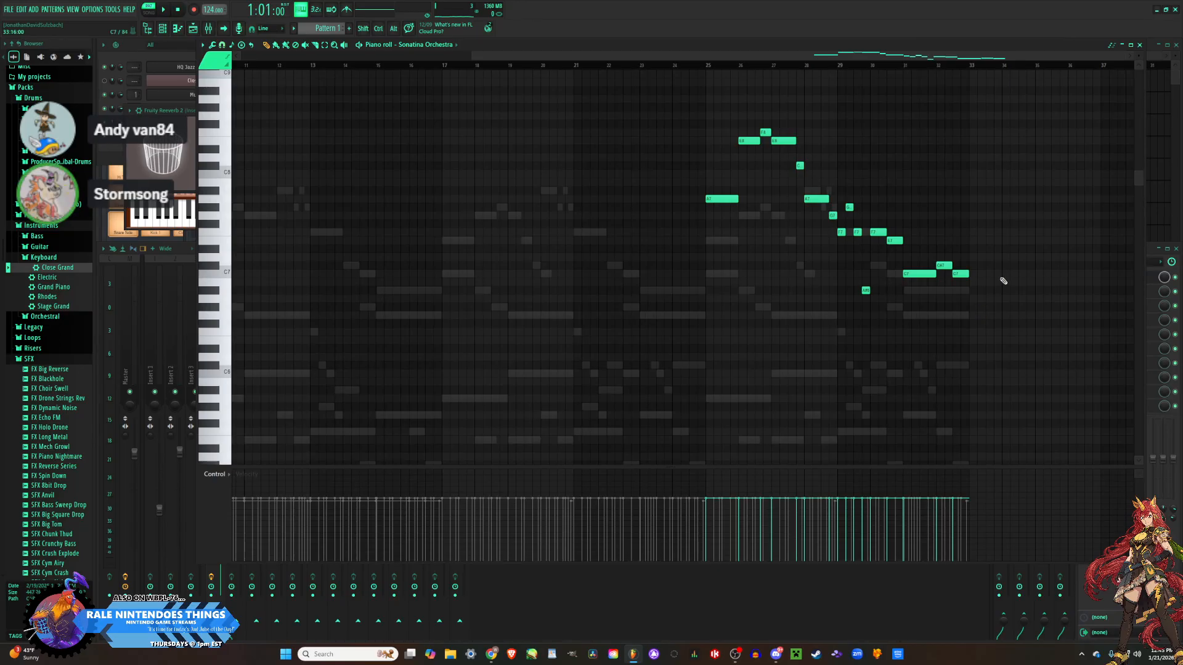
Examine the notes of all instruments across every octave of the pattern and set the playback position to bar 25.
scroll(815, 297, down, 5)
ctrl+scroll(816, 302, down, 2)
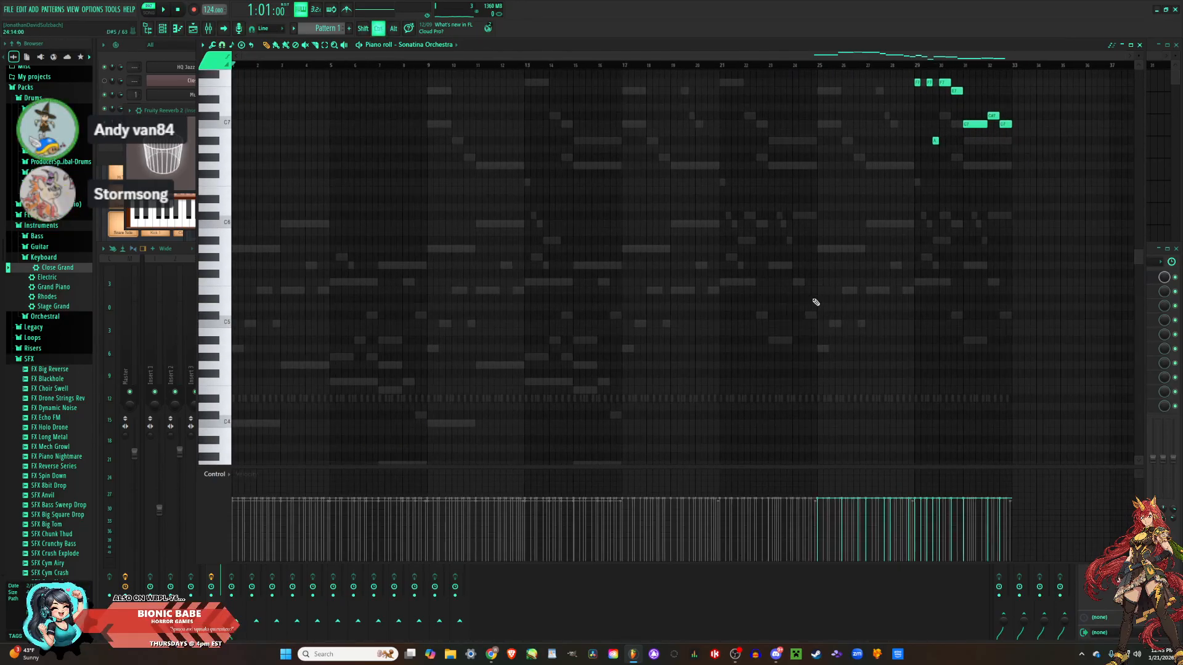
scroll(809, 301, down, 5)
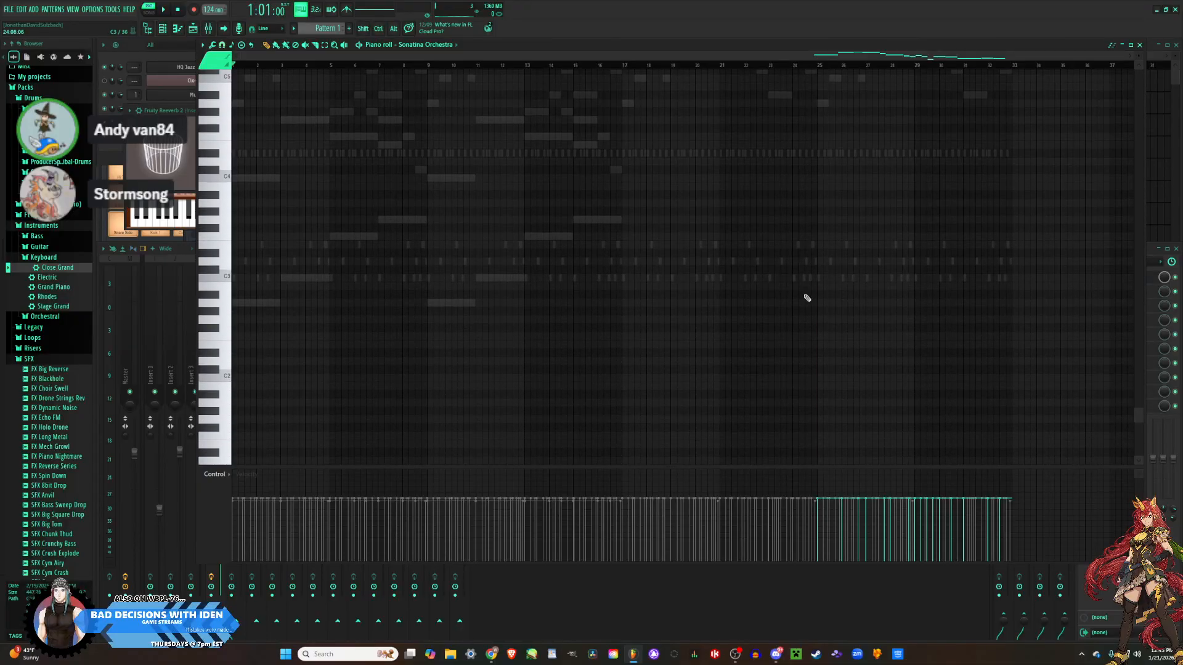
scroll(807, 298, up, 6)
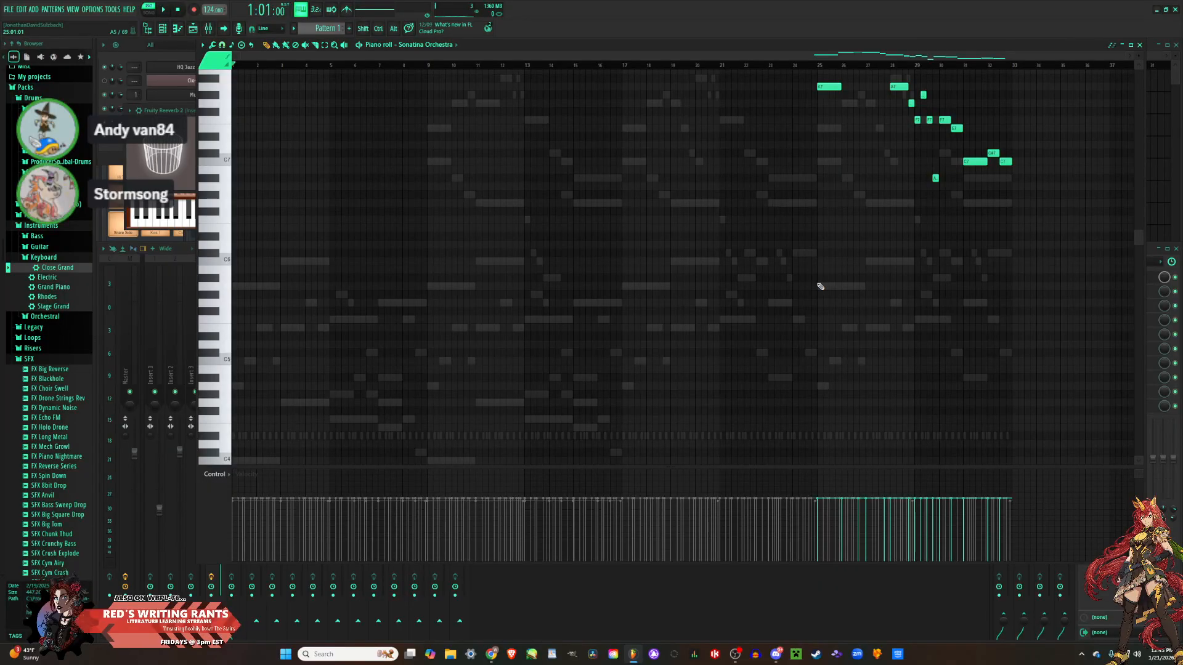
scroll(813, 285, up, 7)
scroll(817, 289, down, 10)
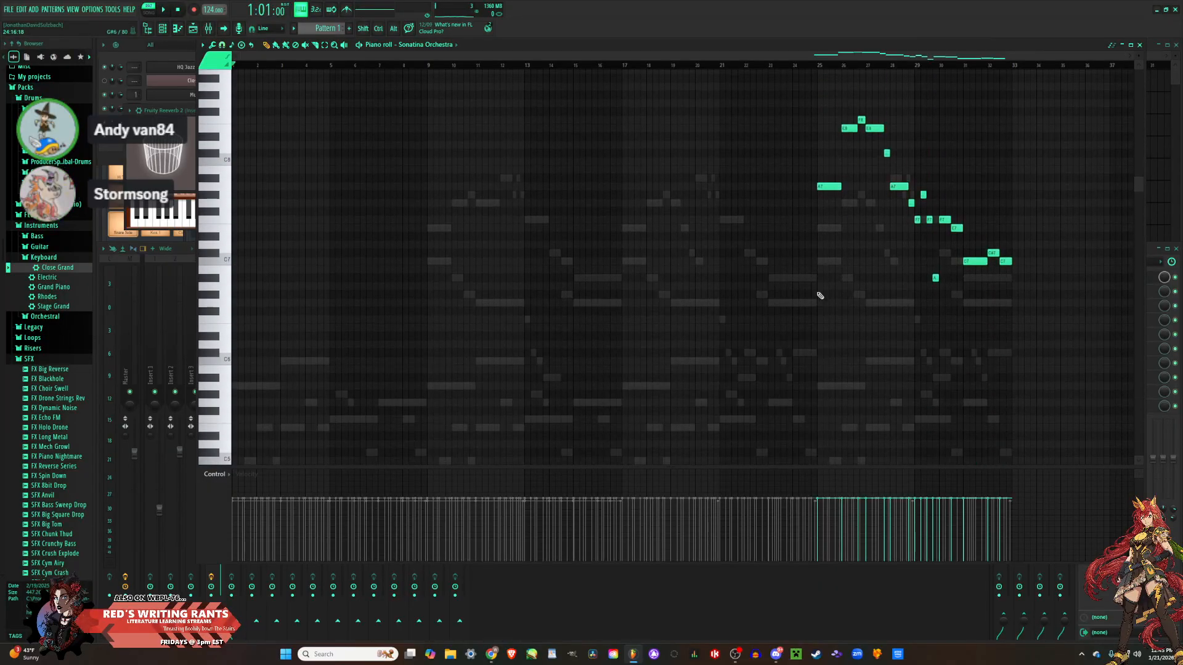
scroll(818, 296, down, 2)
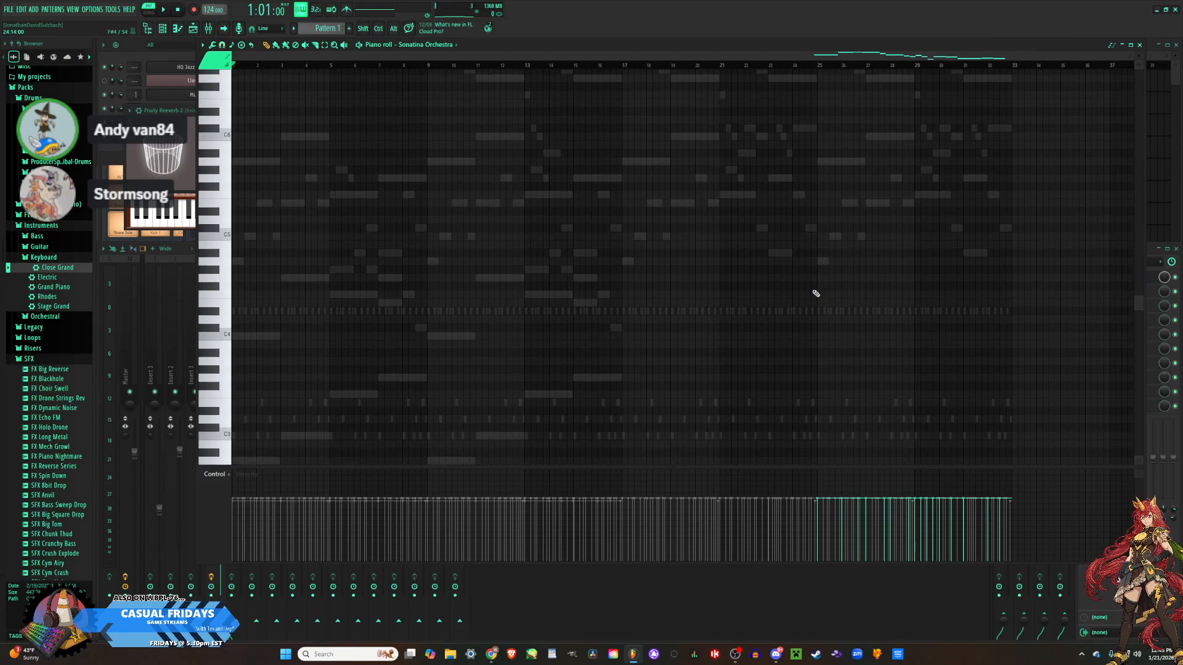
scroll(817, 287, up, 8)
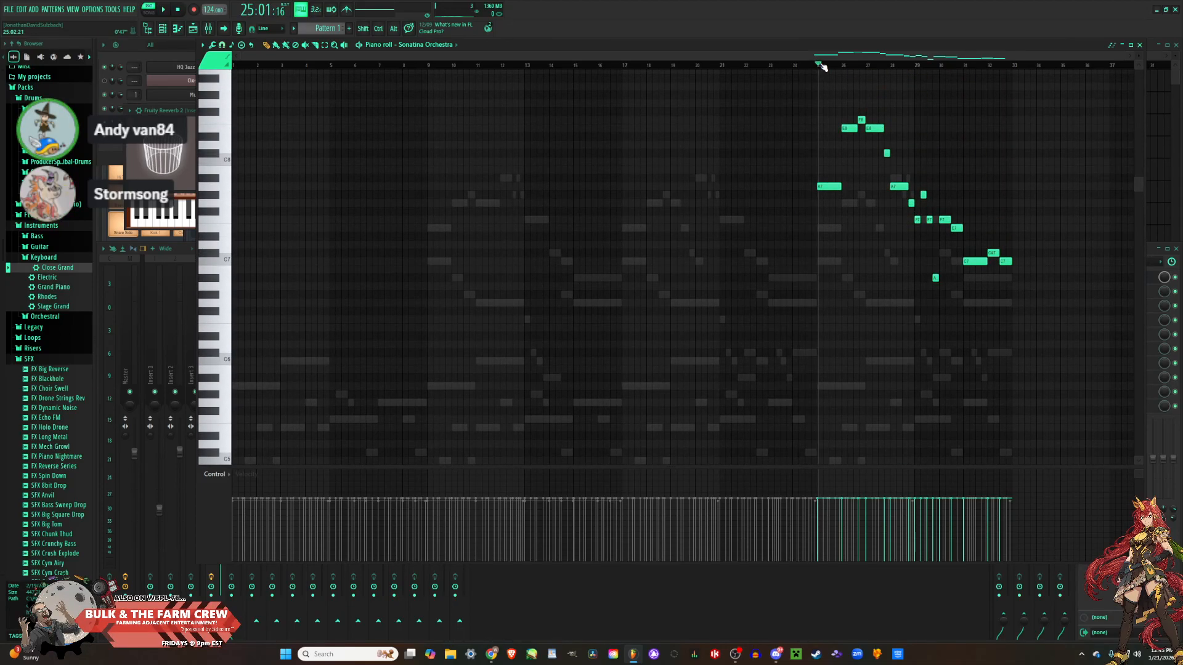
scroll(805, 111, up, 6)
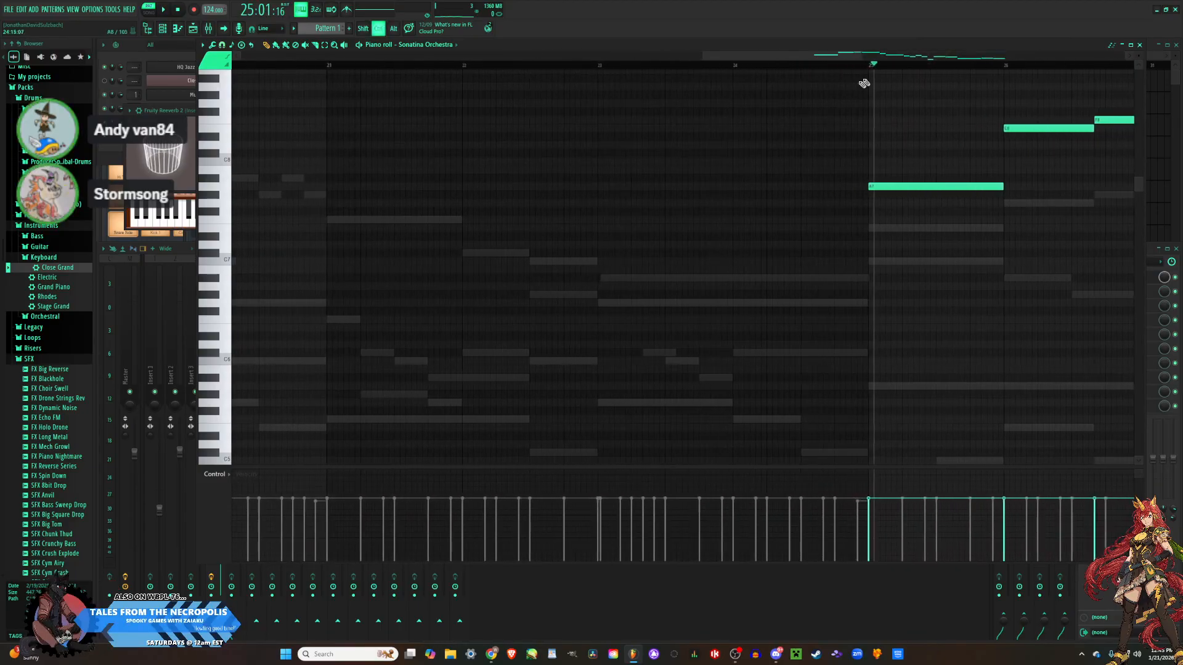
ctrl+scroll(812, 160, down, 5)
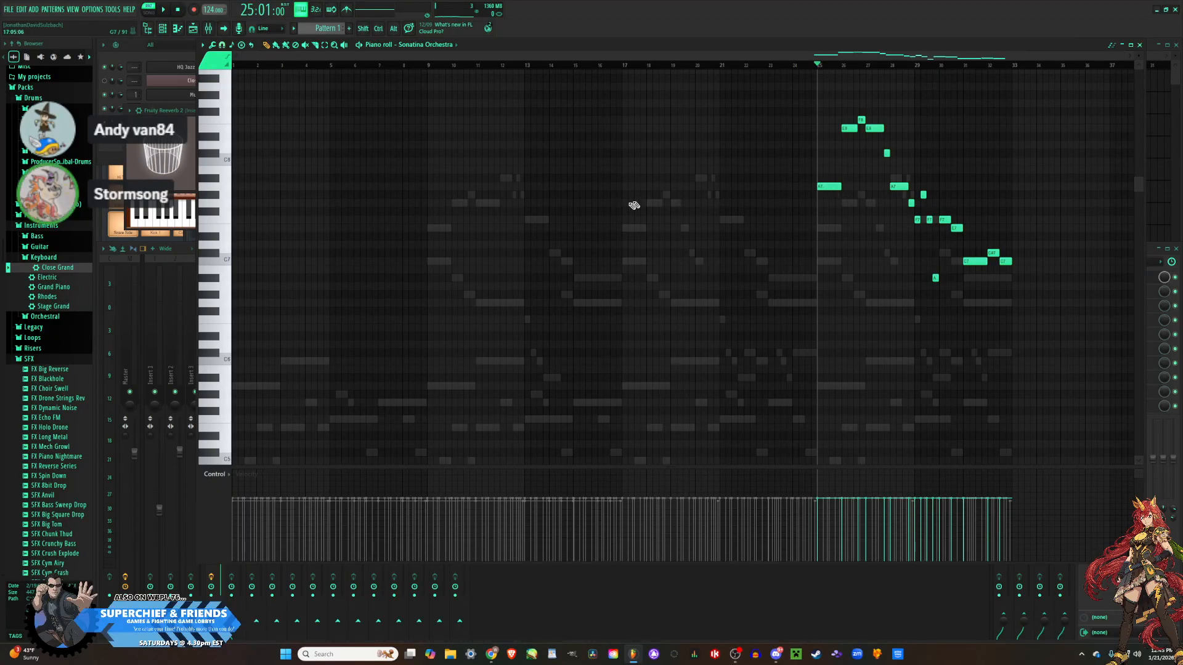
Route the HQ Jazz Kit multi out channel to mixer Insert 6 and play from bar 25.
key(F9)
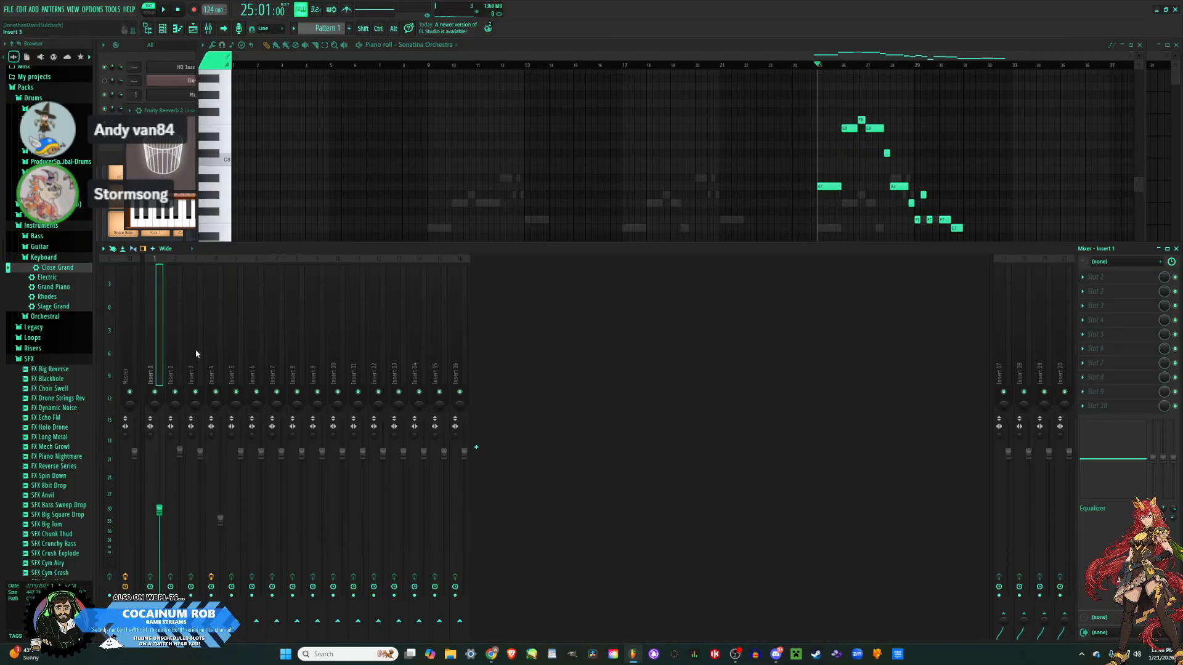
key(space)
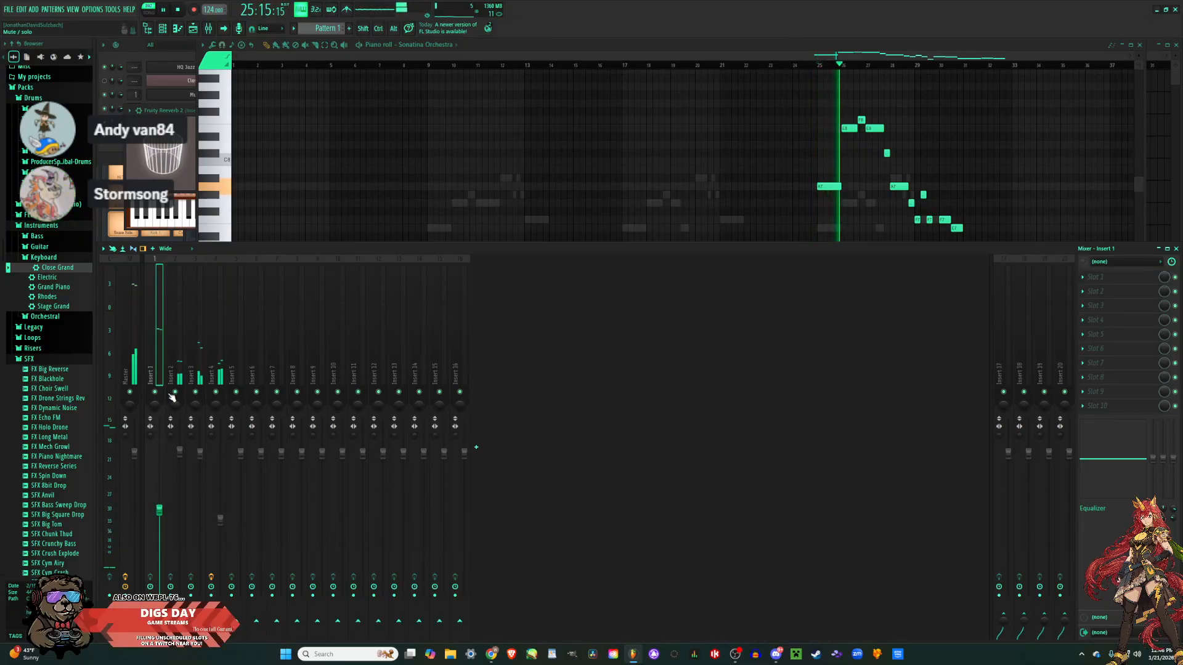
key(space)
click(132, 168)
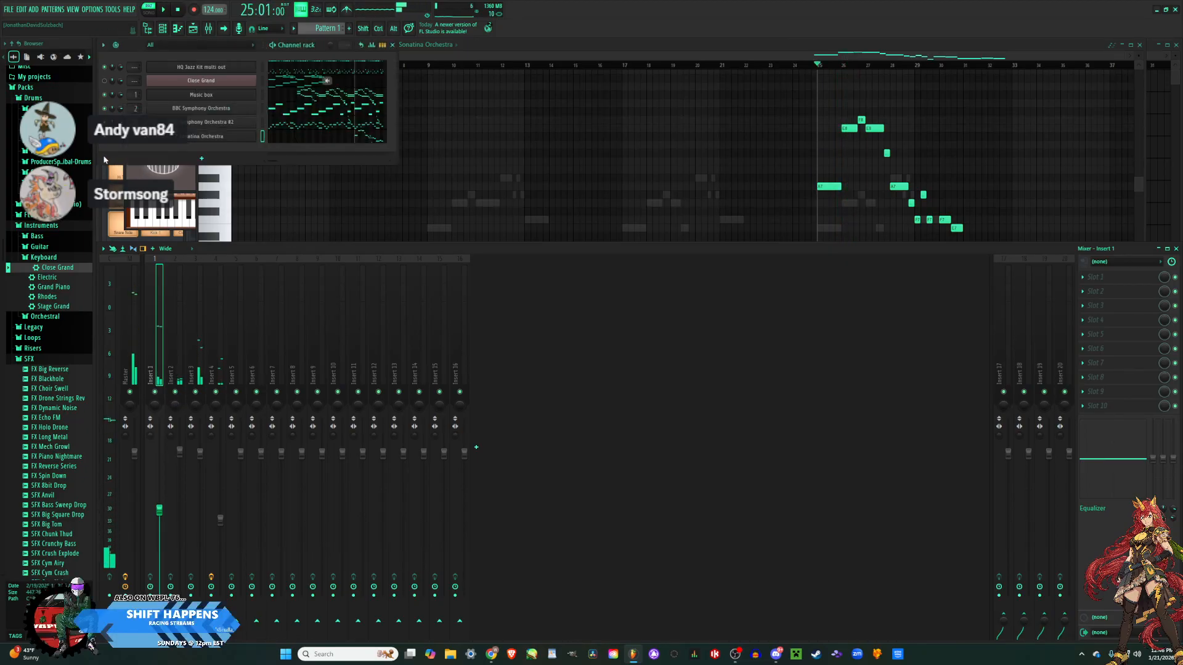
scroll(130, 67, up, 5)
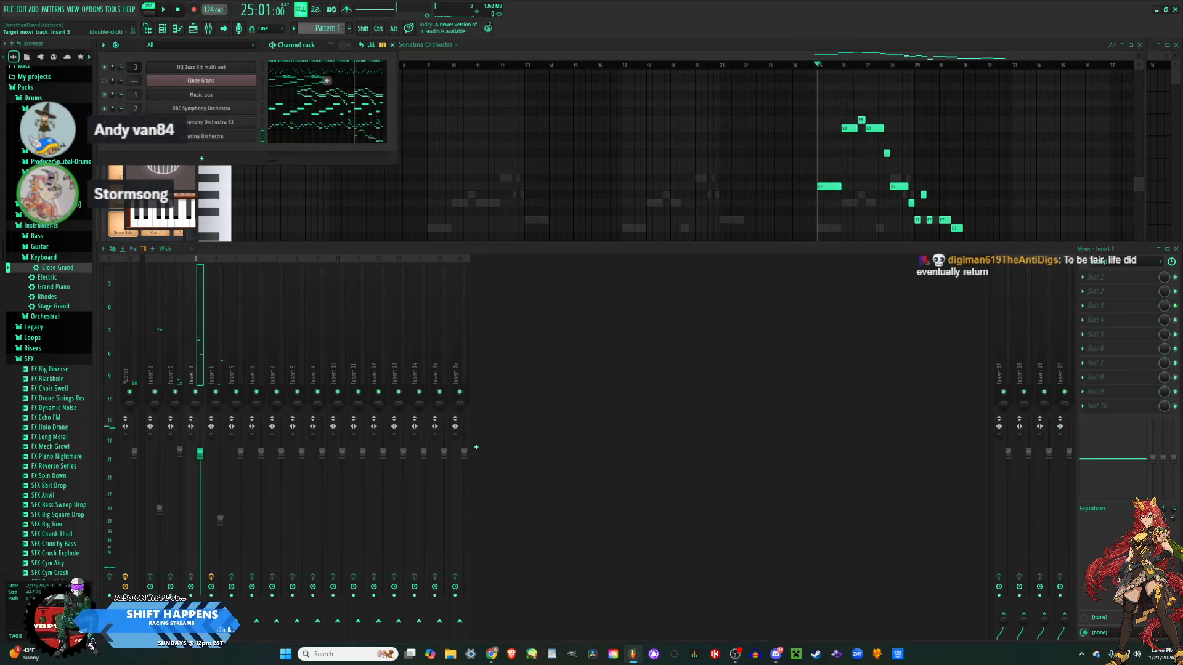
key(space)
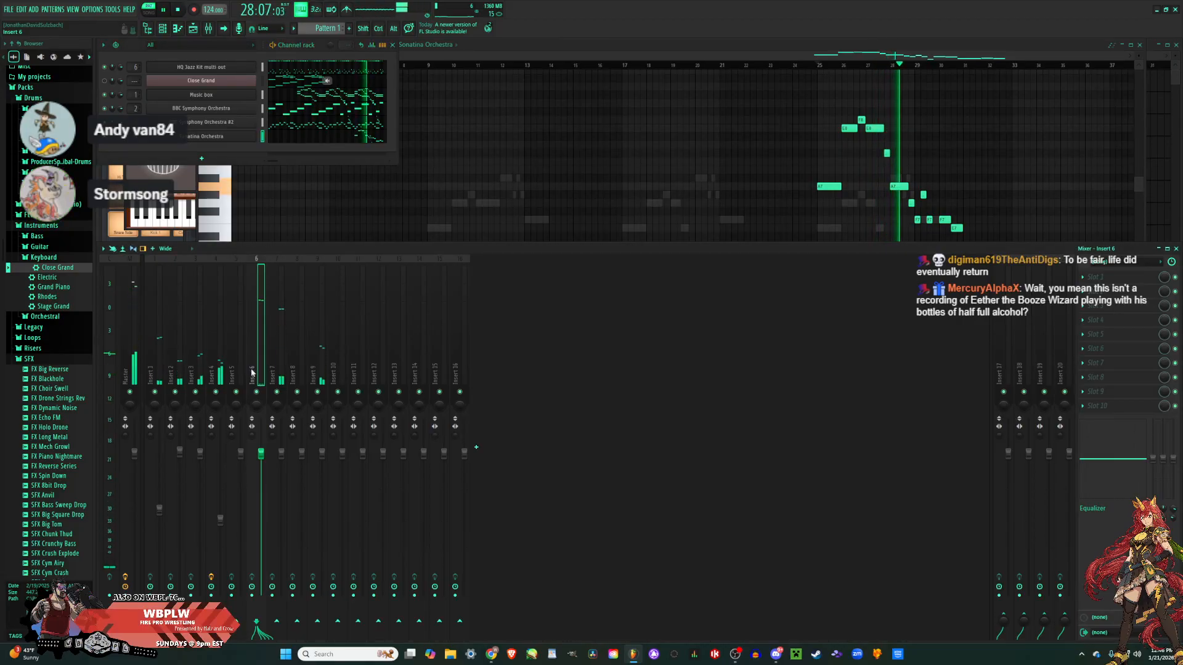
Solo Insert 6, load Fruity Send in its first effect slot and set the send target to Insert 17.
right_click(256, 392)
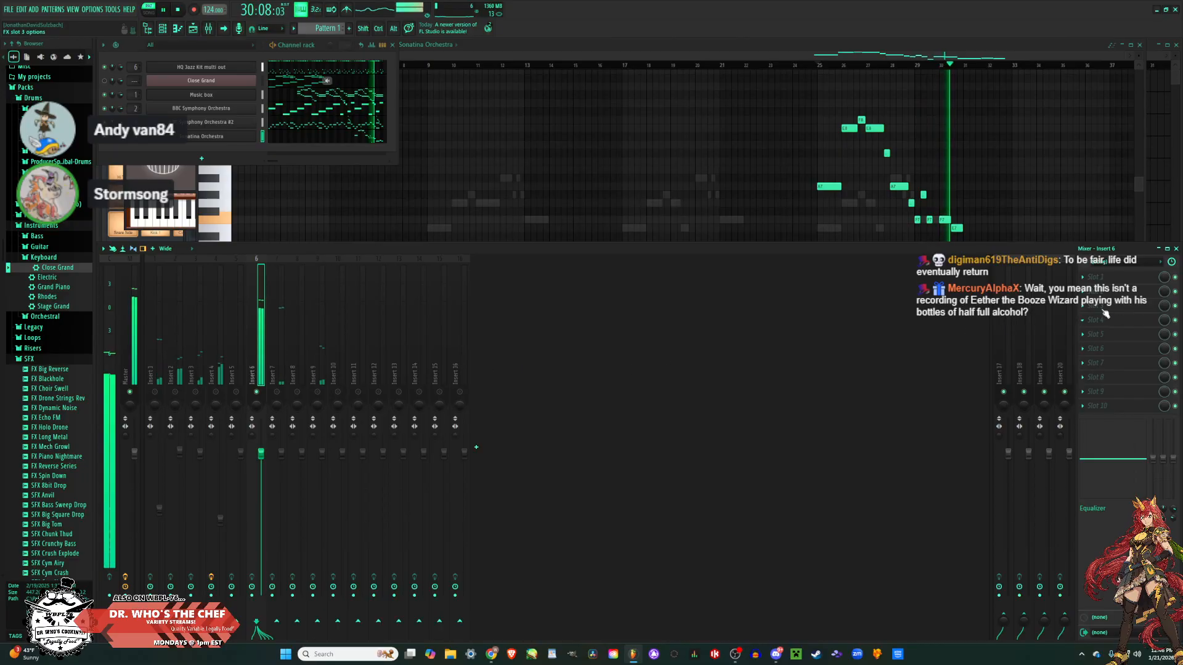
click(1097, 277)
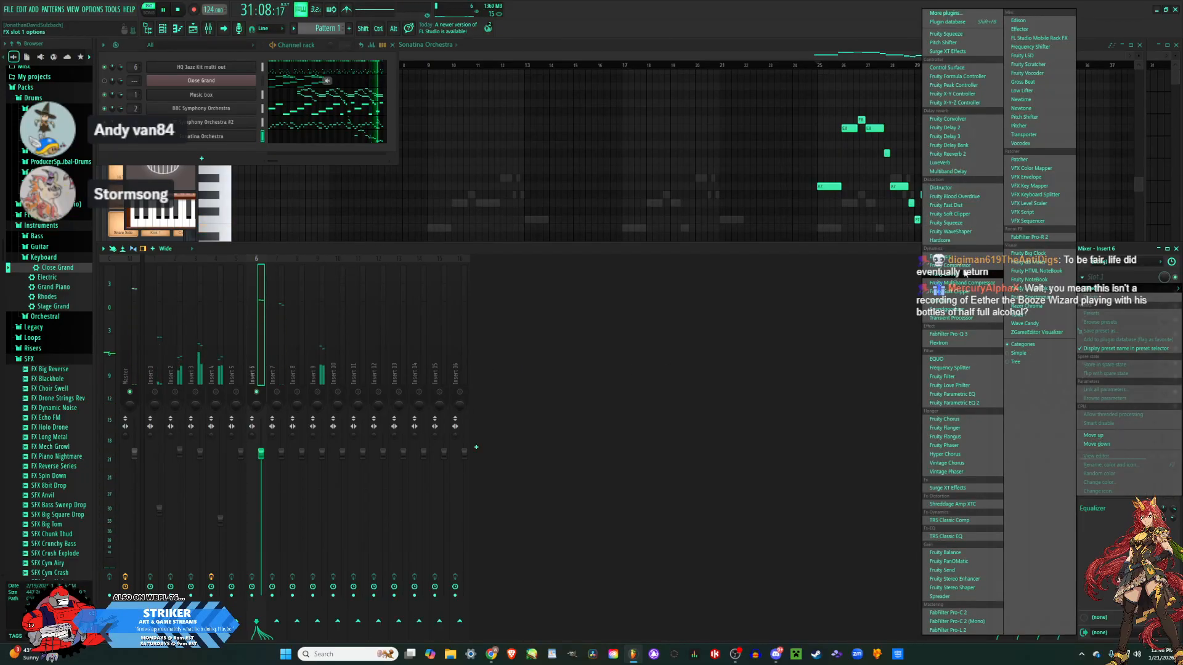
click(695, 349)
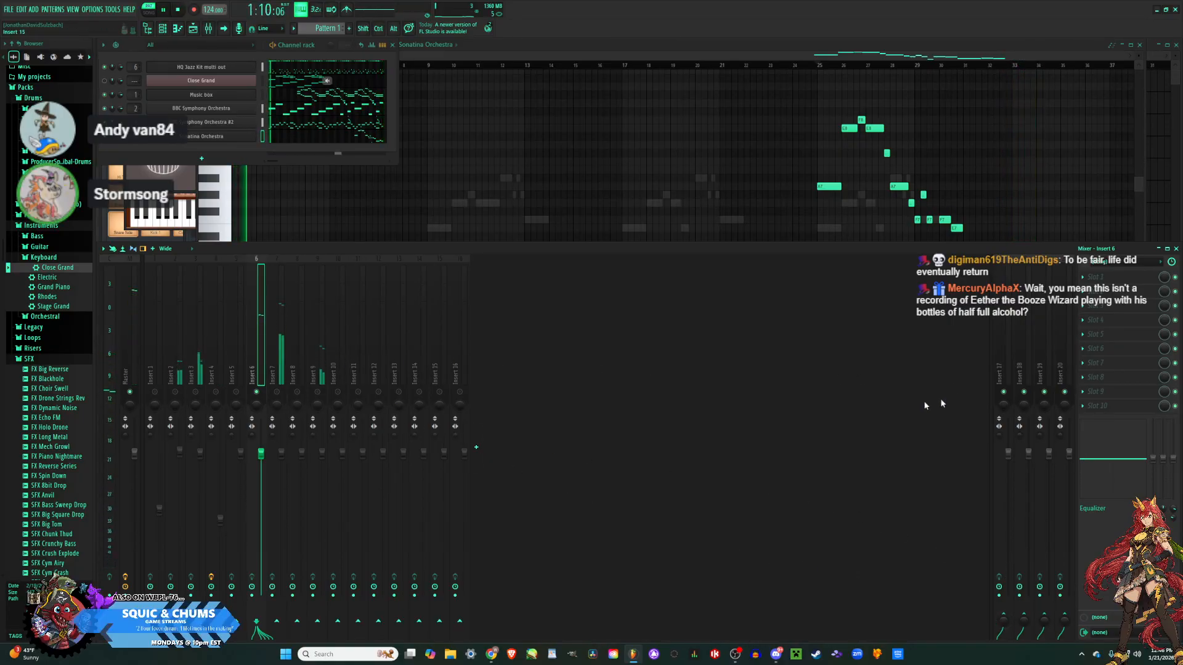
click(1108, 278)
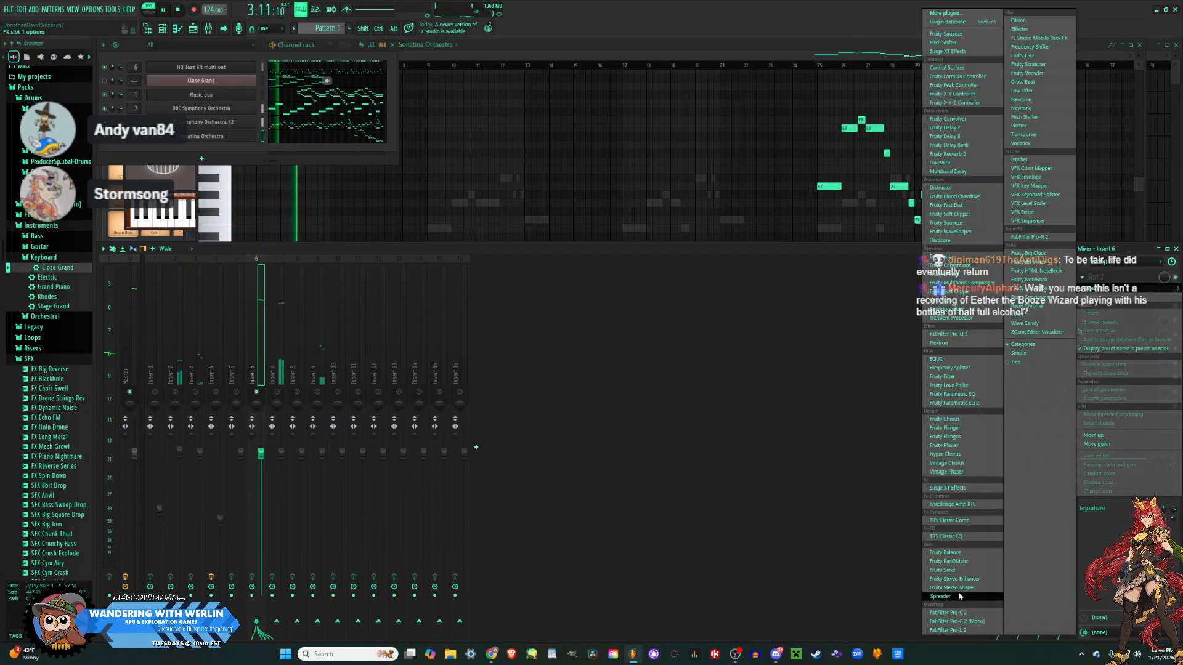
click(943, 570)
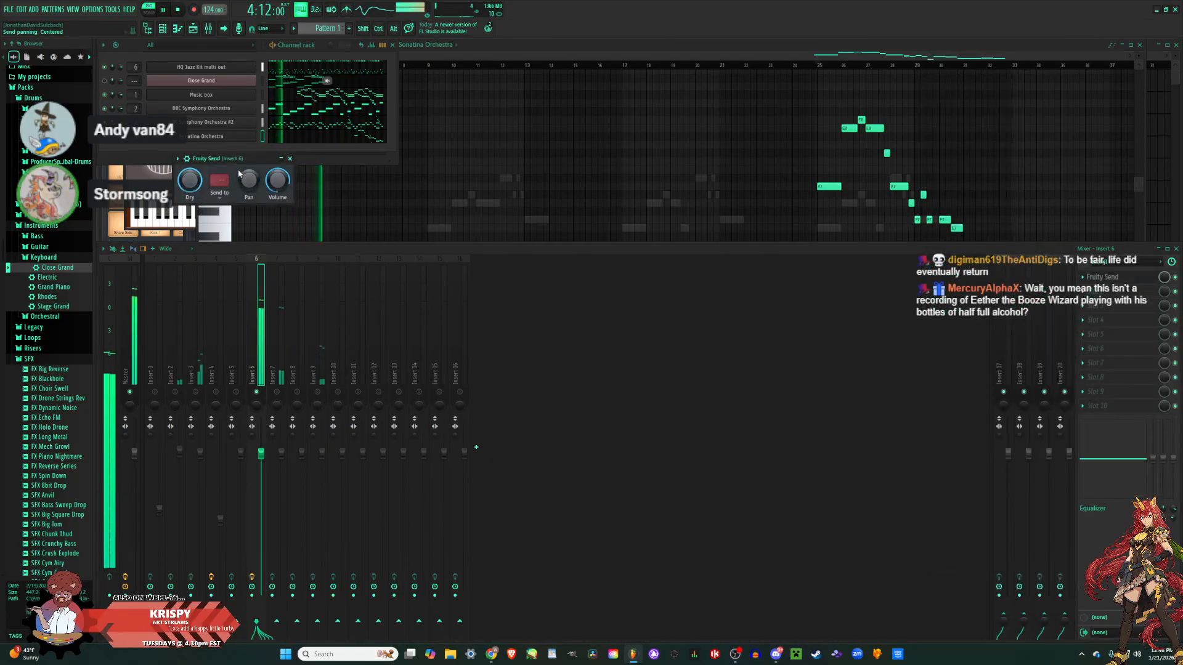
drag(257, 158, 720, 300)
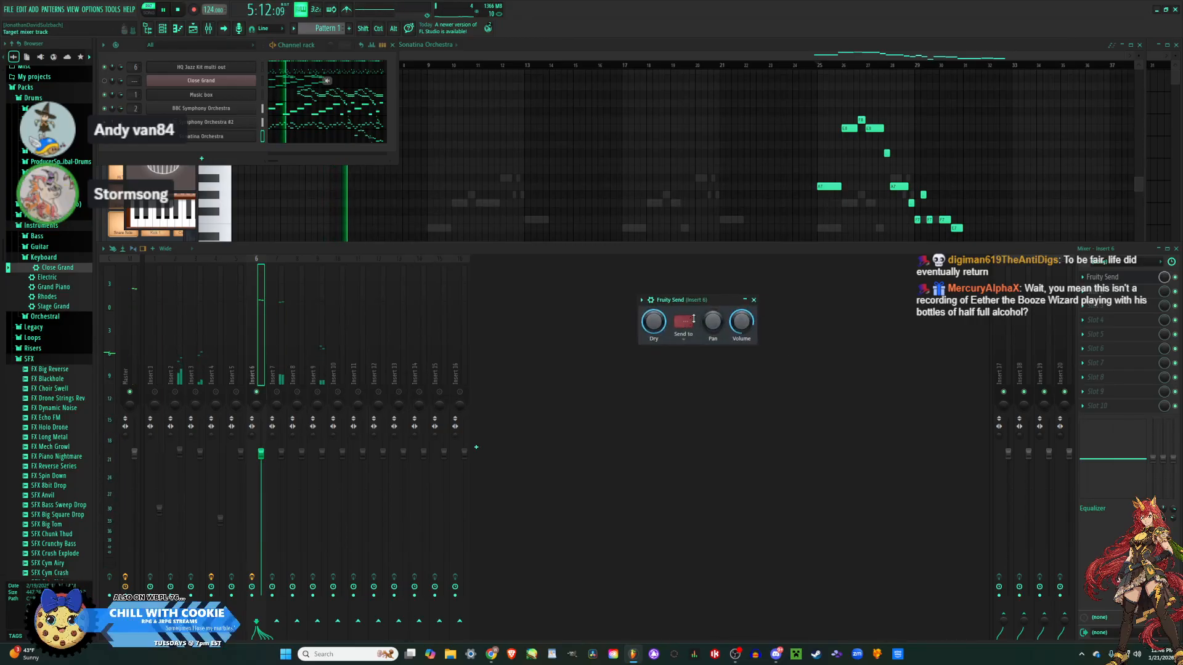
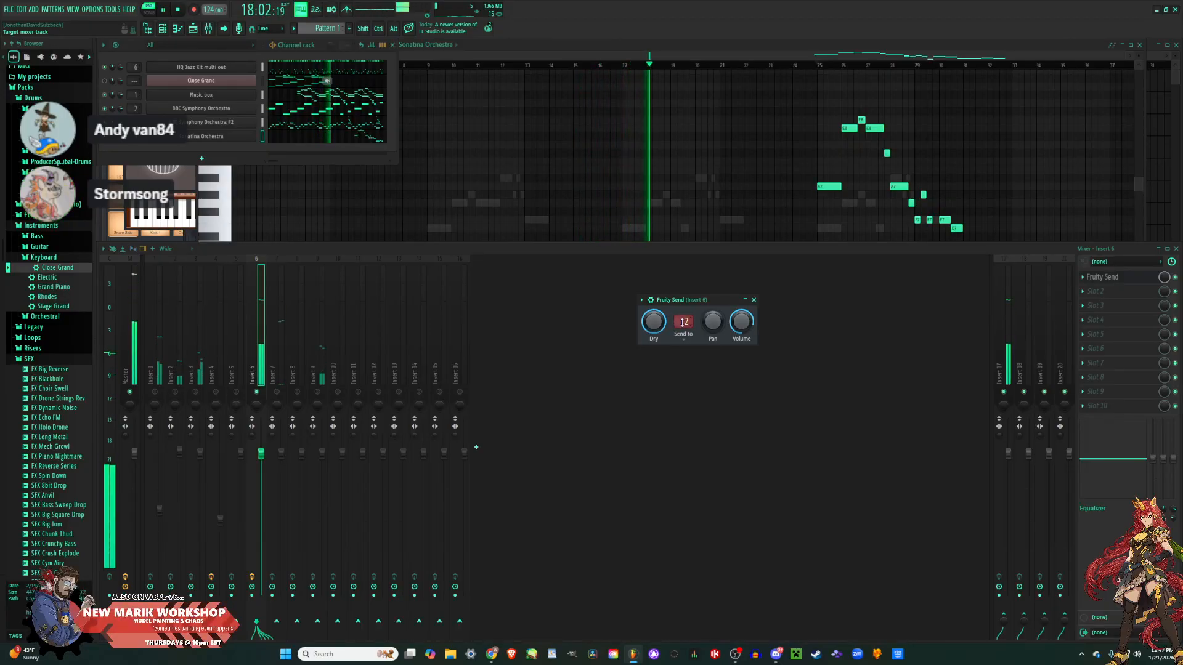
click(753, 300)
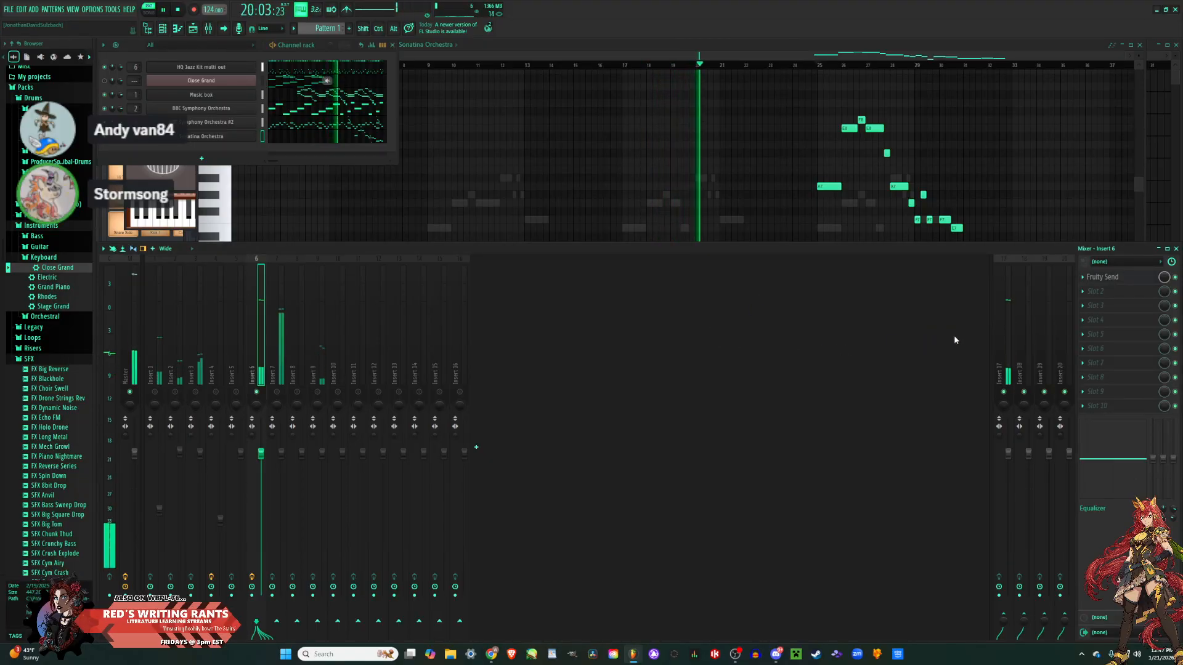
Load Fruity Reeverb 2 in the first effect slot of Insert 17 and stop playback.
click(1000, 305)
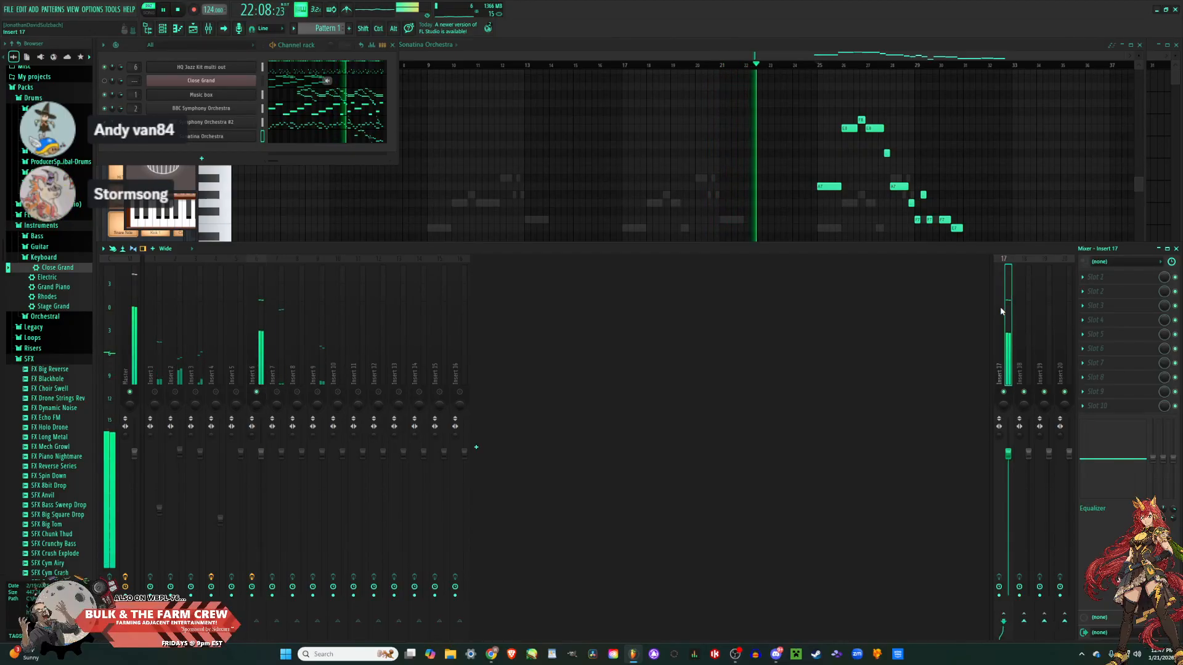
click(1106, 280)
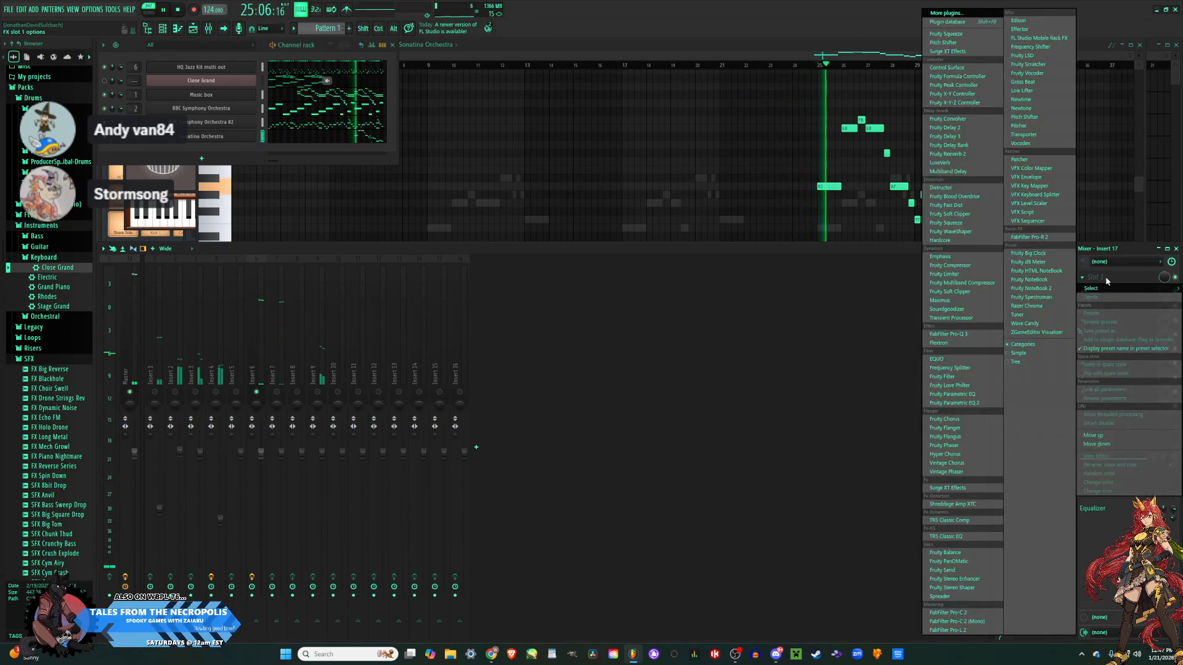
click(1106, 278)
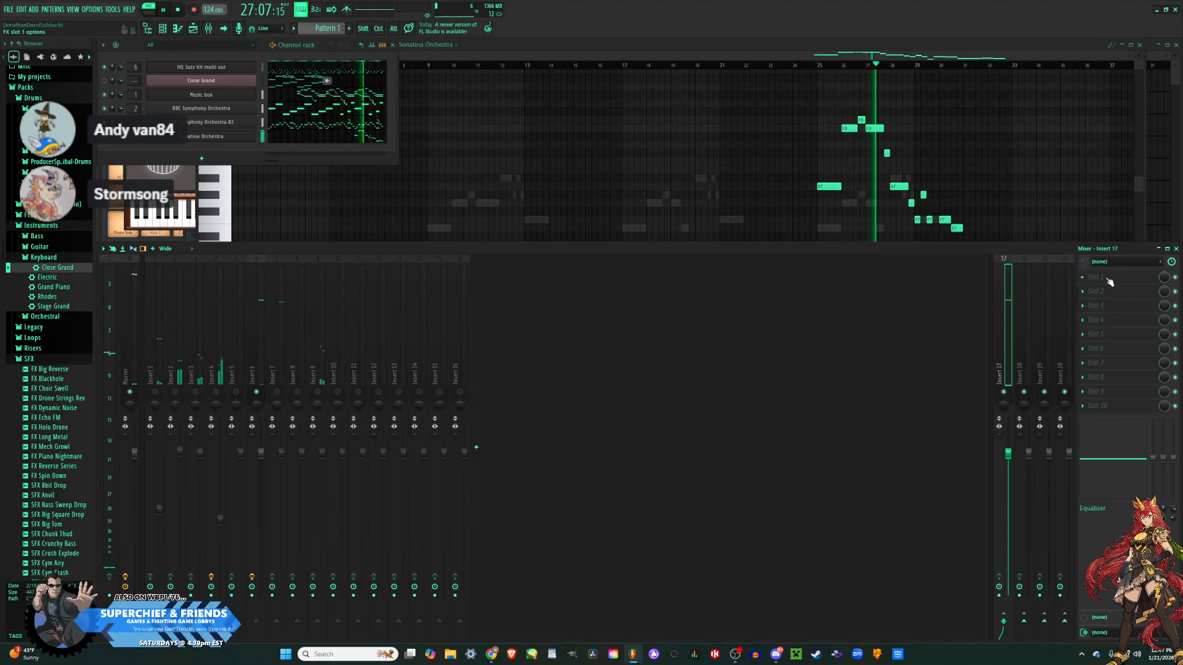
click(1107, 279)
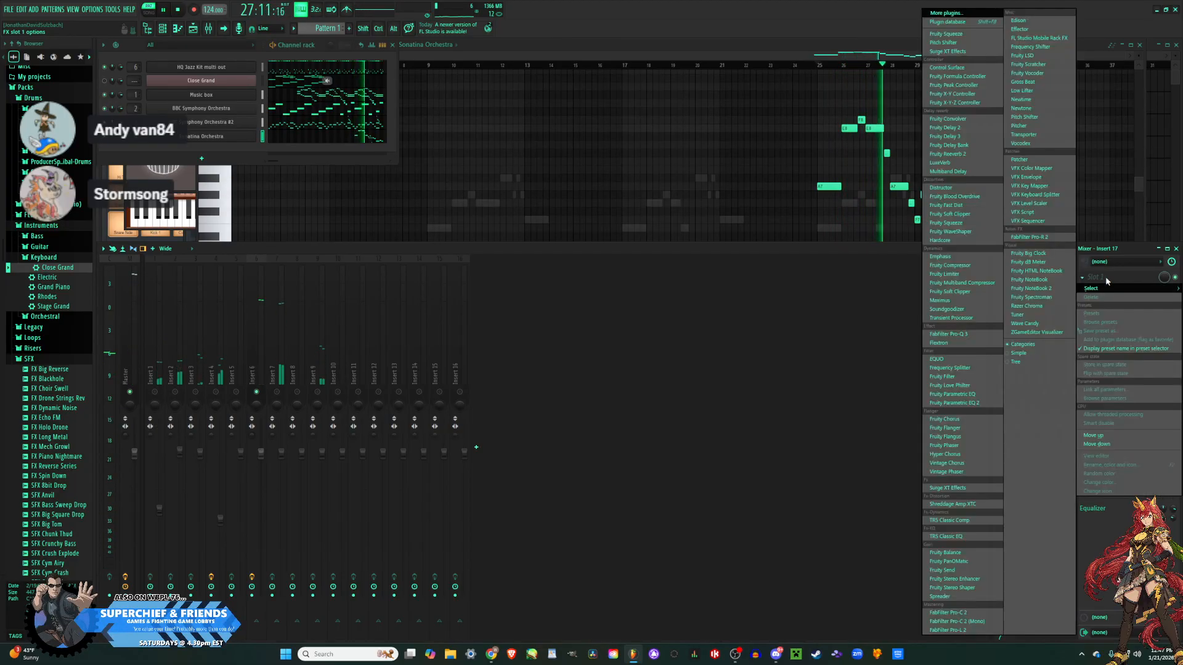
click(967, 154)
drag(268, 132, 572, 157)
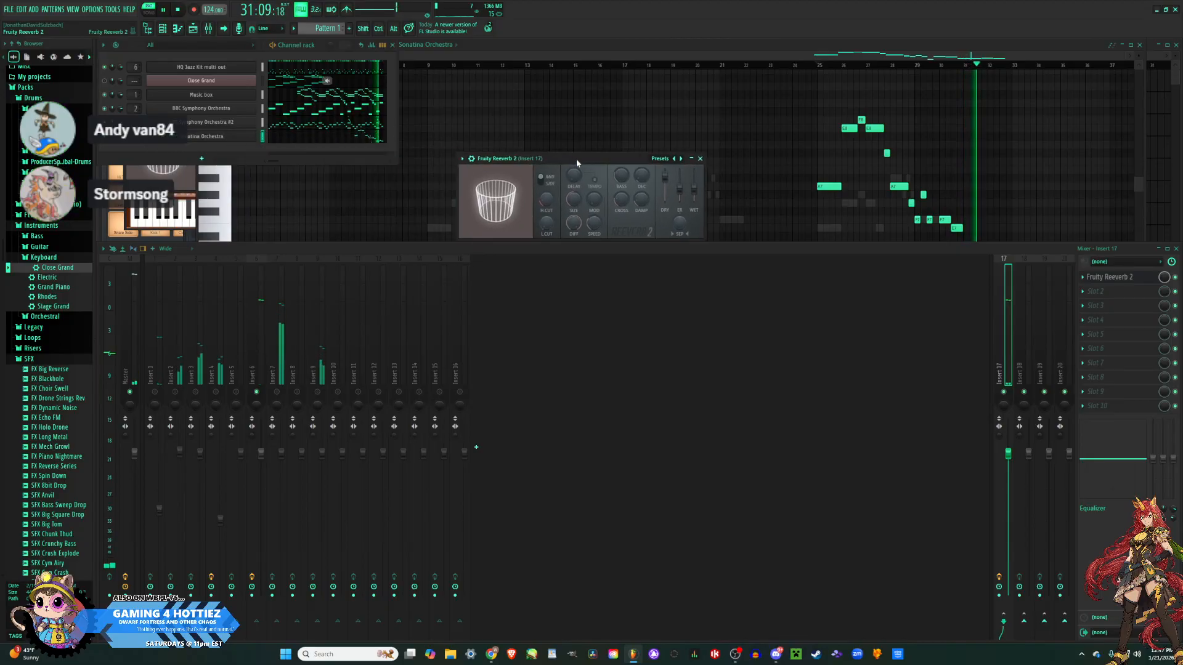
click(696, 160)
key(space)
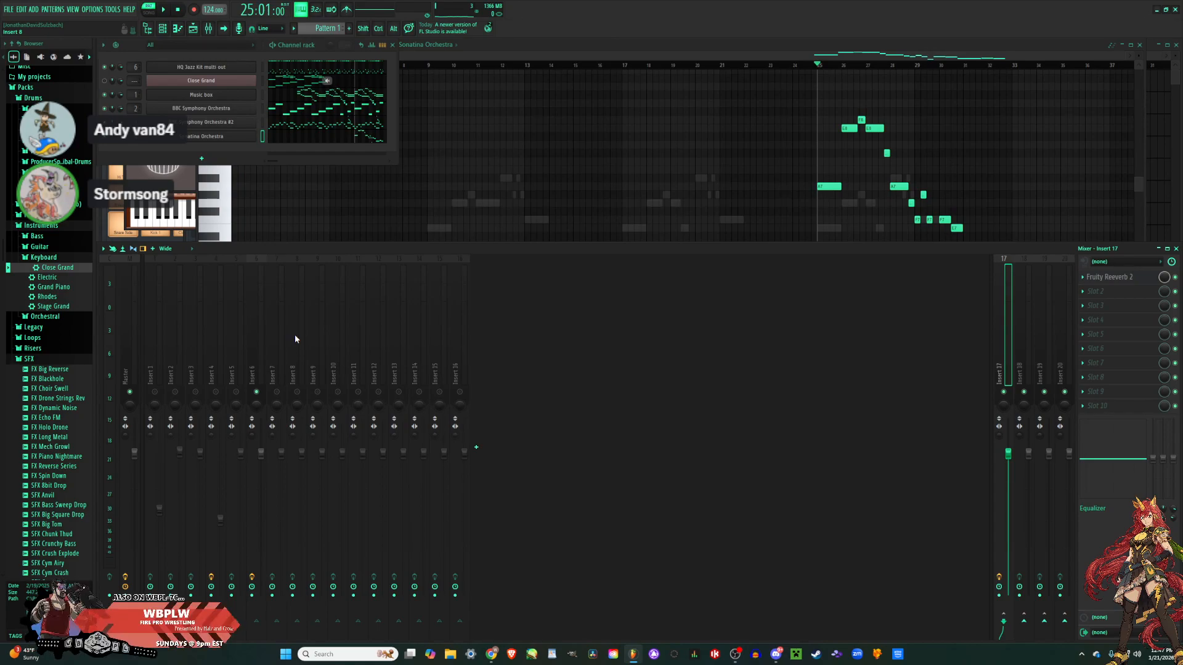
Apply the Large Hall preset to Insert 17's Fruity Reeverb 2 during playback, then reduce its dry level and the Insert 17 volume.
click(1119, 278)
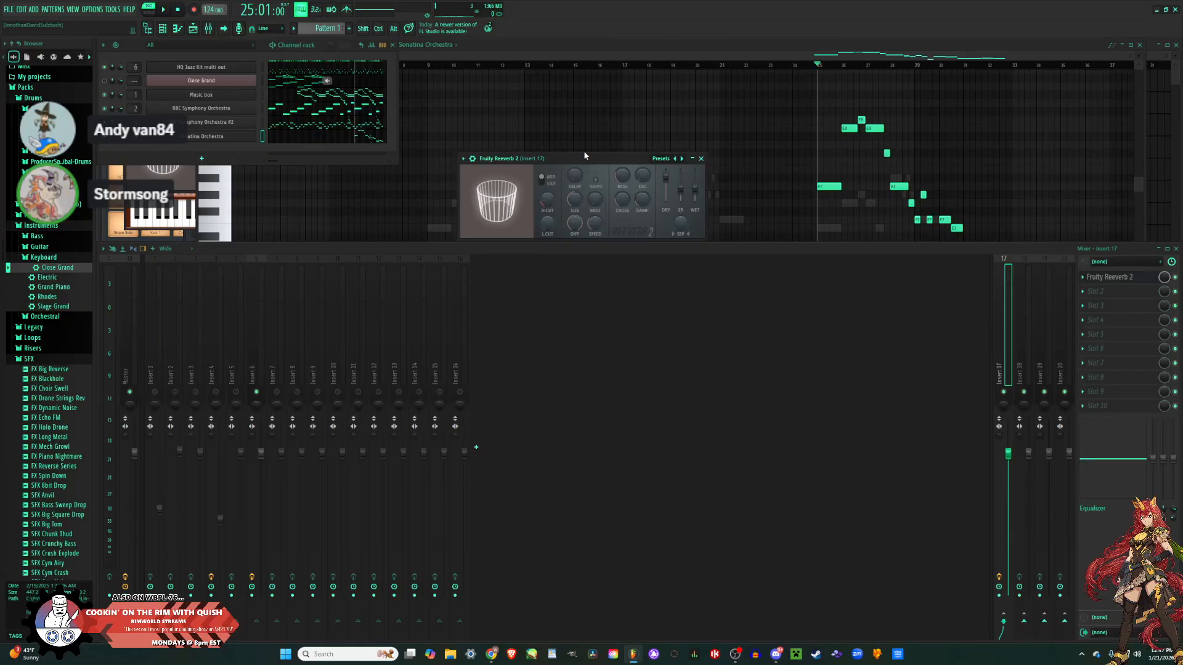
key(space)
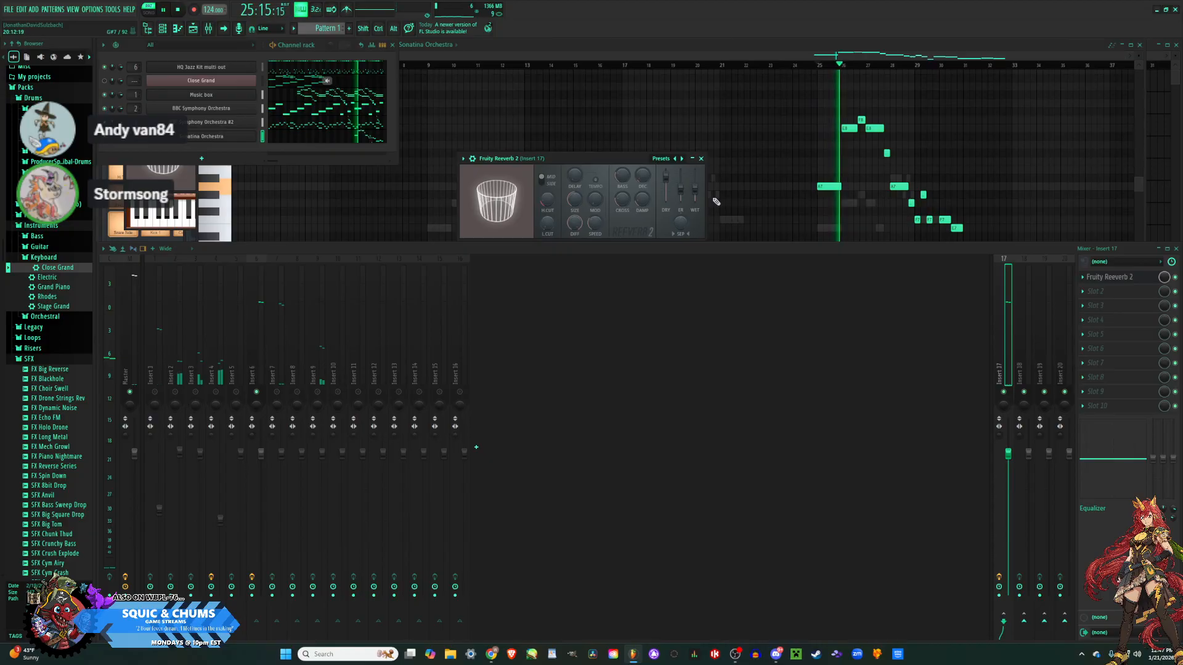
click(661, 159)
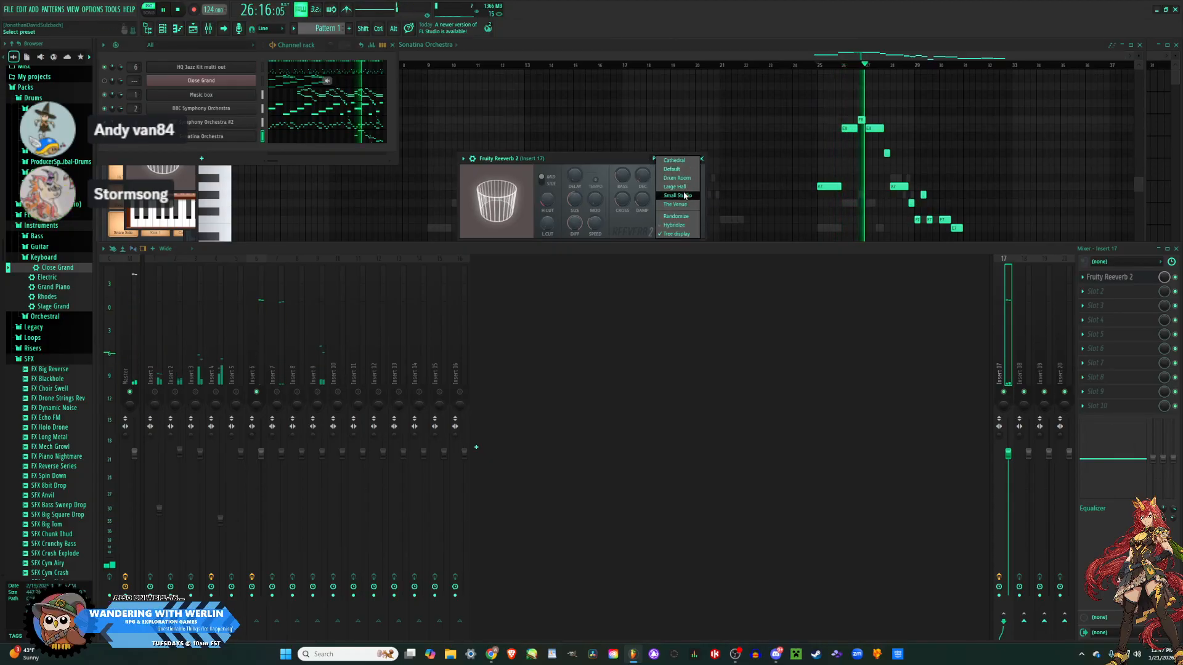
click(682, 187)
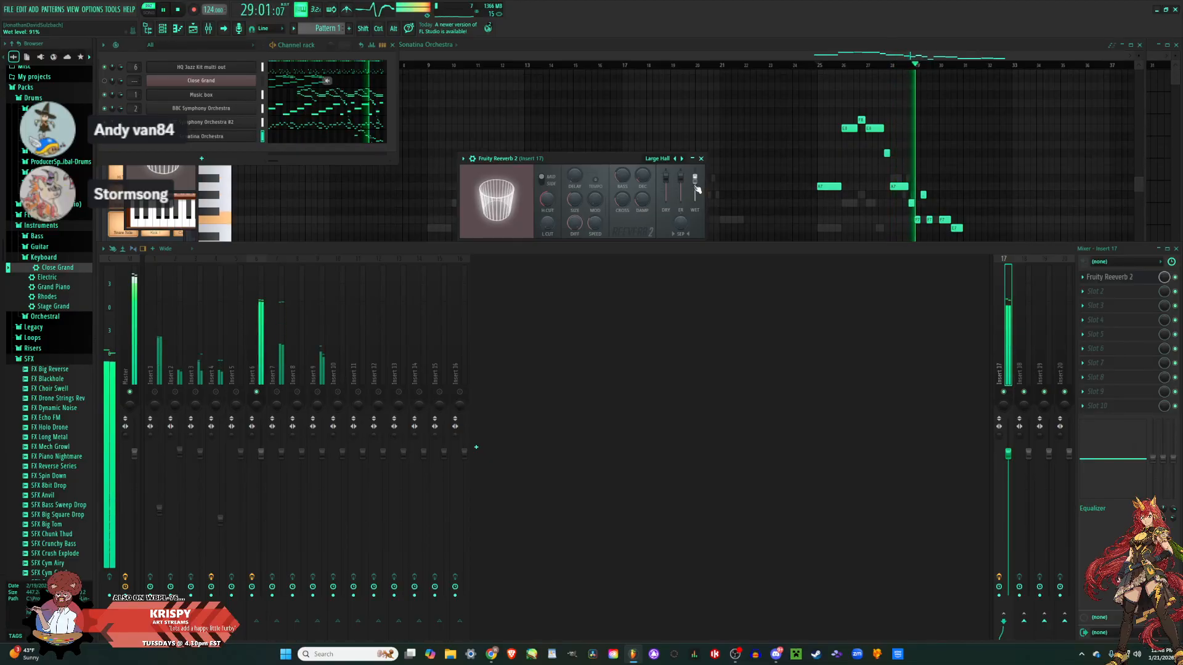
drag(695, 181, 668, 208)
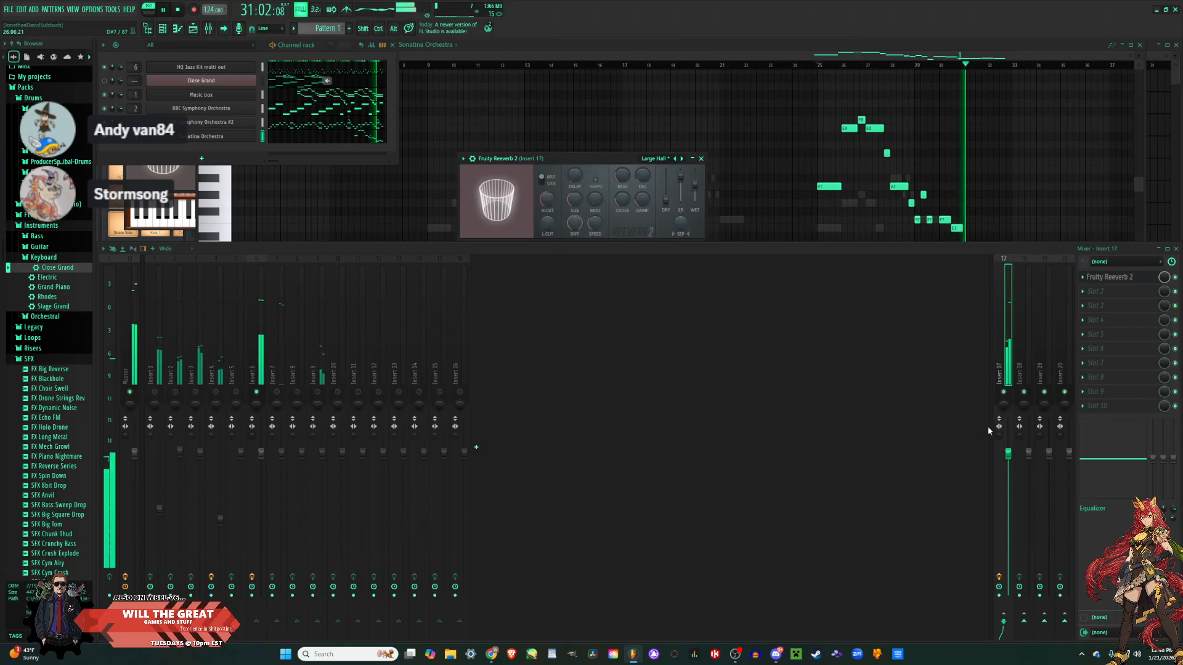
drag(1011, 454, 1005, 470)
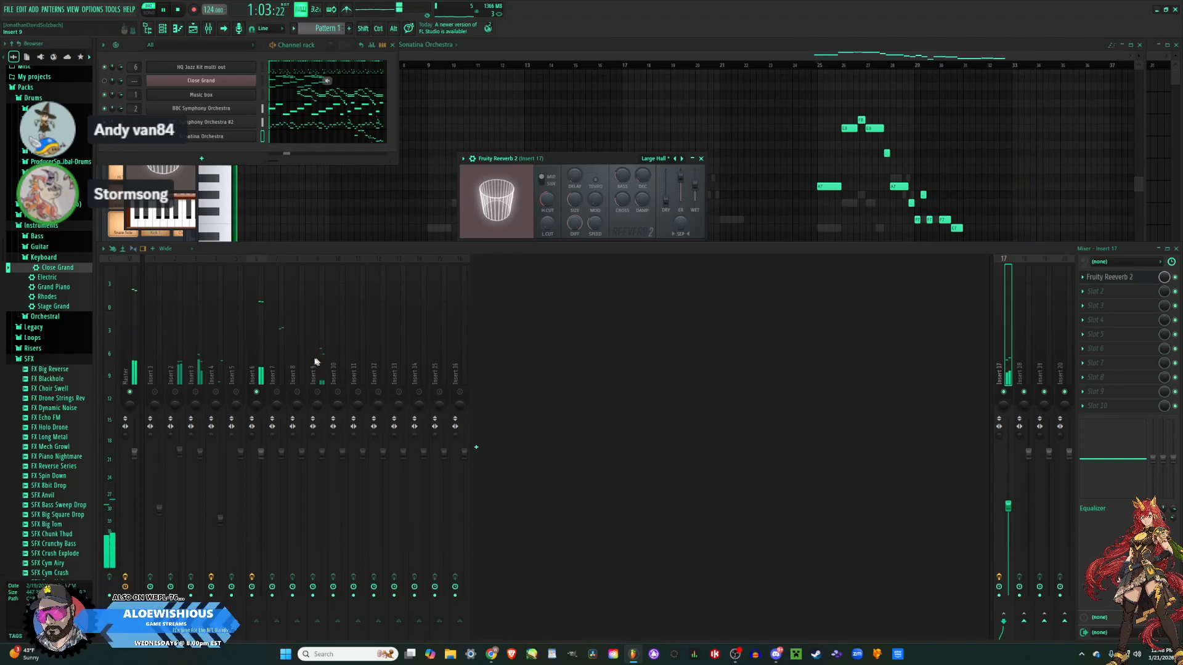
Unmute Insert 7, load Fruity Send in its first two effect slots and lower its volume slightly.
click(279, 379)
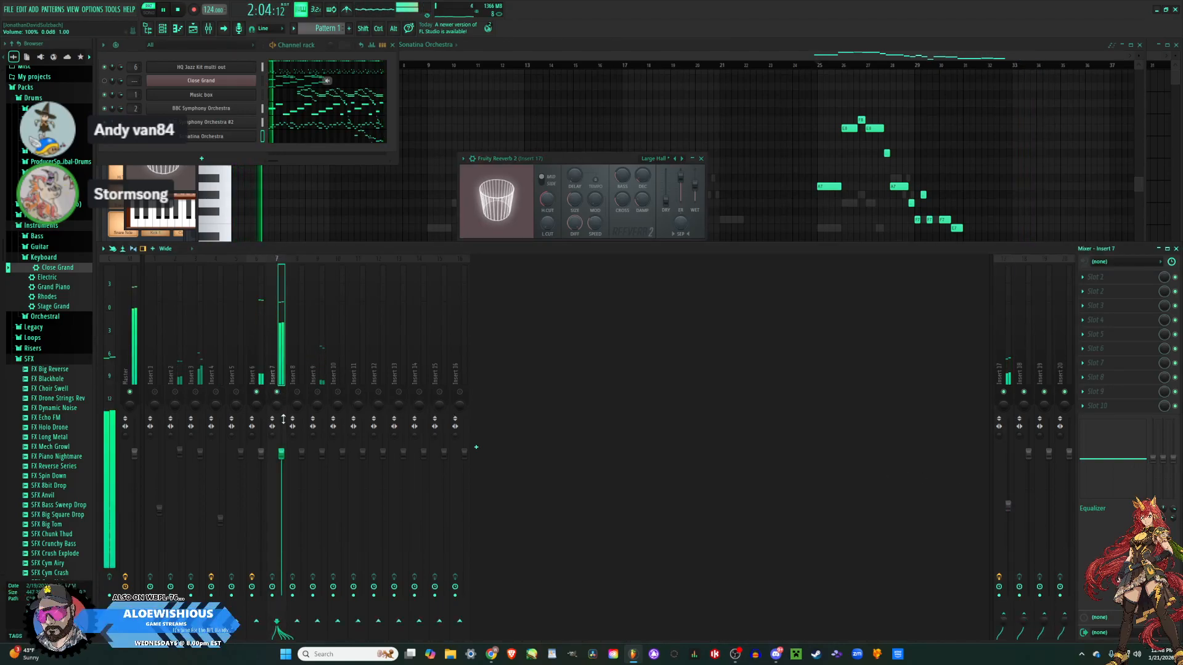
click(1100, 277)
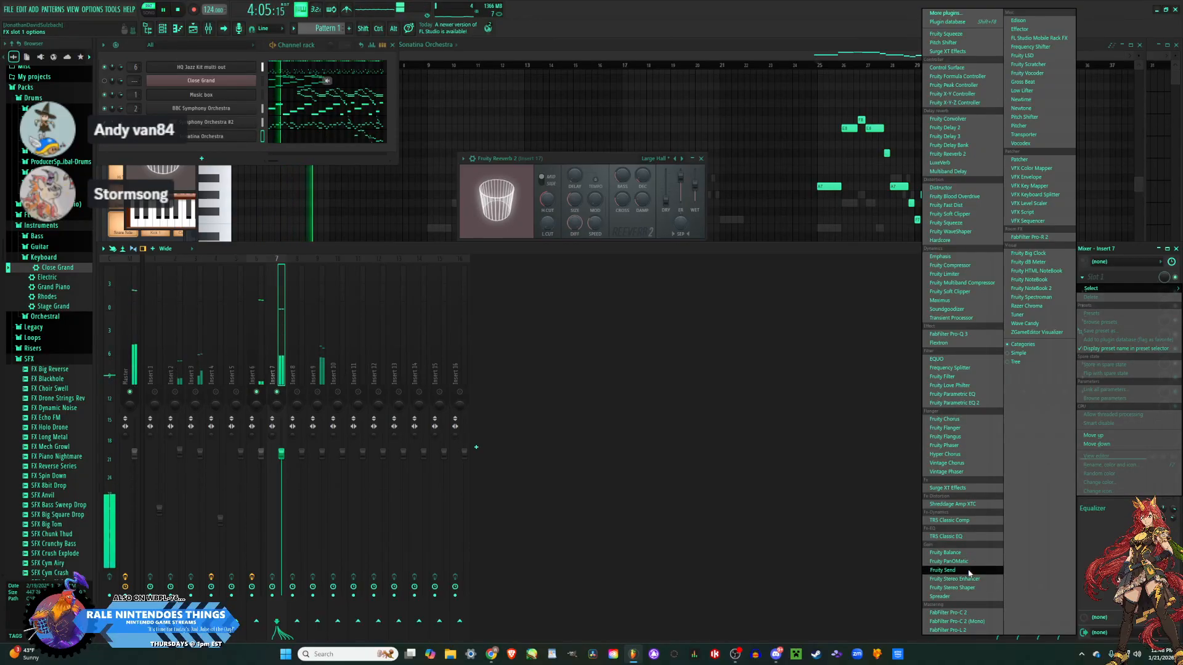
click(949, 570)
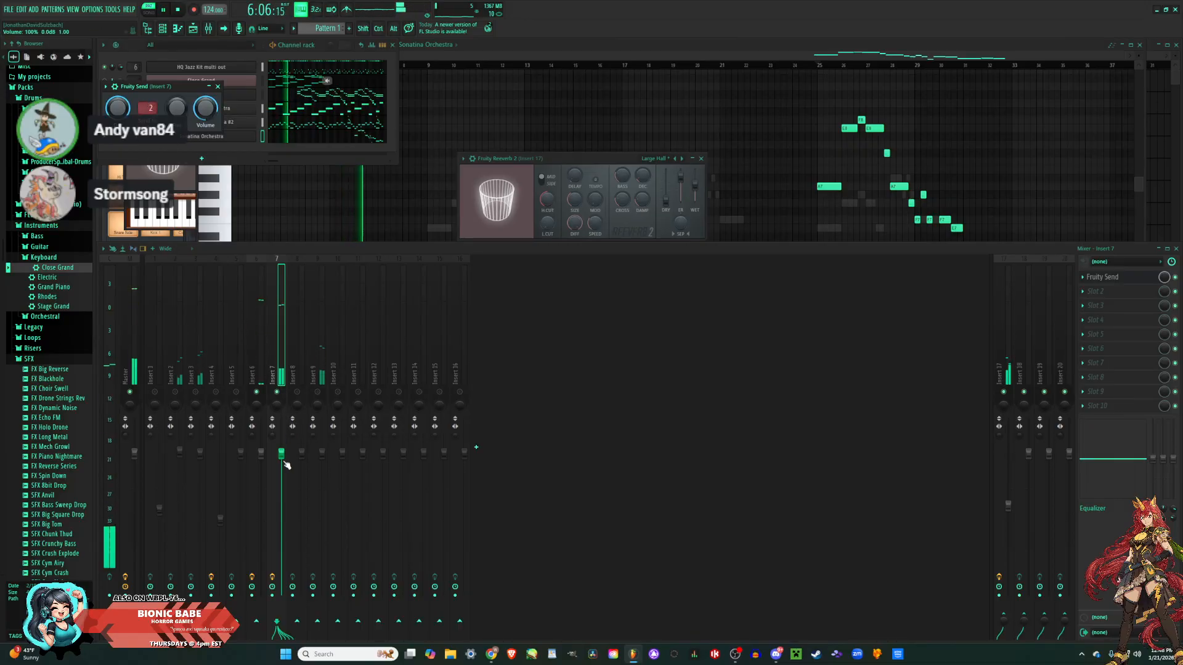
drag(282, 462, 283, 478)
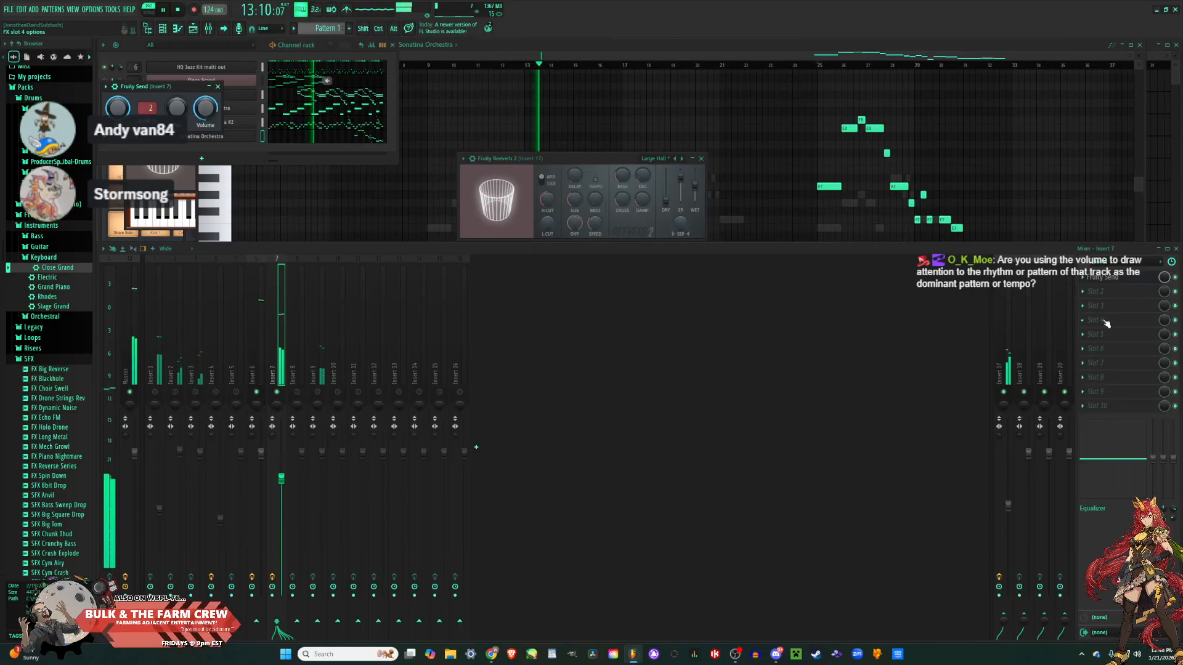
click(1111, 297)
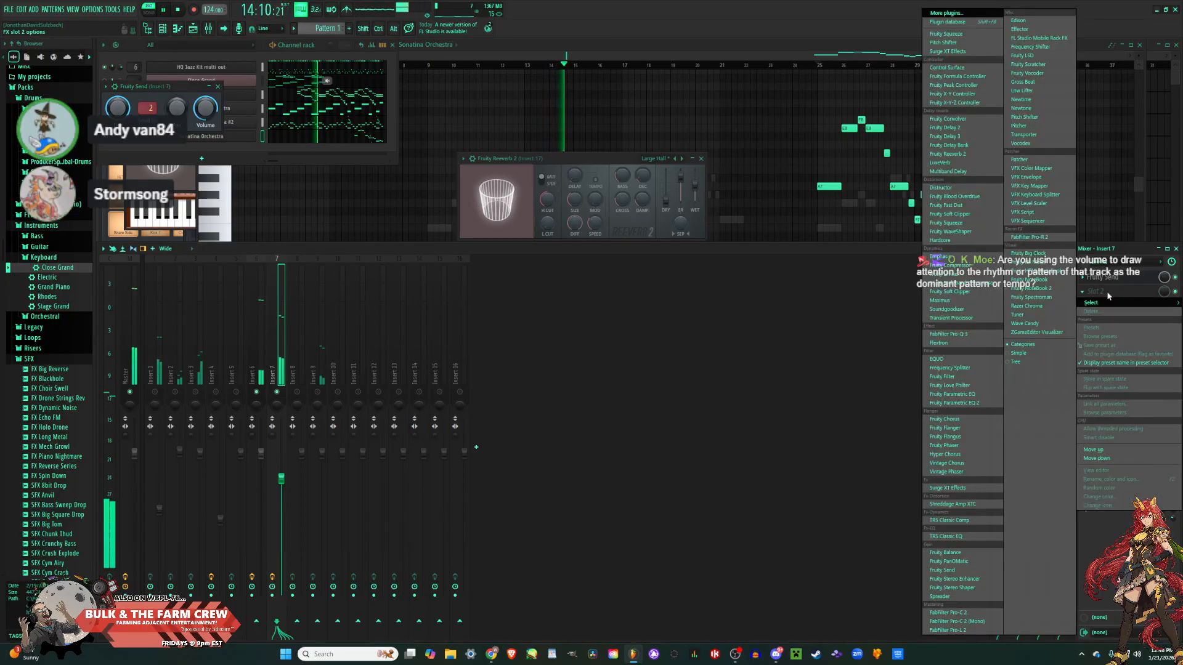
click(955, 568)
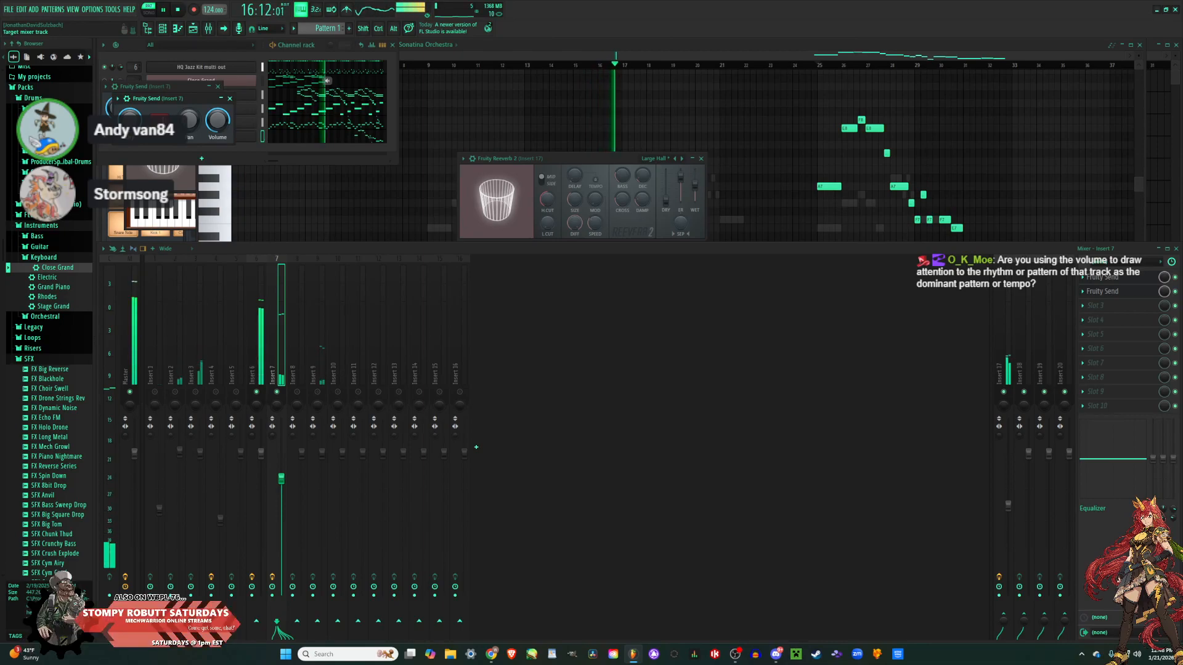
Load Fruity Delay Bank in the first effect slot of Insert 18 and lower that track's volume.
drag(1030, 453, 1029, 478)
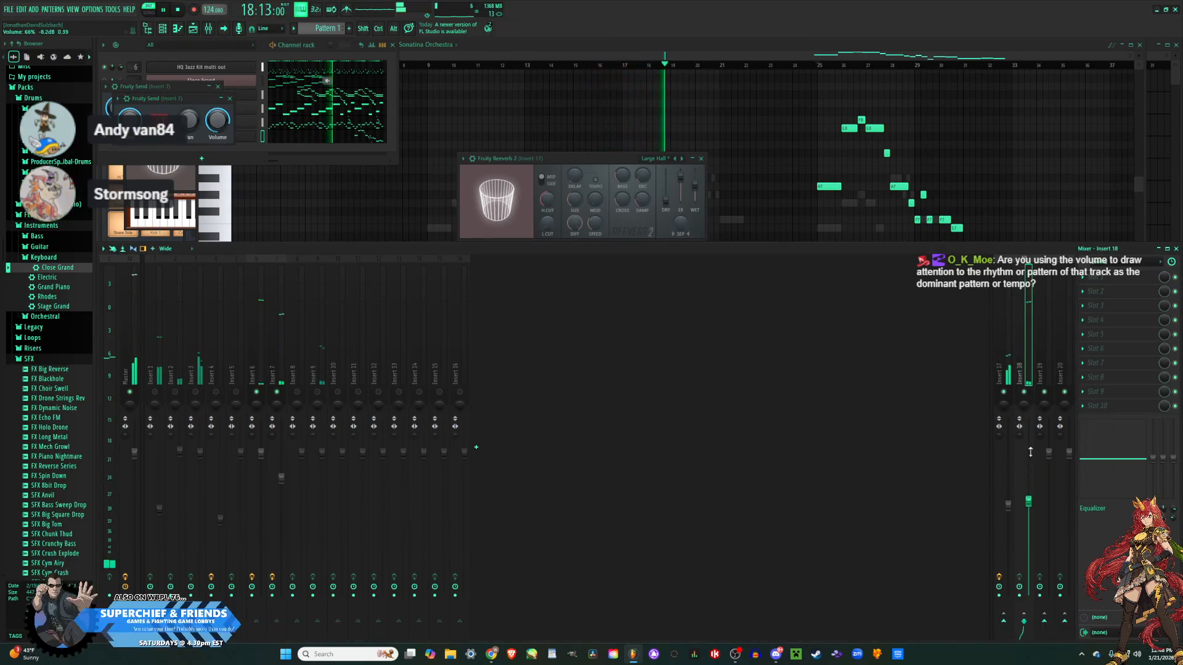
click(1099, 277)
mouse_move(1103, 288)
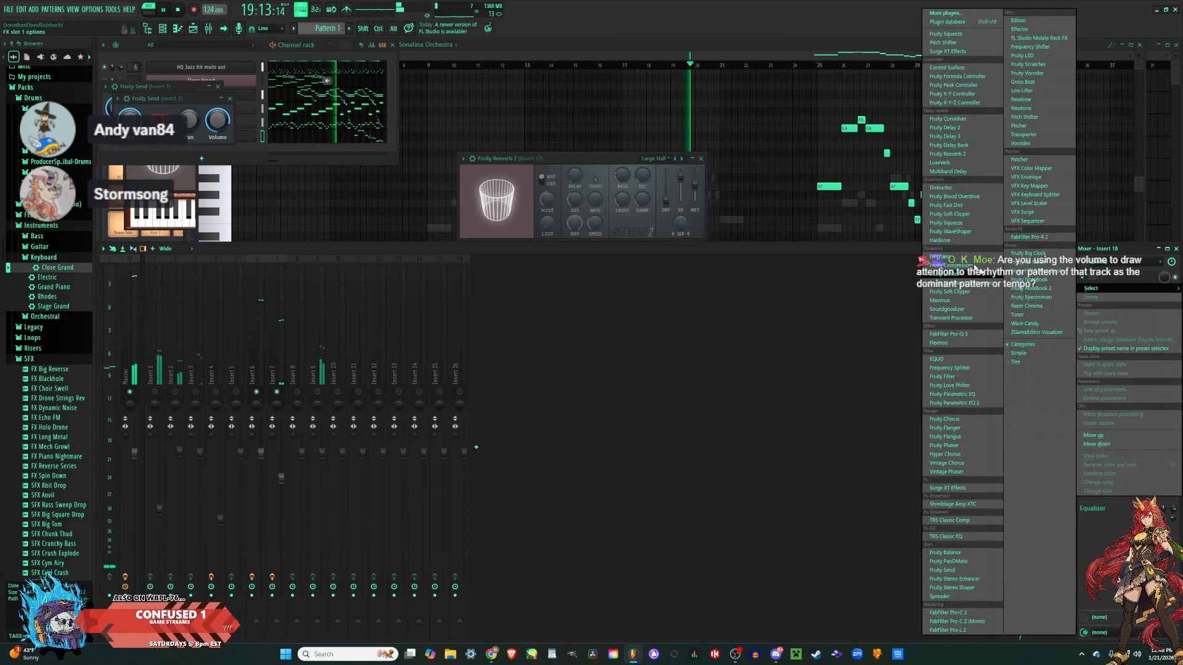
click(966, 145)
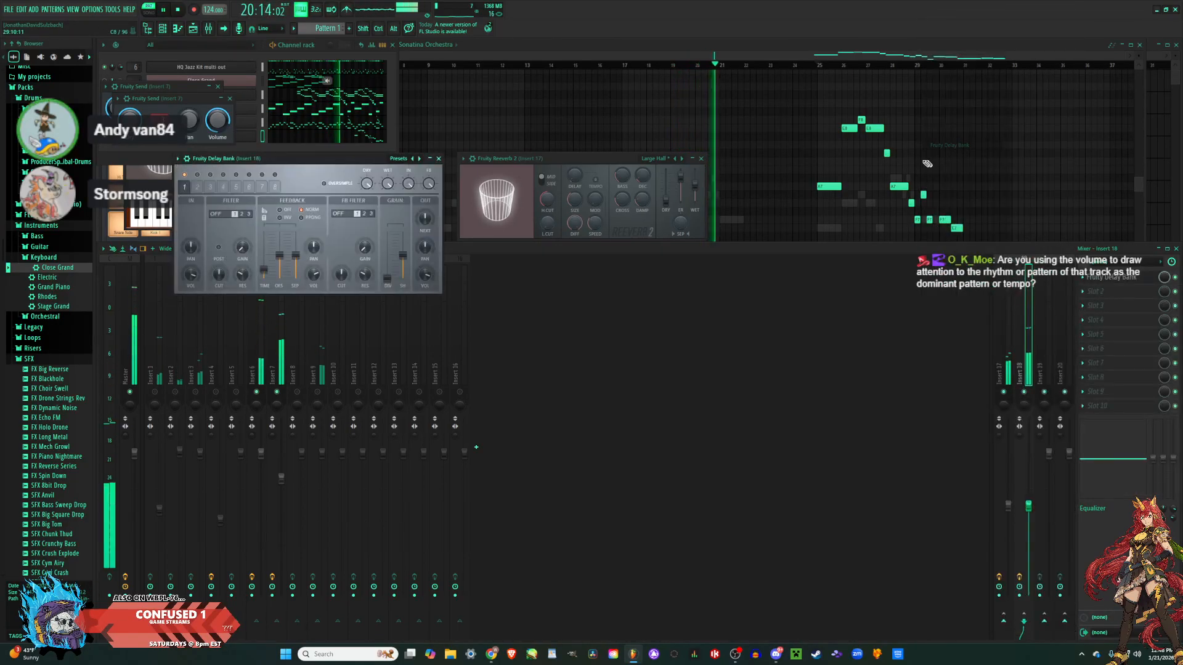
click(439, 159)
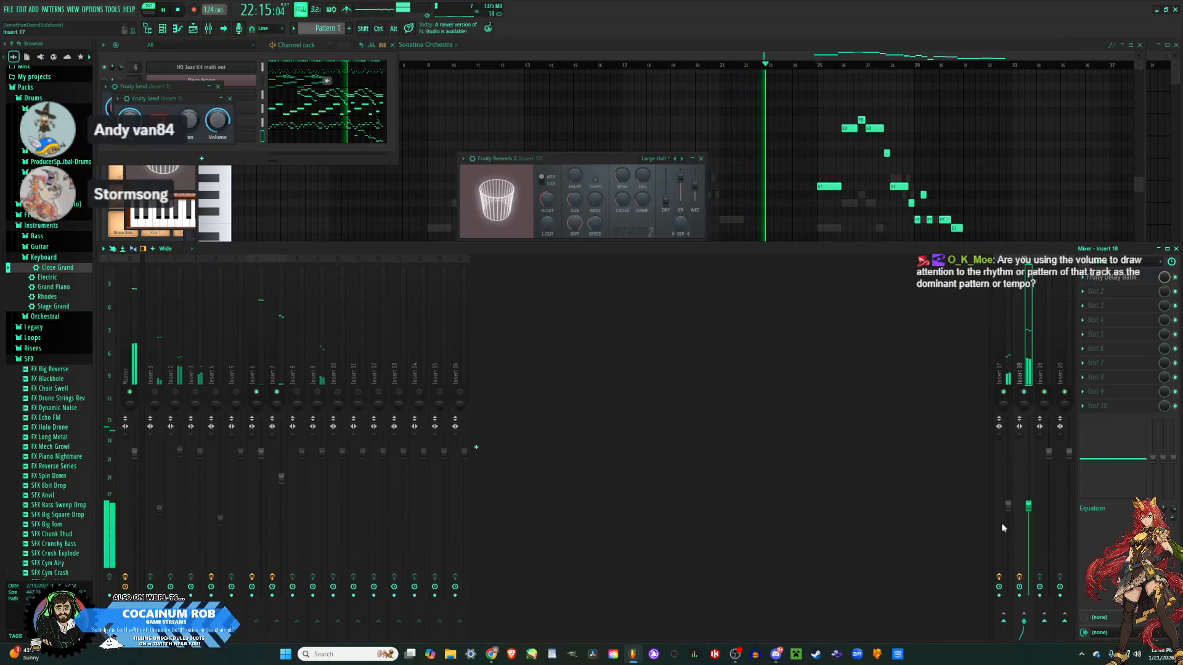
scroll(1030, 513, down, 3)
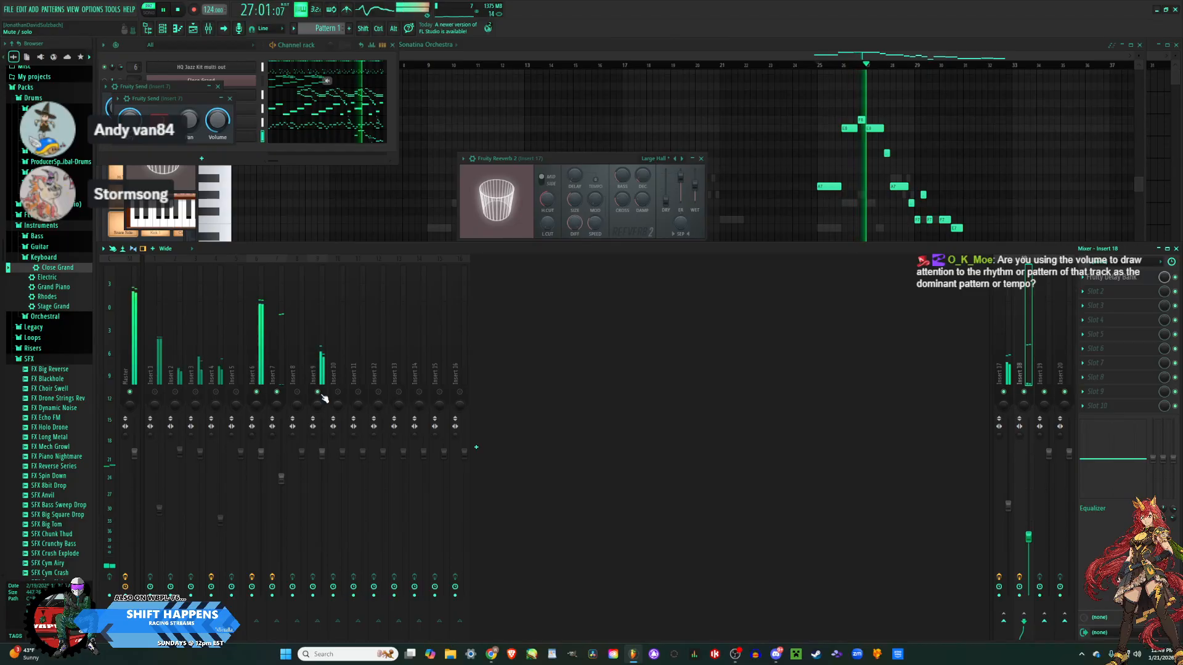
Unmute Insert 9, lower its volume to about 87% and load Fruity Send in its first effect slot.
drag(322, 454, 321, 472)
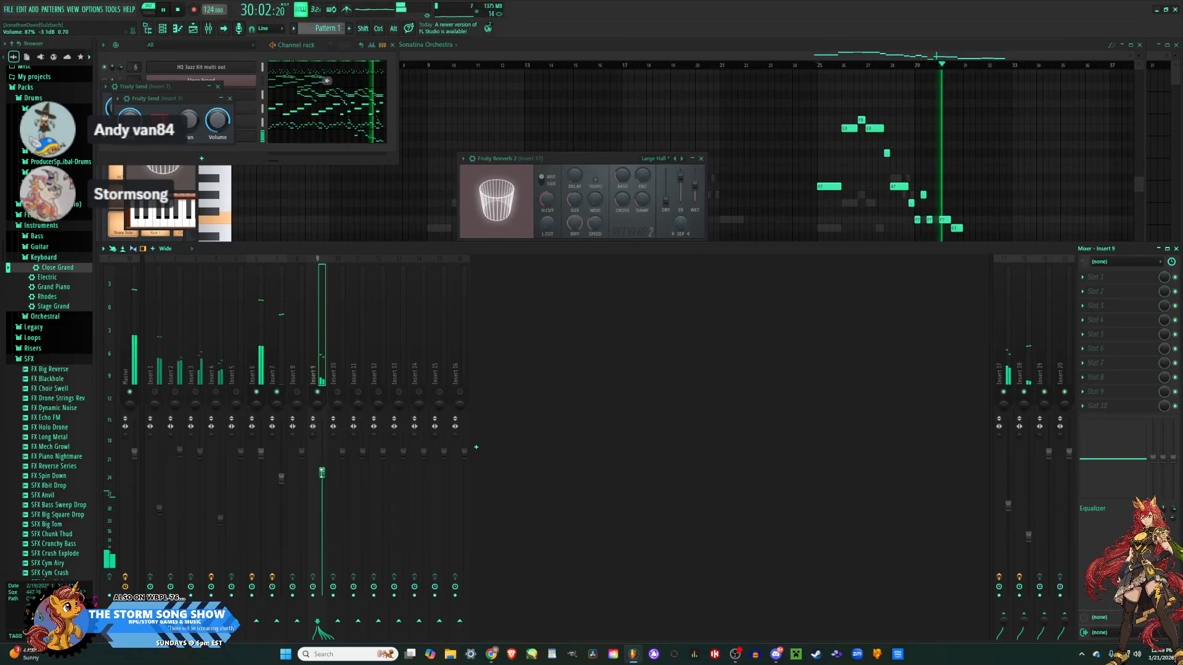
click(1120, 281)
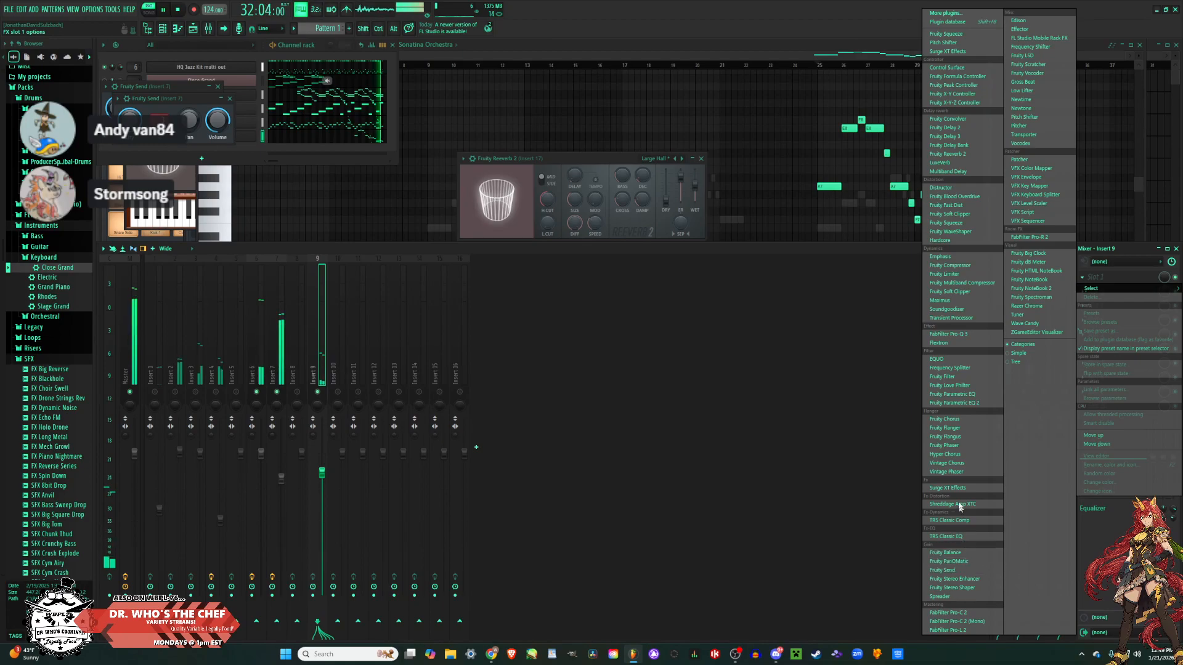
click(968, 570)
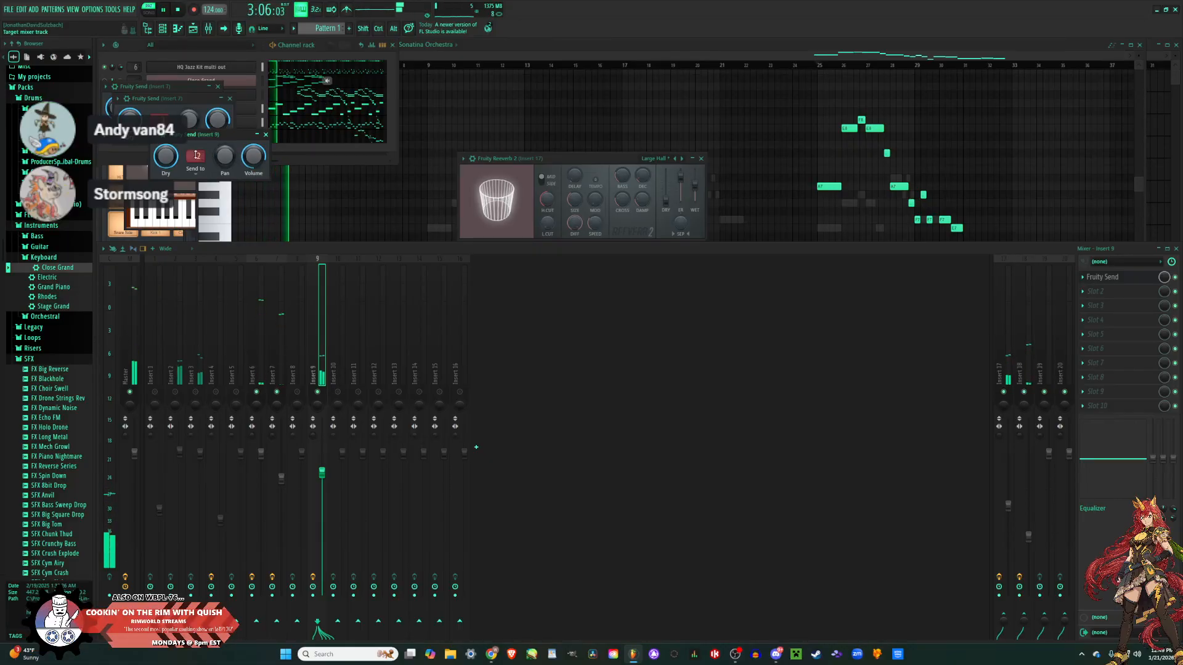
click(266, 134)
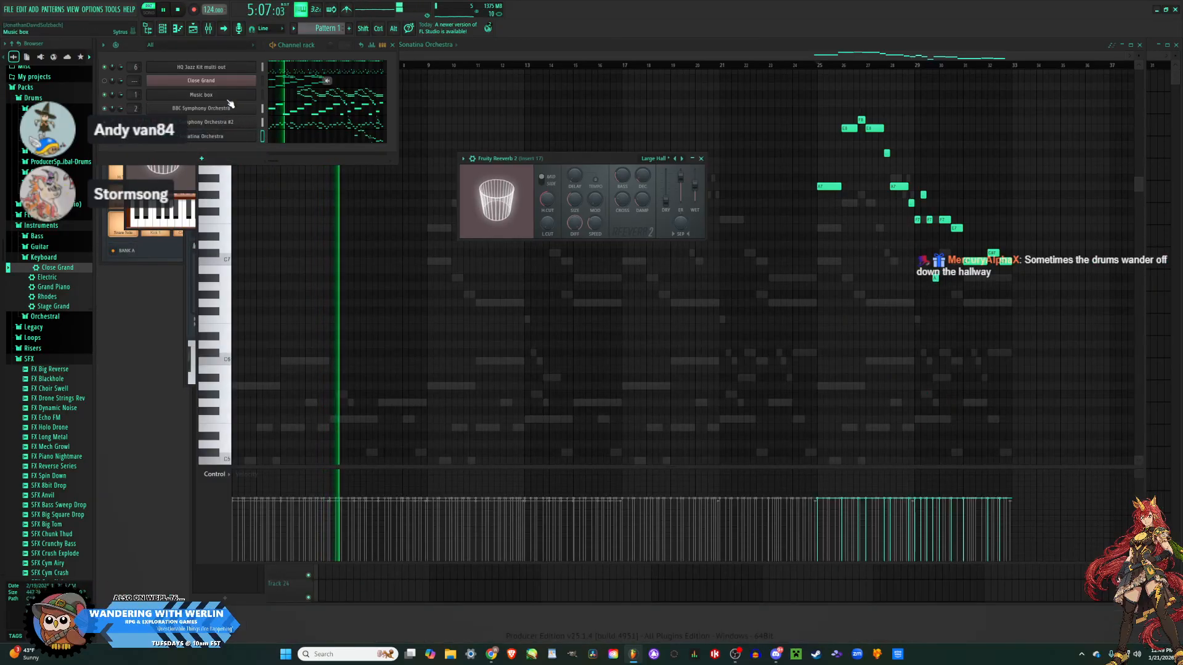
Open the HQ Jazz Kit multi out notes in the piano roll, stop playback and set the playback position to bar 1.
click(216, 32)
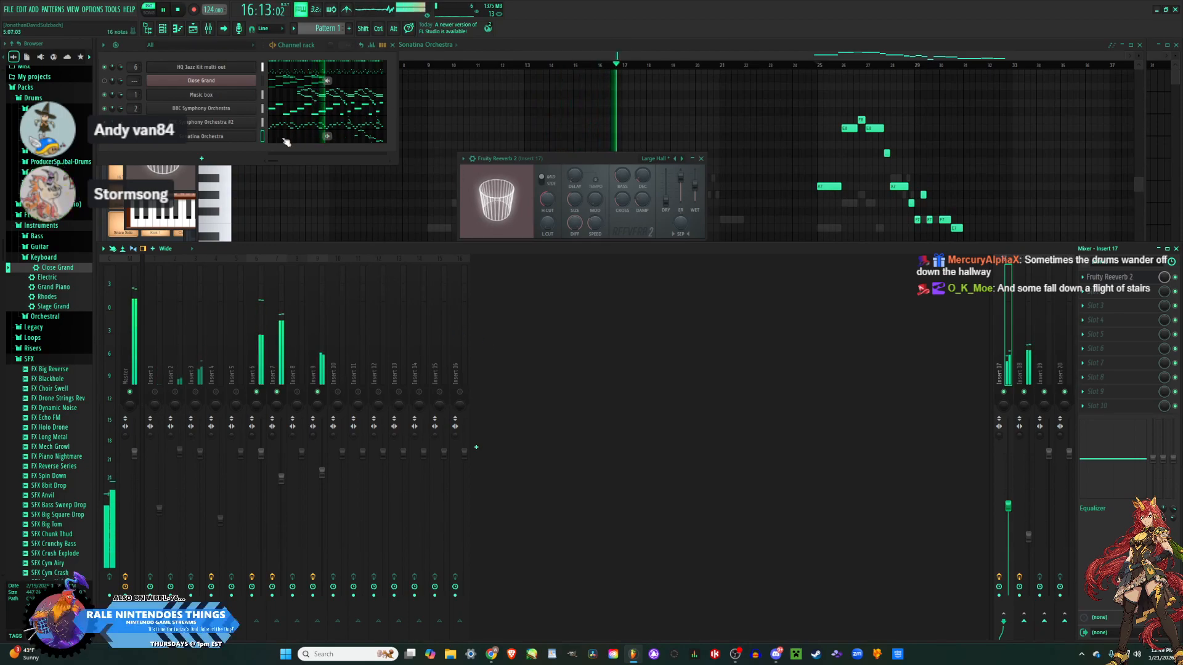
click(357, 73)
scroll(528, 264, down, 5)
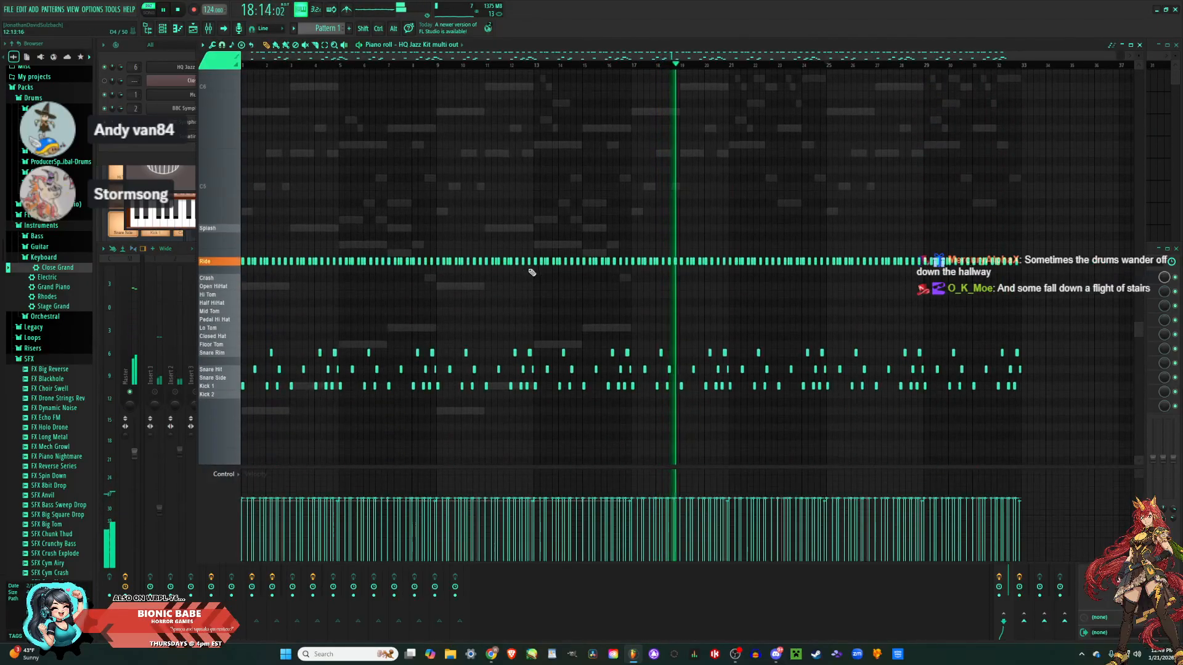
scroll(520, 280, up, 3)
scroll(528, 280, down, 3)
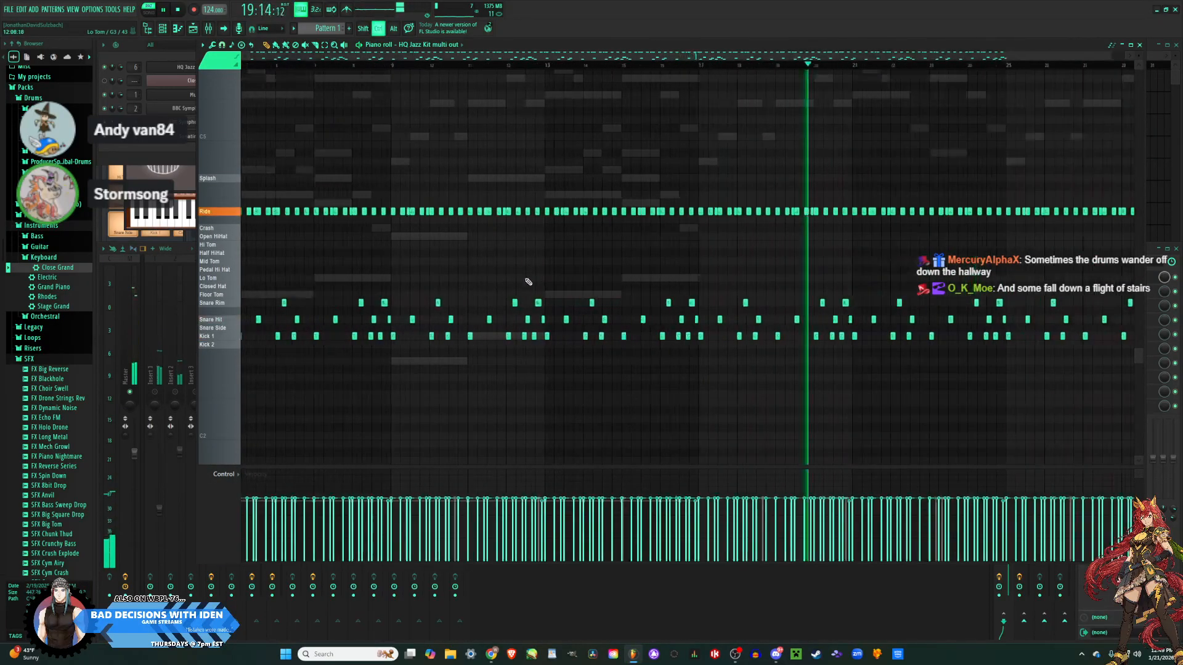
key(space)
click(284, 66)
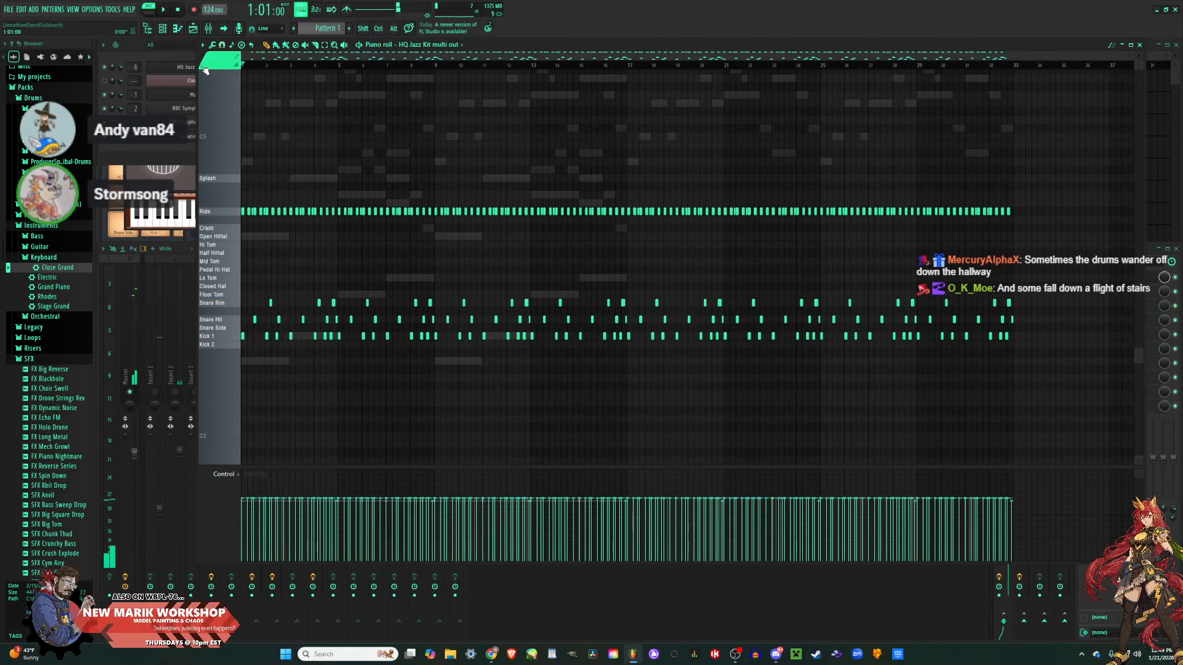
Replace the ride hit at the start of bar 1 with a two-beat crash and add a two-beat splash at bar 5.
key(space)
scroll(321, 185, up, 3)
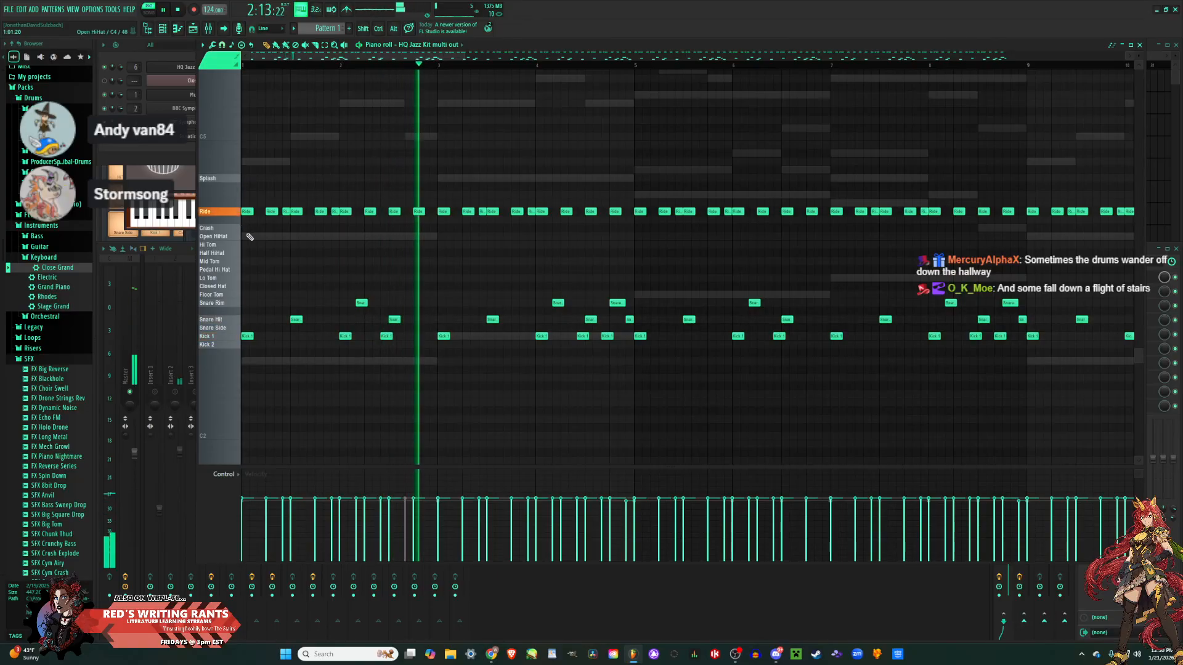
key(space)
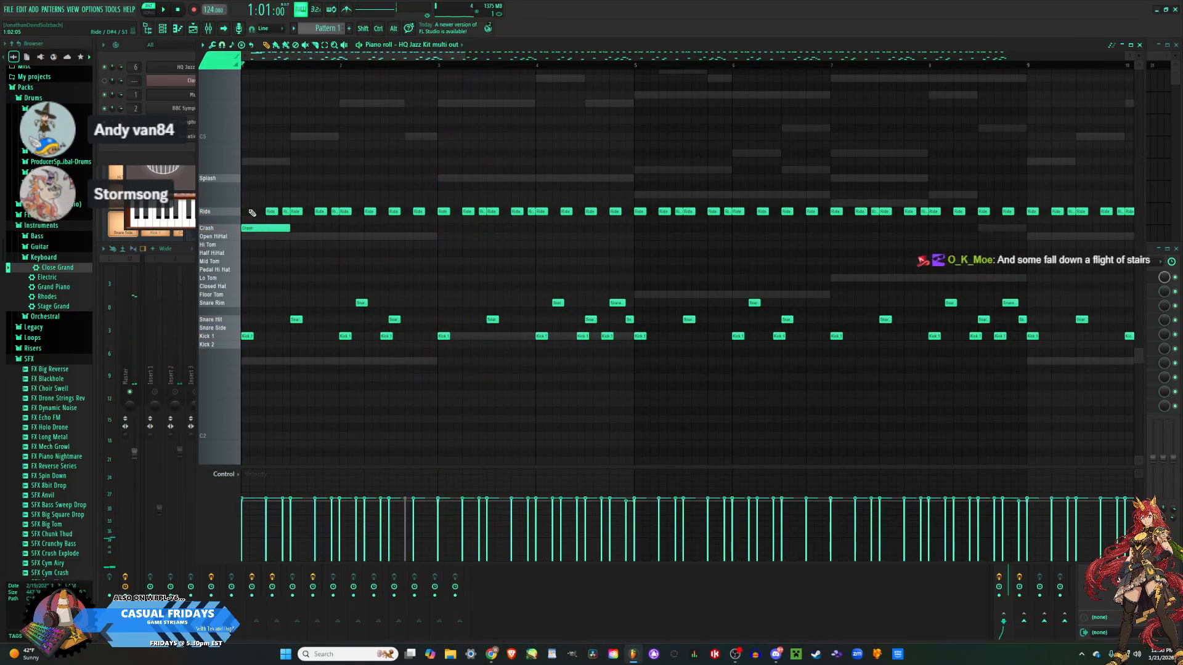
key(space)
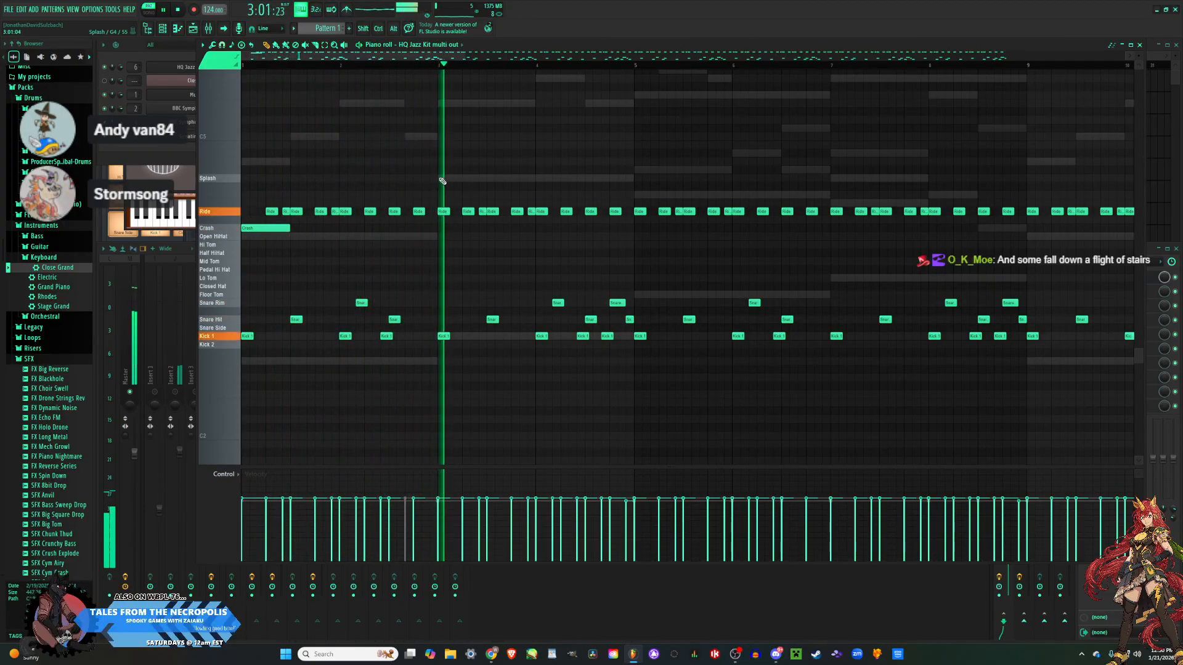
click(638, 178)
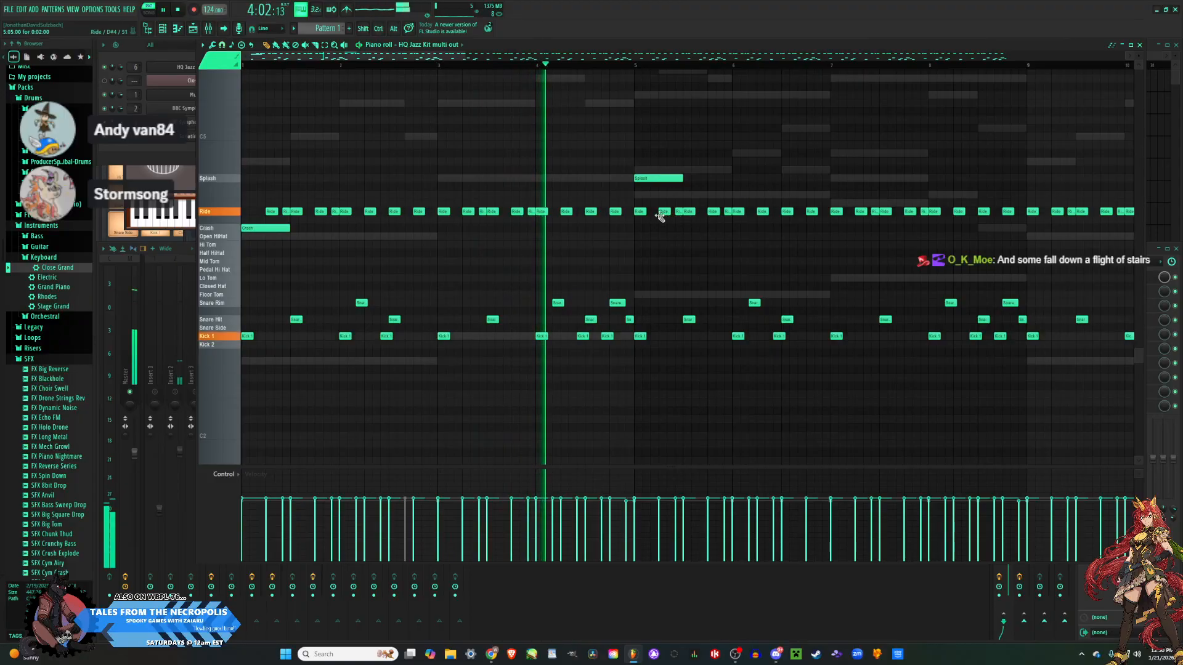
Delete the ride hit at the start of bar 5 and replace the one at bar 7 with a two-beat splash.
right_click(641, 213)
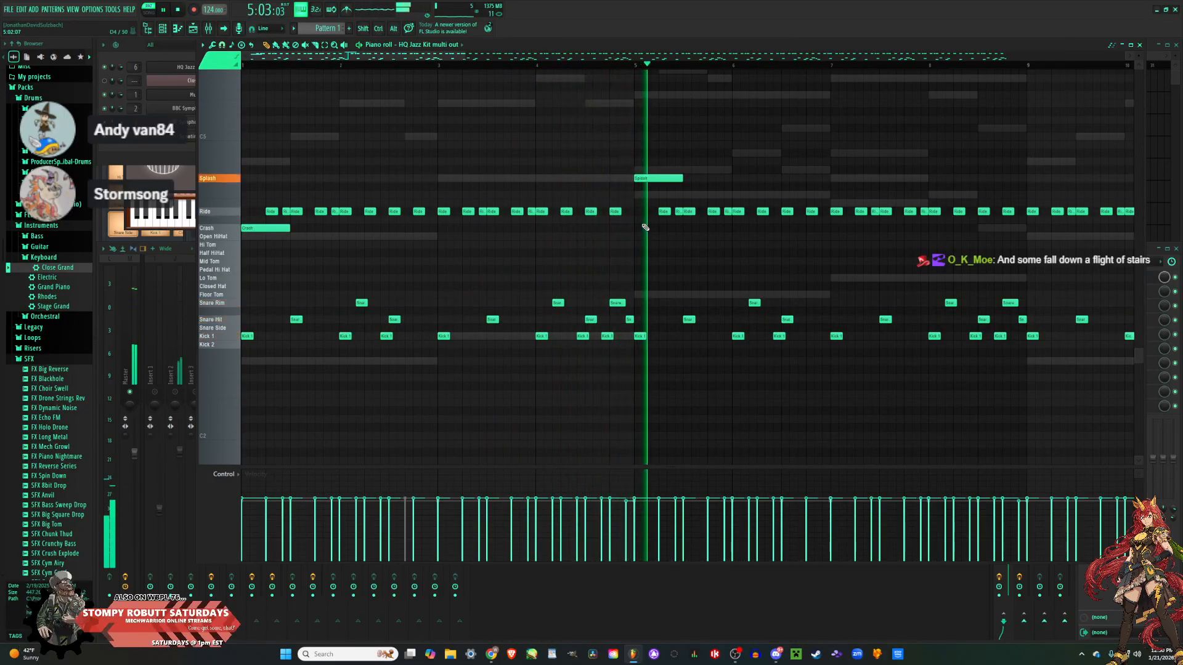
scroll(629, 226, down, 3)
scroll(669, 213, up, 2)
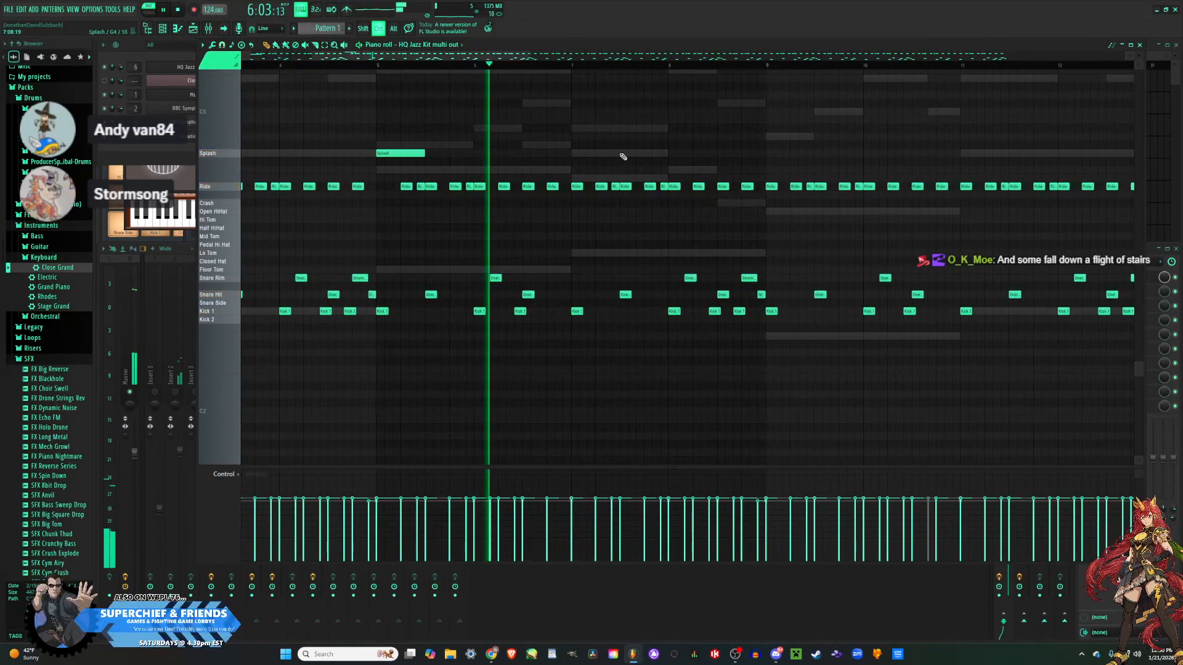
click(575, 152)
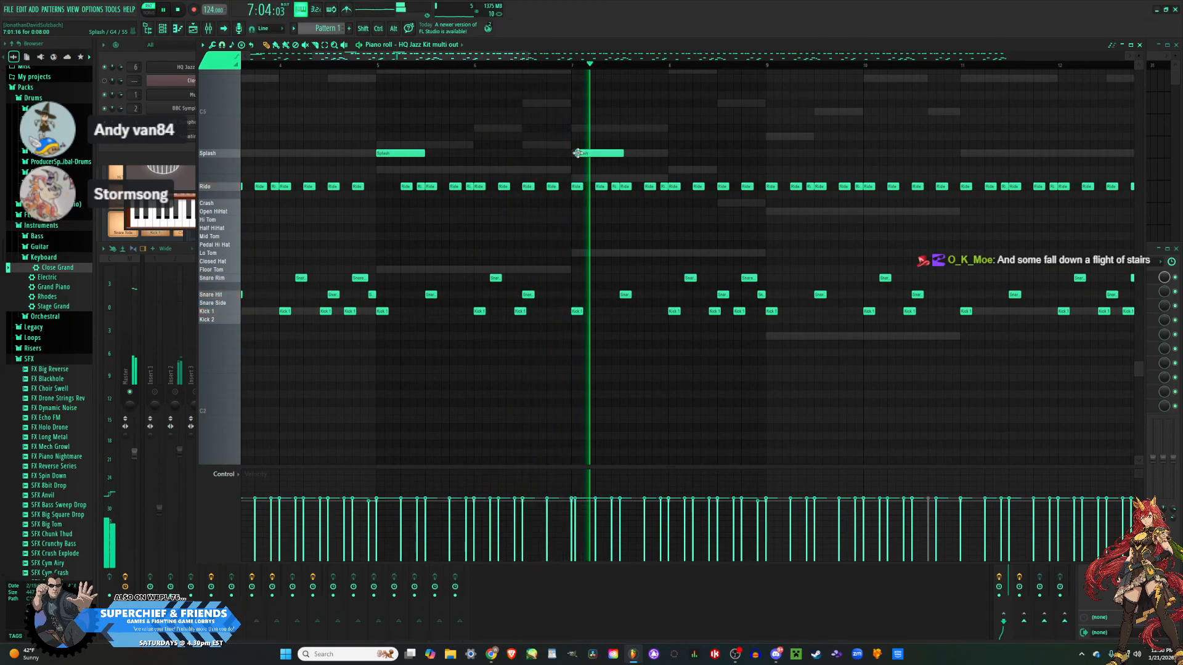
scroll(864, 257, up, 2)
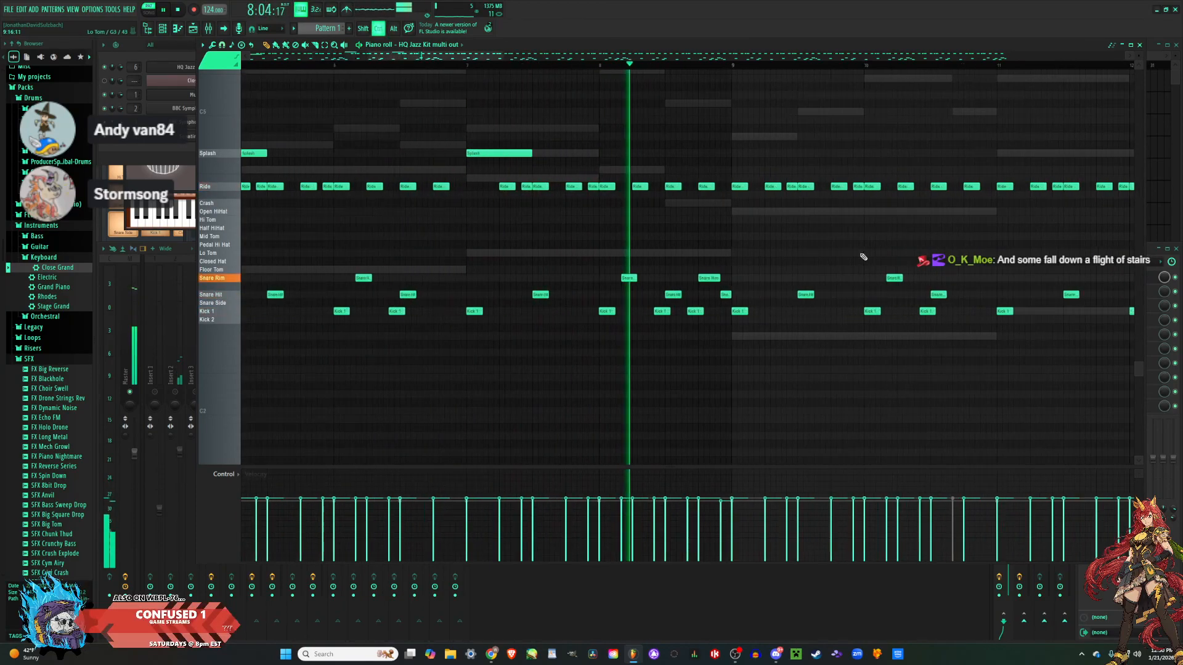
Place a mid tom note near the end of bar 8 and unmute mixer track Insert 10.
scroll(863, 257, up, 4)
key(space)
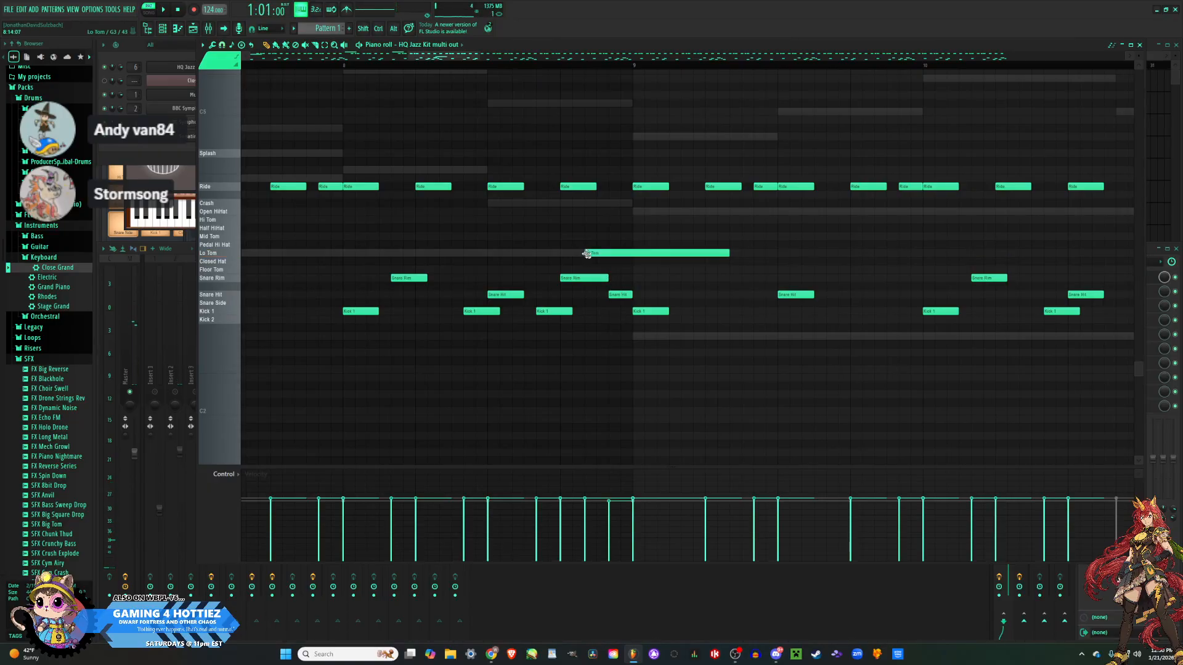
right_click(607, 257)
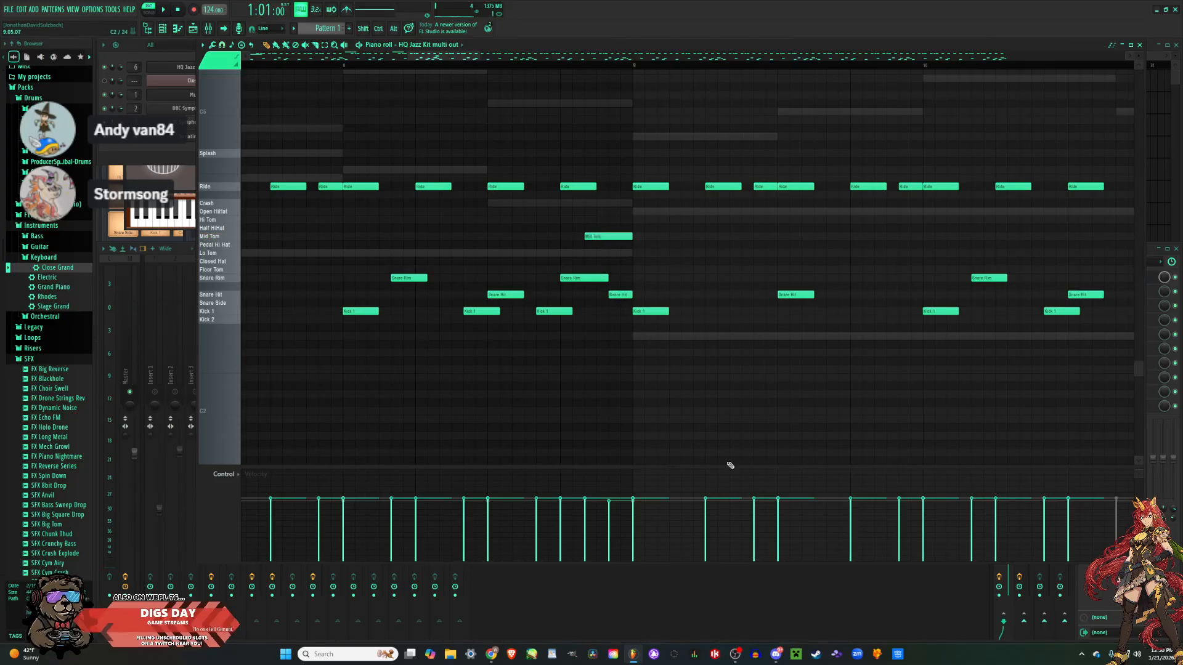
click(709, 591)
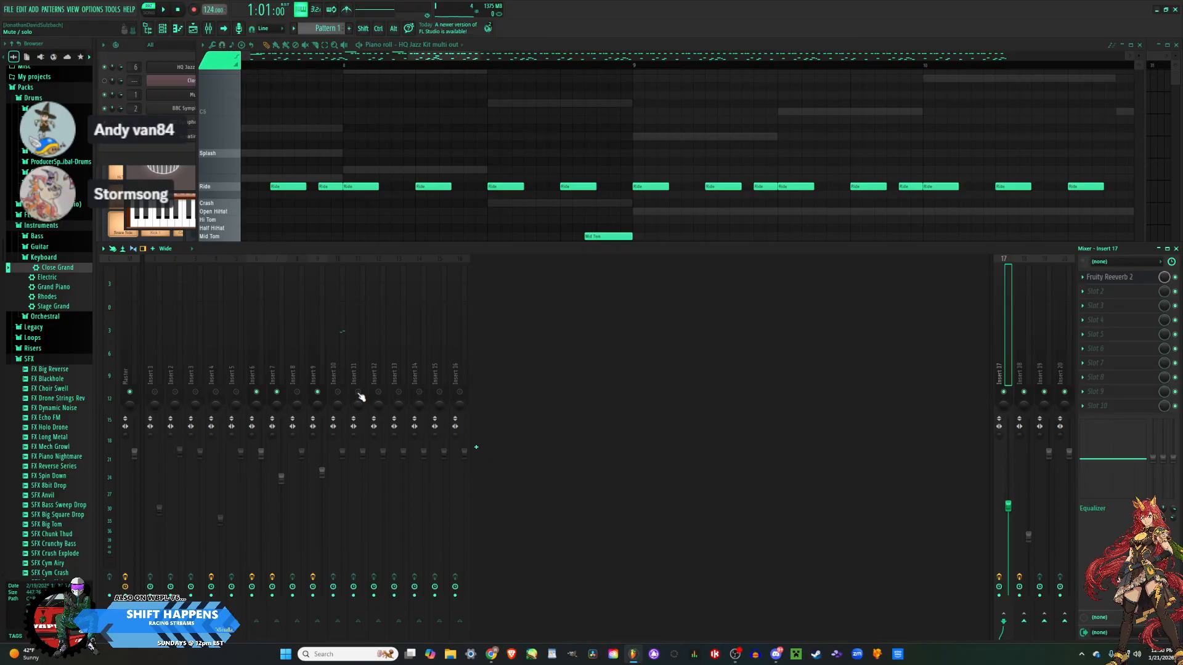
click(684, 43)
key(space)
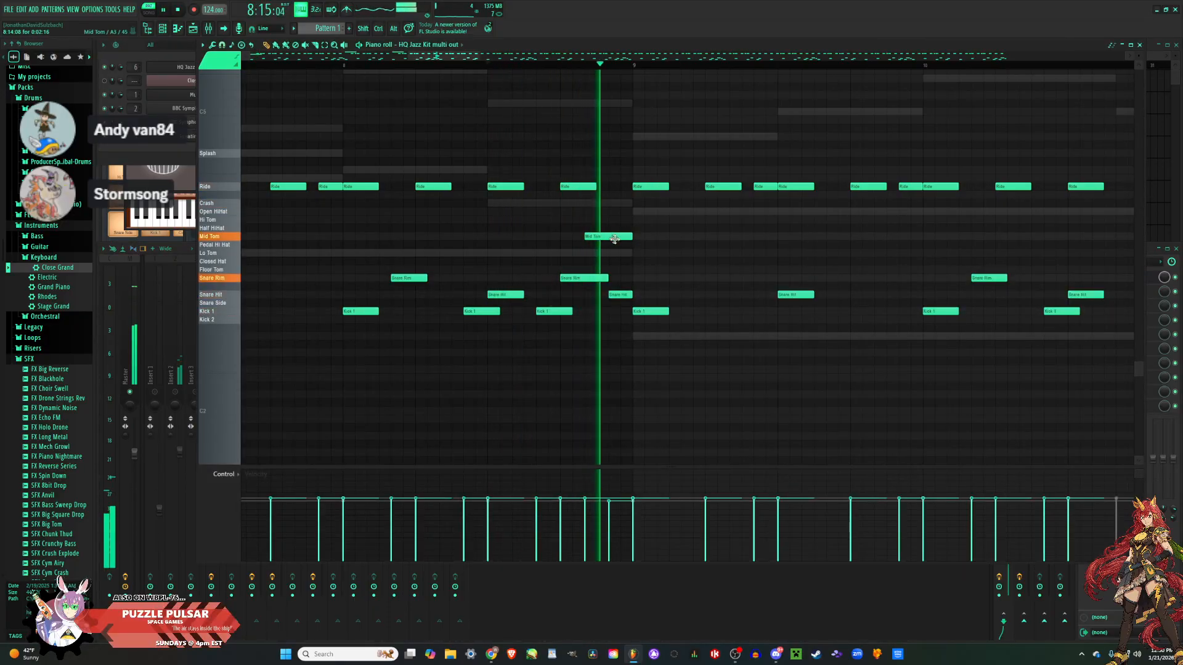
Replace the last snare hit of bar 8 with a low tom note and play the fill back.
key(space)
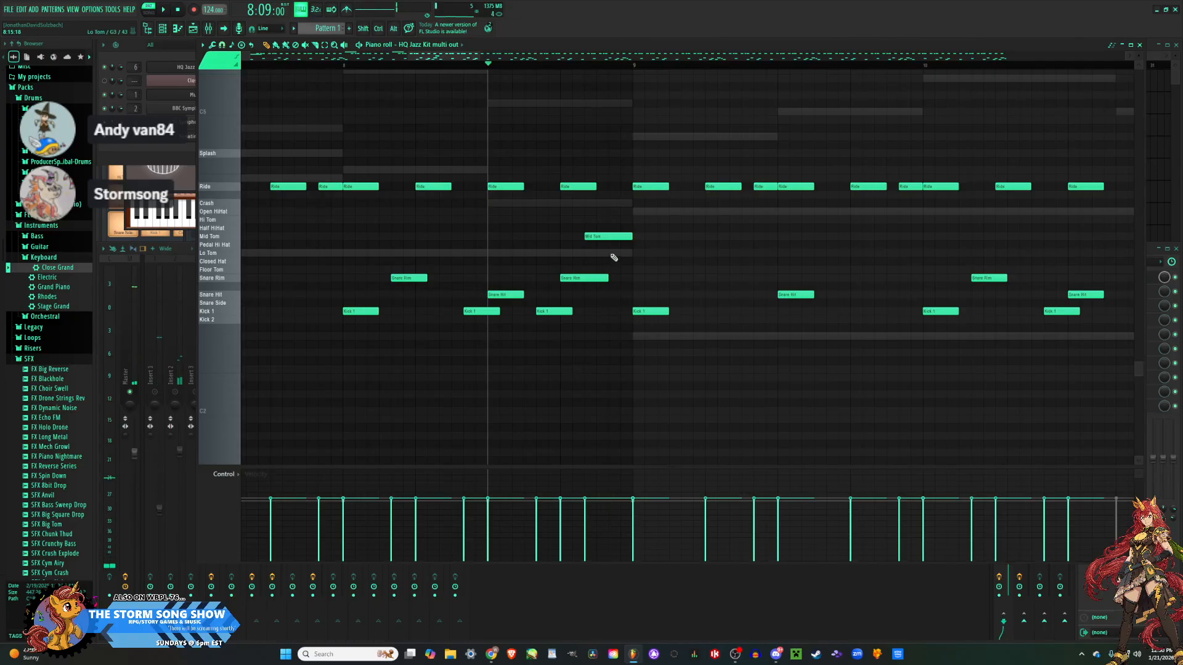
click(614, 254)
key(space)
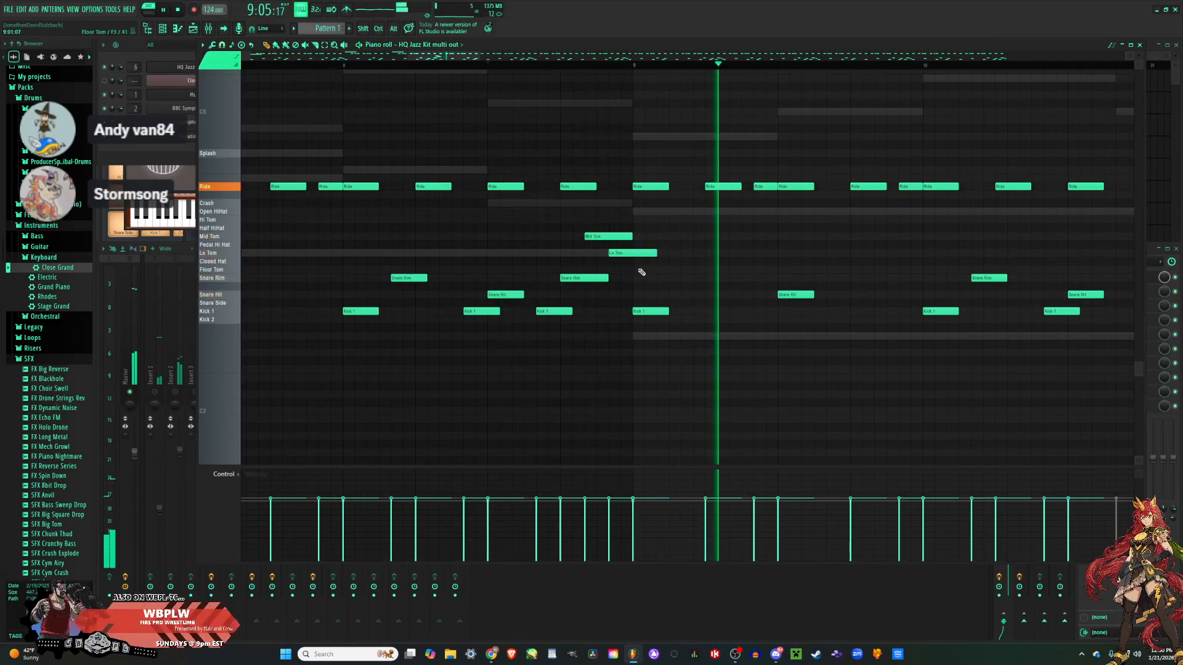
Move the ride hit at bar 9 to the crash and lengthen both it and the bar 1 crash to one bar.
ctrl+scroll(641, 272, down, 4)
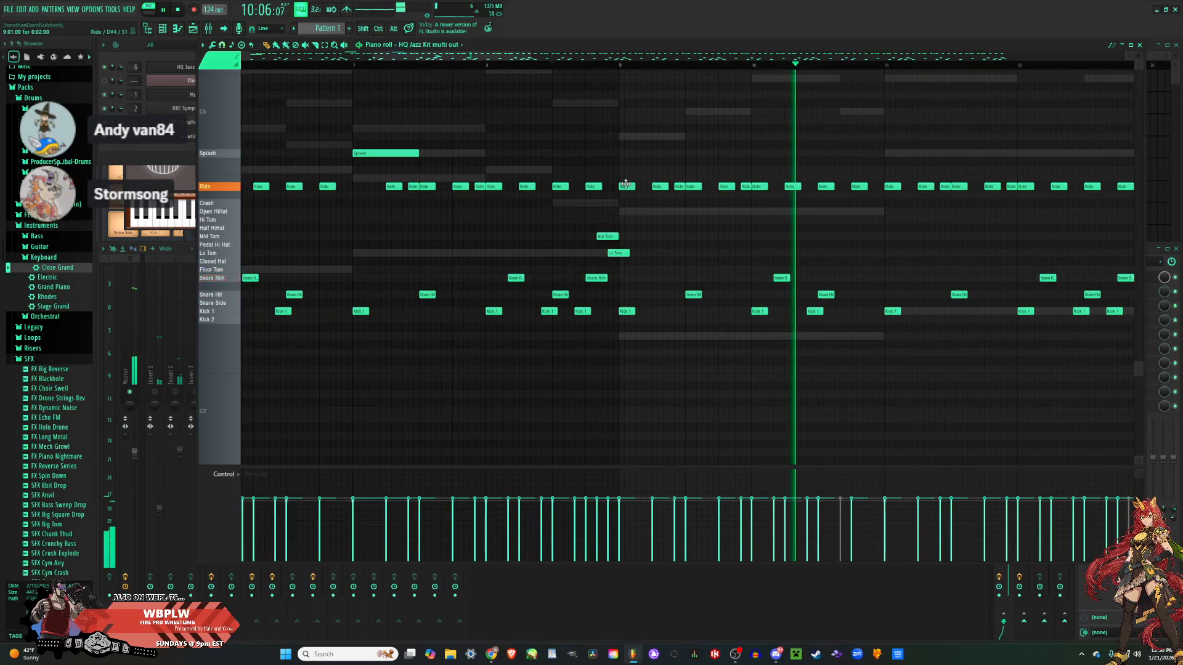
drag(626, 183, 629, 203)
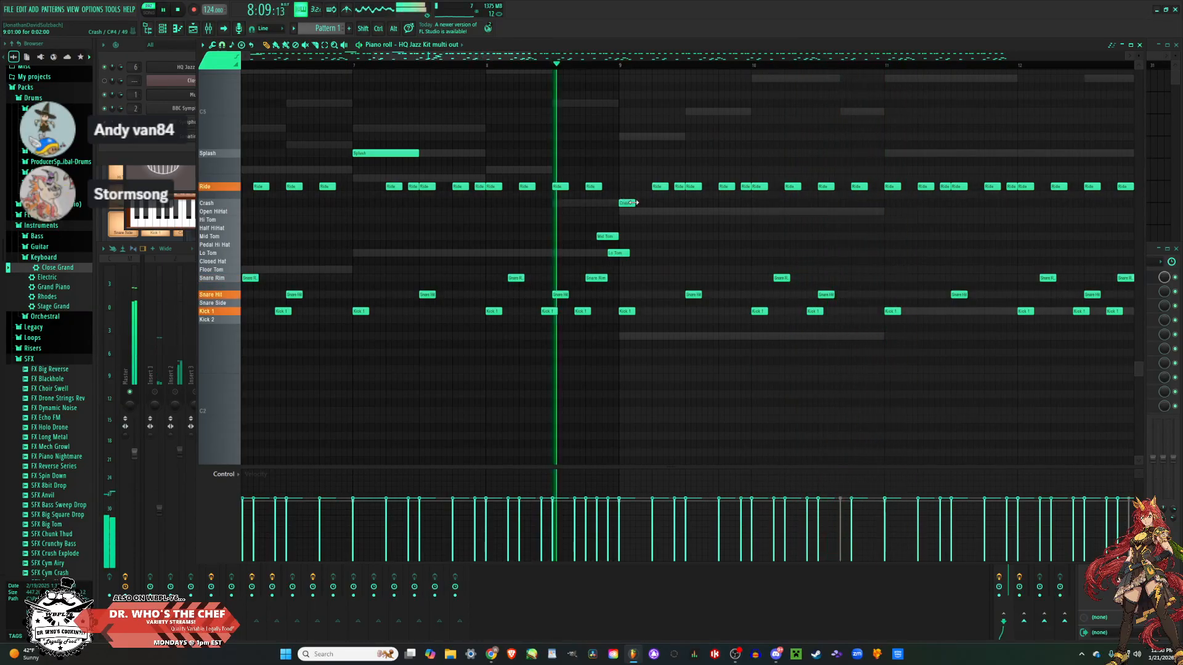
ctrl+scroll(545, 228, down, 4)
ctrl+scroll(547, 230, down, 3)
ctrl+scroll(268, 227, up, 3)
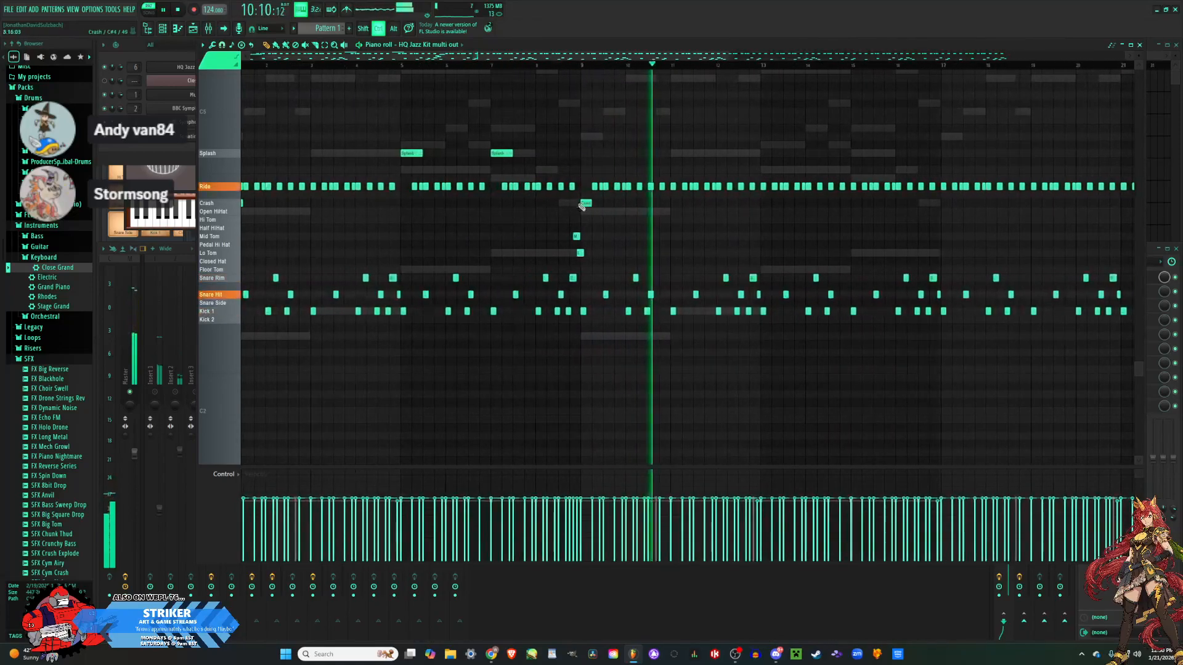
drag(591, 203, 624, 204)
key(space)
key(space)
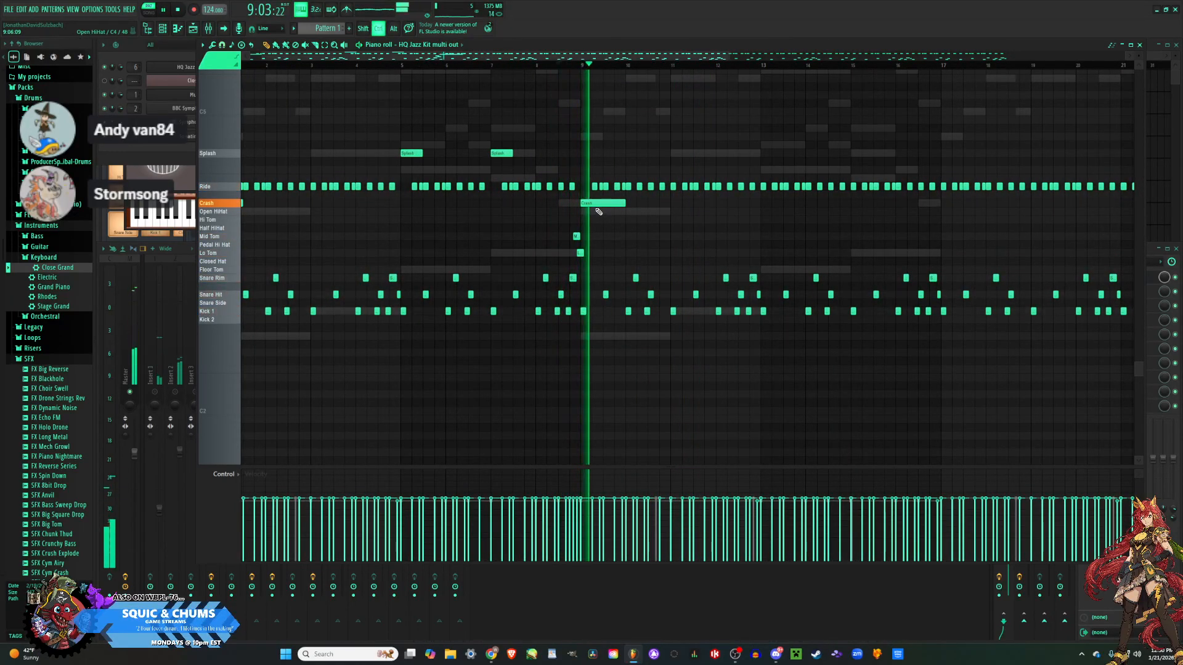
ctrl+scroll(595, 212, down, 3)
drag(251, 203, 263, 196)
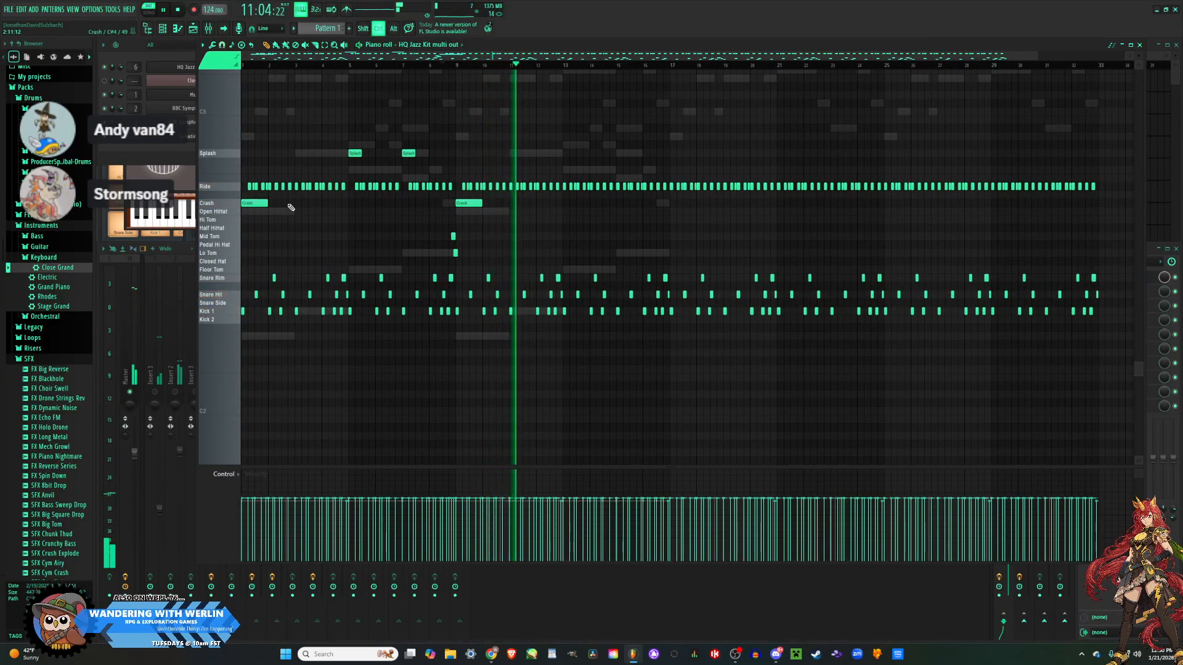
End bar 12 with three short snare rim hits and replace the ride at bar 13 with a one-beat splash.
ctrl+scroll(581, 256, up, 4)
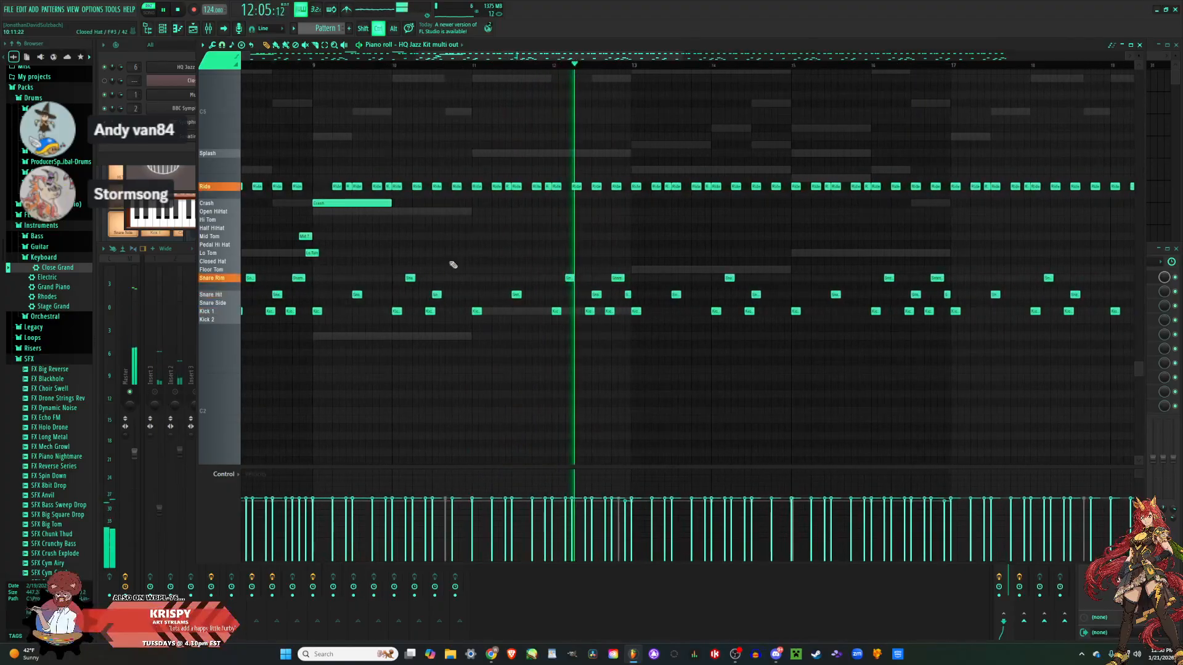
ctrl+scroll(613, 265, up, 3)
key(space)
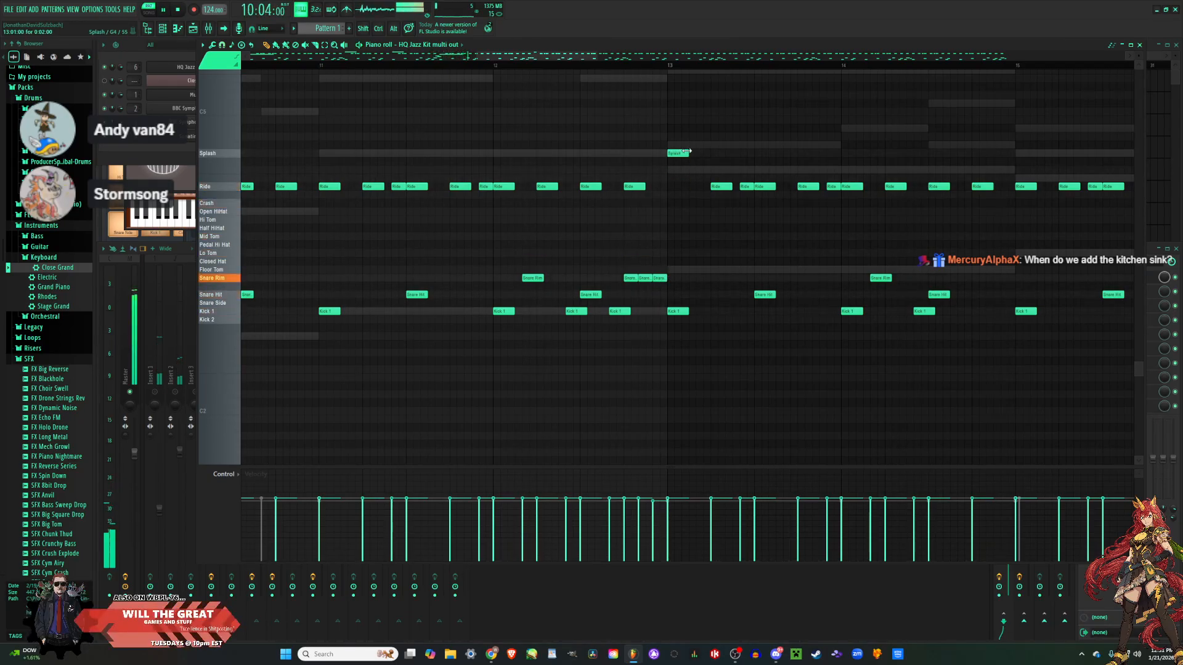
drag(686, 151, 704, 150)
scroll(623, 233, down, 3)
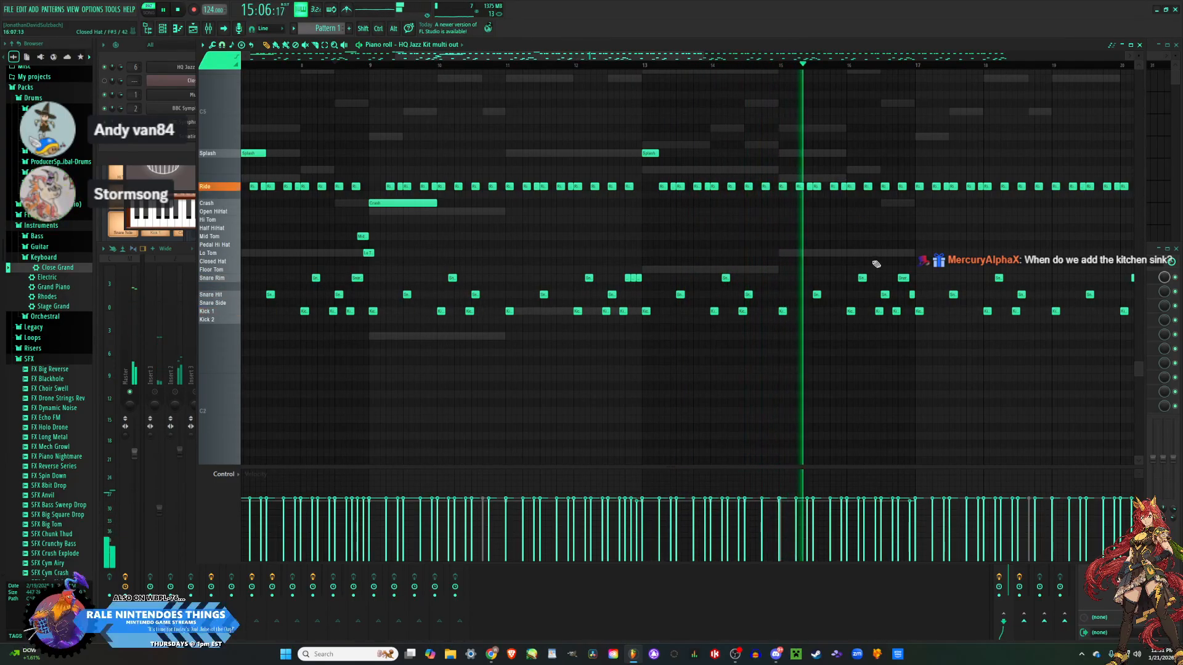
Build a fill in the second half of bar 16 from open hi-hat, two snare rims, high tom, mid tom and floor tom.
scroll(759, 247, down, 2)
scroll(793, 256, up, 5)
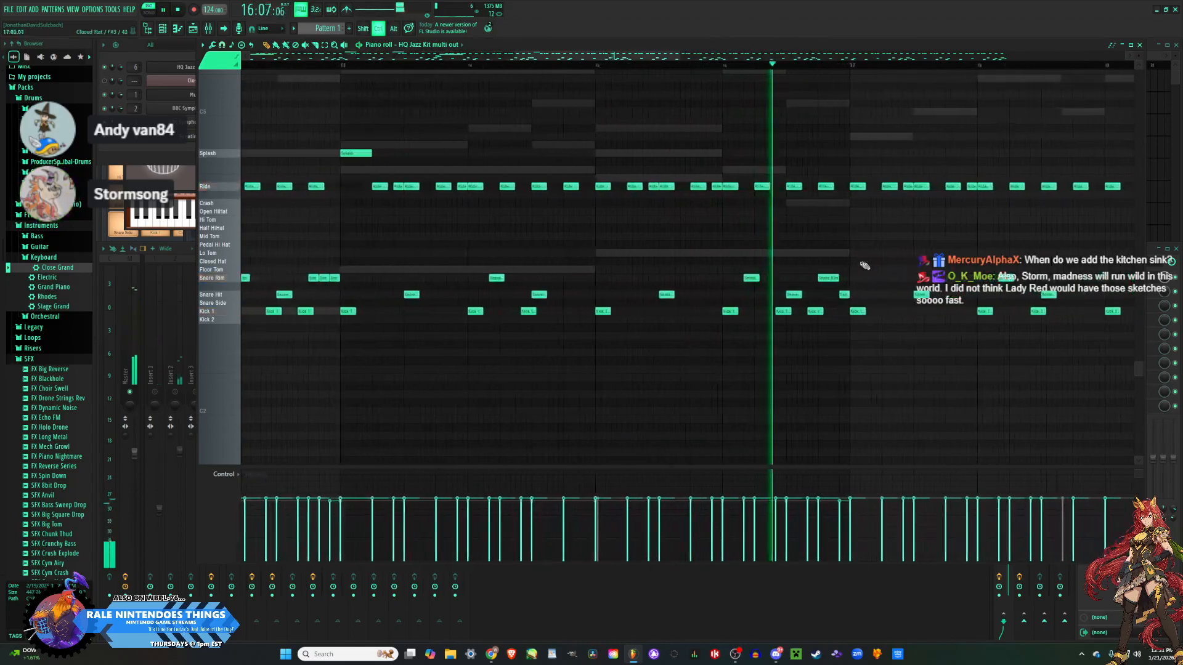
key(space)
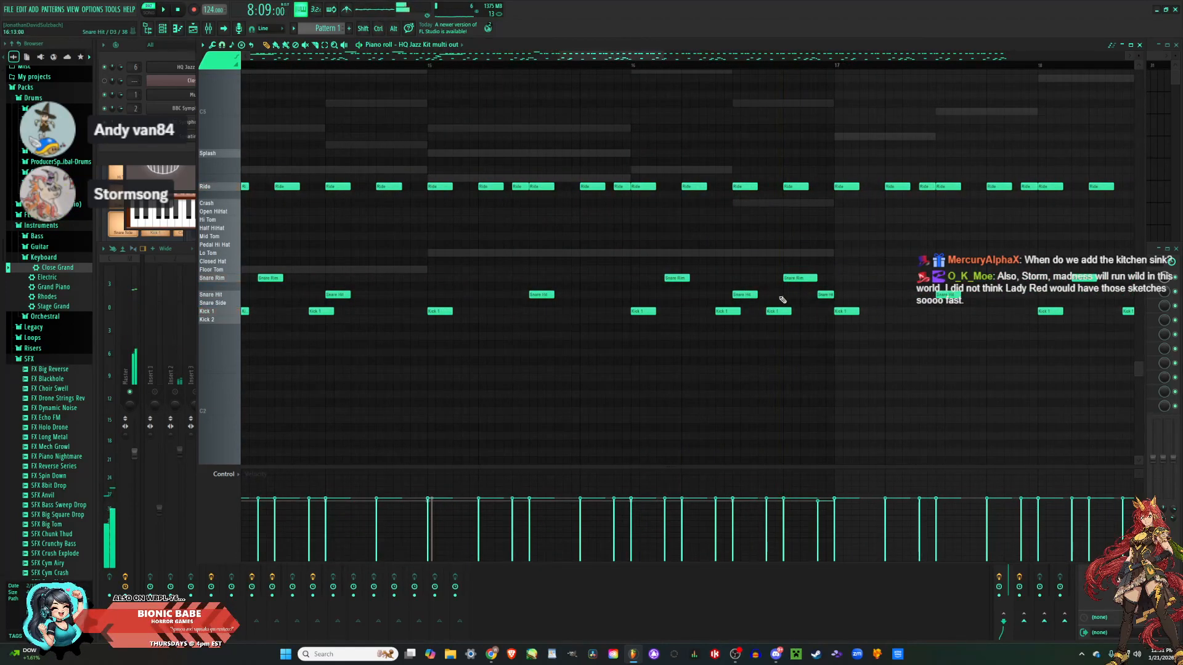
click(750, 278)
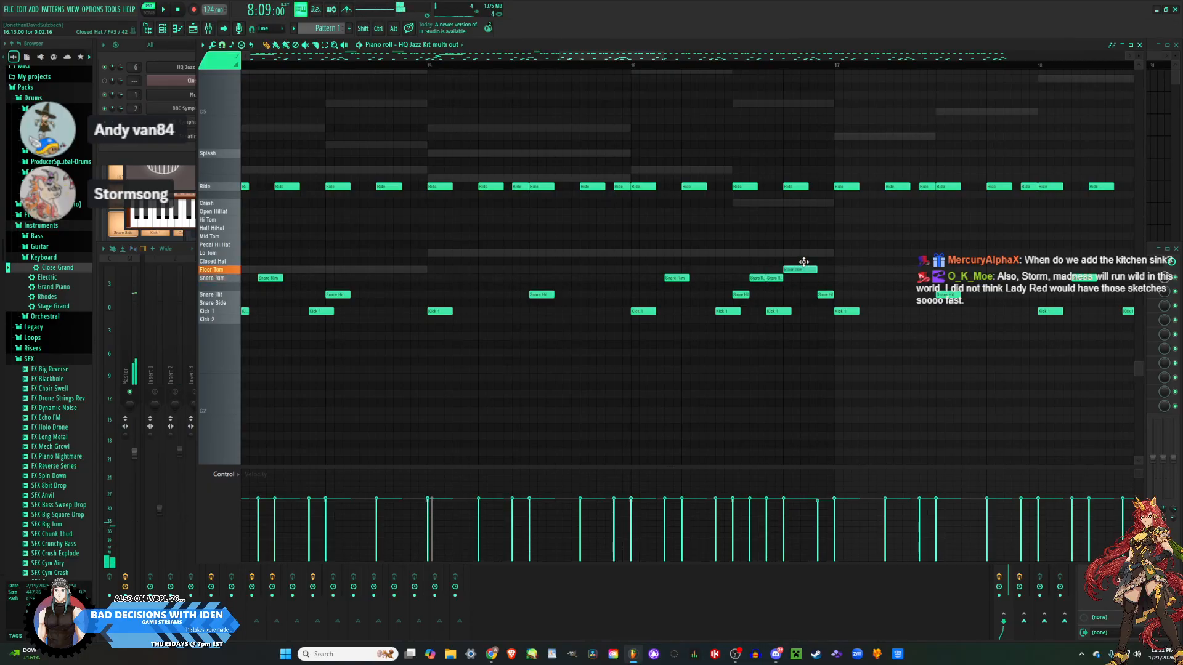
drag(805, 262, 805, 244)
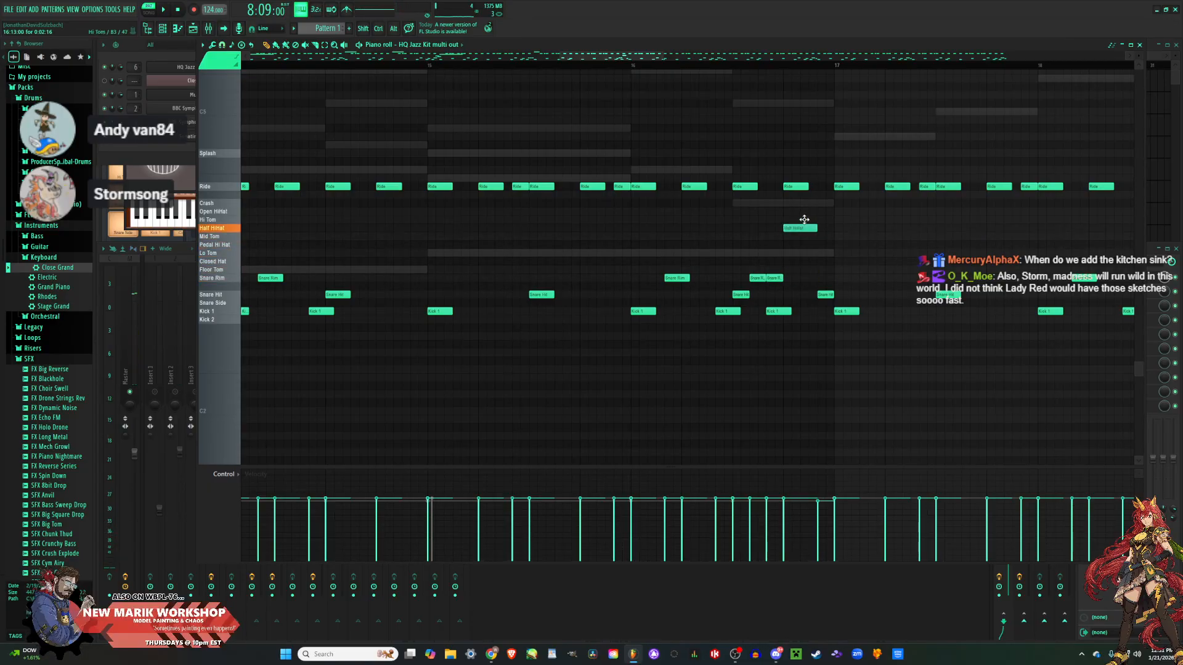
click(804, 237)
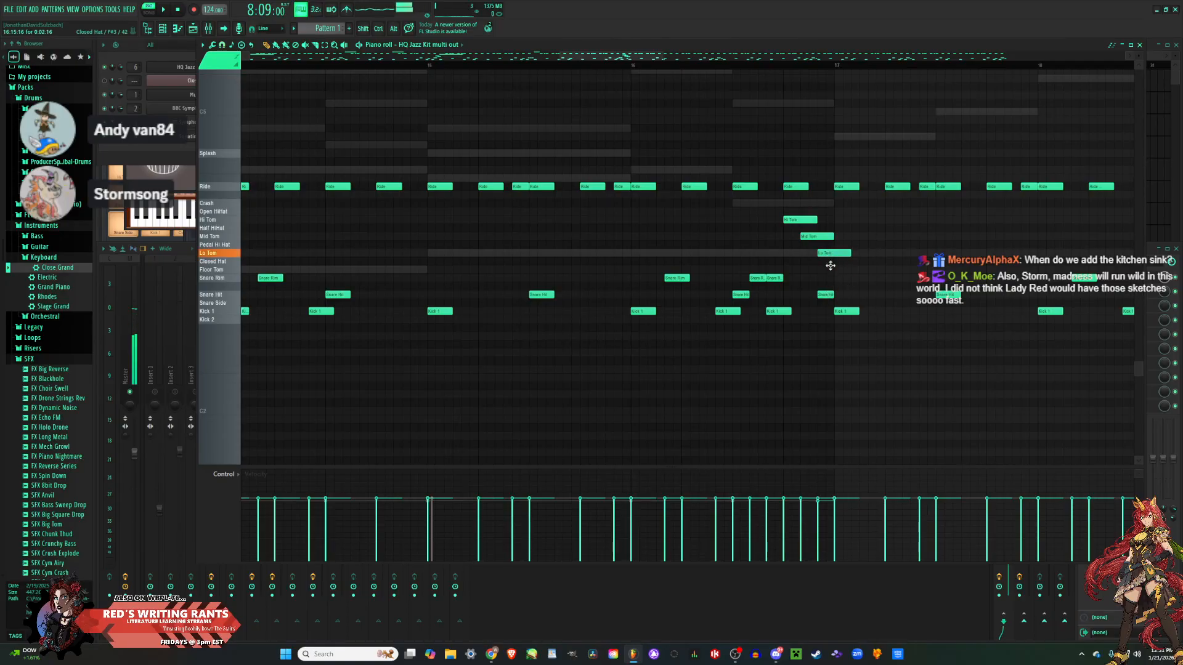
drag(831, 265, 831, 275)
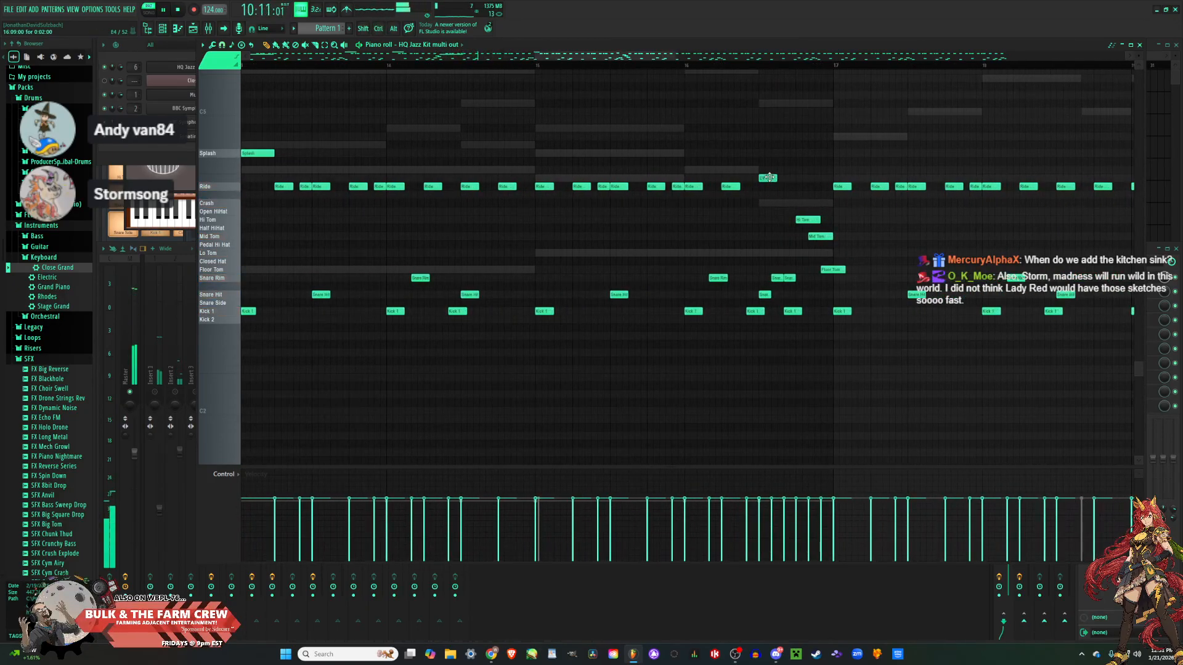
drag(770, 177, 769, 195)
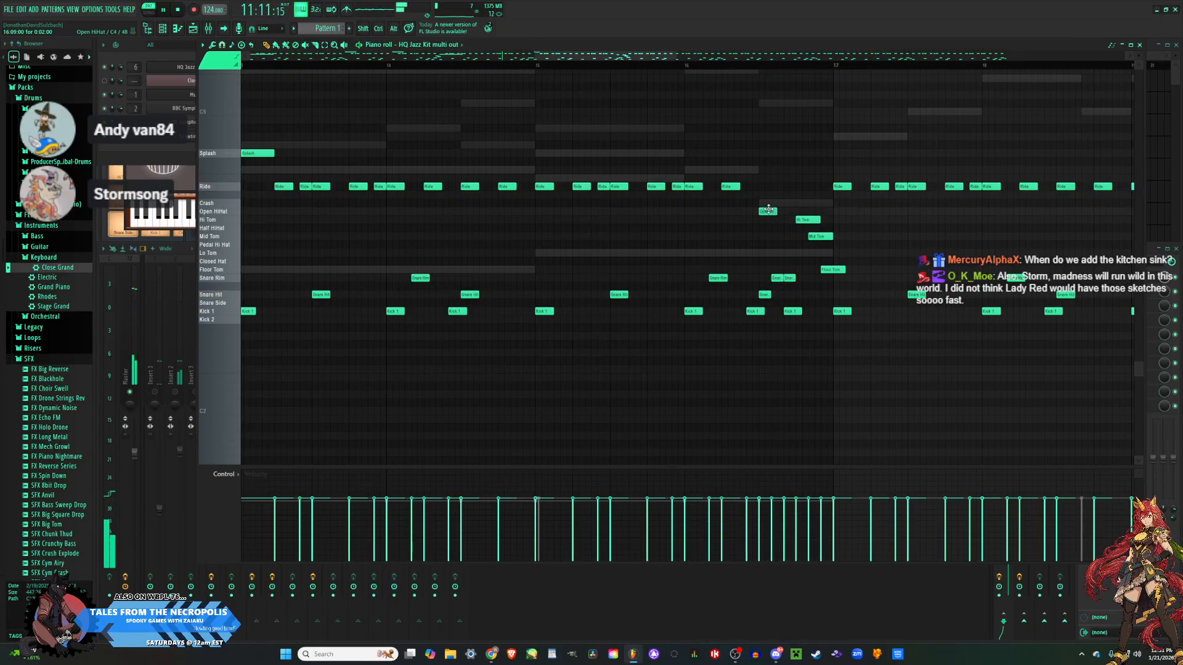
drag(790, 208, 795, 206)
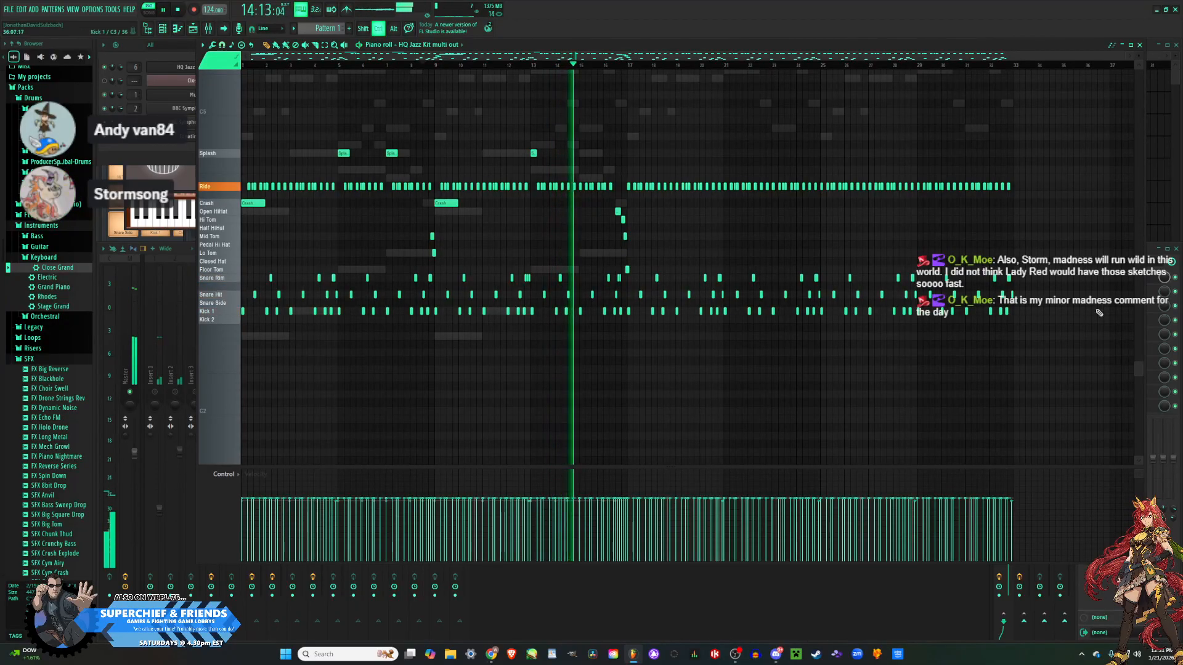
Replace the drum notes of bars 17 to 32 with a duplicate of bars 1 to 16.
scroll(1050, 368, up, 2)
drag(1043, 363, 391, 130)
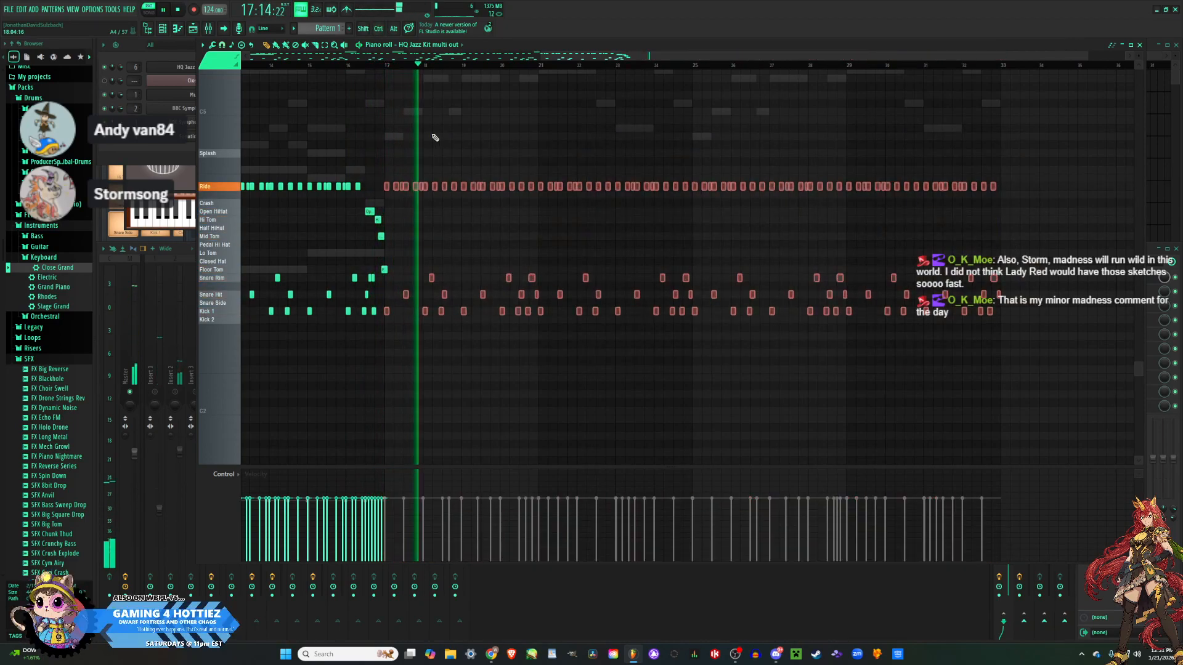
drag(492, 351, 242, 109)
scroll(918, 330, up, 8)
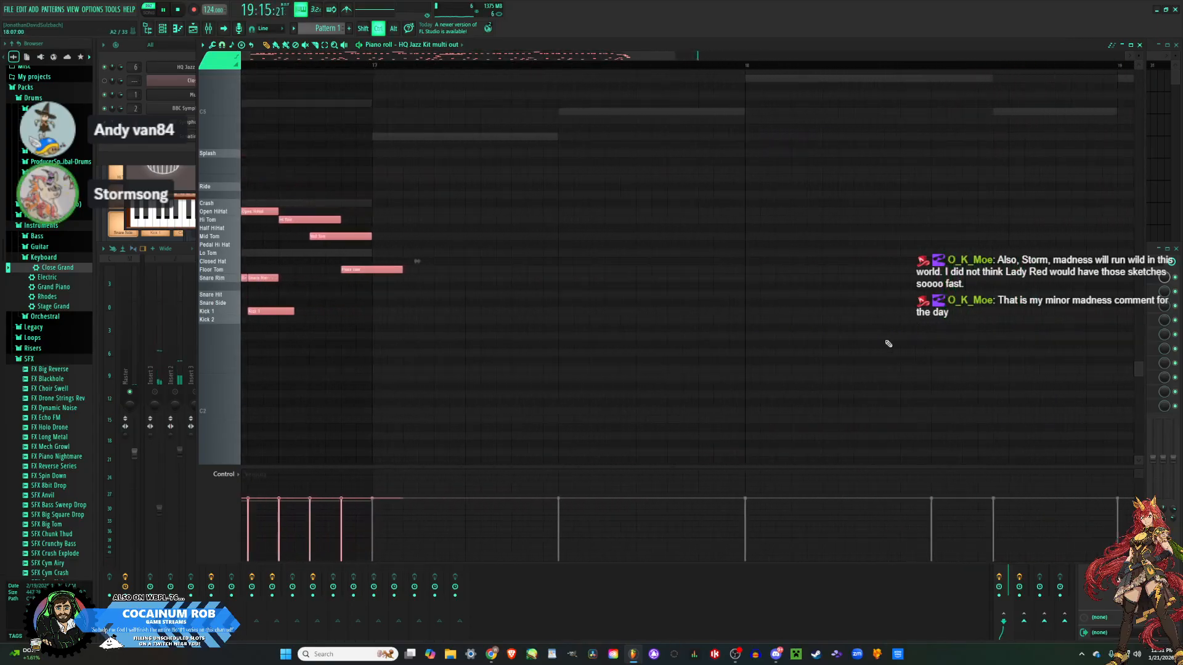
scroll(888, 343, down, 8)
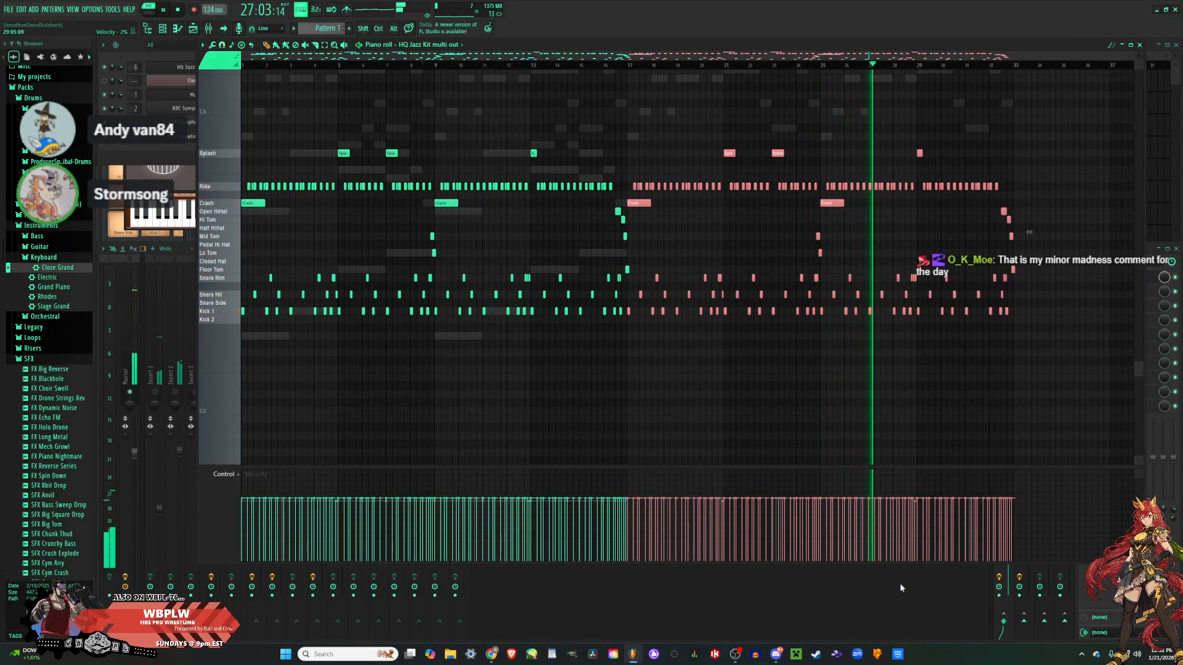
Add one-beat pedal hi-hat notes on beats 2 and 4 of bar 1.
click(862, 593)
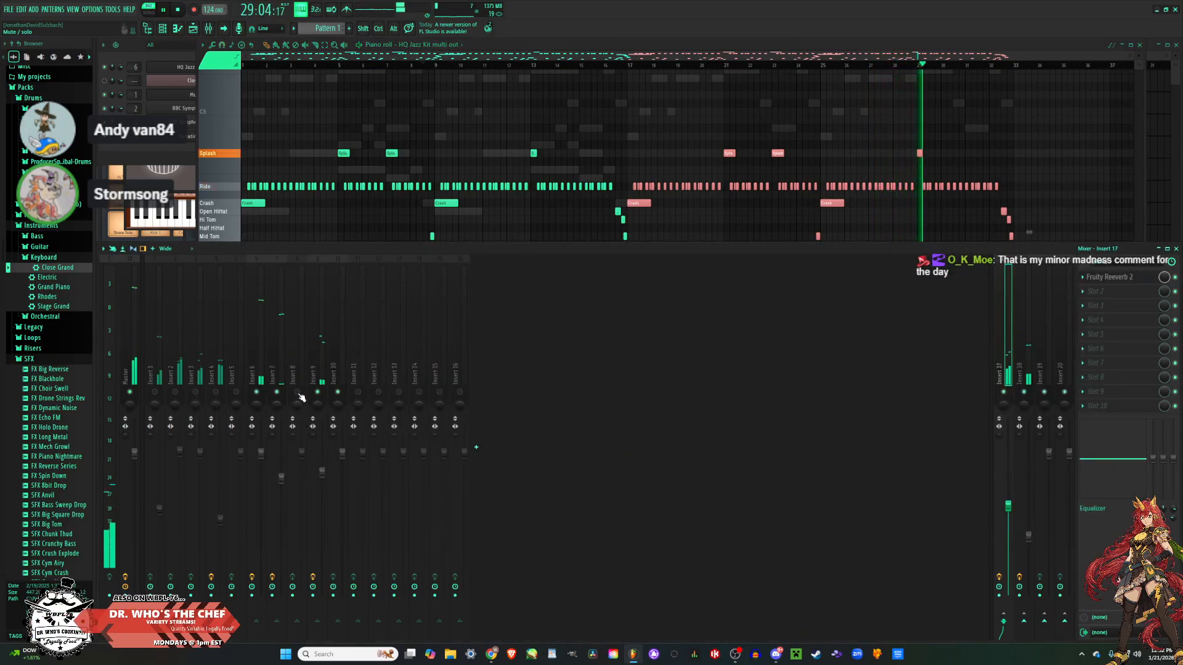
click(530, 47)
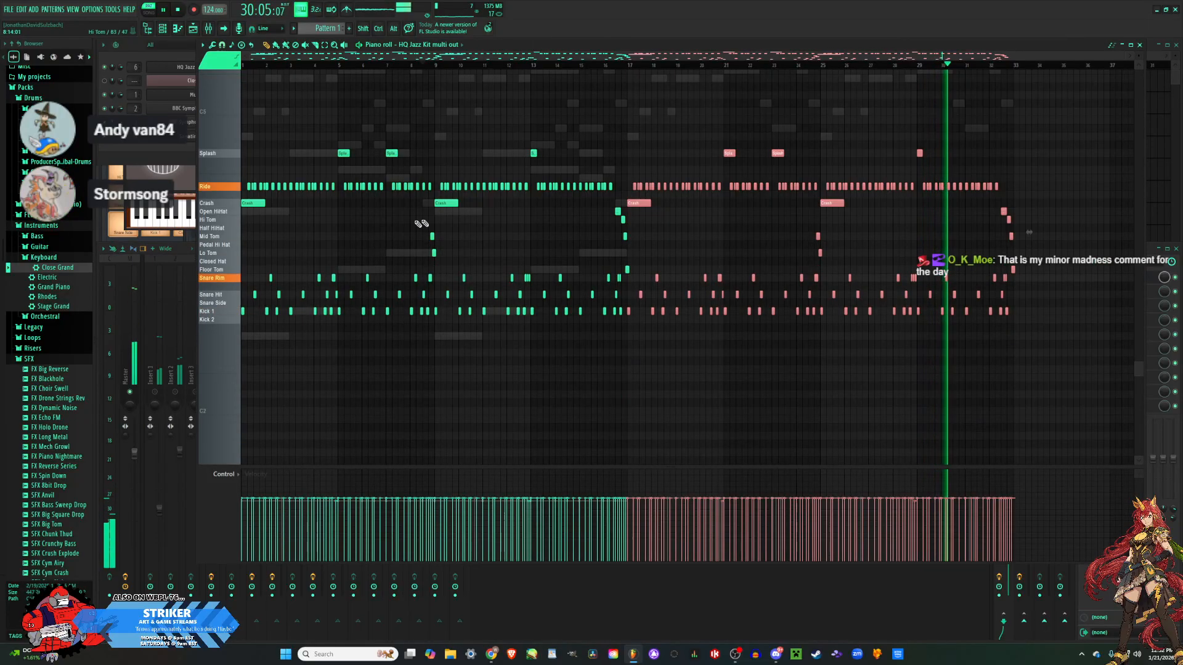
scroll(257, 245, up, 6)
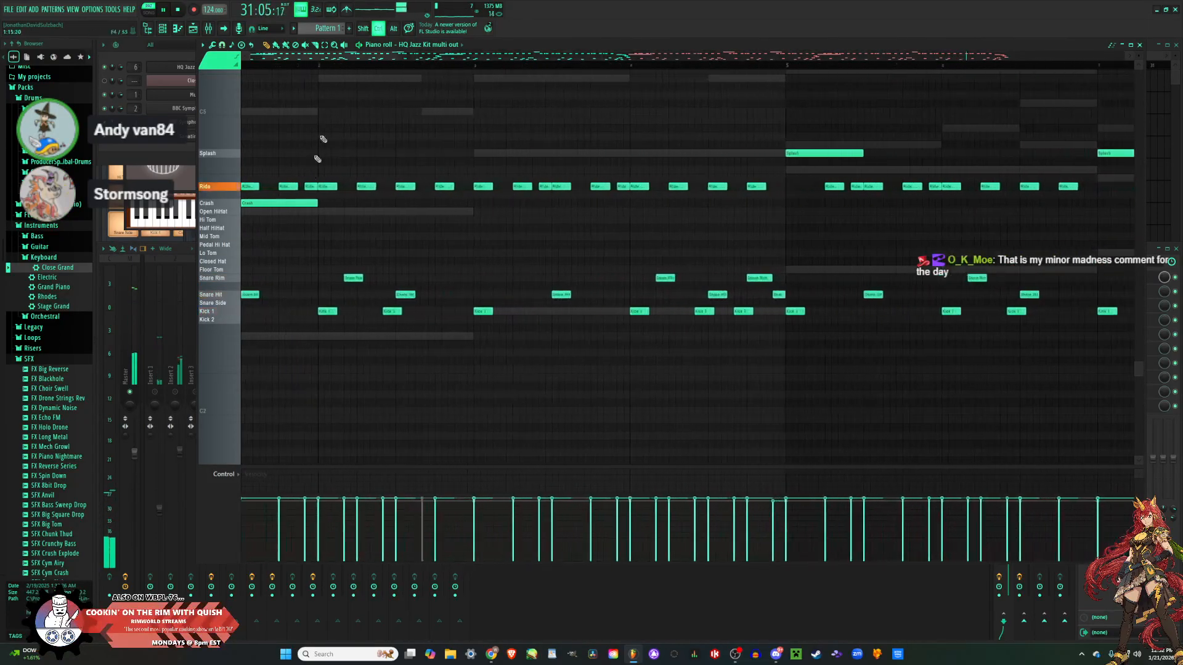
drag(336, 56, 183, 66)
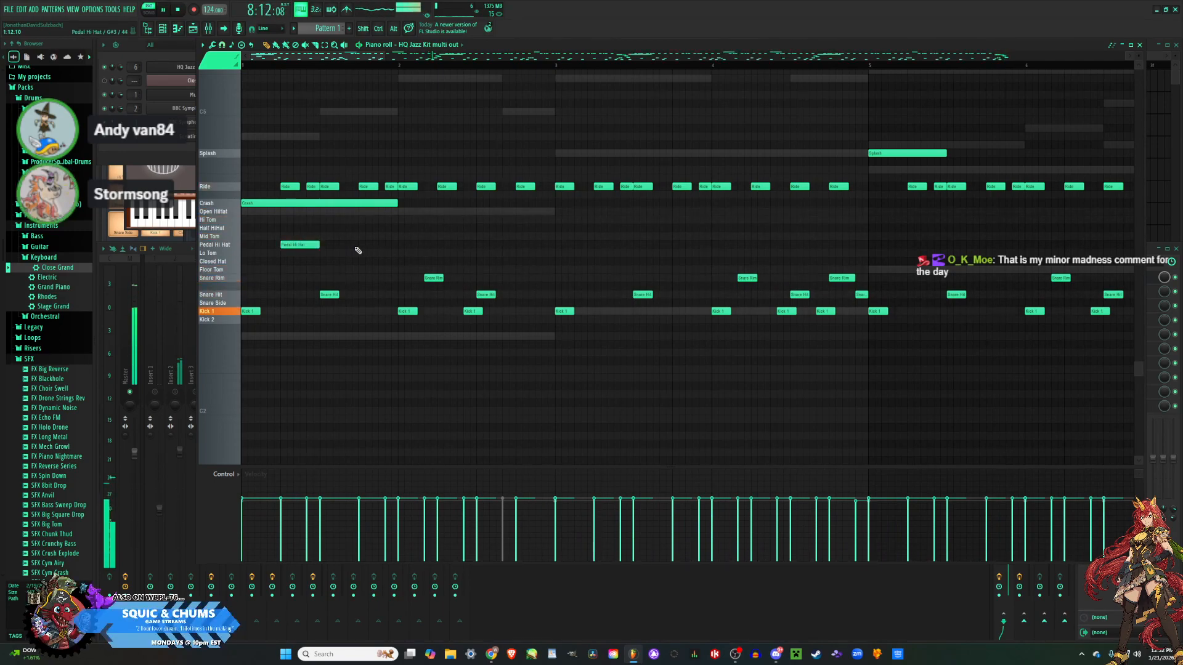
key(space)
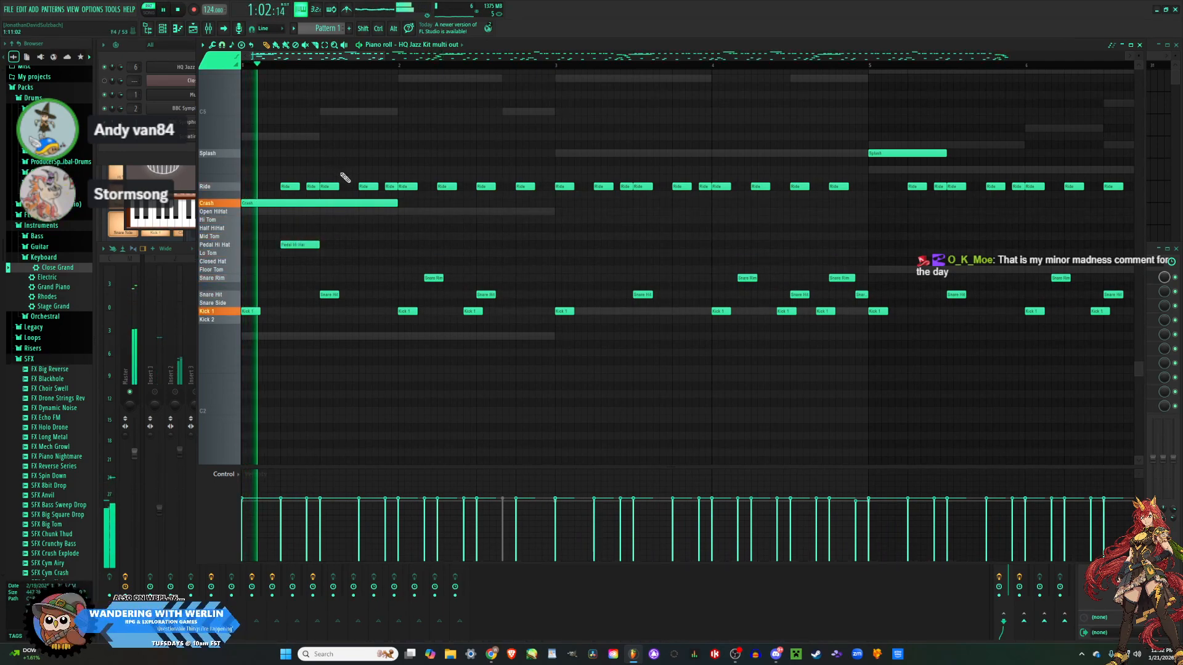
click(369, 244)
key(space)
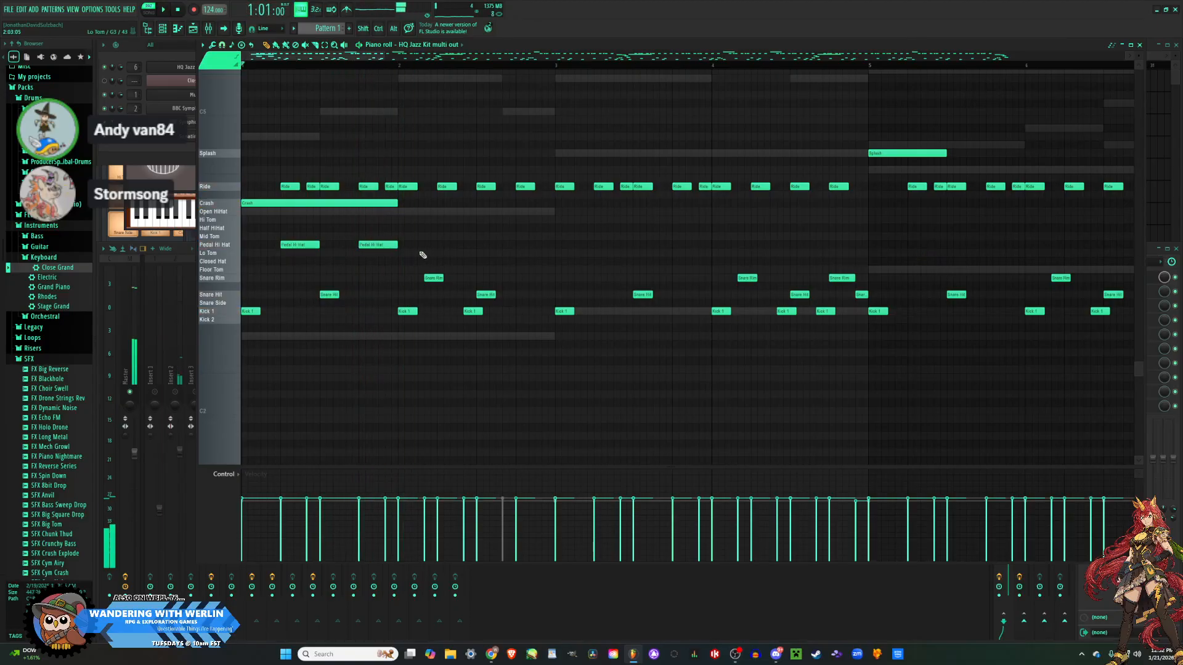
Duplicate the two pedal hi-hat notes of bar 1 into bar 2.
key(space)
drag(415, 264, 251, 212)
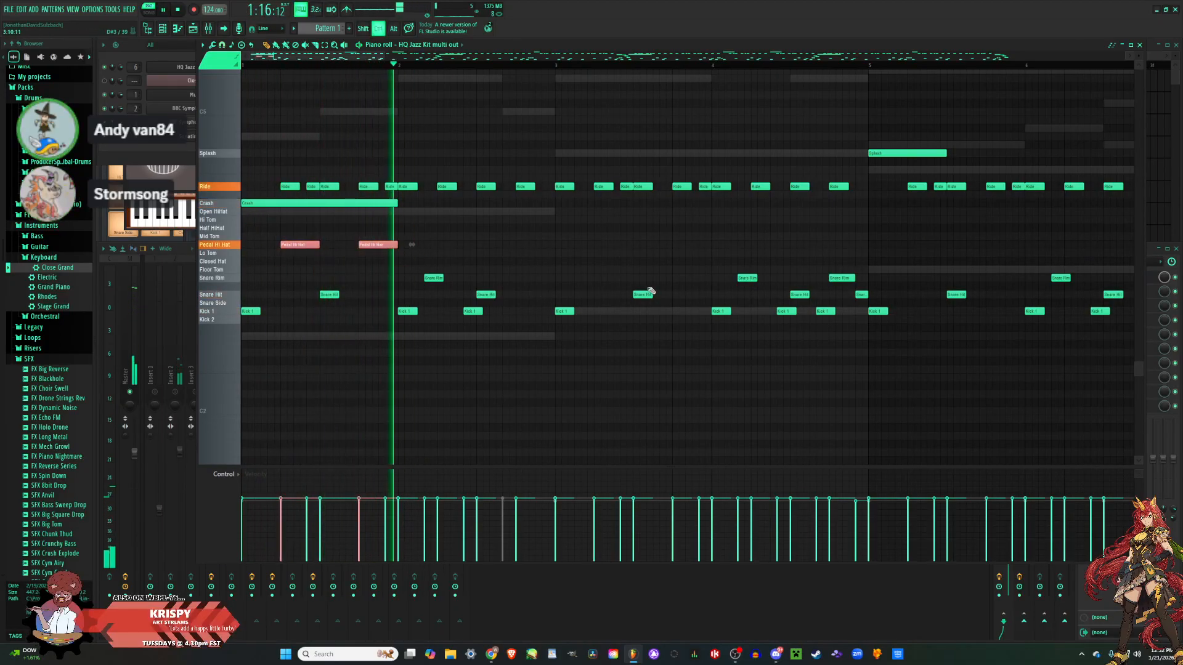
scroll(716, 310, up, 4)
scroll(702, 313, down, 2)
scroll(692, 315, up, 1)
key(ctrl+b)
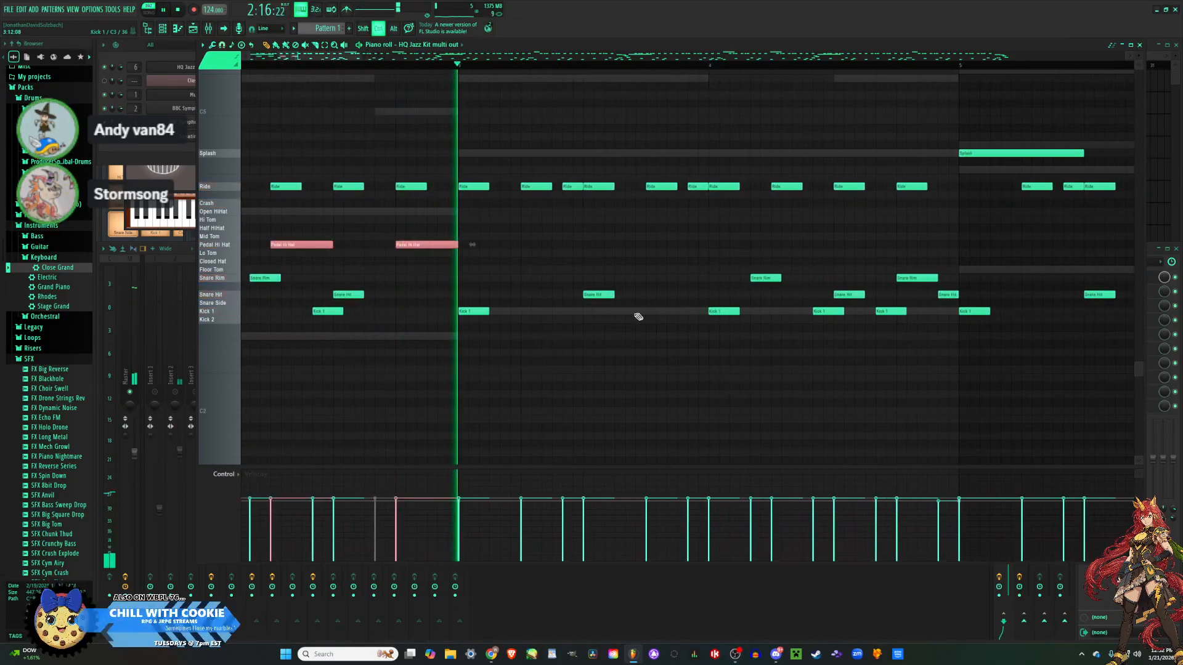
Copy the pedal hi-hat pattern of bars 1 and 2 onward so it fills bars 3 to 8.
scroll(638, 315, down, 2)
drag(535, 254, 242, 239)
scroll(689, 306, up, 3)
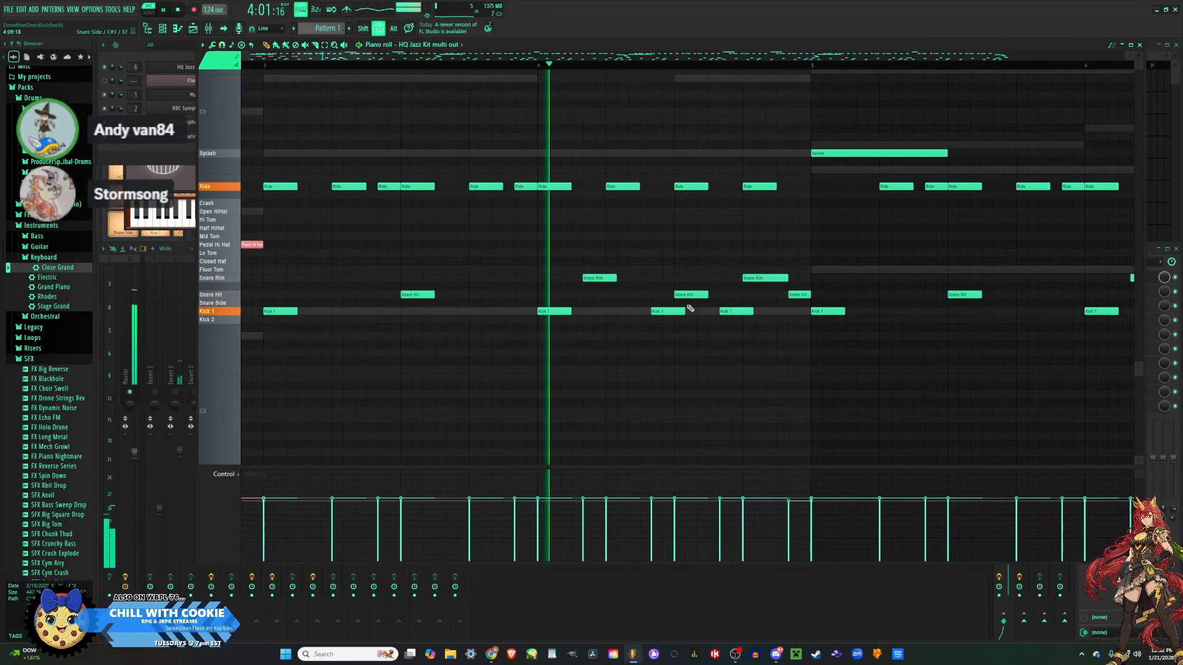
scroll(702, 287, down, 3)
key(ctrl+b)
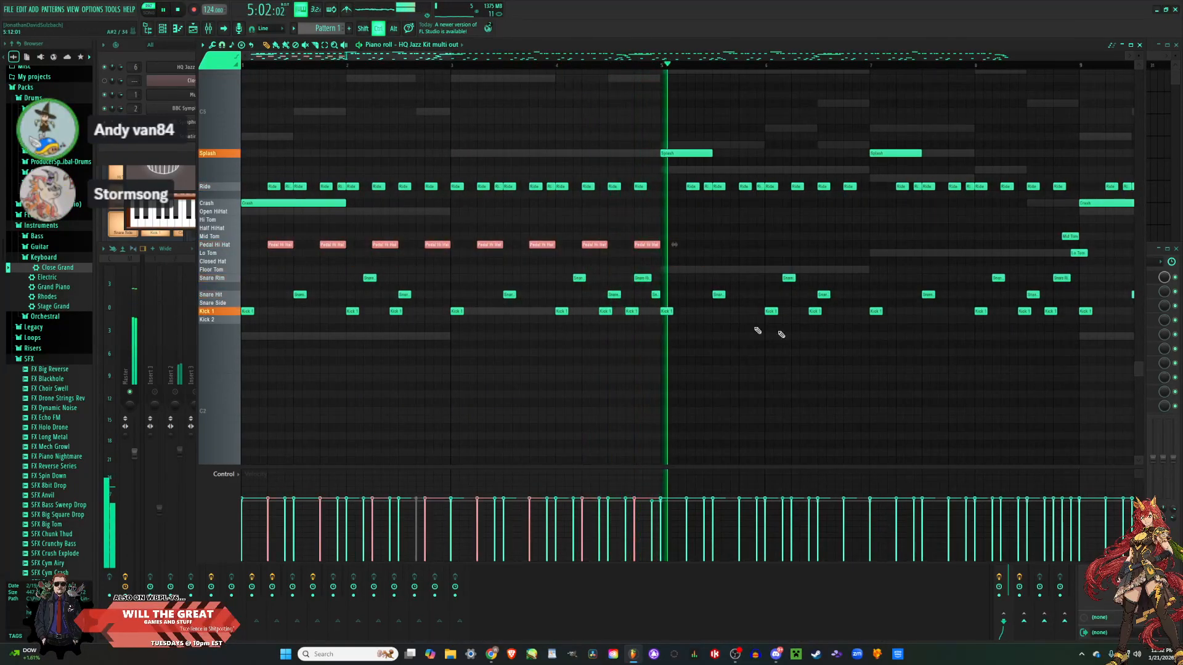
scroll(708, 322, up, 3)
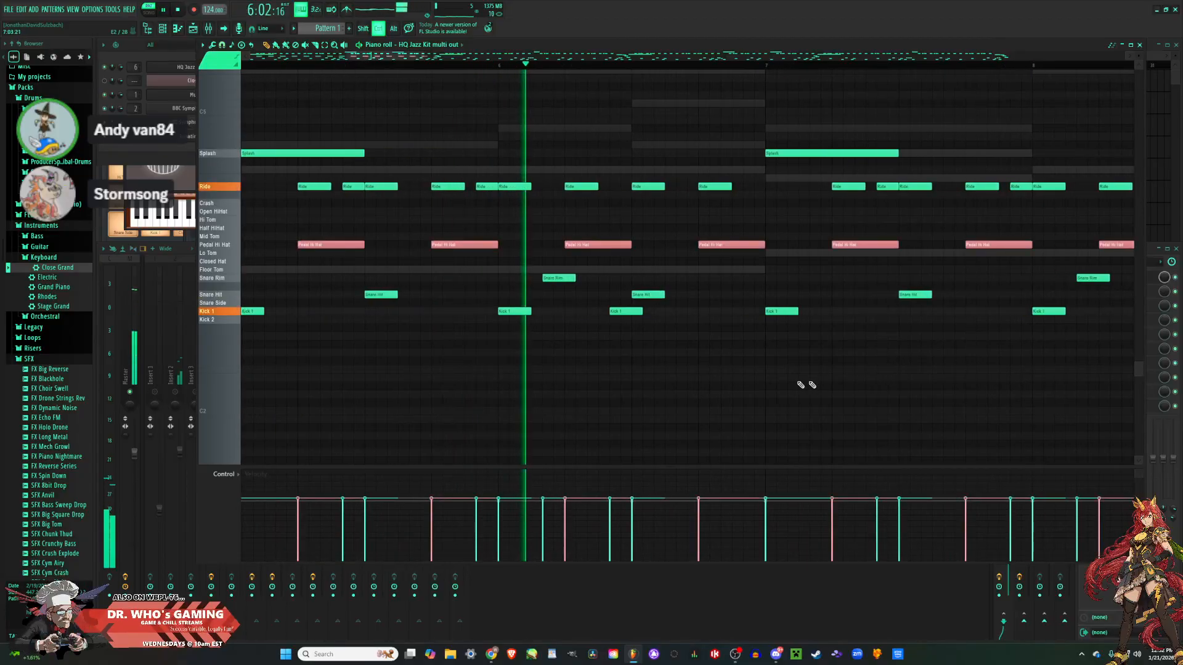
scroll(819, 385, down, 5)
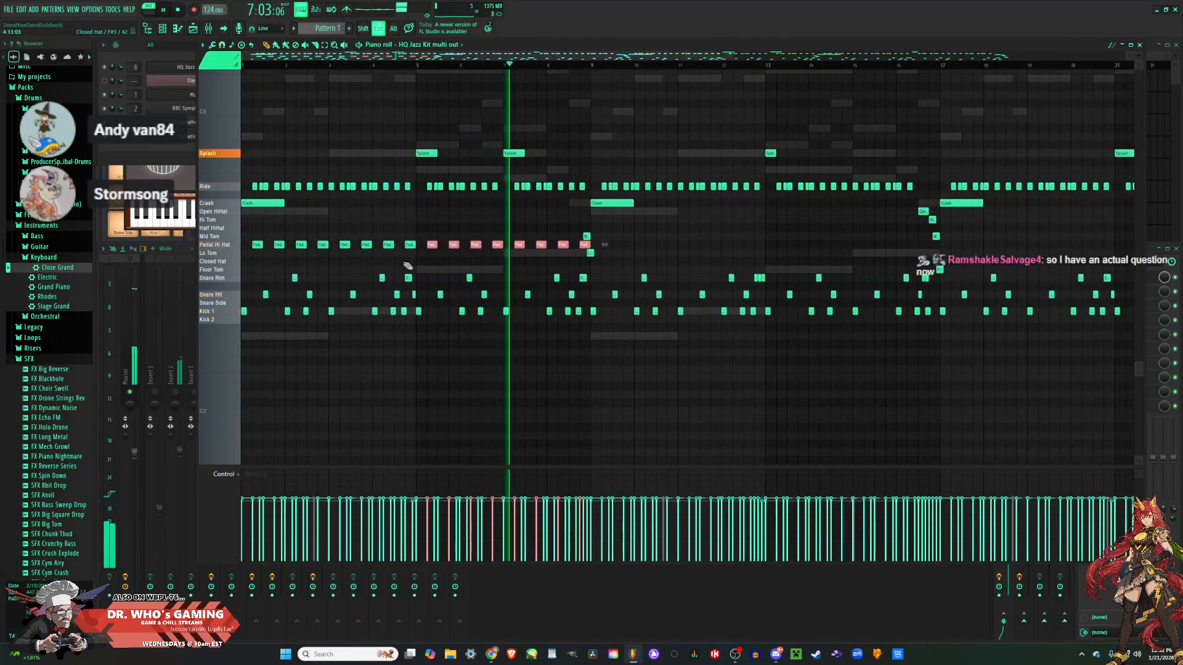
Select the pedal hi-hats of bars 1 to 8 and duplicate them into bars 9 to 16.
drag(414, 267, 243, 231)
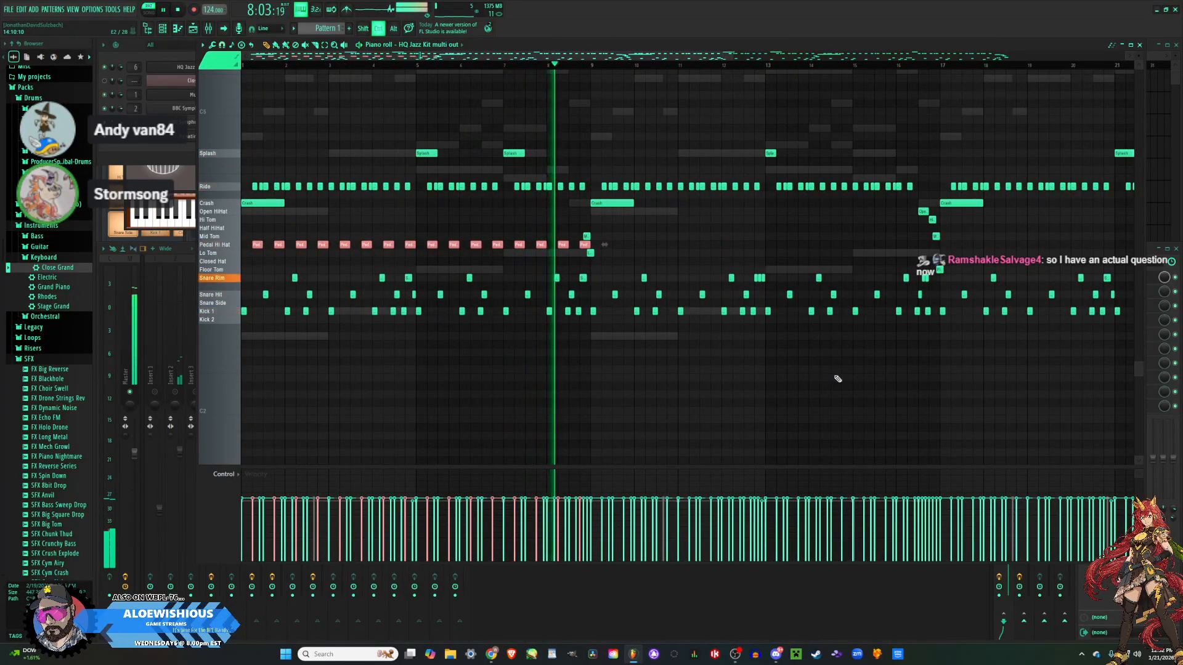
scroll(828, 383, down, 1)
key(ctrl+b)
Duplicate the pedal hi-hats of bars 1 to 16 into bars 17 to 32.
scroll(792, 390, down, 3)
scroll(1027, 361, up, 5)
scroll(1004, 369, down, 2)
scroll(794, 376, up, 1)
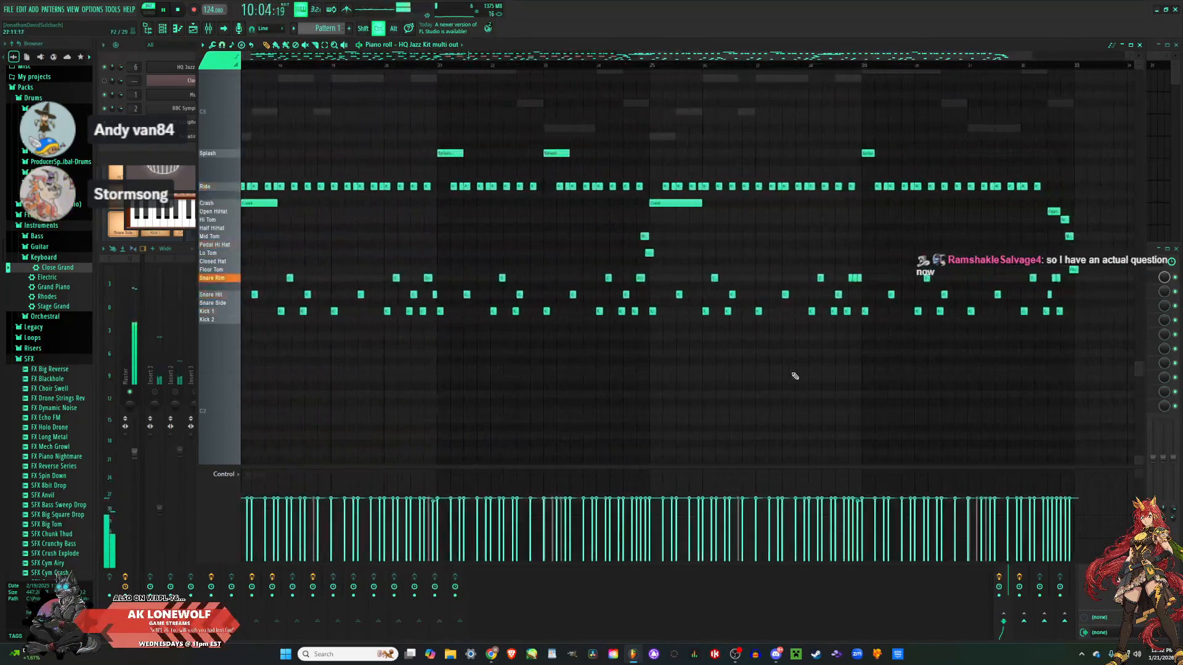
scroll(795, 375, down, 2)
scroll(872, 356, up, 6)
key(ctrl+b)
scroll(855, 365, down, 5)
scroll(832, 370, down, 2)
scroll(278, 226, up, 5)
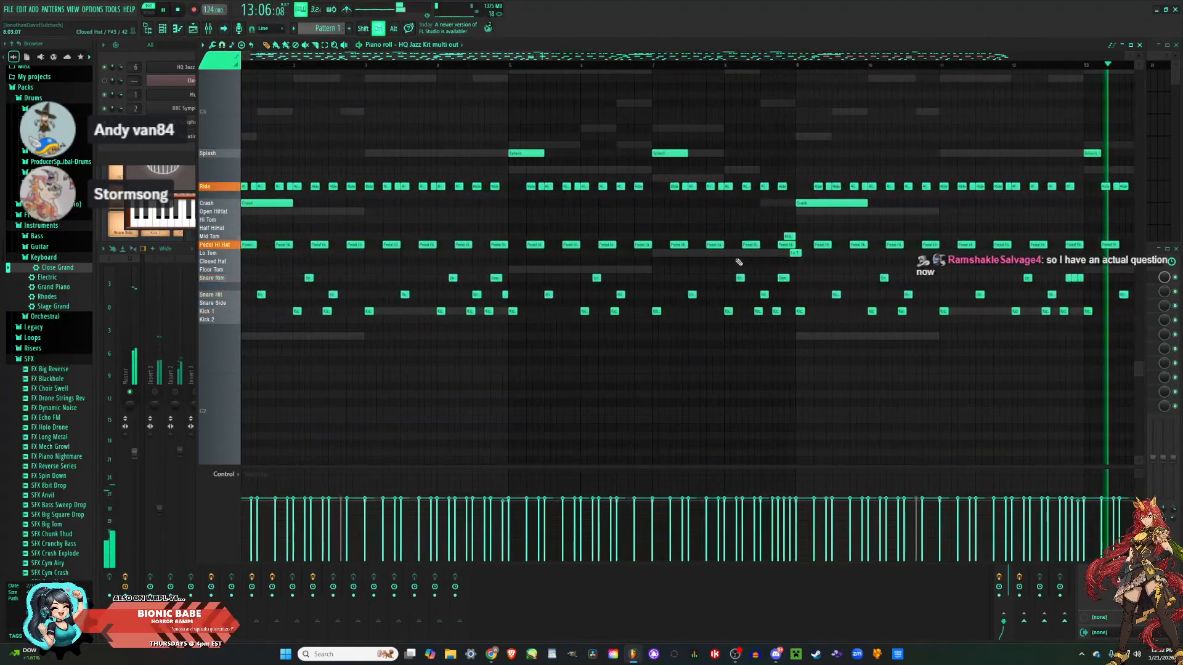
Delete the pedal hi-hats of bars 1 to 8 and place one-beat pedal hi-hats on beat 3 of bars 1 and 2.
drag(783, 263, 191, 226)
key(Delete)
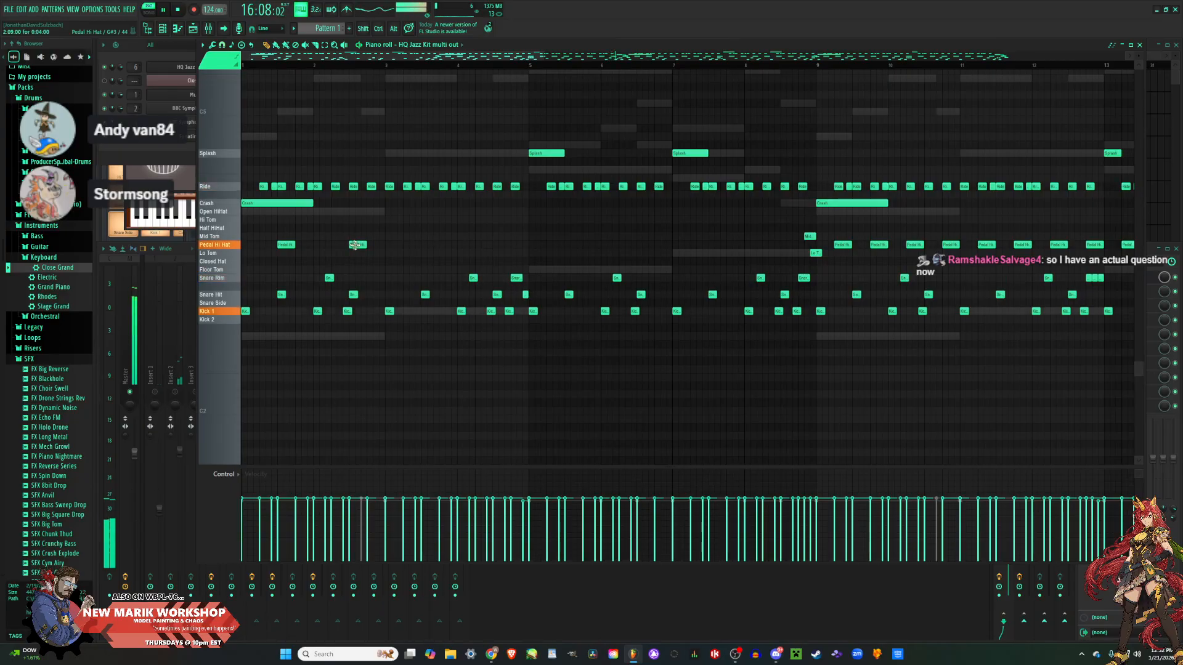
scroll(349, 245, up, 3)
key(space)
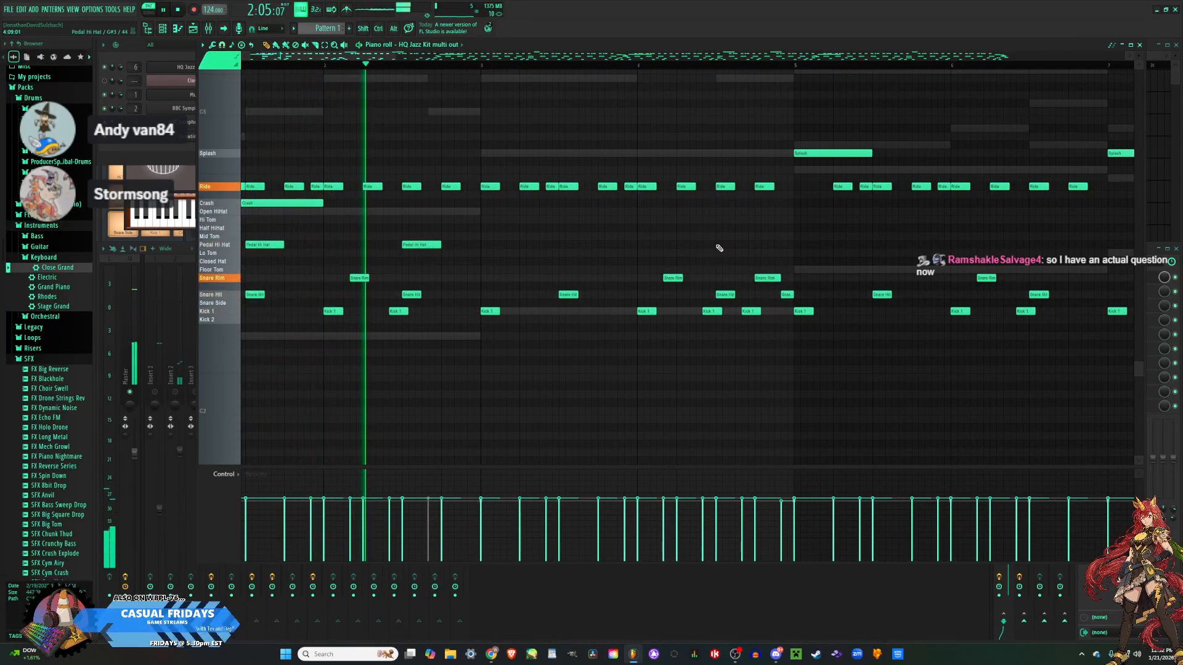
Add a one-beat pedal hi-hat on beat 3 of each bar from 3 to 8.
click(563, 245)
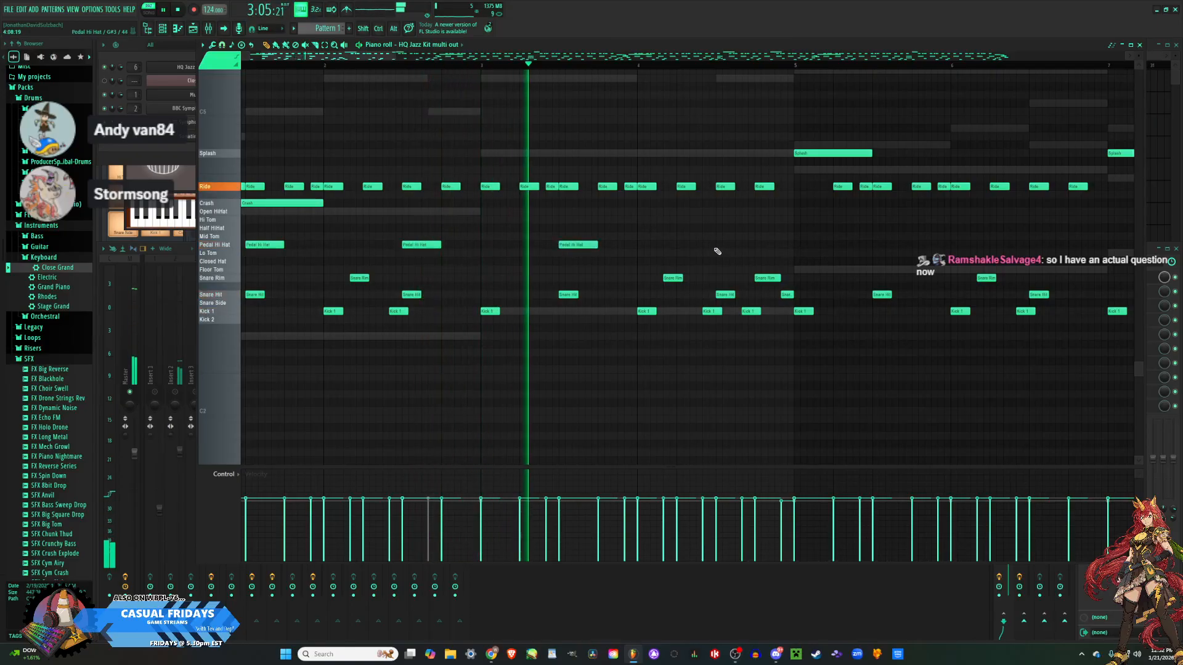
click(715, 244)
click(875, 245)
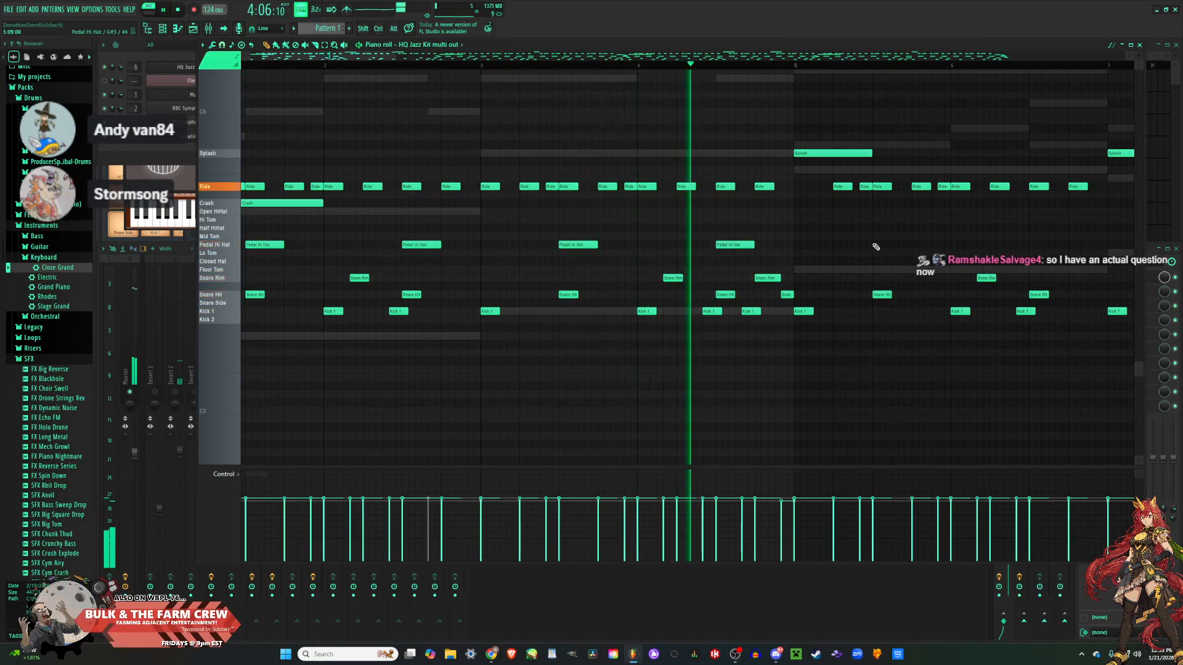
click(1036, 245)
scroll(728, 256, down, 4)
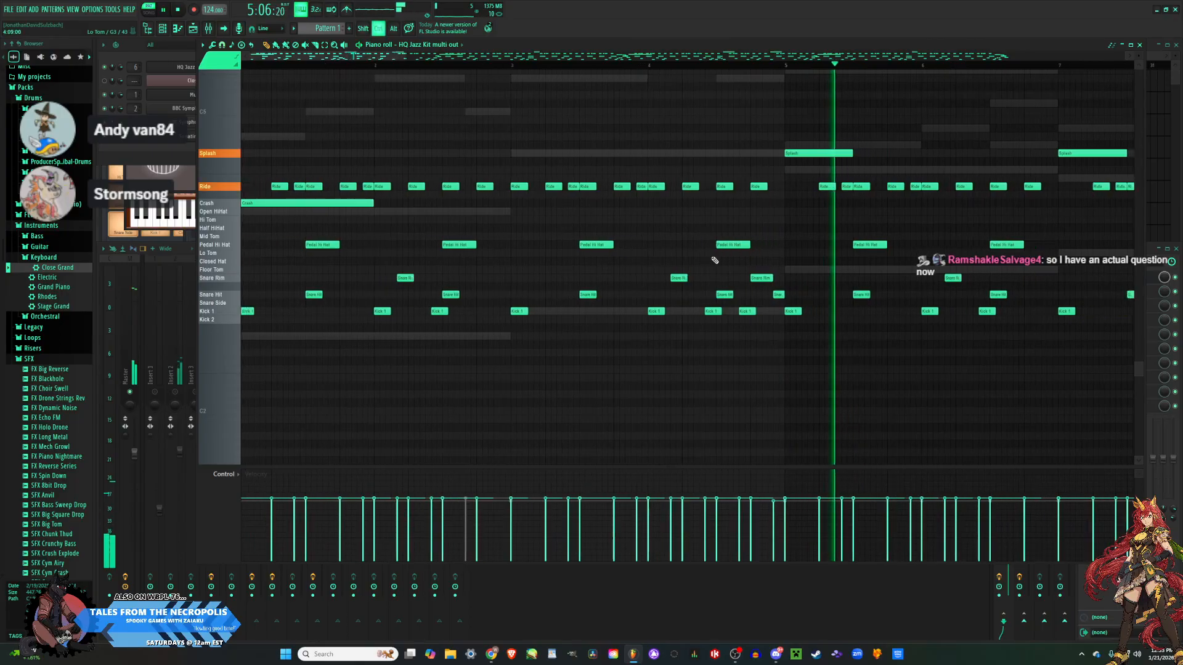
scroll(811, 273, up, 3)
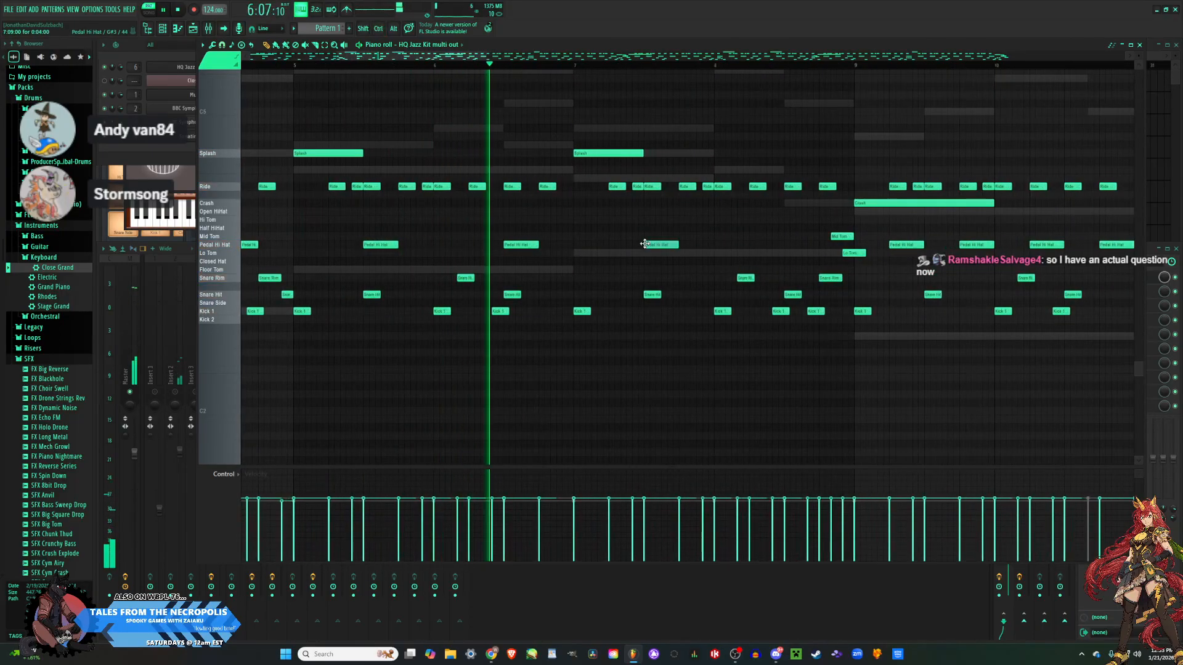
click(784, 244)
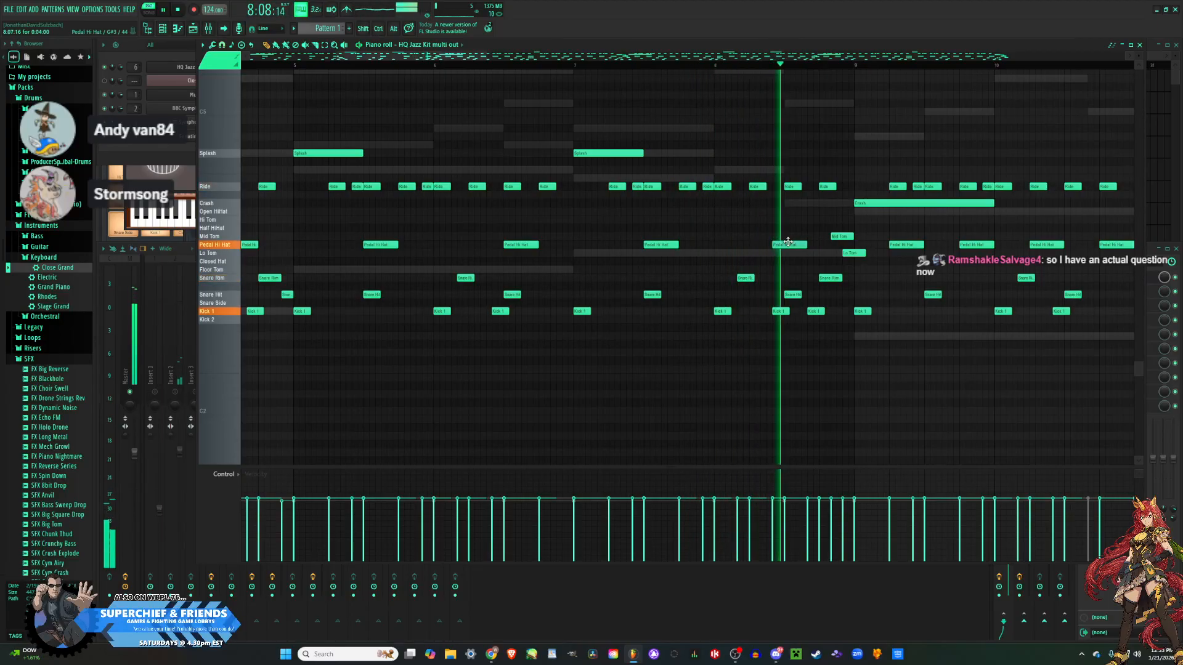
scroll(653, 357, down, 3)
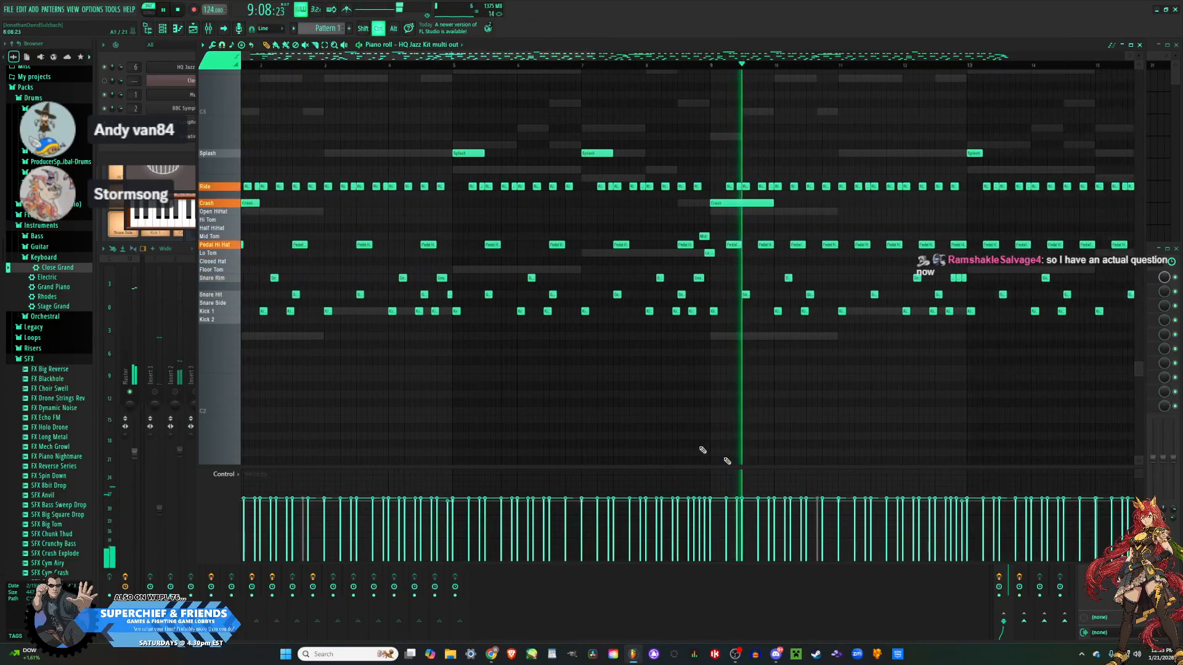
In the mixer, lower the Insert 8 fader slightly and load Fruity Send in its first effect slot.
key(F9)
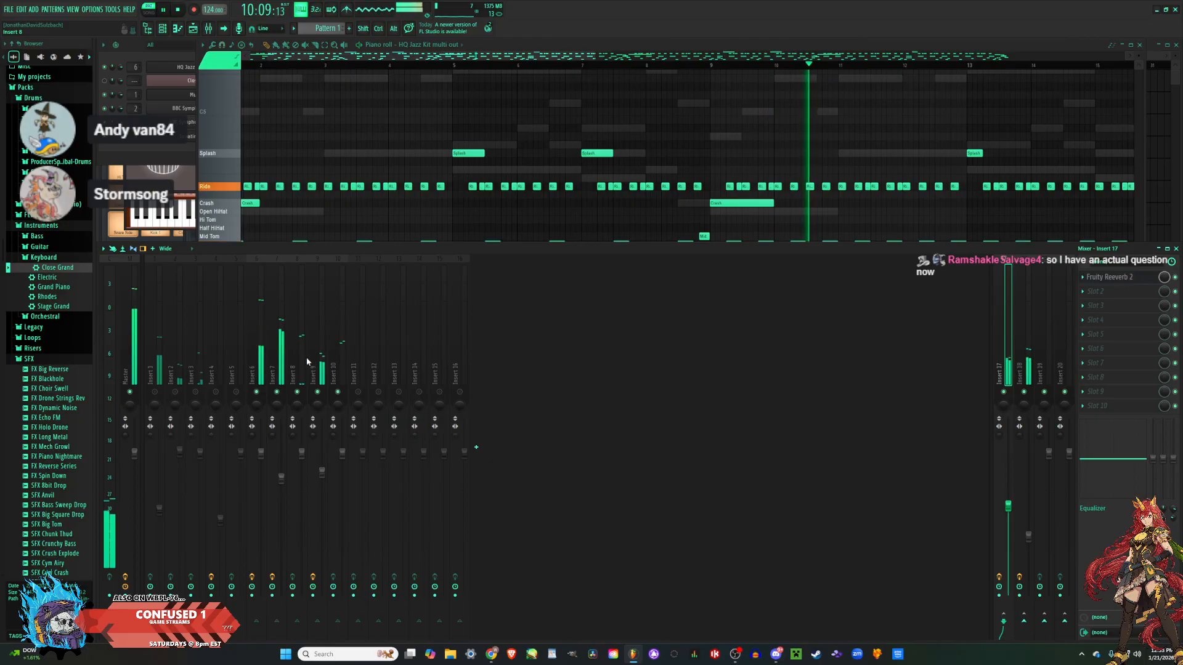
key(space)
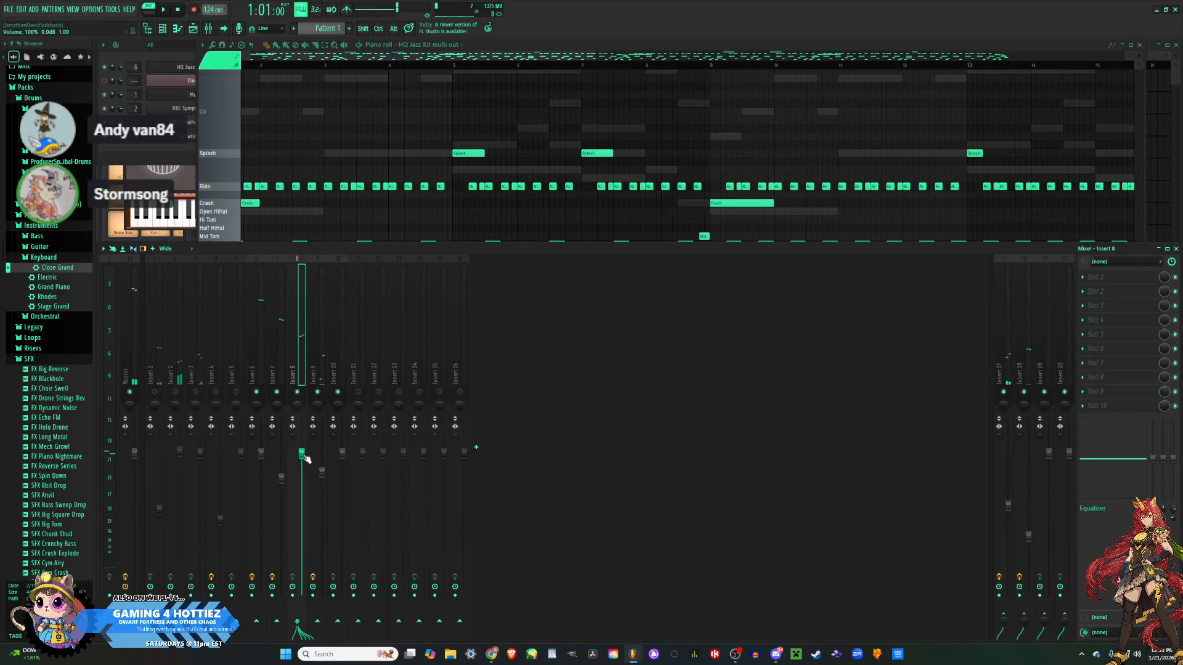
click(1118, 281)
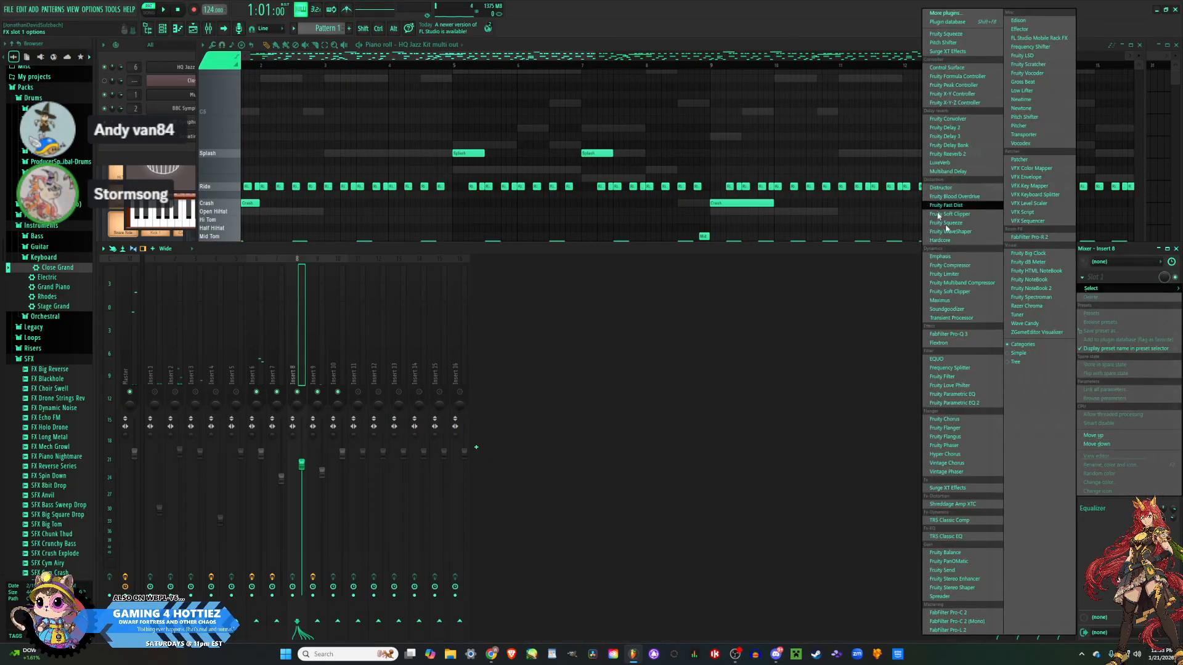
click(964, 573)
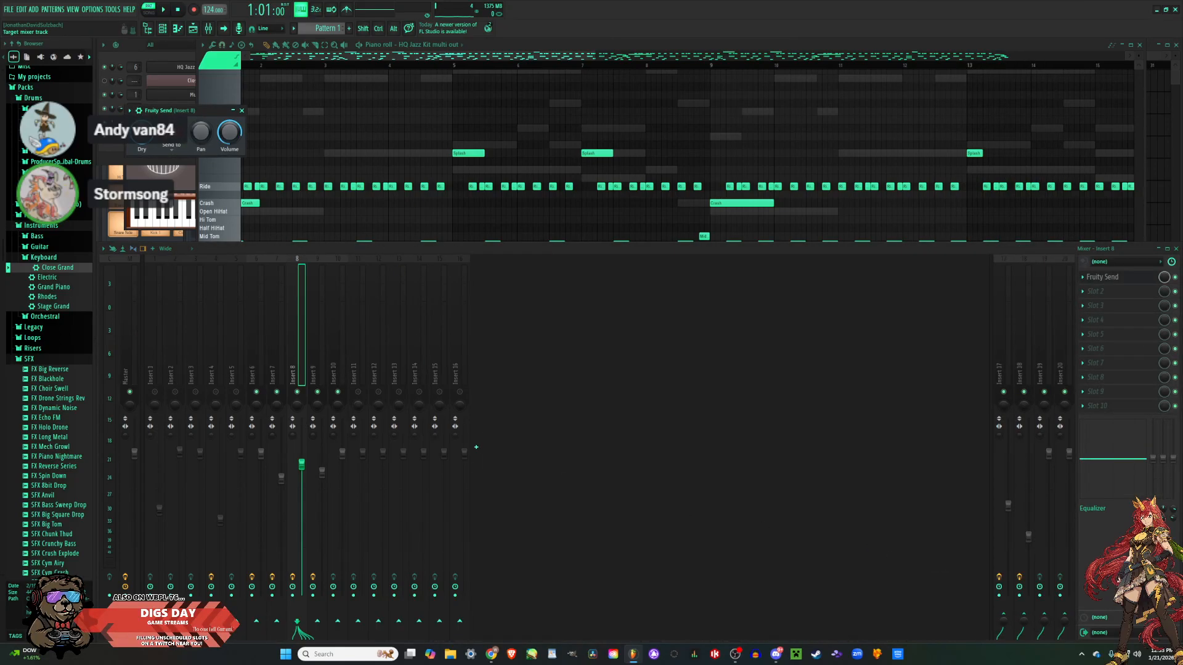
Play the pattern and pan mixer track Insert 9 slightly to the right.
key(space)
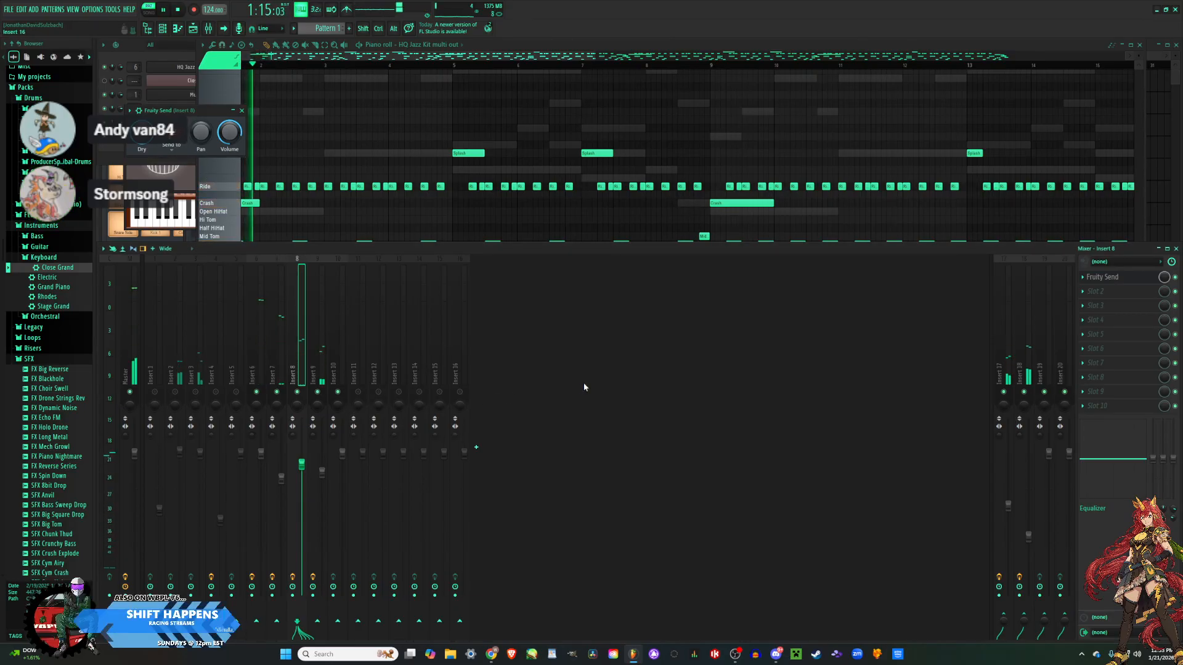
click(322, 376)
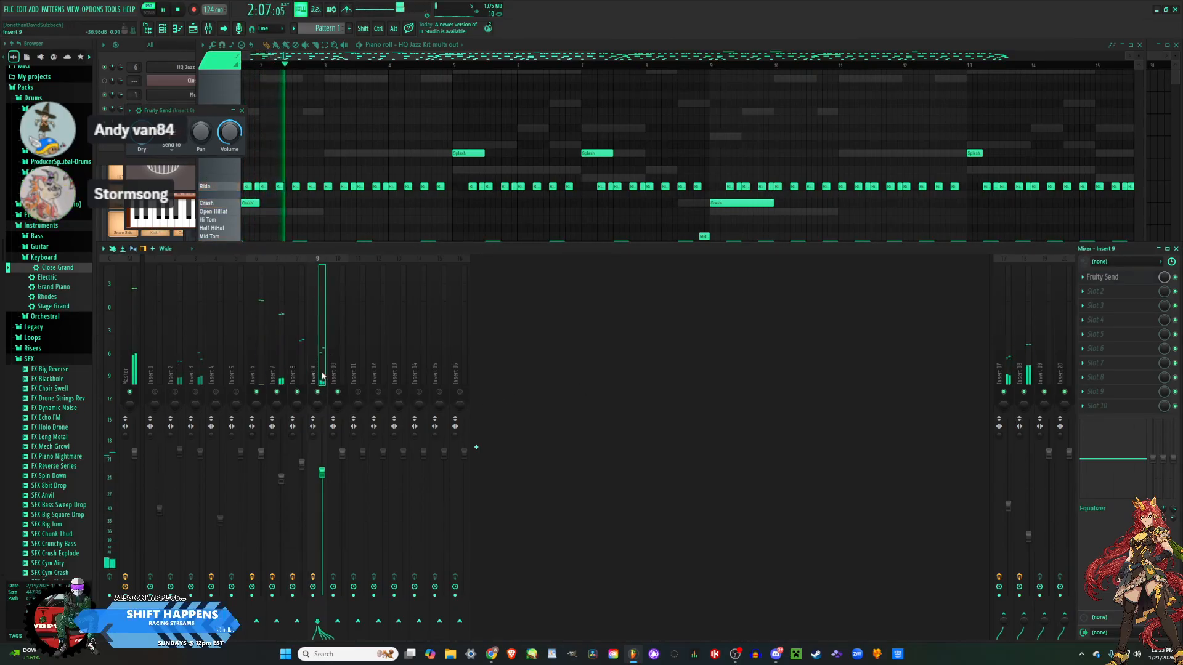
right_click(318, 404)
click(339, 543)
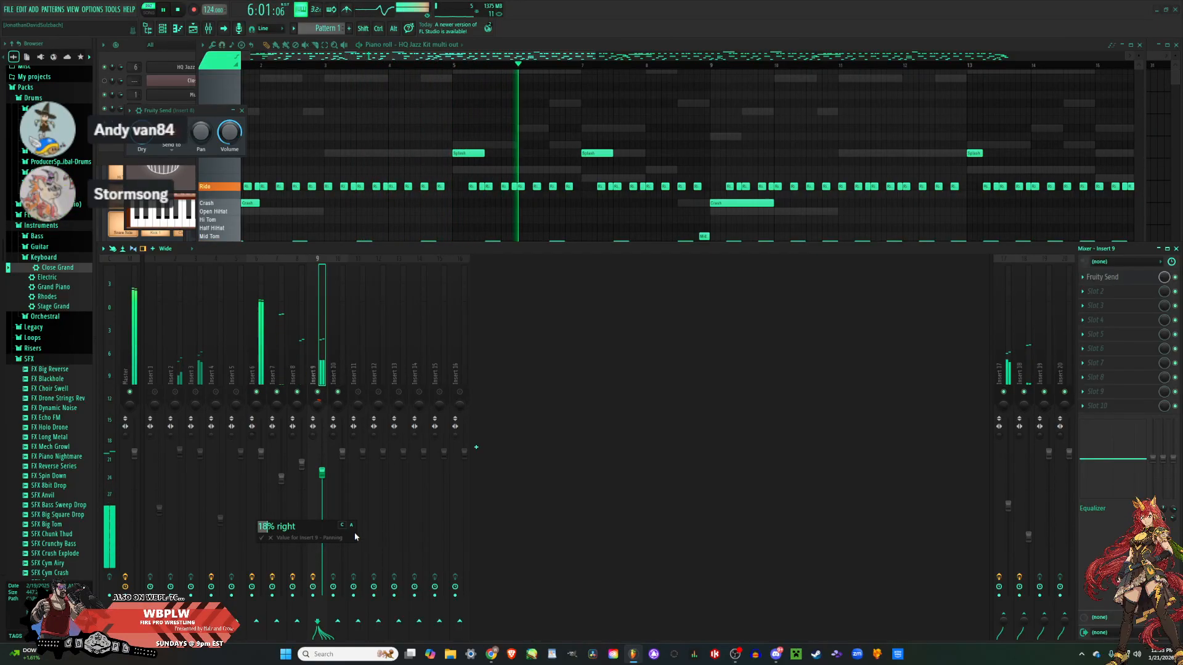
text(1)
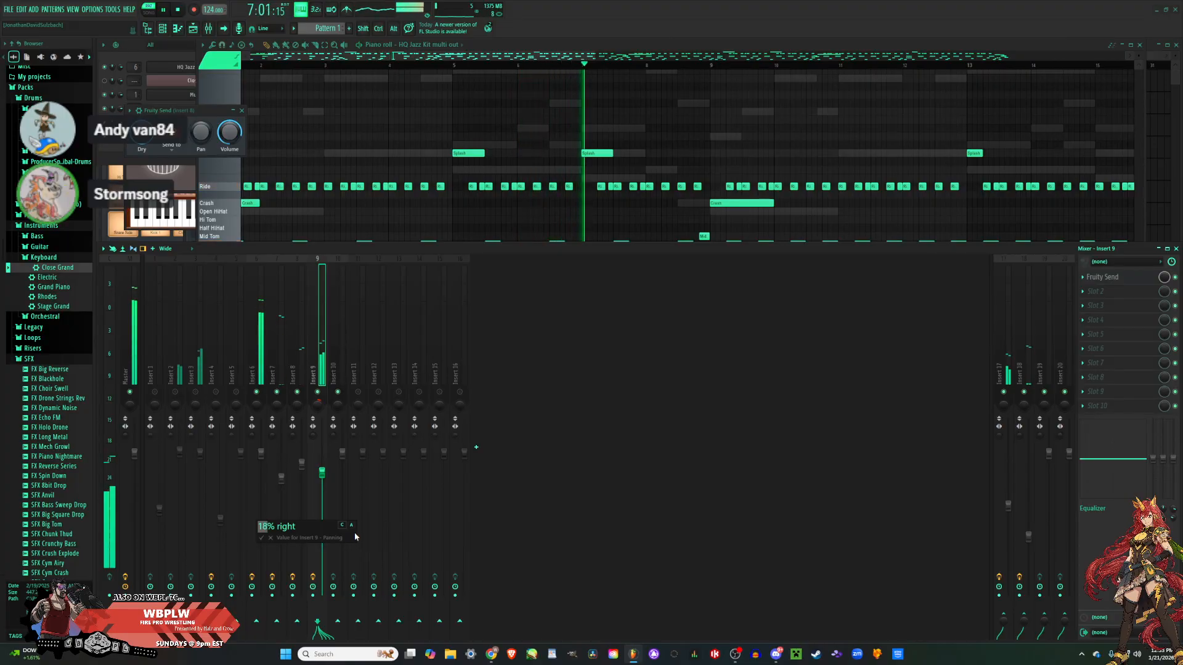
key(Return)
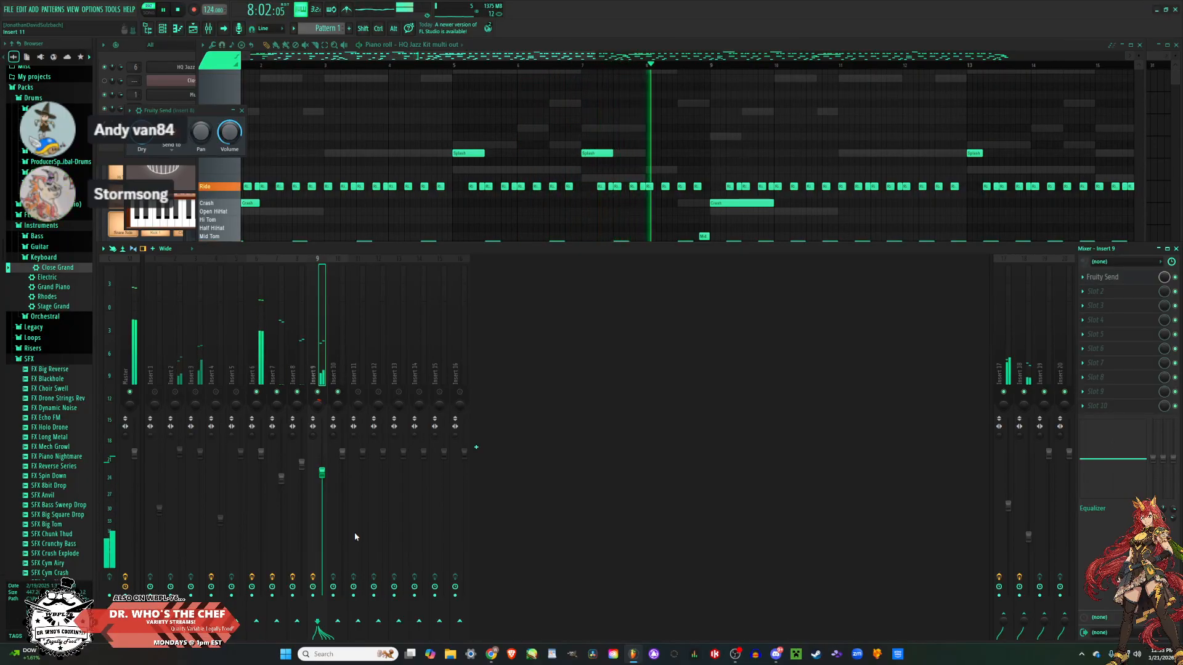
Pan mixer track Insert 8 about 15% to the left.
drag(297, 406, 297, 416)
right_click(297, 406)
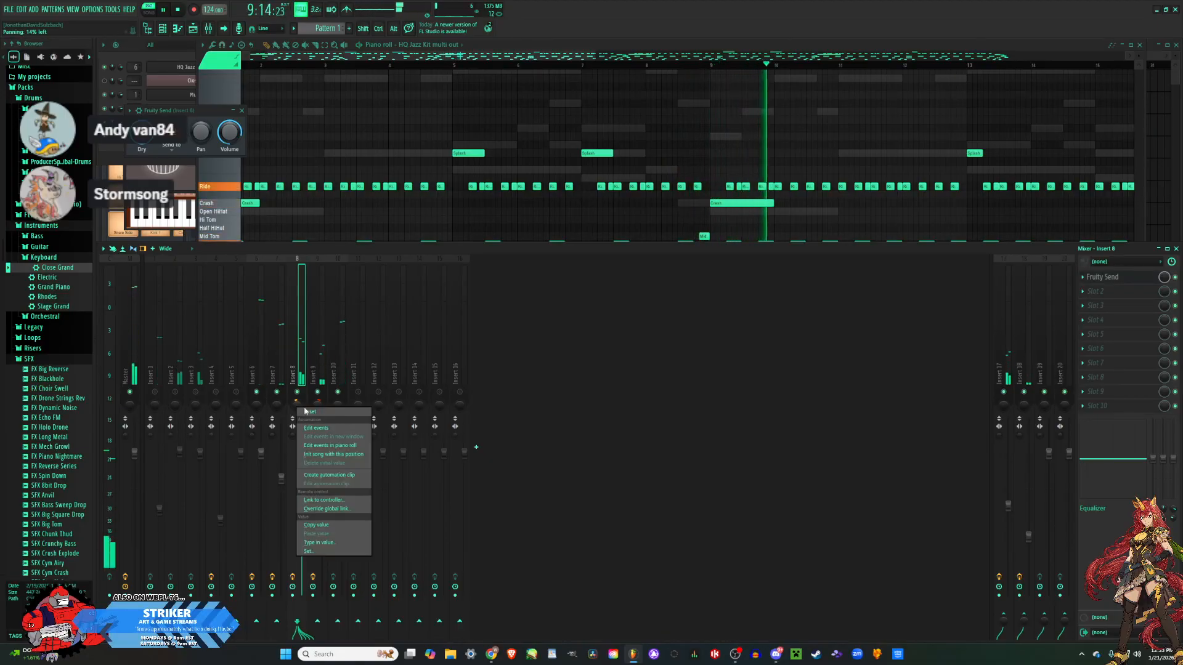
click(323, 538)
key(Left)
key(Left)
key(Left)
key(Left)
key(Left)
key(Left)
key(Left)
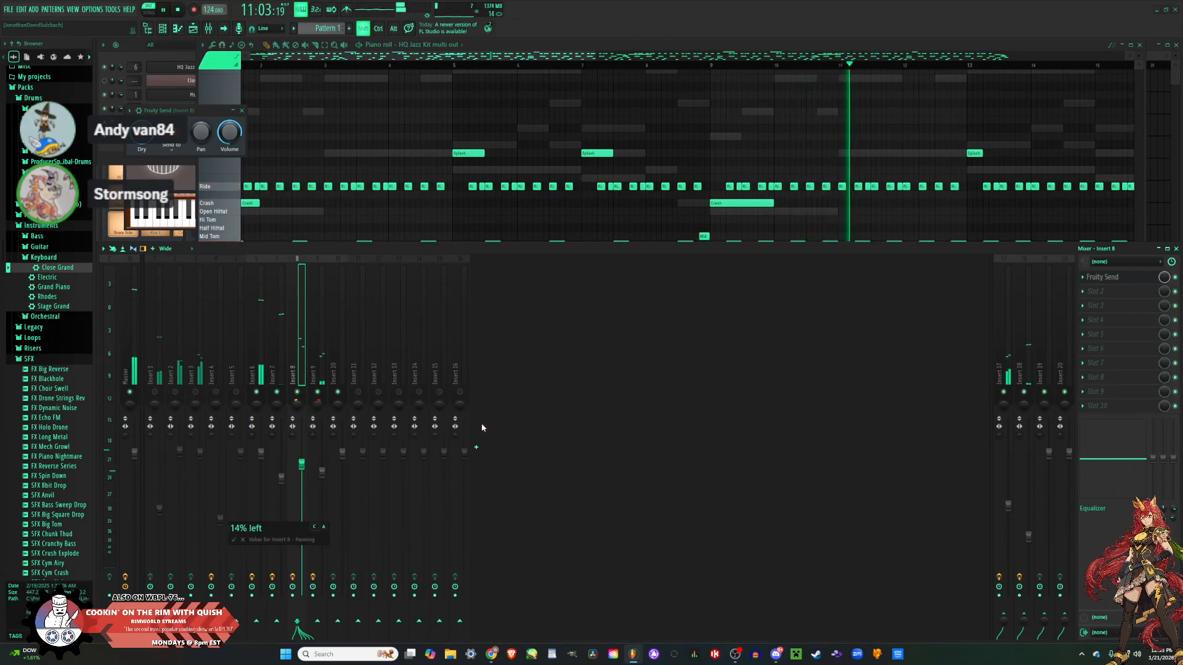
key(Delete)
text(5)
key(Return)
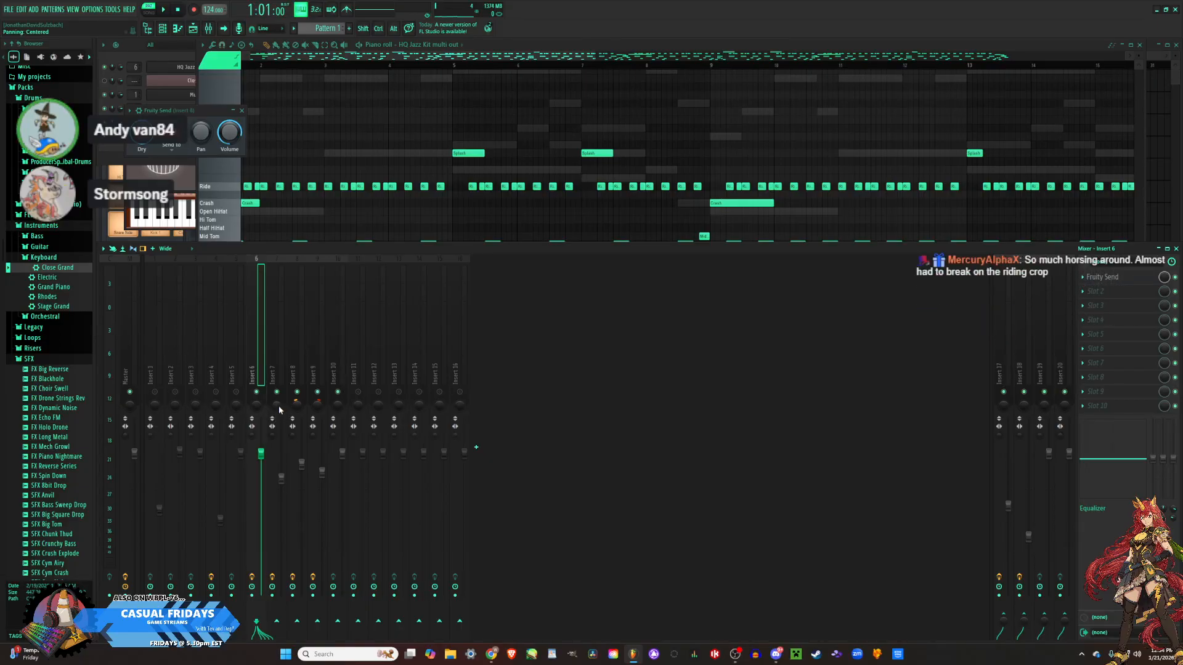
Pan mixer track Insert 7 slightly to the left.
click(276, 412)
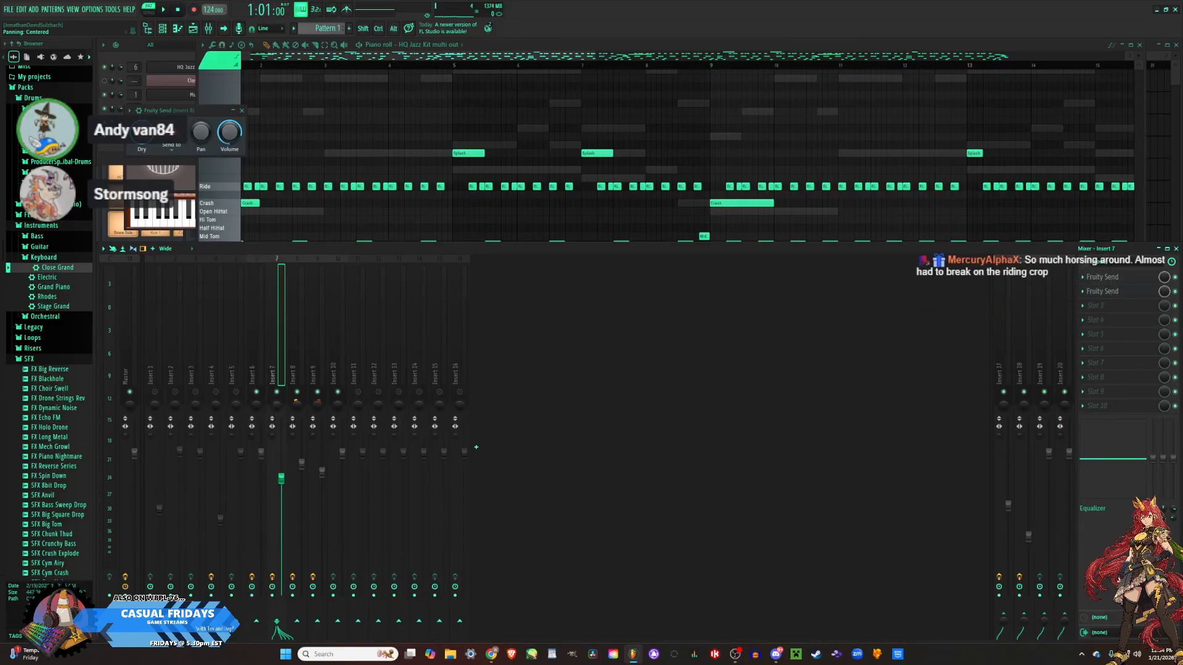
right_click(276, 411)
click(312, 544)
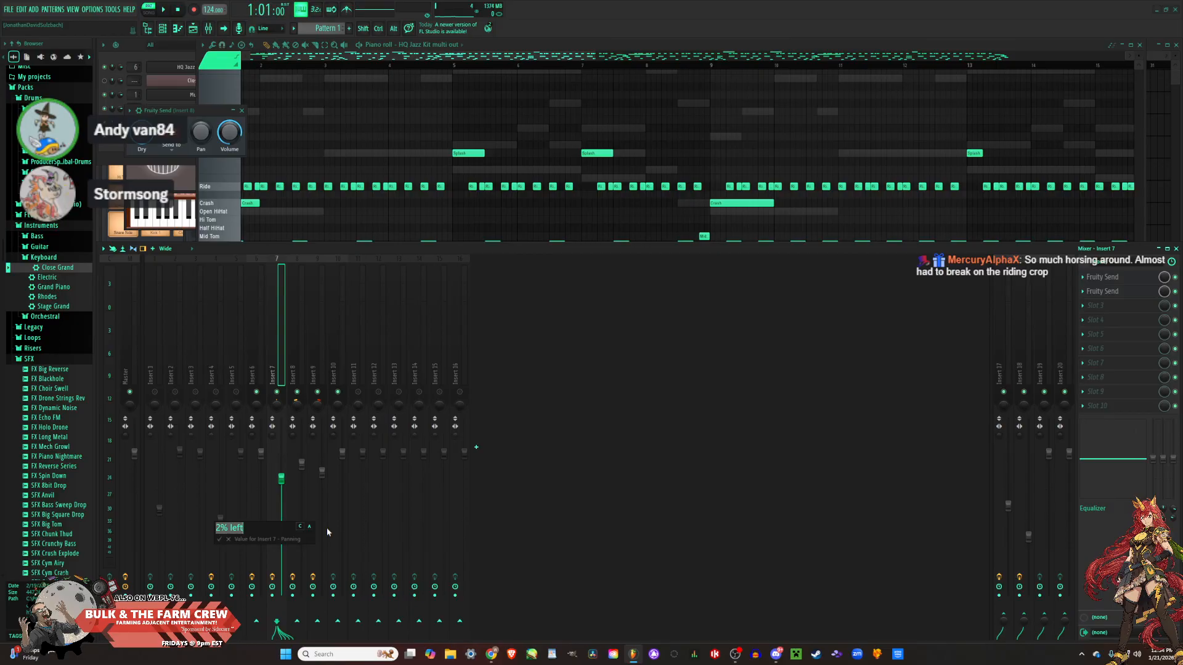
key(Left)
key(Return)
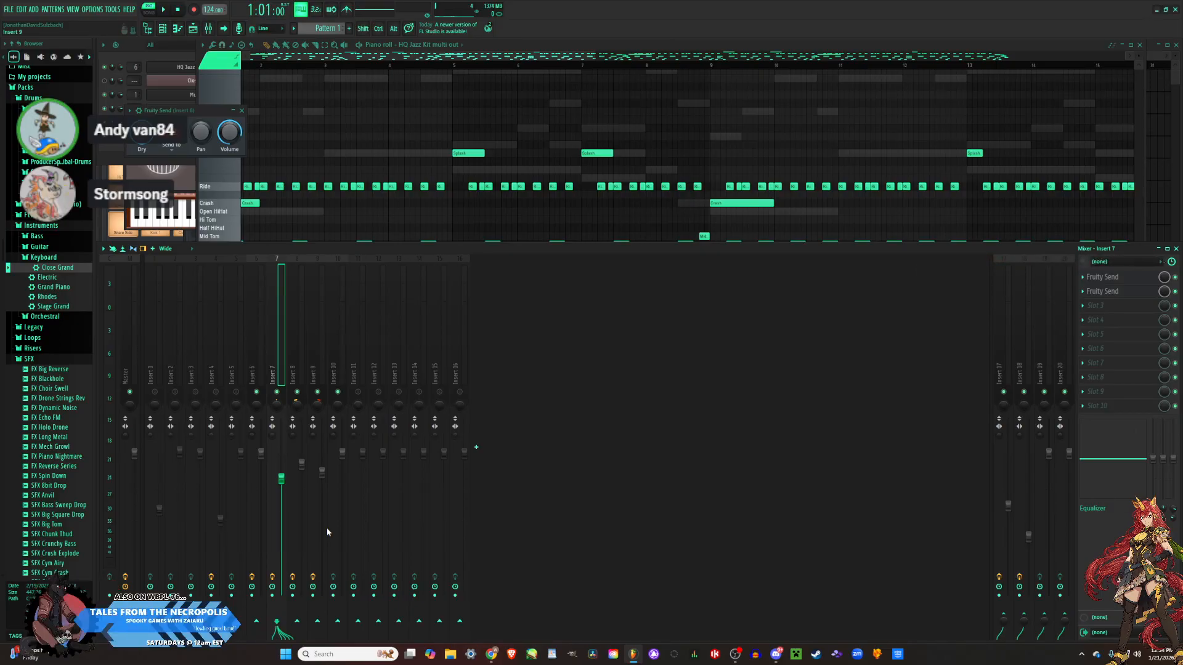
Pan mixer track Insert 10 to 5% right.
click(339, 404)
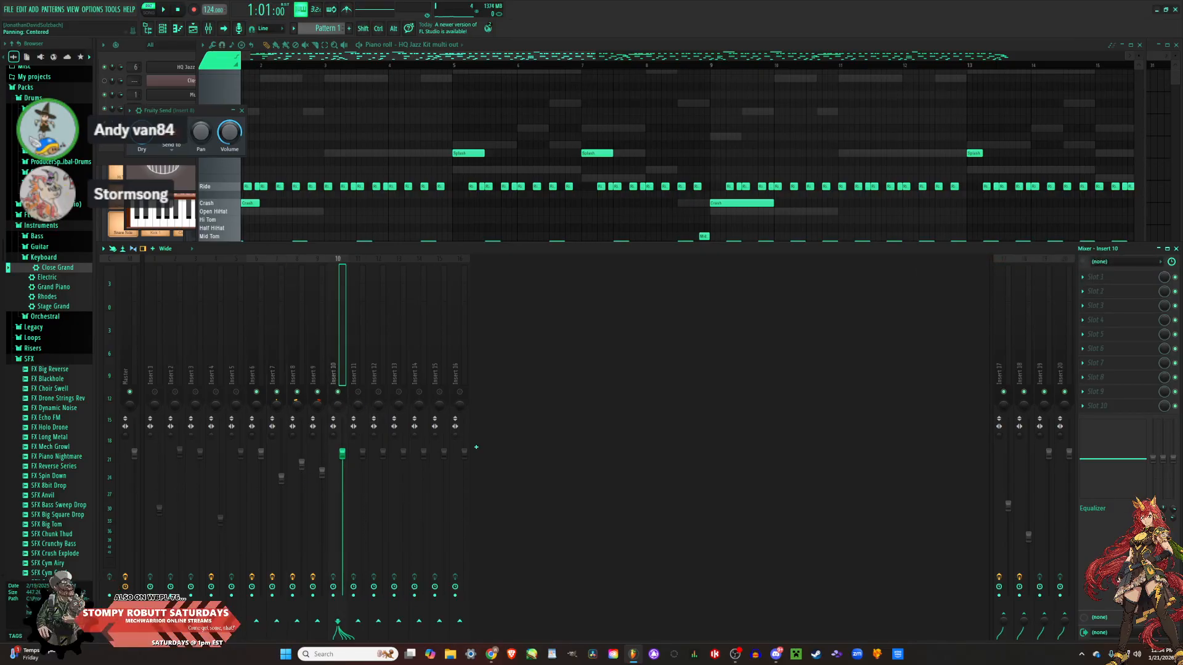
right_click(338, 405)
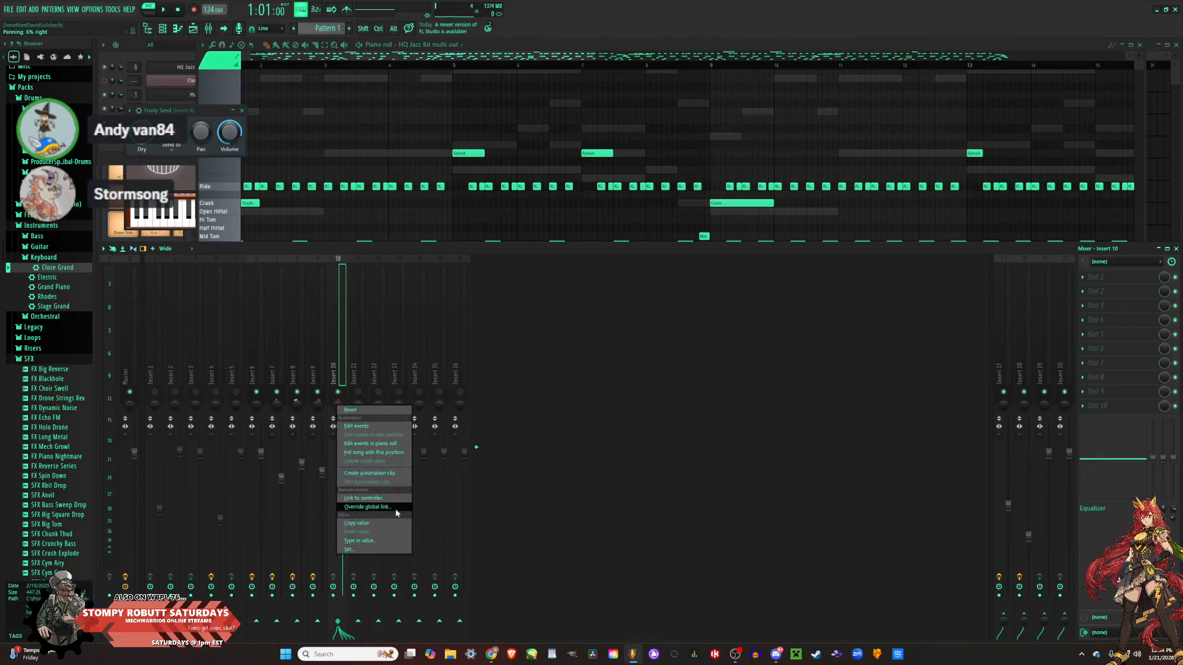
click(383, 546)
key(Left)
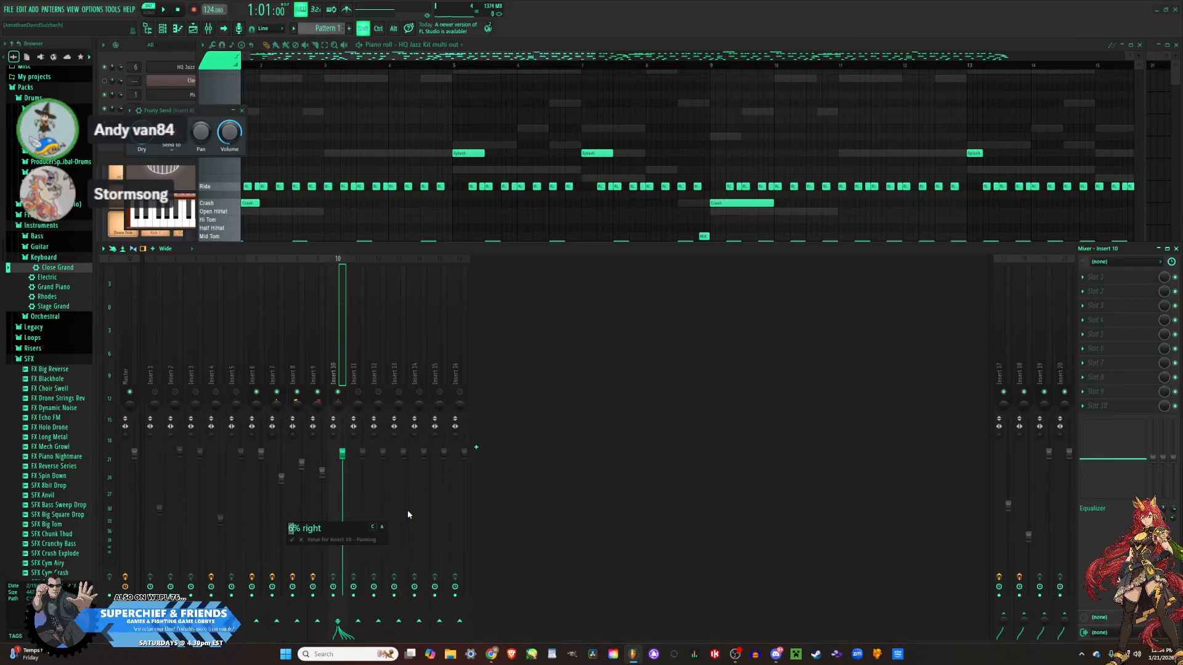
text(5)
key(Return)
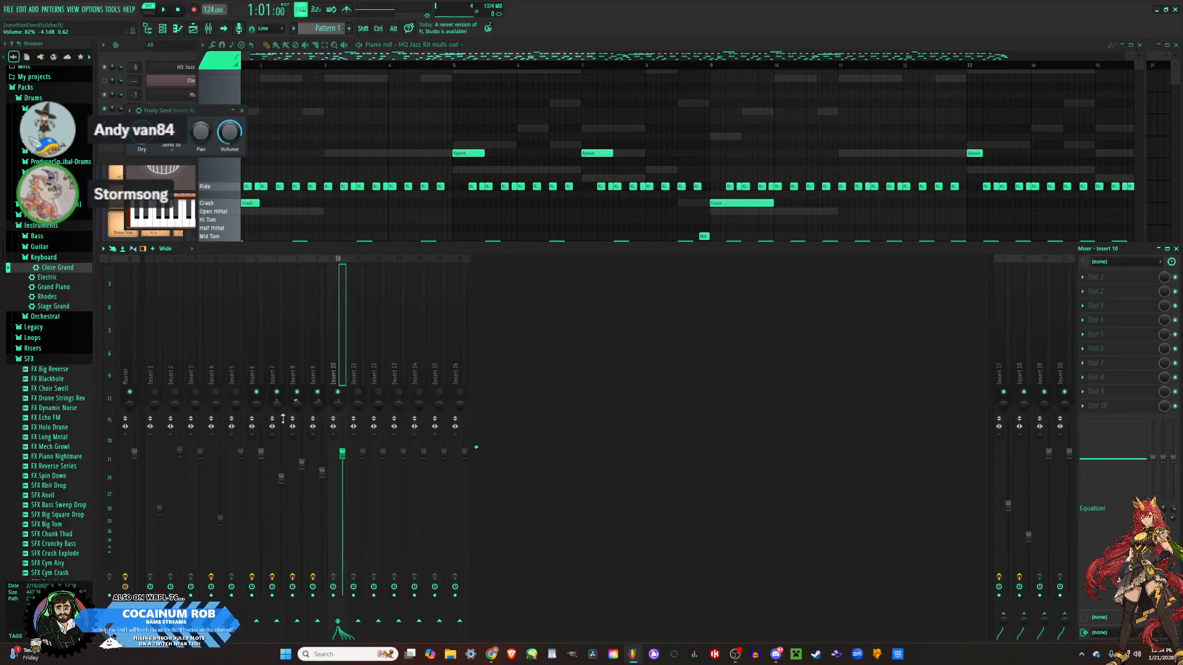
Load Fruity Send in Insert 10's first effect slot, route it to send 2, and start playback.
click(257, 355)
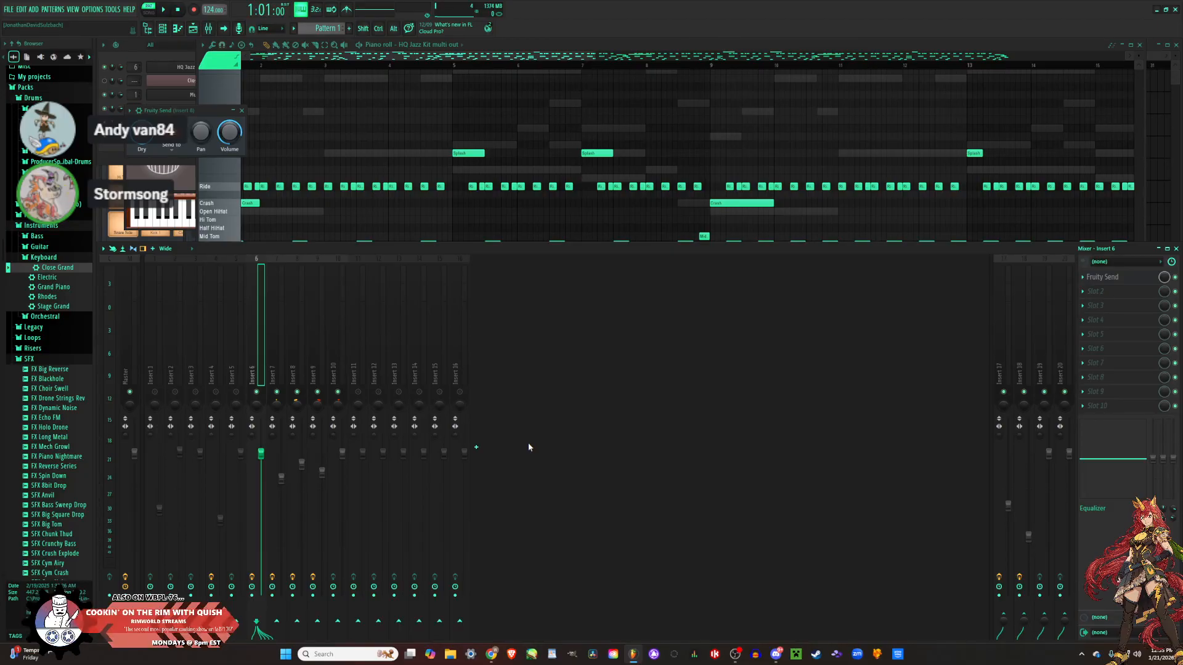
click(272, 354)
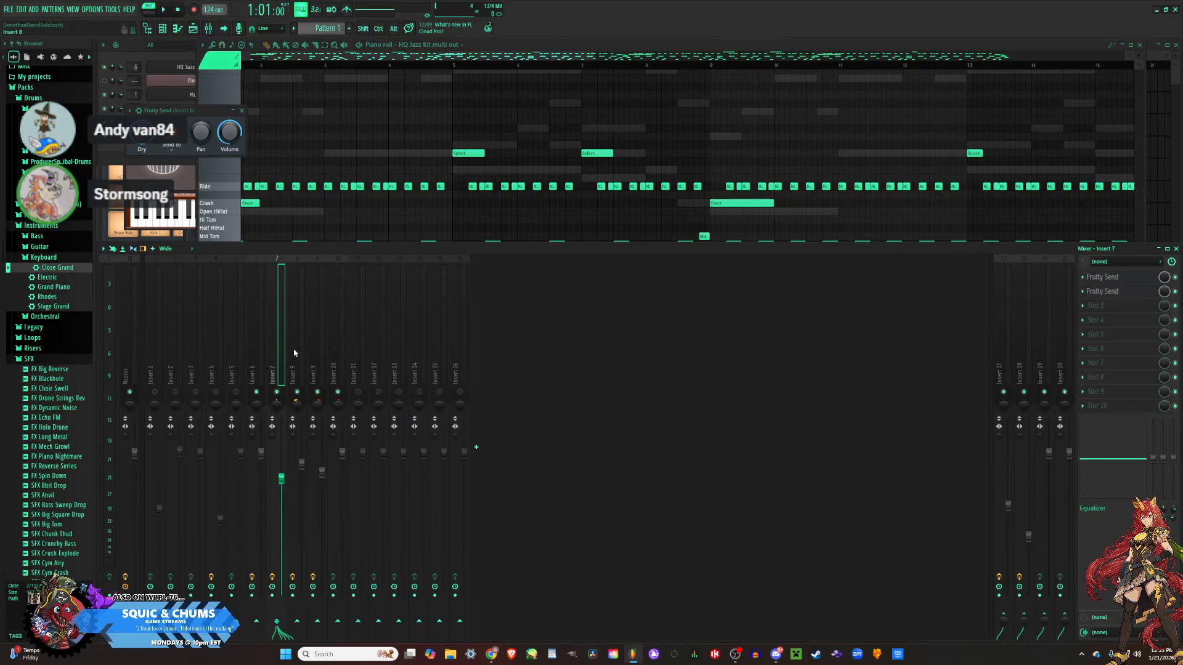
click(336, 350)
click(1103, 280)
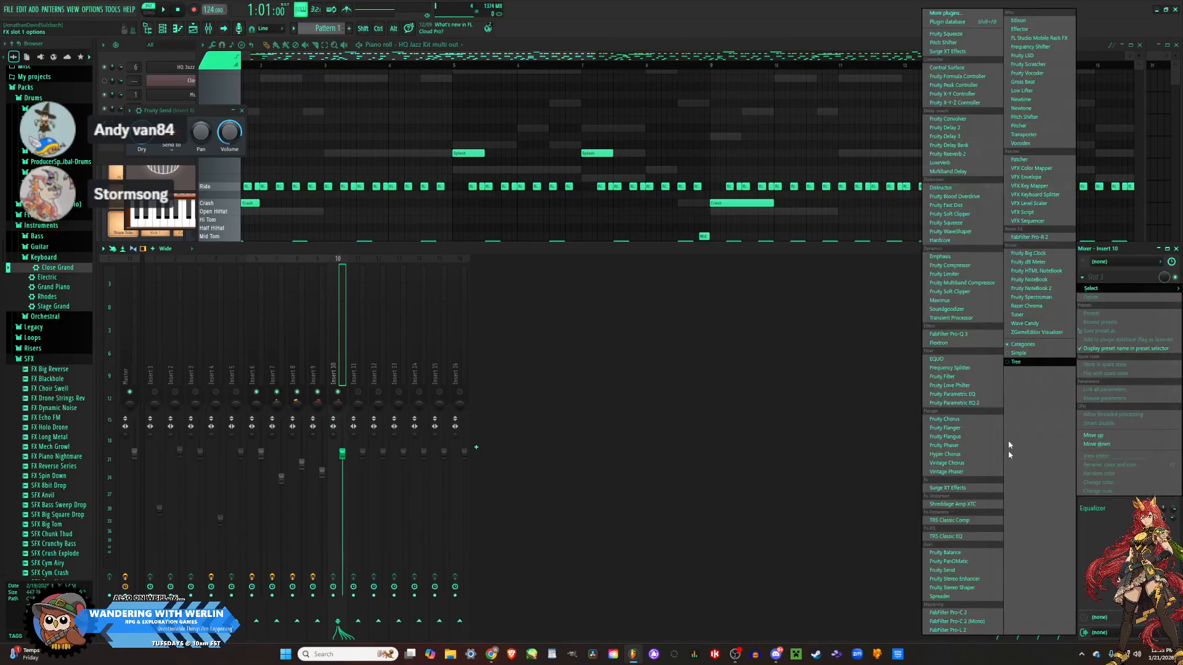
click(965, 570)
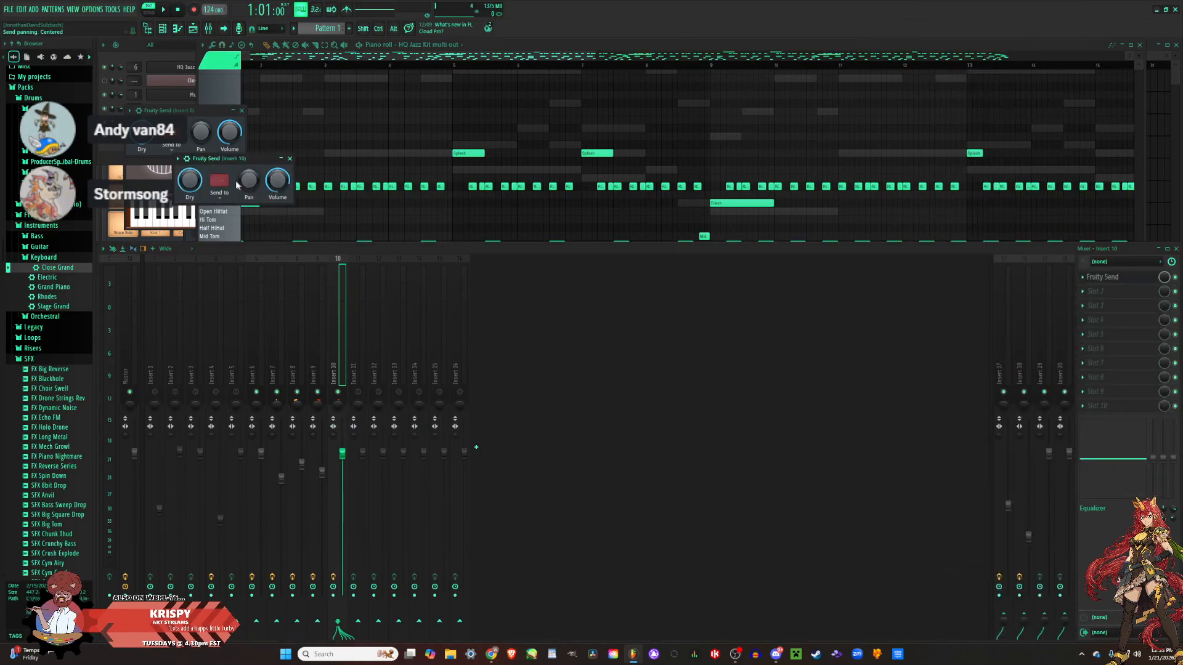
key(space)
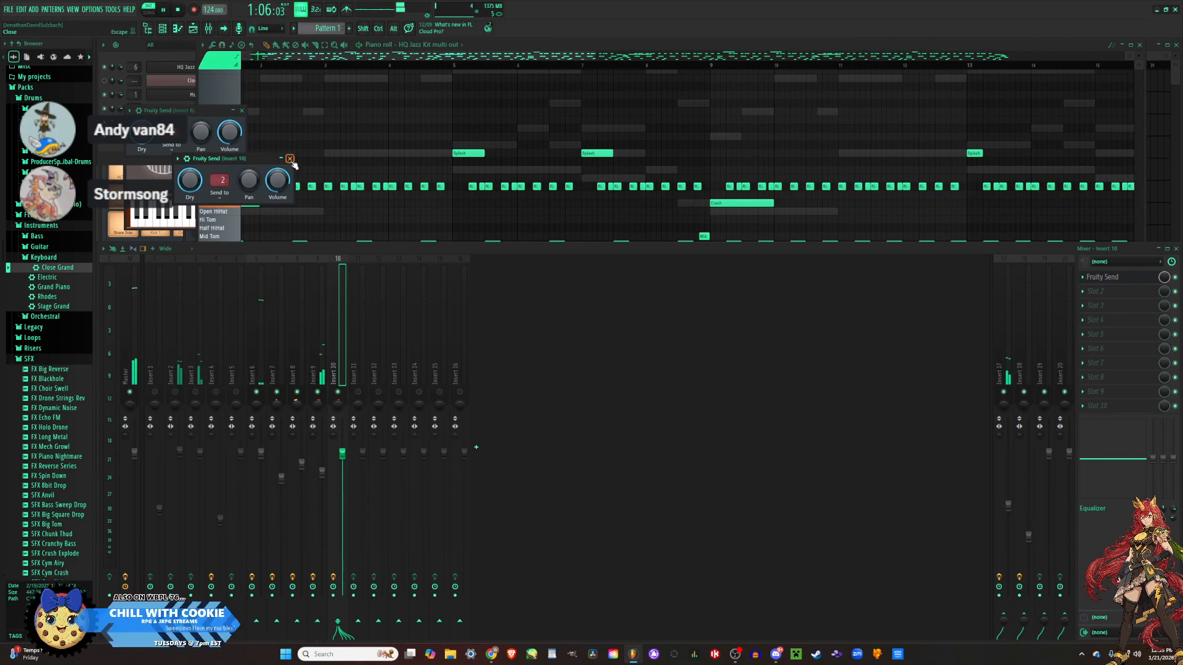
click(290, 159)
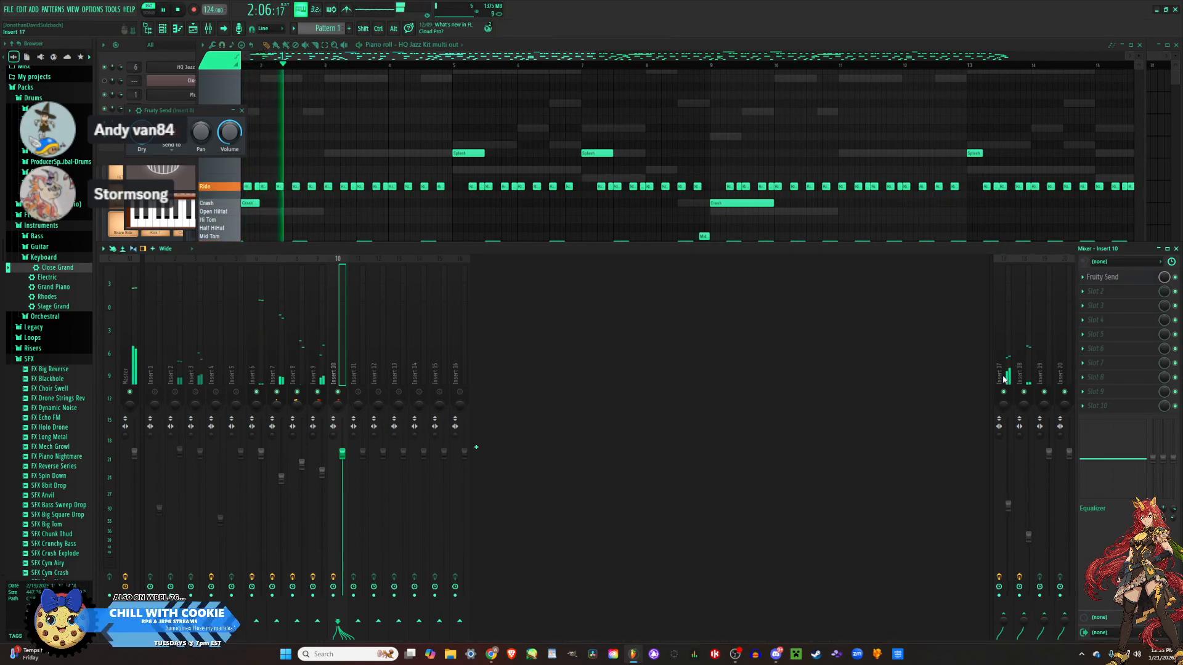
Raise the Insert 17 reverb track's fader slightly and select the Insert 18 delay track.
click(1008, 507)
drag(1013, 516, 1011, 519)
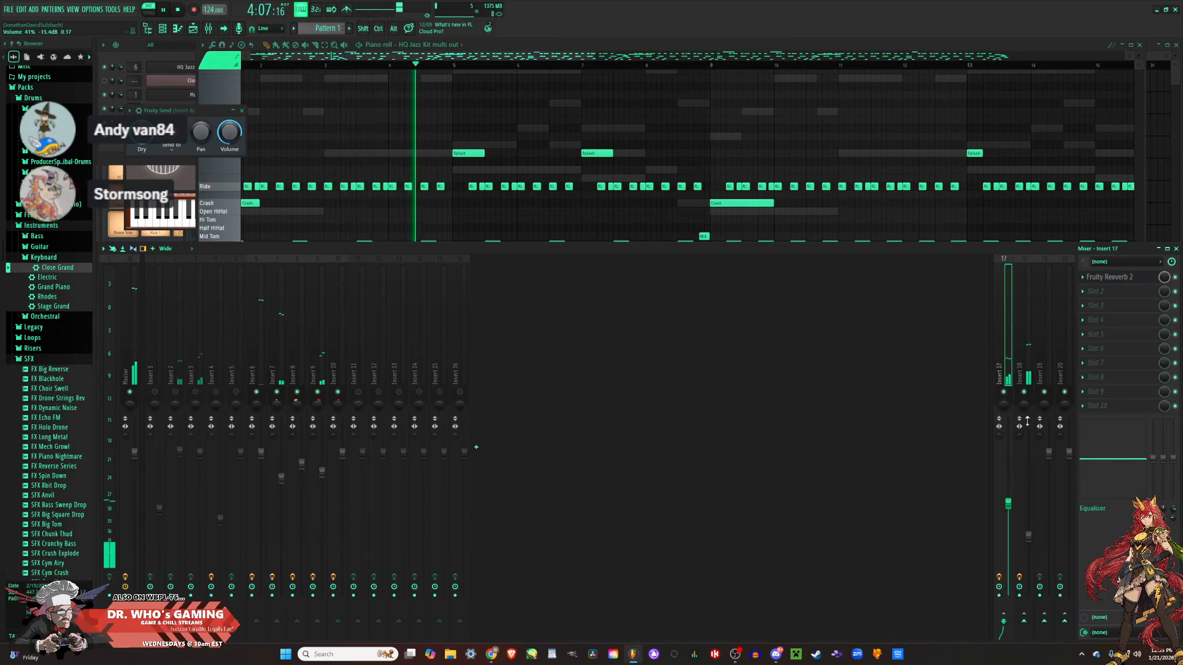
click(1024, 382)
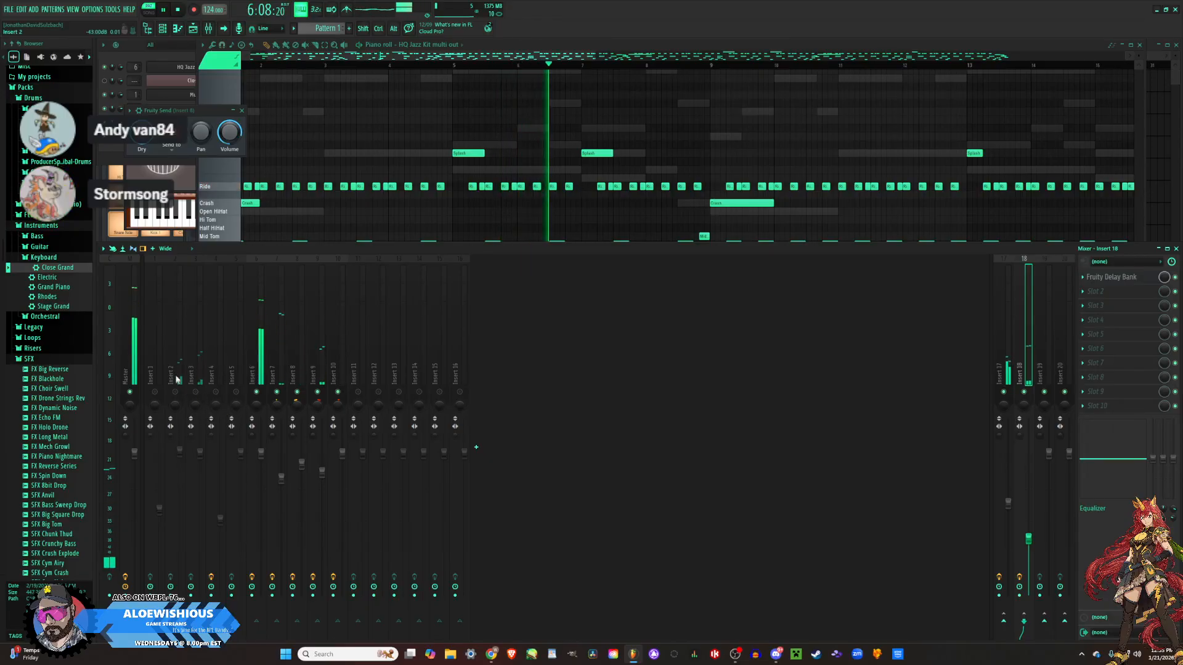
Unmute mixer track Insert 2 and load Fruity Compressor in its first effect slot.
click(143, 49)
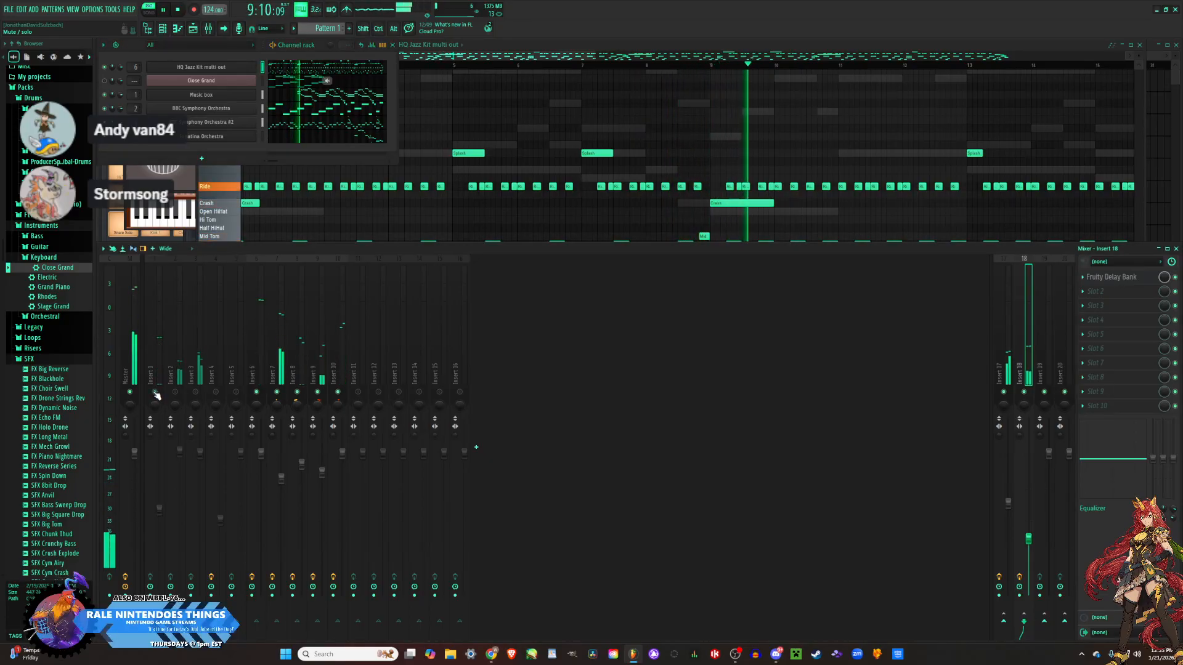
click(174, 395)
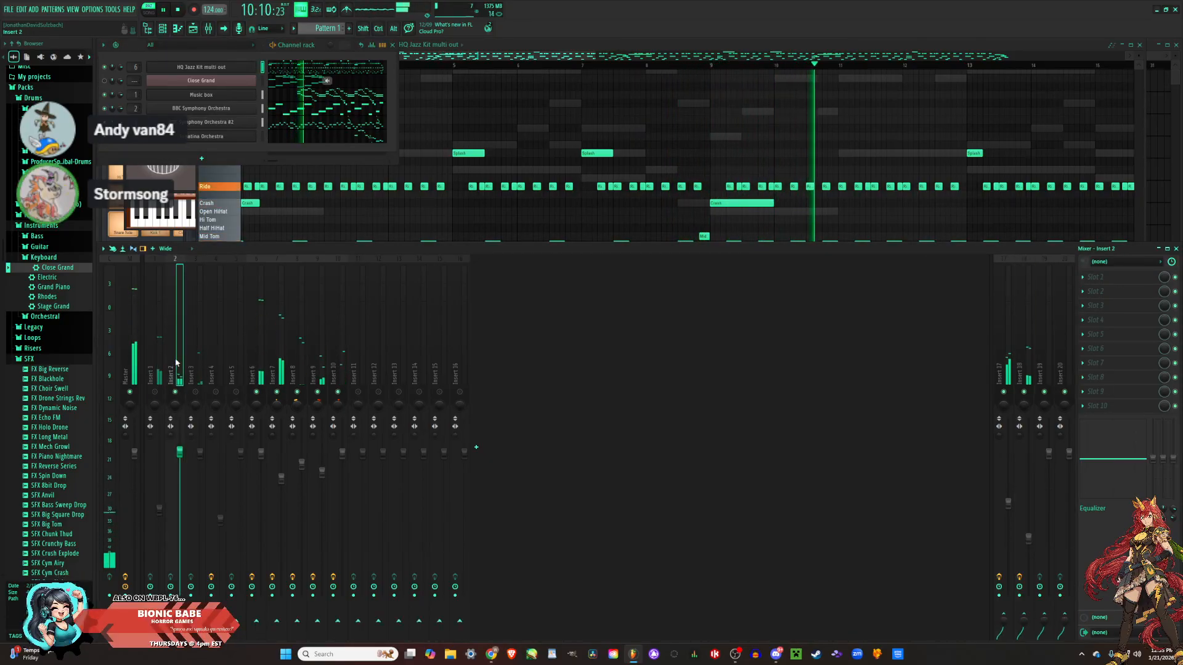
click(1113, 275)
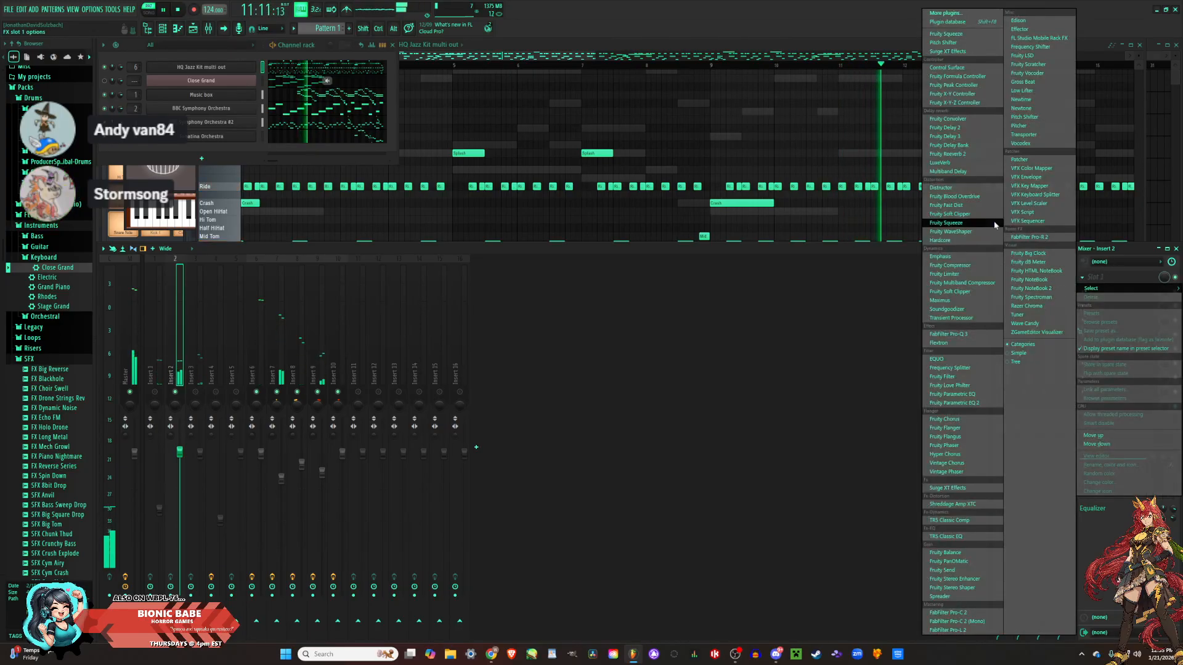
click(972, 265)
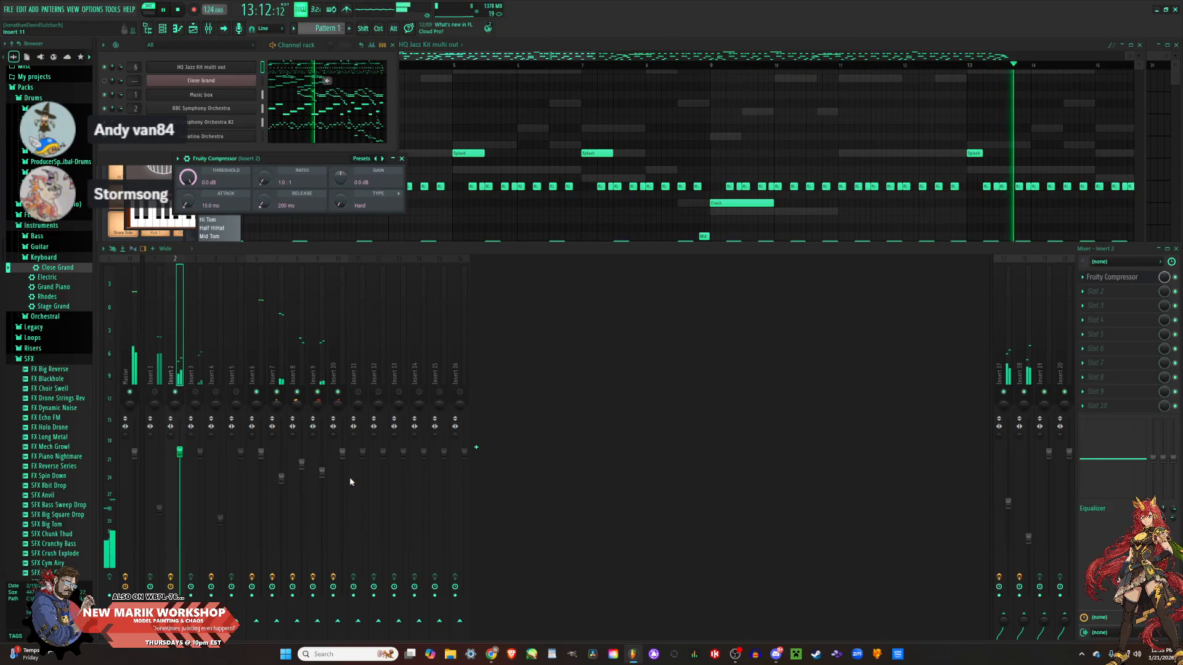
Lower the faders of Inserts 6 to 10, setting Insert 7 to 65% and Inserts 8 and 9 to 78%.
click(262, 454)
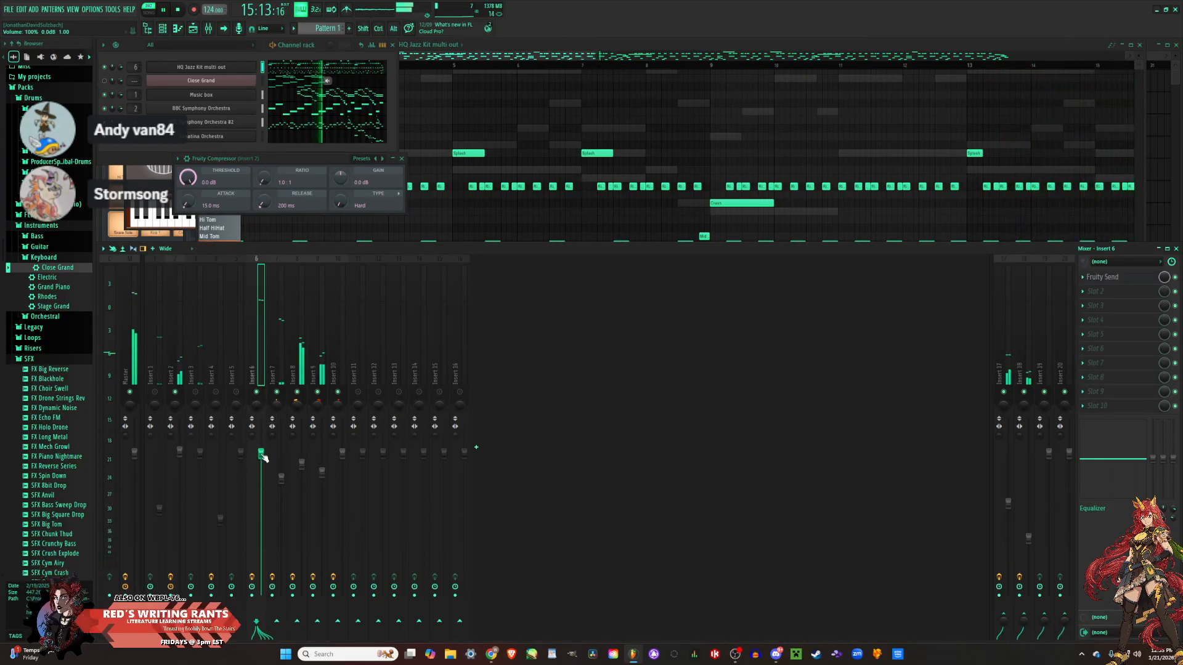
drag(261, 454, 262, 461)
scroll(258, 457, down, 3)
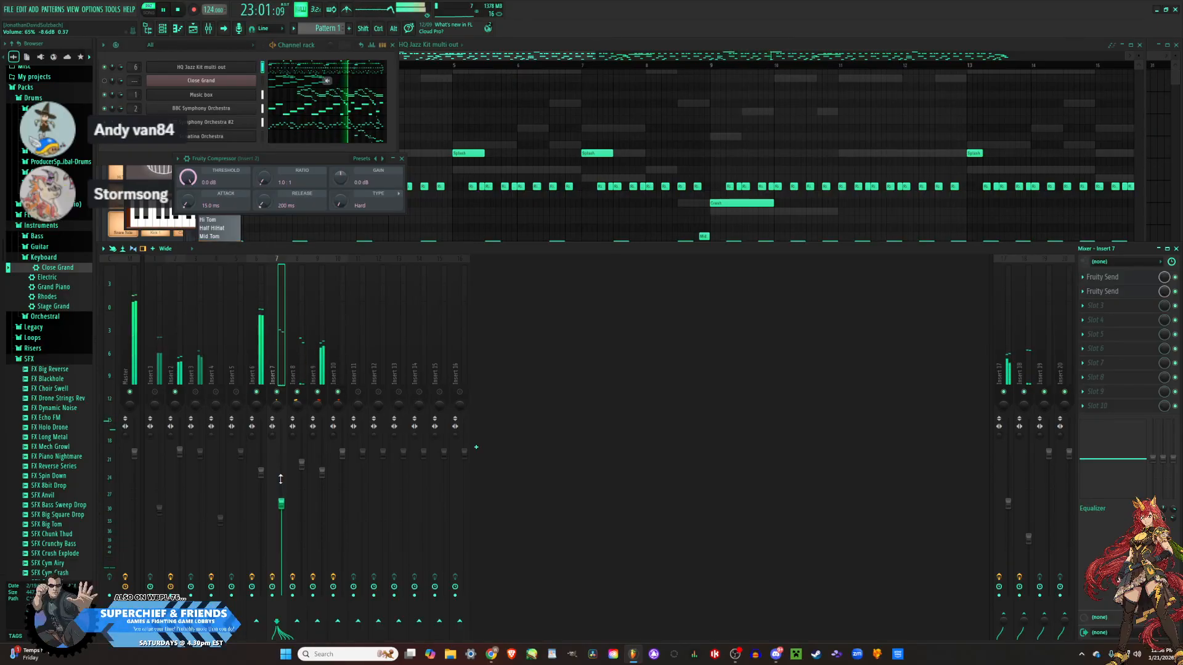
click(302, 467)
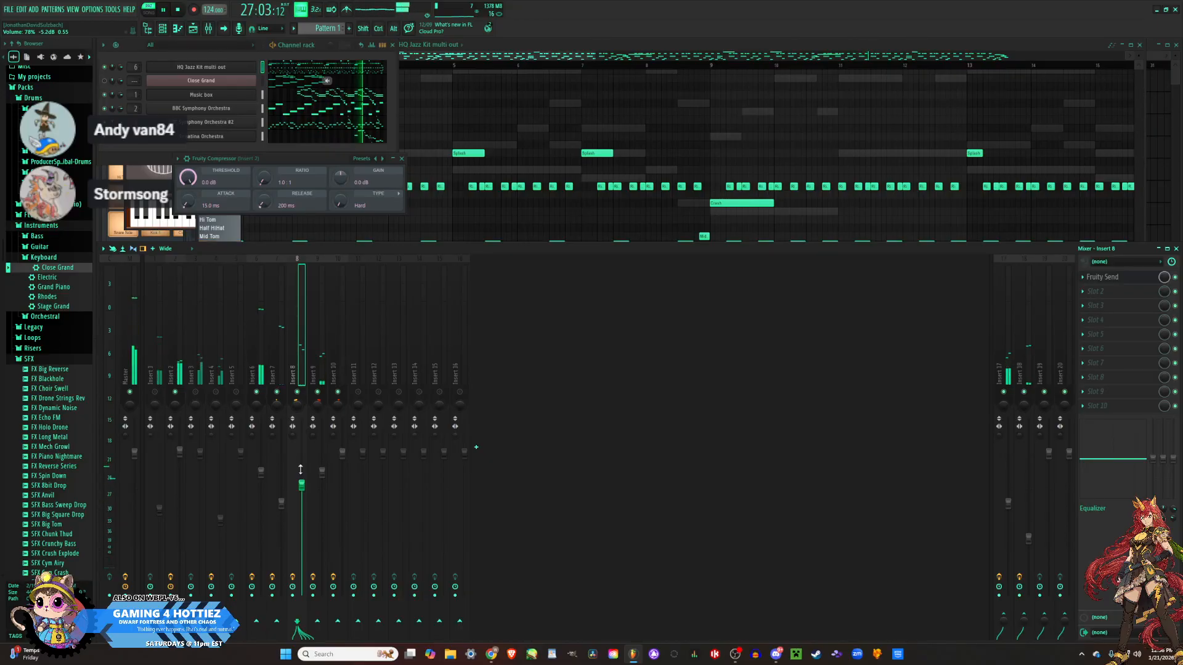
click(322, 473)
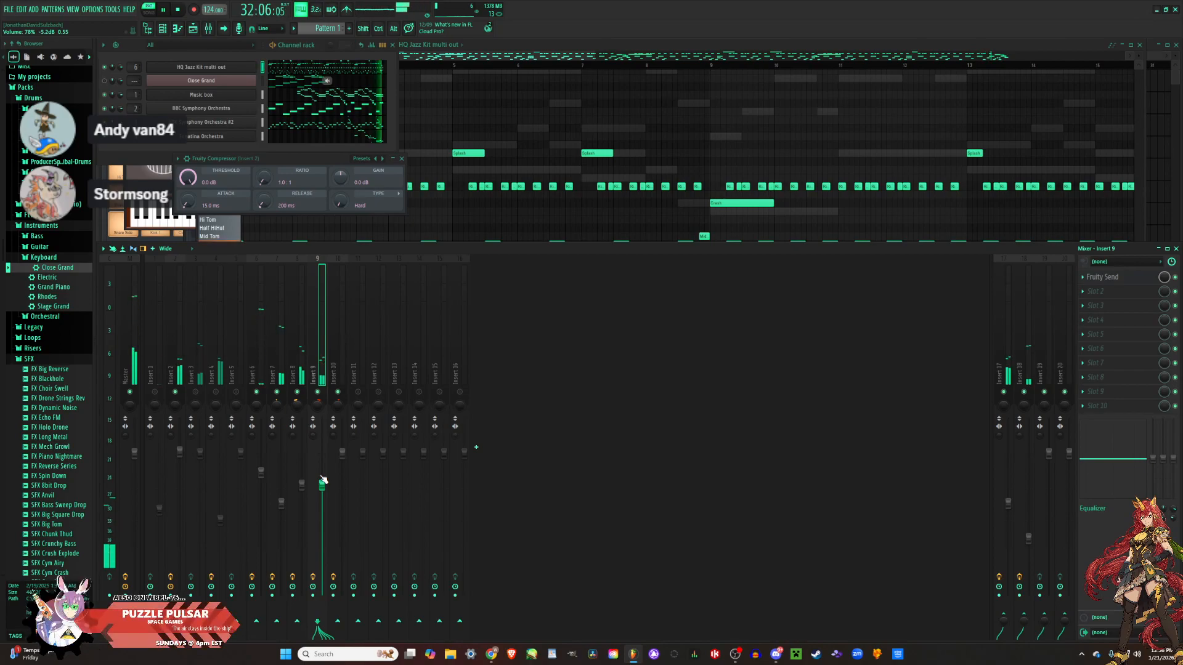
click(334, 370)
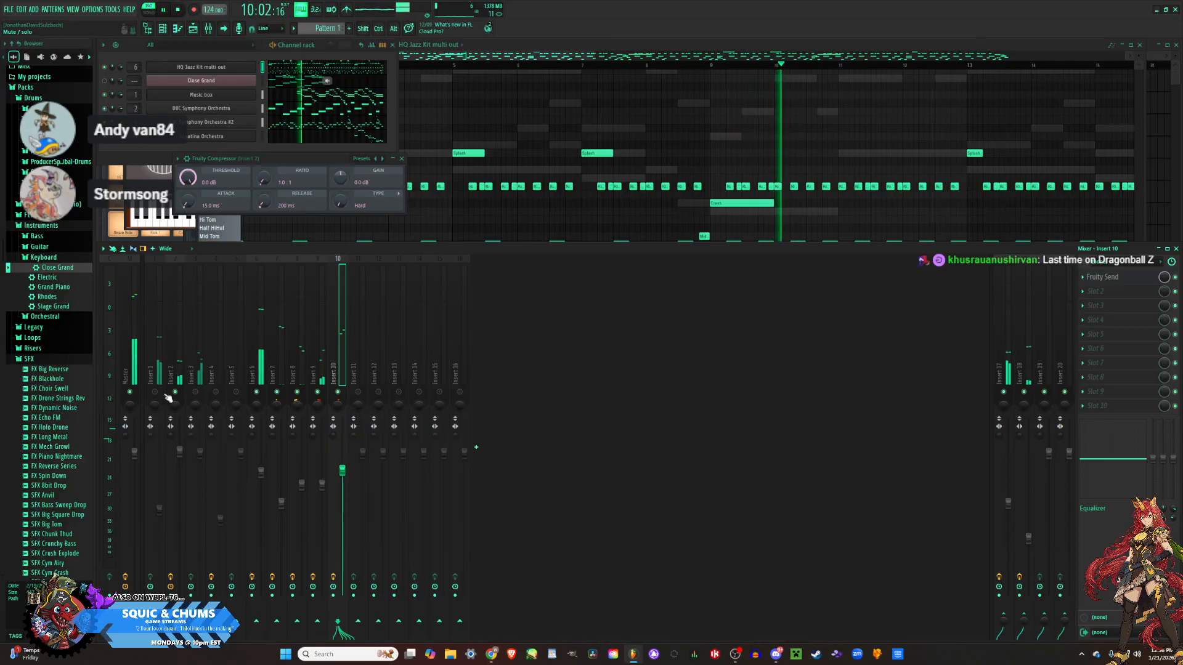
Apply the Drums preset to Insert 2's Fruity Compressor and lower the track's fader.
click(175, 373)
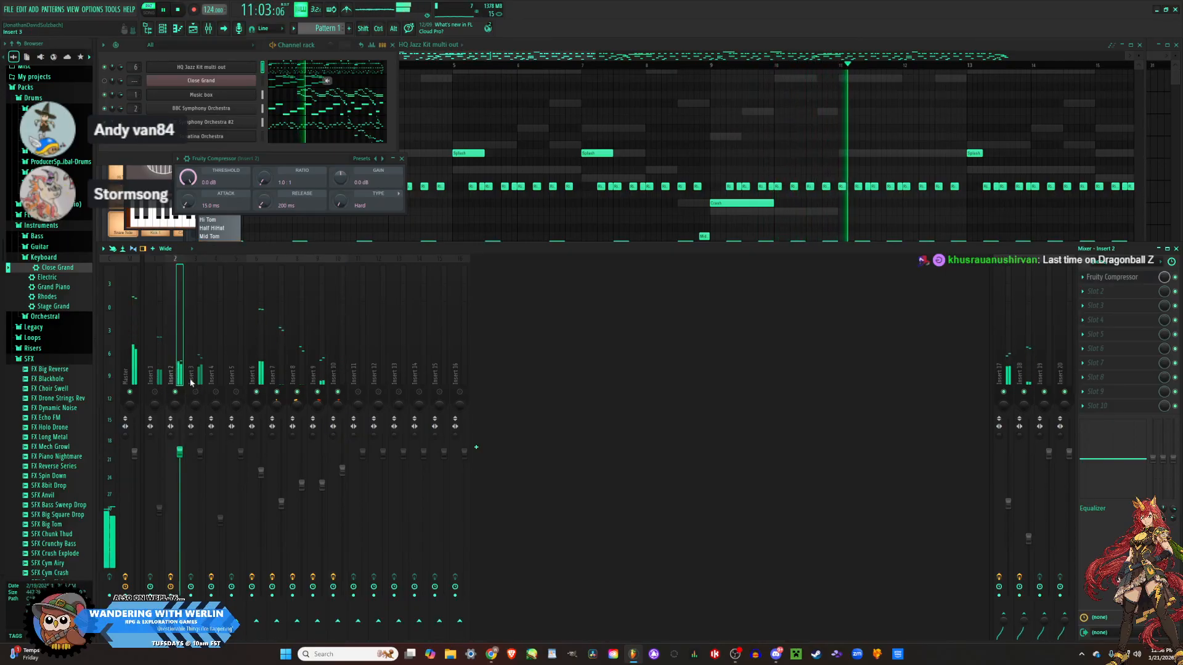
click(1111, 279)
click(1111, 278)
click(358, 158)
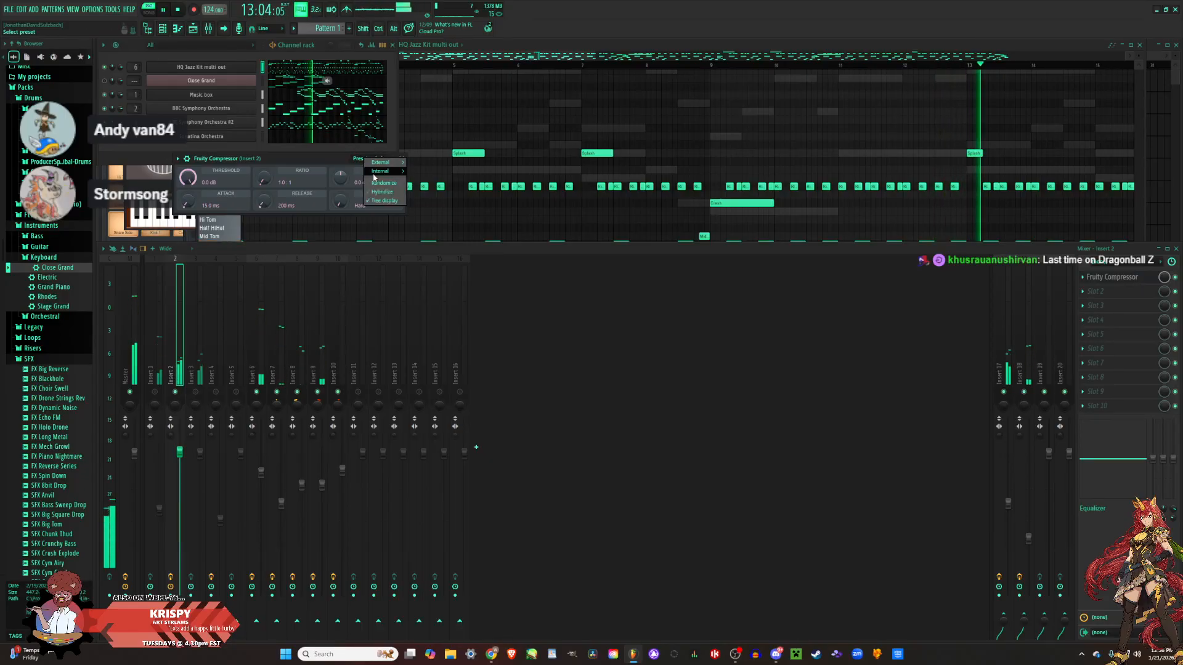
click(428, 179)
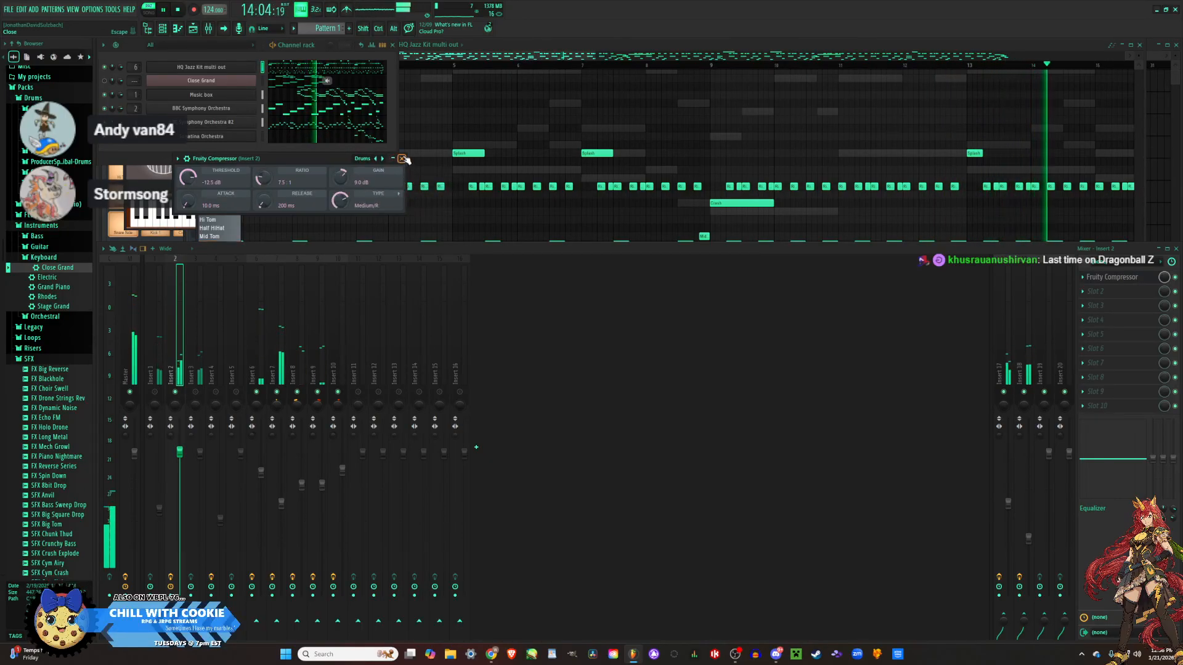
click(402, 159)
drag(181, 457, 181, 469)
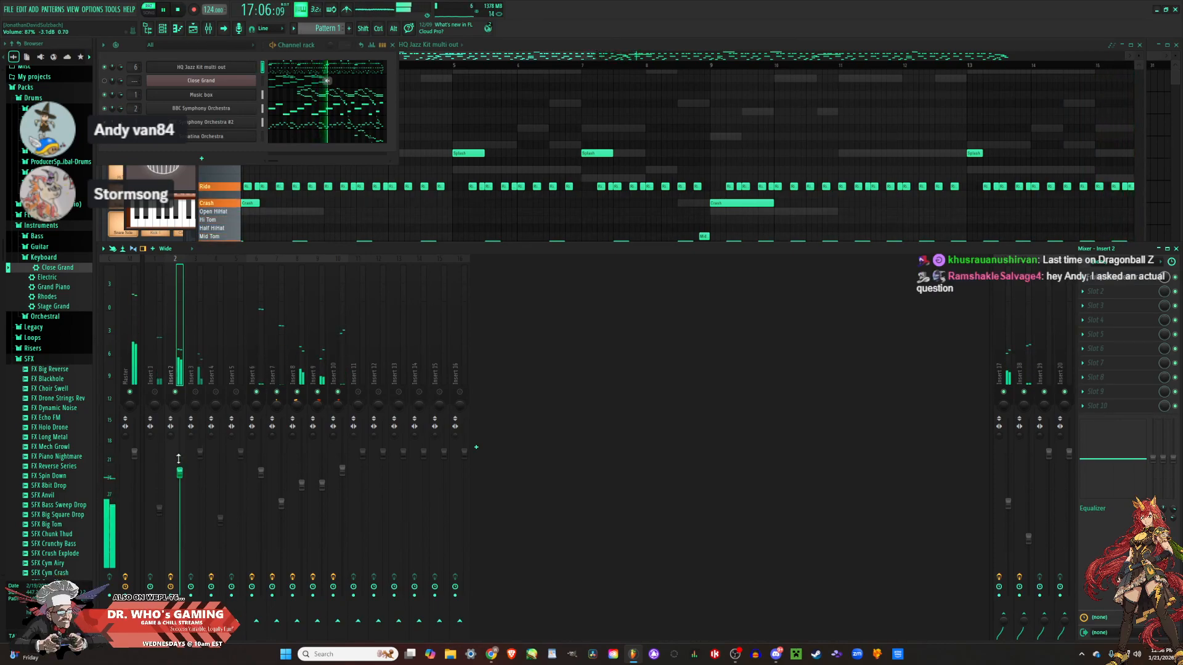
Load Fruity Send in Insert 2's second effect slot and route it to send 4.
click(1112, 296)
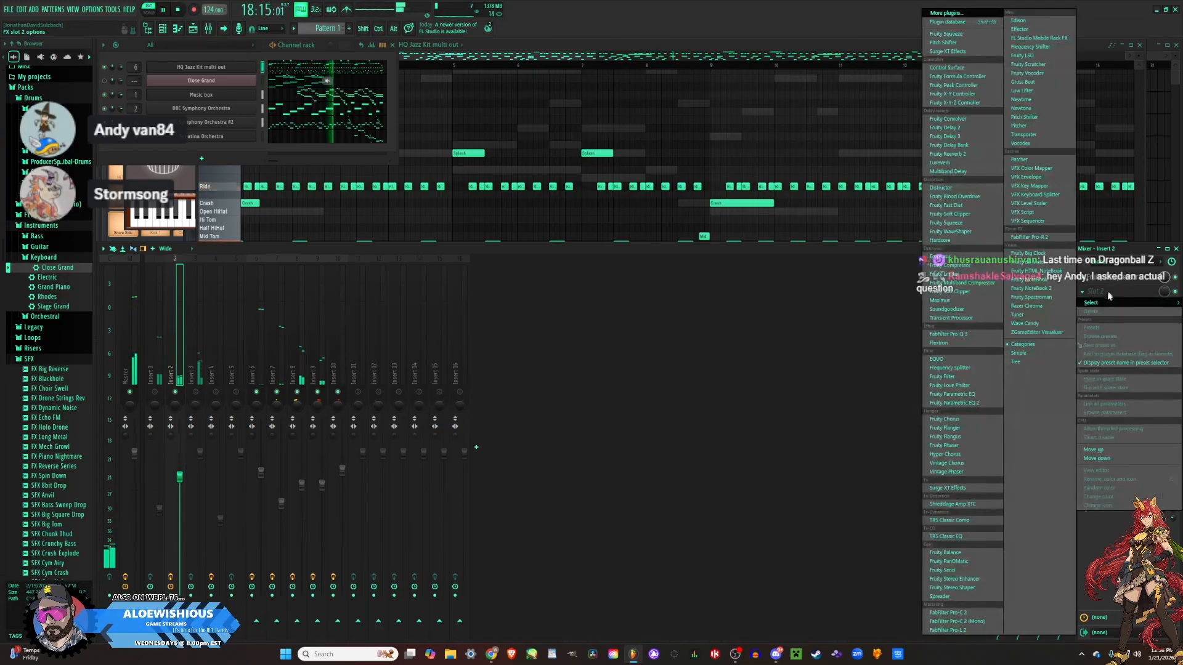
click(962, 570)
drag(231, 192, 232, 180)
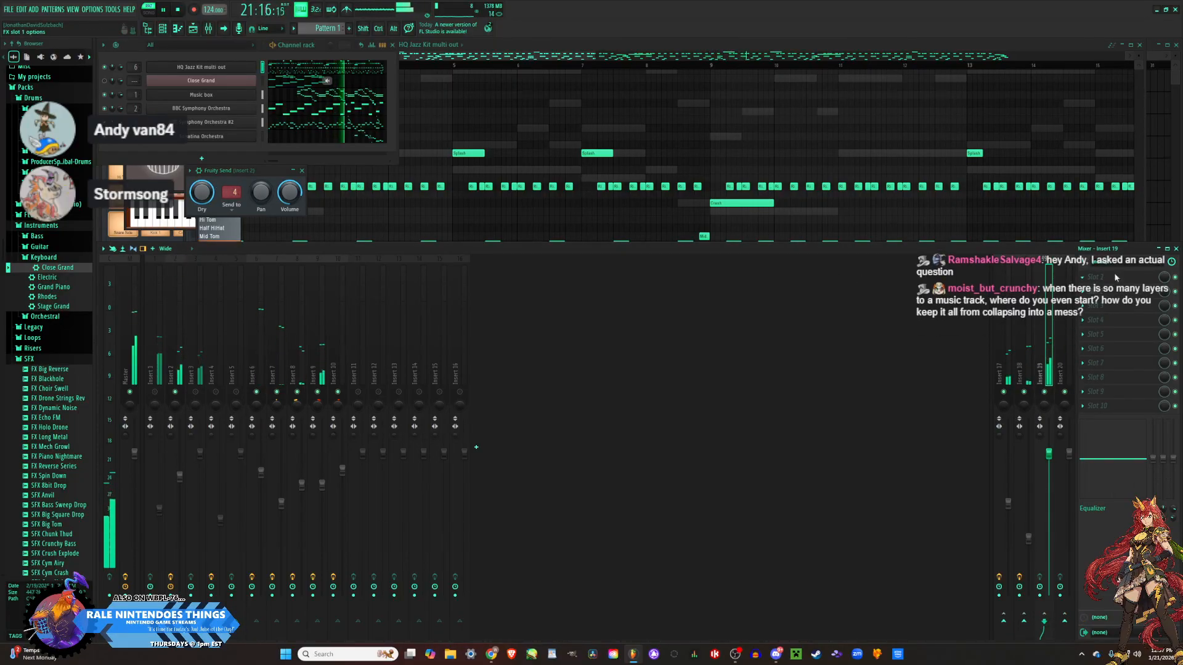
Open the plugin choices for the first effect slot of mixer track Insert 19.
click(1114, 273)
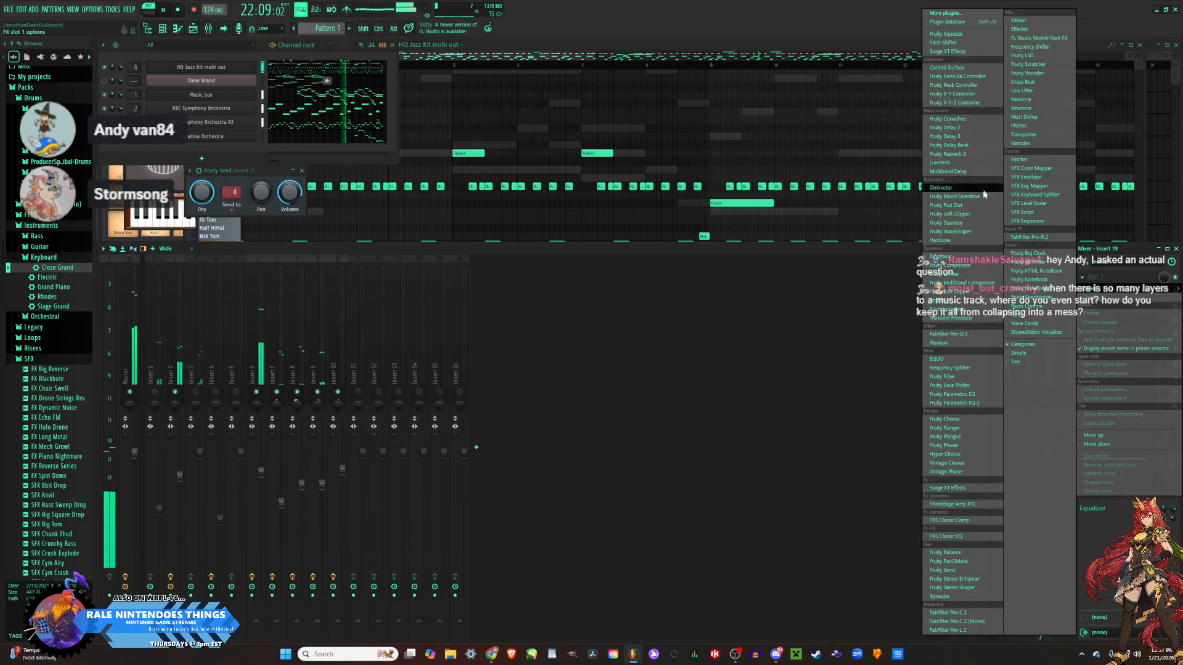
Add Fruity Reeverb 2 to Insert 19, load its Cathedral preset and lower the dry level.
click(974, 153)
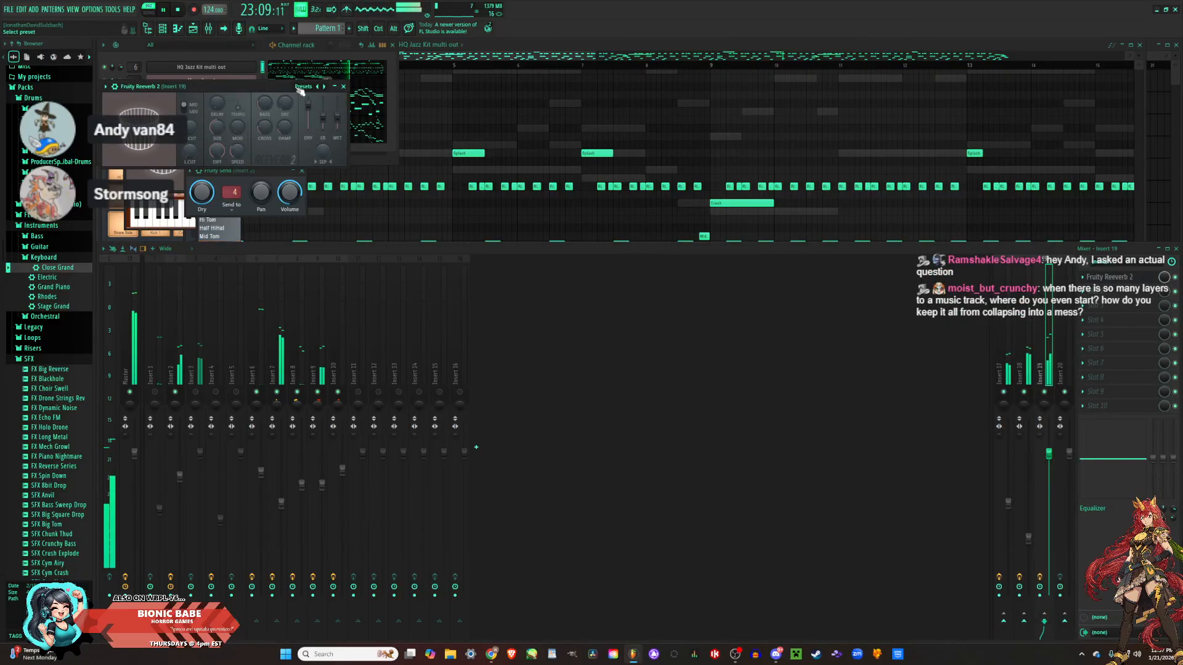
click(298, 88)
click(326, 95)
drag(308, 105, 310, 135)
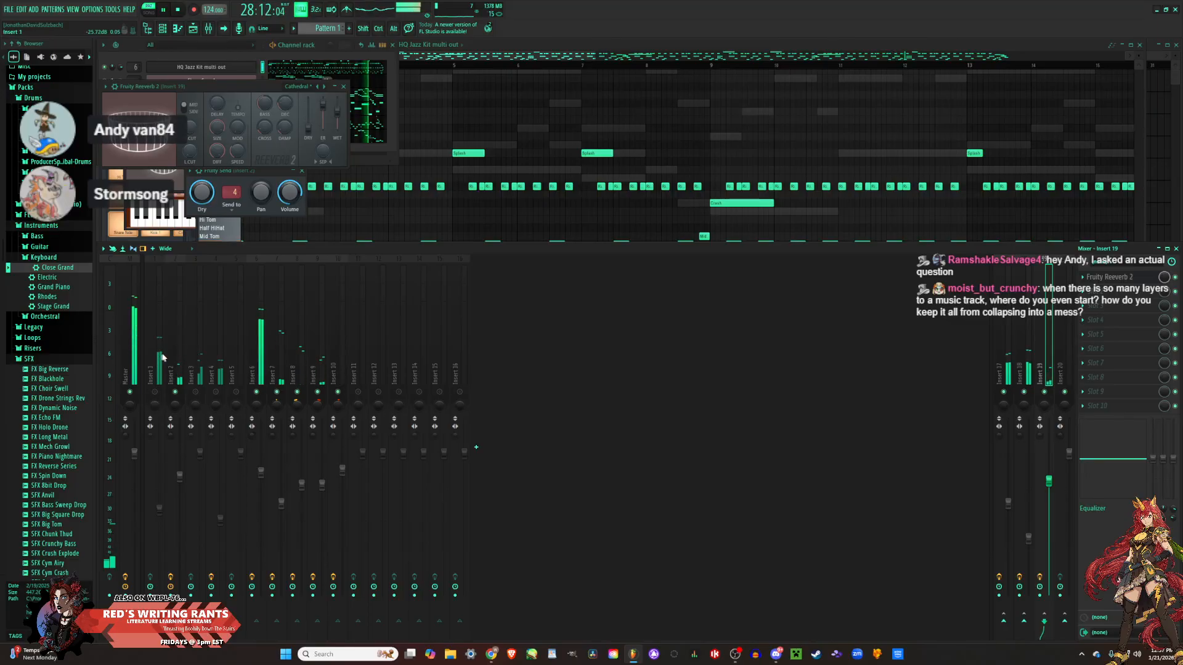
Lower Insert 3's volume to about -1.0 dB and add a Fruity Compressor with the Drums preset to that track.
click(188, 374)
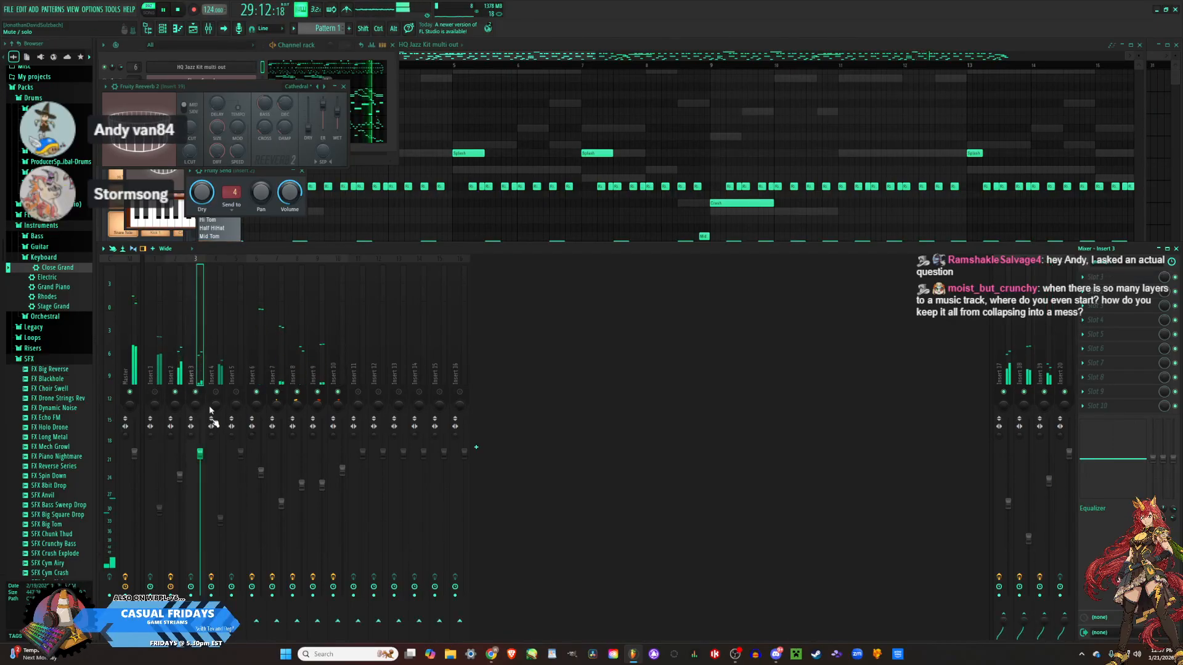
drag(201, 460, 202, 465)
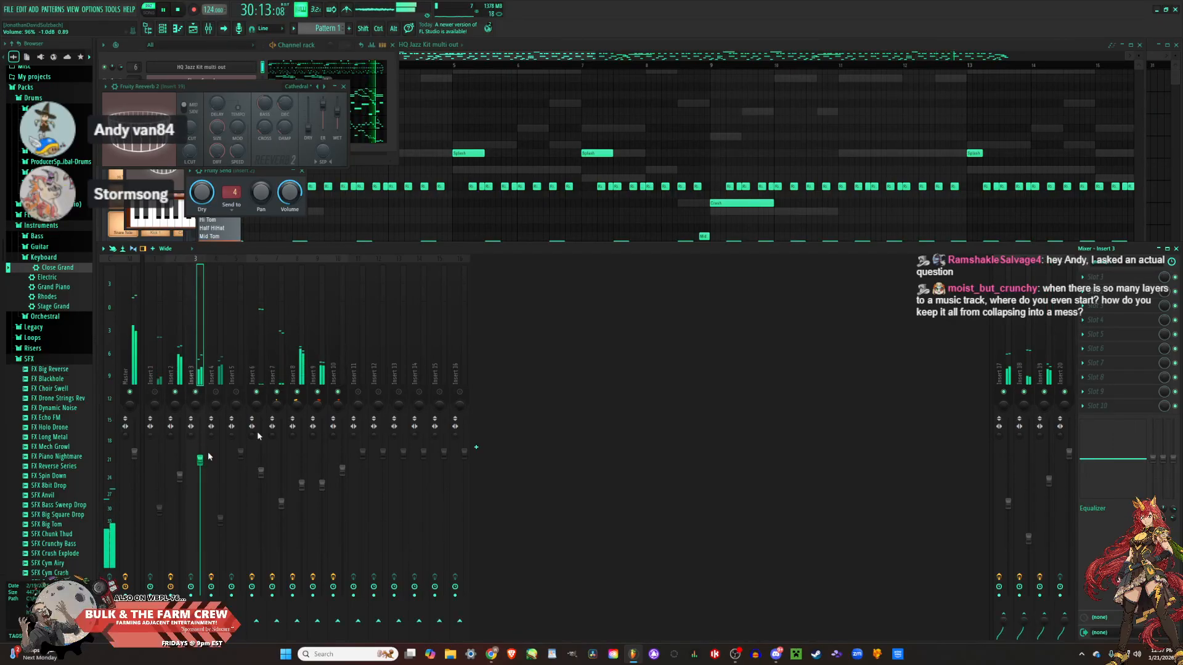
click(1084, 277)
mouse_move(1090, 288)
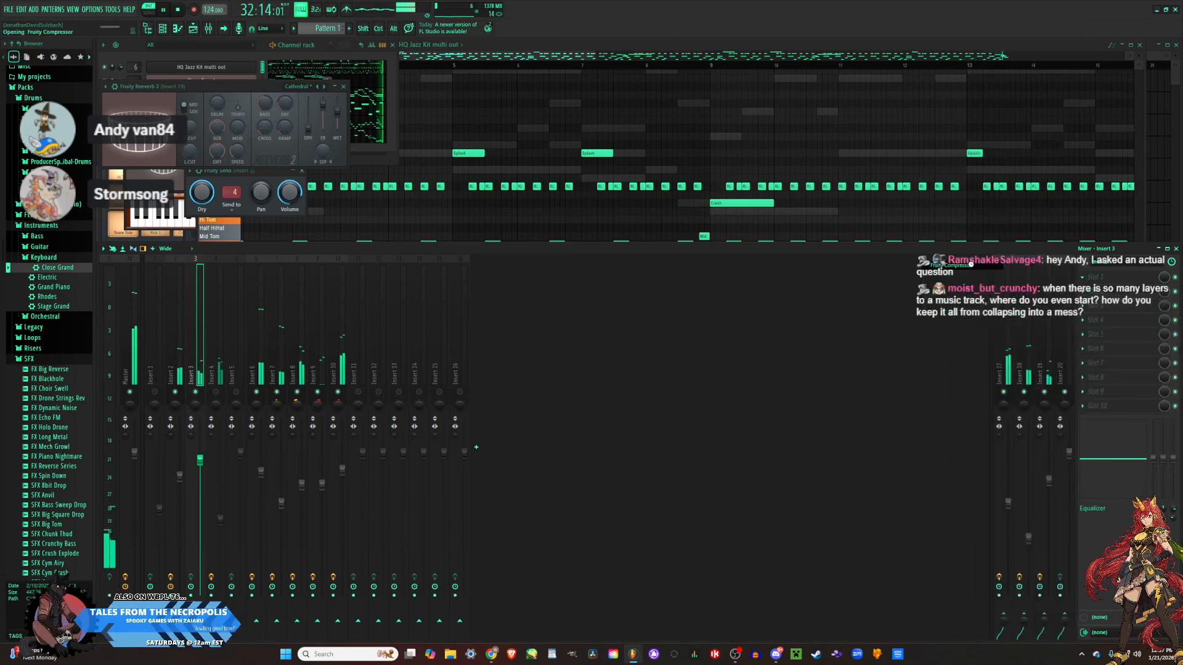
click(972, 266)
click(290, 87)
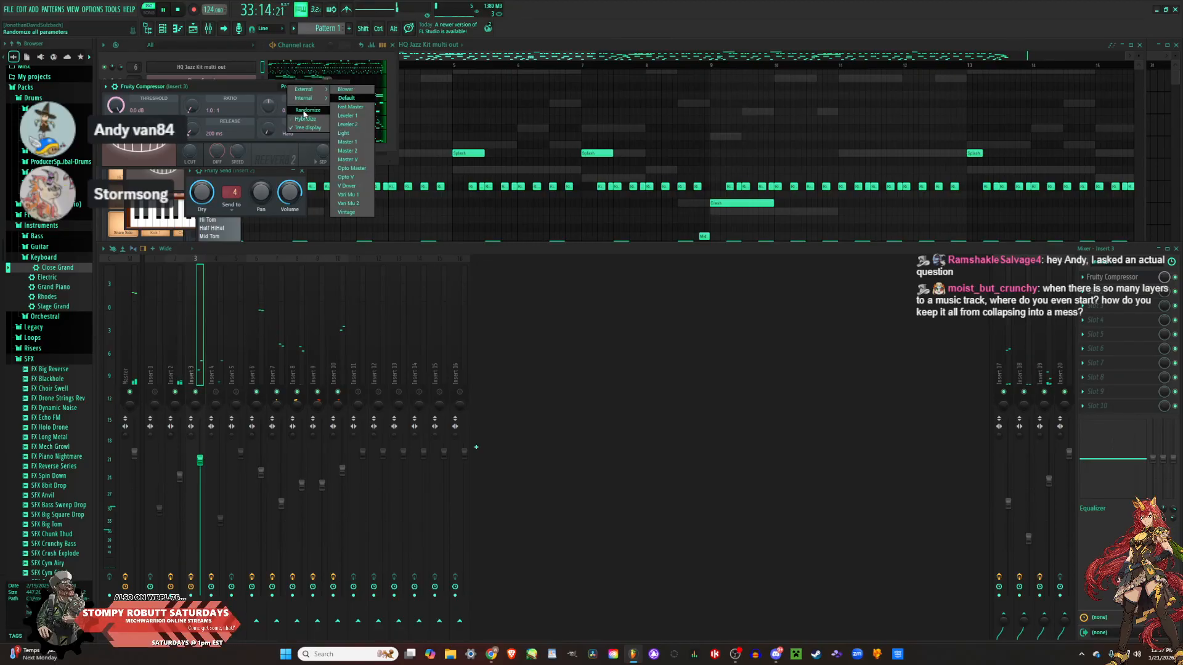
mouse_move(304, 98)
click(345, 115)
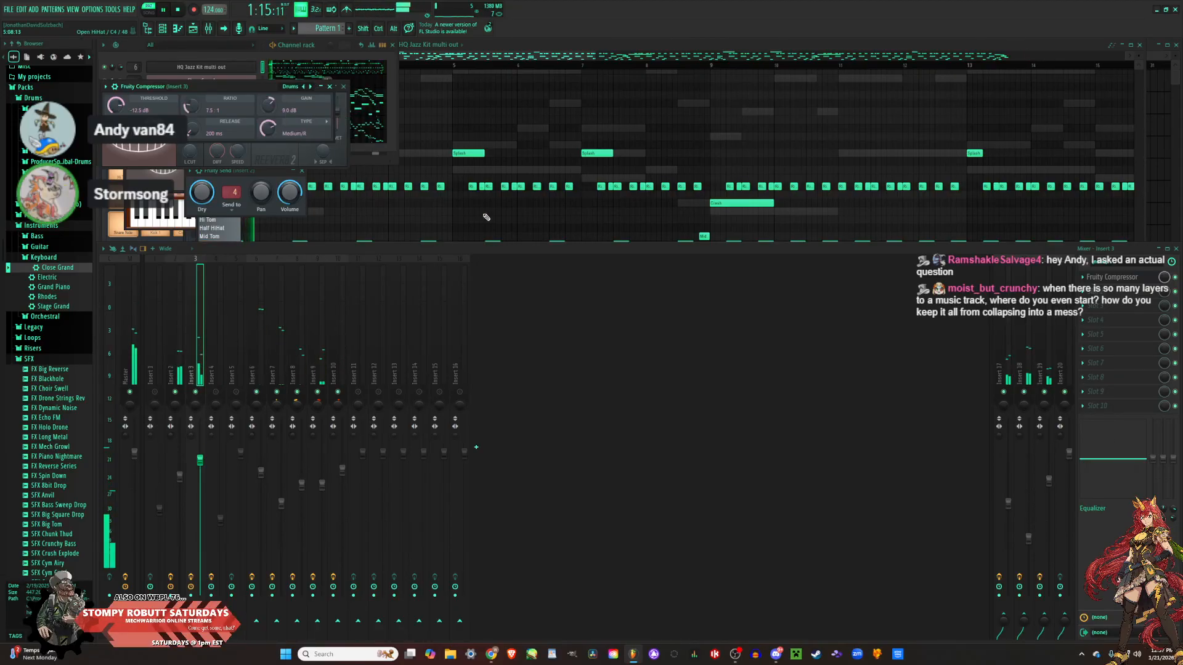
Lower the Insert 2 and Insert 3 faders, with Insert 3 at about -7.4 dB, and add Fruity Send to Insert 3's second slot.
mouse_move(181, 477)
mouse_down()
mouse_move(182, 486)
mouse_move(202, 465)
mouse_move(200, 484)
mouse_up()
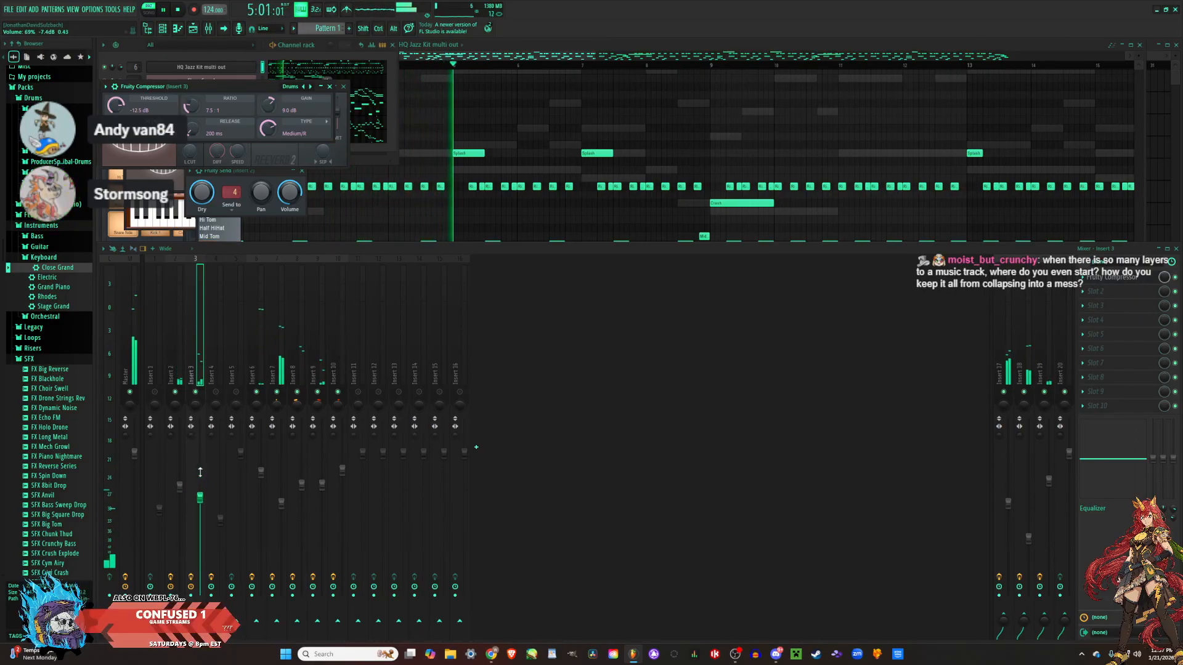
click(1114, 296)
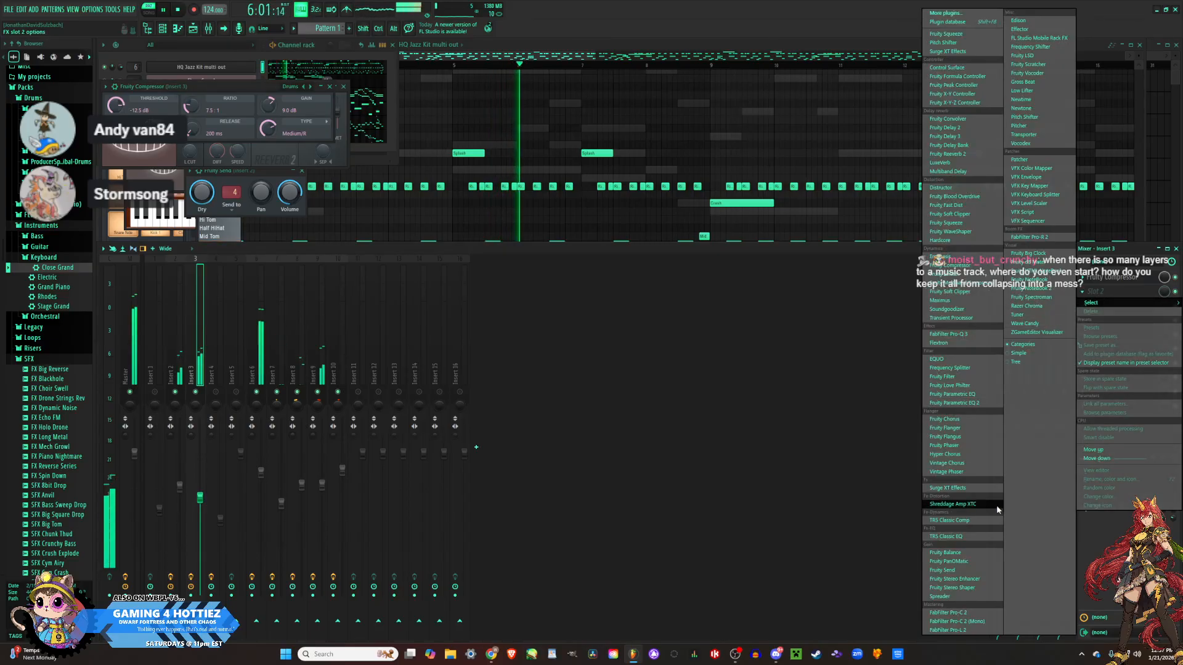
click(949, 570)
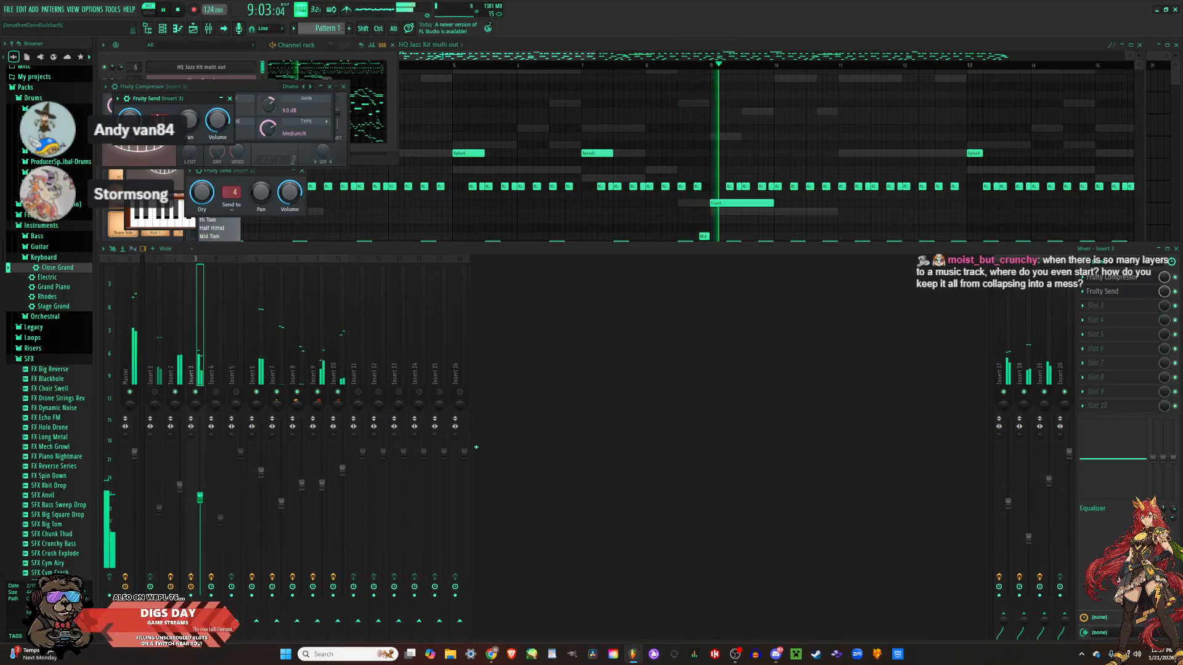
click(230, 99)
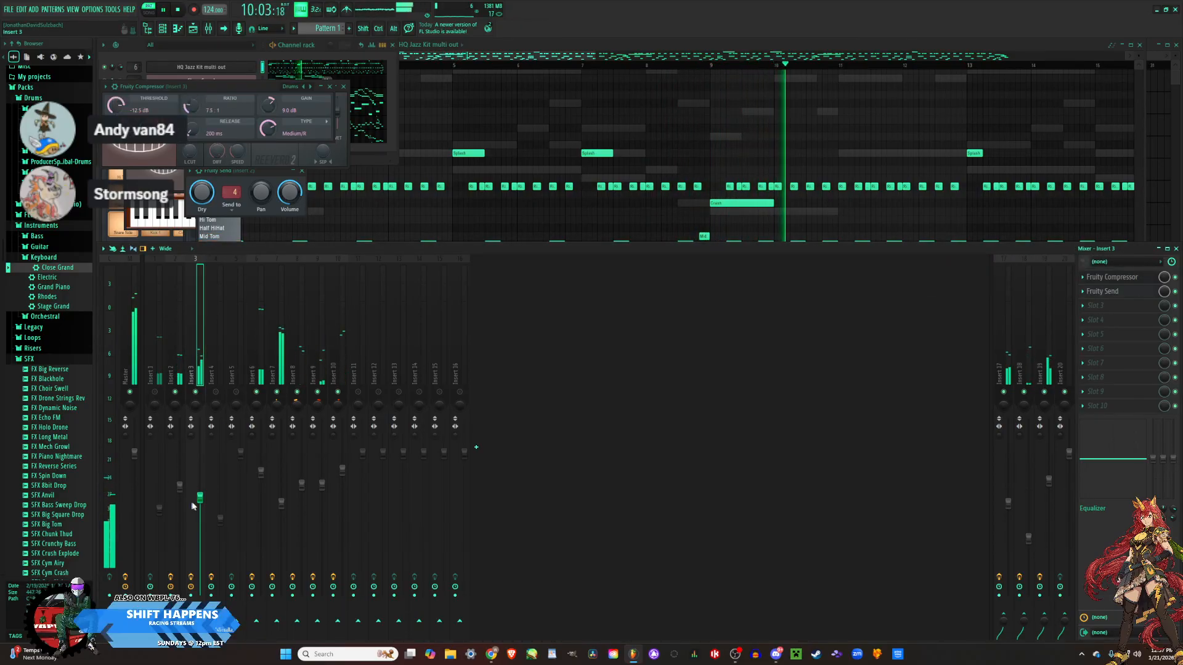
Set Insert 2's volume to about -4.9 dB and pan it 40% left.
click(180, 486)
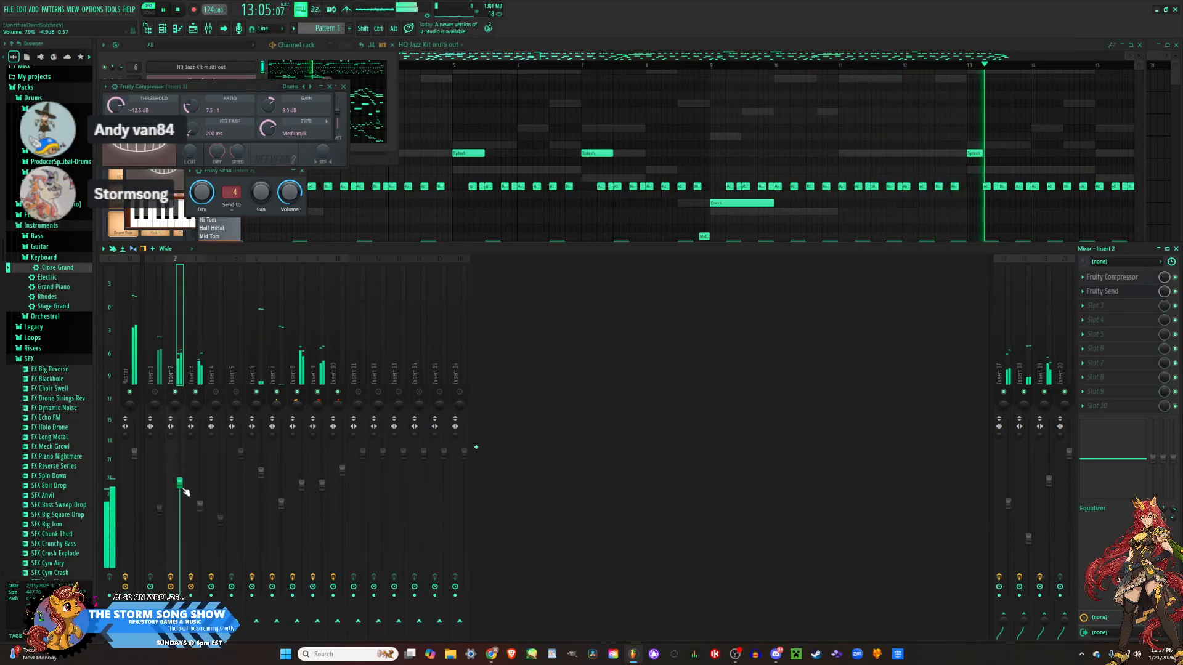
drag(175, 402, 175, 414)
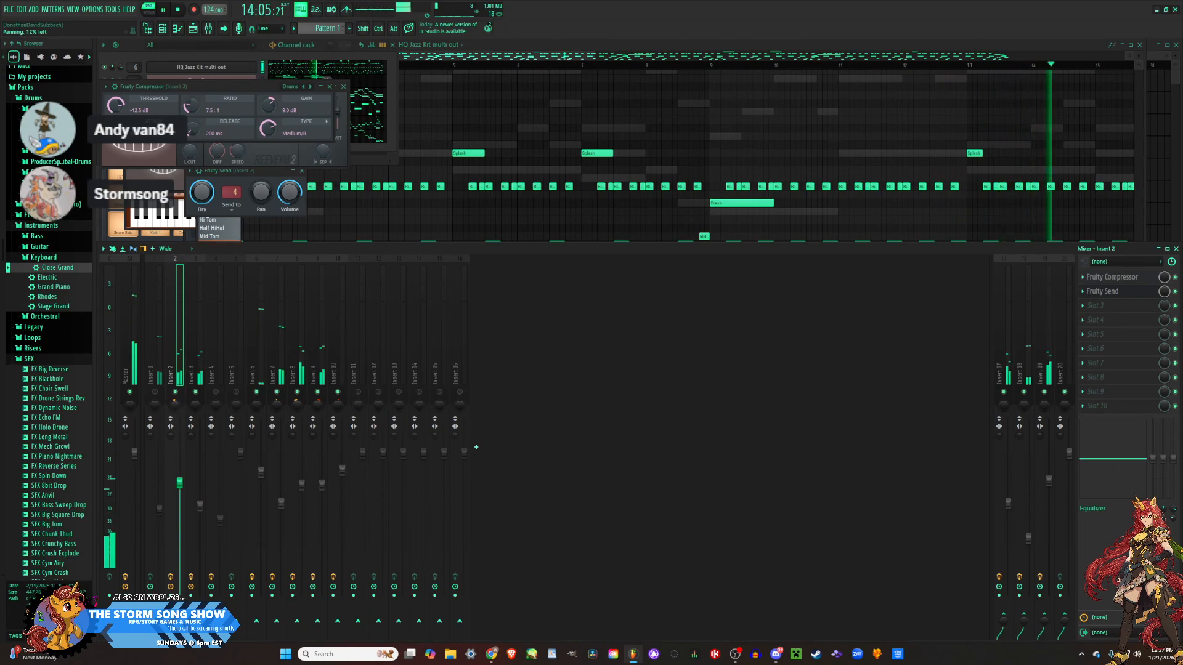
right_click(176, 405)
click(215, 542)
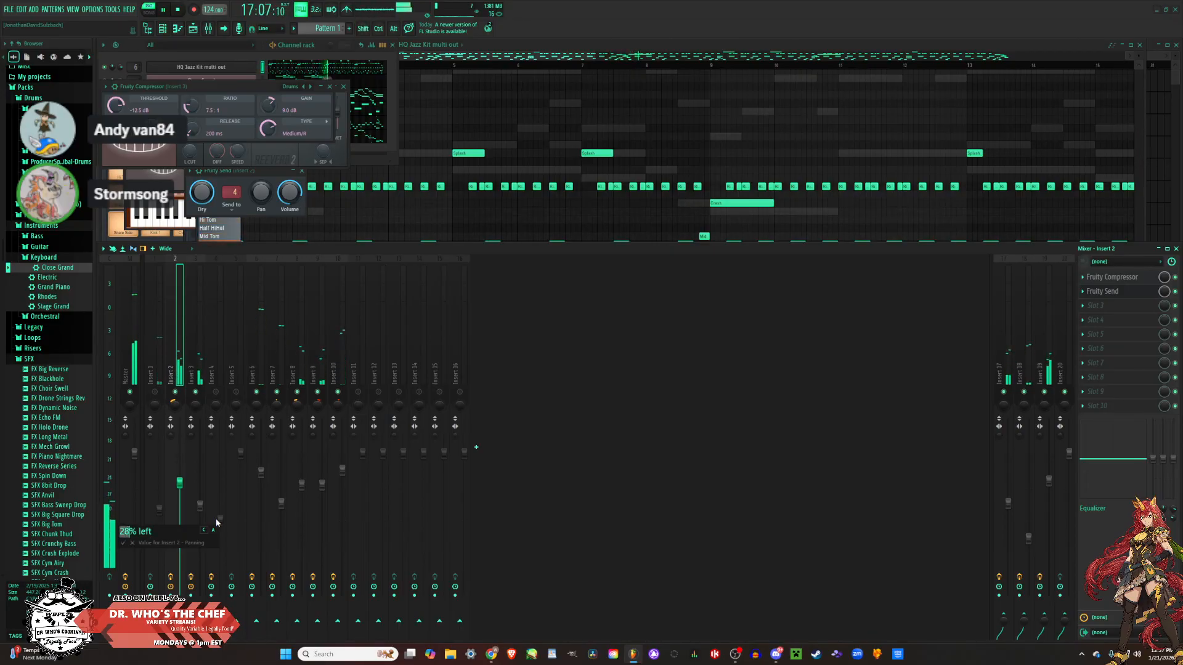
text(40)
key(Return)
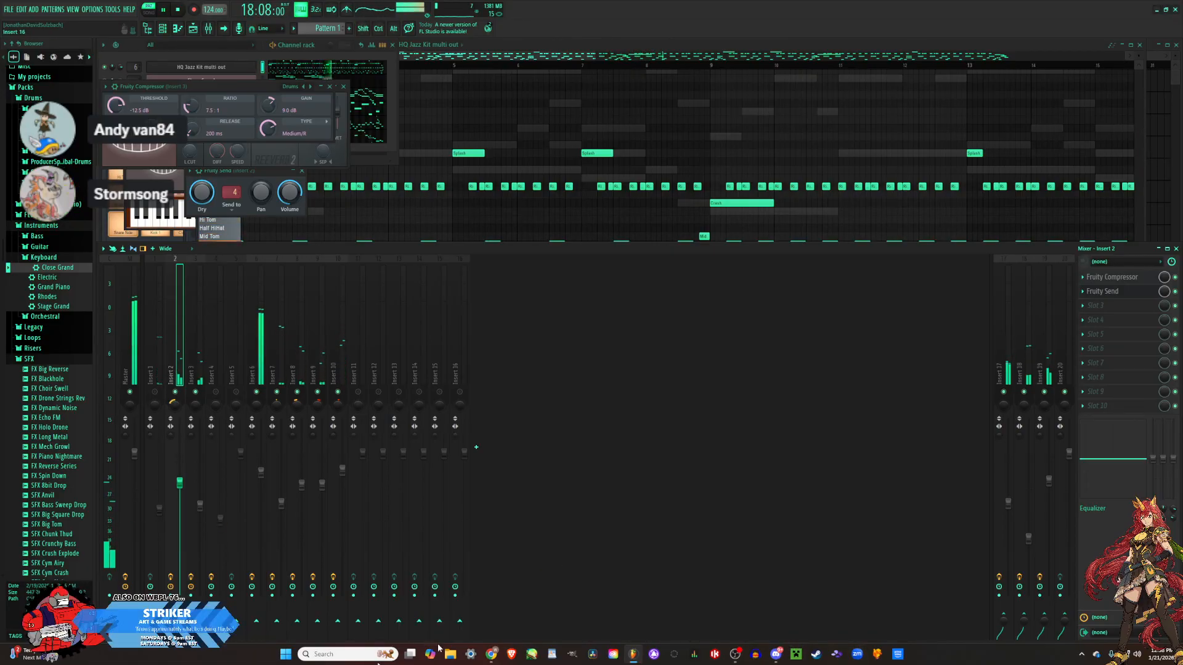
Pan Insert 3 to about 39% right and raise its volume slightly.
drag(195, 404, 195, 394)
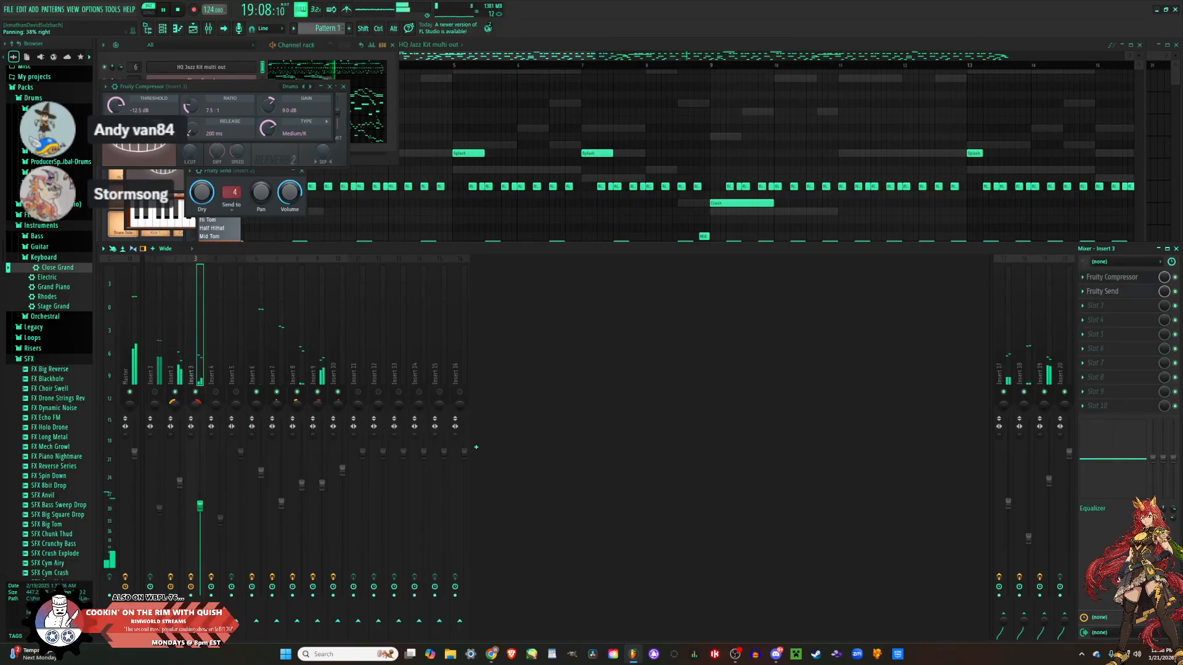
right_click(195, 408)
click(248, 537)
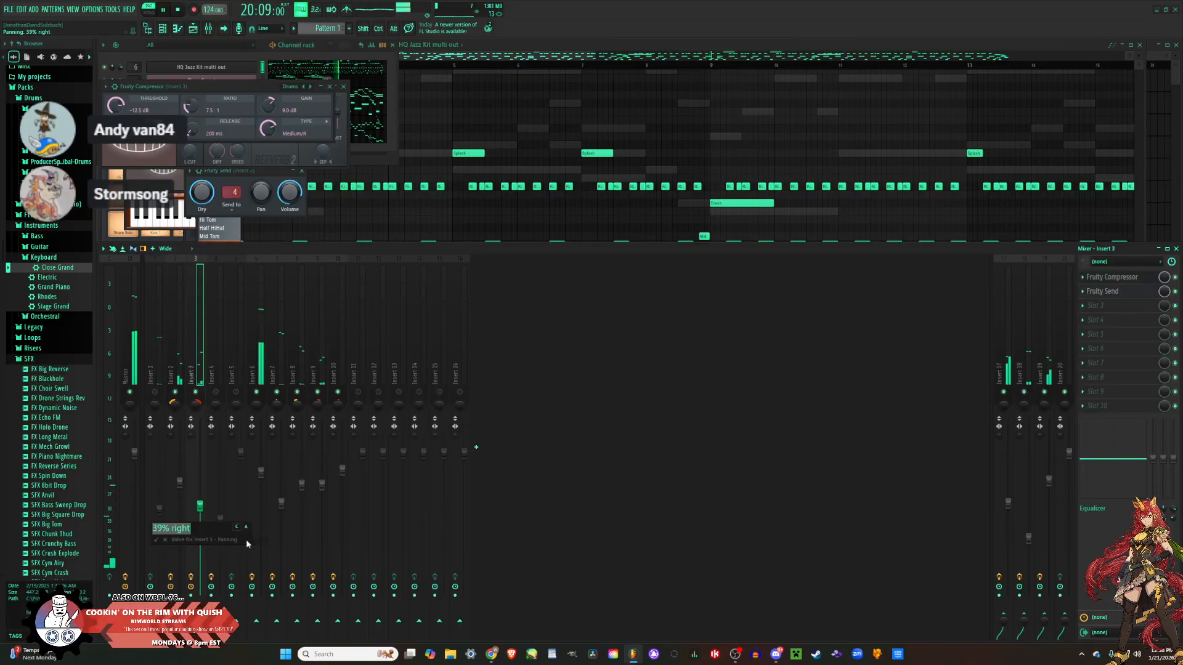
key(Return)
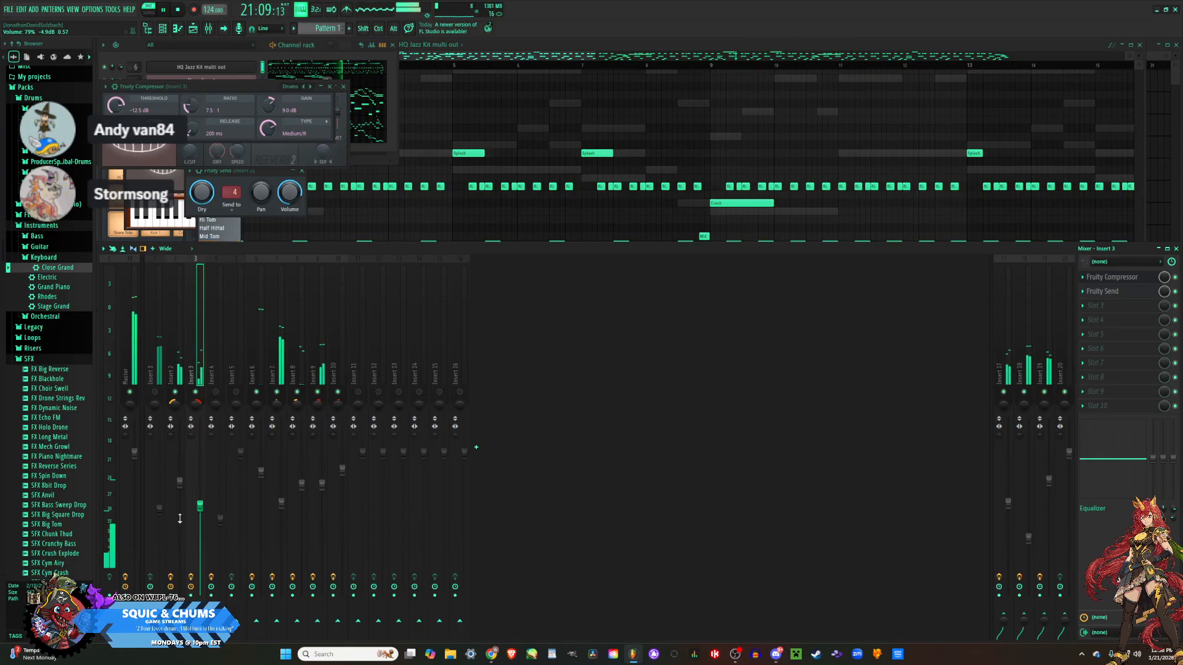
scroll(202, 505, up, 3)
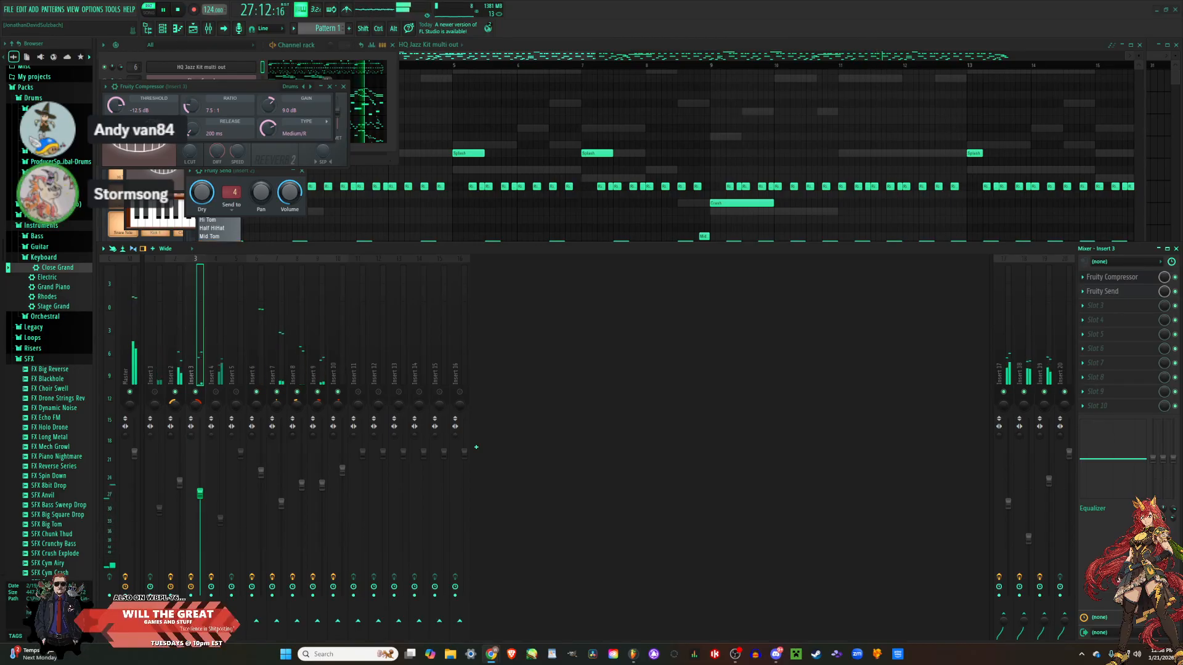
Stop playback and restart the pattern from the beginning to audition the mix.
click(843, 453)
key(space)
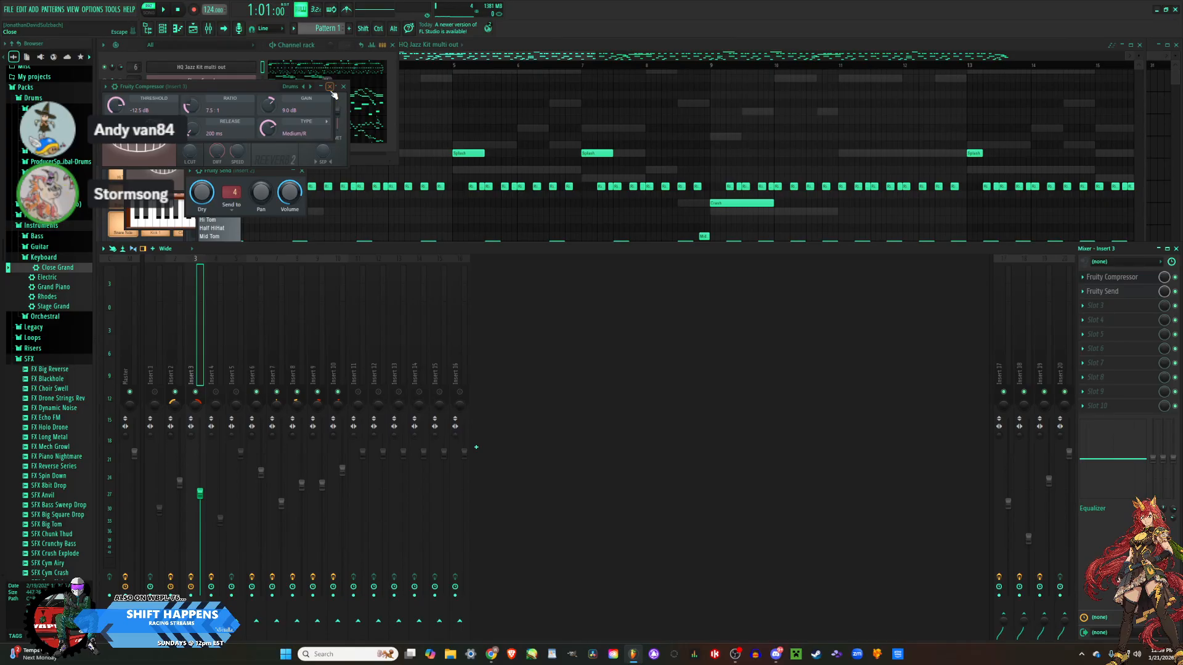
key(space)
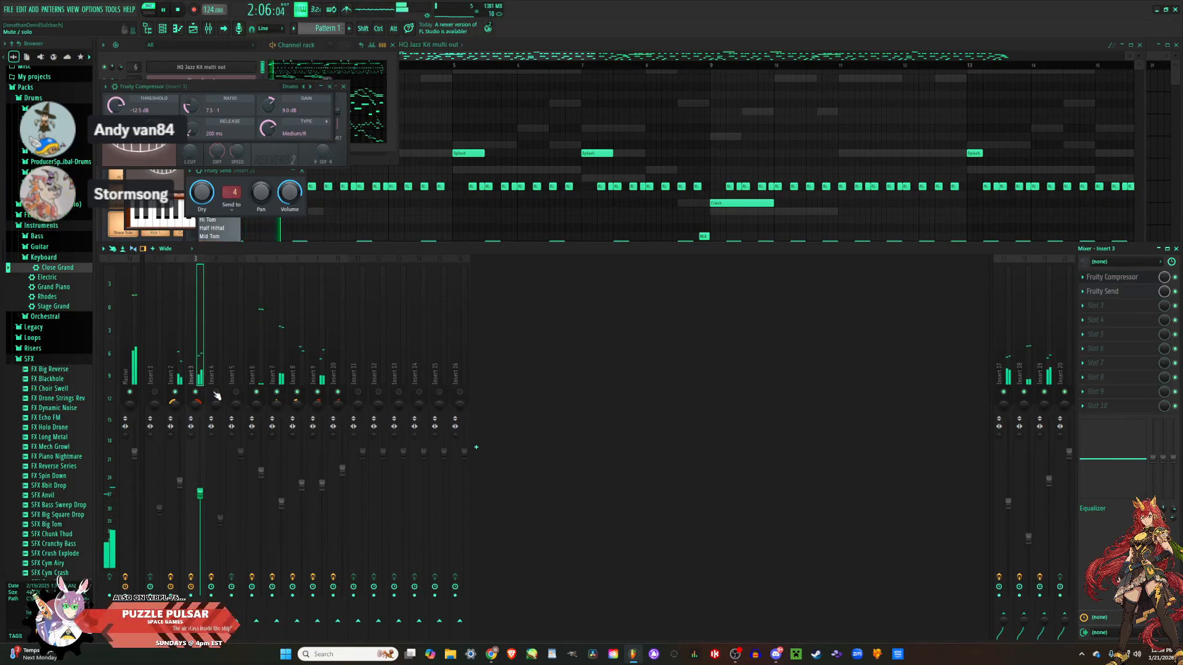
Add Fruity Stereo Shaper to the second effect slot of Insert 17, after its reverb.
click(1001, 341)
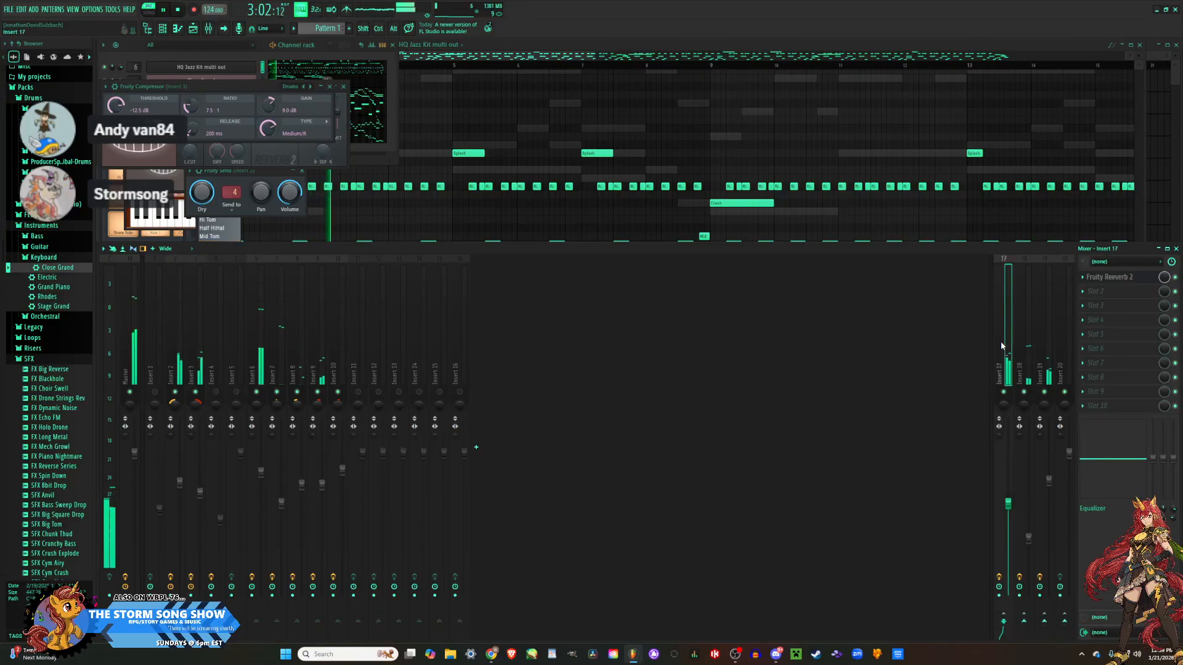
click(1116, 295)
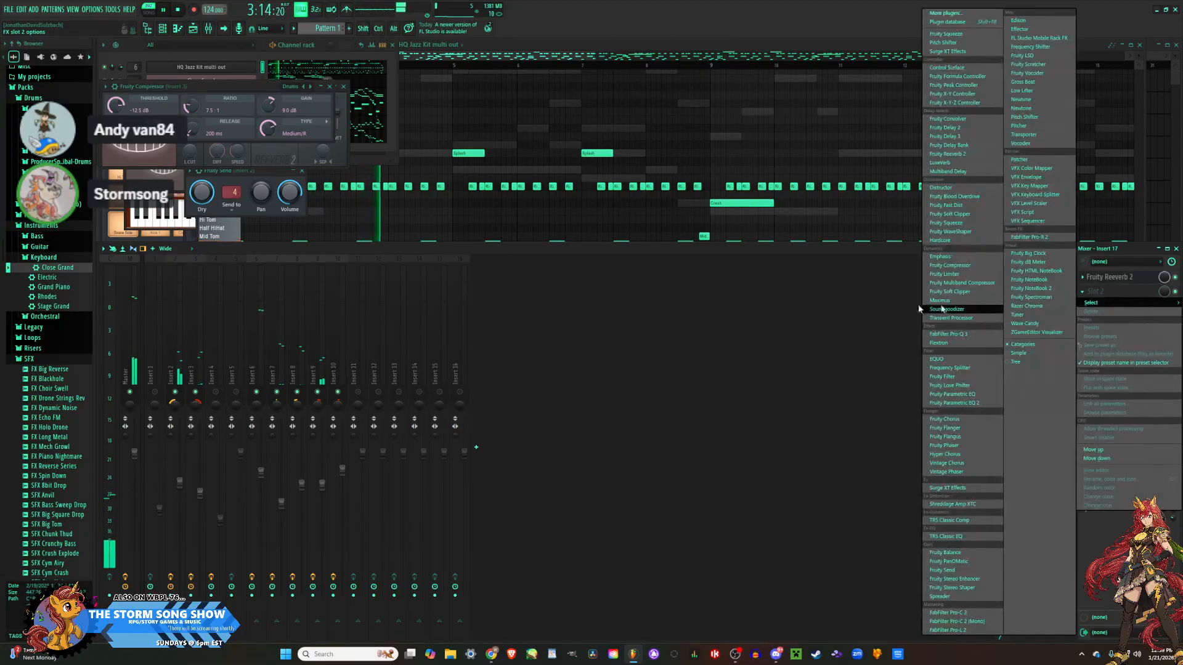
click(972, 590)
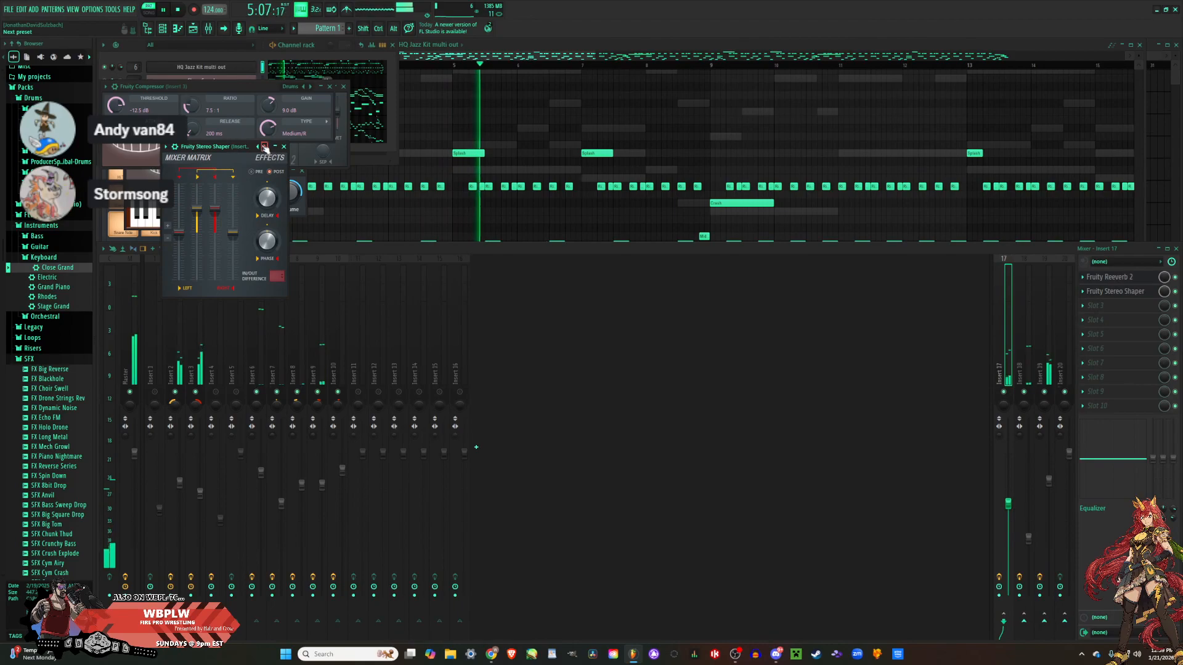
Step back and forth through the Fruity Stereo Shaper presets on Insert 17, settling on the one just before "LR to RR".
click(261, 149)
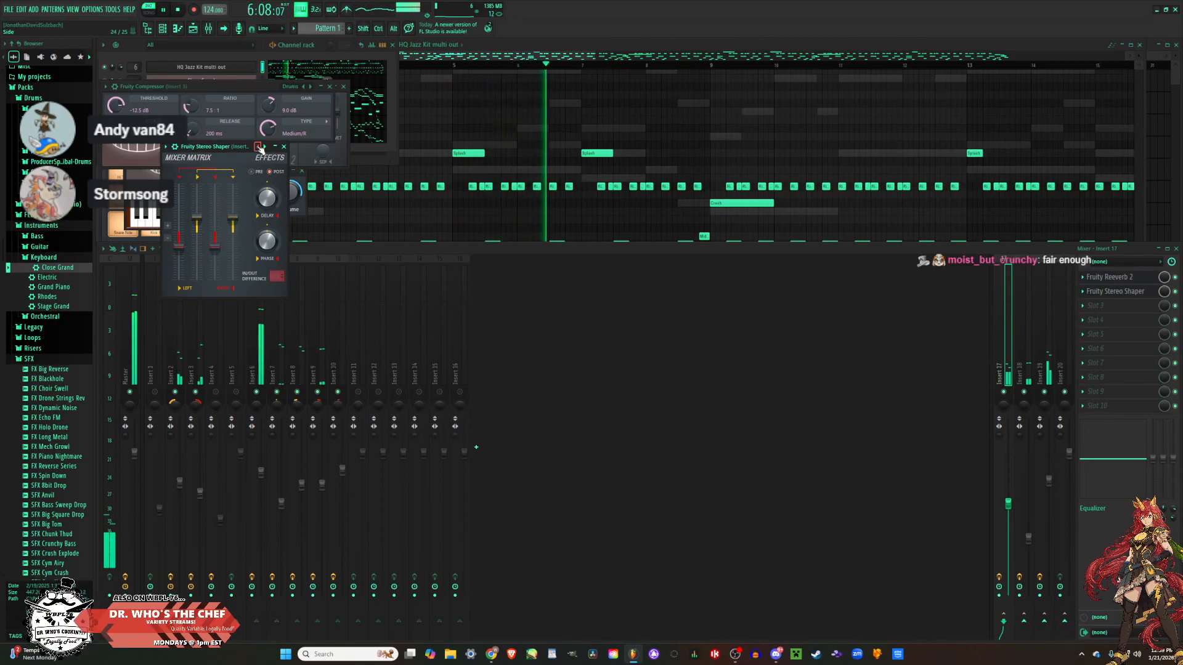
click(260, 149)
click(261, 148)
click(261, 148)
click(261, 149)
click(261, 148)
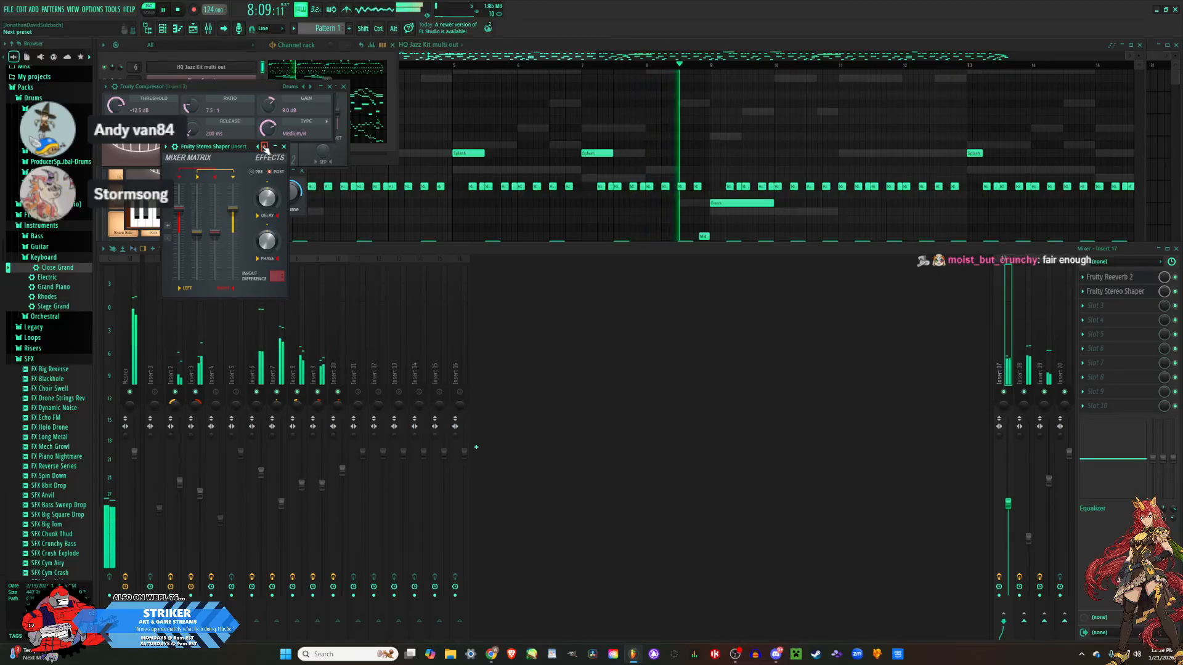
click(267, 148)
click(267, 148)
click(268, 148)
click(267, 148)
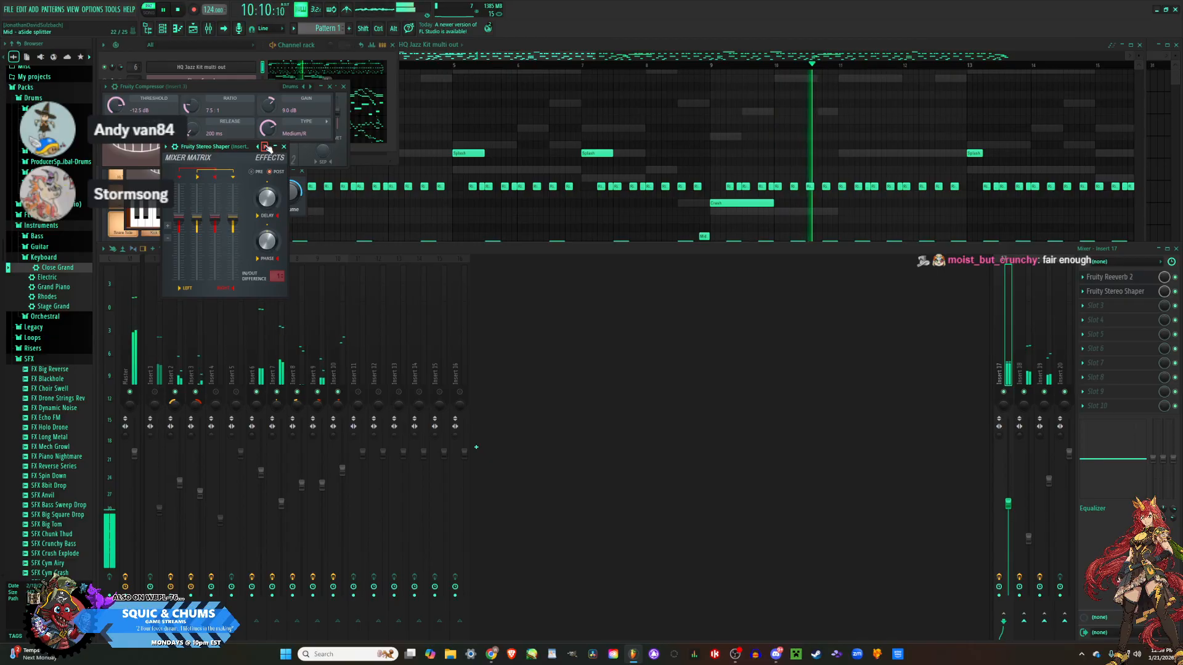
click(258, 148)
click(259, 147)
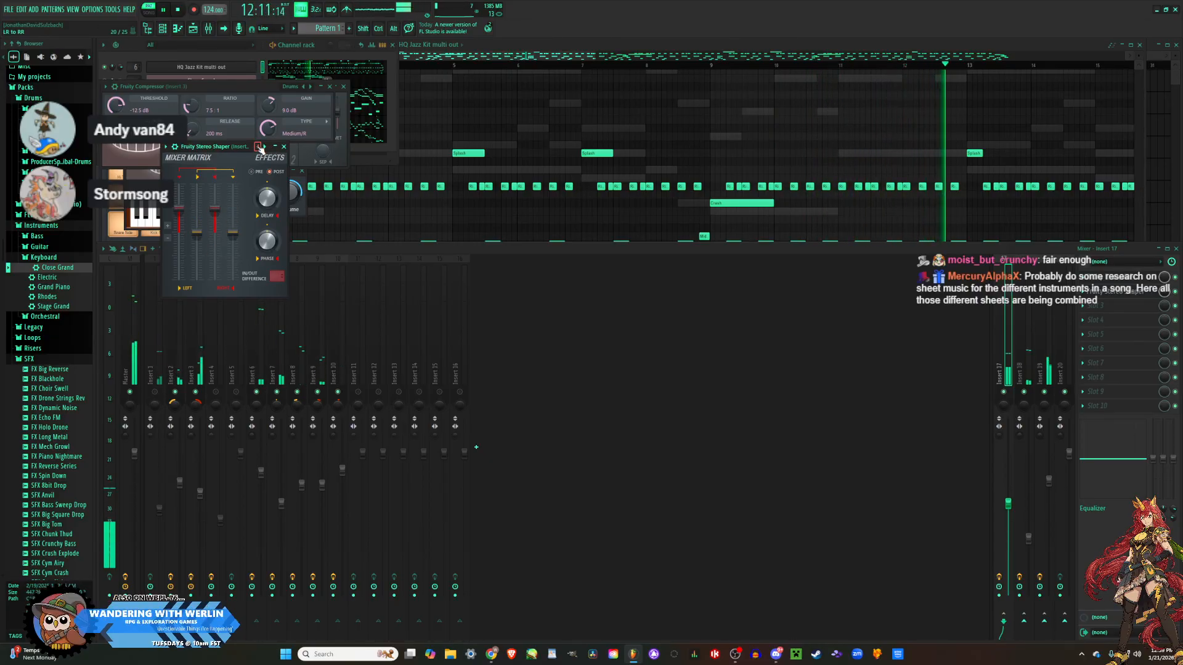
click(259, 148)
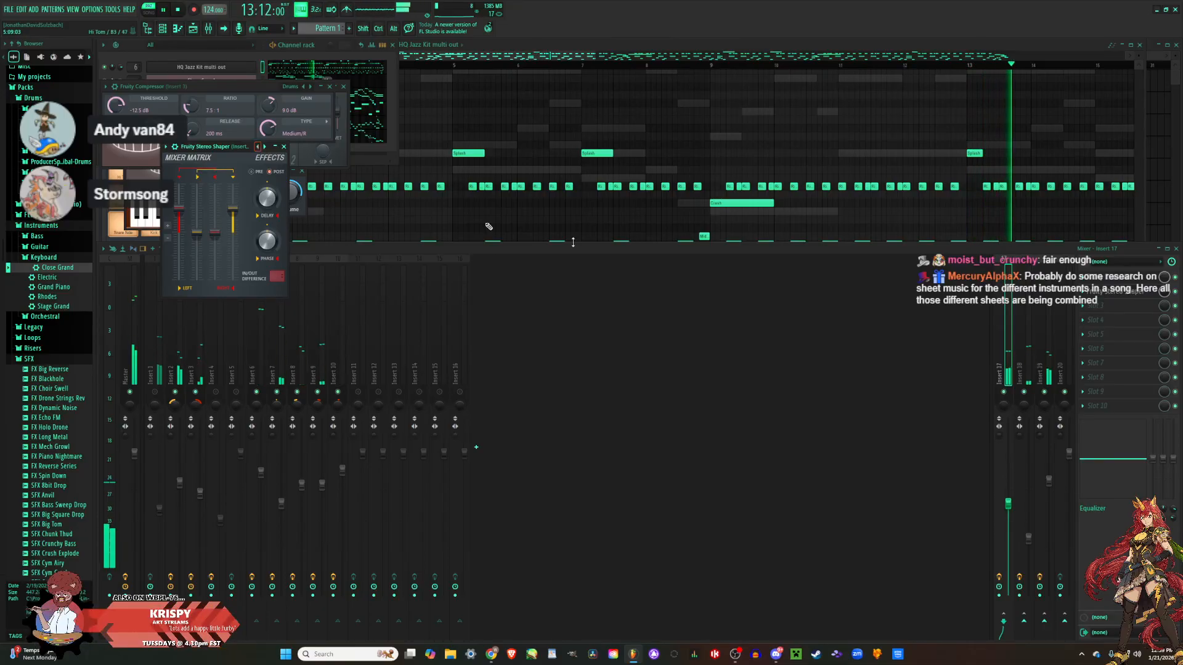
Add Fruity Stereo Shaper to Insert 19's second effect slot and switch it to the previous preset.
click(1040, 344)
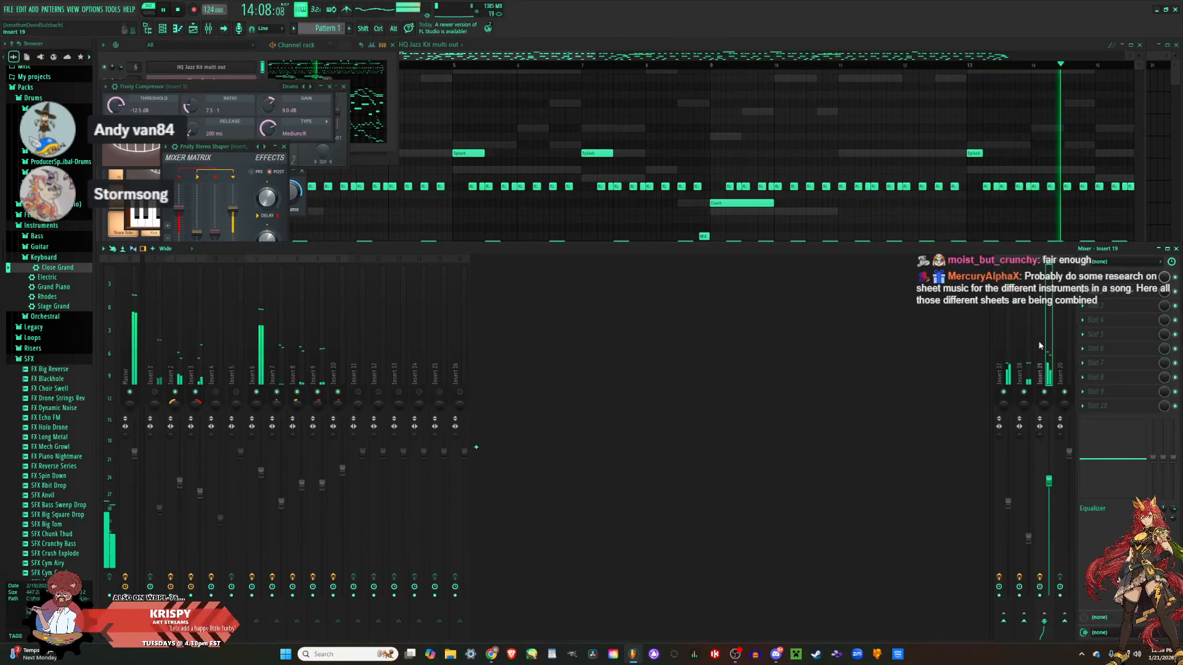
click(1083, 292)
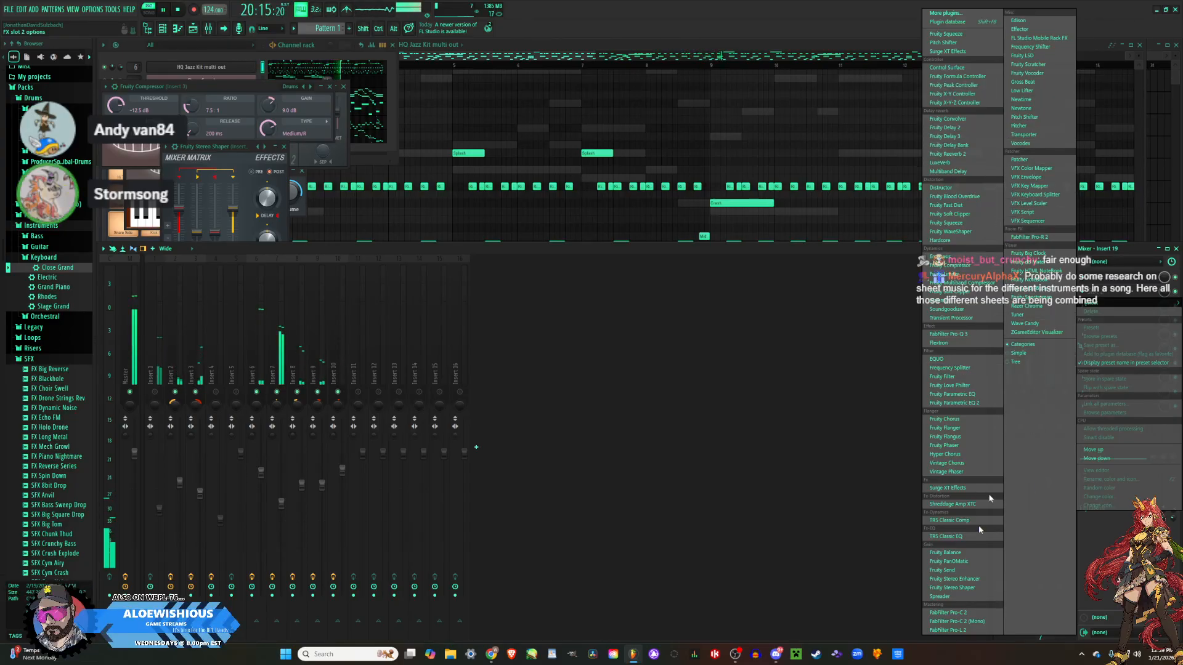
click(960, 589)
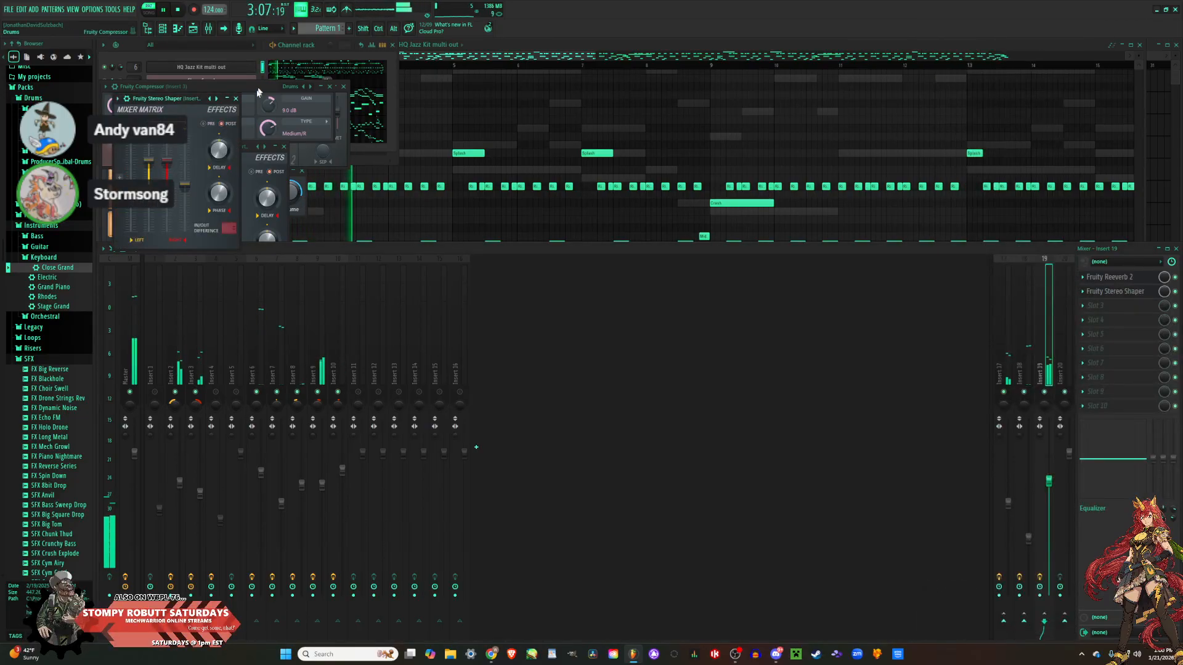
click(211, 99)
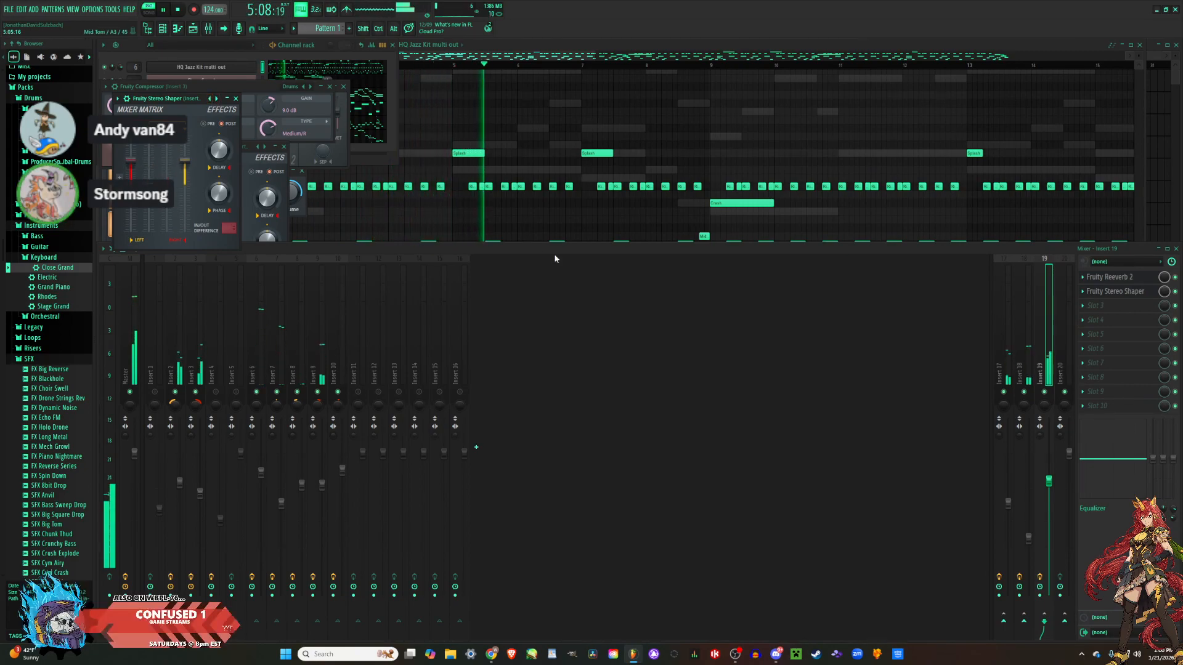
Close both Fruity Stereo Shaper windows and the Fruity Compressor window.
click(236, 99)
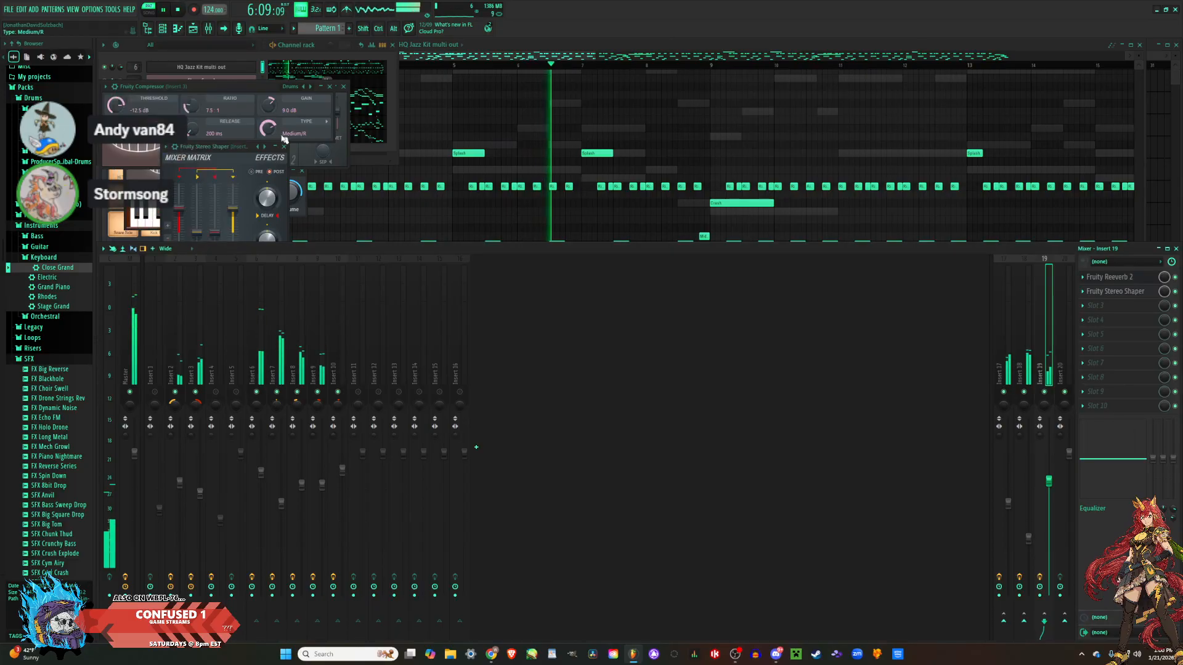
click(284, 147)
click(330, 86)
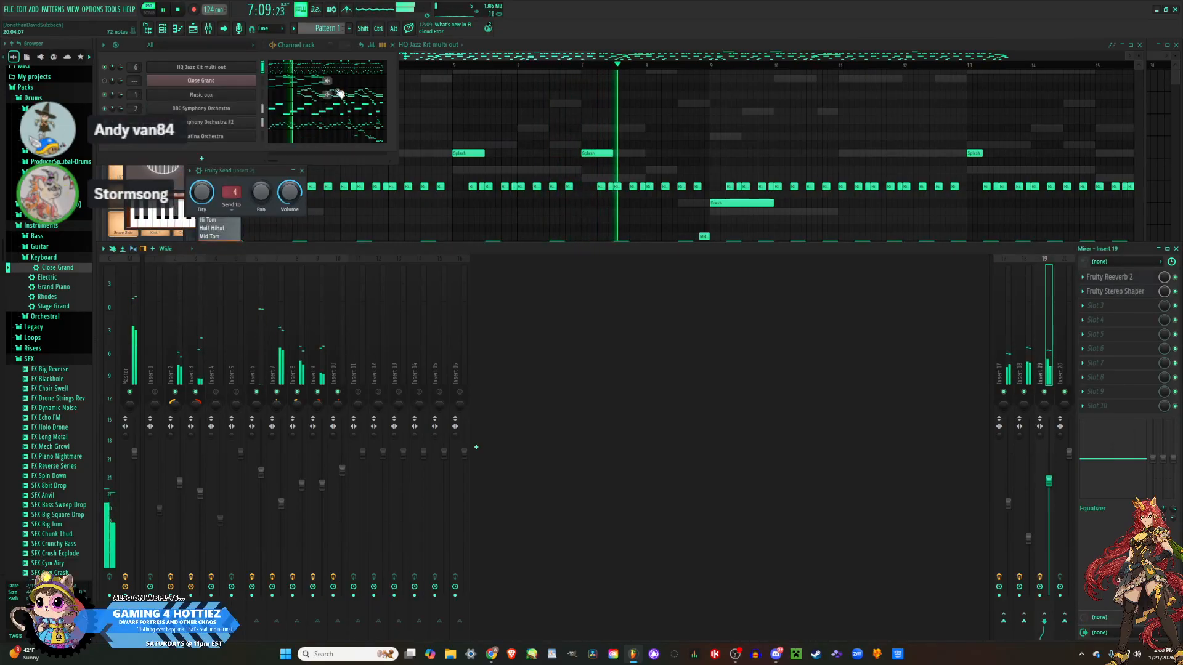
Close the Fruity Send, Fruity Reeverb 2 and Sonatina Orchestra windows.
click(302, 170)
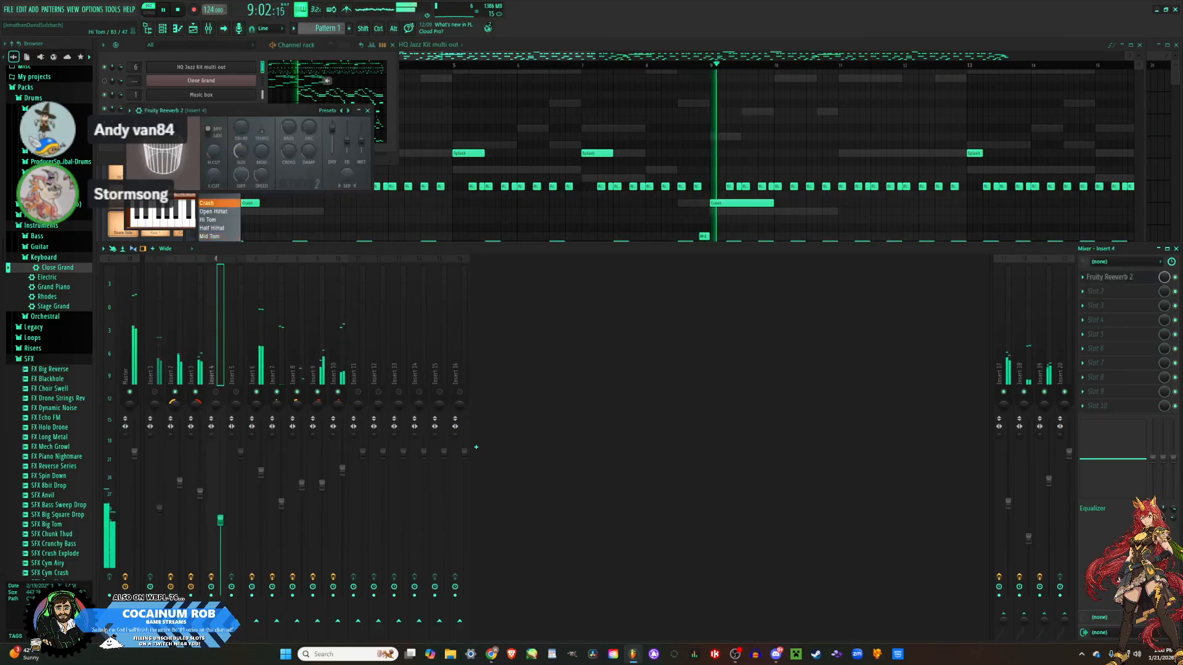
click(368, 111)
click(183, 185)
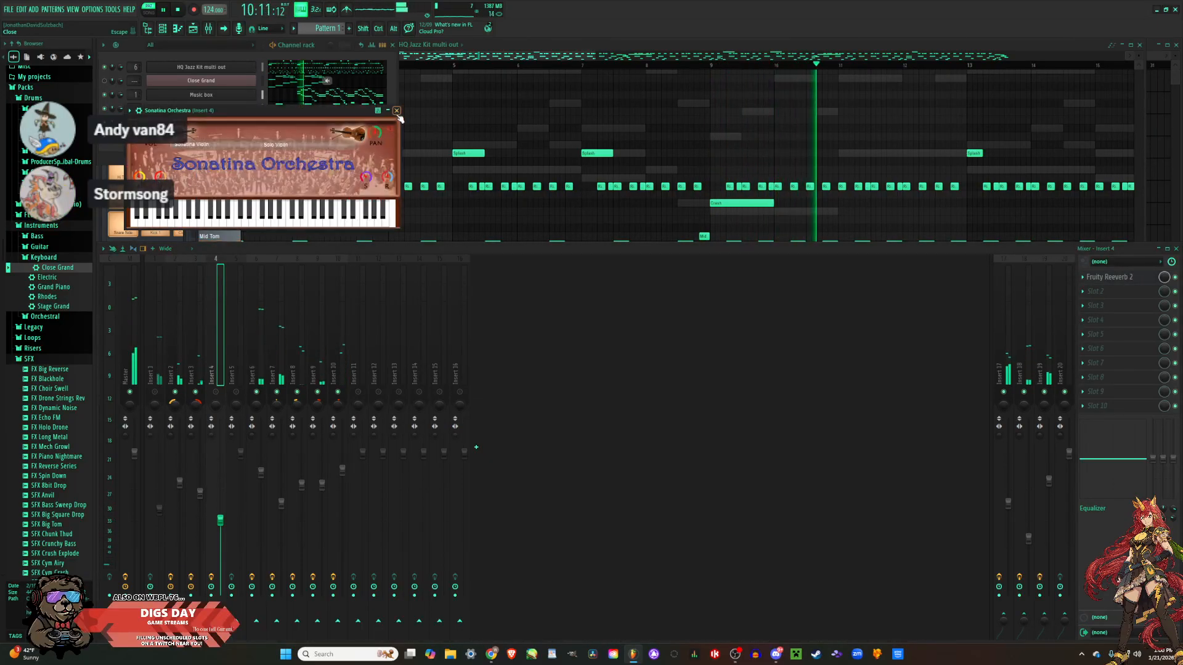
click(397, 111)
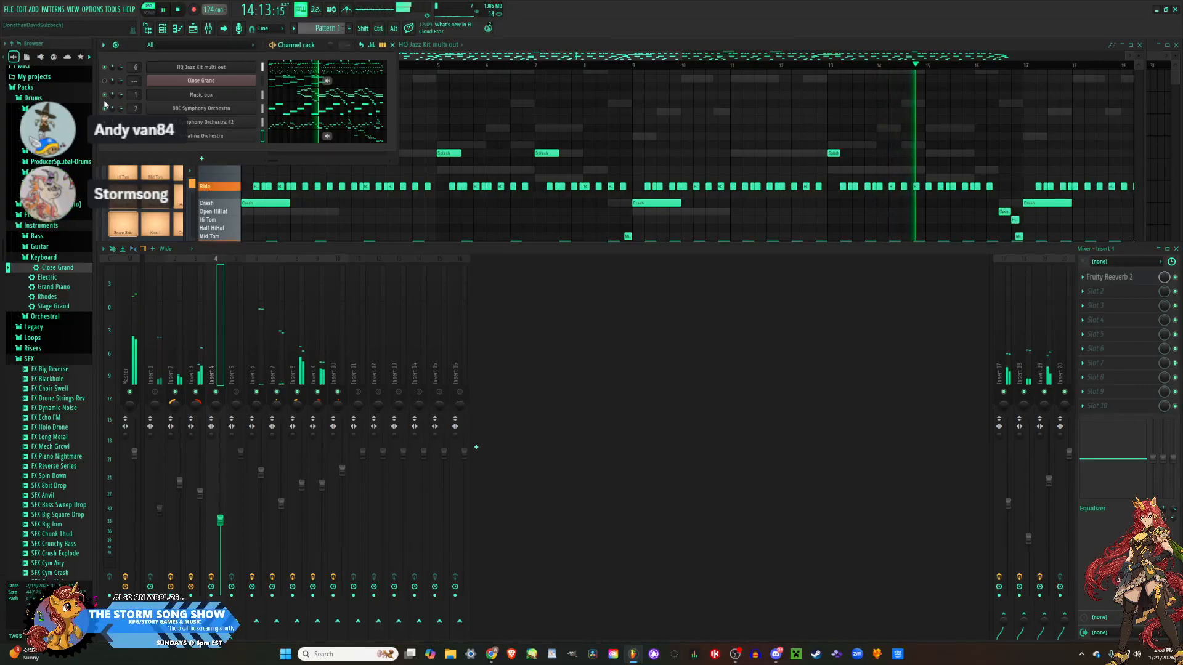
Add Fruity Reeverb 2 with the Large Hall preset to Insert 1's first effect slot and lower the track's volume.
click(152, 368)
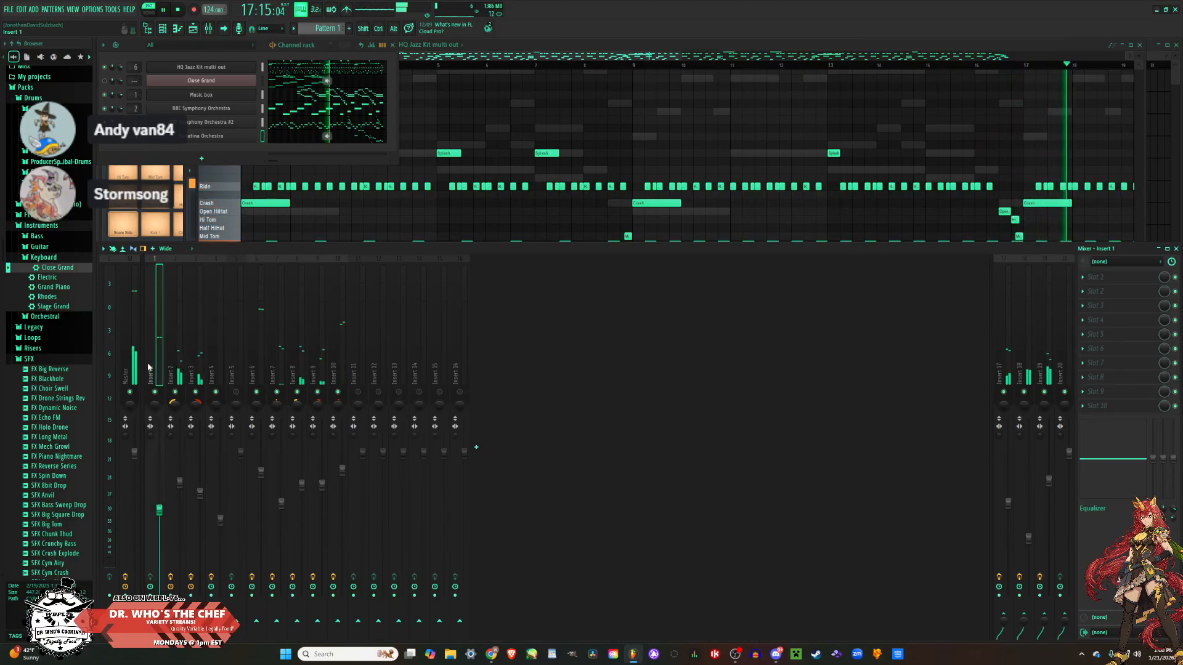
click(1101, 281)
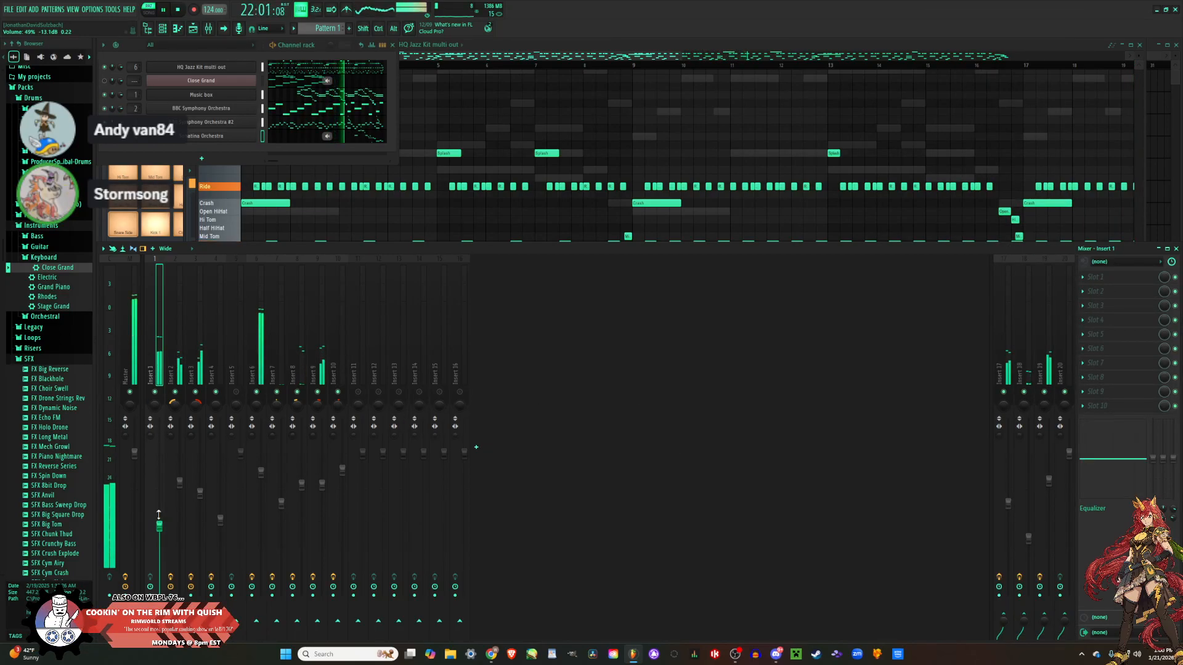
click(1097, 277)
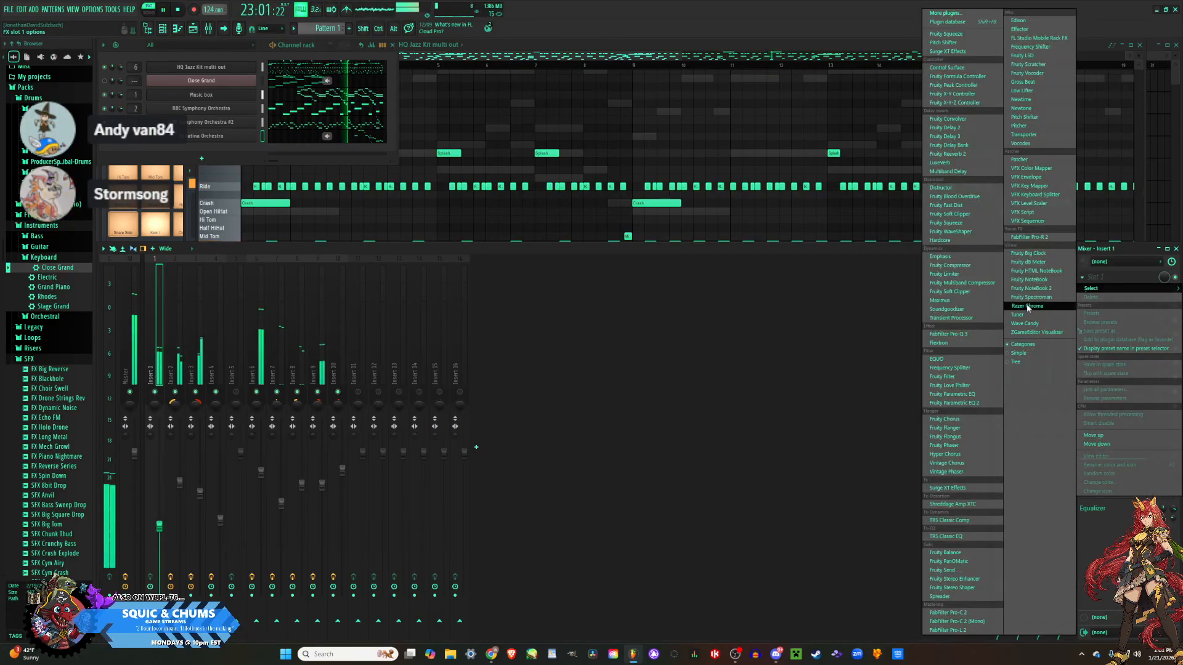
click(949, 154)
click(354, 136)
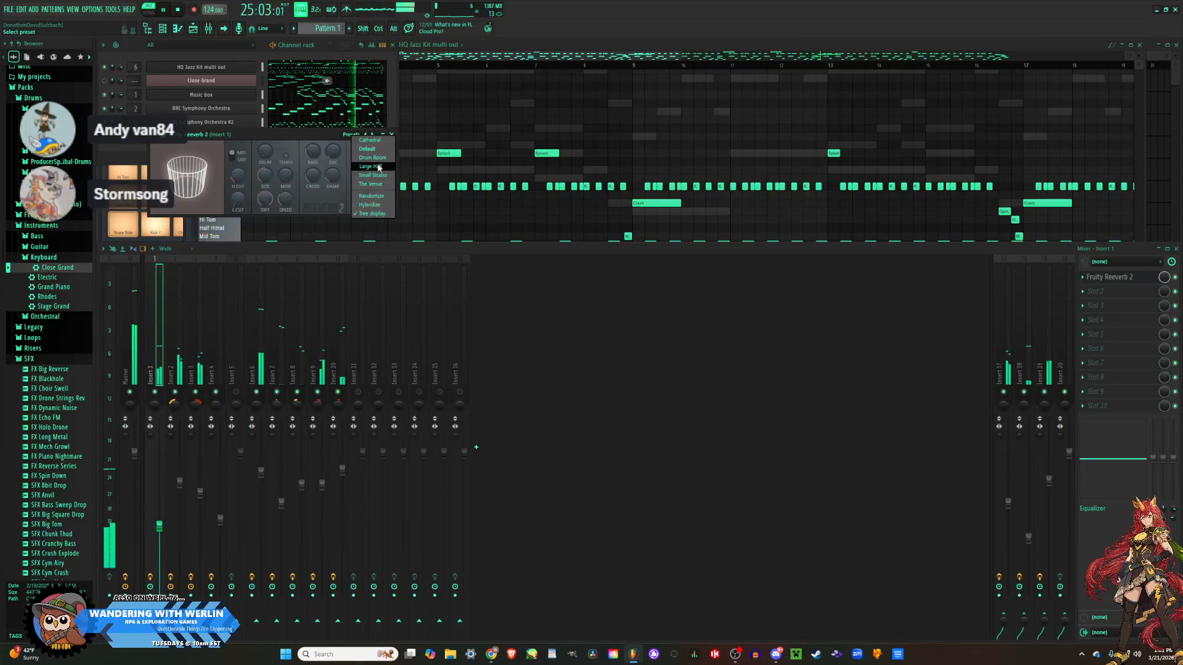
click(377, 165)
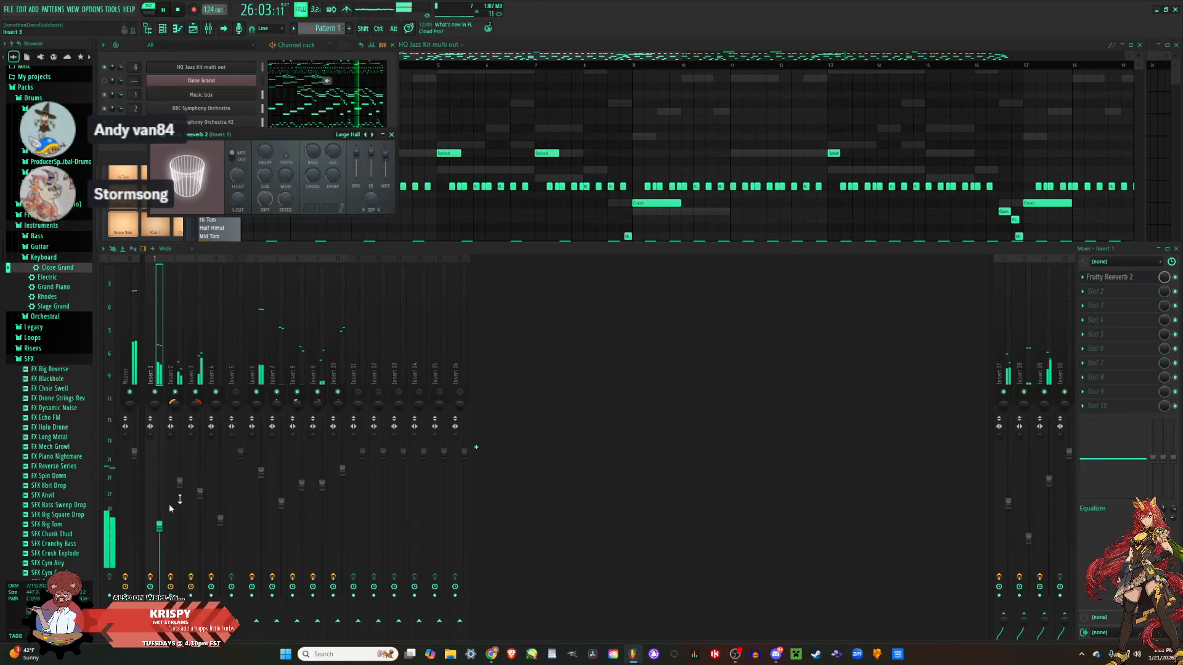
drag(161, 531, 161, 532)
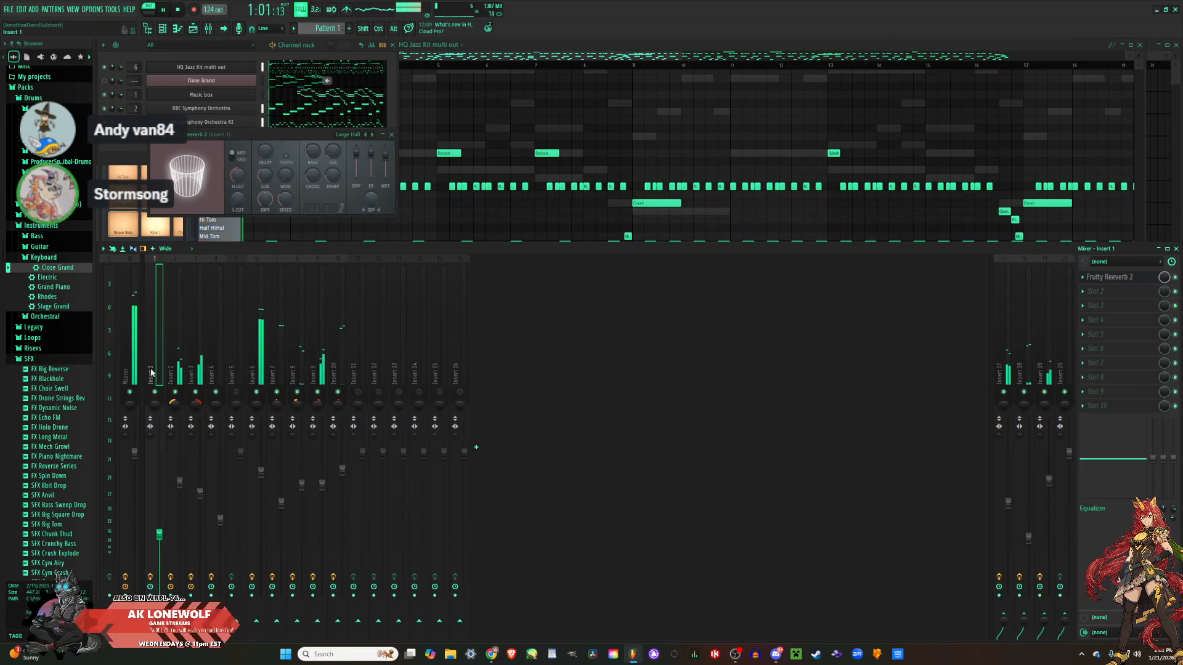
Play the pattern from around bar 16 to check how Insert 1's reverb sits in the mix.
click(1008, 64)
key(space)
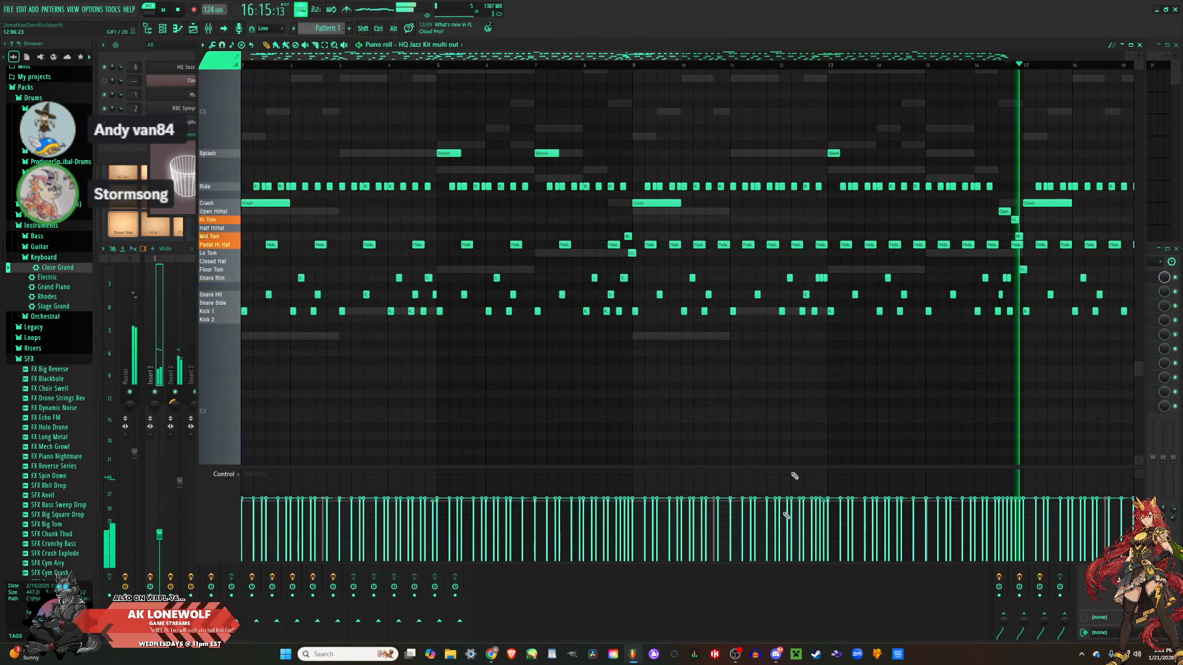
click(753, 616)
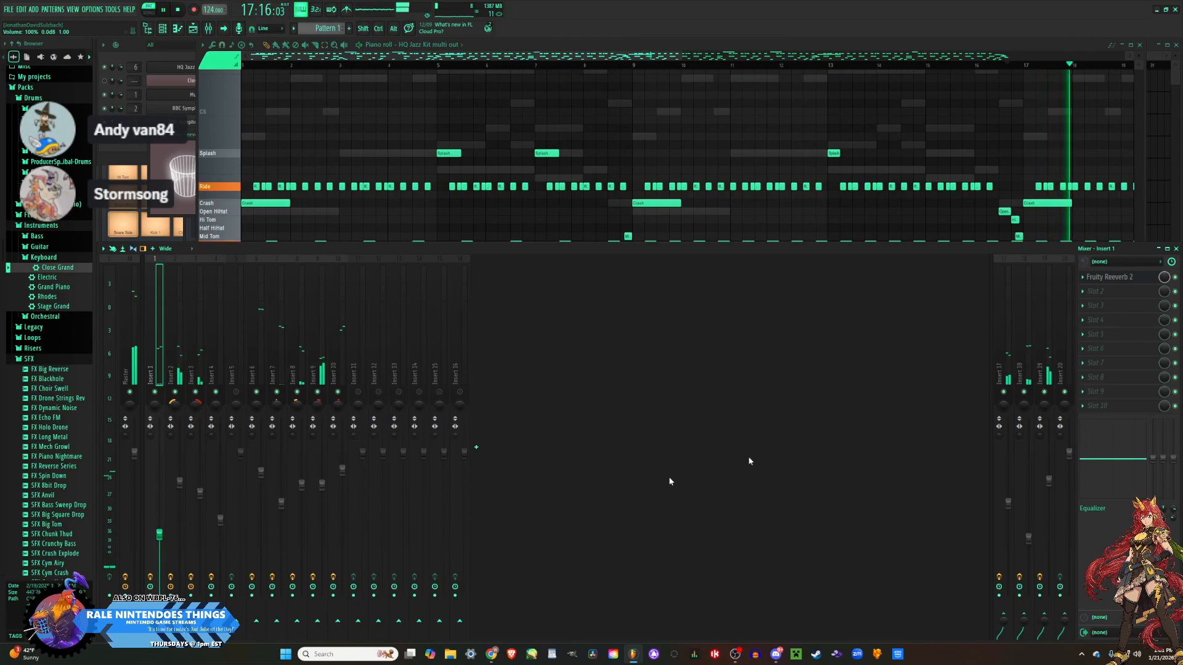
Add Fruity Delay 3 with the Ping pong preset ahead of Insert 1's reverb and lower the track's volume further.
click(1117, 293)
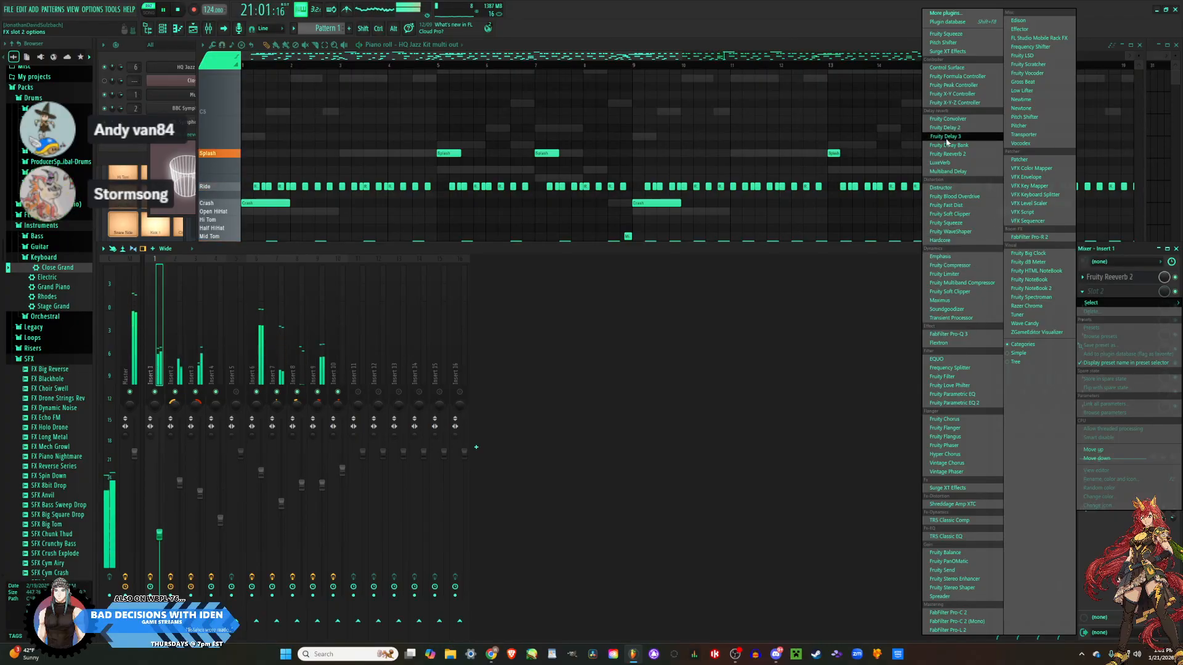
click(947, 138)
click(465, 148)
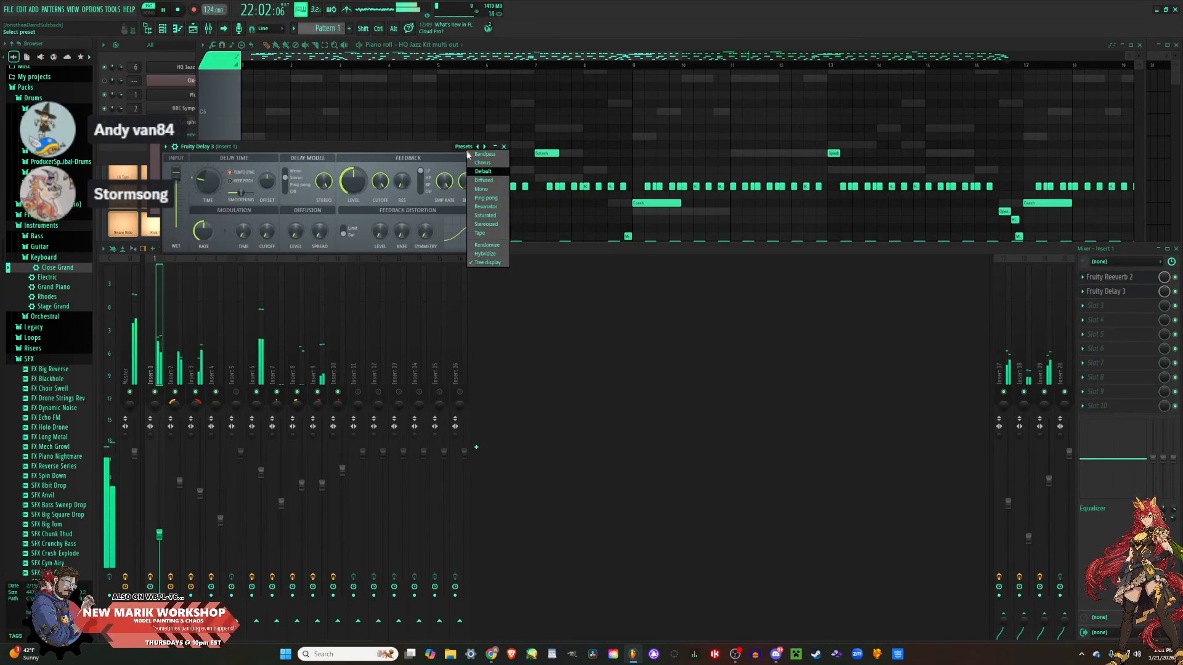
click(487, 198)
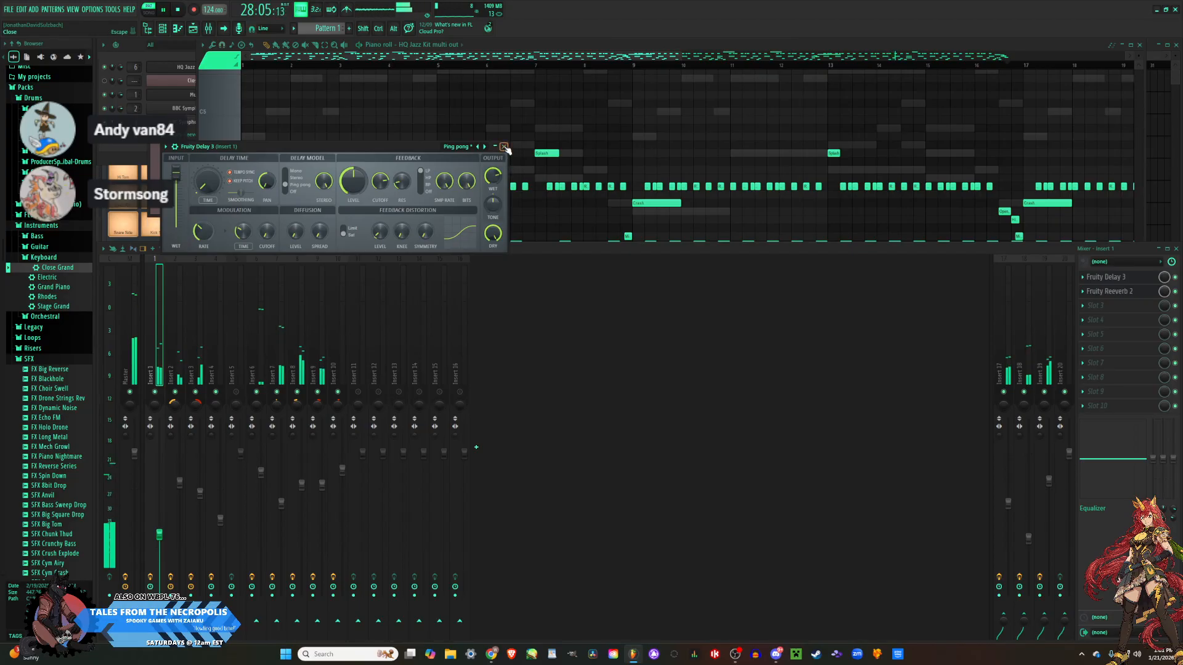
click(504, 147)
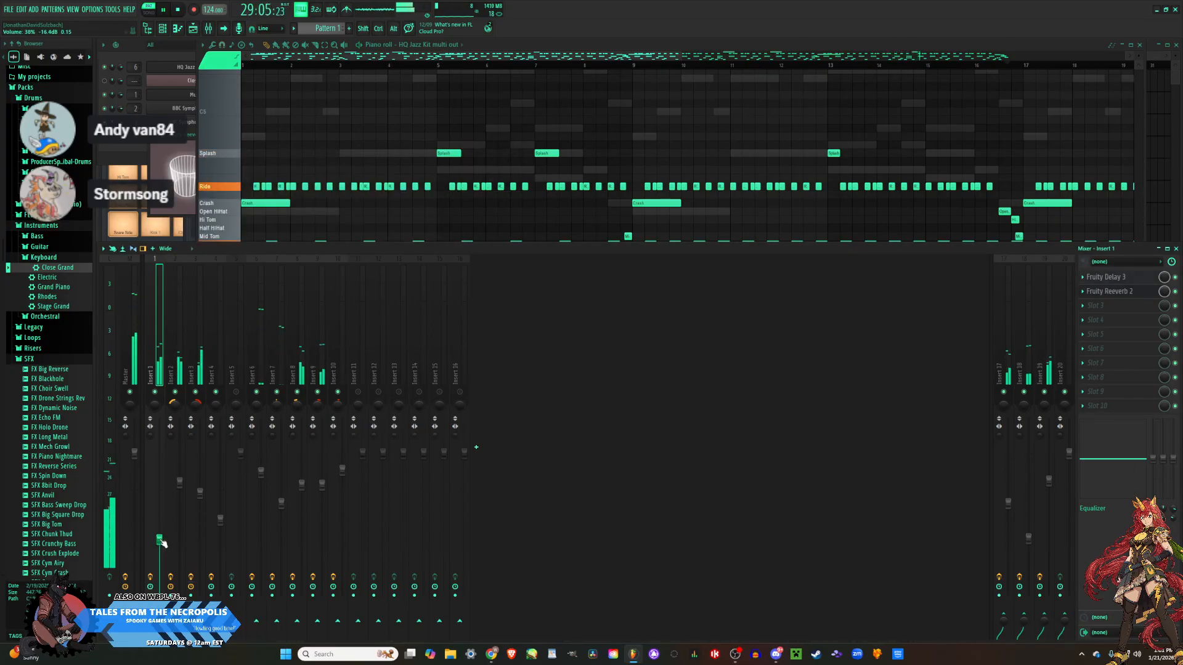
drag(161, 541, 162, 545)
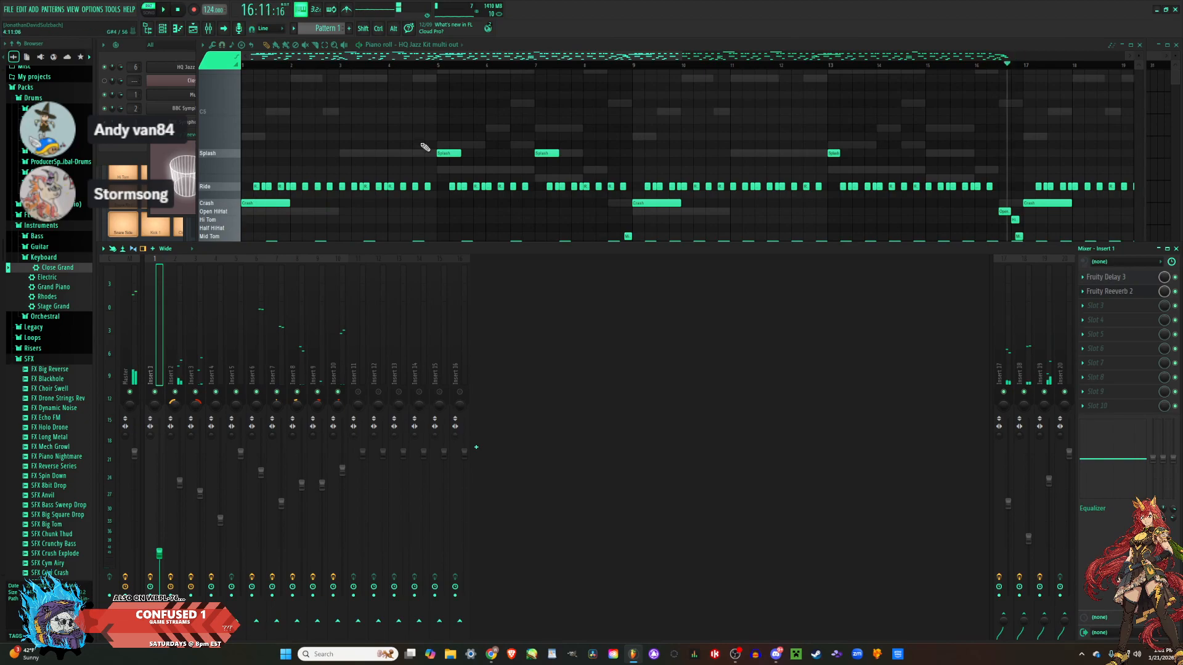
Move the playback start position to bar 25 of the pattern.
click(113, 148)
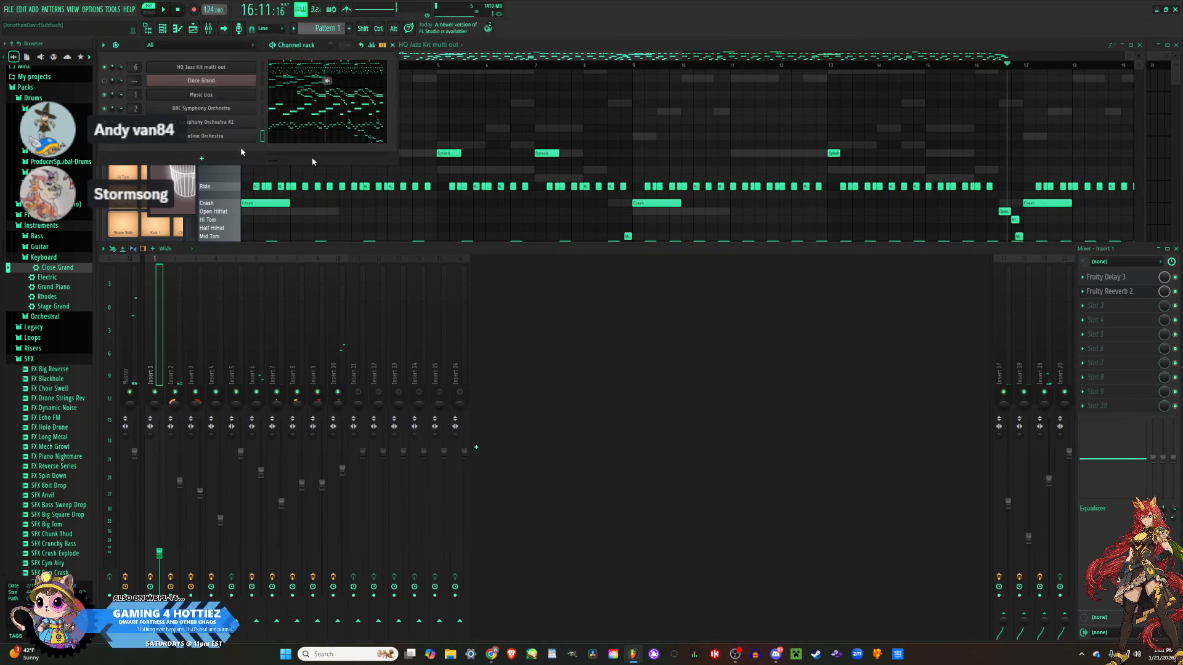
scroll(764, 174, down, 3)
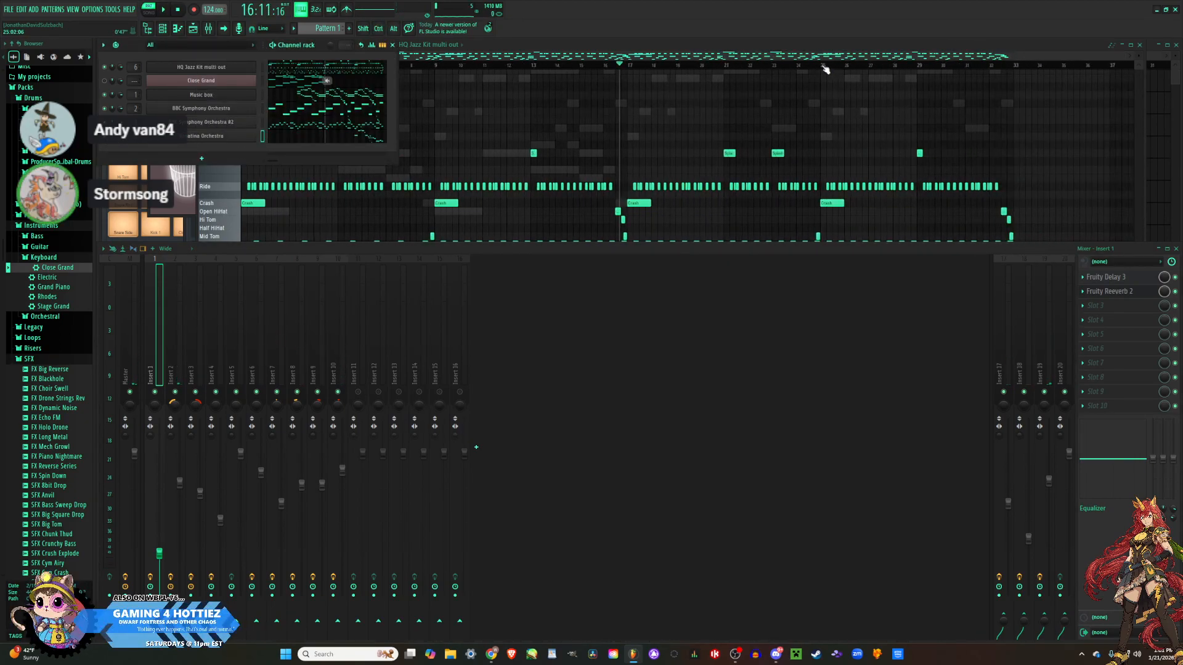
click(826, 70)
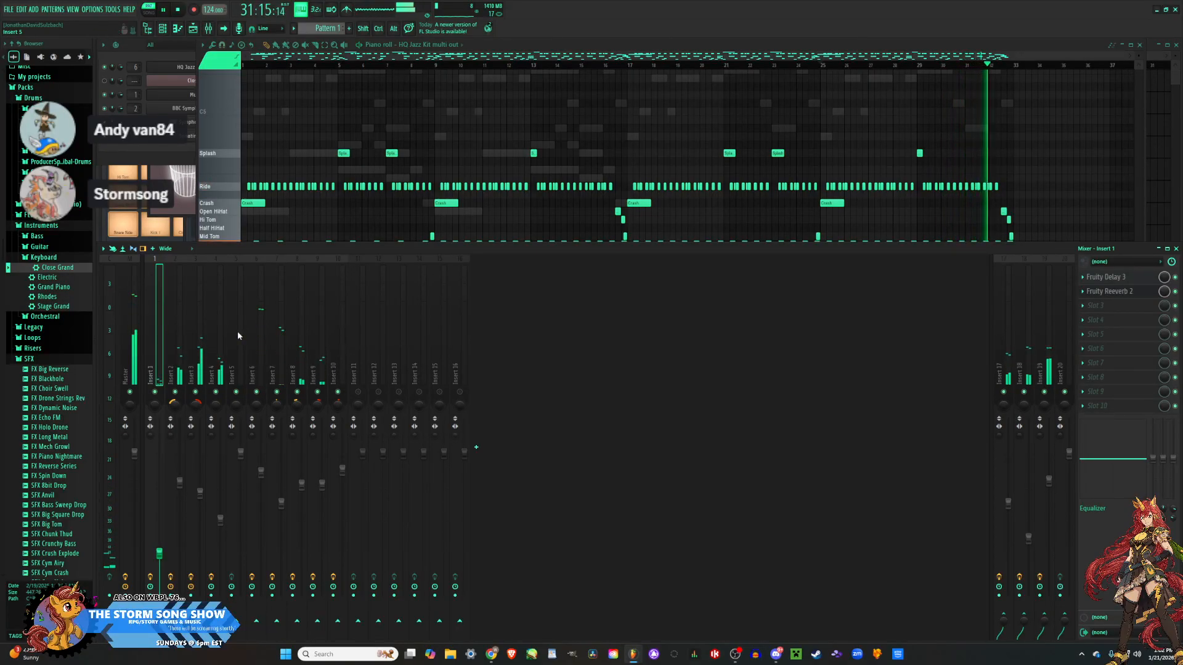
Pan Insert 1 and Insert 4 off centre while replaying from bar 25.
click(222, 338)
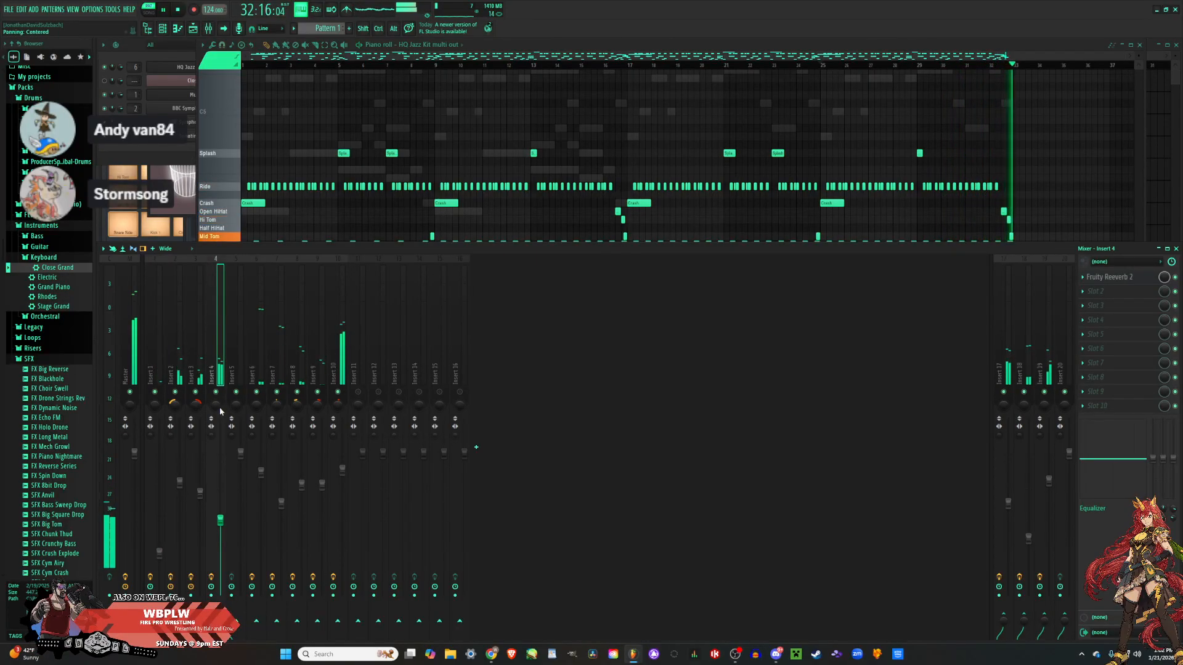
key(space)
key(space)
drag(155, 404, 217, 401)
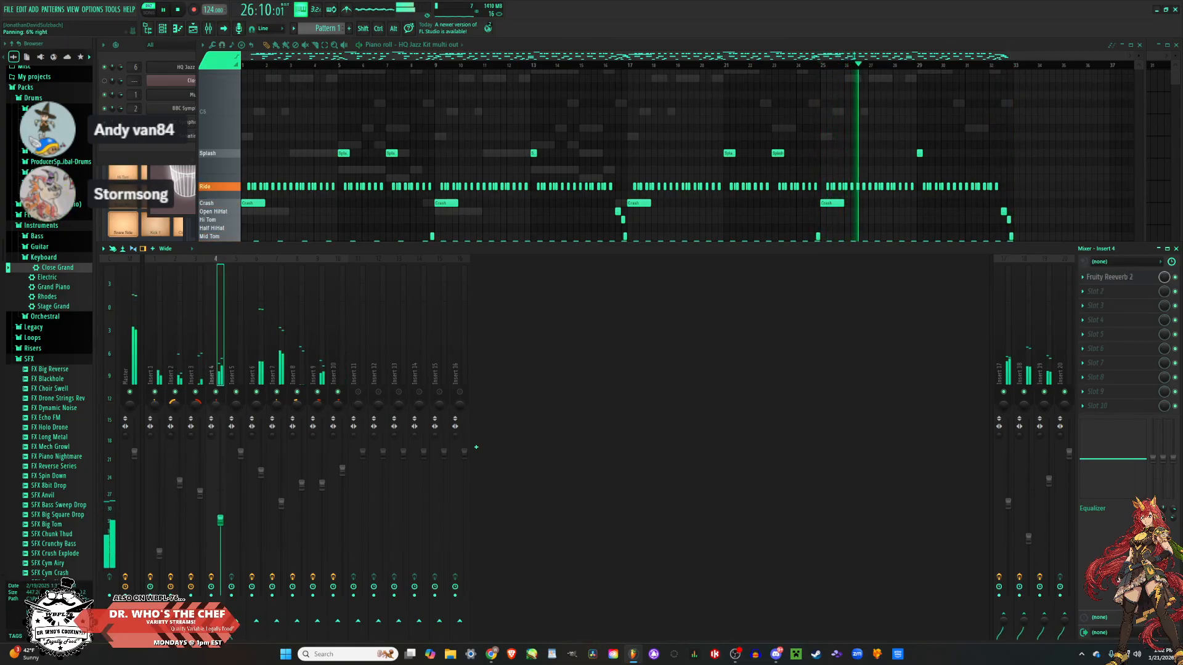
Add Fruity Parametric EQ 2 ahead of Insert 4's reverb, cutting the lows, boosting the upper mids and slightly cutting the highs.
click(1106, 280)
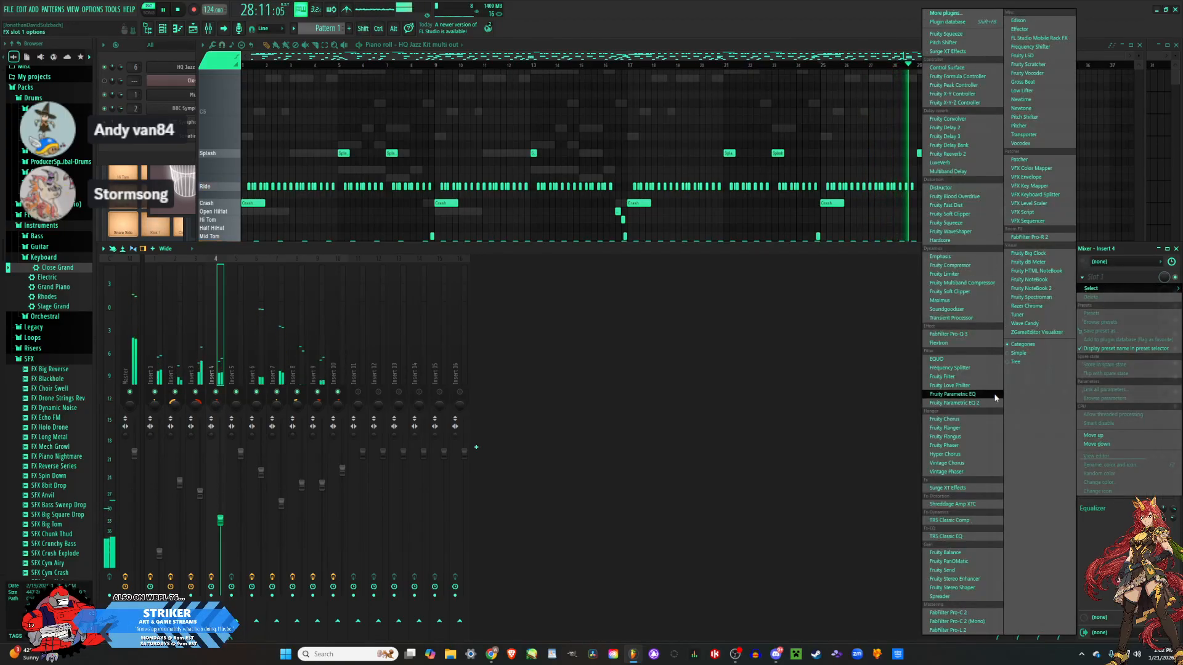
click(990, 403)
drag(252, 199, 261, 219)
drag(333, 200, 303, 185)
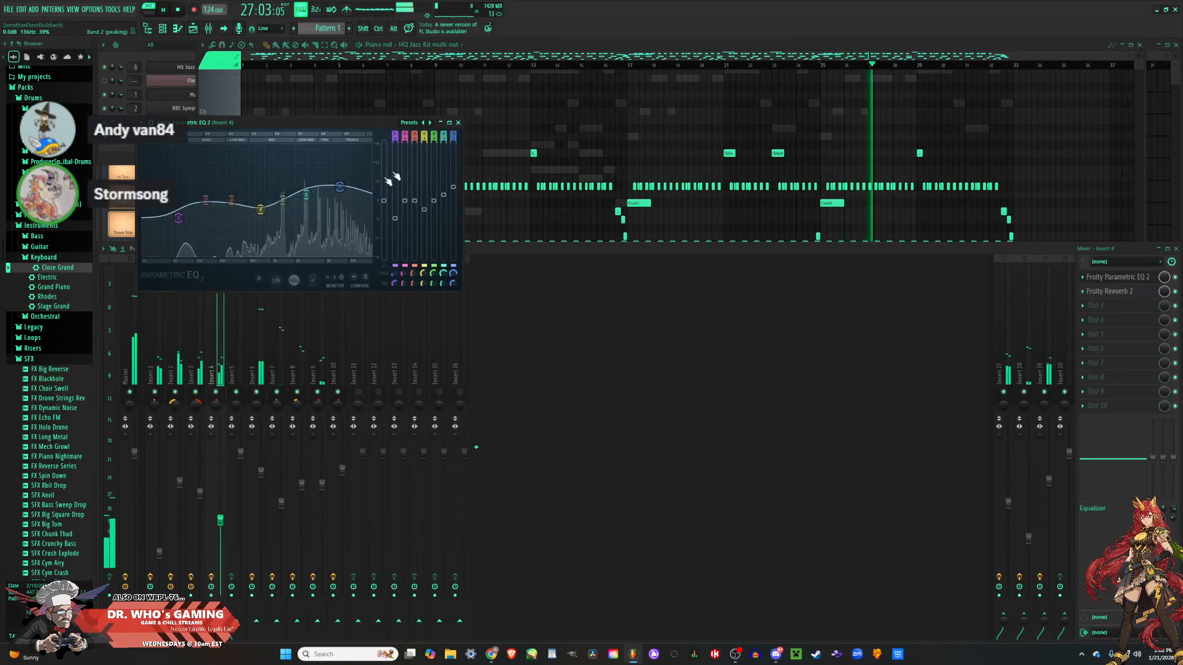
drag(339, 185, 306, 195)
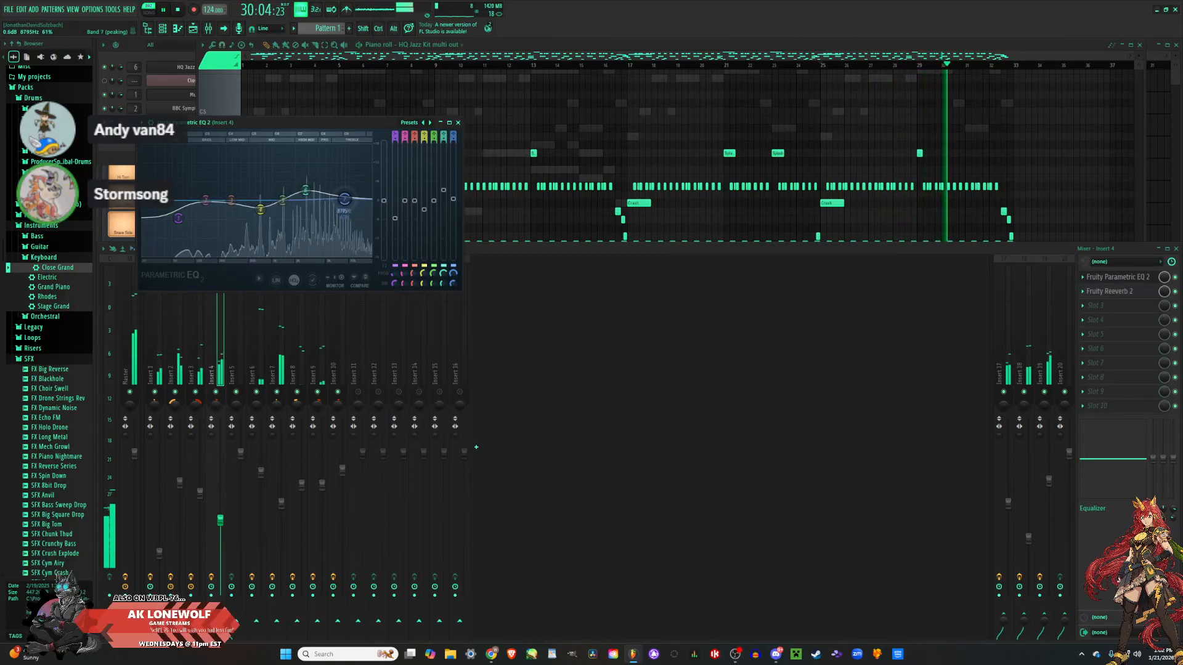
mouse_move(305, 190)
mouse_down()
mouse_move(301, 162)
mouse_move(321, 189)
mouse_up()
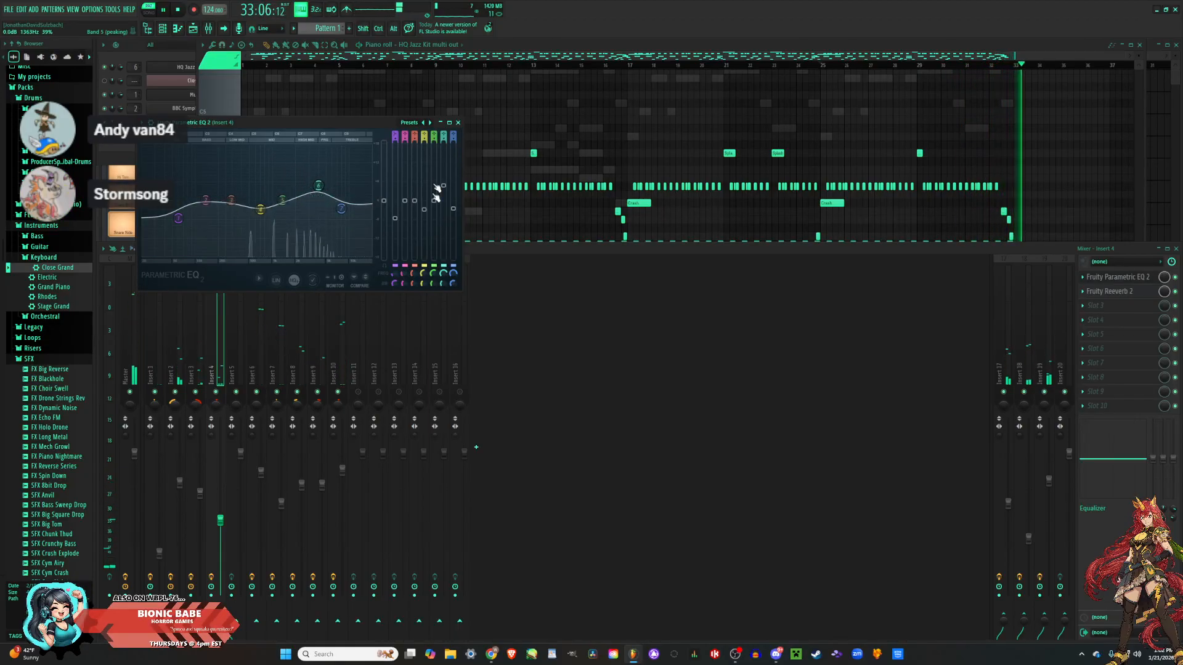
click(458, 122)
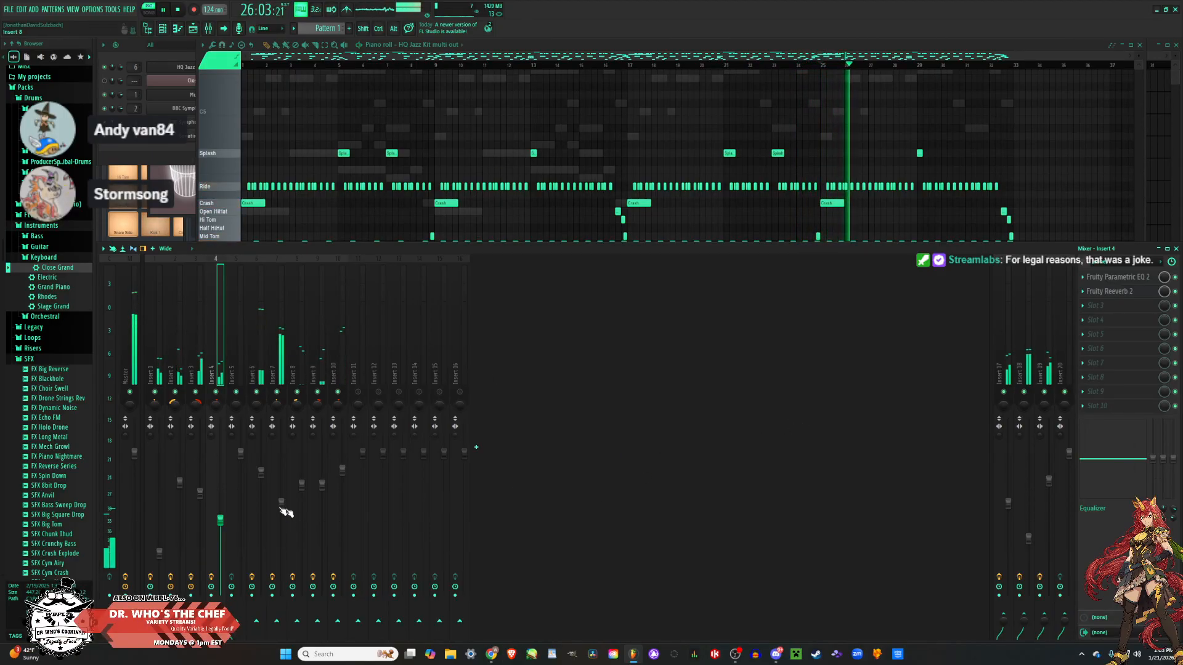
Lower the volumes of Insert 4, Insert 6 and Insert 7.
drag(221, 524, 224, 530)
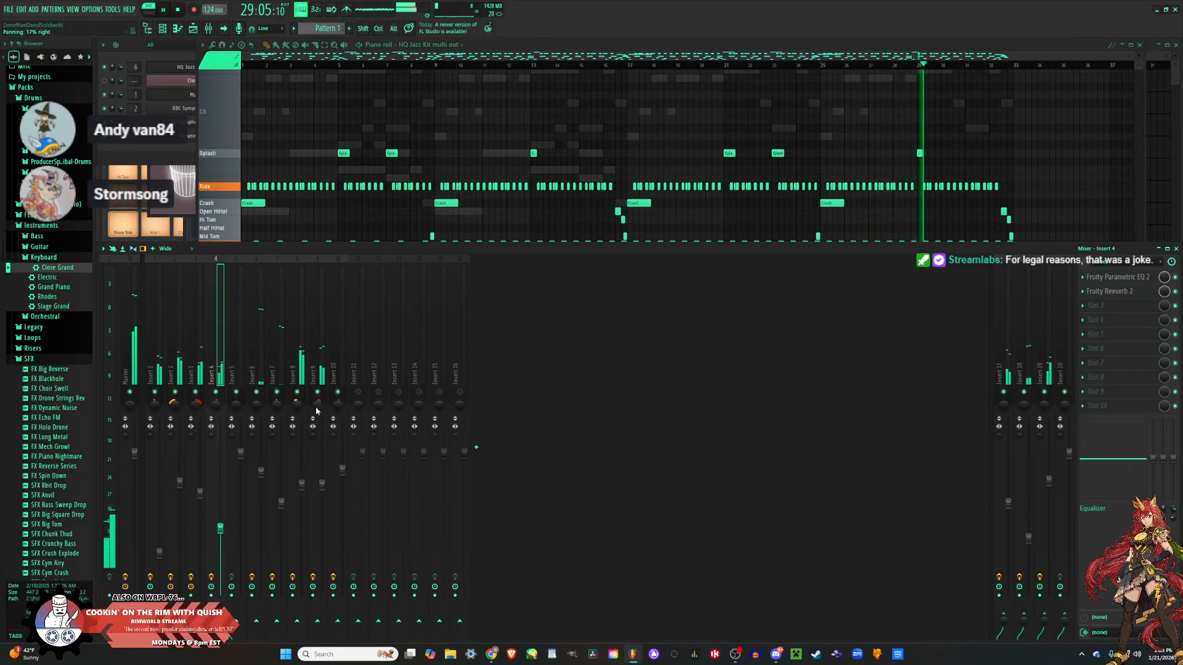
click(253, 357)
drag(261, 472, 282, 513)
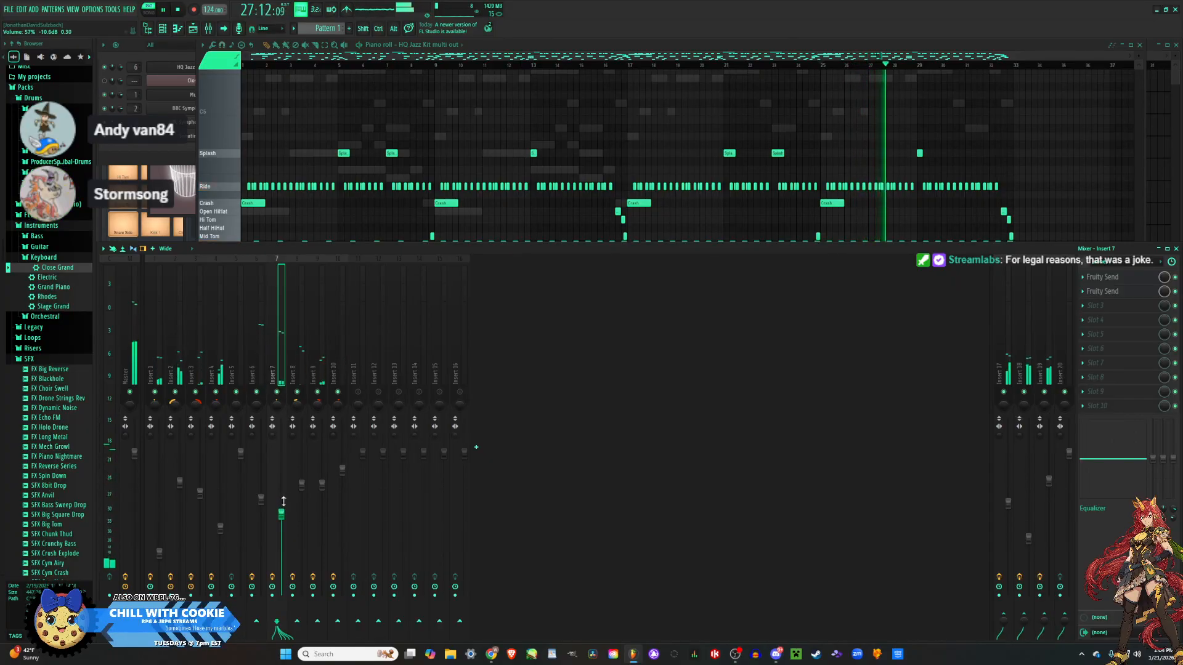
Add Fruity Parametric EQ 2 to Insert 7's third effect slot with a dip on band 3, and set the track's volume to 60%.
click(1103, 305)
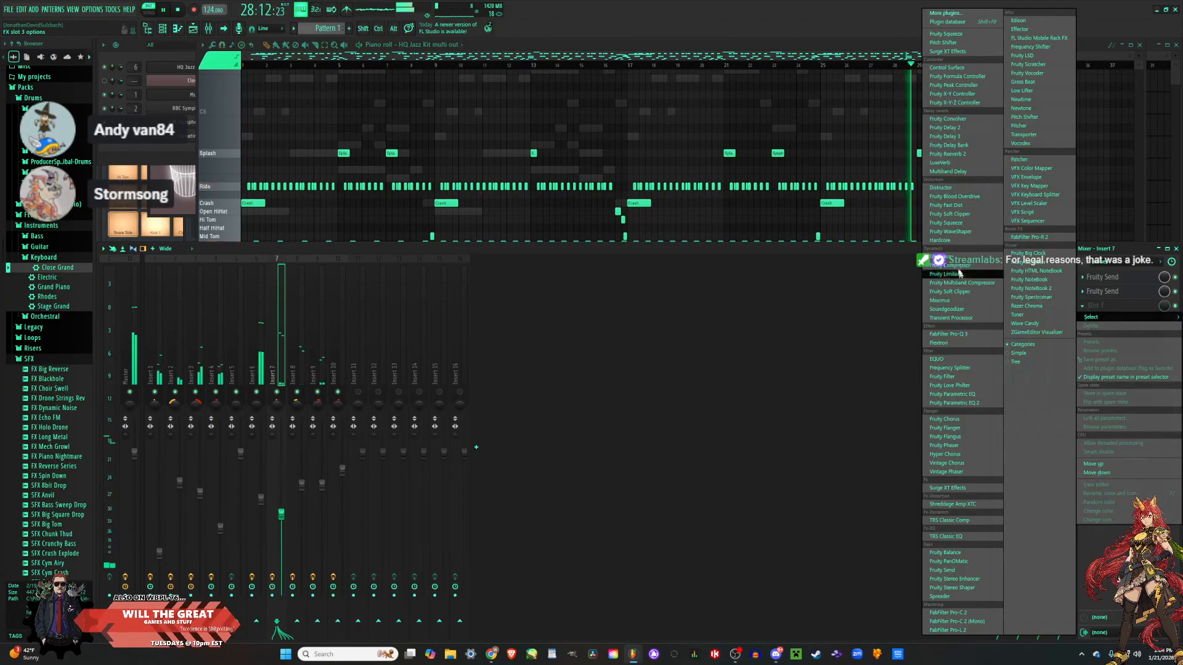
click(981, 402)
drag(219, 189, 216, 203)
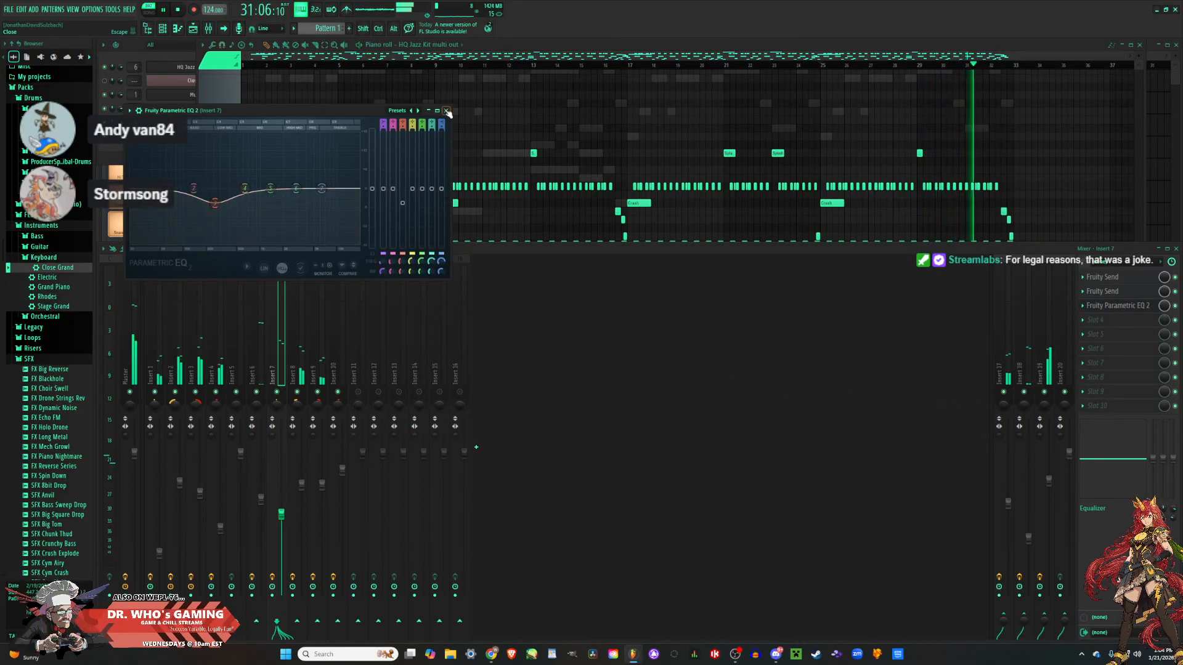
click(446, 110)
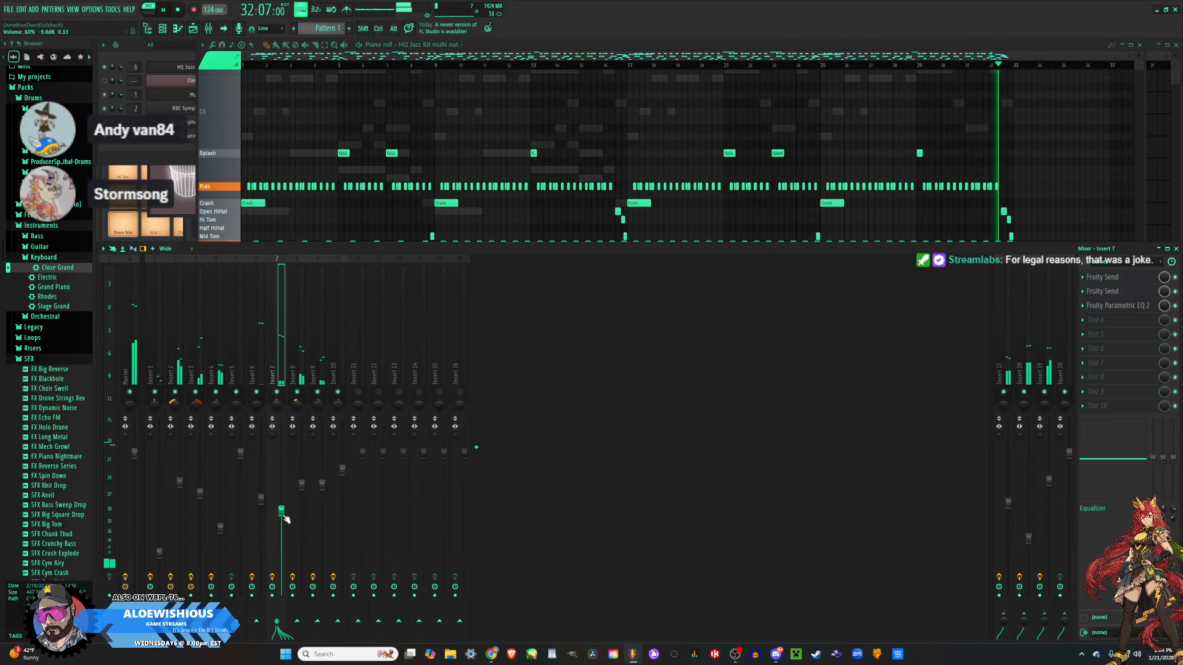
Lower the volumes of Inserts 8, 9 and 10, and bring Insert 4 down a little more.
key(space)
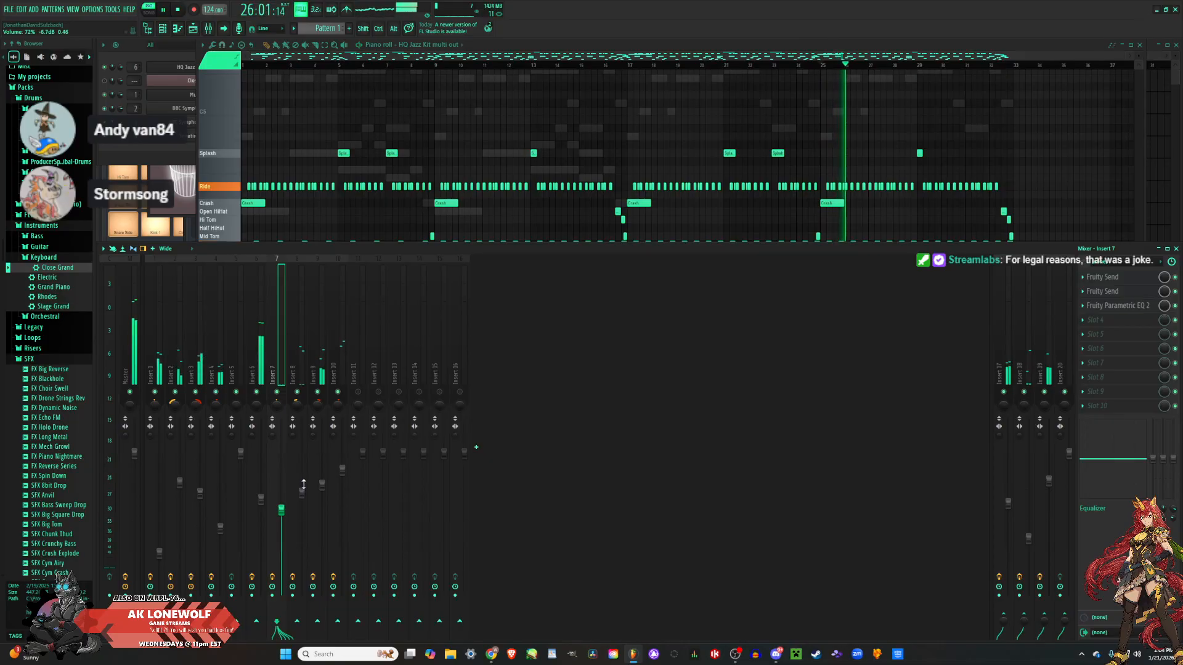
drag(303, 490, 345, 476)
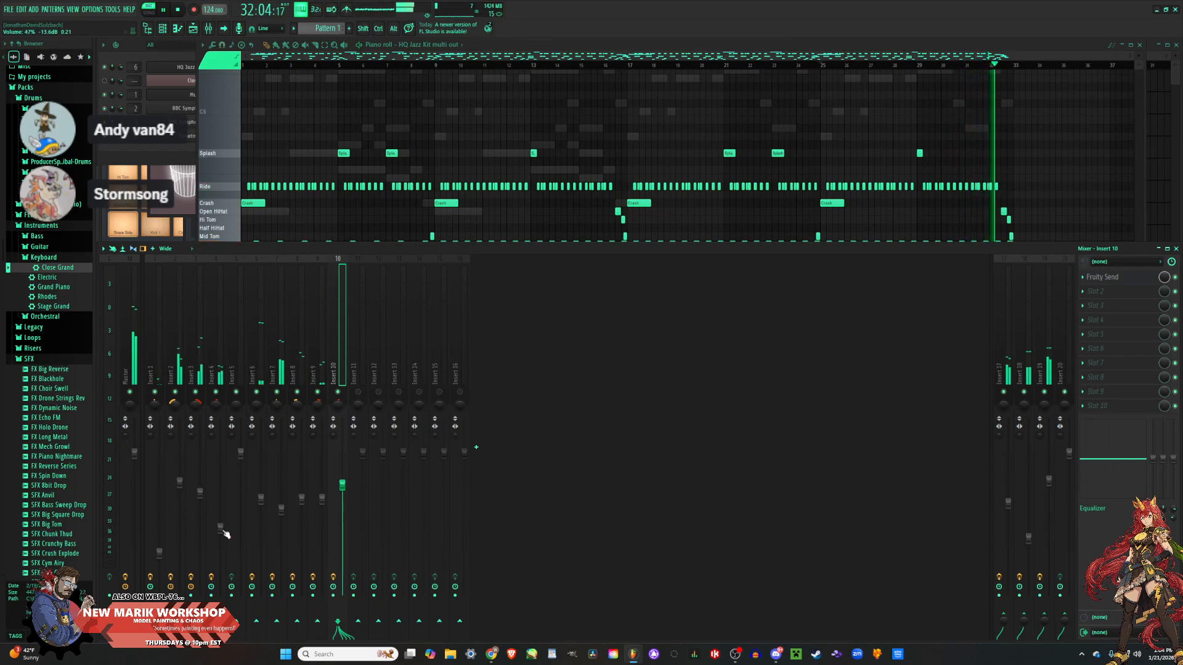
drag(221, 528, 222, 536)
Replay the pattern from bar 25 to check the balance, stop playback and show the Playlist.
key(space)
key(space)
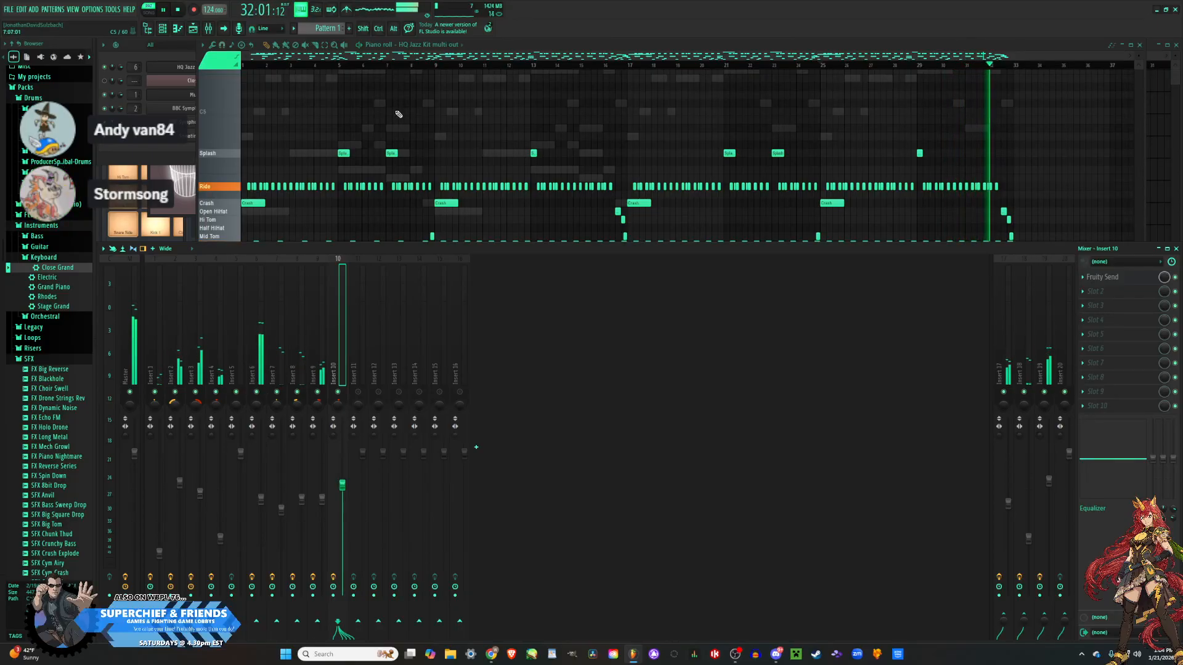
click(1176, 72)
key(space)
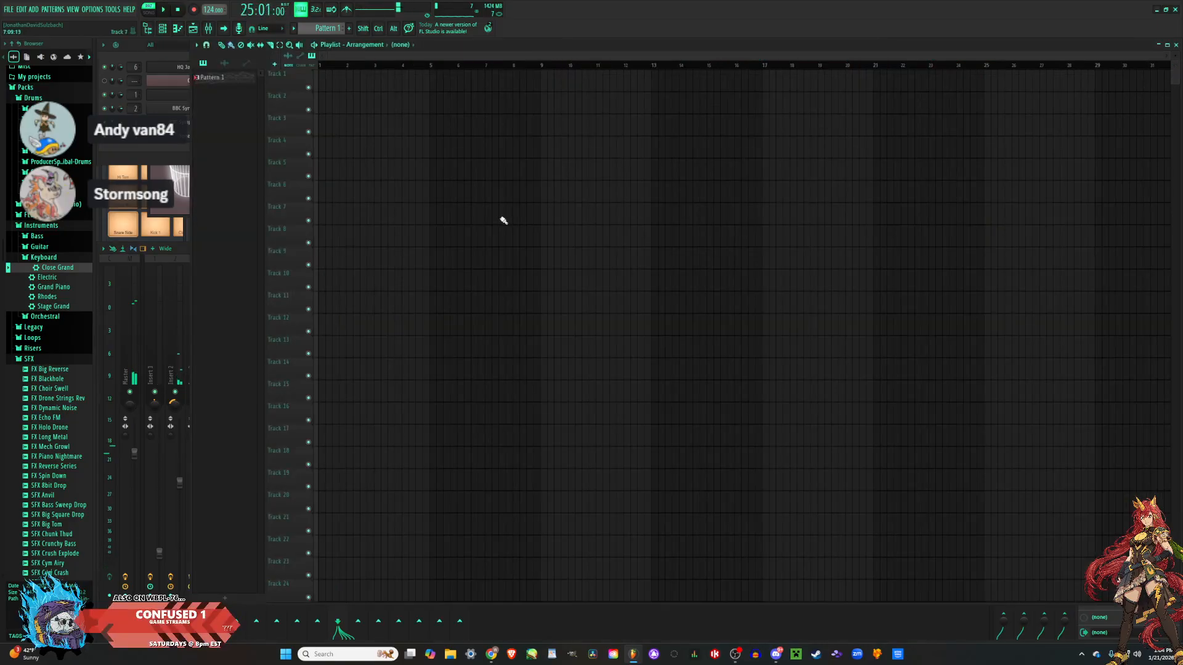
Place Pattern 1 at the start of Track 1 in the Playlist and start playback.
click(375, 102)
click(546, 118)
right_click(587, 135)
drag(583, 110, 485, 54)
scroll(492, 194, down, 2)
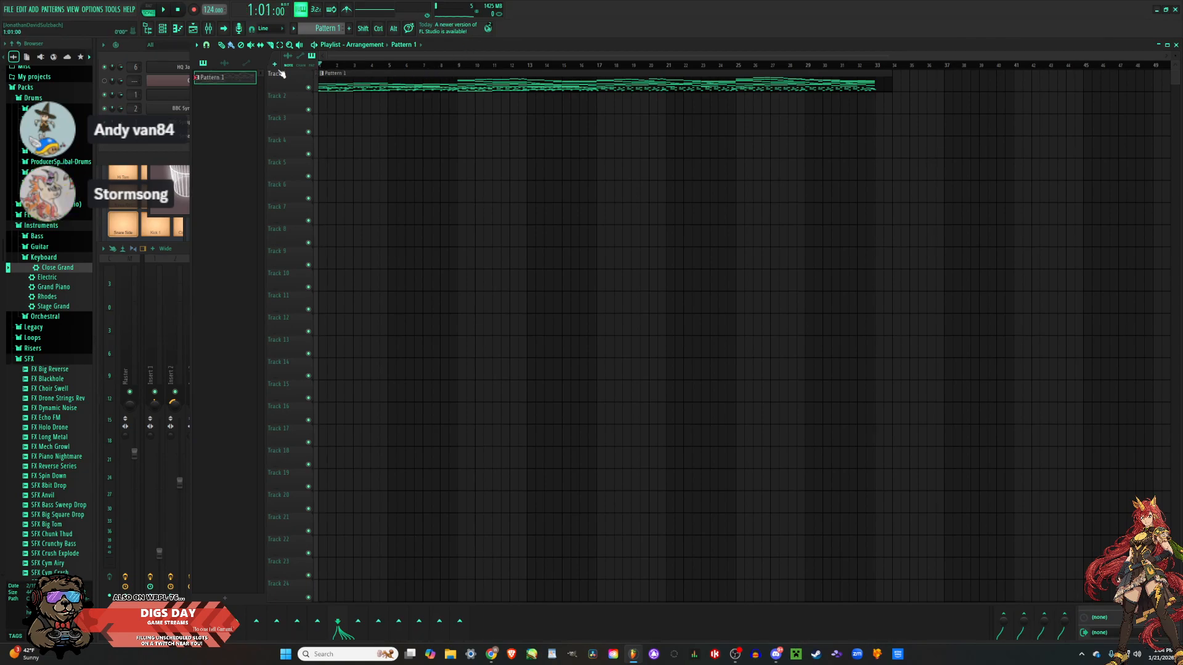
key(space)
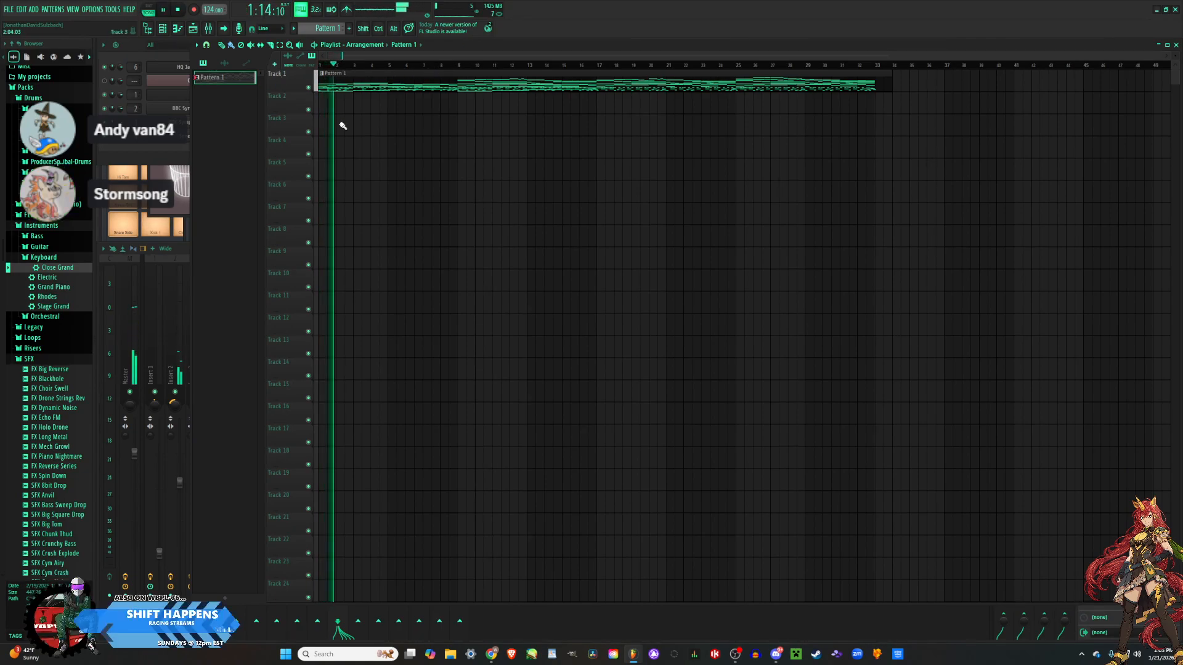
click(872, 100)
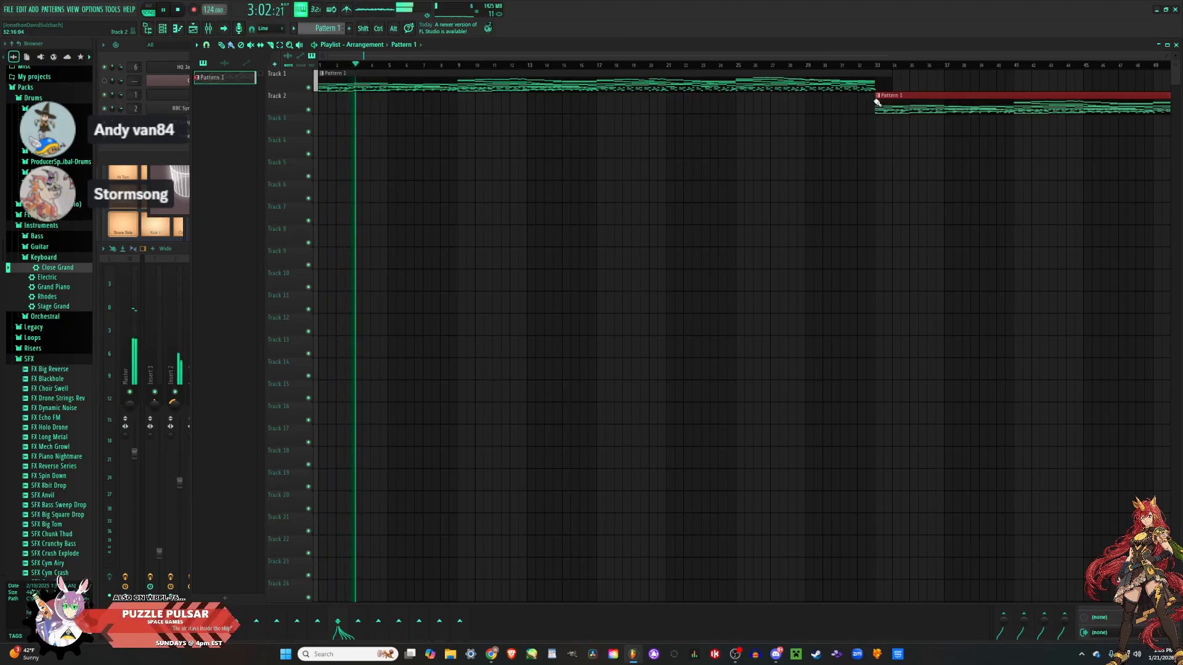
click(832, 66)
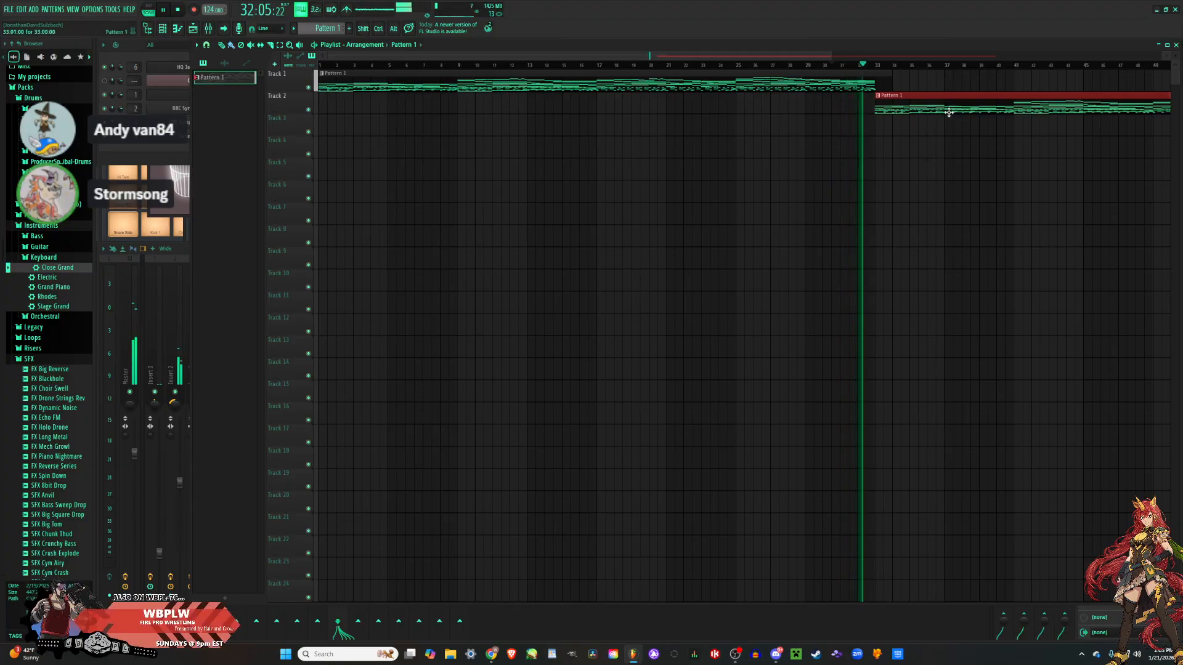
key(space)
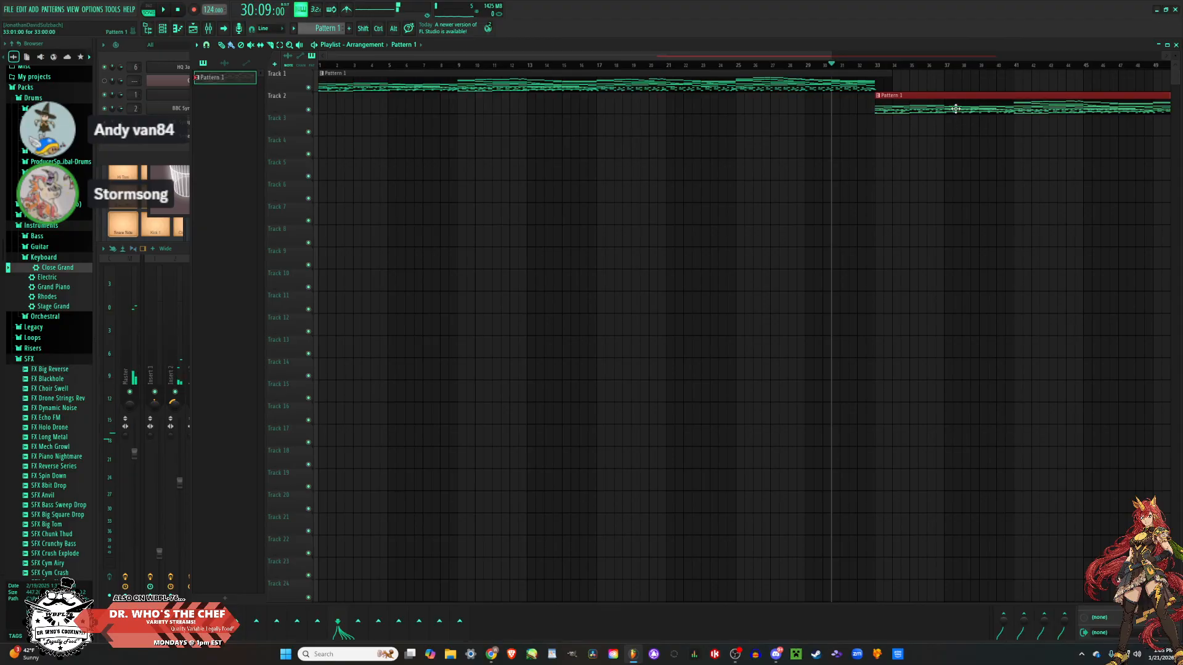
right_click(960, 105)
Create Pattern 2, place it on Track 2 at bar 33, and play the transition from bar 30.
click(349, 28)
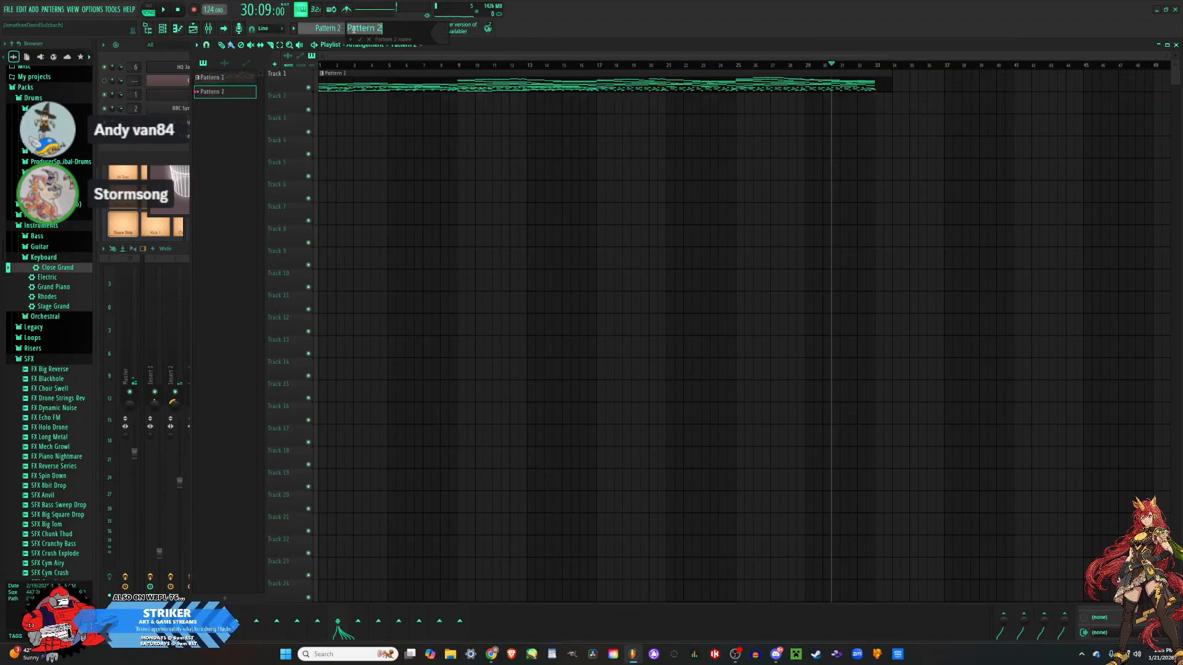
click(885, 98)
key(space)
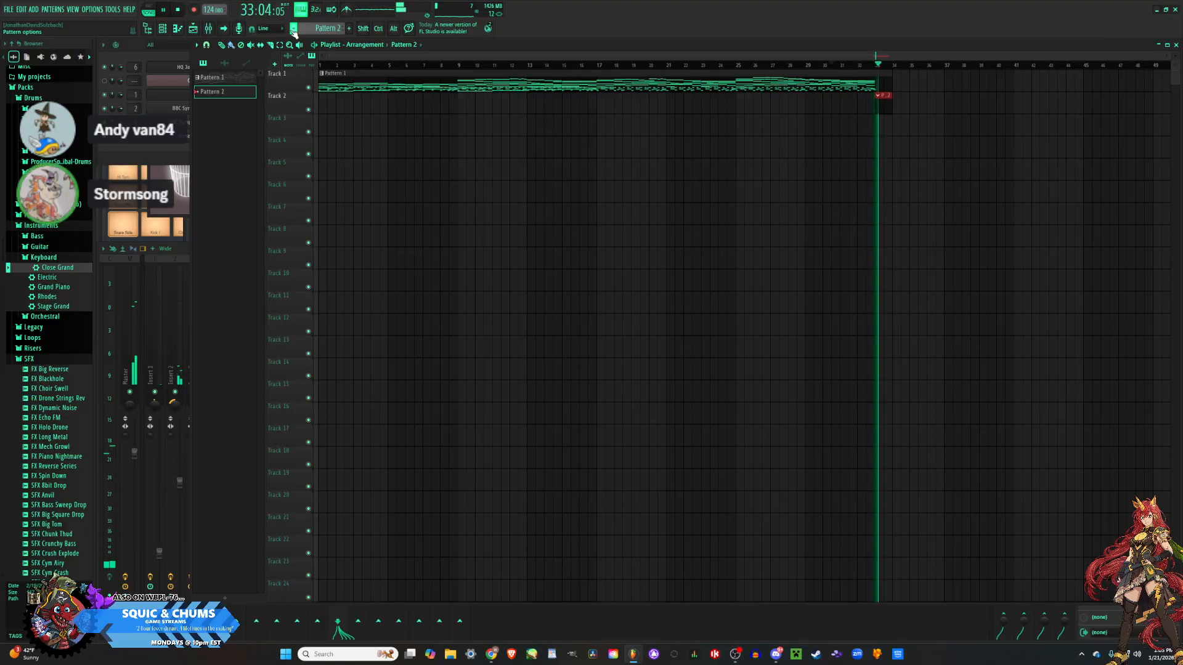
key(space)
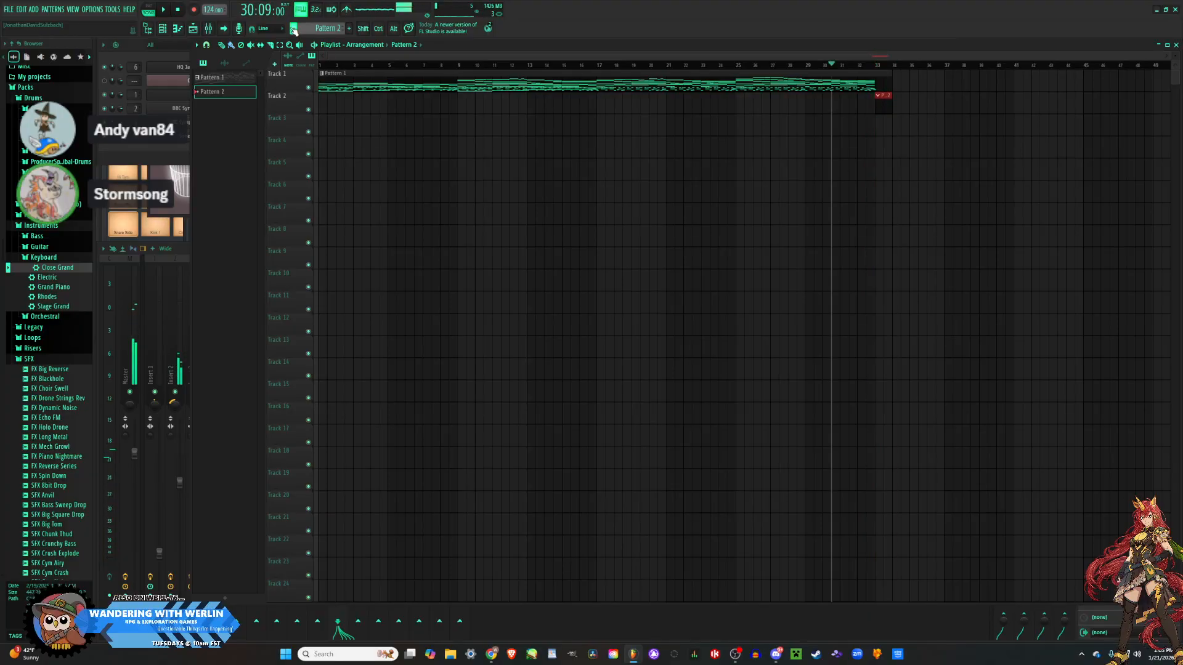
Open the Music box channel's piano roll in Pattern 2 and add C7 and A6 notes at the start of bar 1.
key(F6)
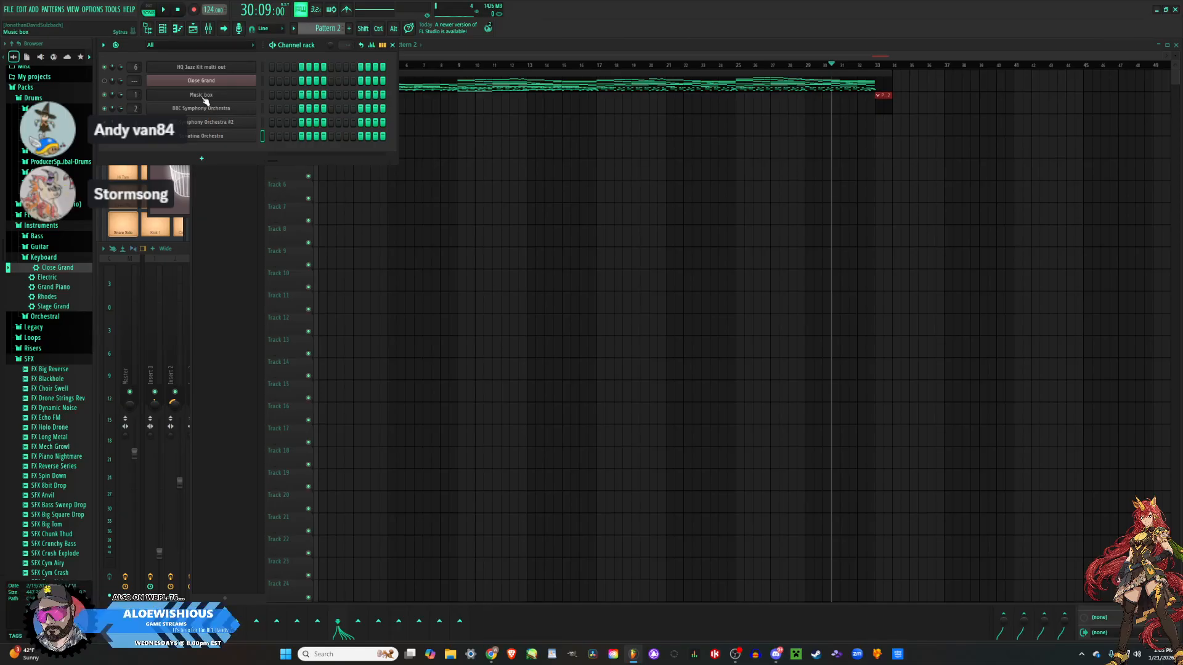
right_click(254, 95)
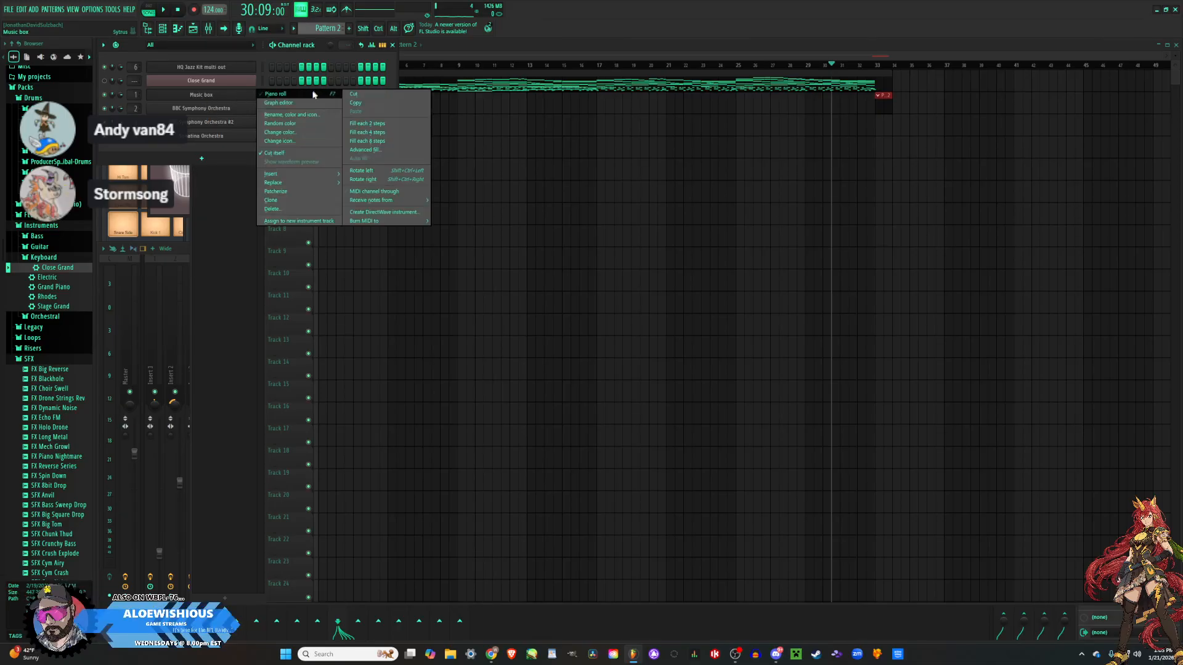
click(314, 94)
scroll(294, 132, up, 6)
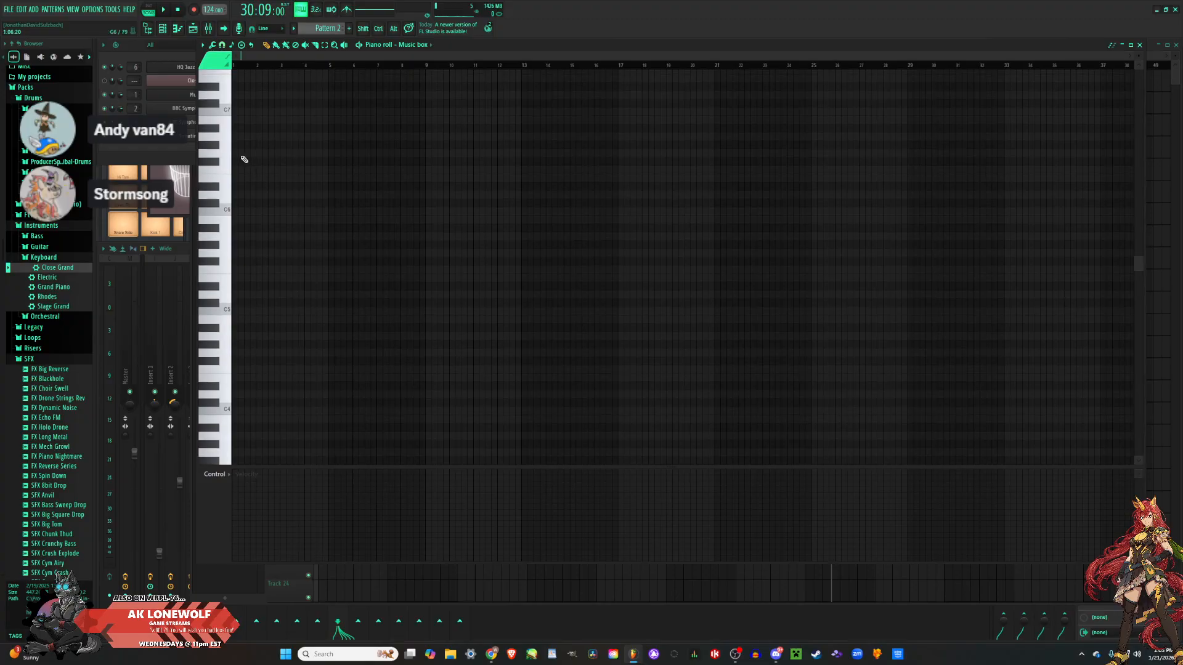
click(227, 112)
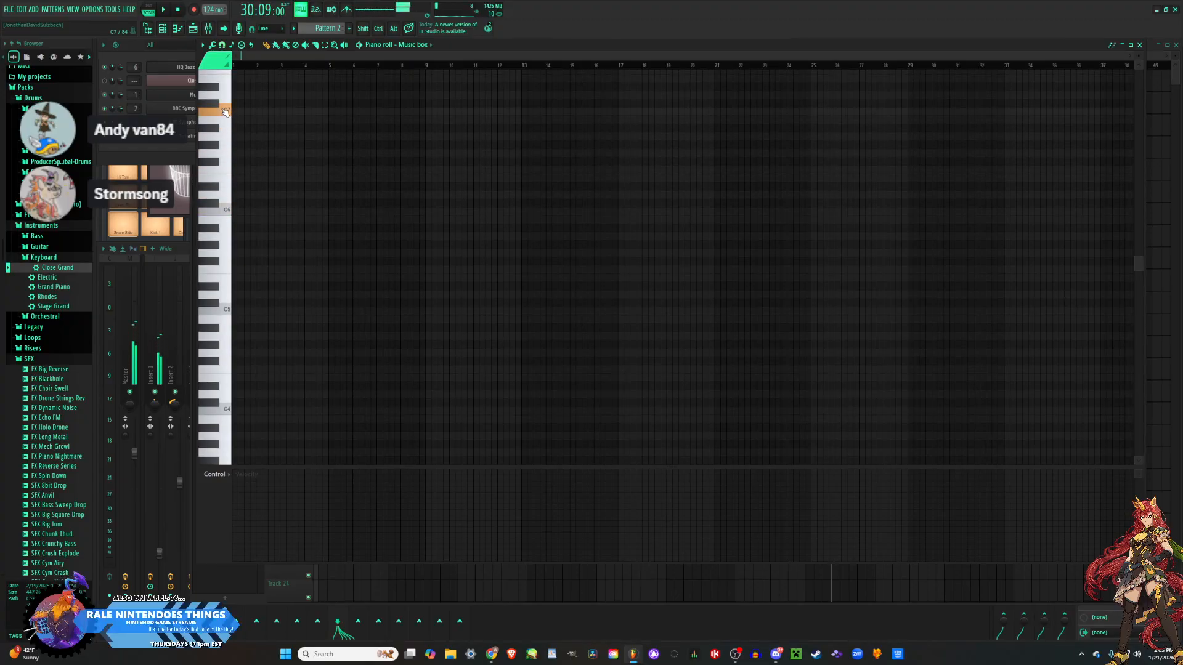
click(235, 112)
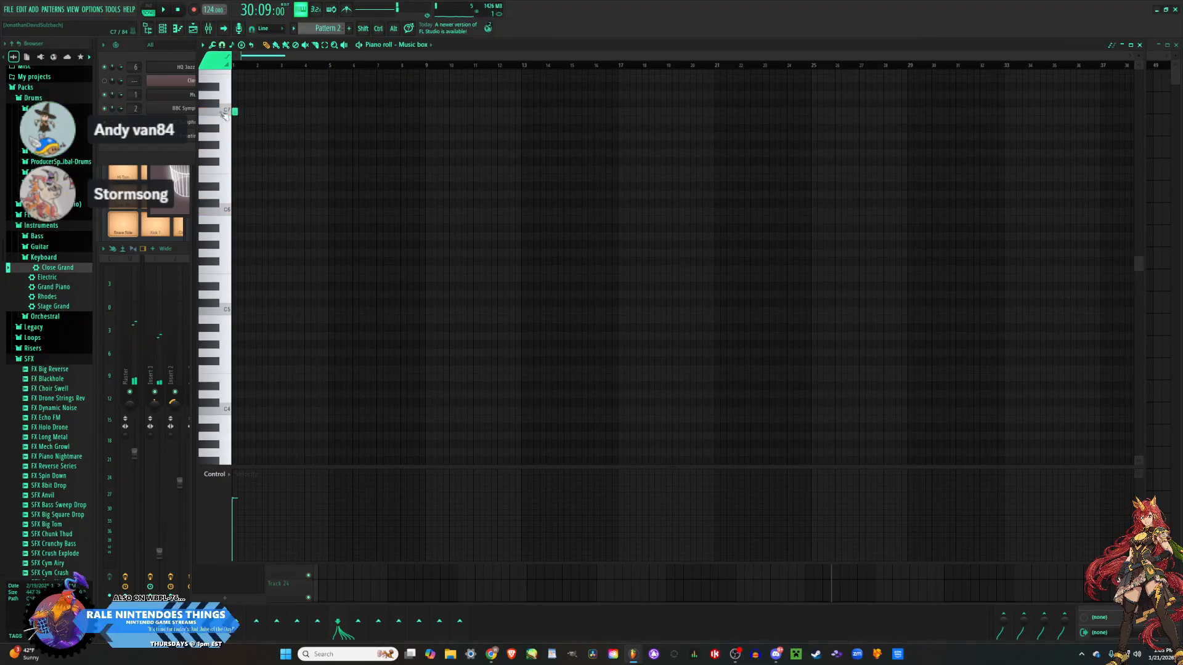
scroll(254, 114, up, 8)
scroll(264, 98, down, 2)
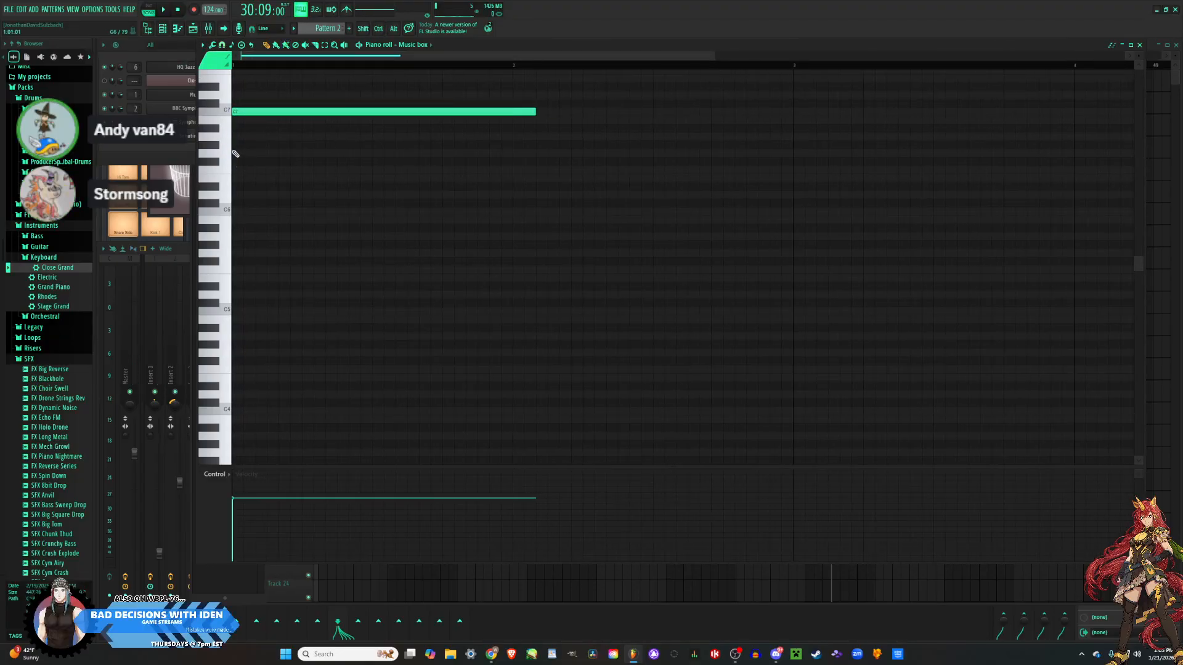
click(233, 136)
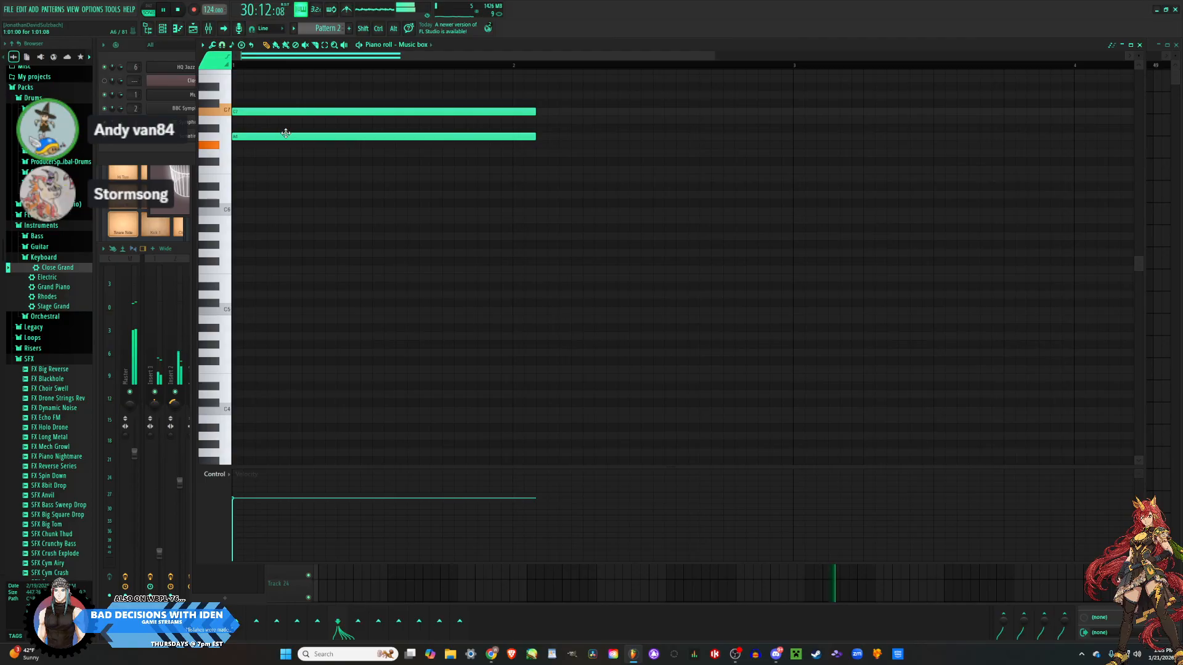
Shorten both Music box notes to exactly one bar and listen to them from bars 30 and 33.
key(ctrl+a)
drag(537, 110, 512, 112)
key(space)
key(ctrl+d)
key(space)
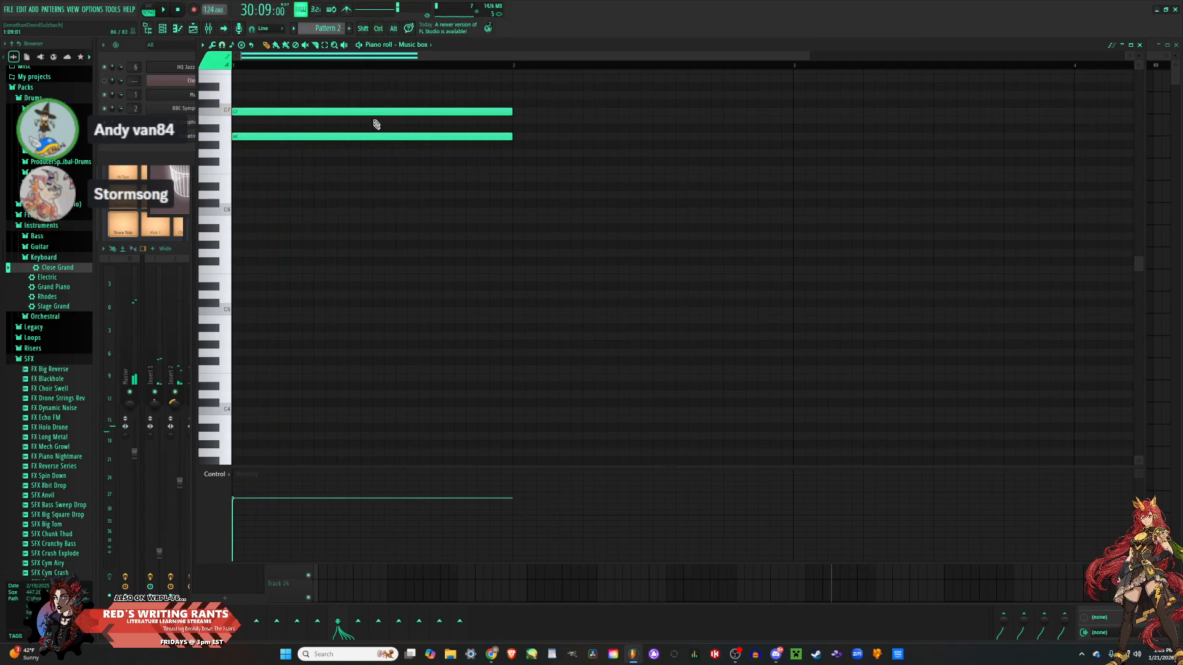
key(space)
key(space)
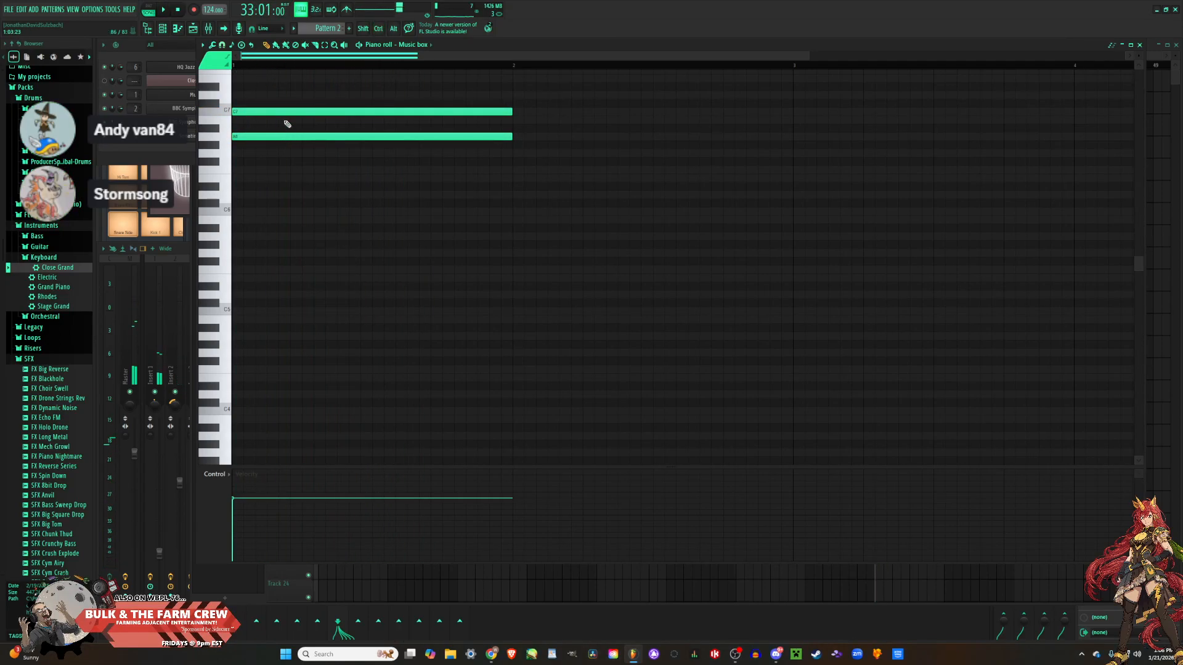
key(space)
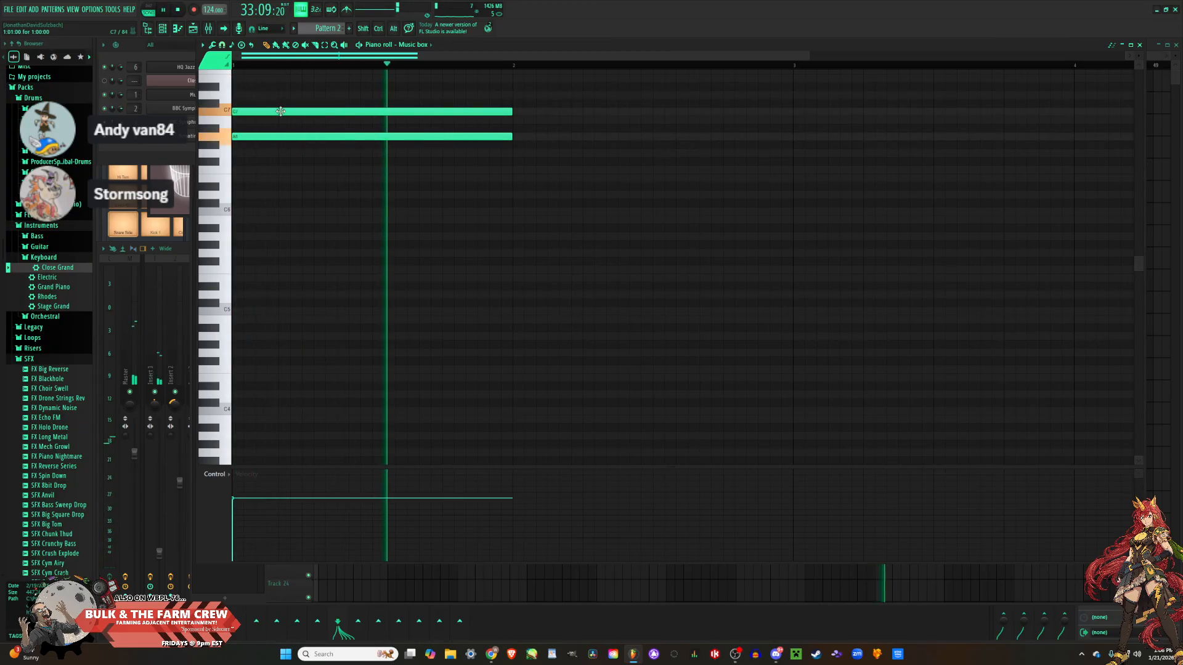
Try wider voicings by moving A6 down to A5 and back, and raising C7 to C8.
drag(276, 135, 278, 233)
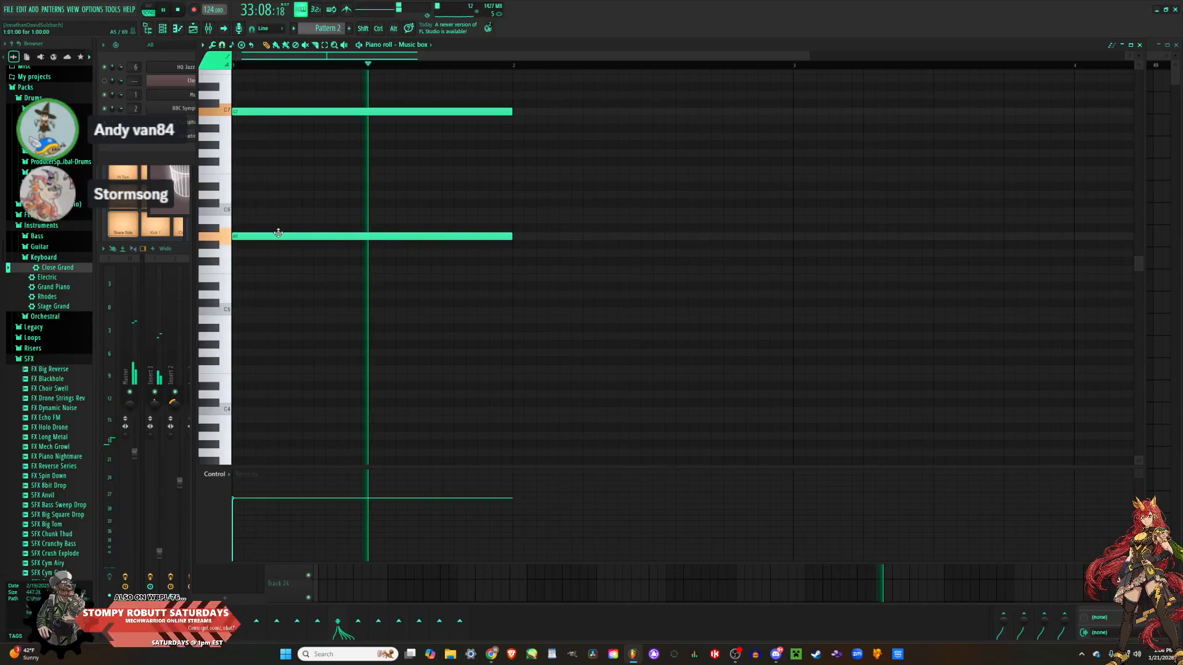
drag(278, 236, 265, 134)
scroll(265, 152, up, 3)
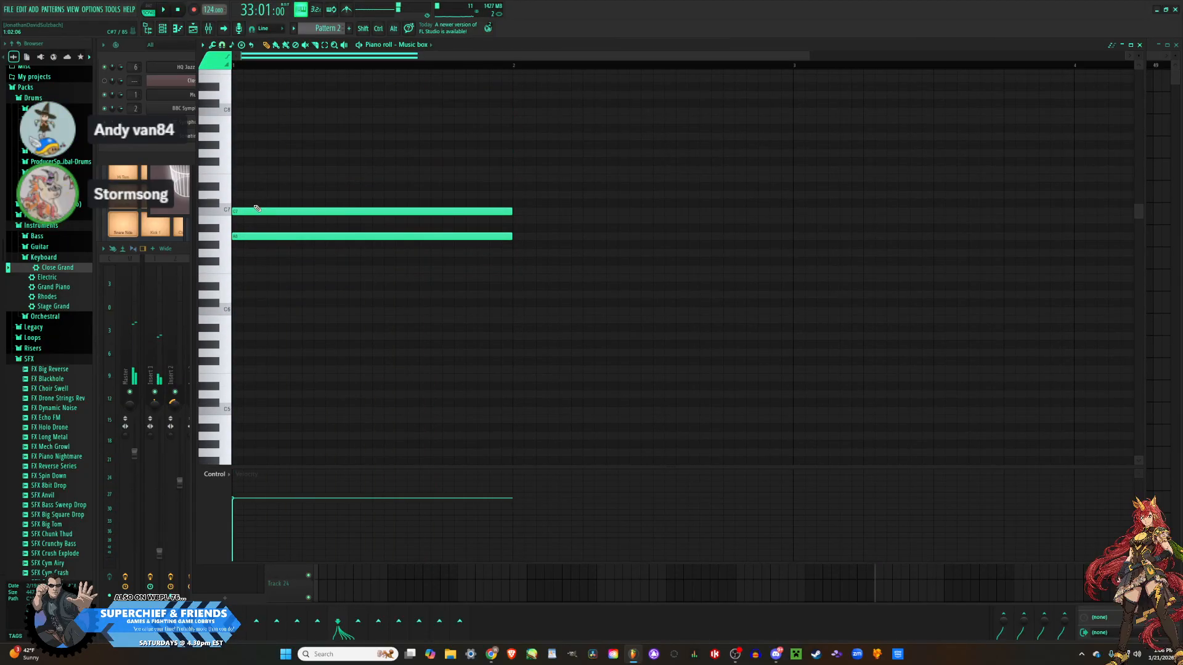
drag(257, 213, 247, 111)
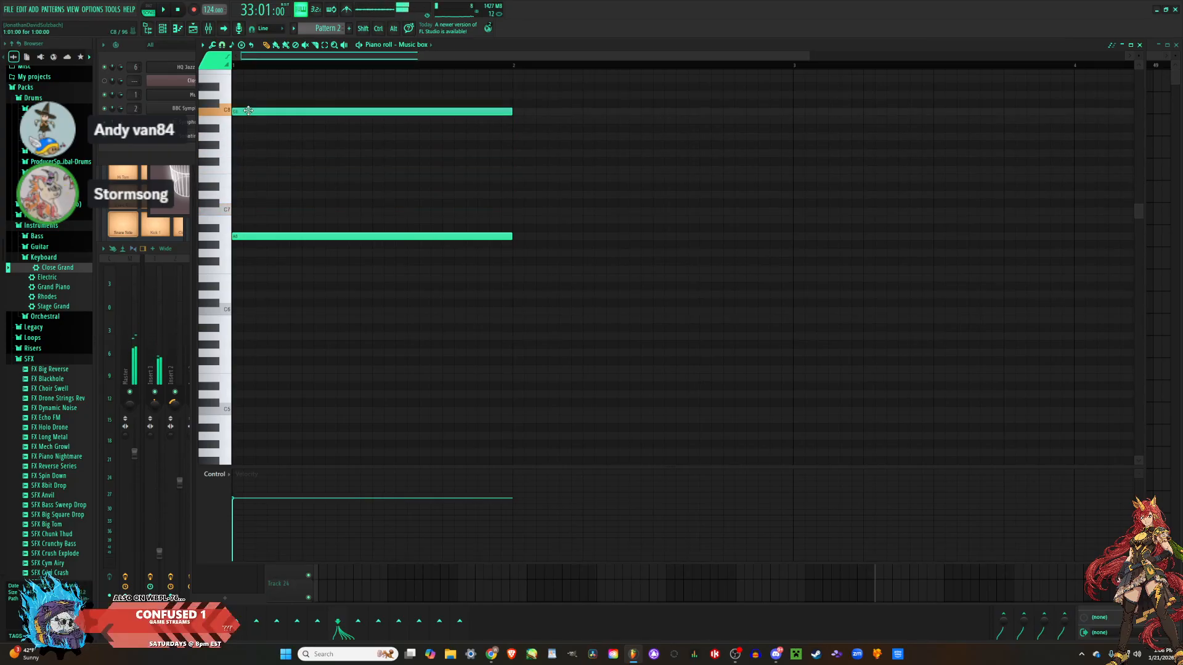
key(space)
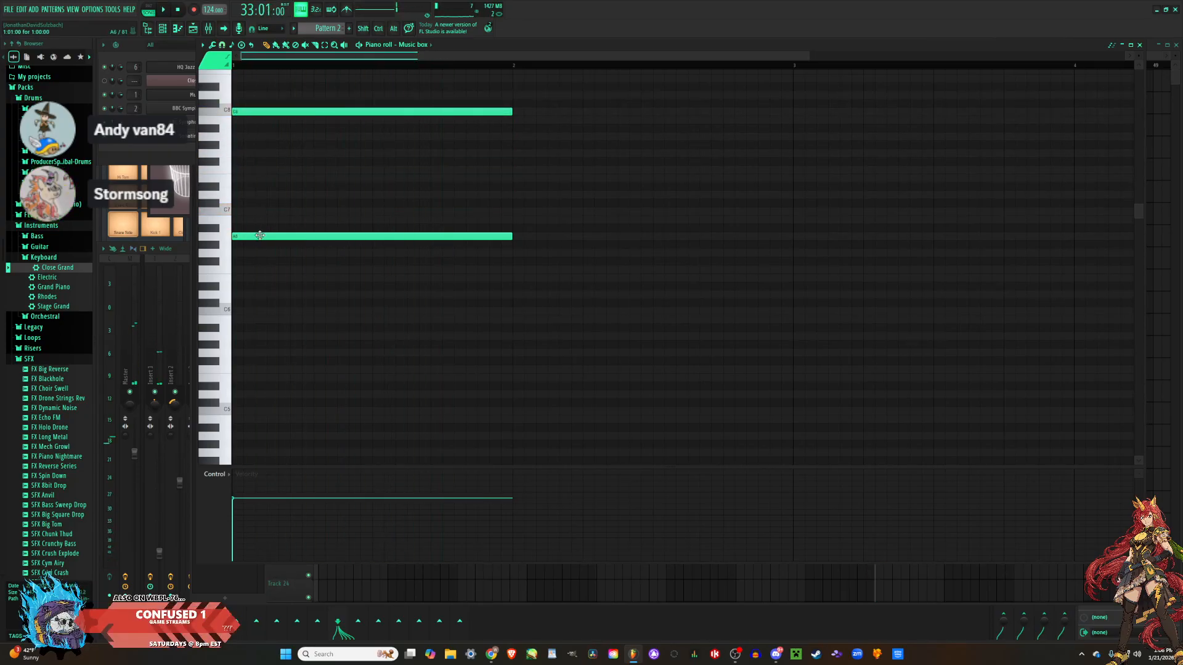
Replace the lower A6 note with a one-bar A5, set the upper note to C7, and play the result.
click(260, 236)
right_click(260, 236)
key(space)
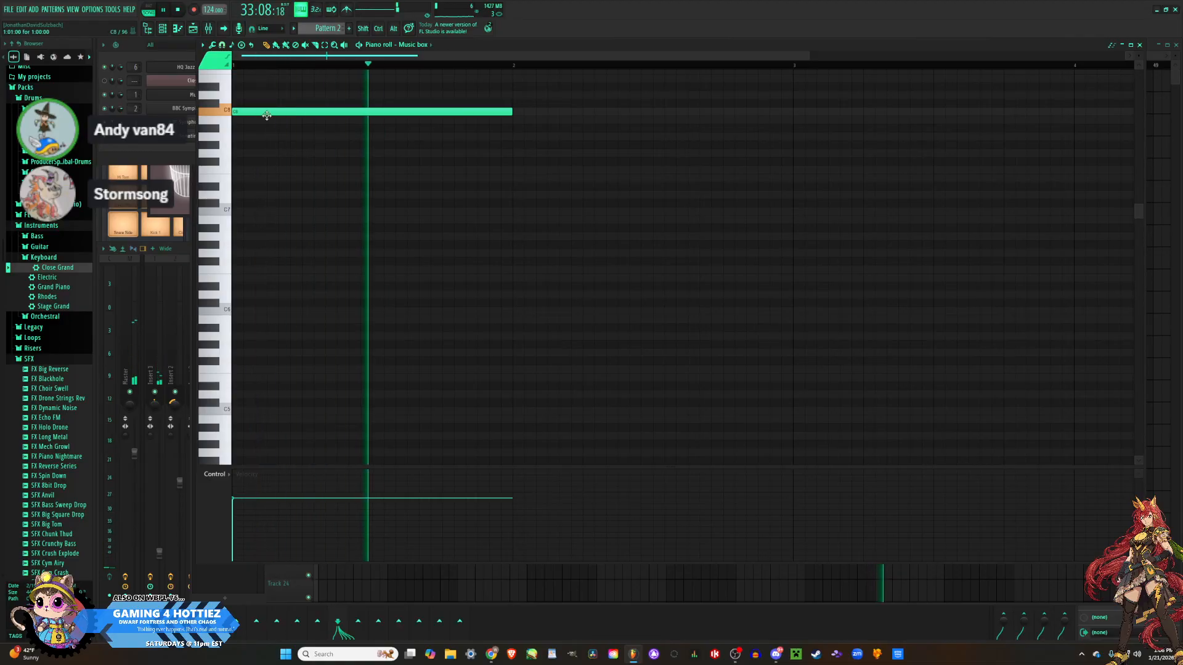
key(space)
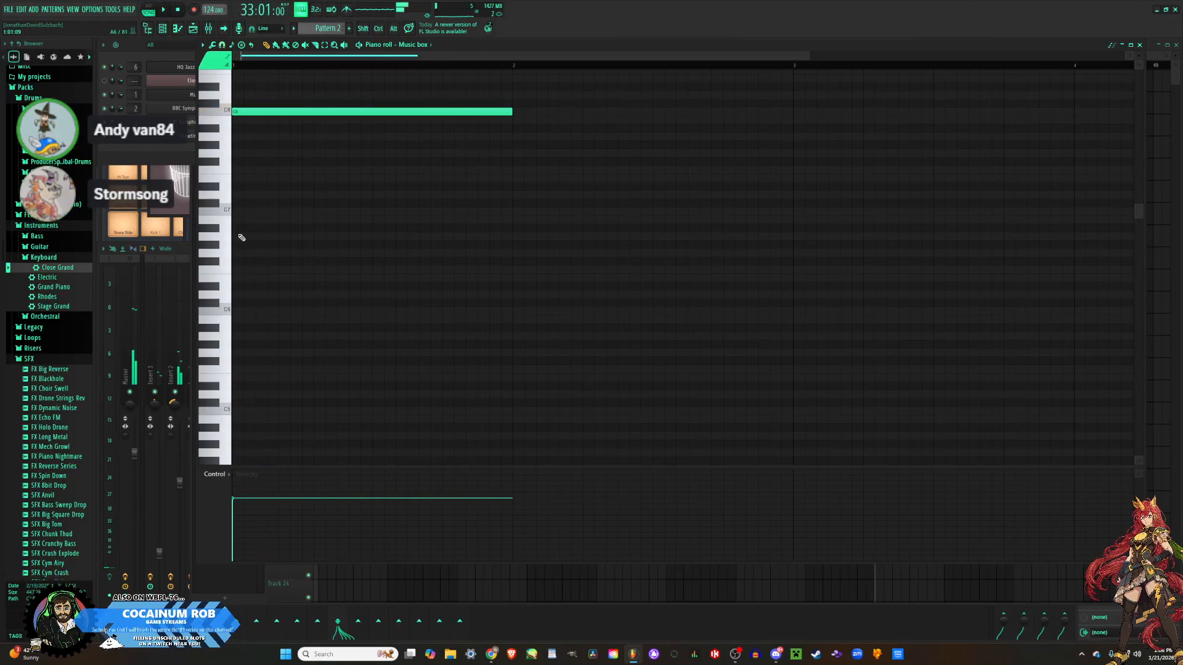
drag(246, 237, 221, 338)
drag(241, 110, 212, 211)
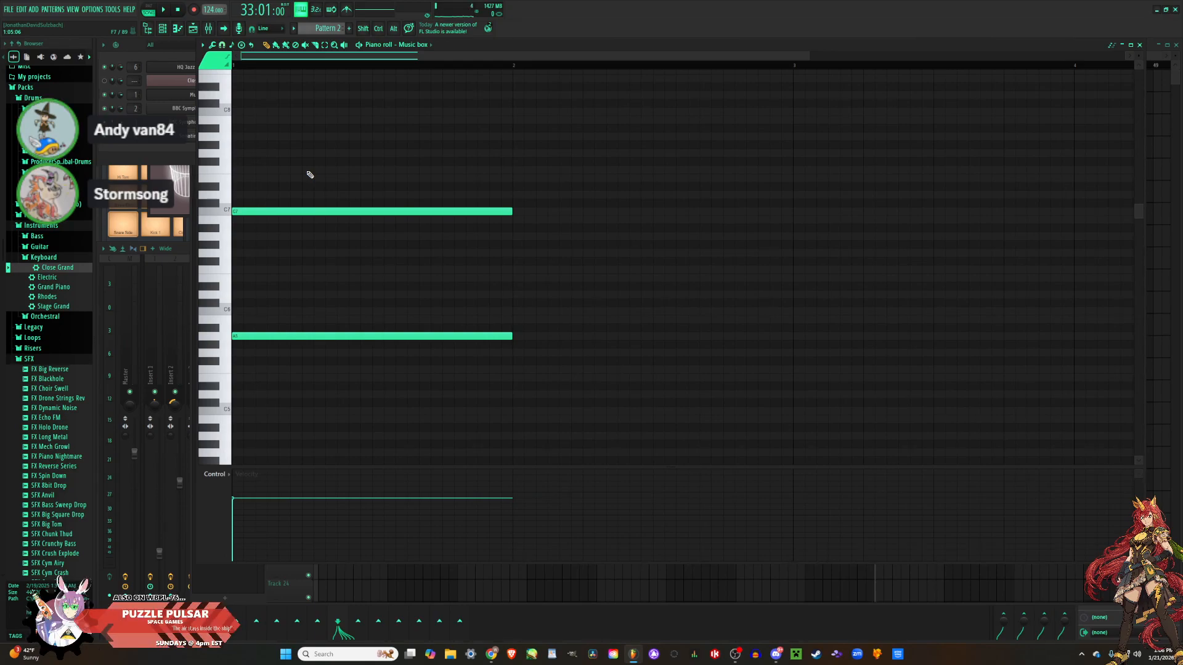
key(space)
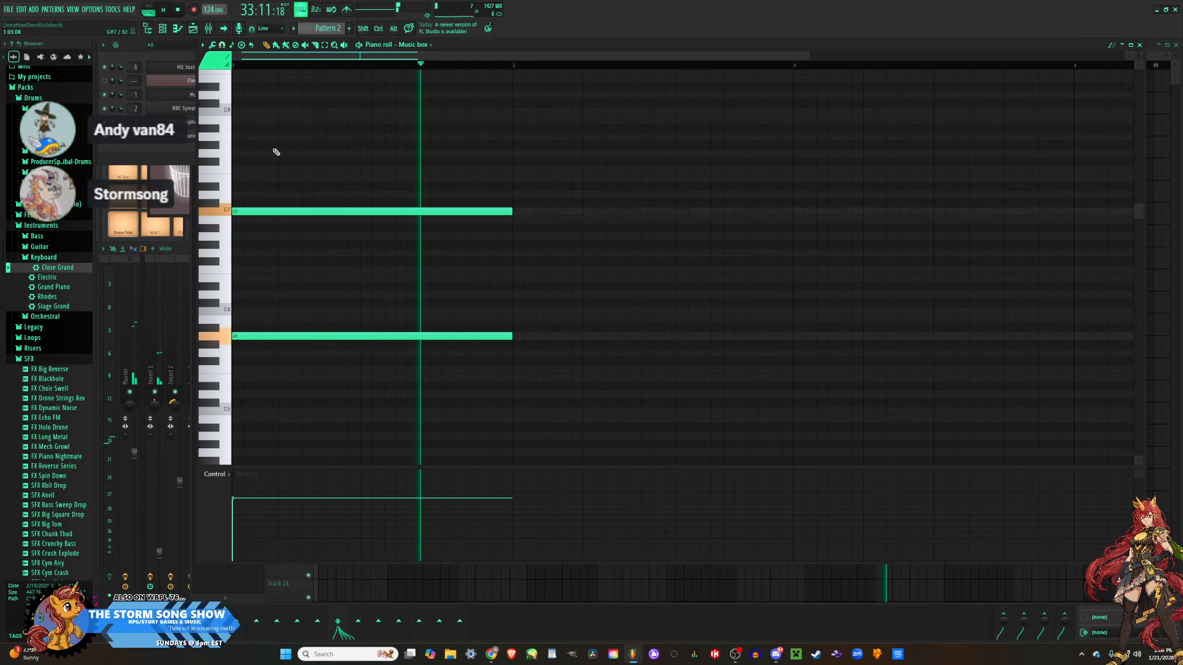
key(space)
Fill bar 2 of the Music box part with half-bar D7 and E7 notes.
drag(516, 209, 511, 193)
key(space)
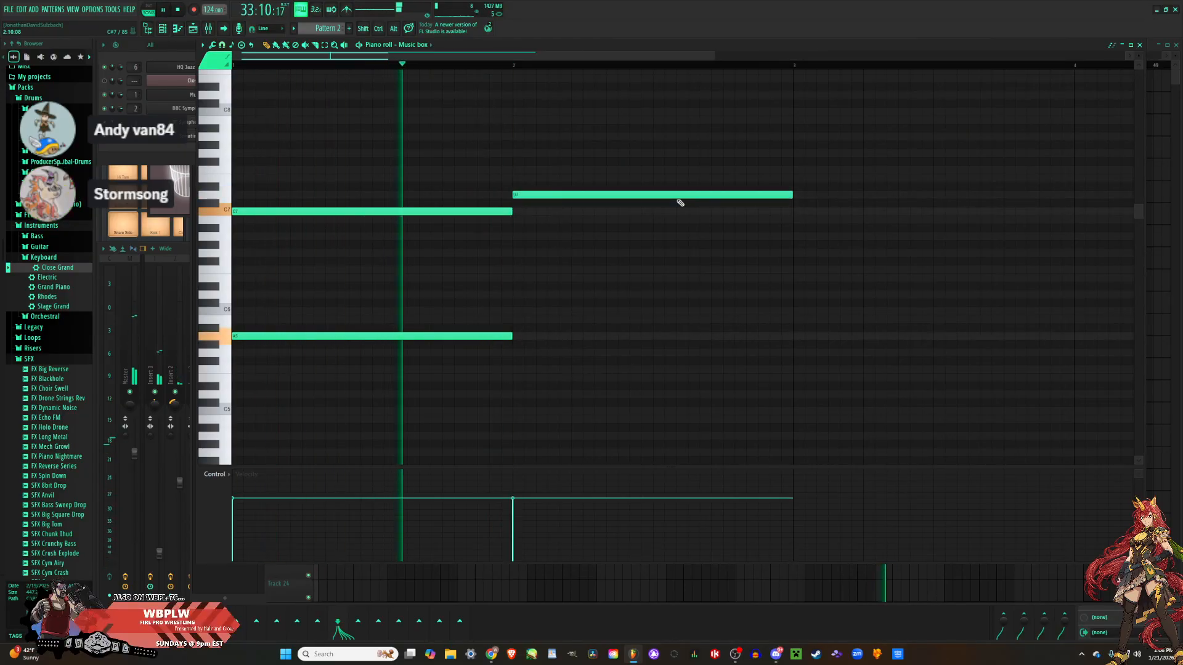
key(space)
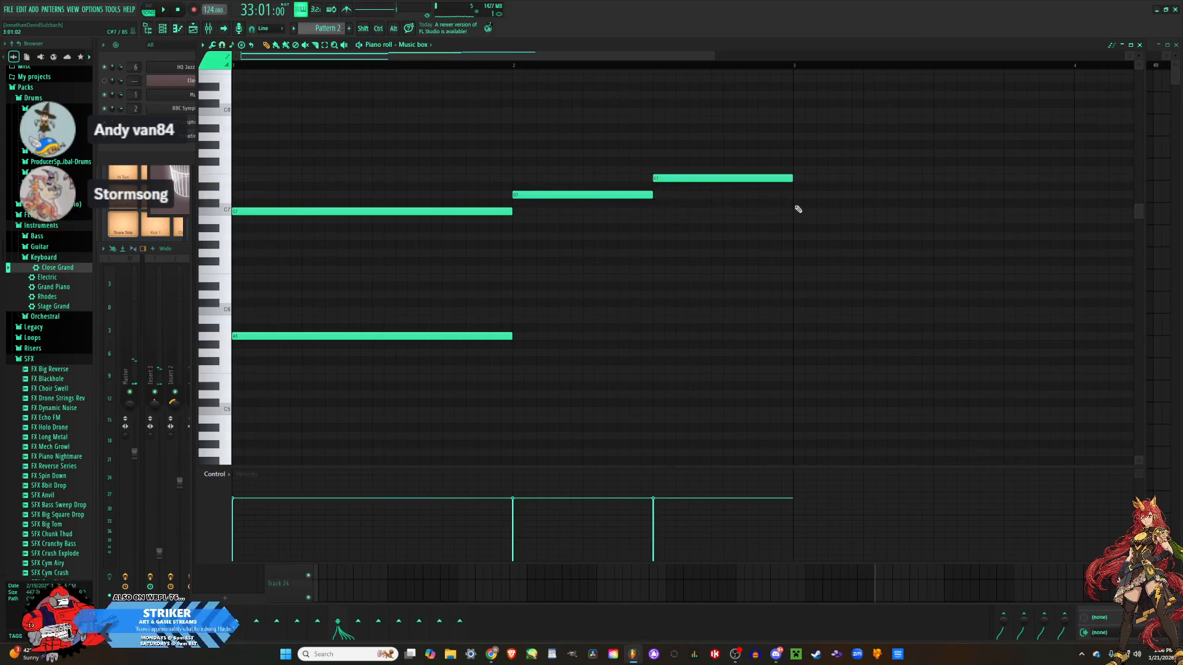
Continue the melody with a B6 note filling bar 3 and a half-bar A6 note at the start of bar 4.
key(space)
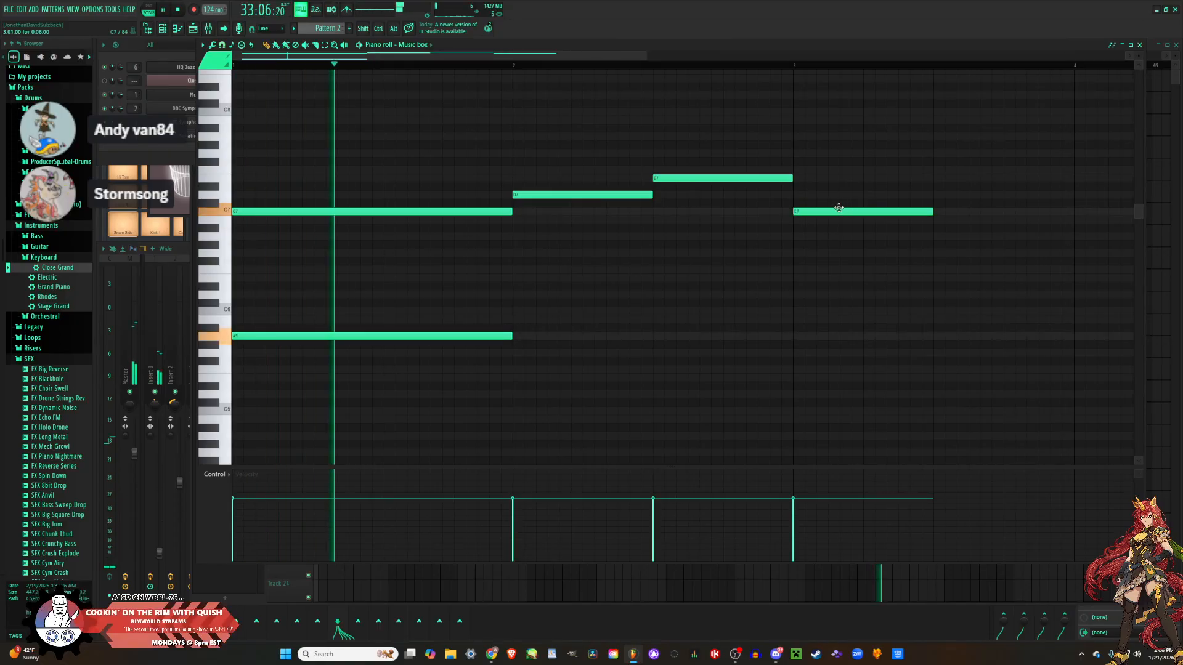
drag(835, 211, 838, 222)
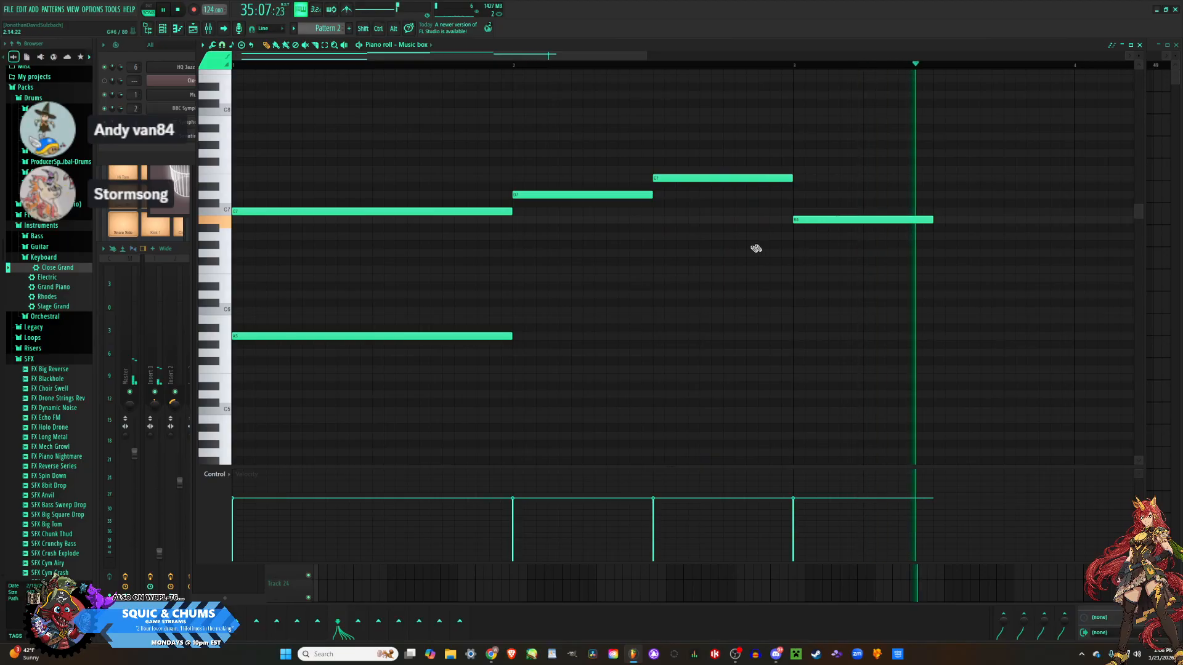
scroll(758, 249, down, 3)
key(space)
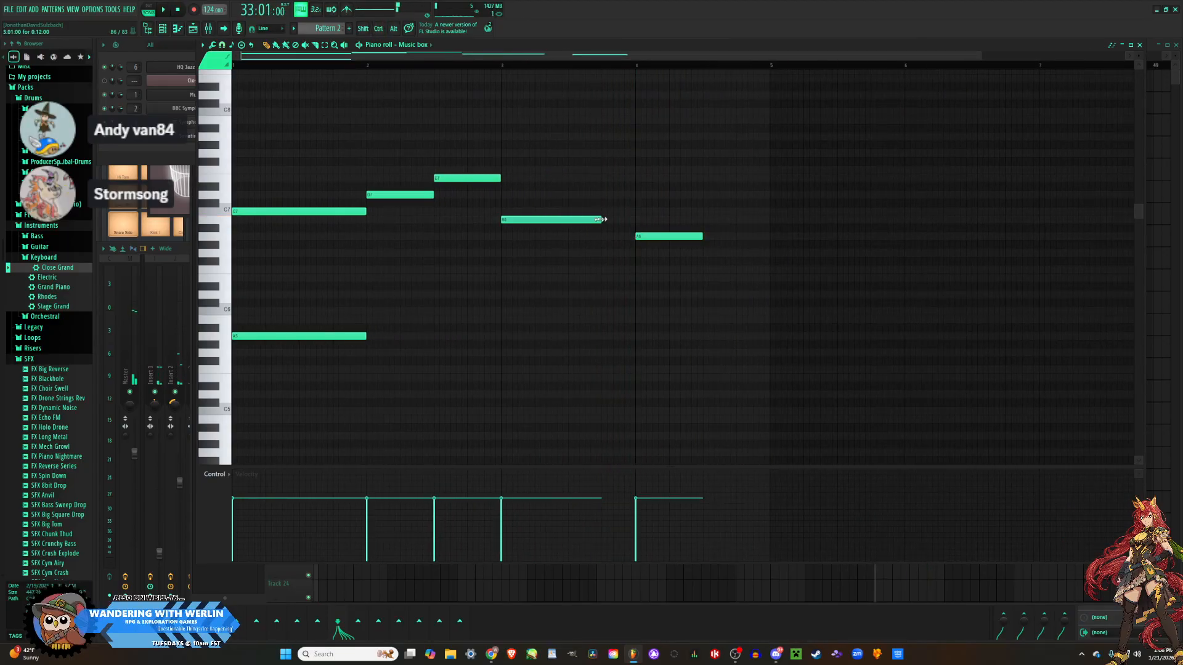
drag(591, 220, 635, 216)
Return to the Playlist, play the new melody from bar 33, and select Pattern 2.
key(F6)
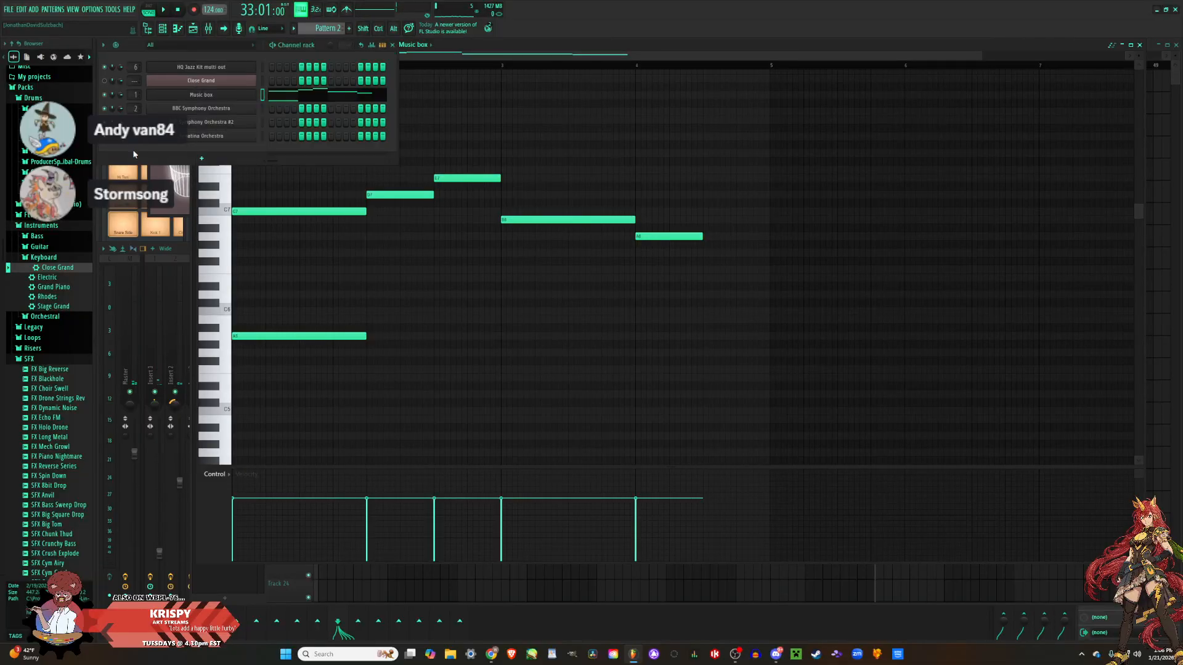
click(1178, 83)
scroll(897, 87, up, 4)
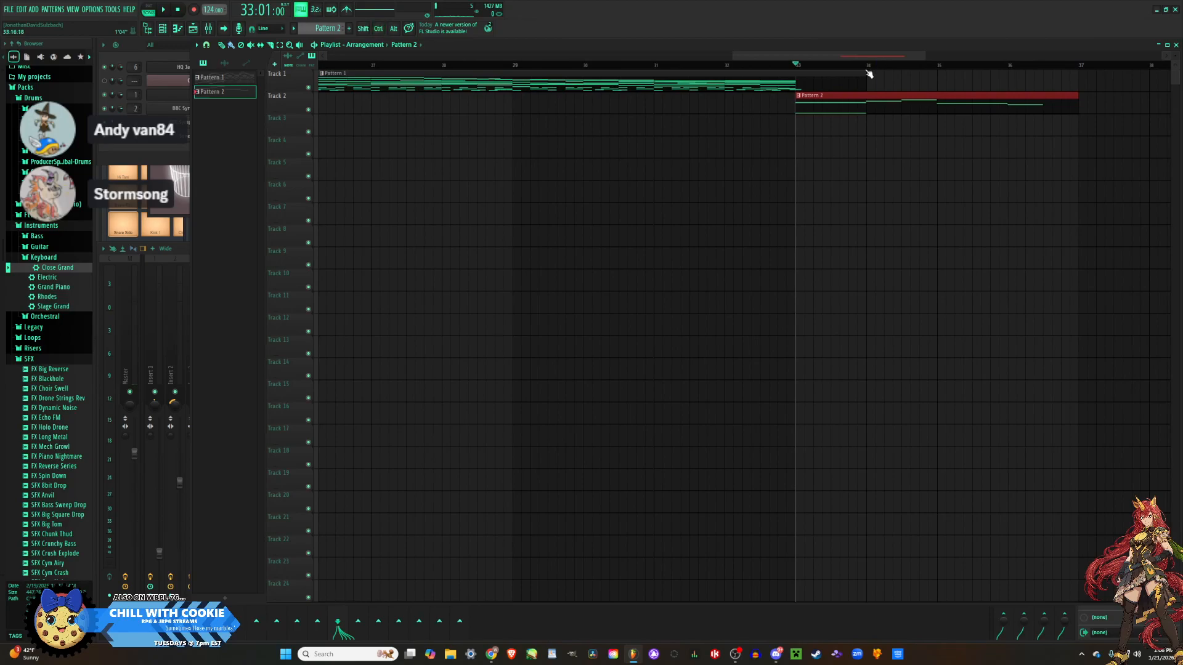
click(862, 70)
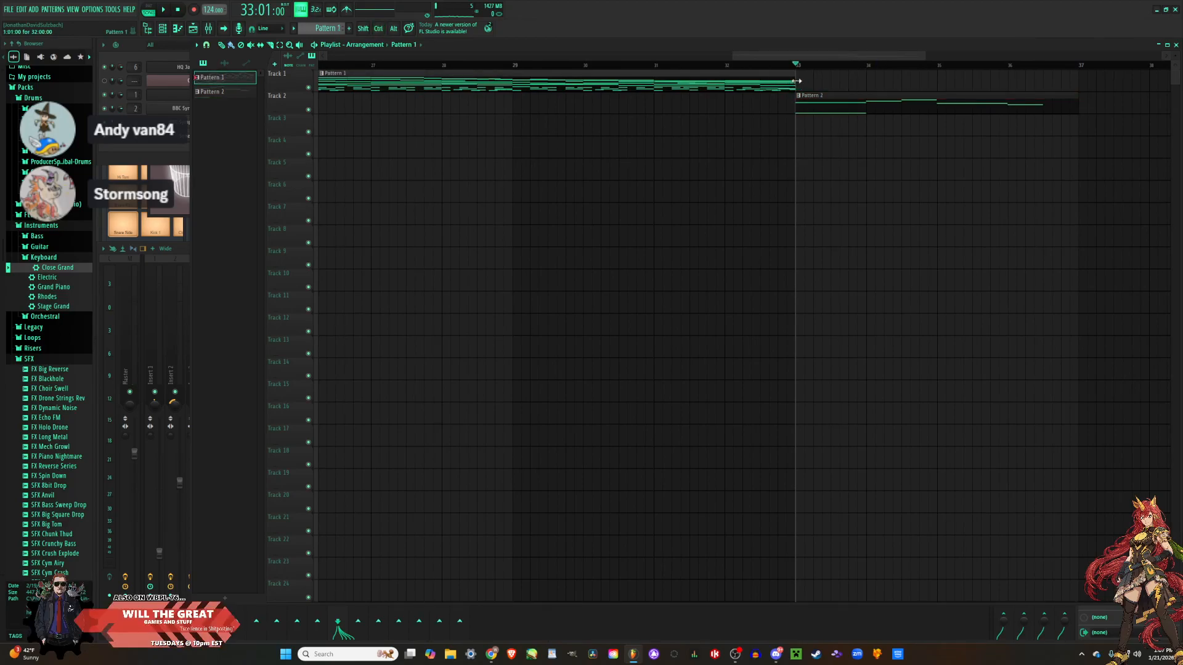
key(space)
click(856, 112)
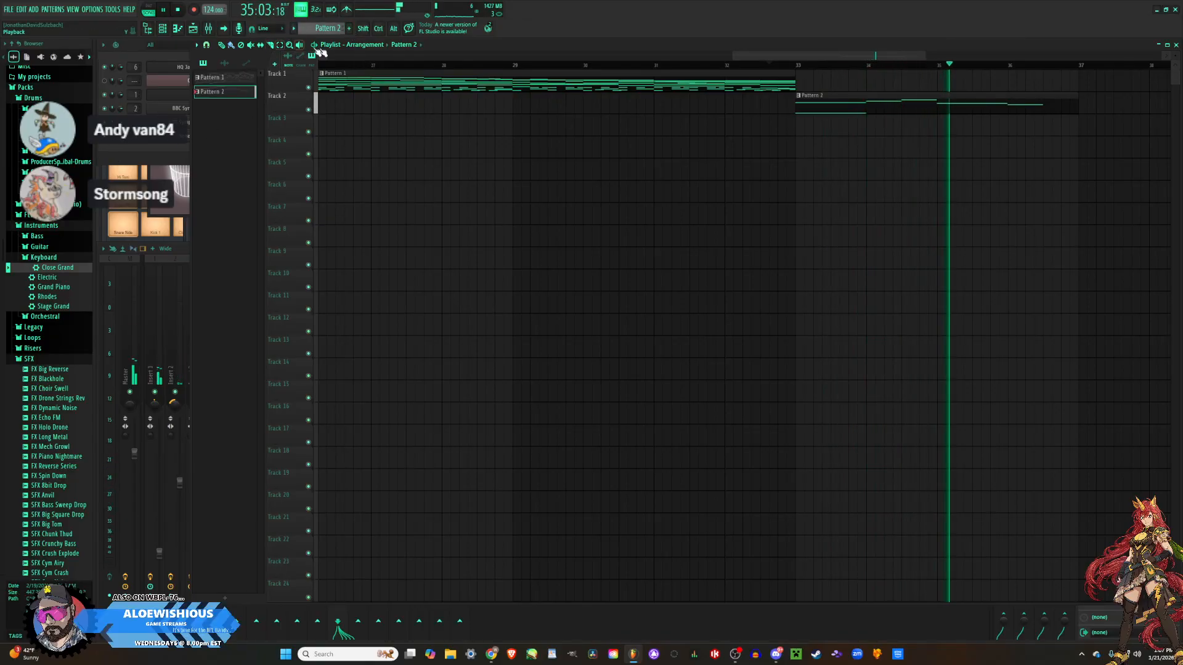
Reopen the Music box piano roll, lengthen the A6 note to fill bar 4, and play the melody from the start.
key(space)
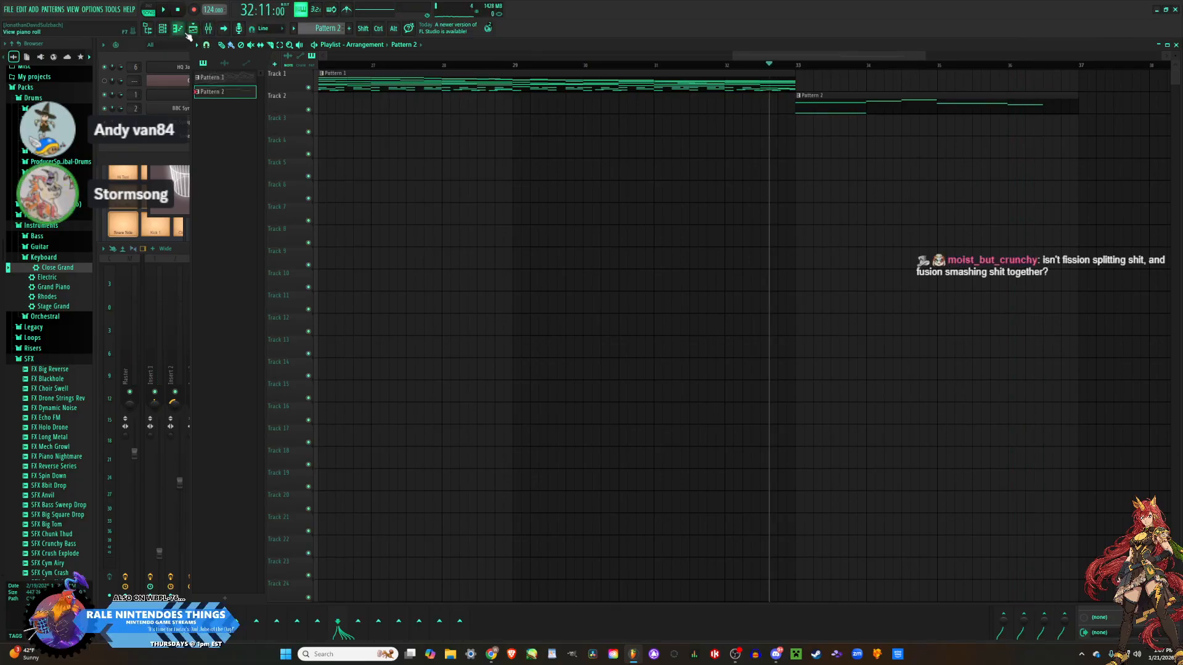
click(186, 34)
key(space)
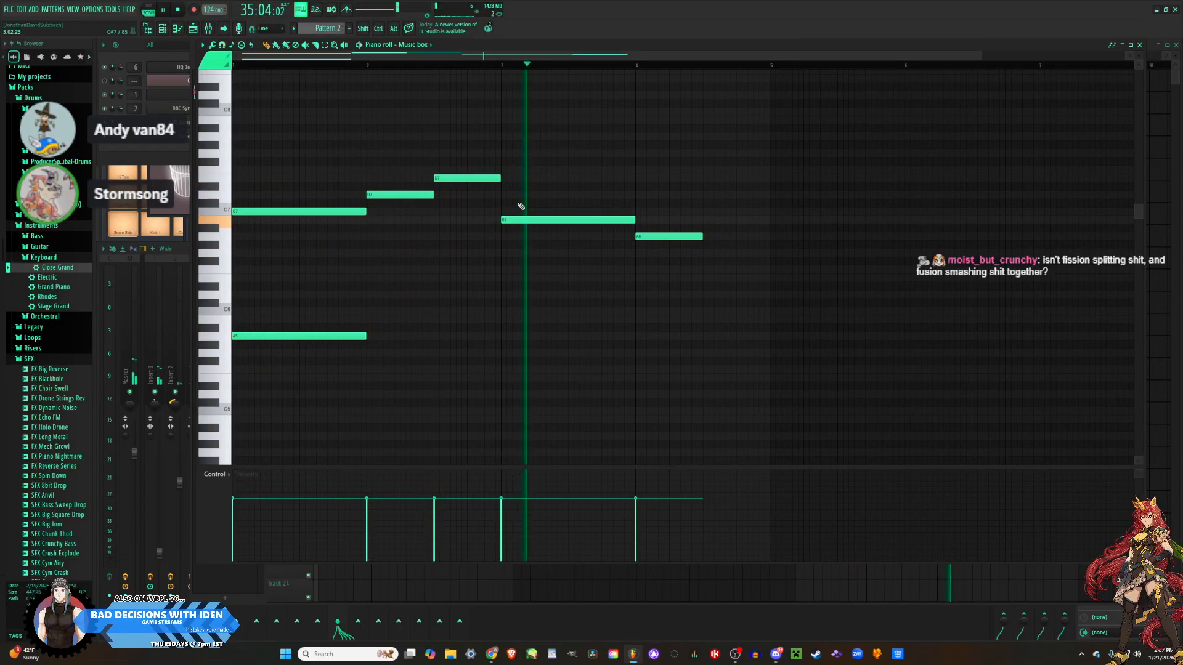
key(space)
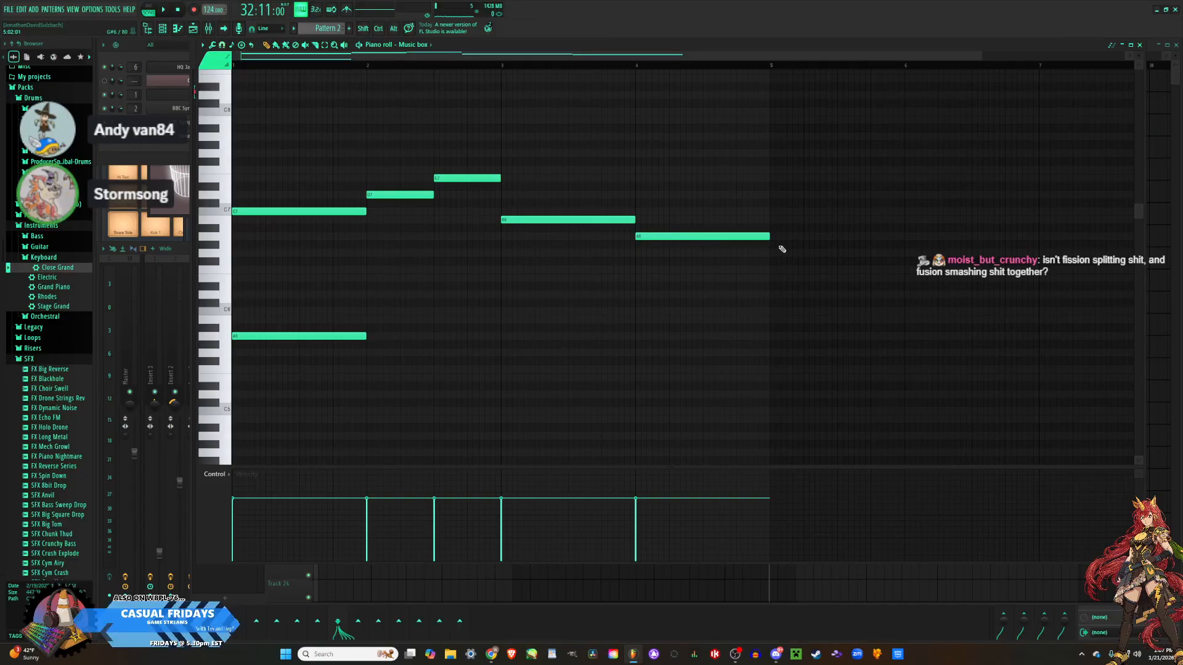
key(space)
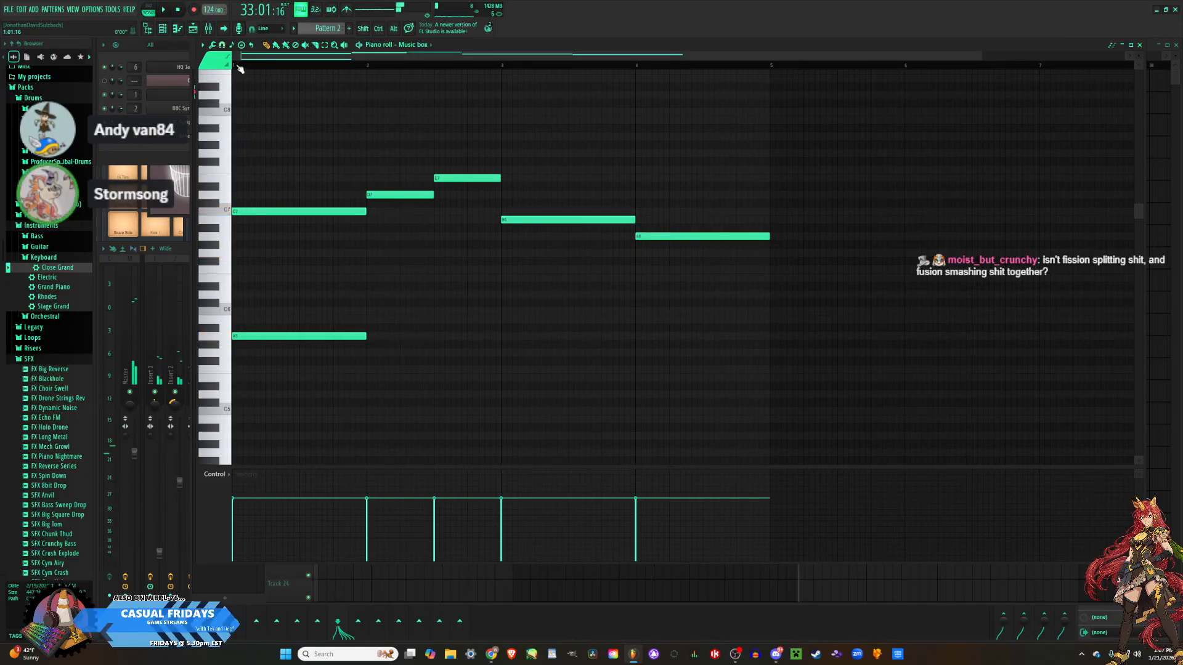
key(space)
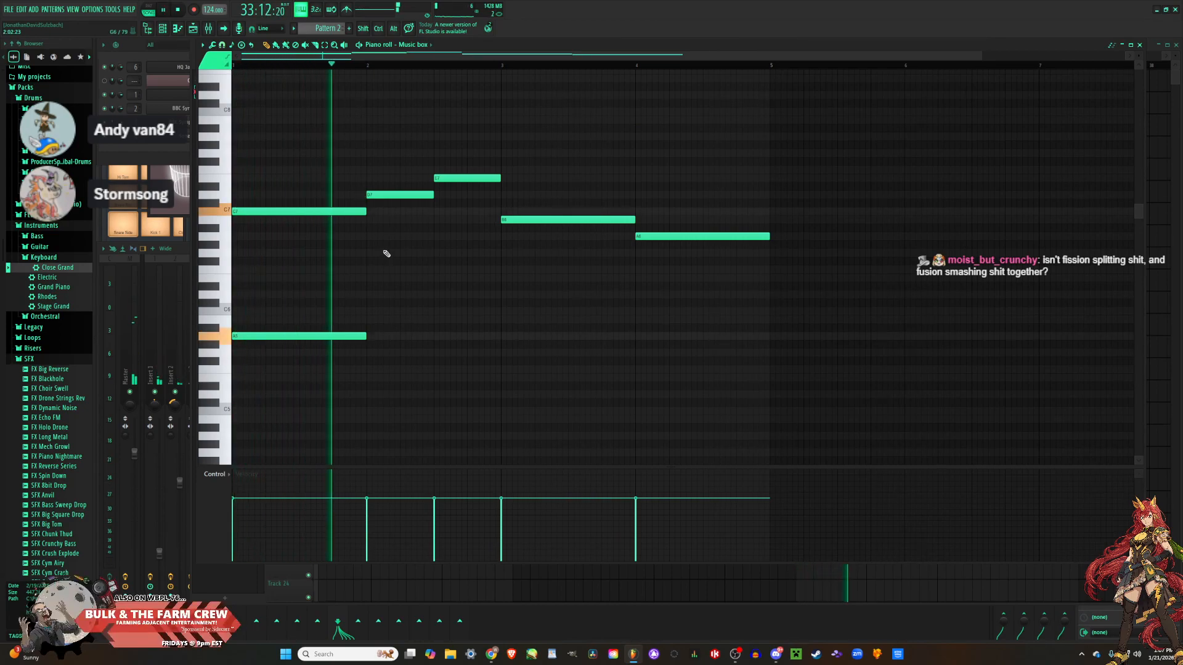
Fill bar 5 of the melody with a three-quarter-bar G7 and a quarter-bar F7, auditioning from bar 5.
ctrl+scroll(369, 215, down, 1)
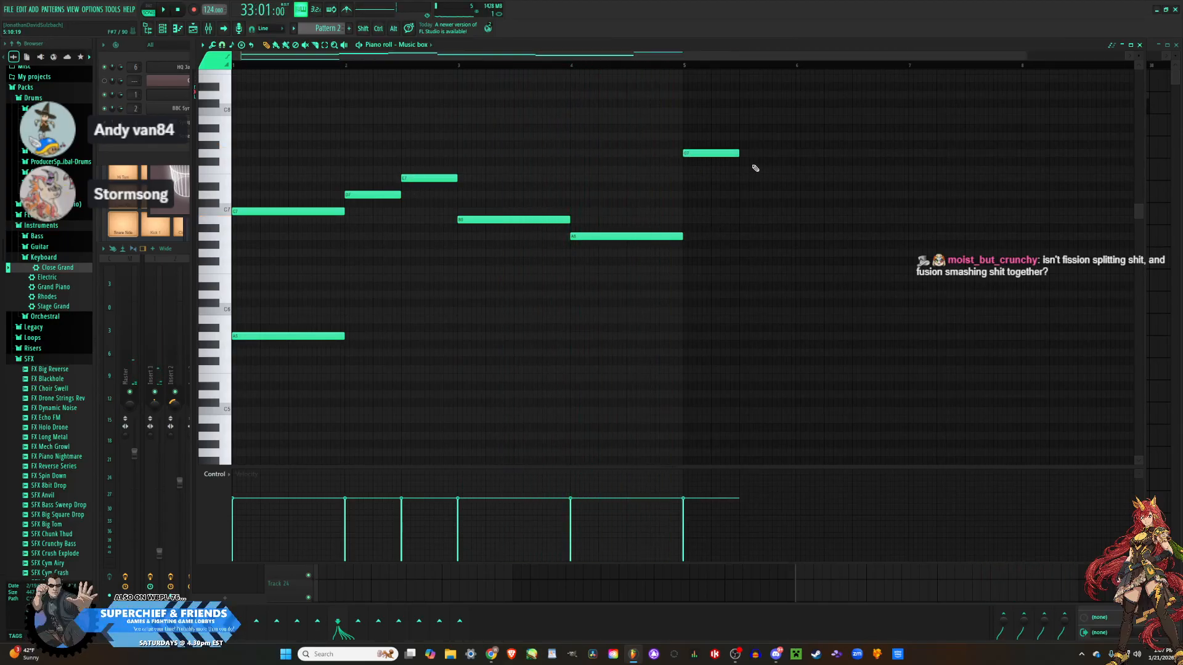
ctrl+scroll(752, 168, up, 2)
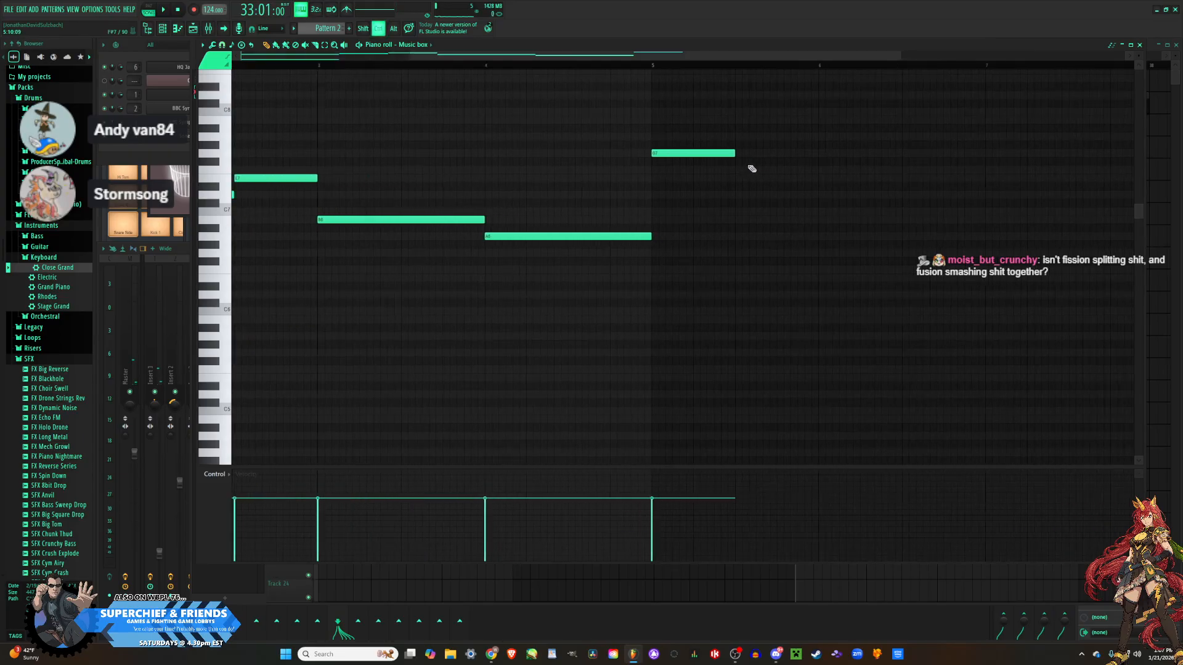
click(645, 64)
key(space)
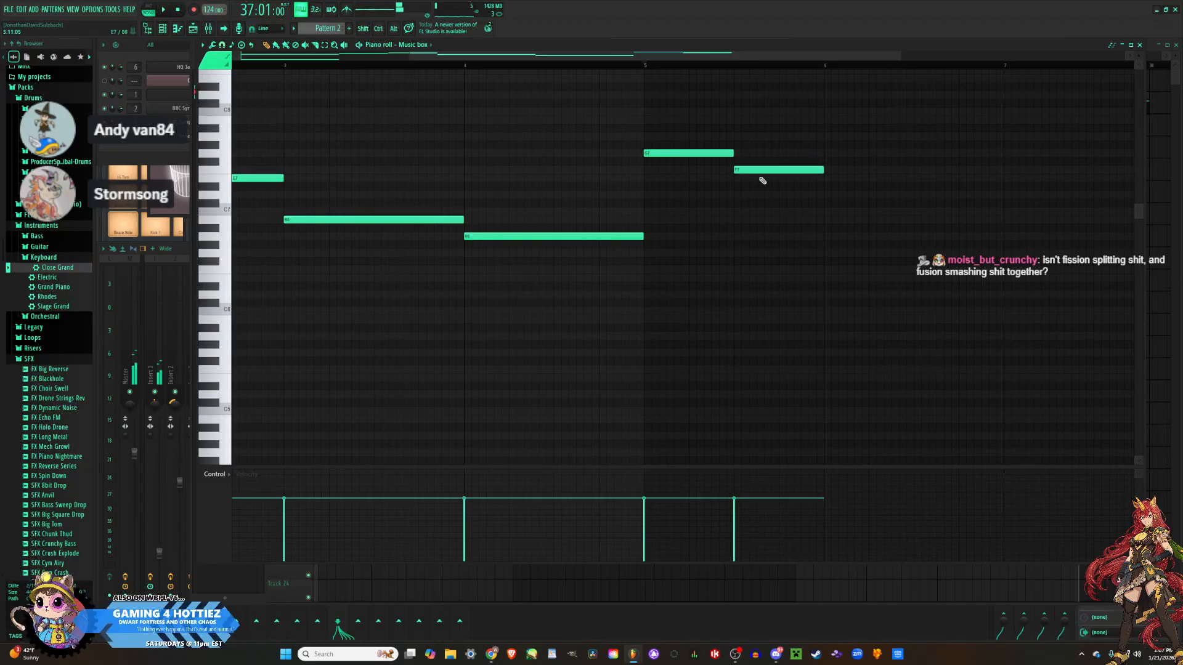
key(space)
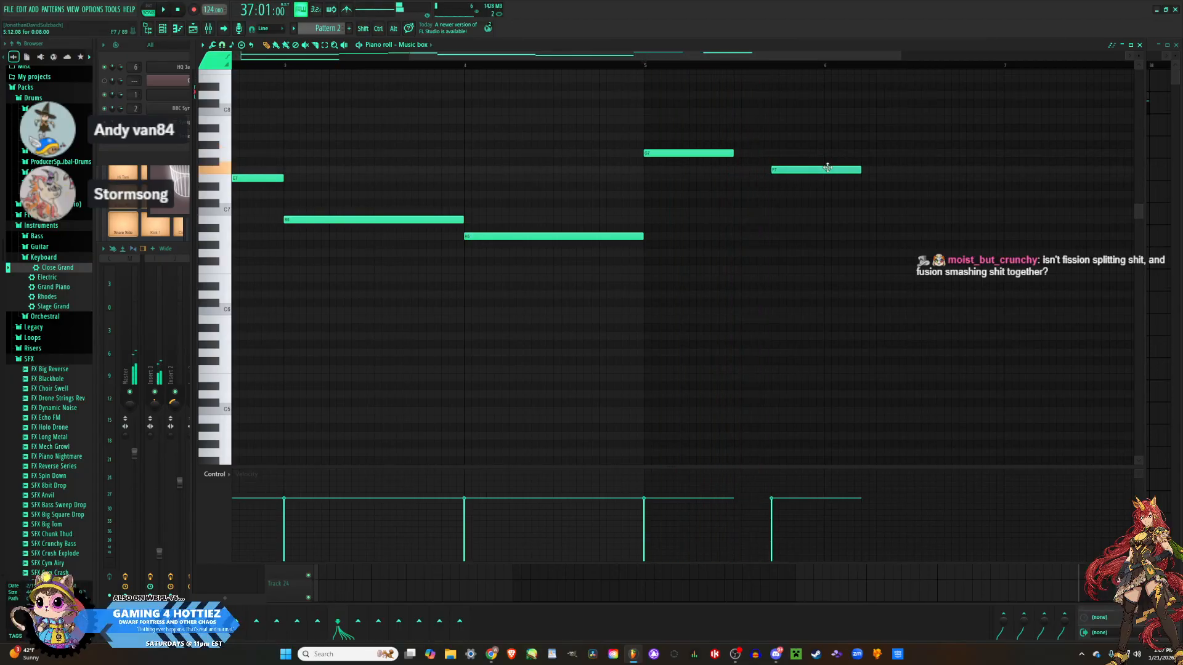
drag(826, 167, 834, 168)
key(space)
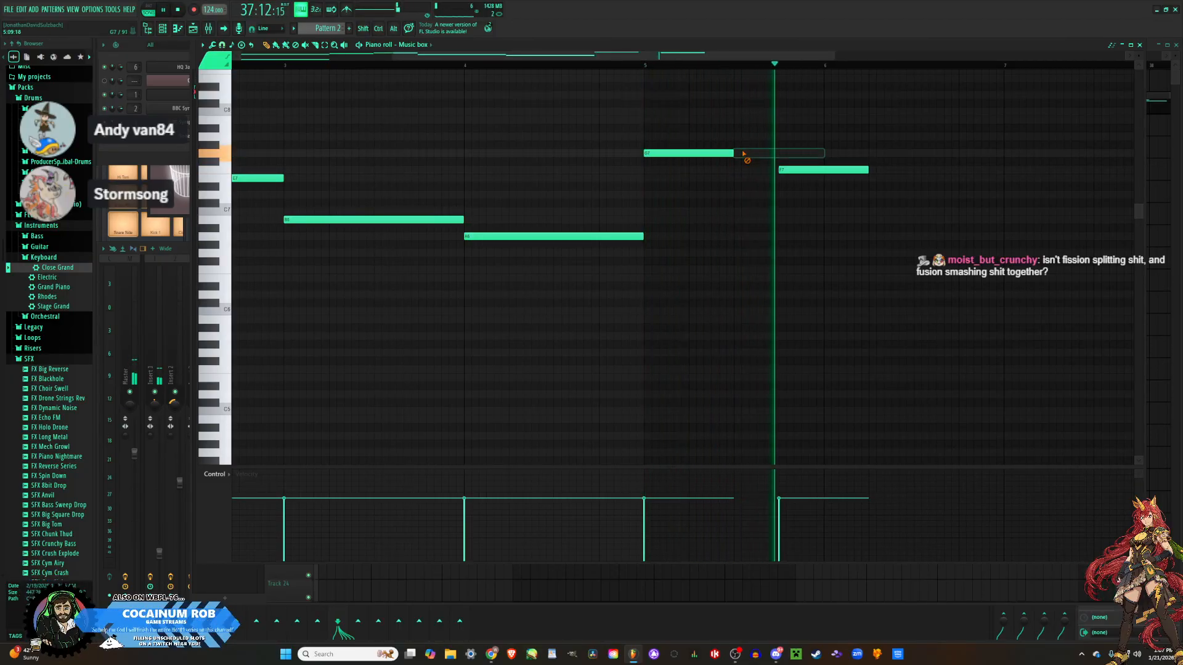
key(space)
drag(867, 170, 823, 174)
key(space)
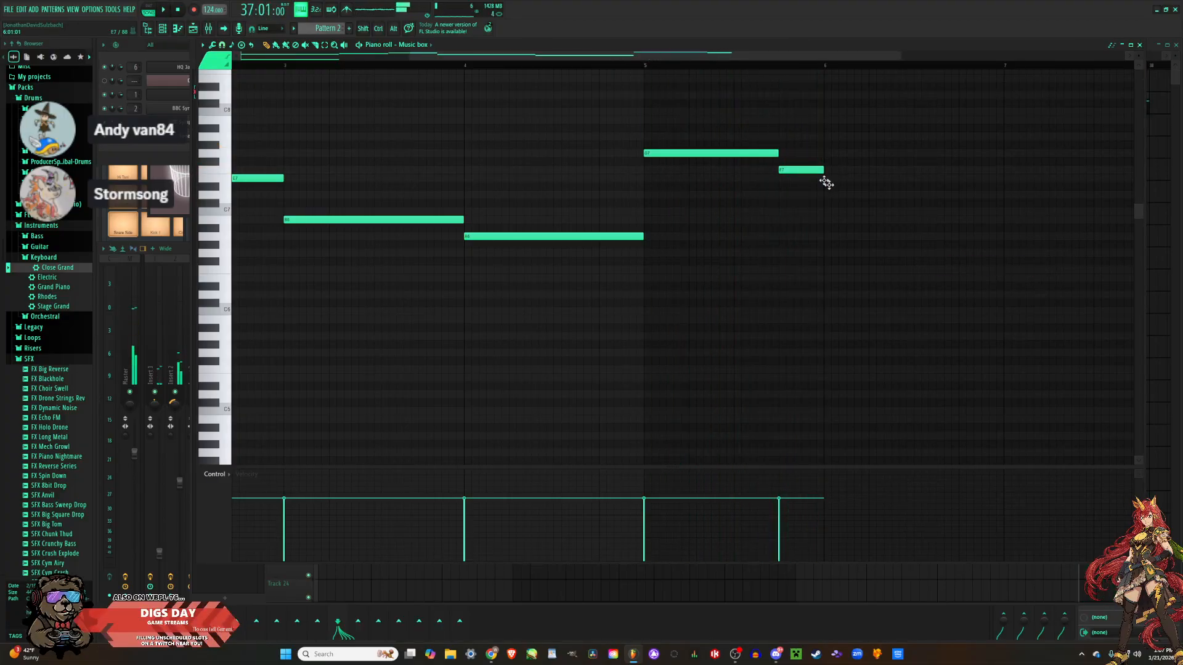
Fill bar 6 of the melody with half-bar E7 and D7 notes.
click(827, 179)
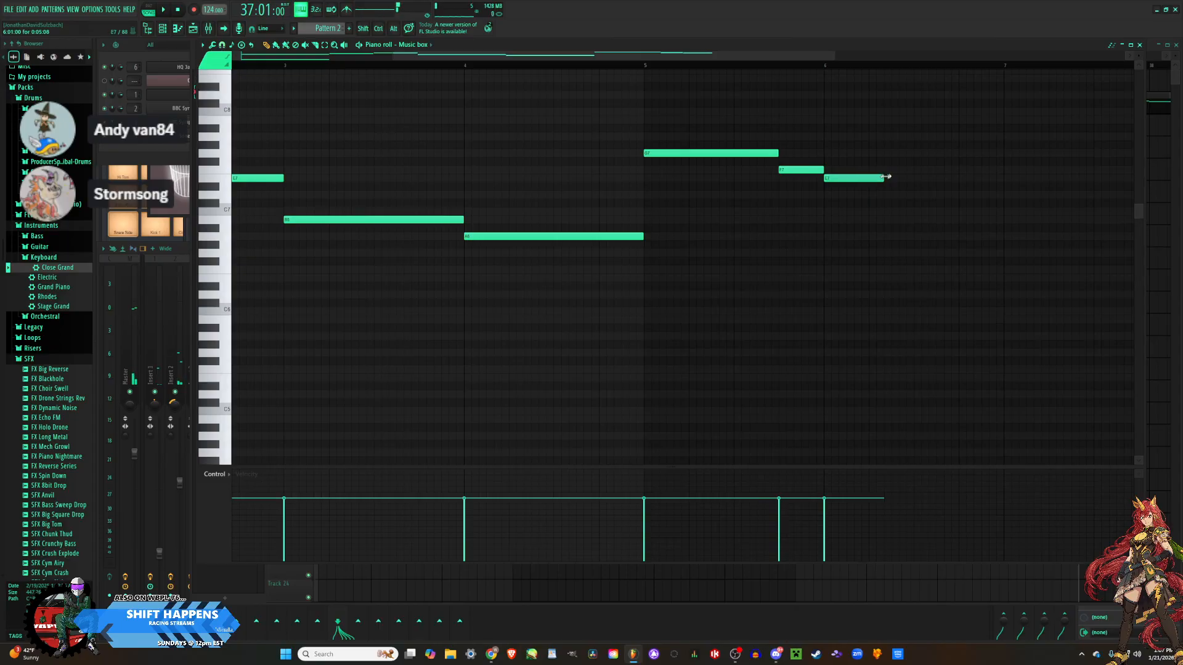
click(916, 194)
ctrl+scroll(881, 255, down, 4)
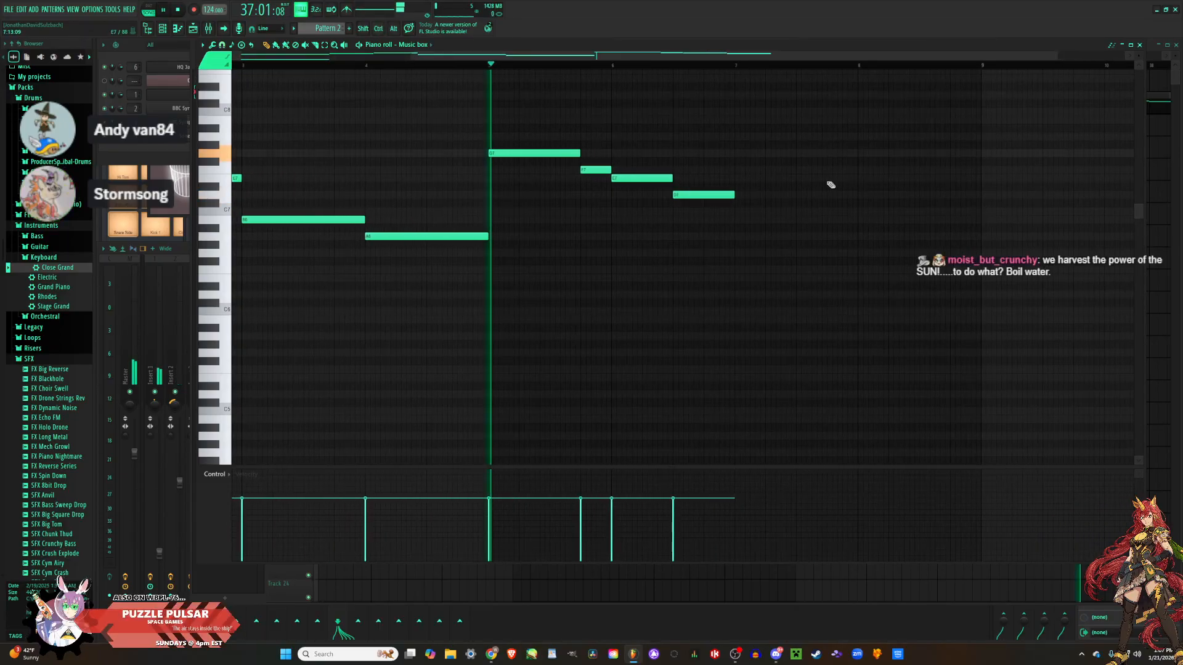
Fill bars 7 and 8 with half-bar E7, C#7, C7 and A#6 notes, and play the whole melody.
click(739, 179)
click(801, 204)
click(866, 212)
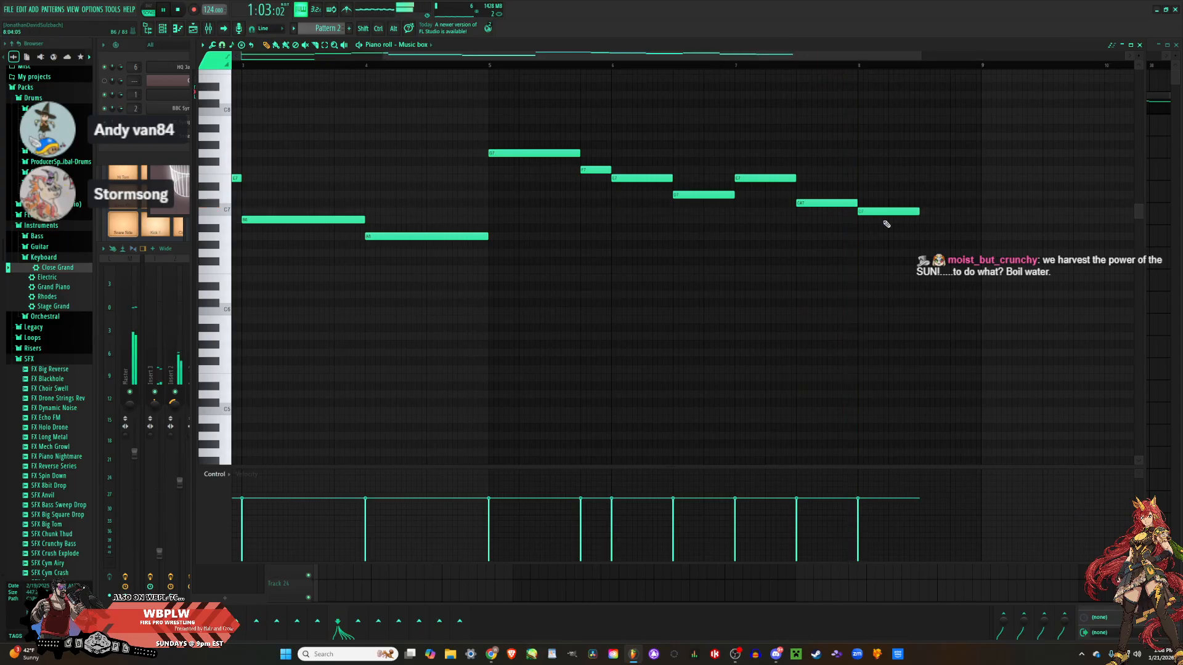
key(space)
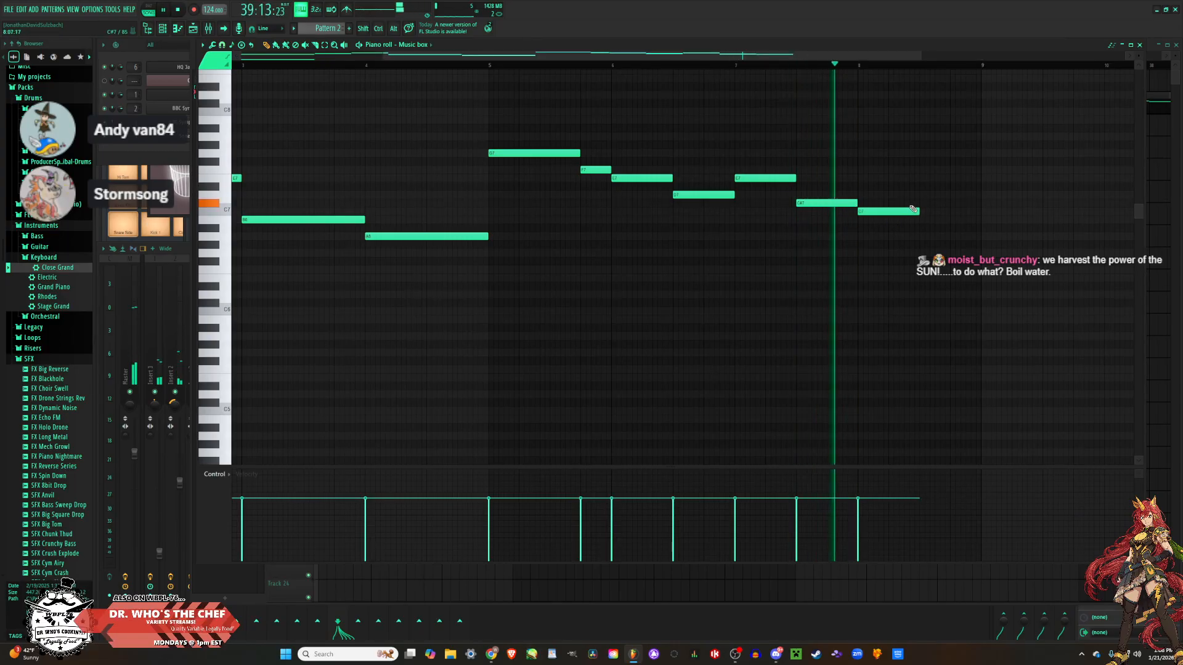
click(923, 228)
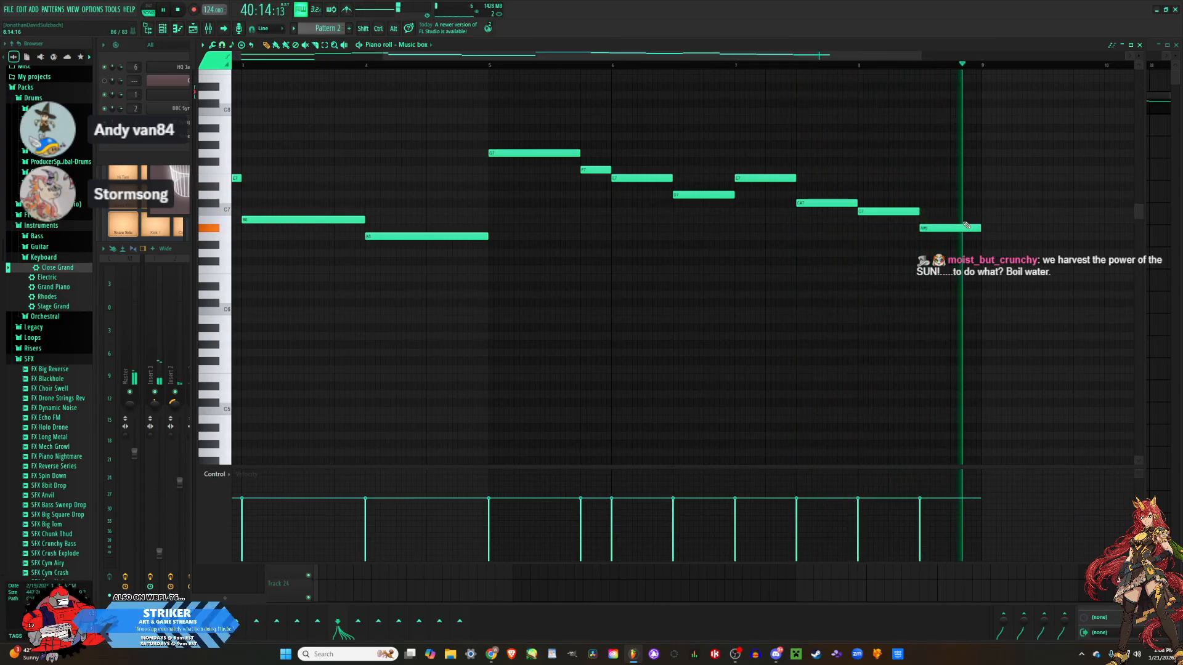
scroll(967, 226, down, 3)
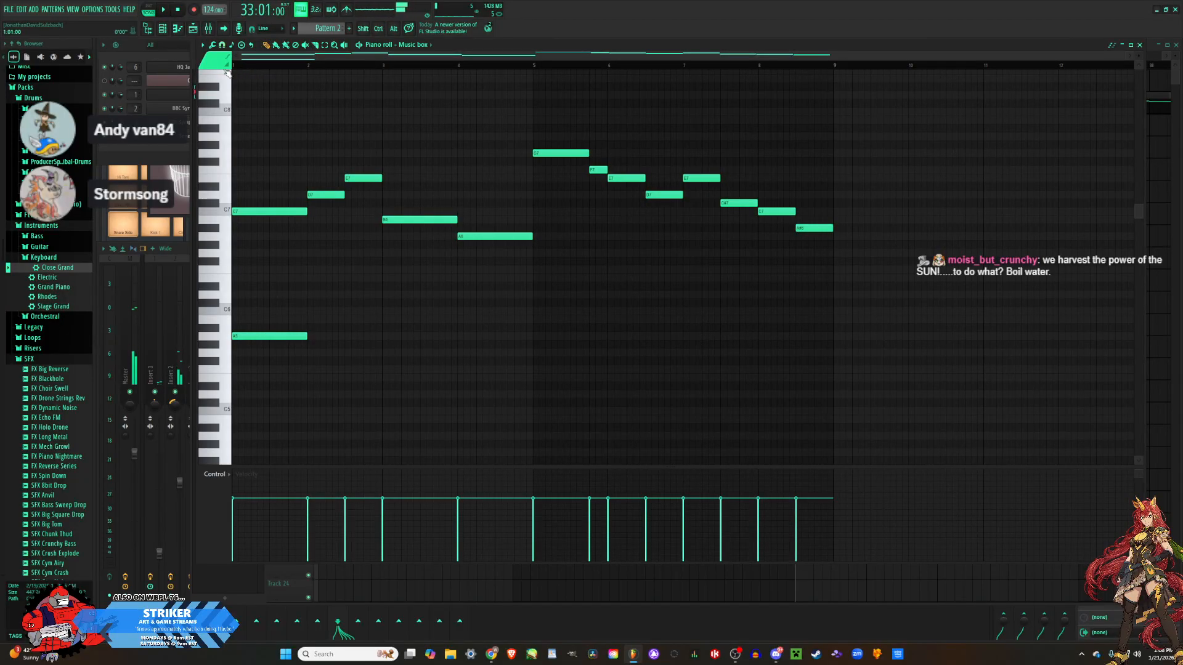
key(space)
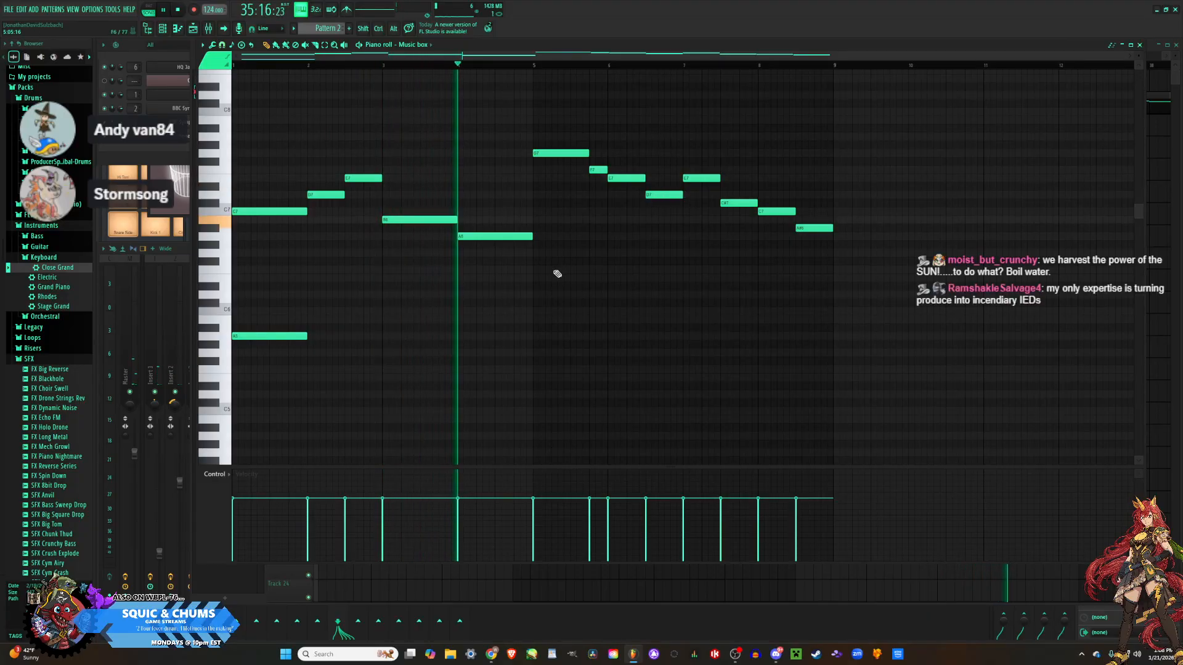
Add a half-bar G6 under the start of bar 5, and end bar 8 with quarter-bar A#6 and A6 notes.
click(534, 253)
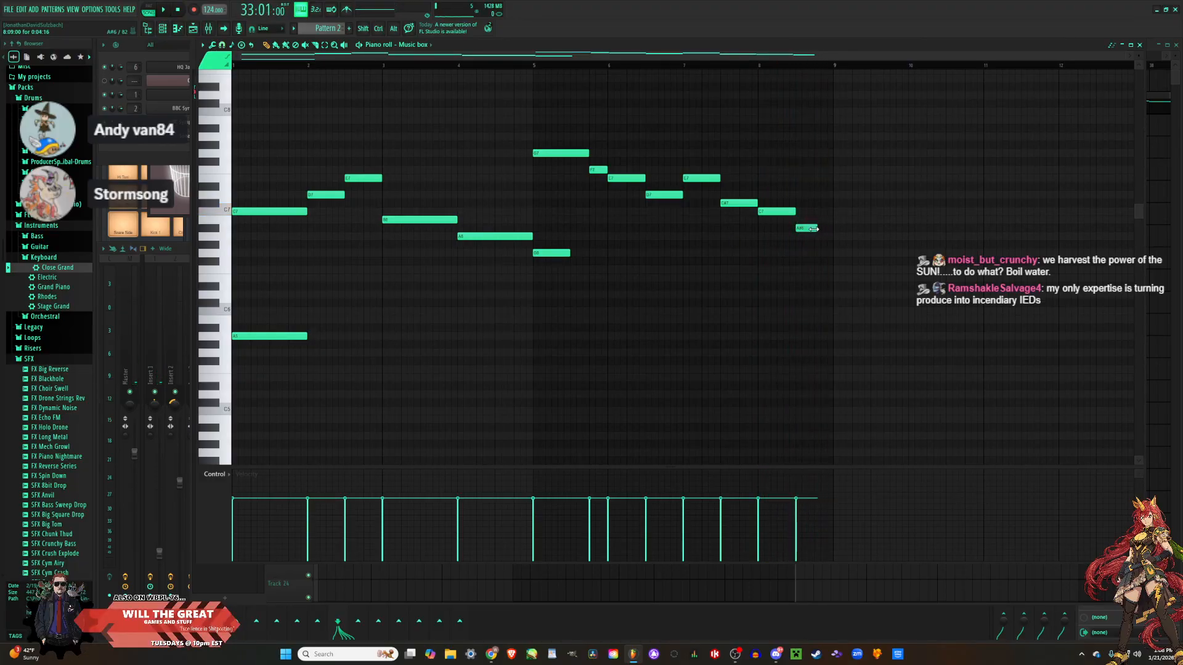
drag(813, 228, 811, 228)
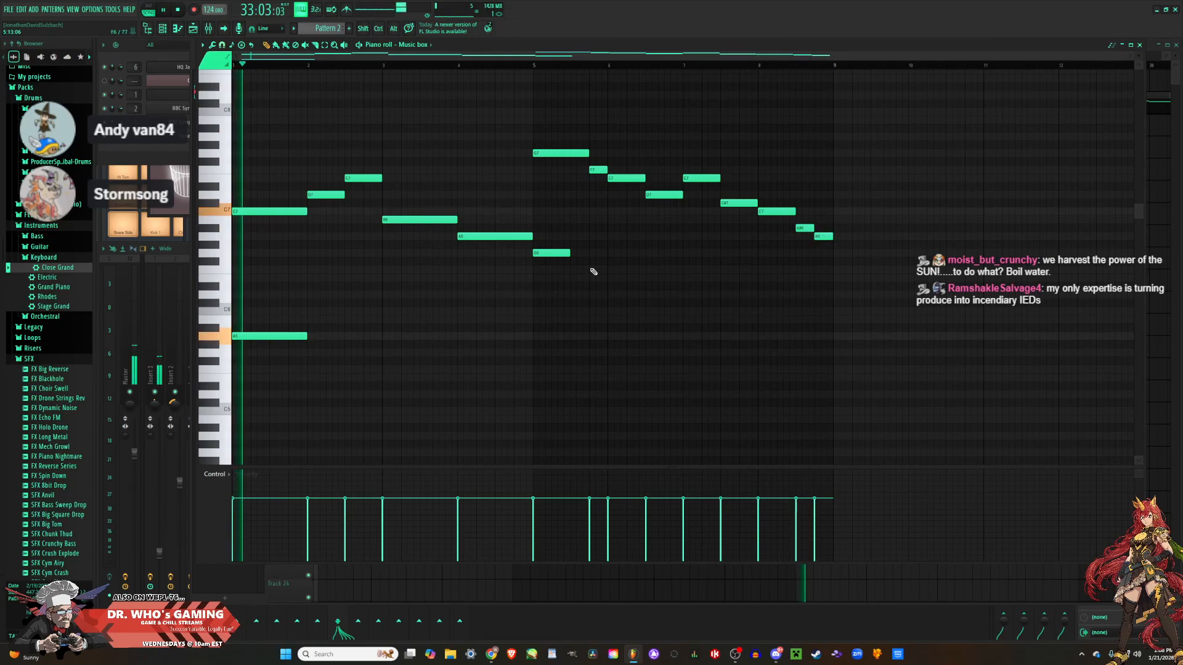
mouse_move(569, 252)
mouse_down()
mouse_move(585, 248)
mouse_move(570, 234)
mouse_up()
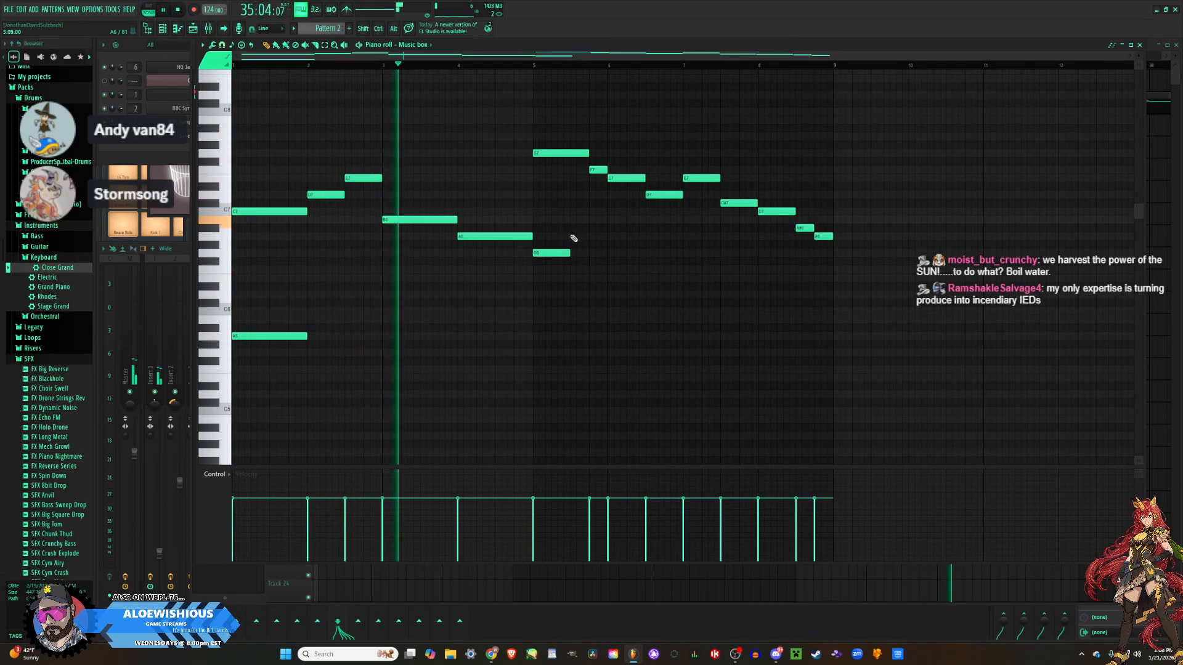
Continue the lower line with a half-bar F6 in bar 5 and half-bar G6 and F6 notes in bar 6.
scroll(573, 237, up, 1)
click(609, 269)
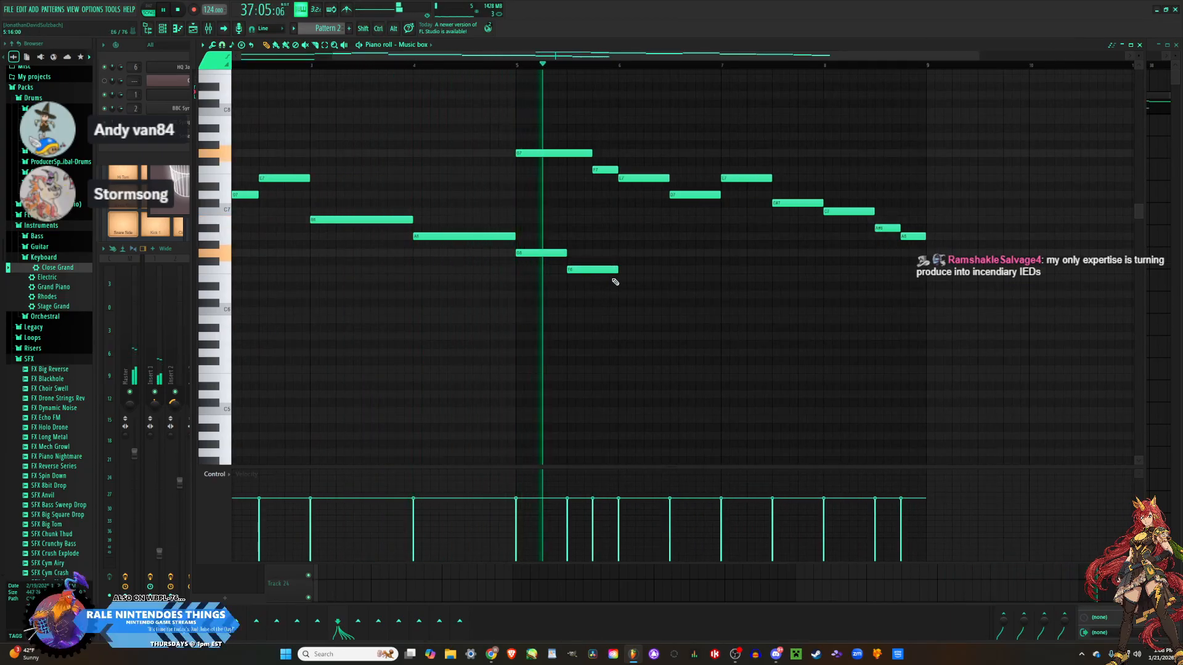
key(space)
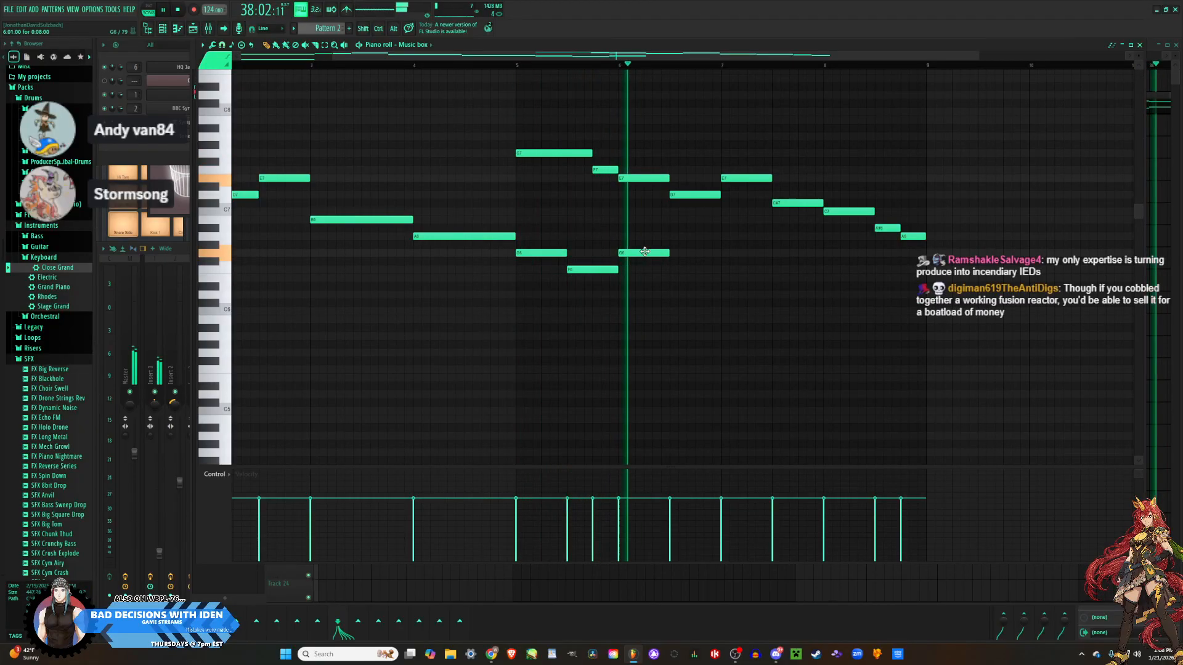
key(space)
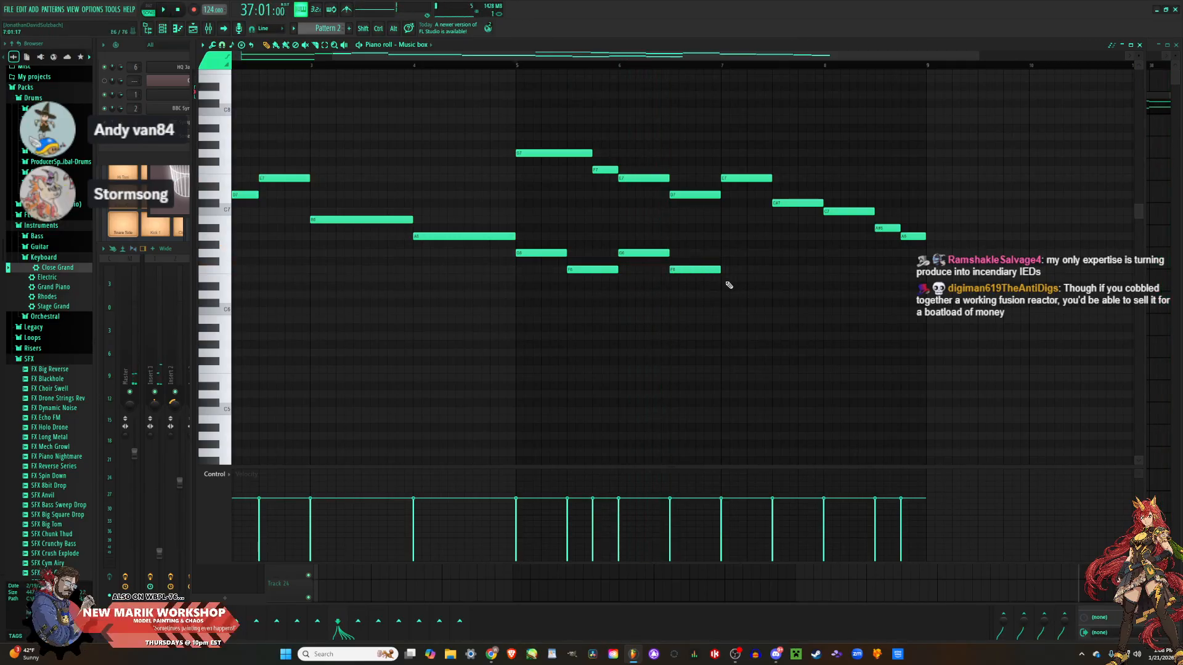
Fill the lower line of bars 7 and 8 with half-bar E6, F6, G6 and F6 notes, and play it back.
drag(743, 286, 745, 278)
key(space)
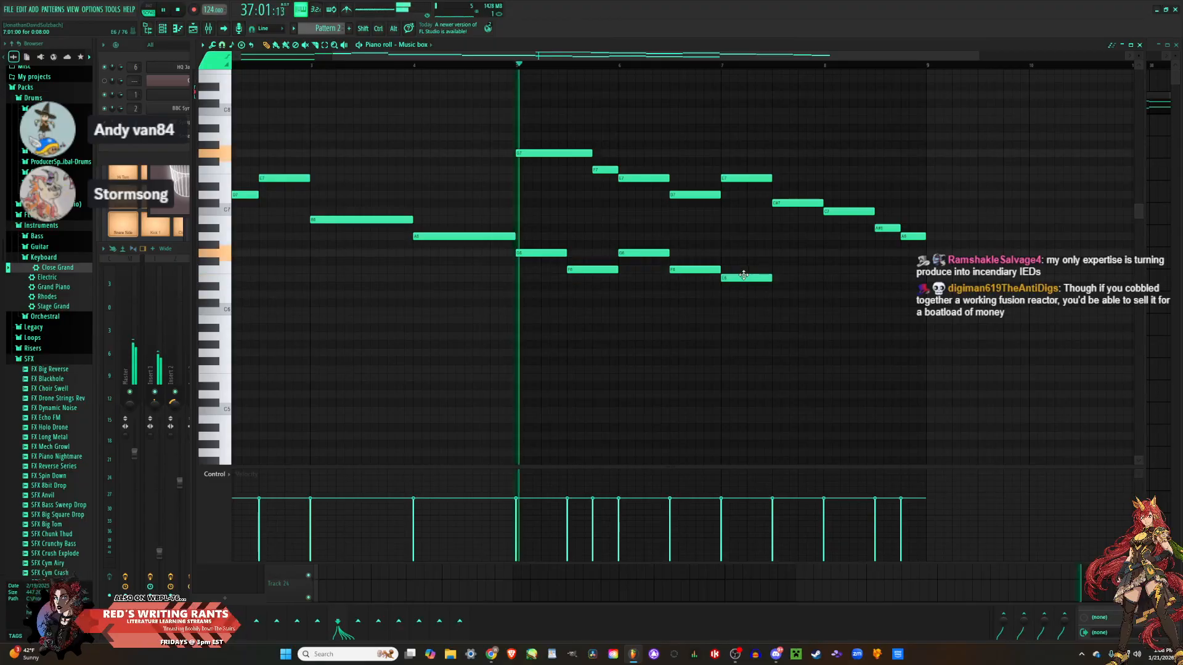
key(space)
click(775, 271)
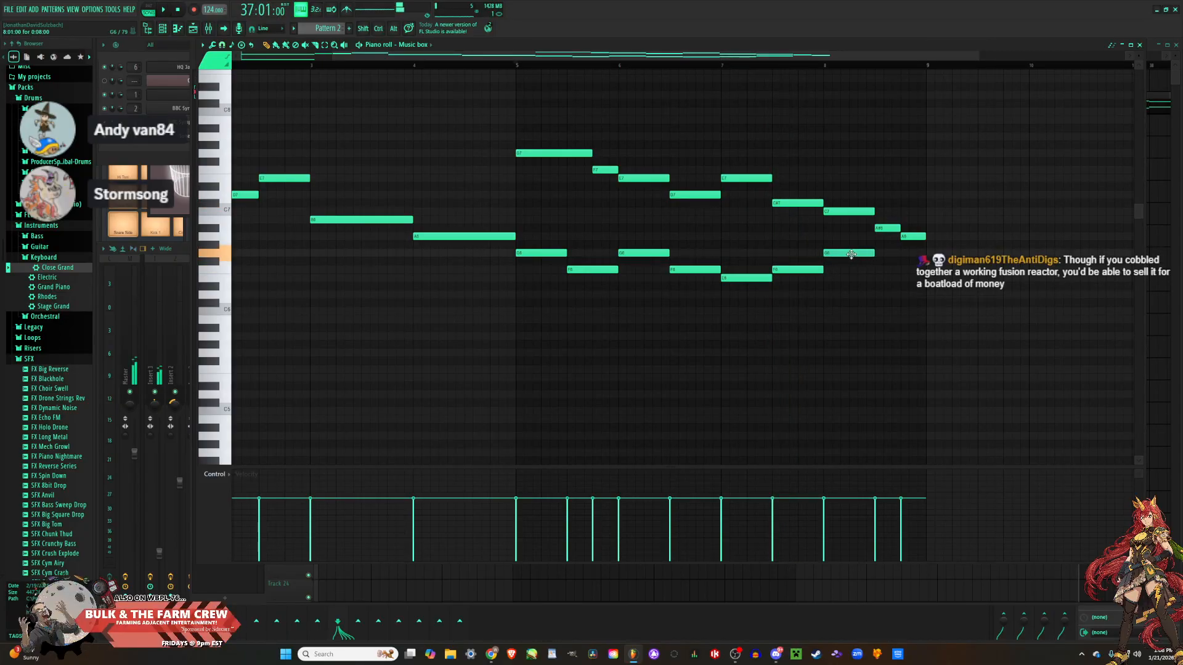
drag(851, 254, 856, 255)
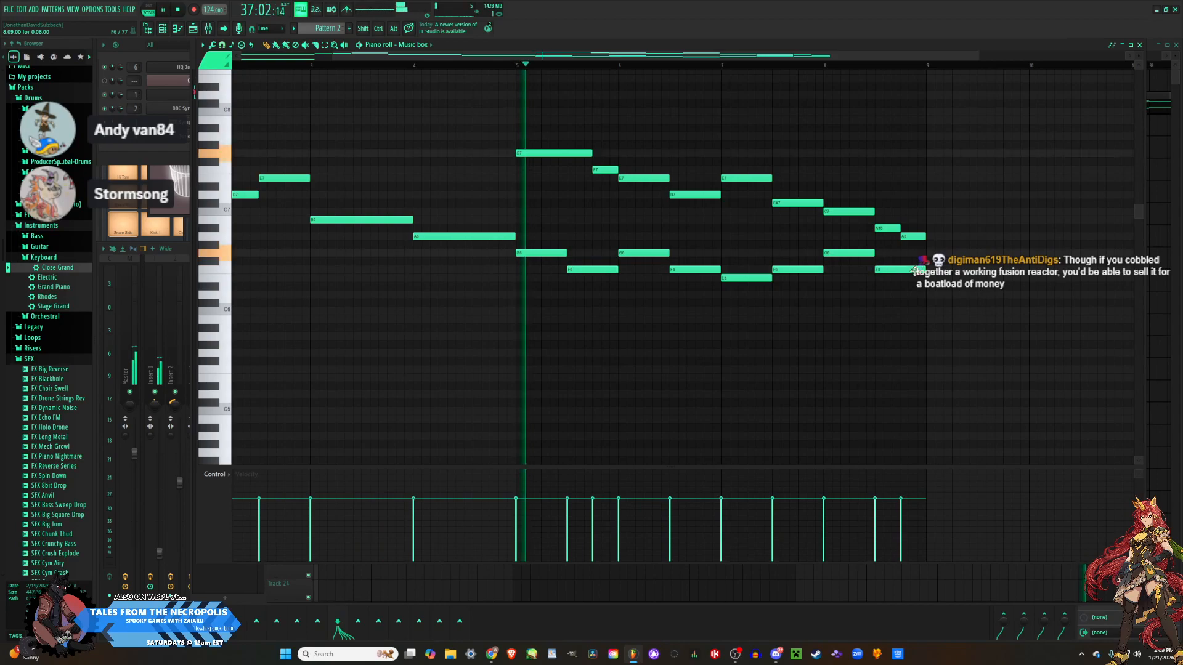
ctrl+scroll(801, 358, down, 2)
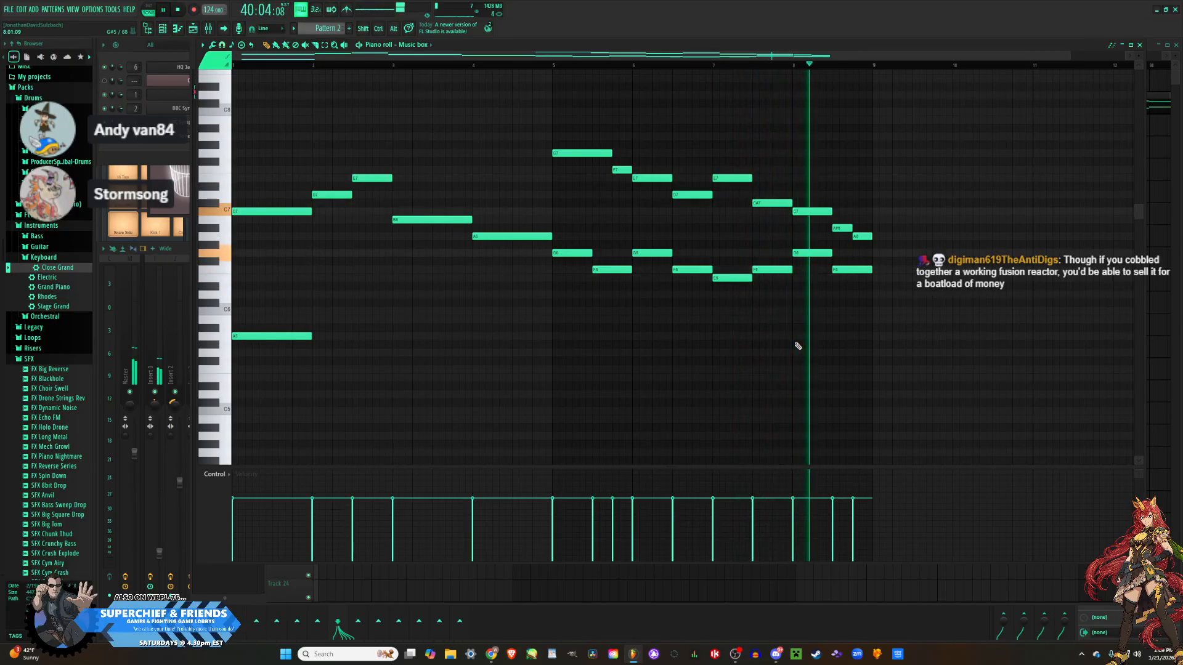
scroll(798, 347, down, 1)
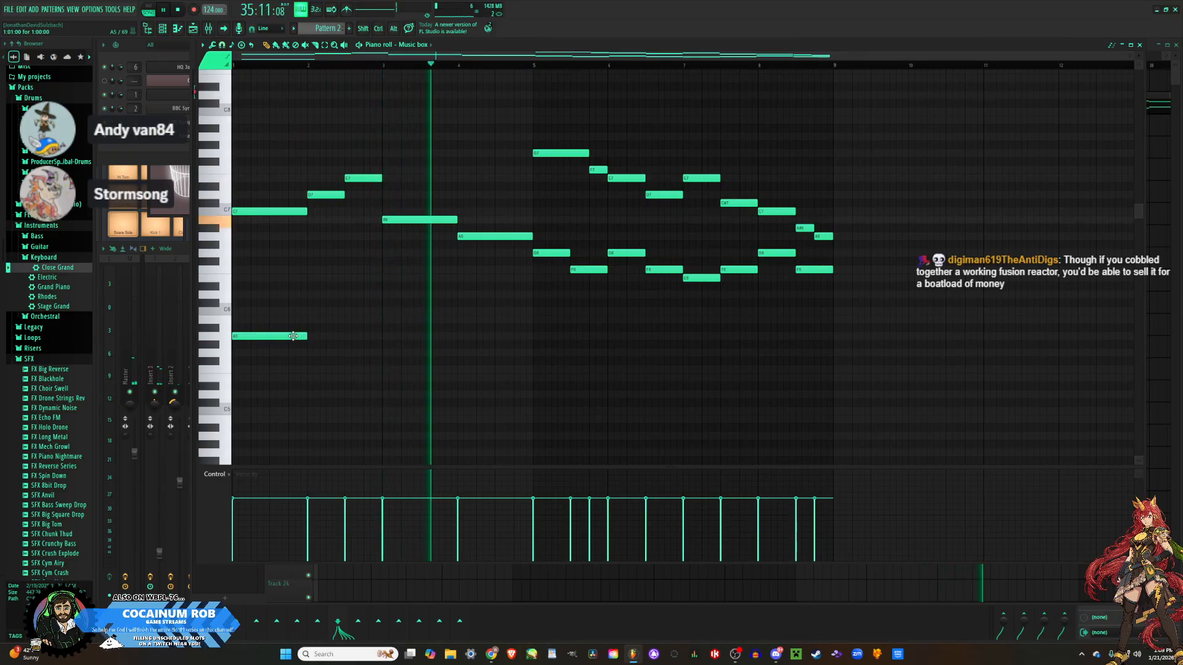
Add one-bar lower notes under the melody: F6 in bar 2, E6 in bar 3 and D6 in bar 4.
key(space)
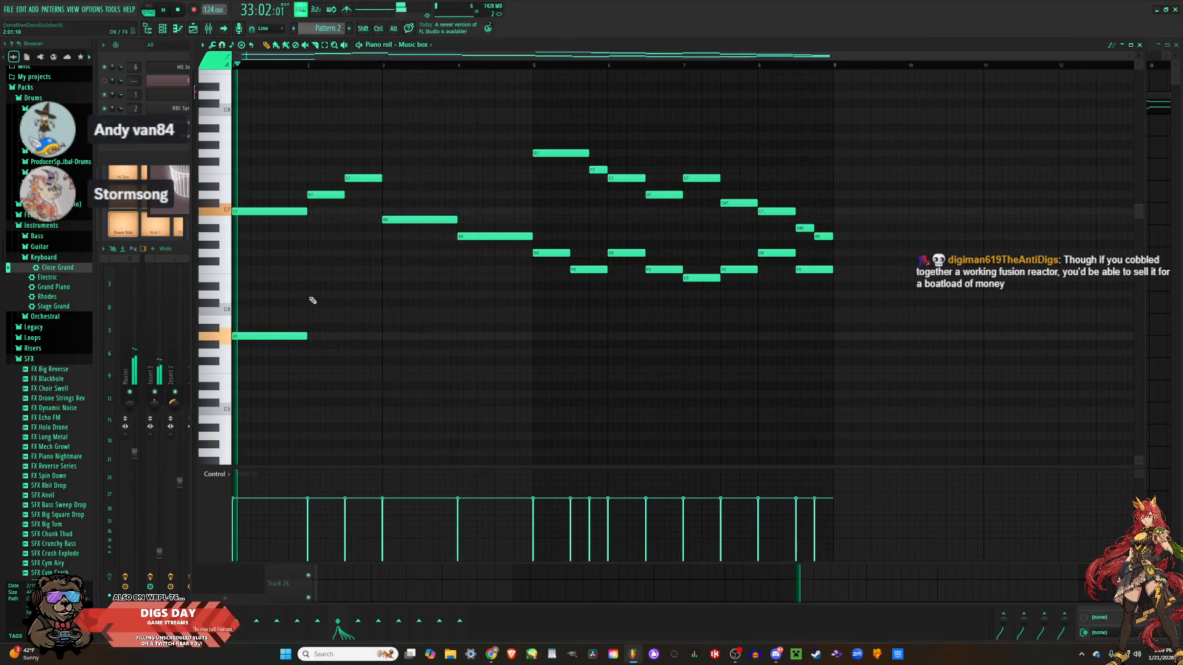
click(310, 269)
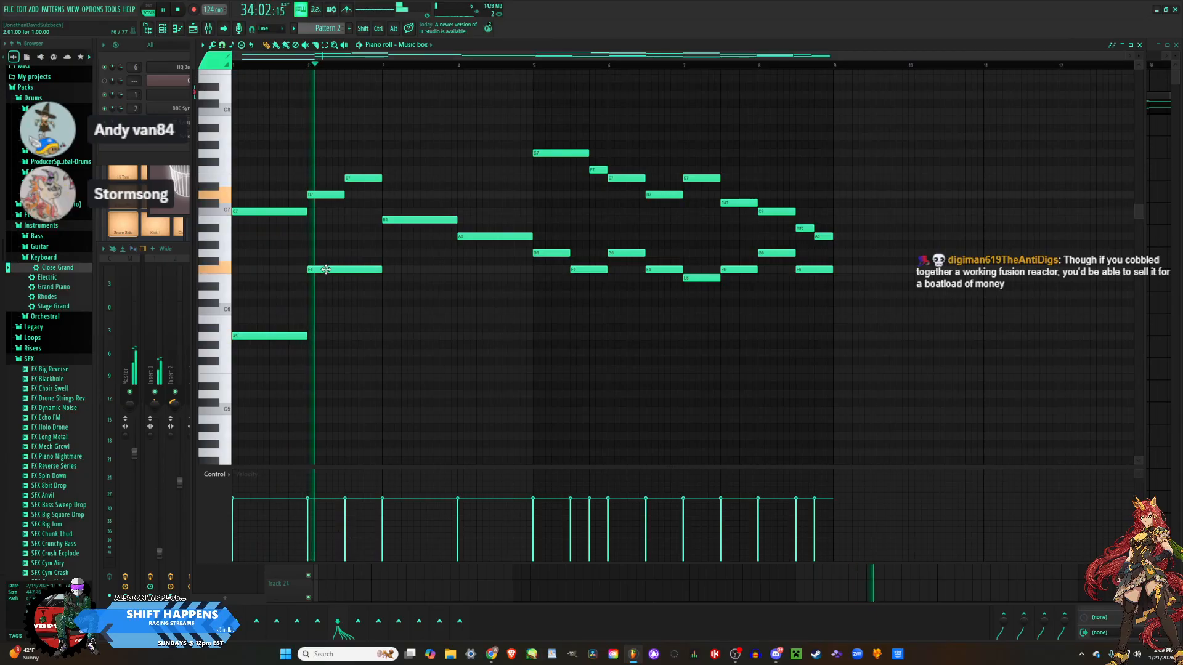
click(383, 286)
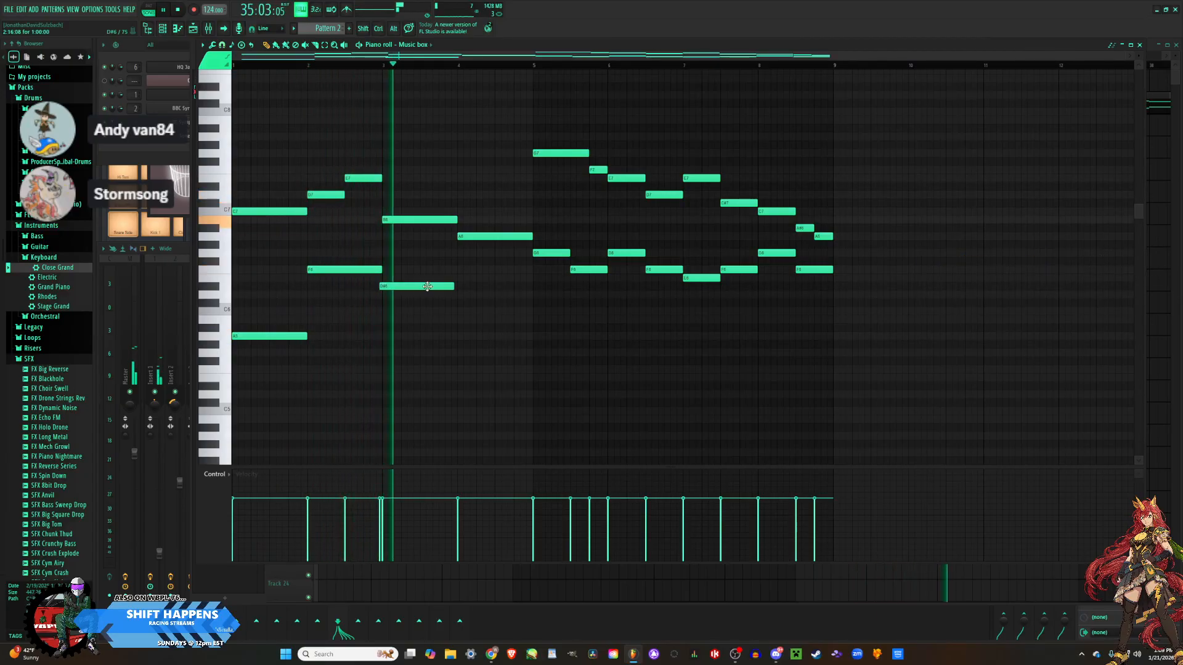
key(space)
click(413, 285)
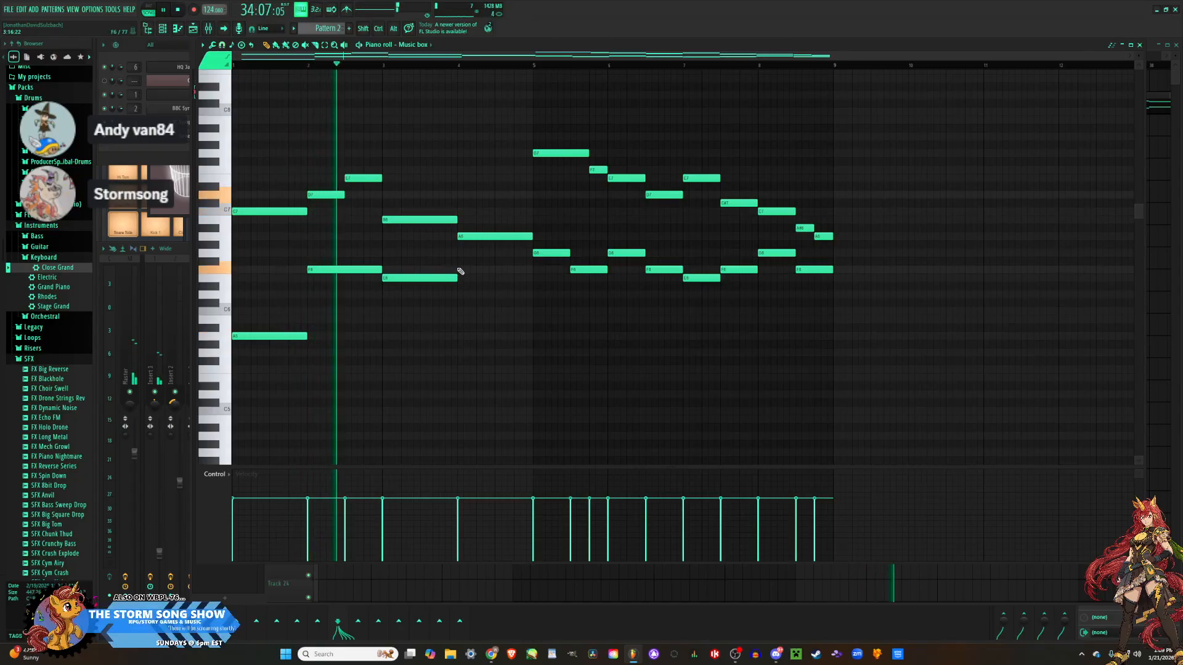
click(499, 303)
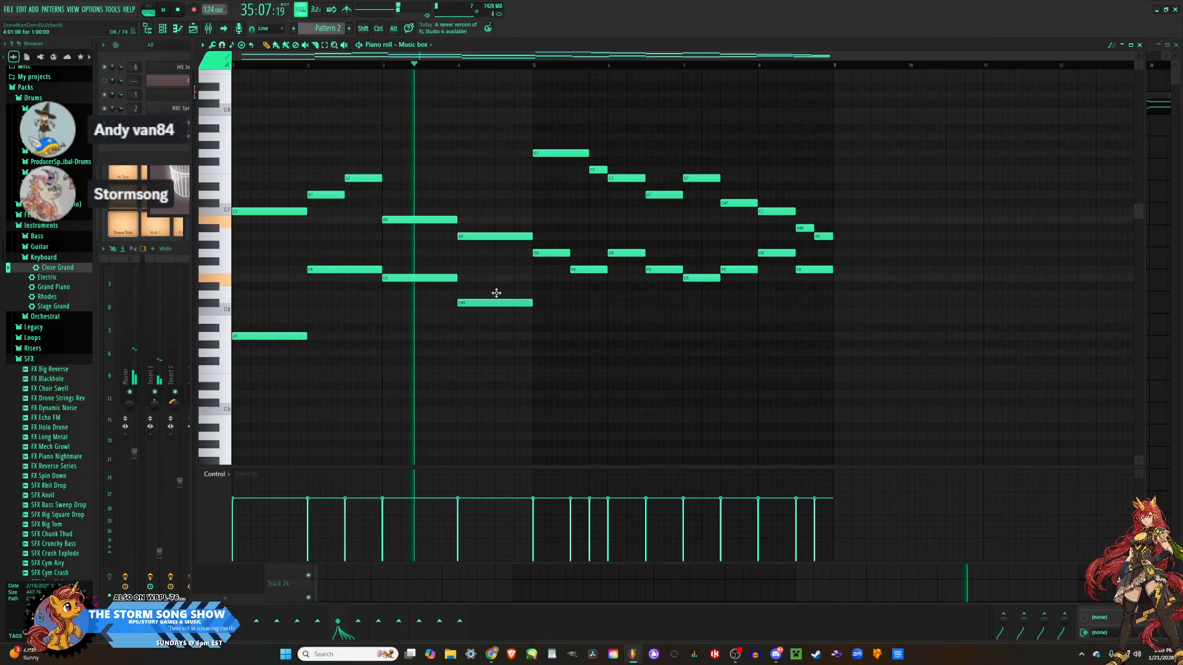
drag(498, 304, 495, 294)
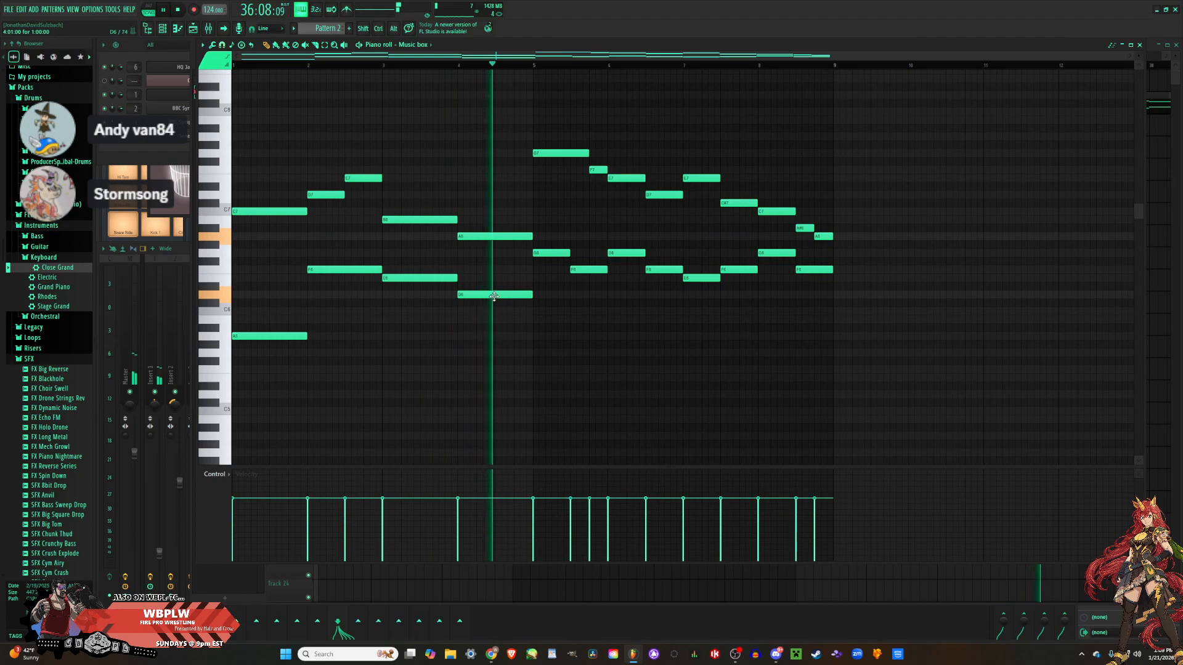
Raise the lower note in bar 4 to F6 and open the BBC Symphony Orchestra #2 piano roll.
drag(495, 274, 495, 266)
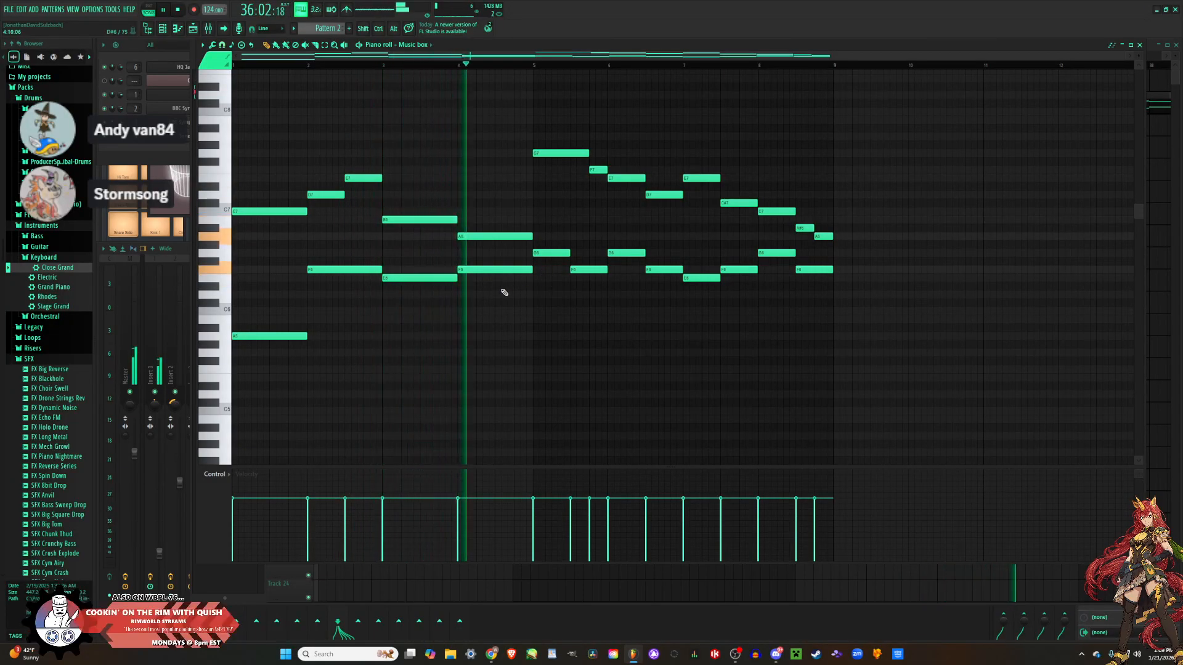
click(111, 152)
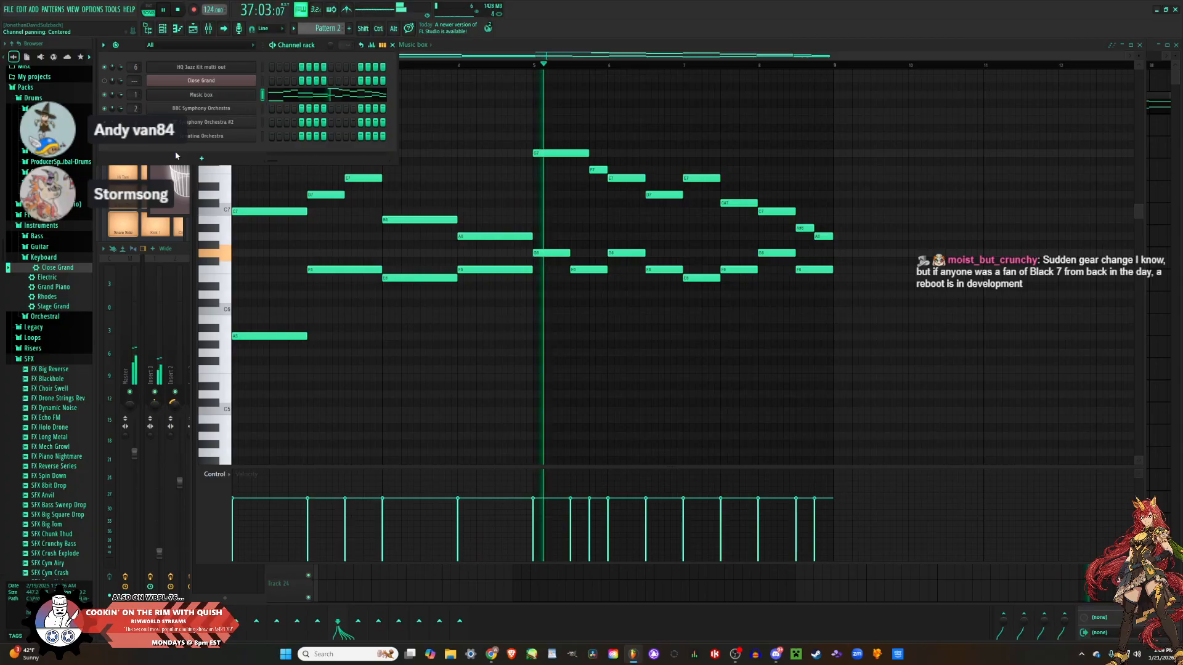
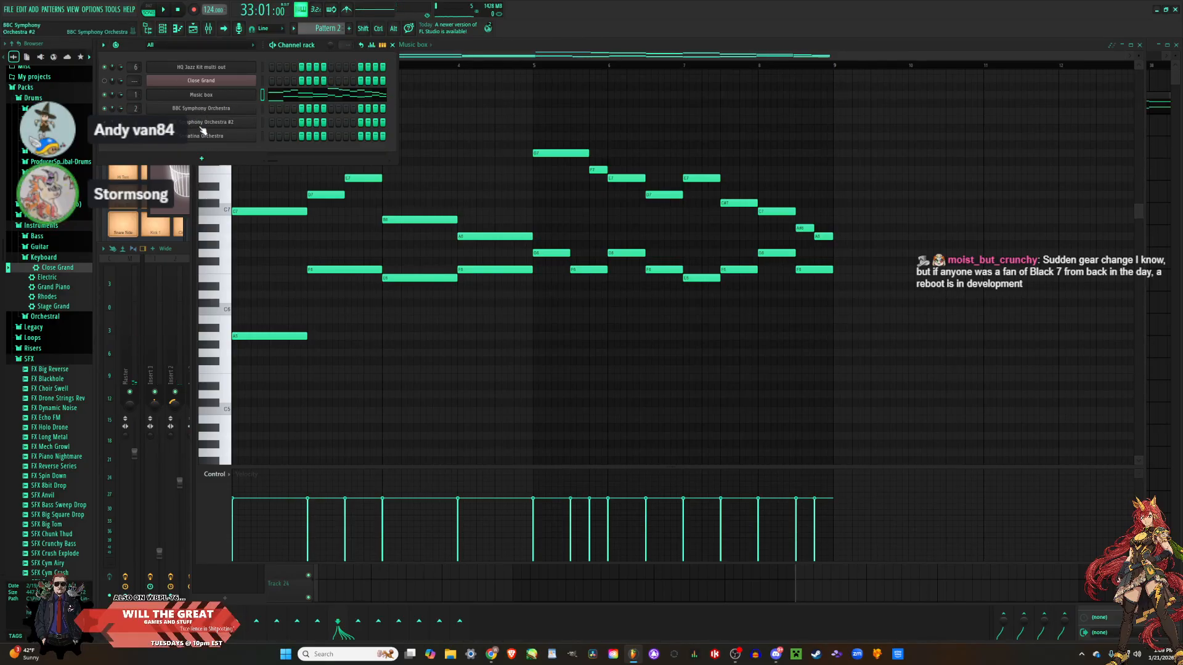
right_click(230, 117)
click(296, 123)
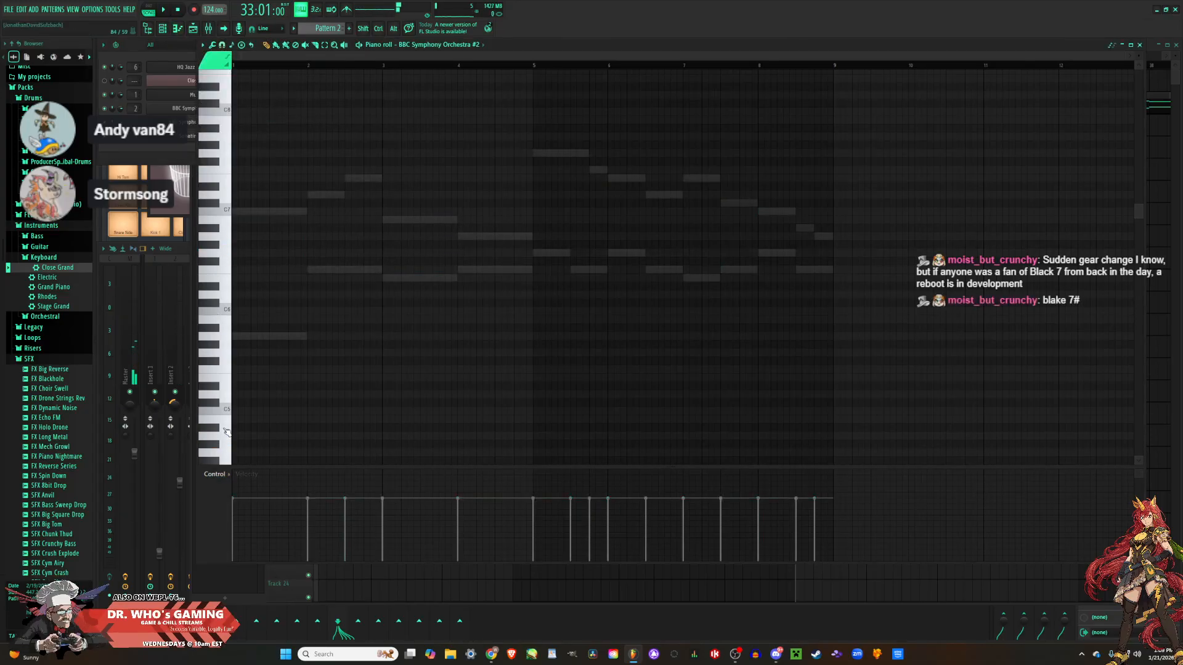
Fill bar 1 with ascending quarter-bar notes A3, C4, D4 and E4, playing back to check them.
scroll(227, 431, down, 4)
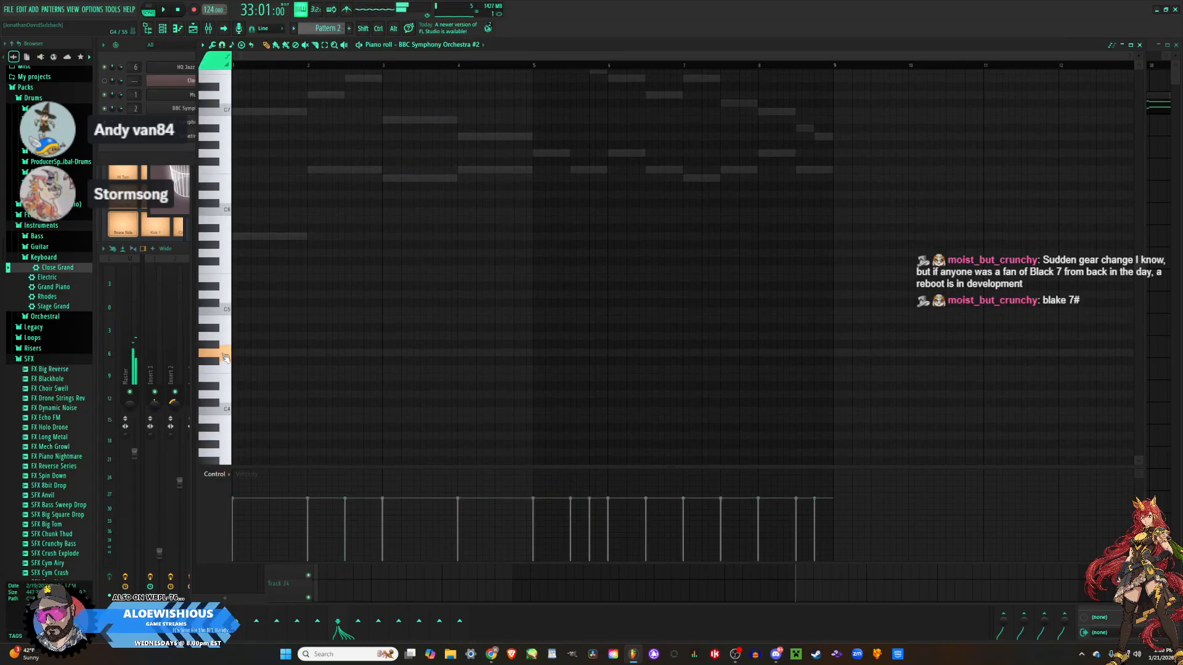
click(226, 438)
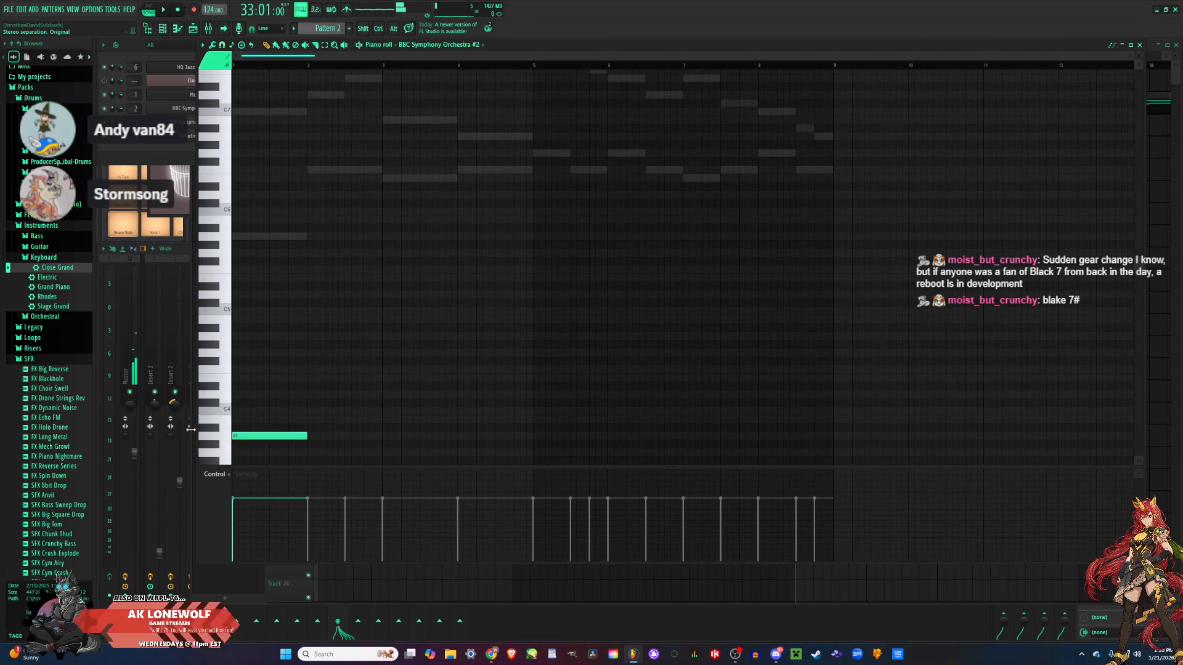
key(space)
key(space)
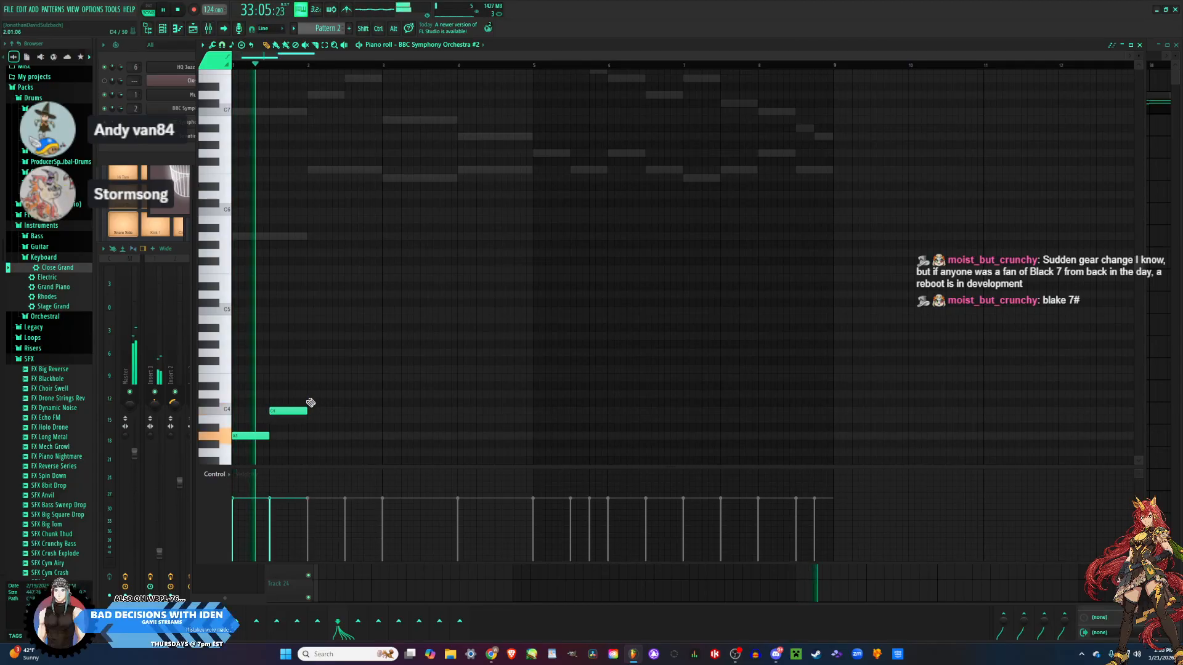
key(space)
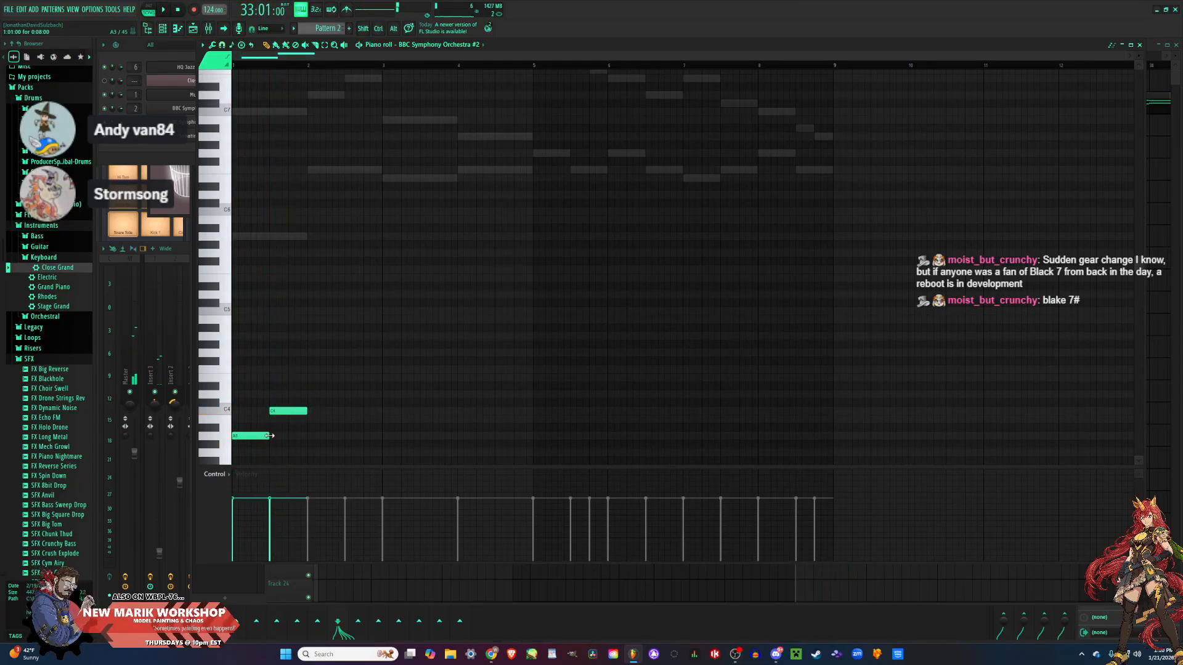
drag(293, 412, 277, 413)
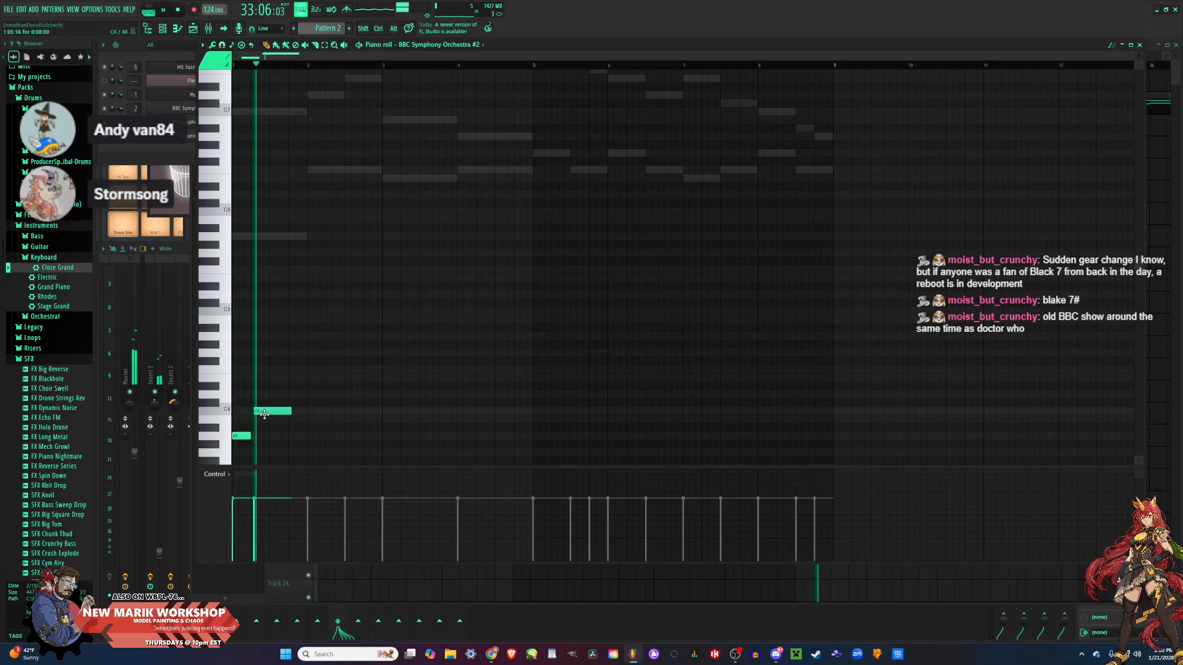
key(space)
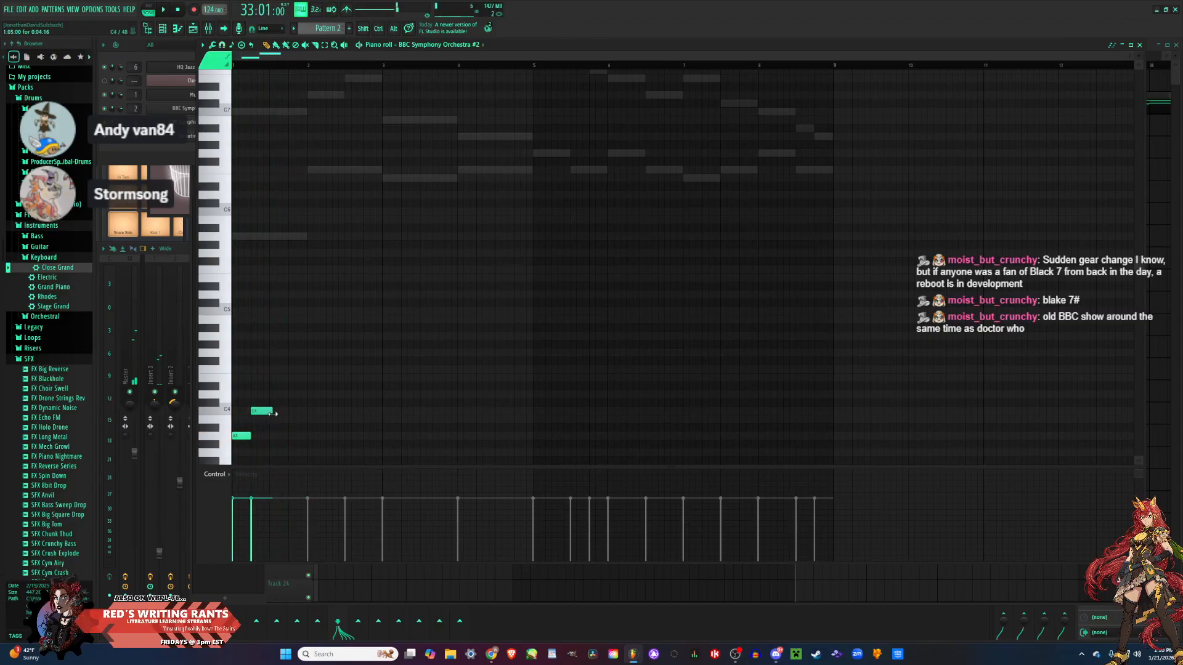
key(space)
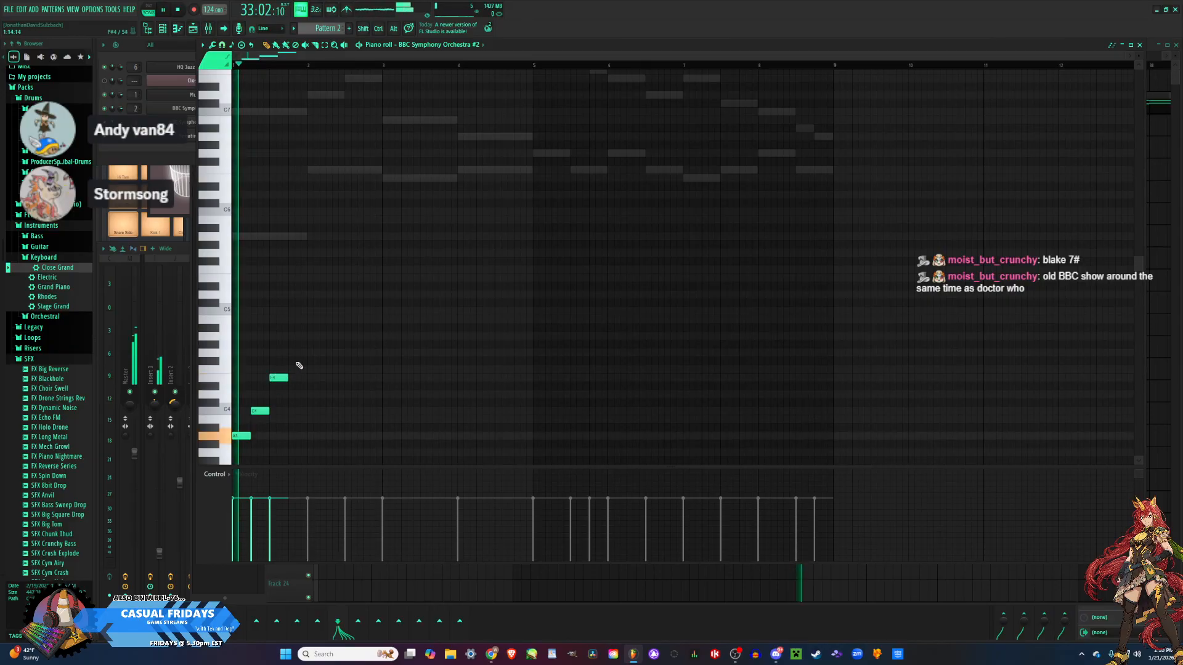
key(space)
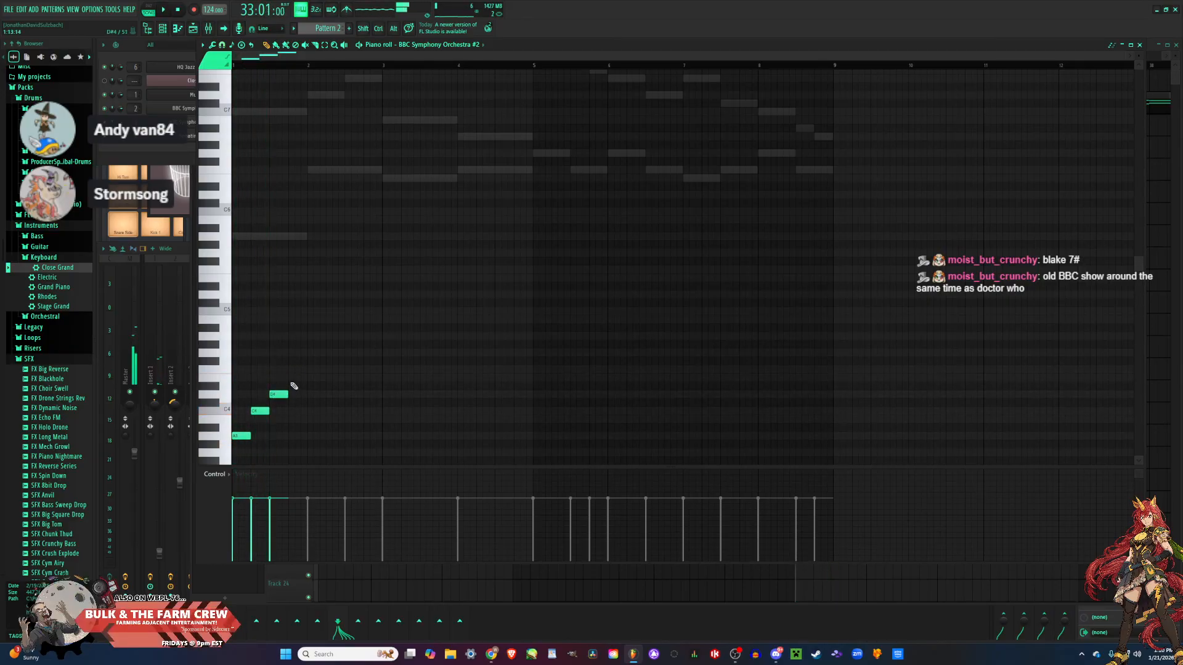
key(space)
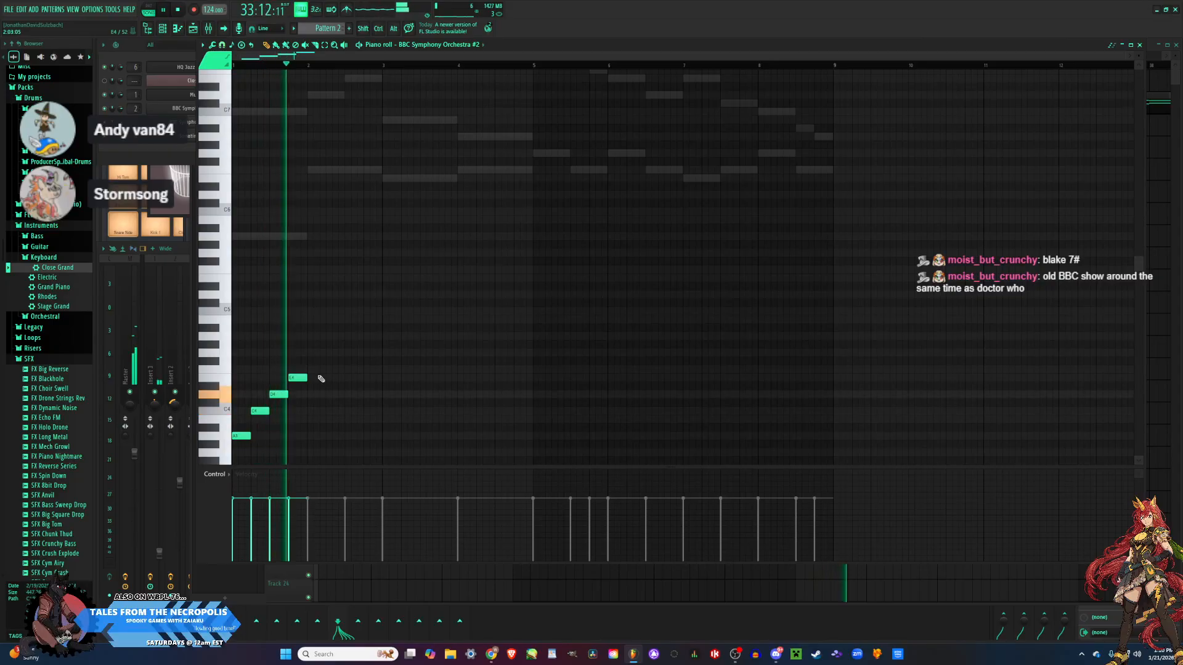
key(space)
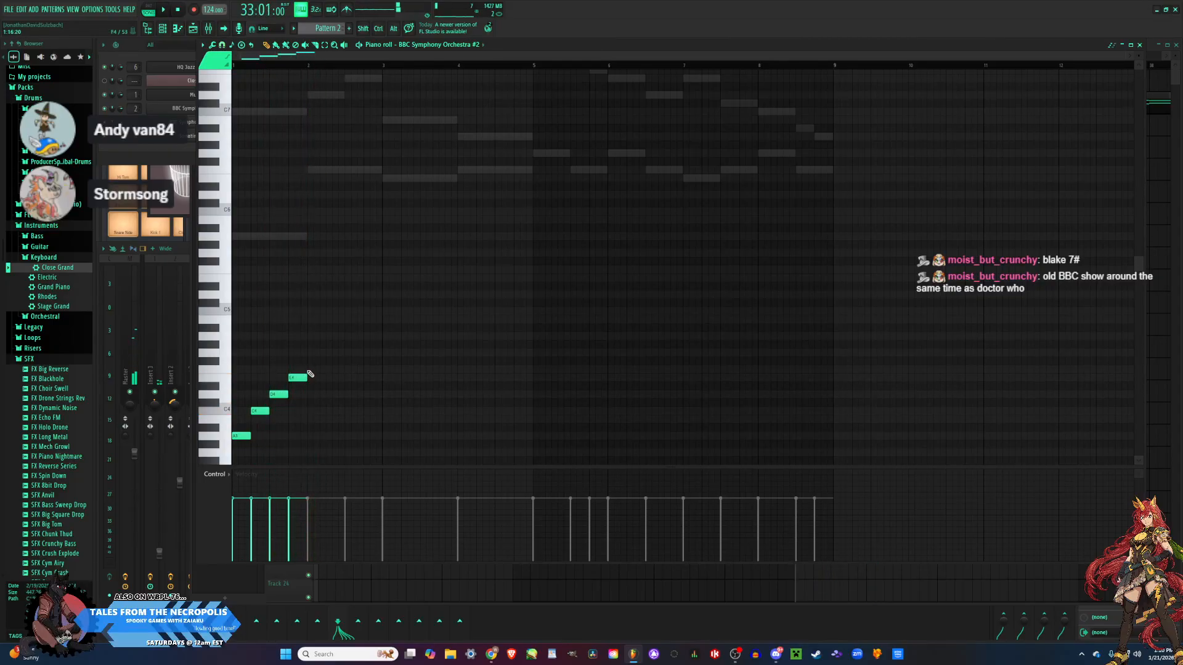
Fill bar 2 with quarter-bar notes F4, C5, B4 and A4, and play back the line.
click(313, 368)
key(space)
key(space)
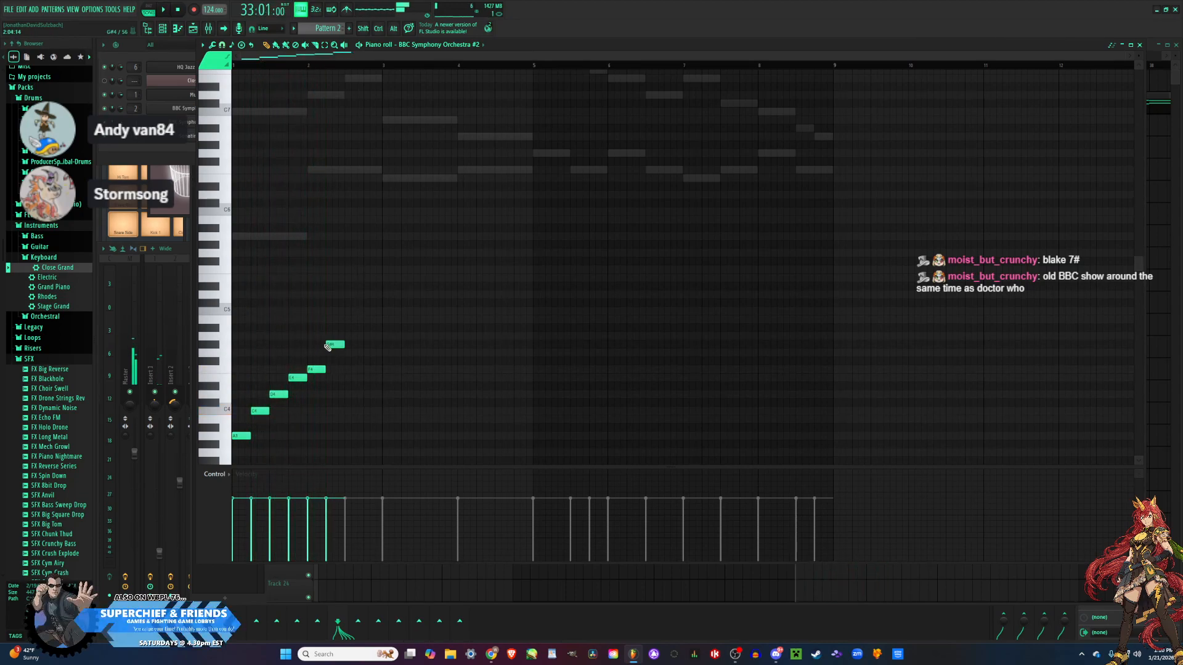
click(333, 344)
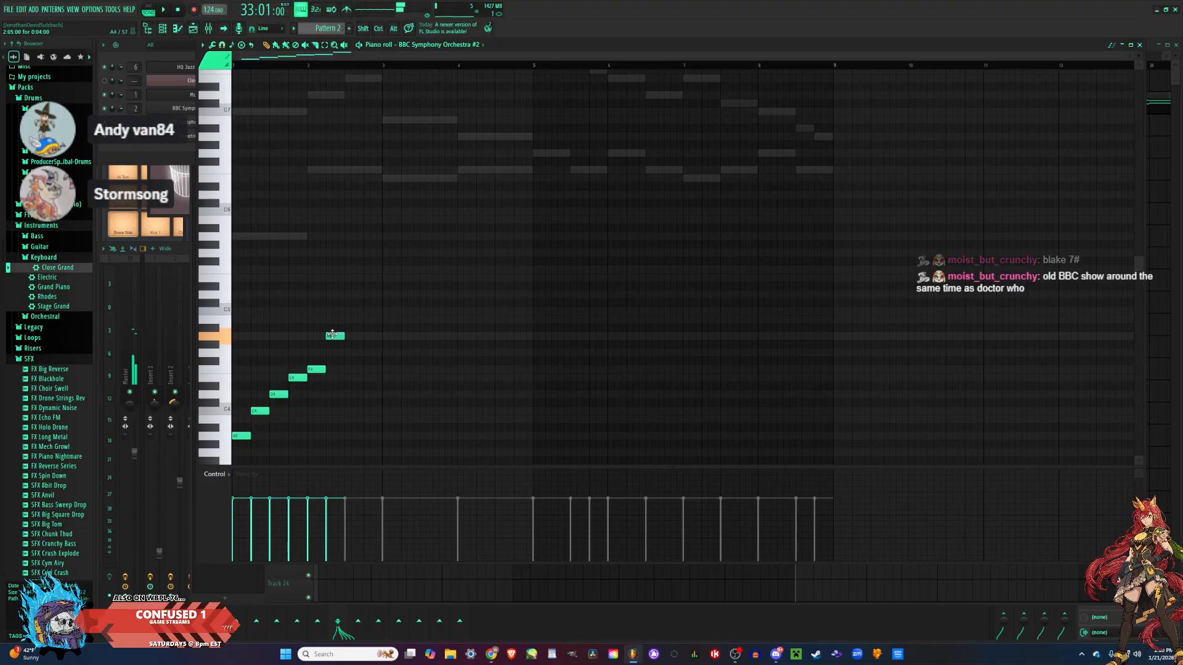
drag(336, 333, 334, 320)
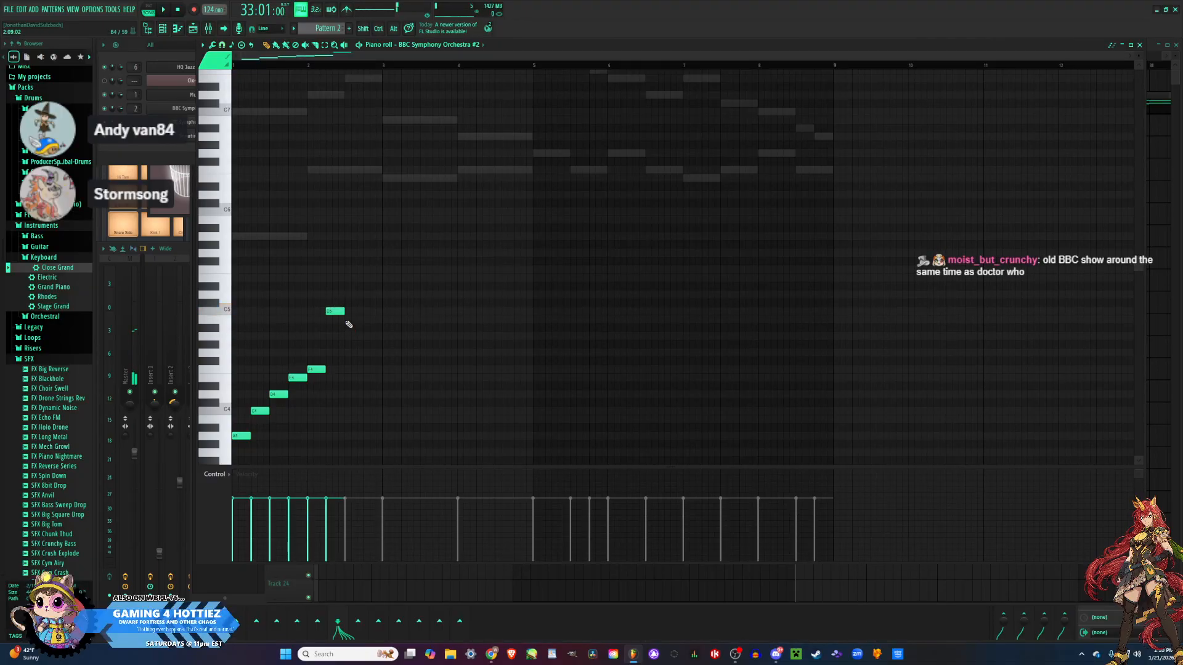
click(347, 320)
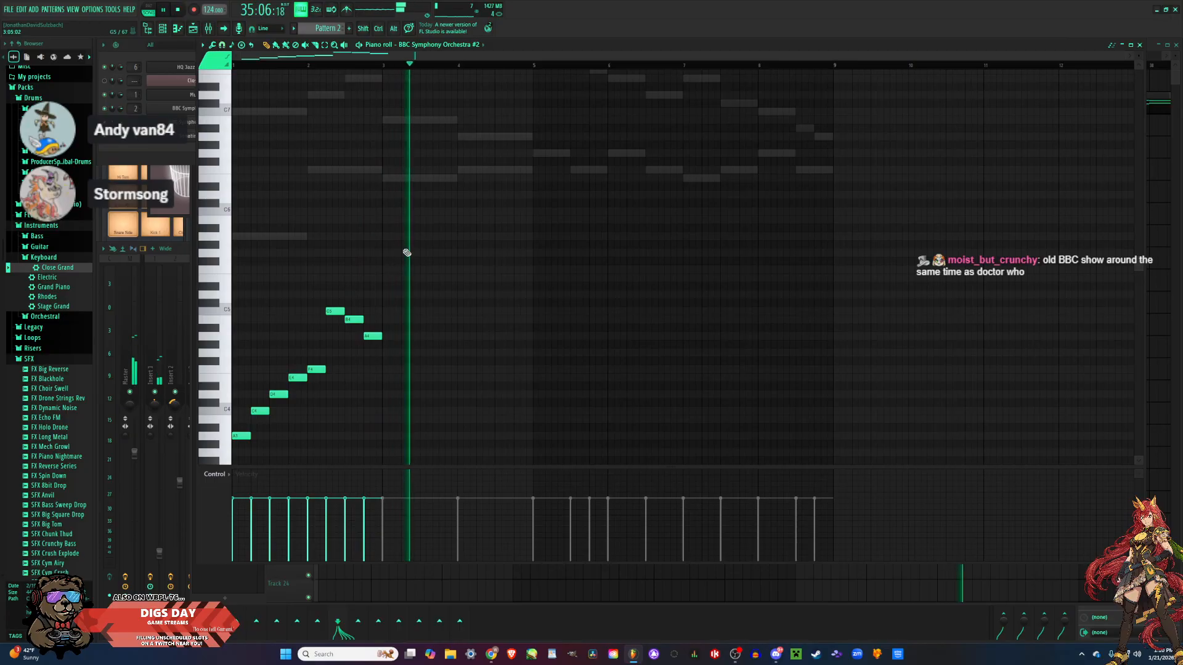
key(space)
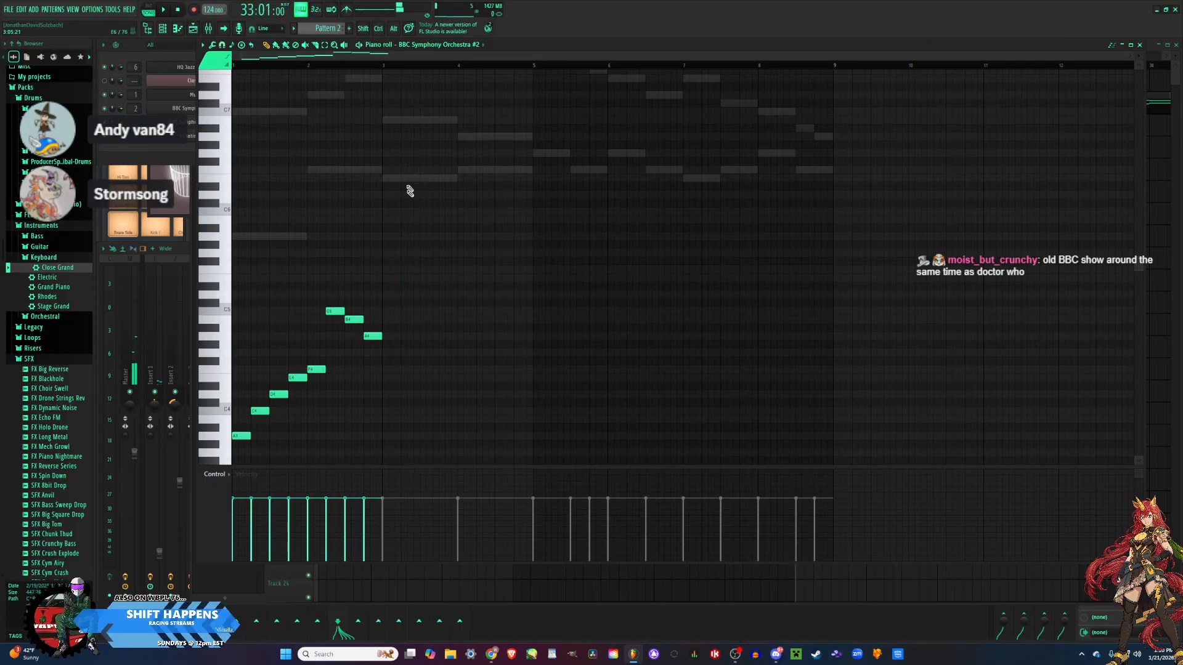
Continue the orchestra line in bar 3 with quarter-bar notes G#4, E4, G4 and E4.
click(383, 344)
click(405, 353)
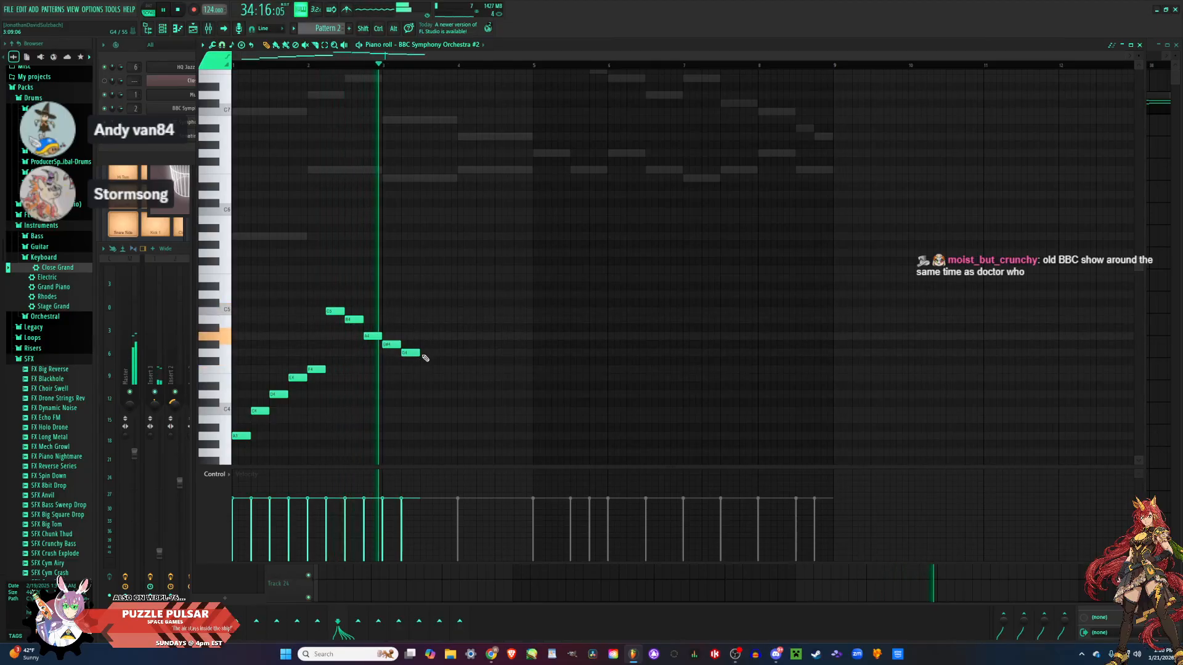
key(space)
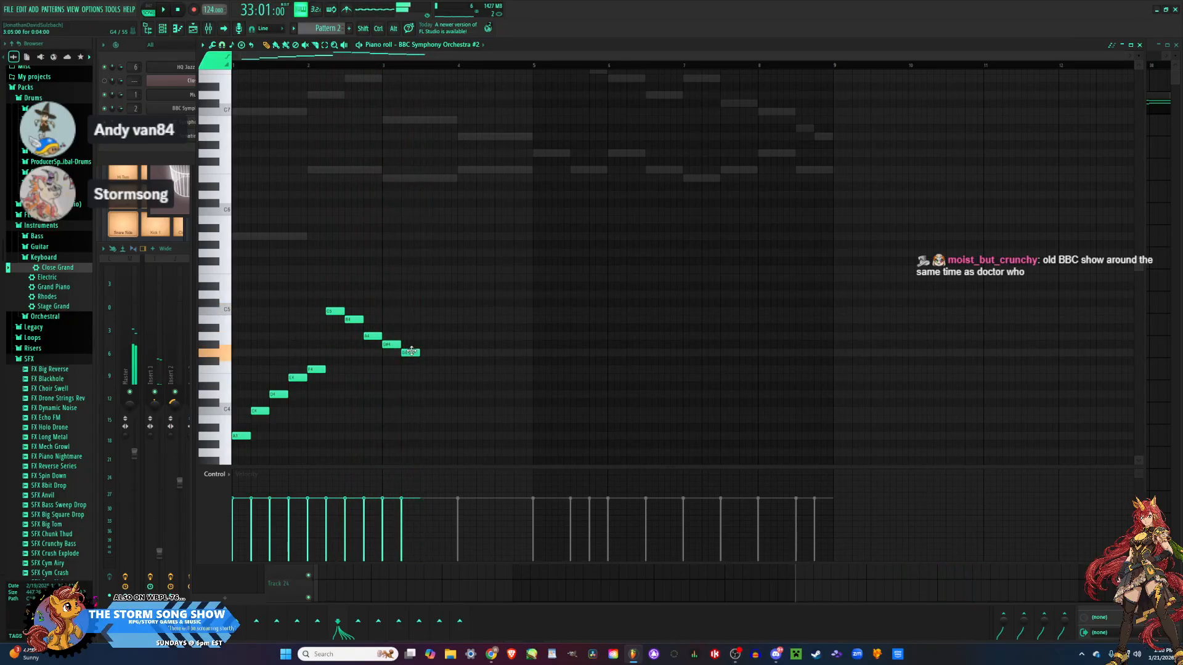
drag(412, 371, 412, 379)
key(space)
click(430, 352)
click(444, 378)
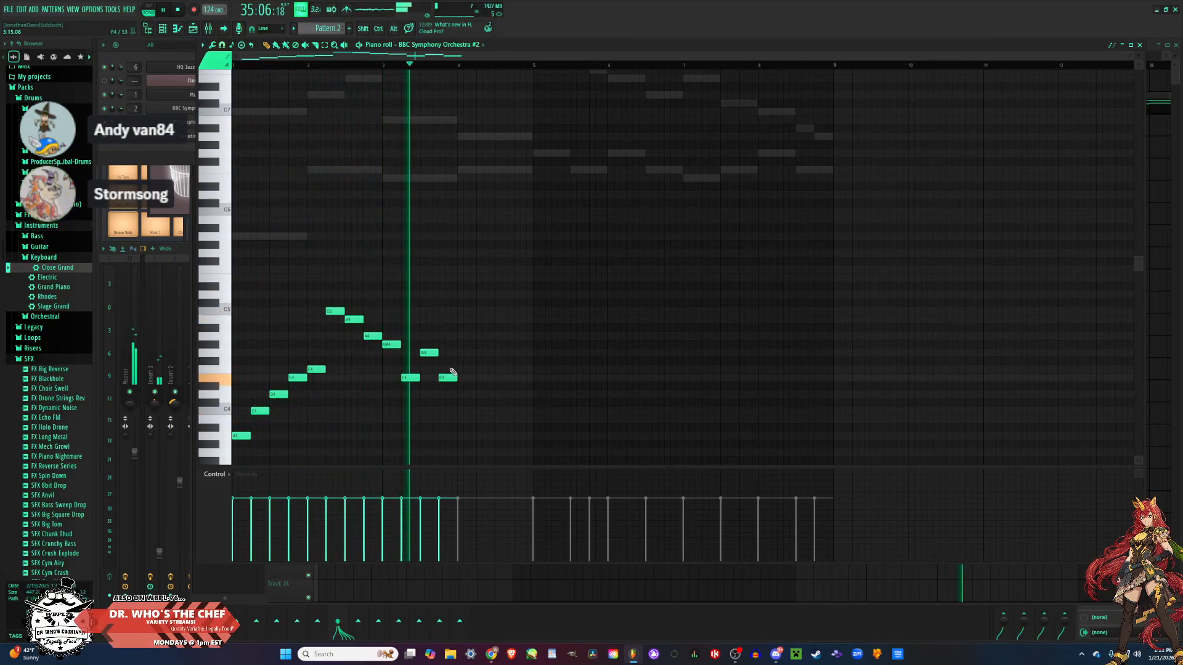
Fill bar 4 with quarter-bar notes B4, E4, C5 and F4, playing back from the start of that bar.
click(458, 336)
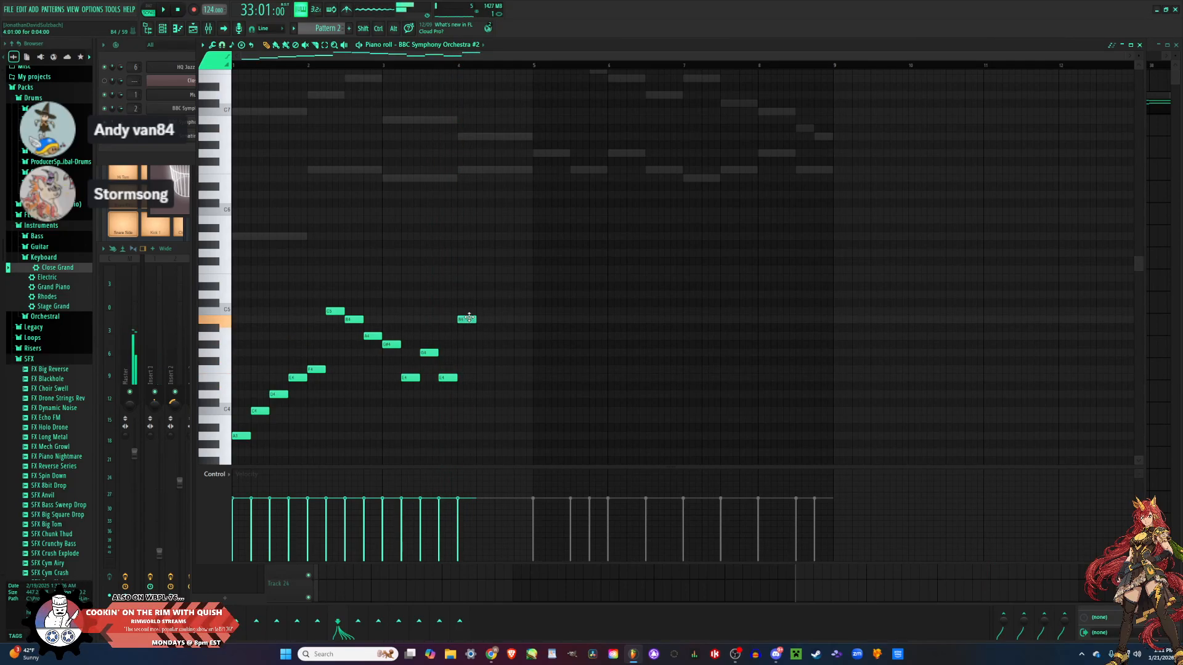
key(space)
click(463, 65)
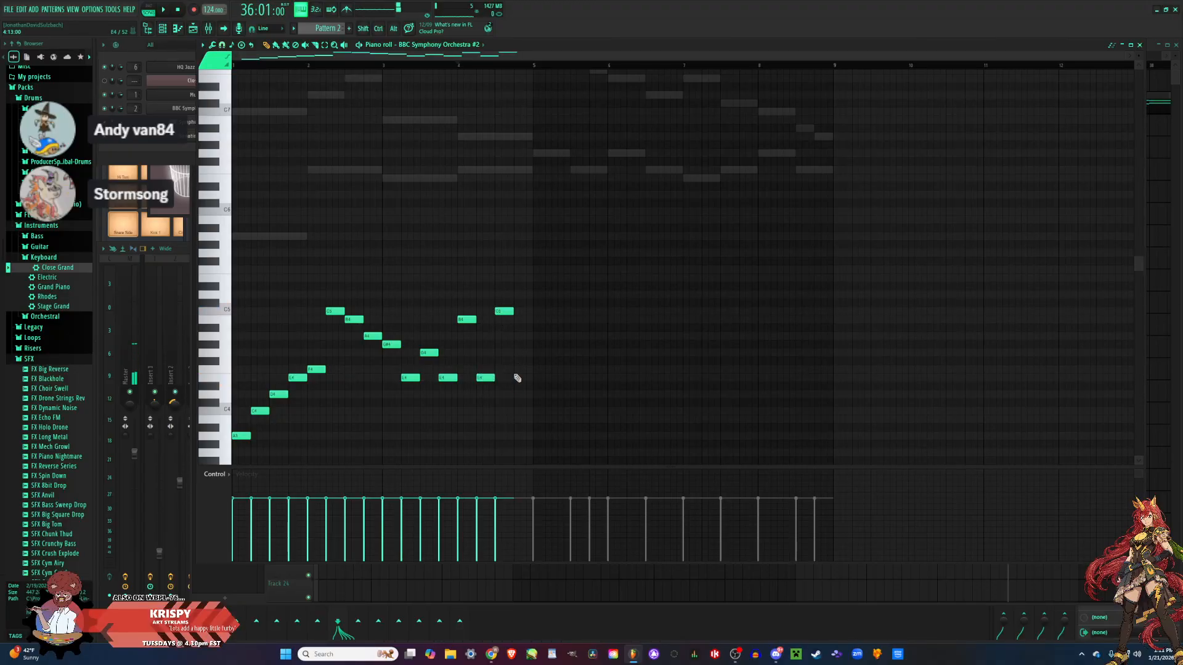
key(space)
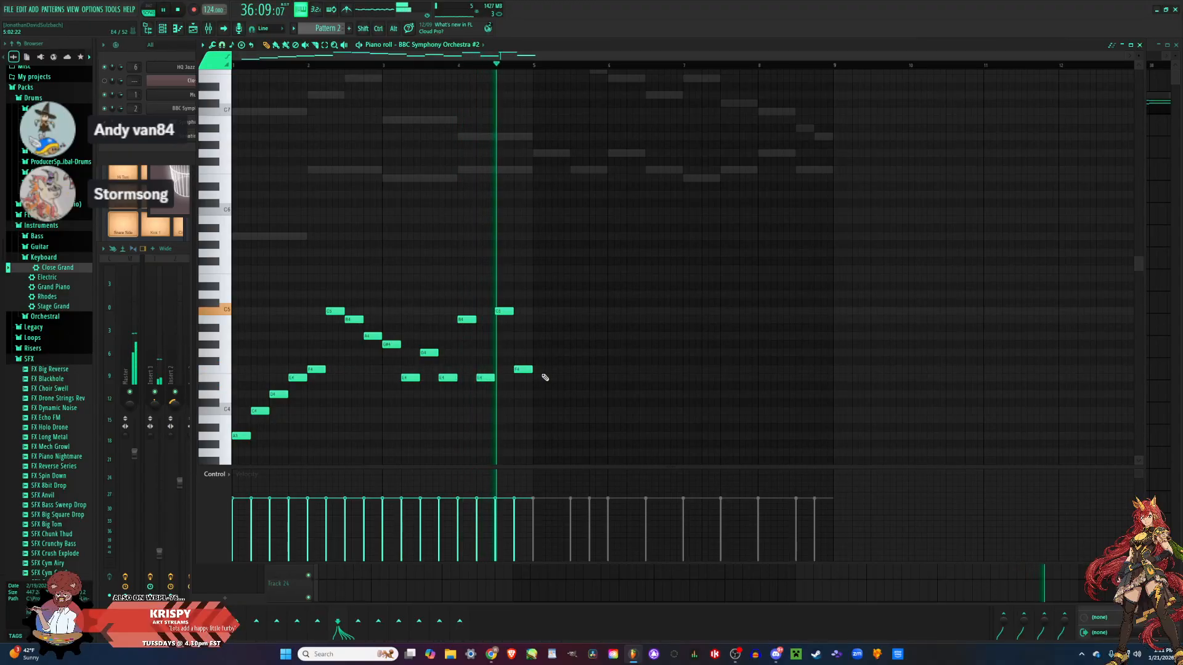
key(space)
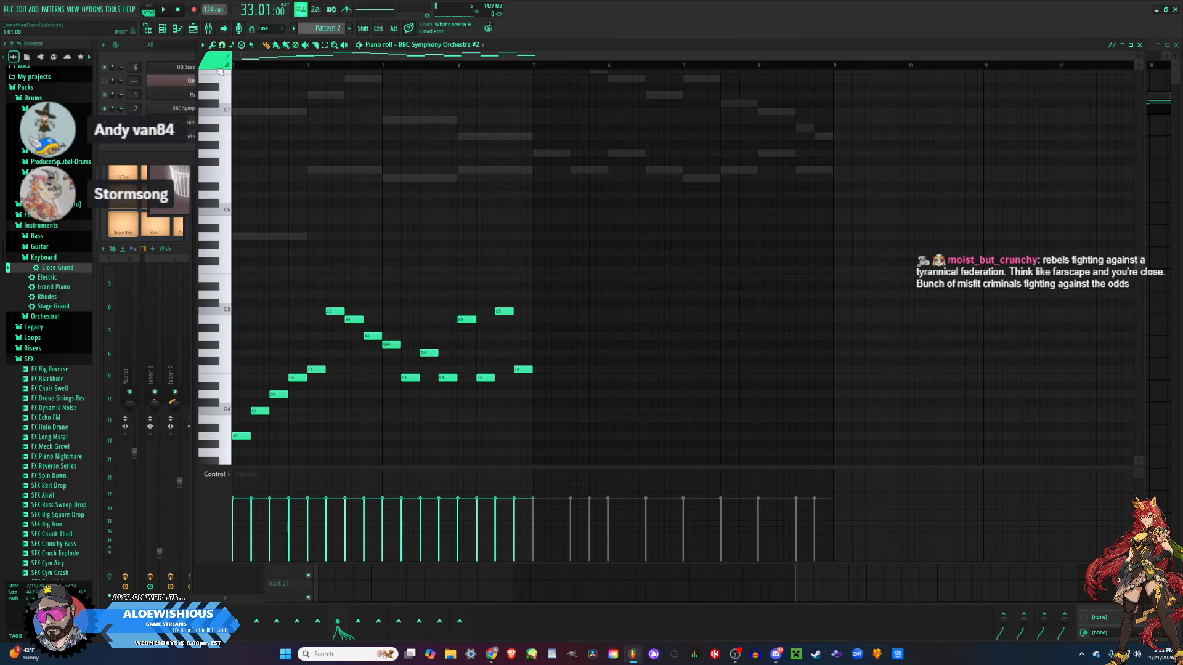
Start bar 5 with quarter-bar notes G3, B3 and E4, auditioning the Music box ghost-note pitches.
key(space)
click(546, 152)
right_click(547, 153)
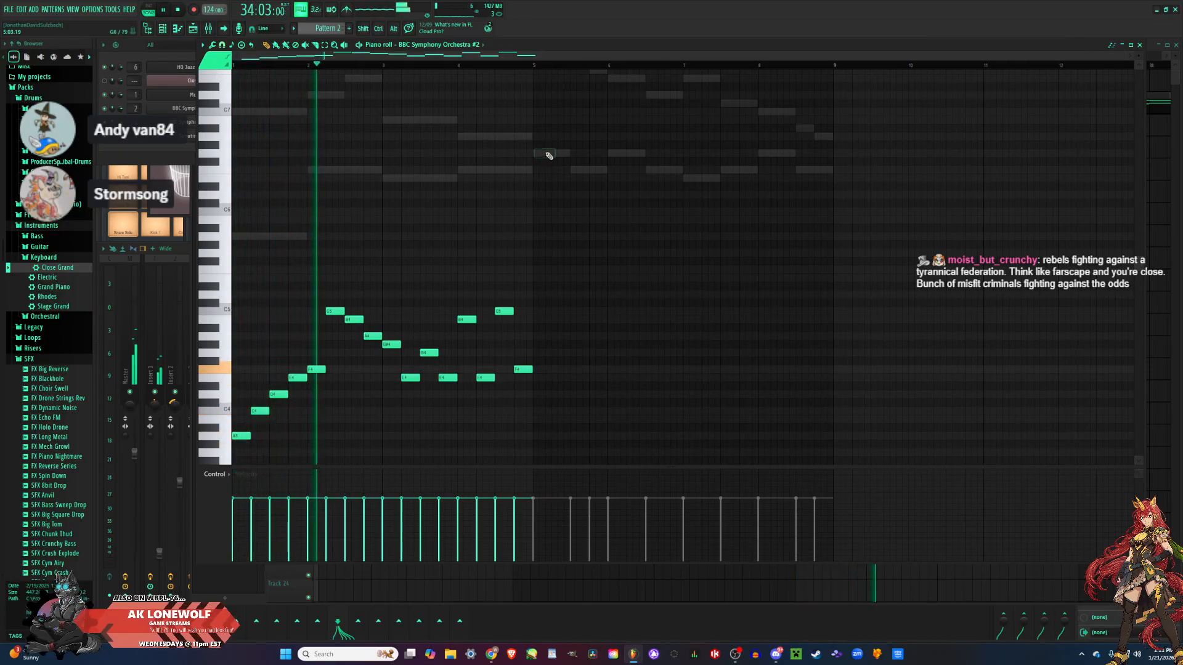
click(542, 453)
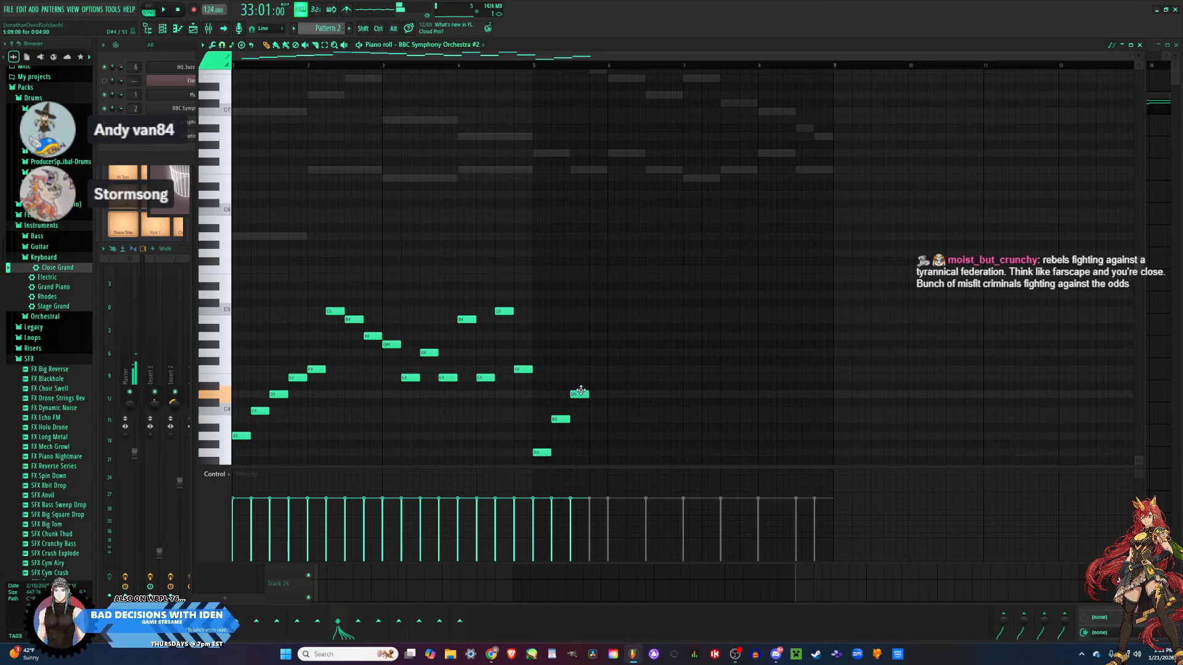
drag(582, 390, 581, 380)
key(space)
click(593, 170)
right_click(595, 171)
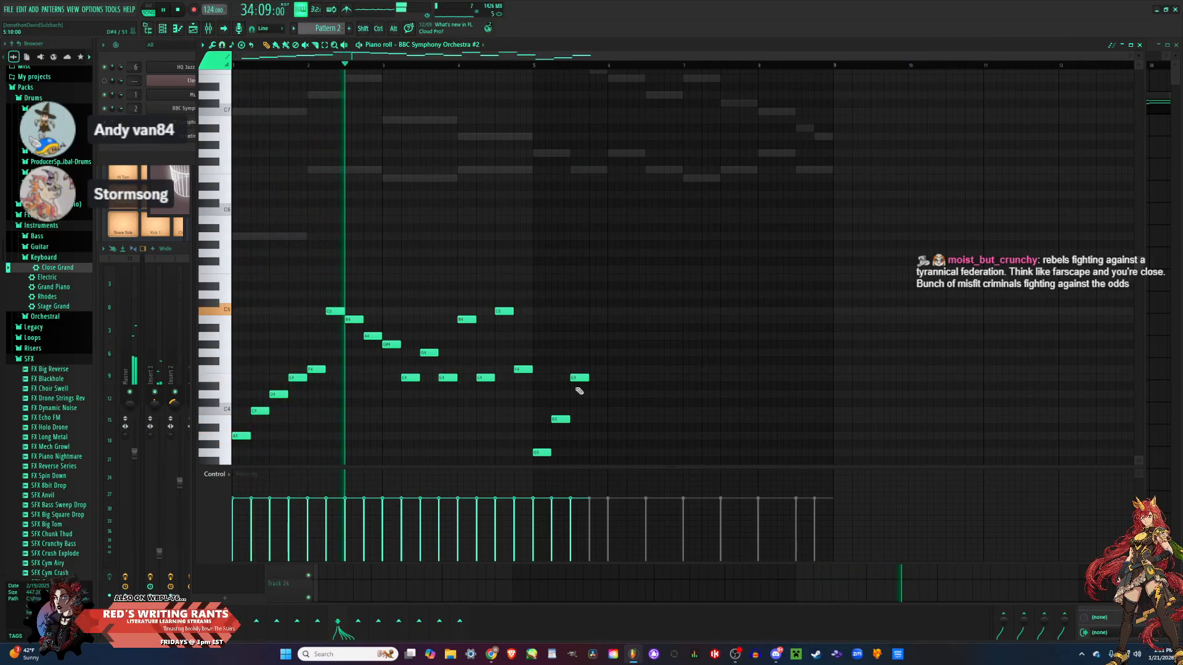
Audition the Music box's upper pitch in bar 5 and lower the bar's third orchestra note to C4.
scroll(597, 259, up, 2)
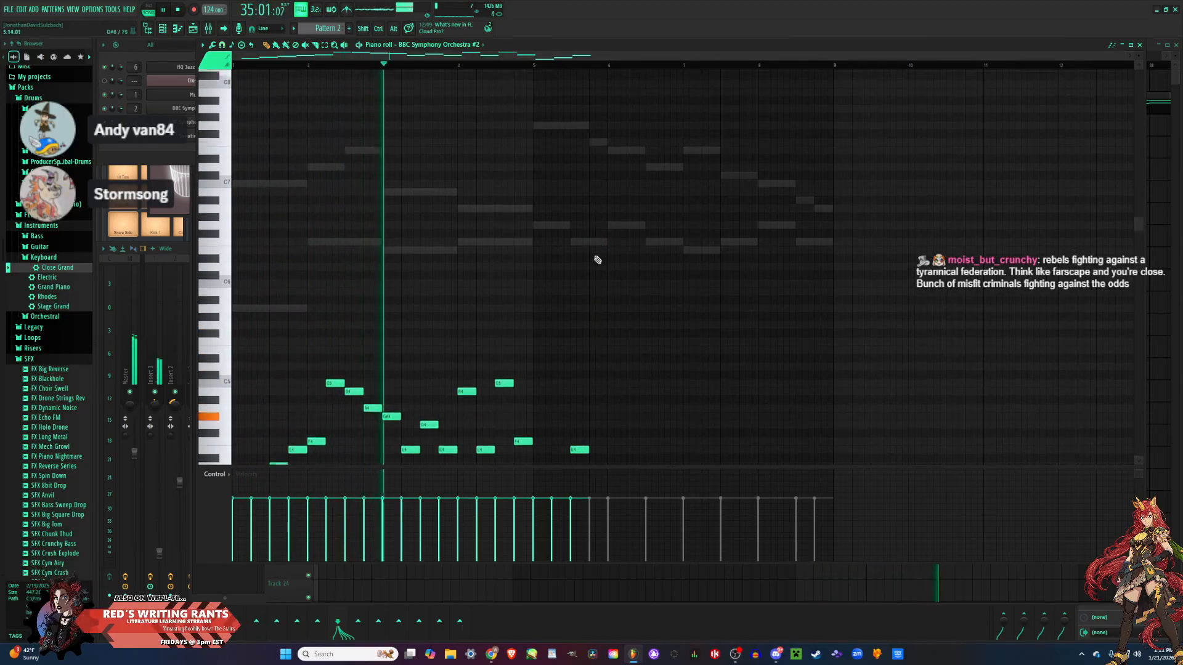
click(596, 146)
right_click(602, 145)
scroll(602, 246, down, 4)
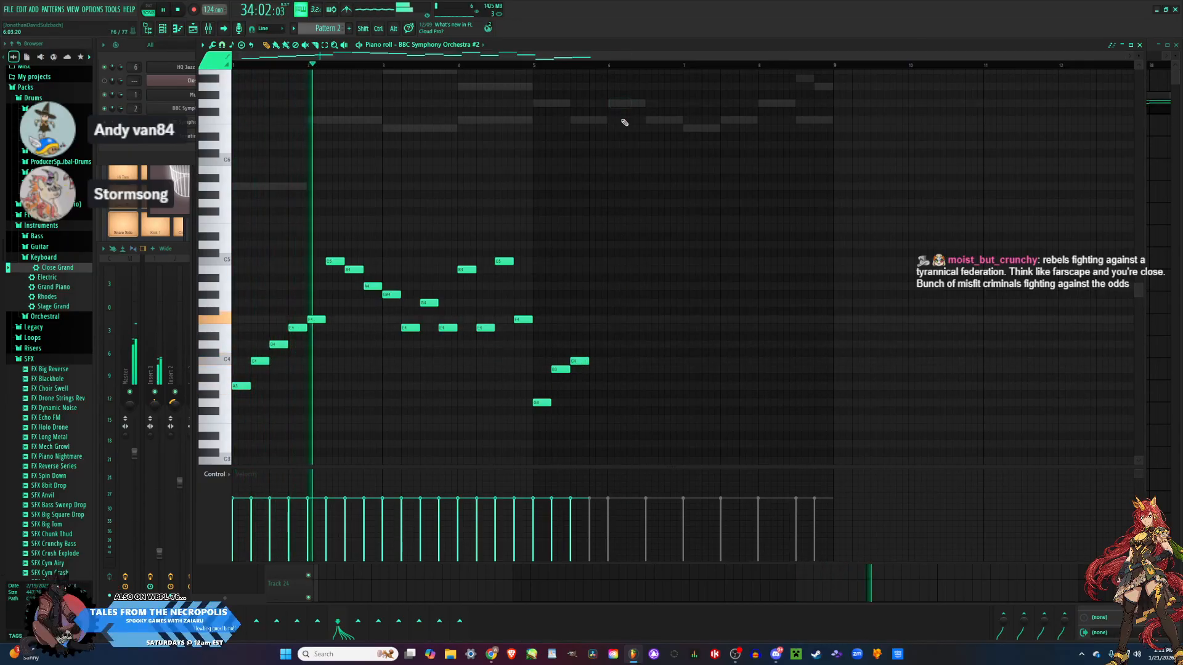
scroll(625, 110, up, 2)
scroll(607, 224, down, 4)
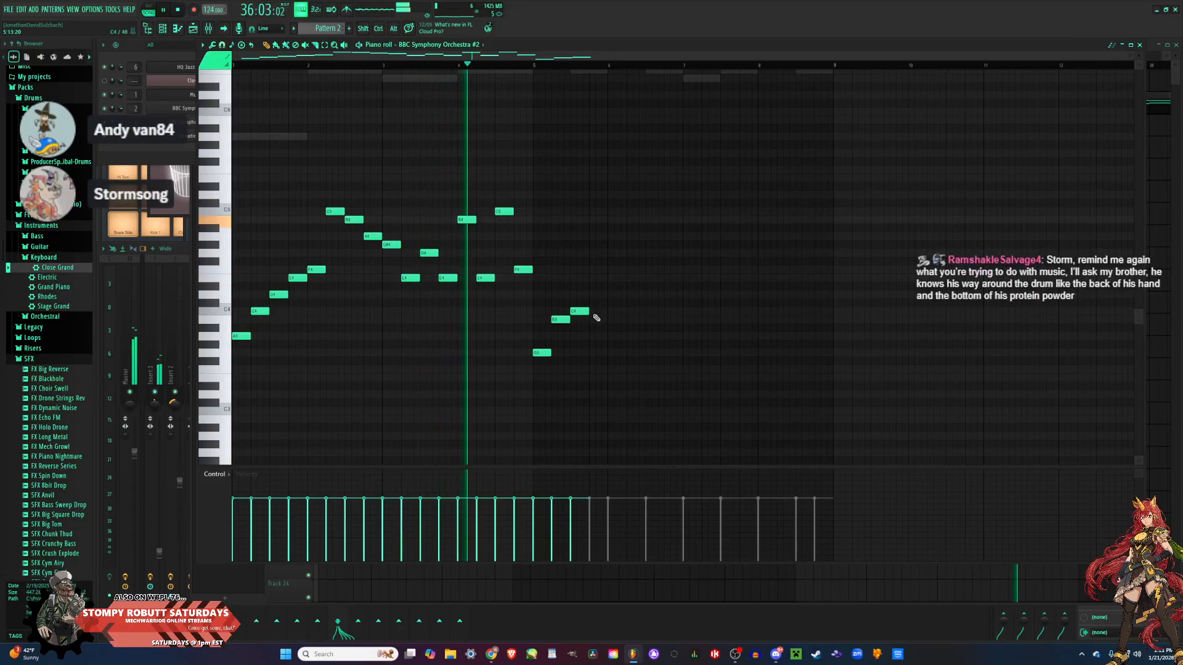
End bar 5 with a quarter-bar E4 and begin bar 6 with a quarter-bar G4.
click(595, 319)
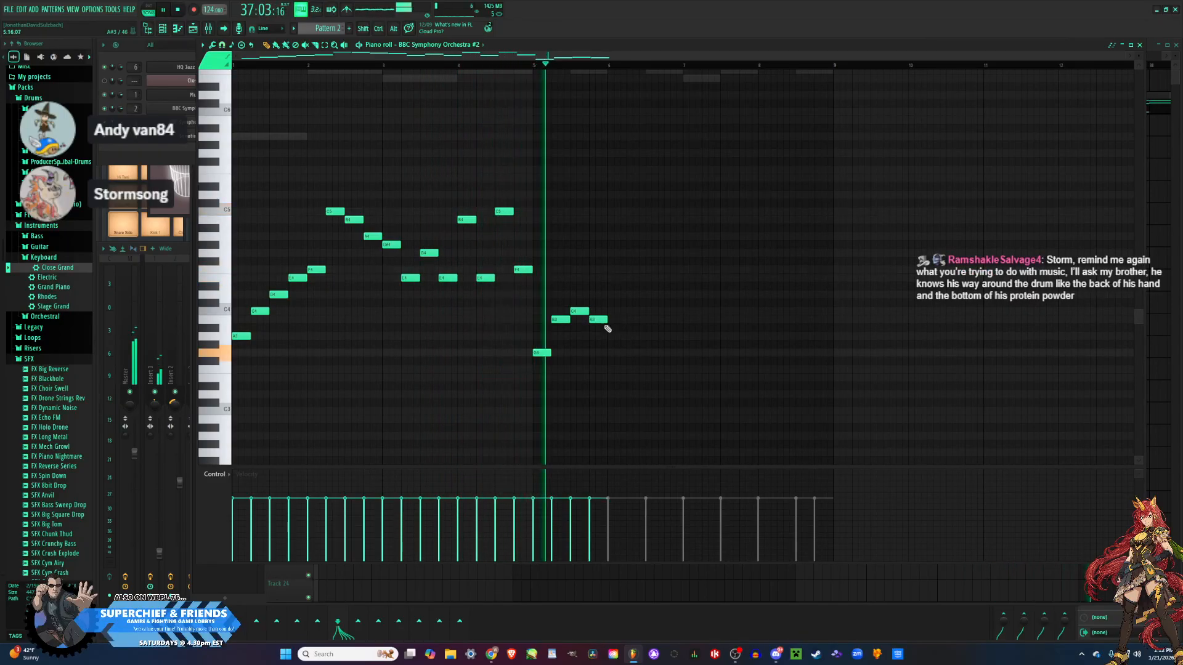
right_click(599, 319)
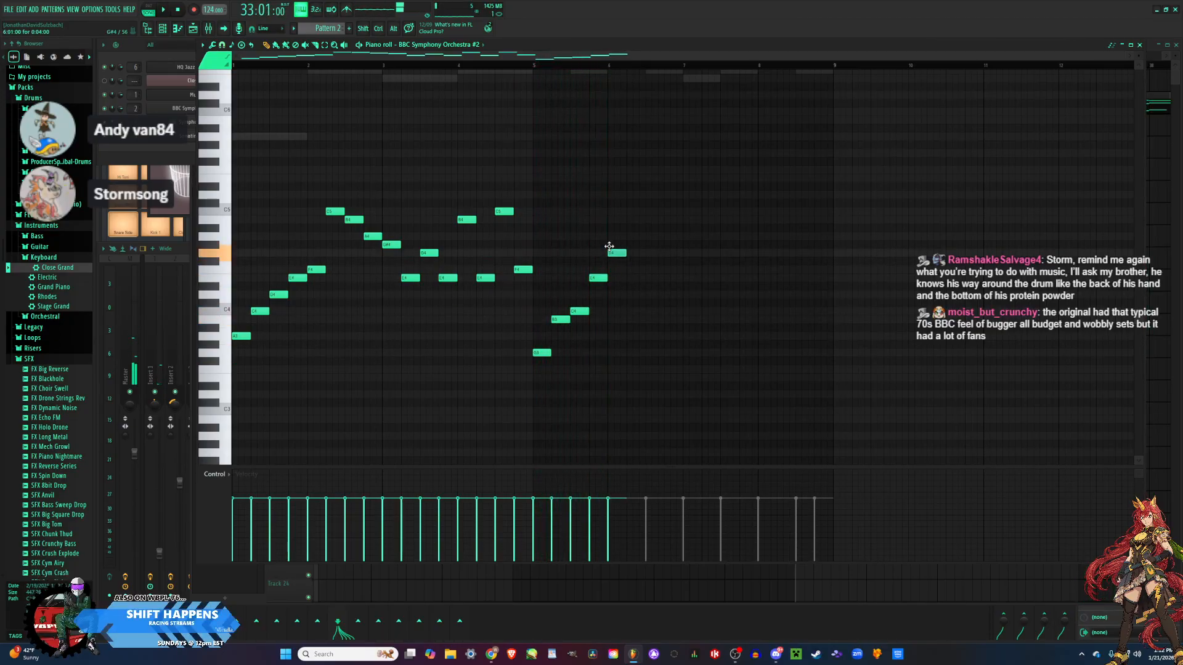
drag(609, 247, 610, 245)
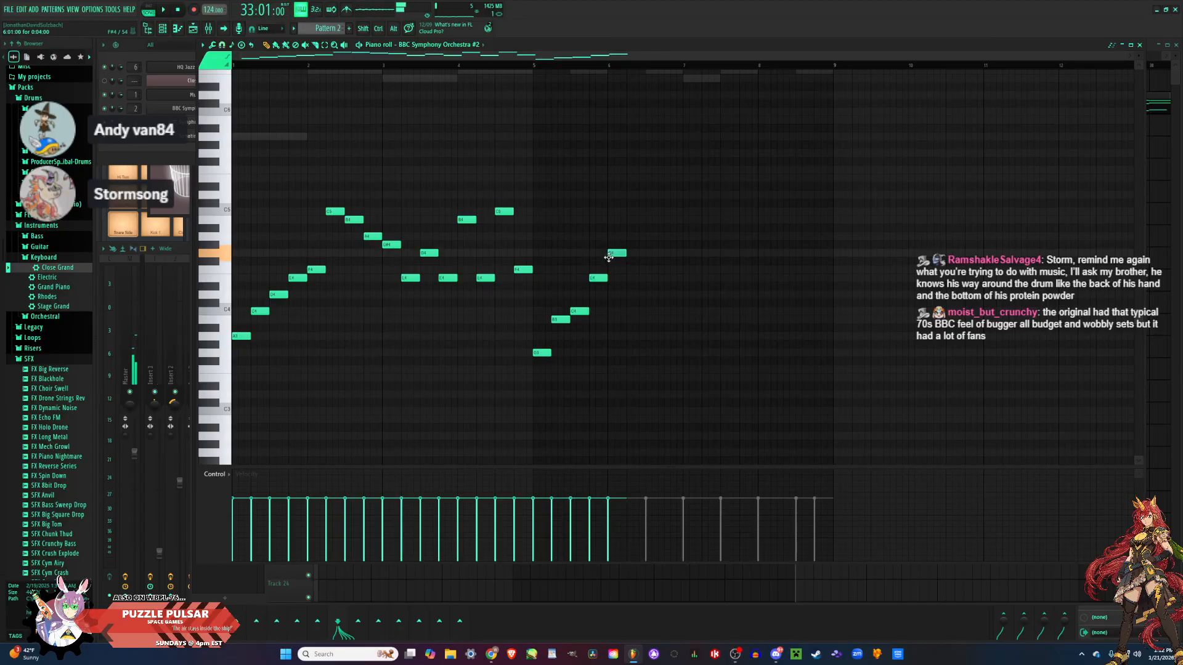
Fill the rest of bar 6 with quarter-bar notes D#5, D5 and C5, playing back the phrase to check them.
key(space)
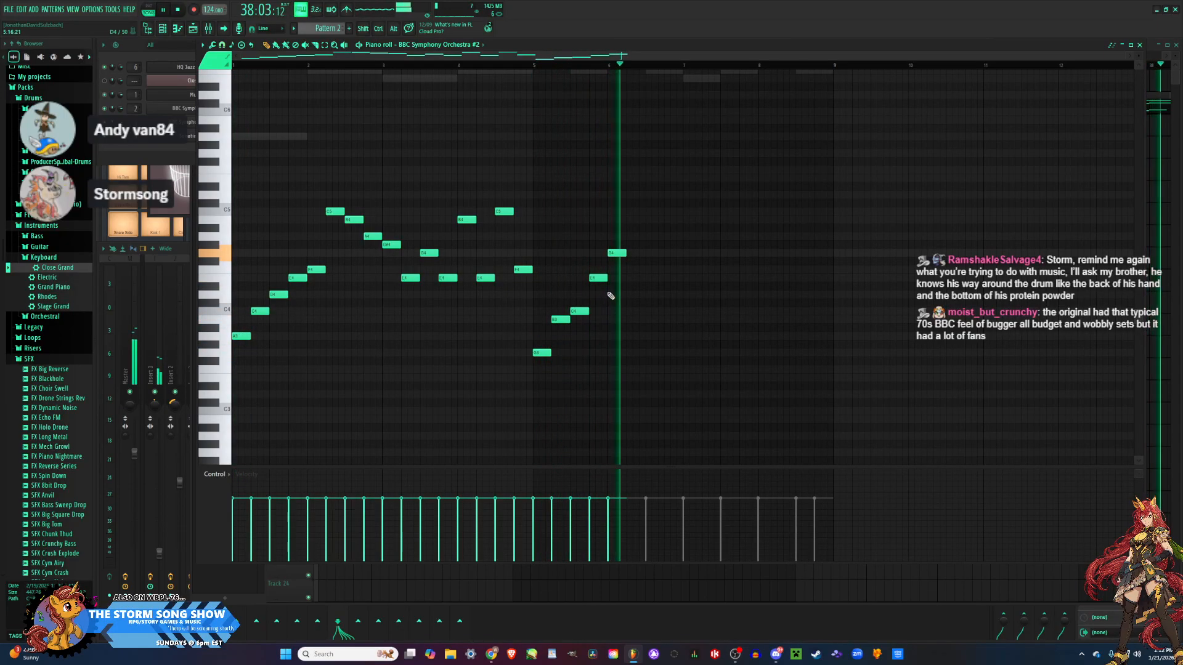
key(space)
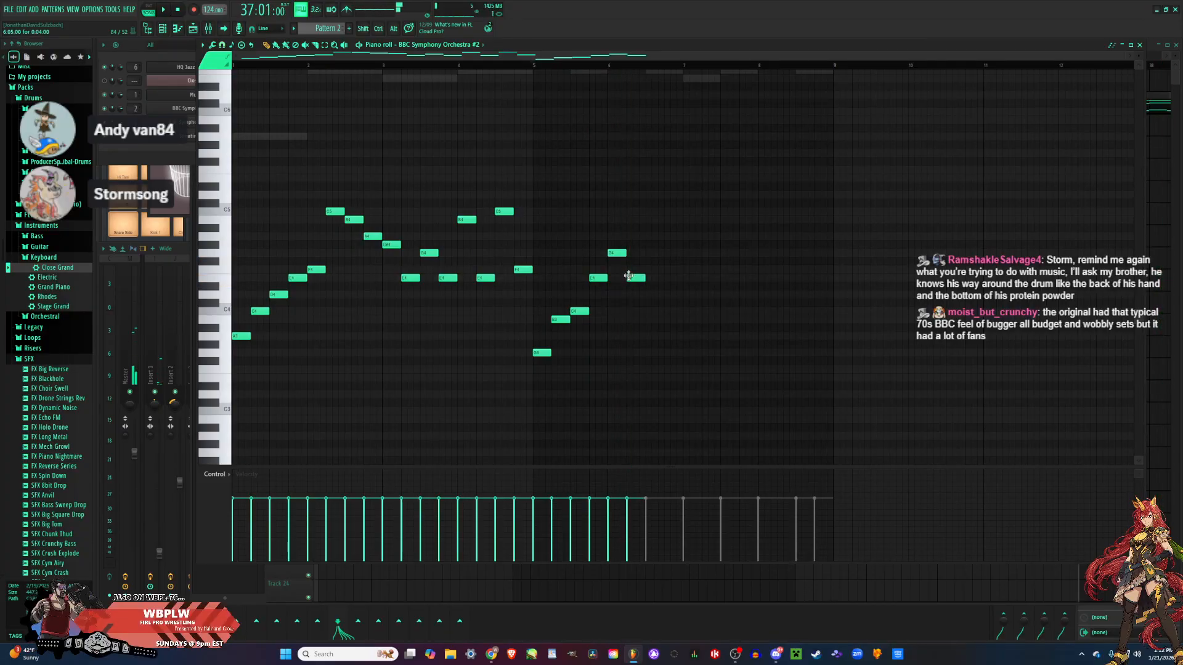
scroll(651, 281, up, 3)
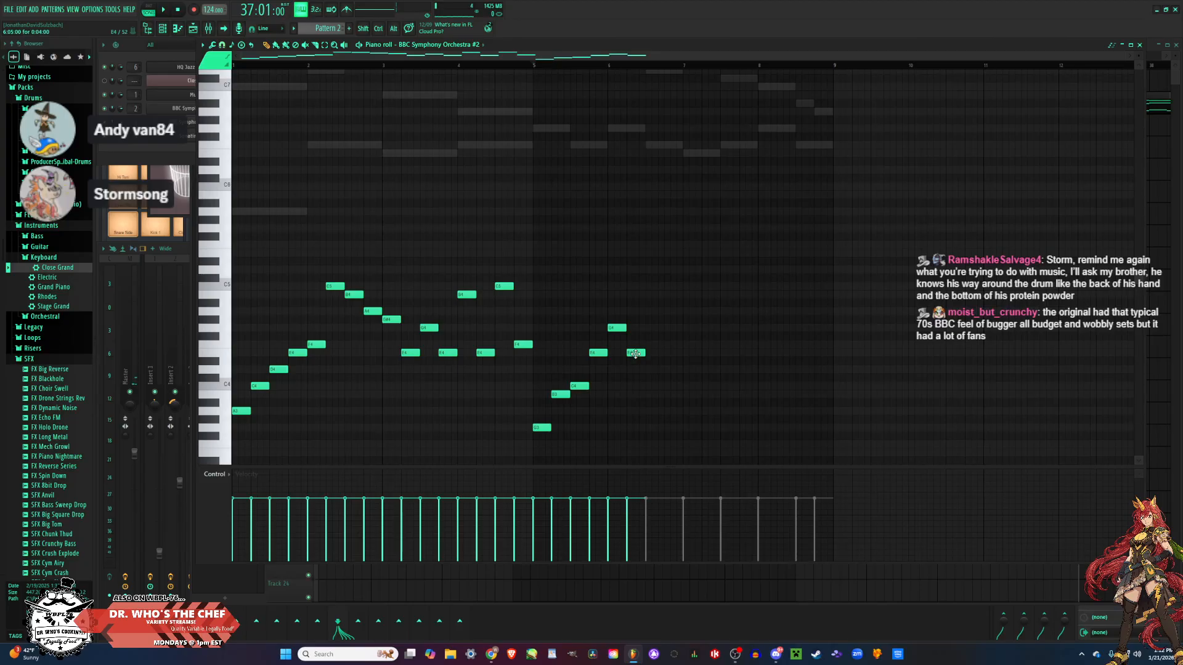
click(635, 353)
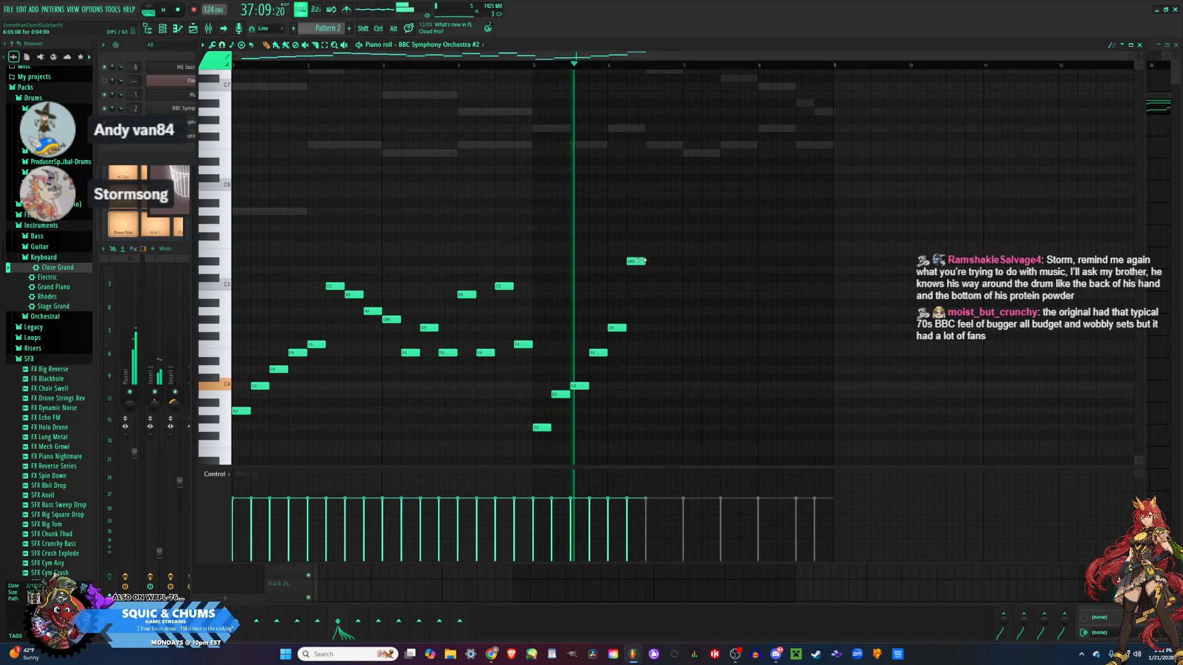
key(space)
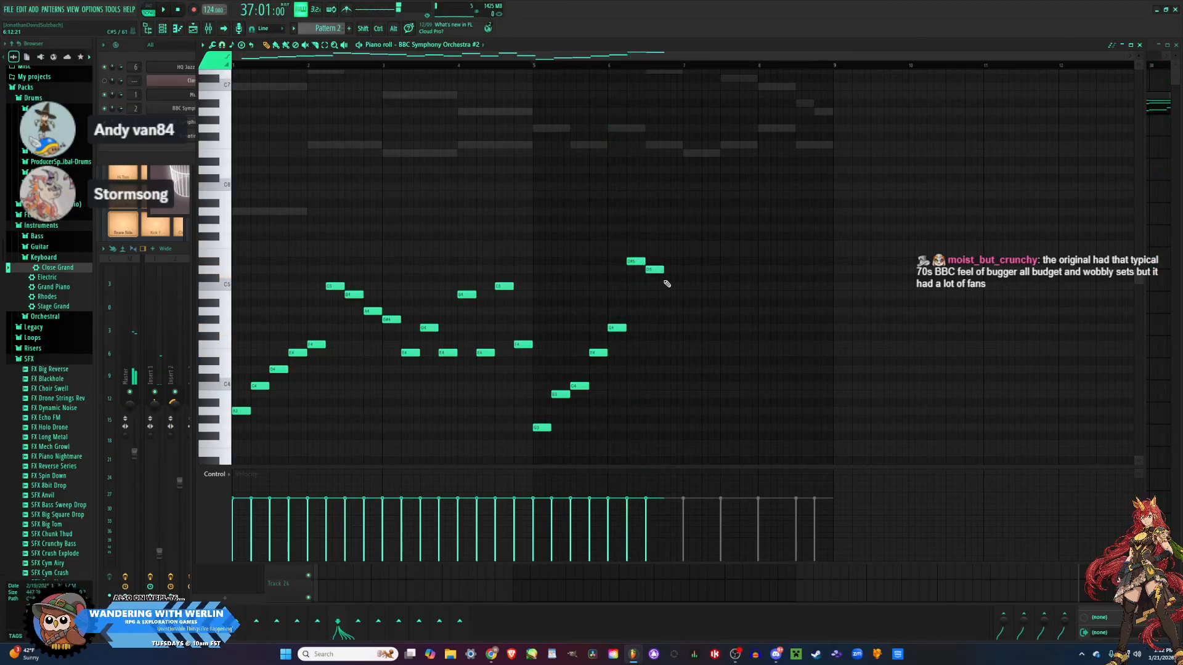
key(space)
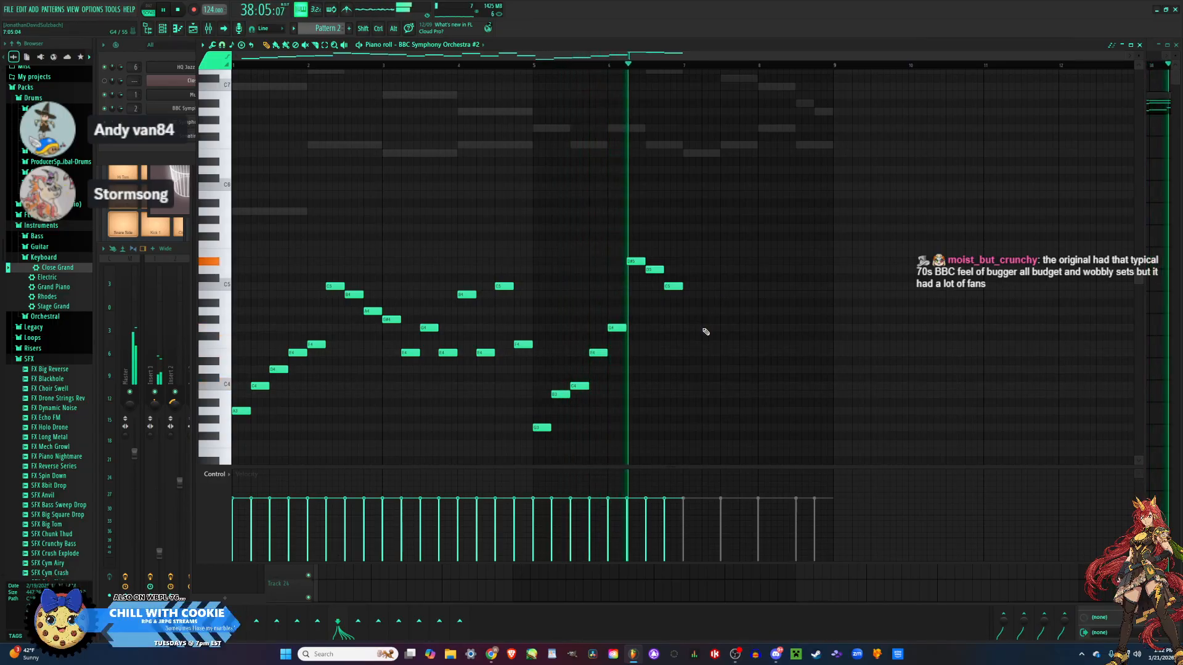
key(space)
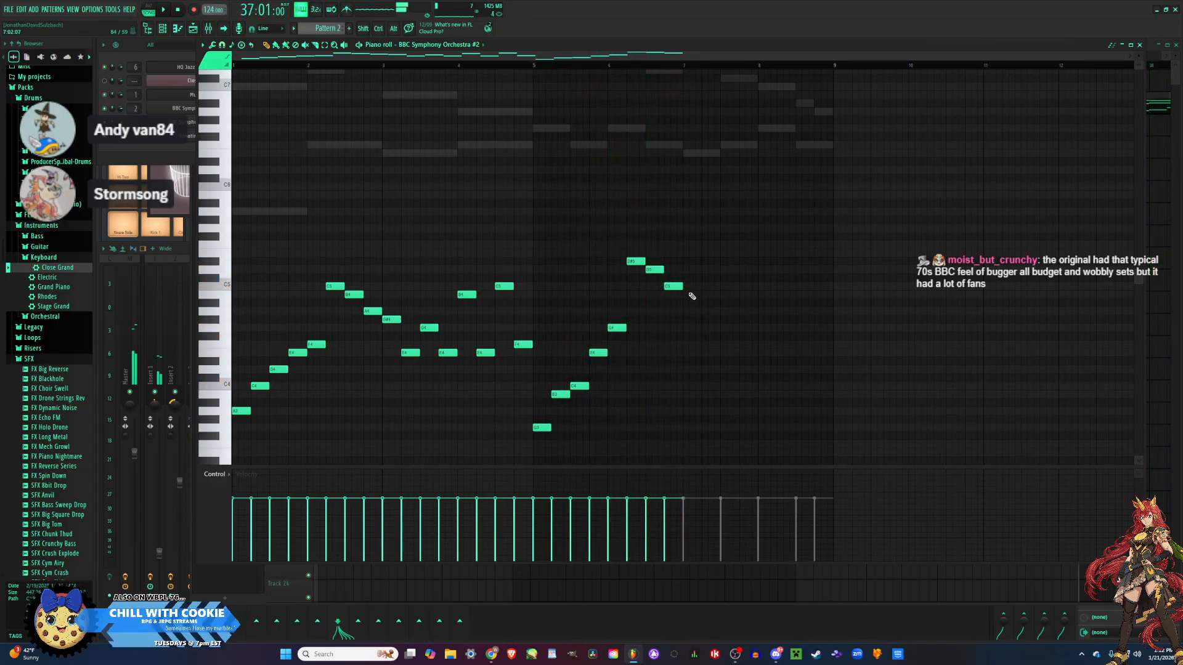
Fill bar 7 with quarter-bar notes B4, E4, B4 and G4, playing back from bar 5.
click(685, 303)
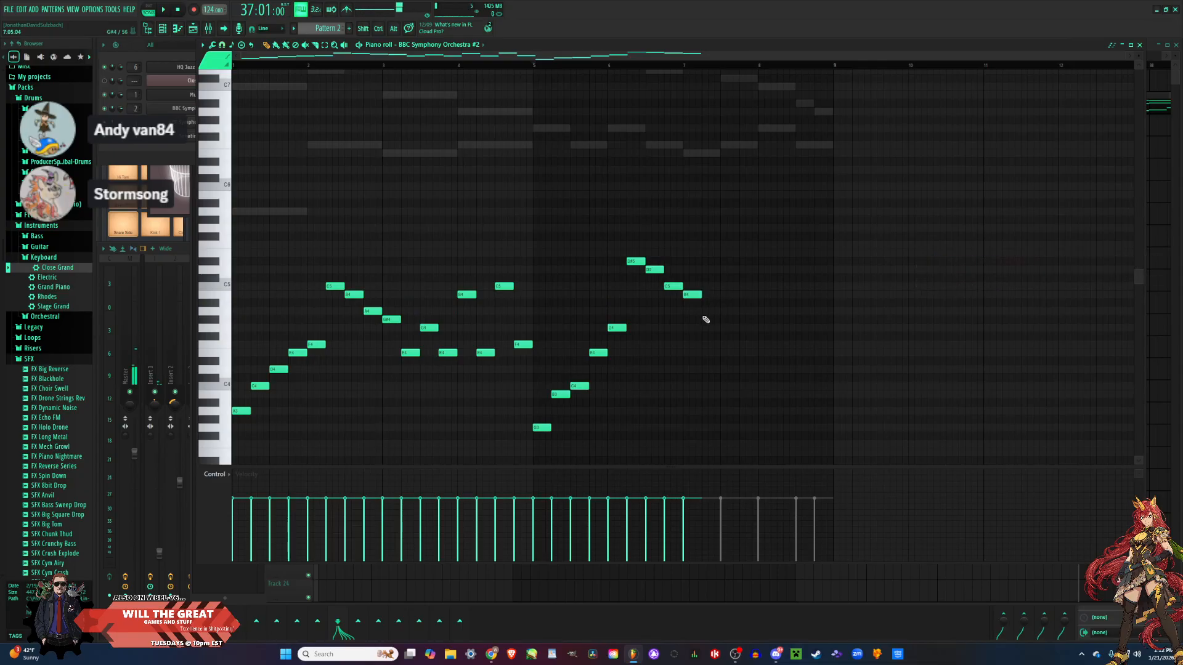
drag(702, 328, 700, 336)
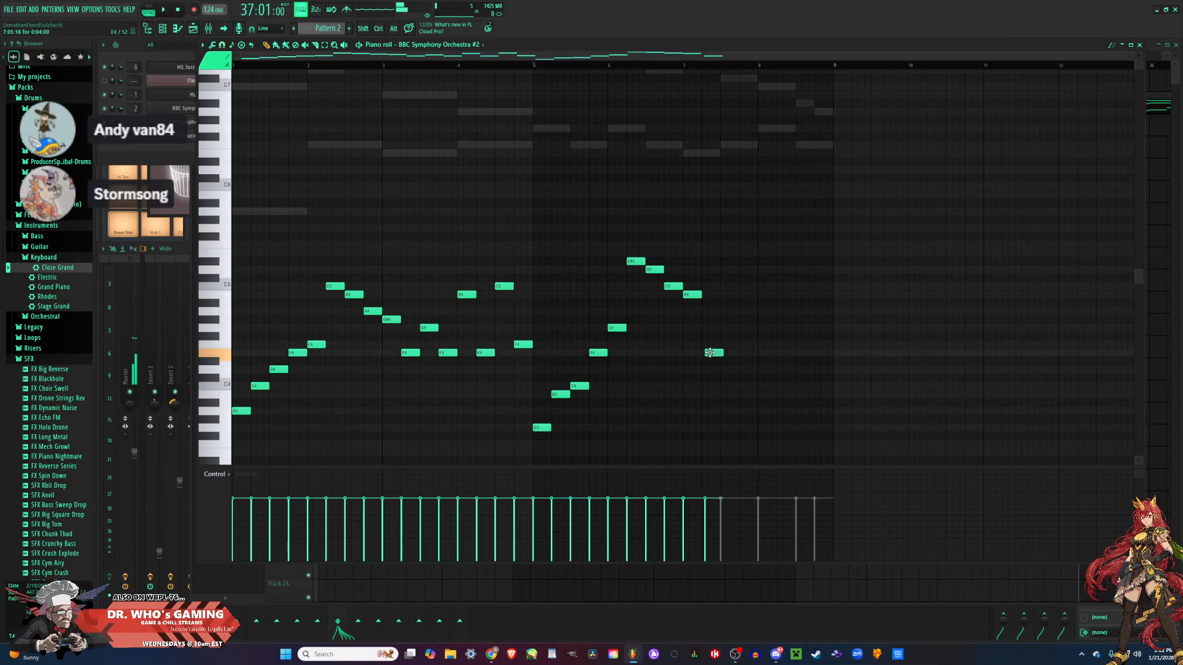
key(space)
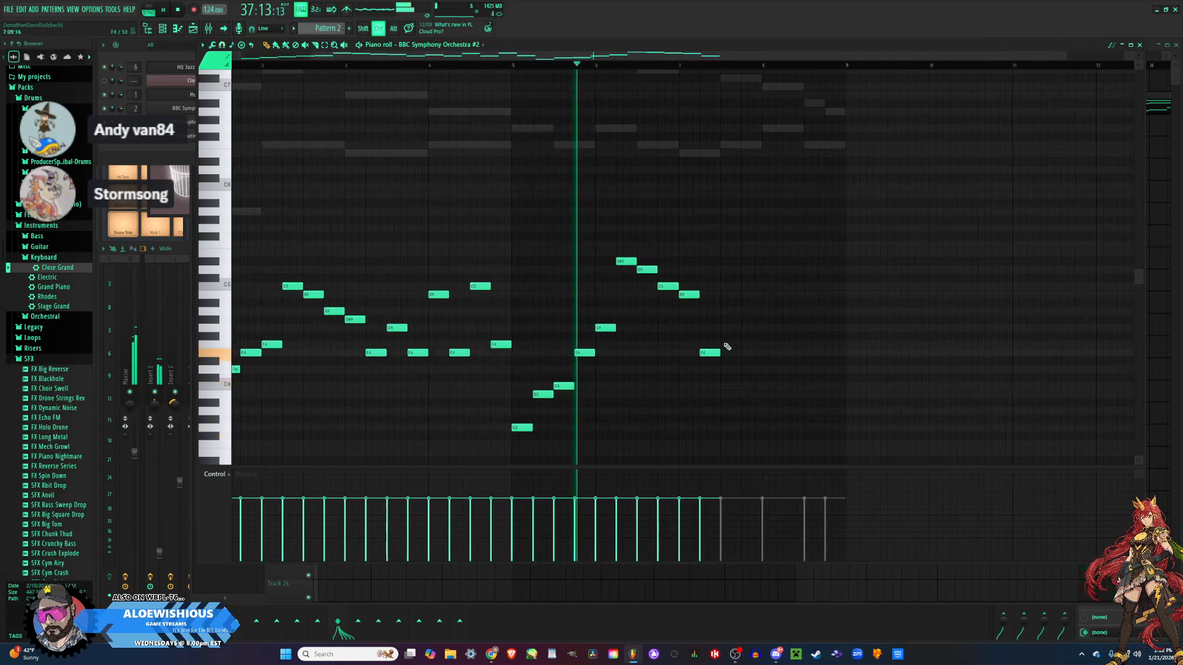
scroll(727, 346, up, 3)
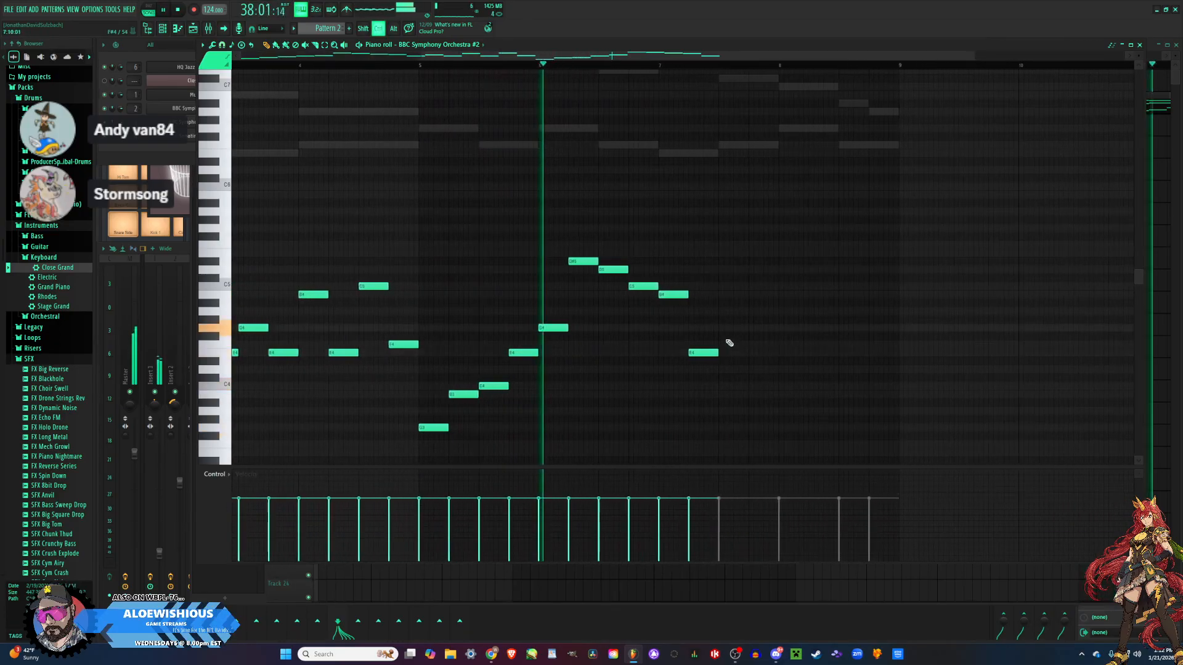
click(727, 295)
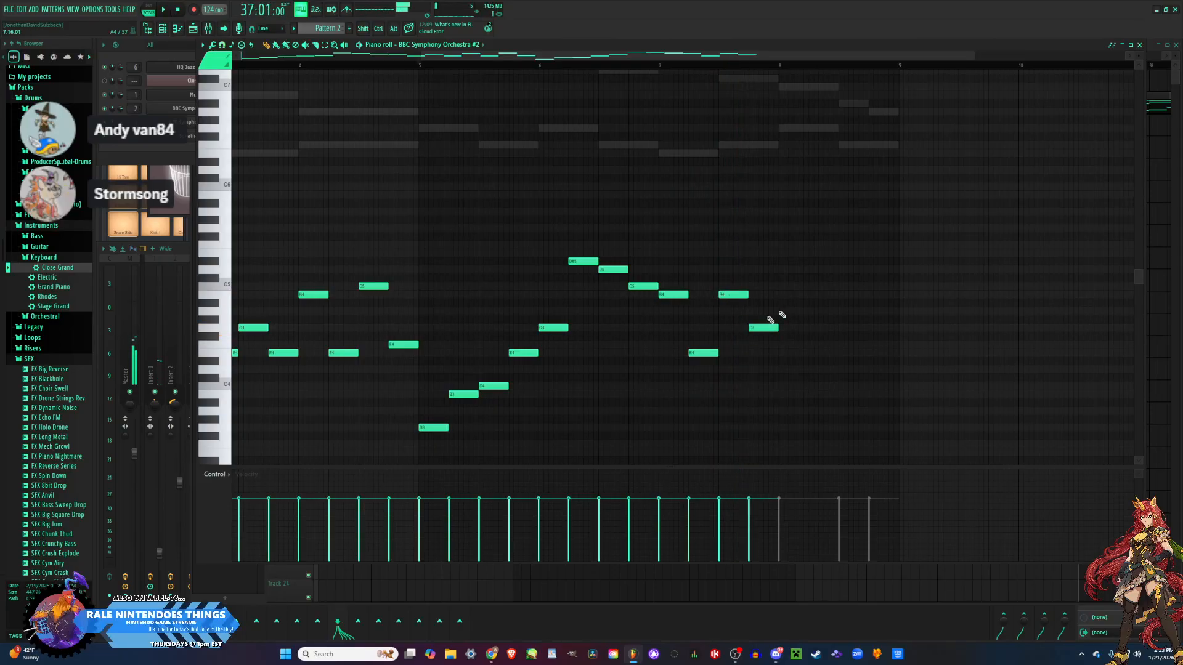
Fill bar 8 with quarter-bar notes B4, G#4, D5 and G4, and play back the finished orchestra line.
click(784, 295)
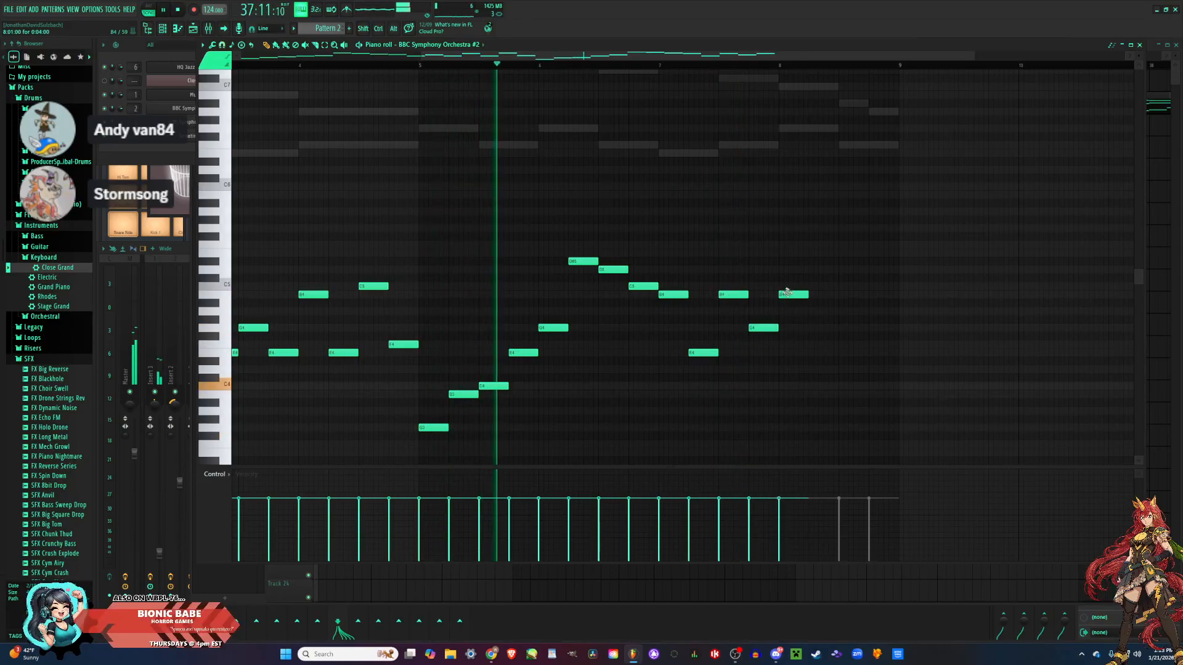
click(812, 320)
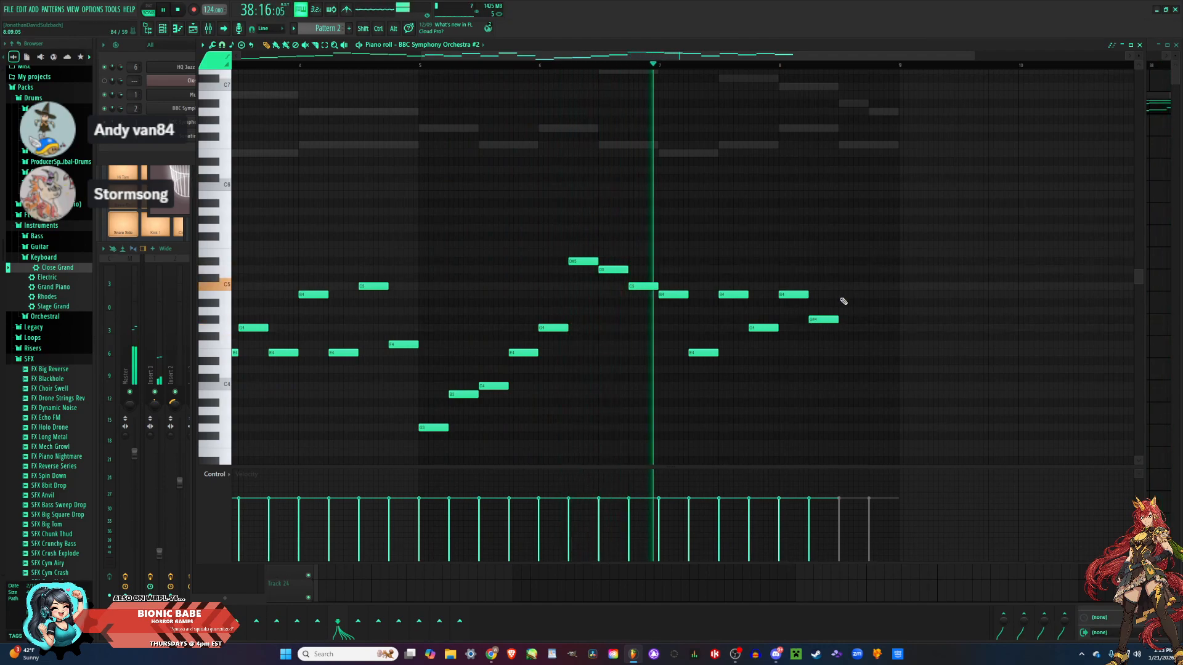
scroll(841, 302, up, 1)
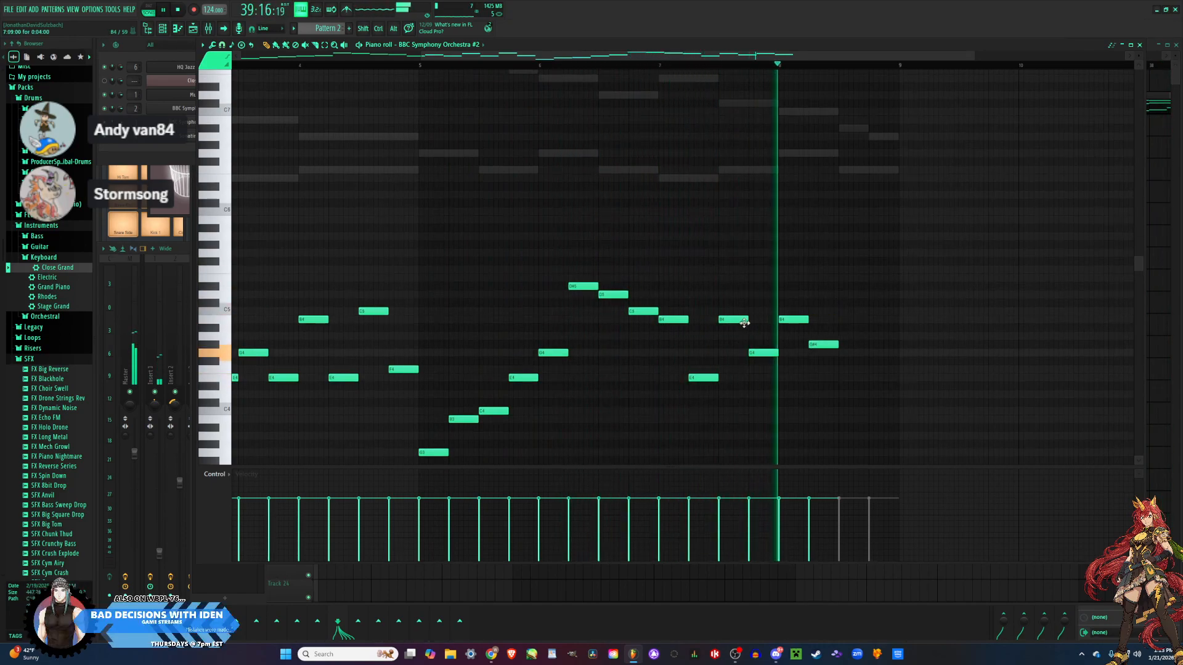
key(space)
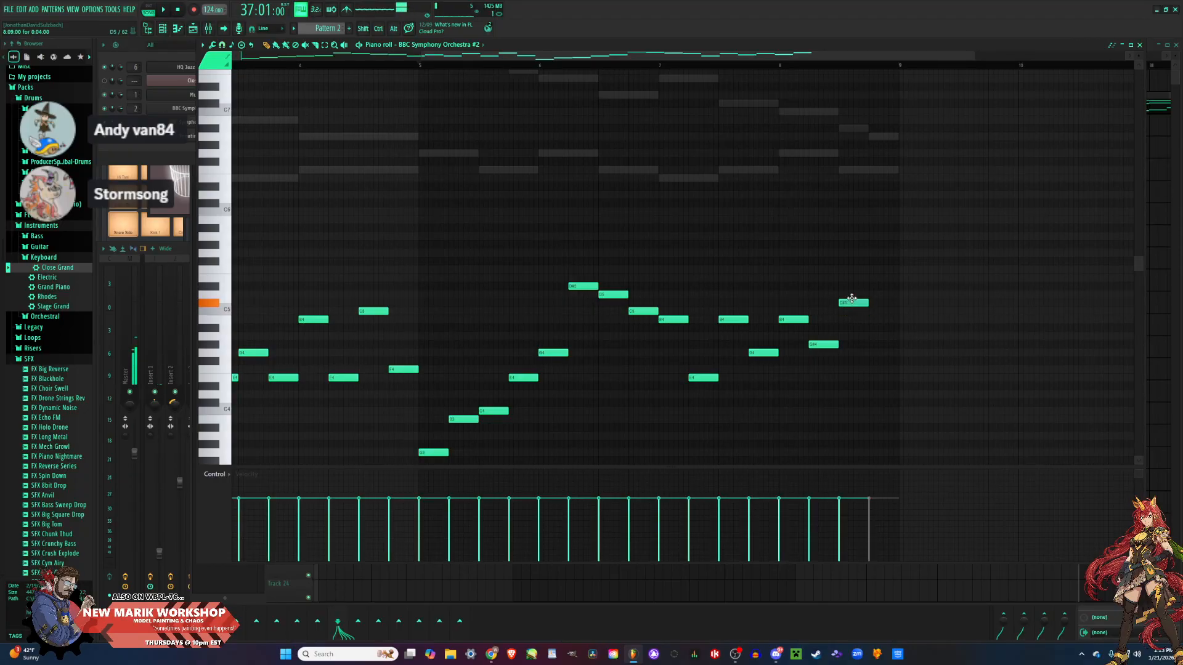
drag(851, 299, 852, 293)
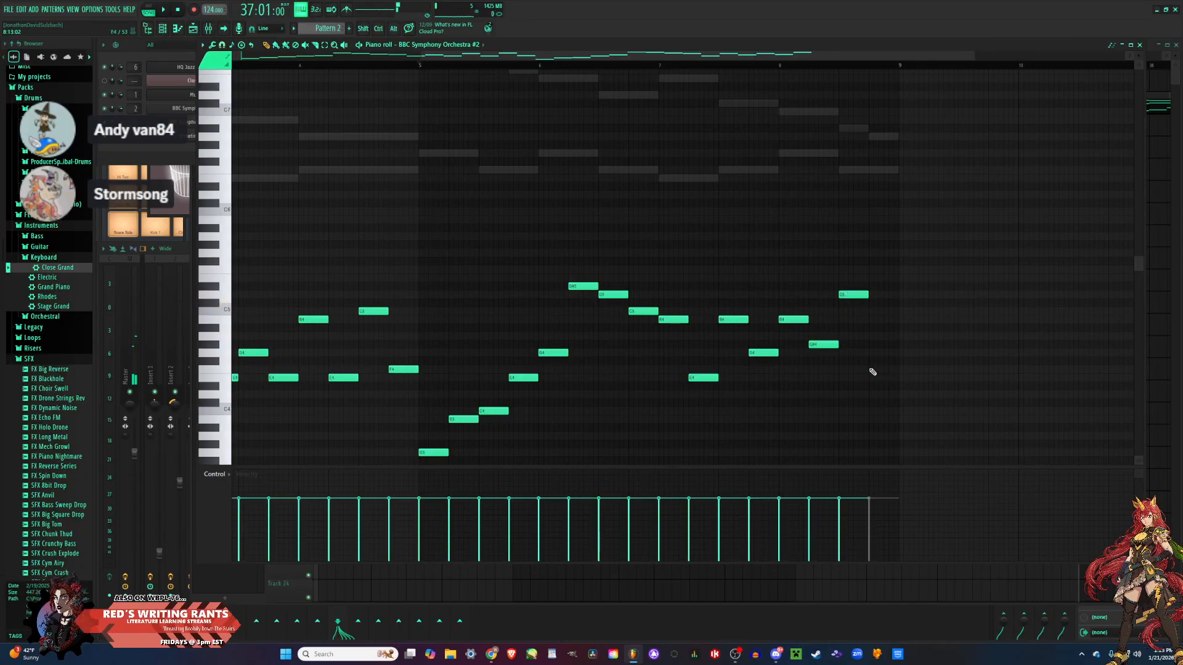
click(881, 368)
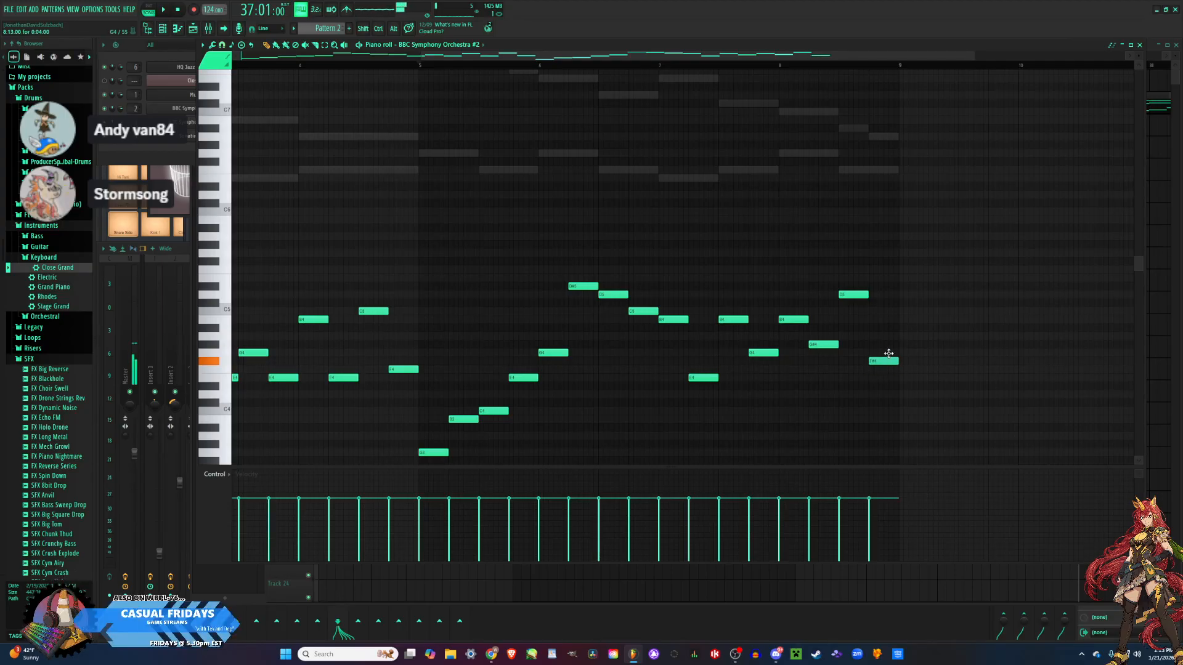
key(space)
scroll(884, 372, down, 2)
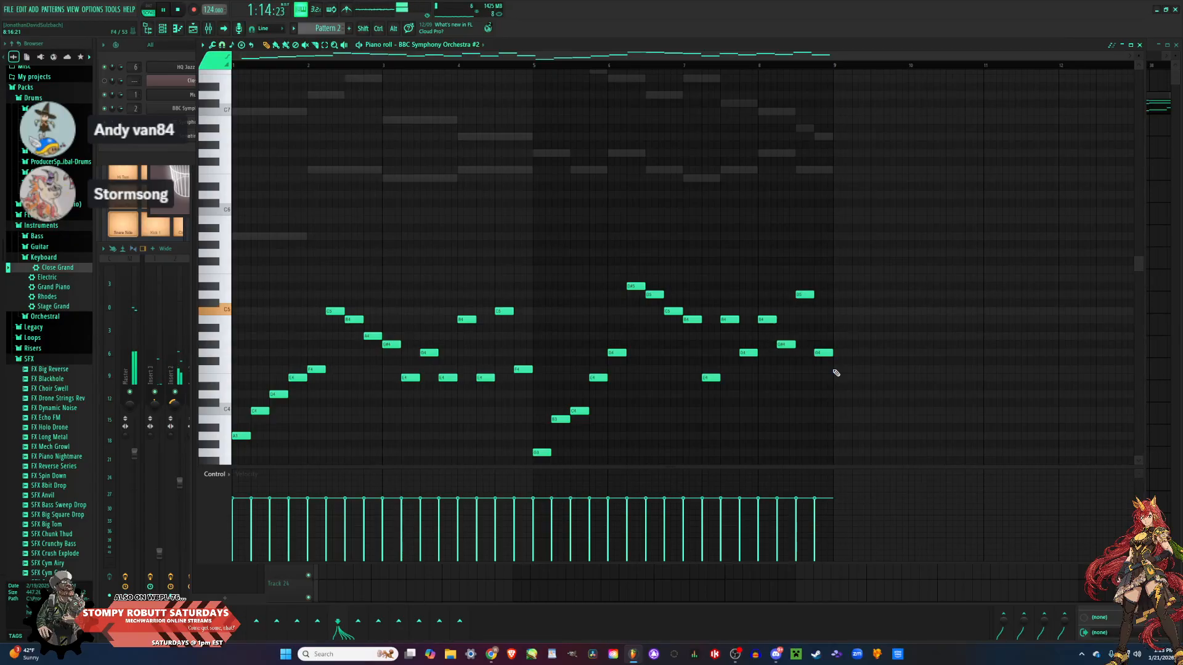
scroll(777, 270, down, 3)
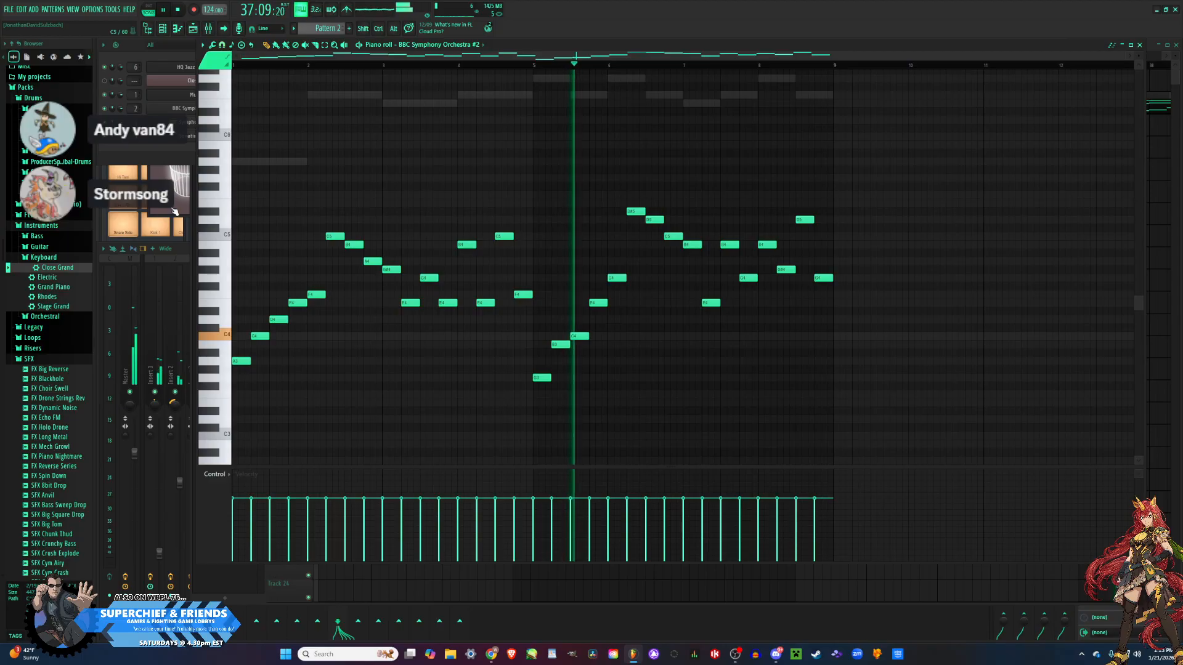
Open the BBC Symphony Orchestra channel's piano roll and add an A5 note filling bar 1.
key(F6)
right_click(189, 109)
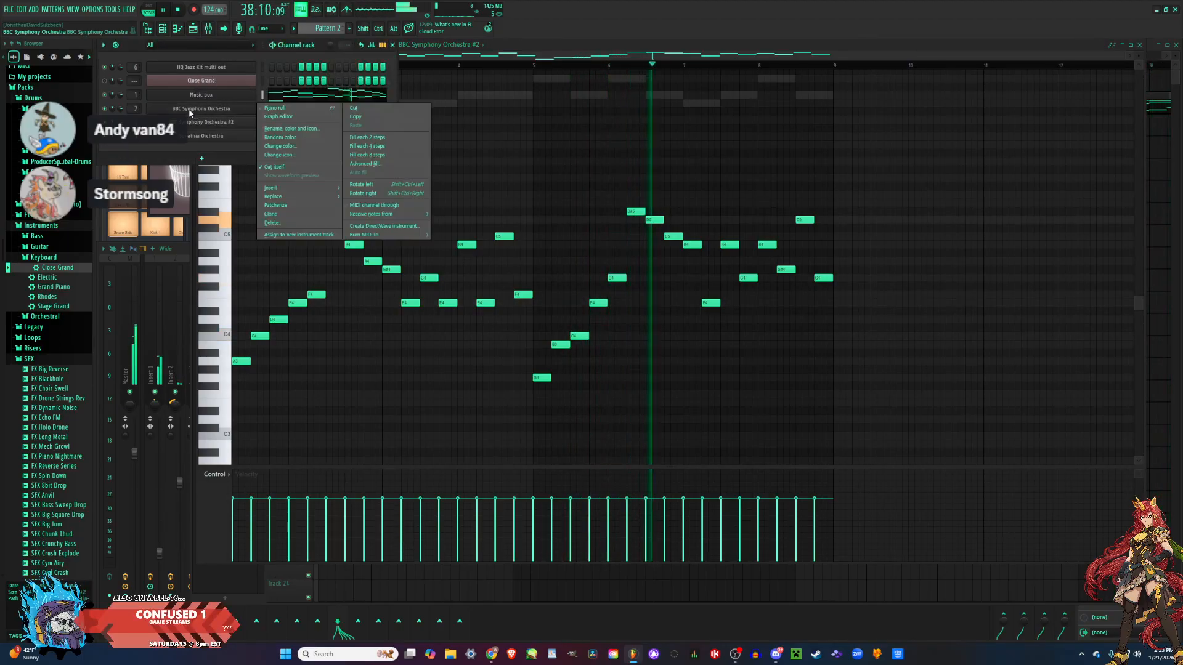
click(286, 107)
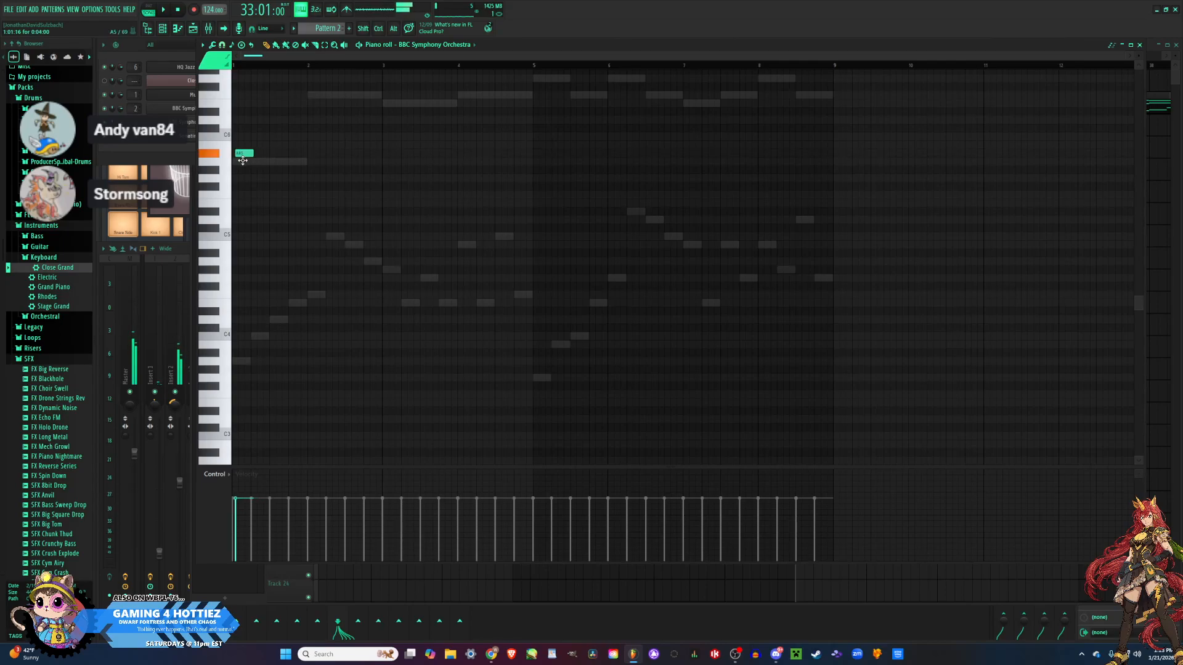
drag(243, 160, 236, 164)
scroll(240, 165, up, 3)
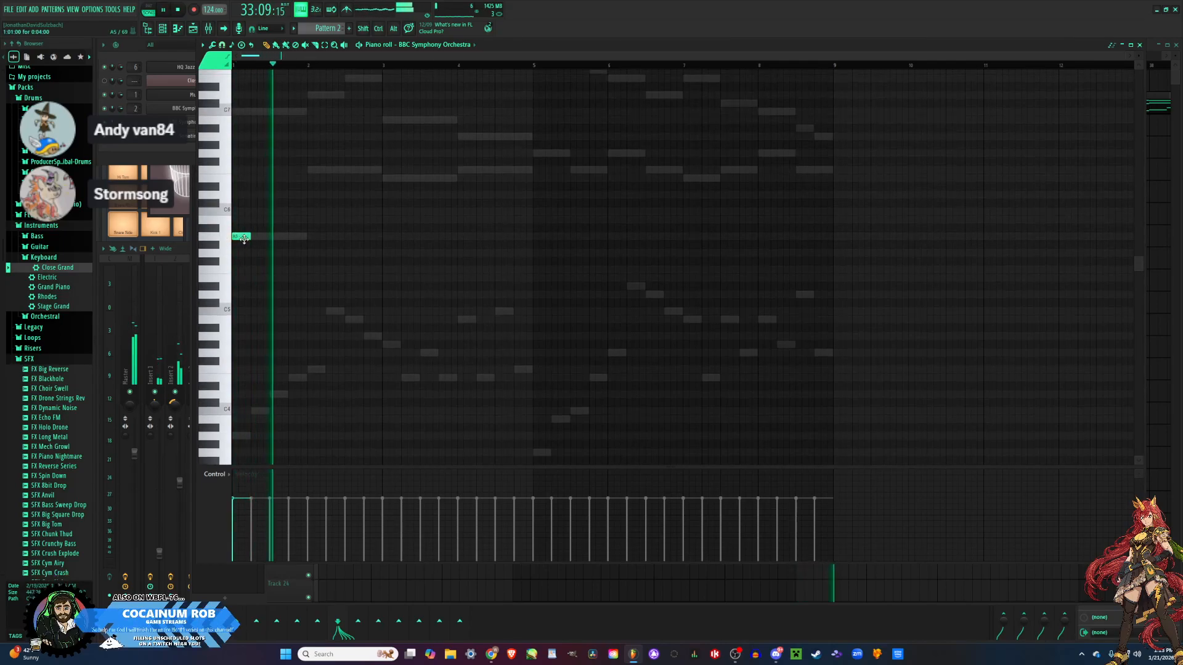
drag(250, 237, 303, 247)
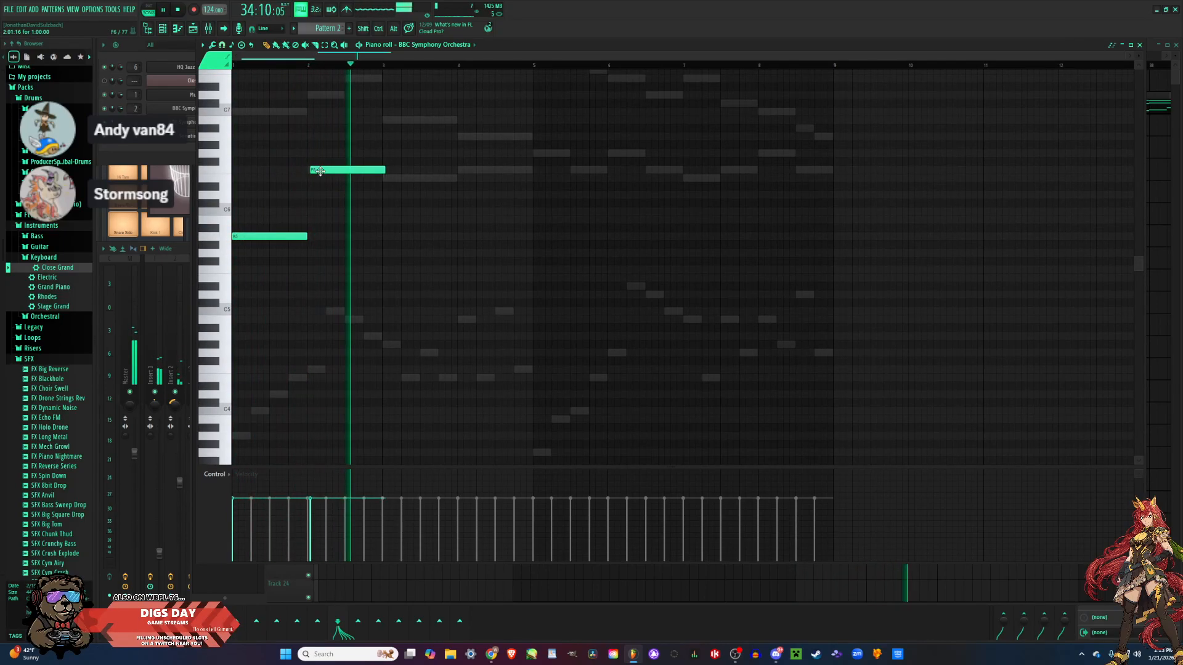
Add full-bar notes A5 in bar 2 and G5 in bar 3, trying out higher pitches for both.
drag(321, 124, 330, 98)
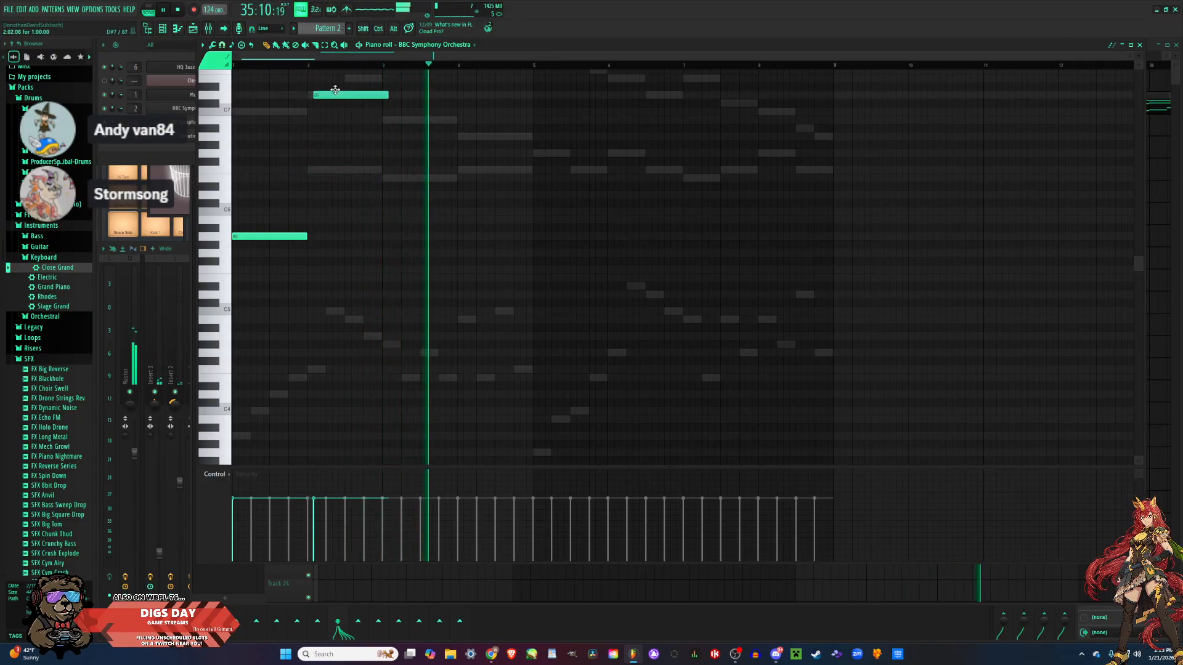
right_click(330, 98)
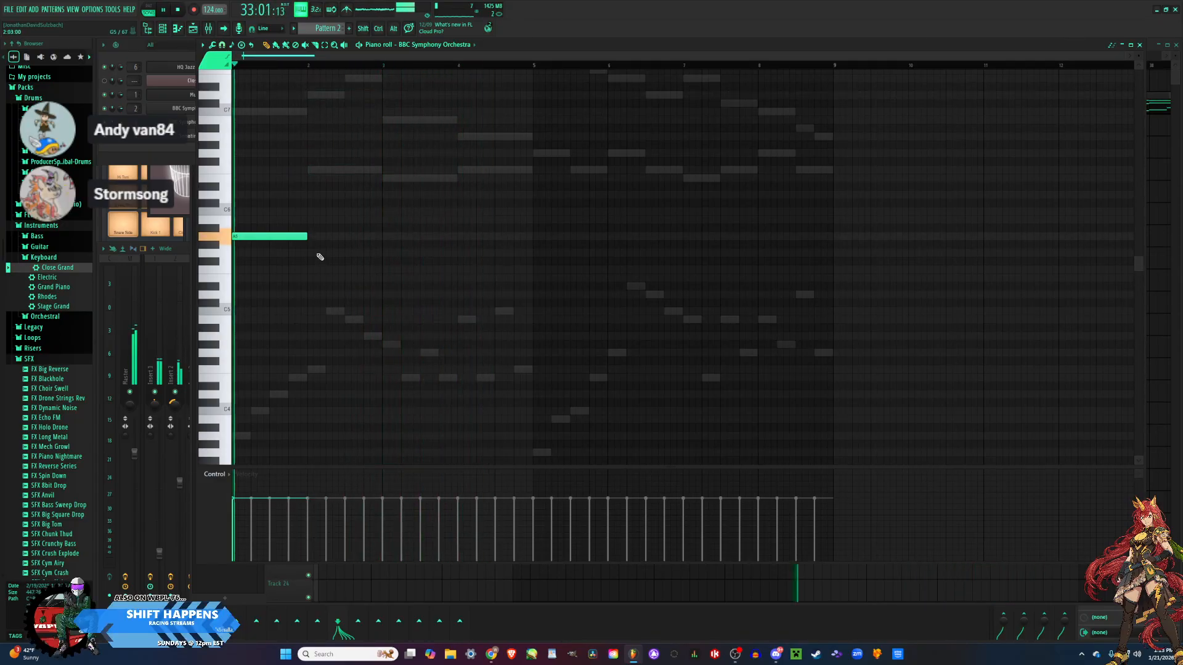
click(312, 238)
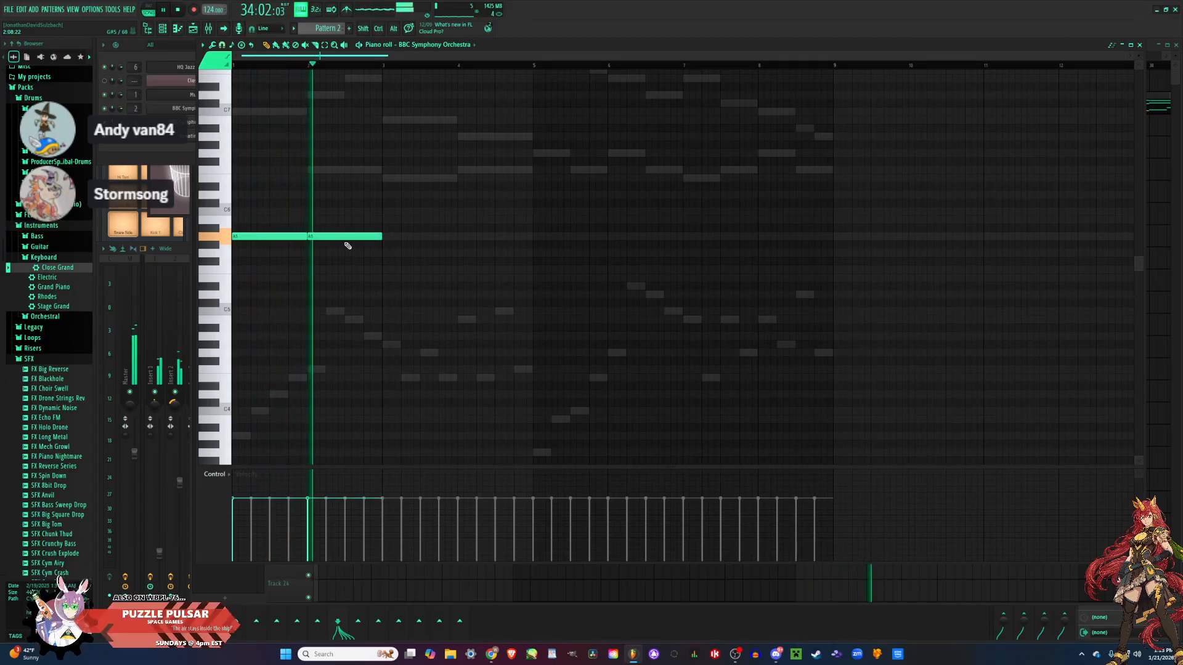
click(386, 220)
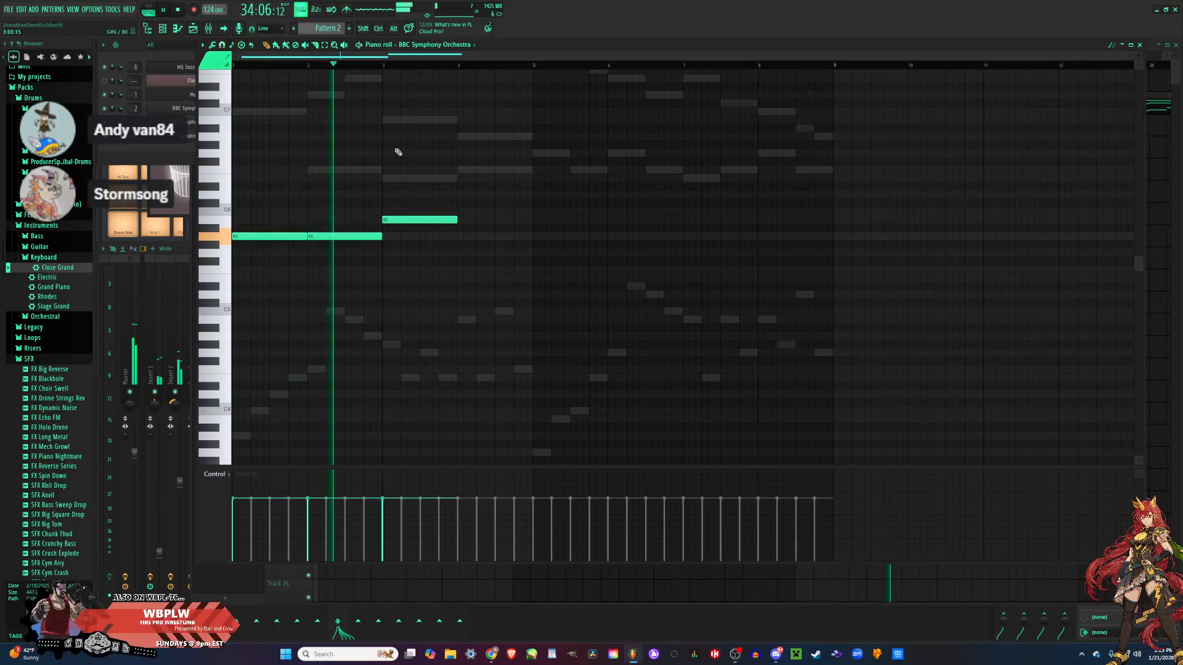
key(space)
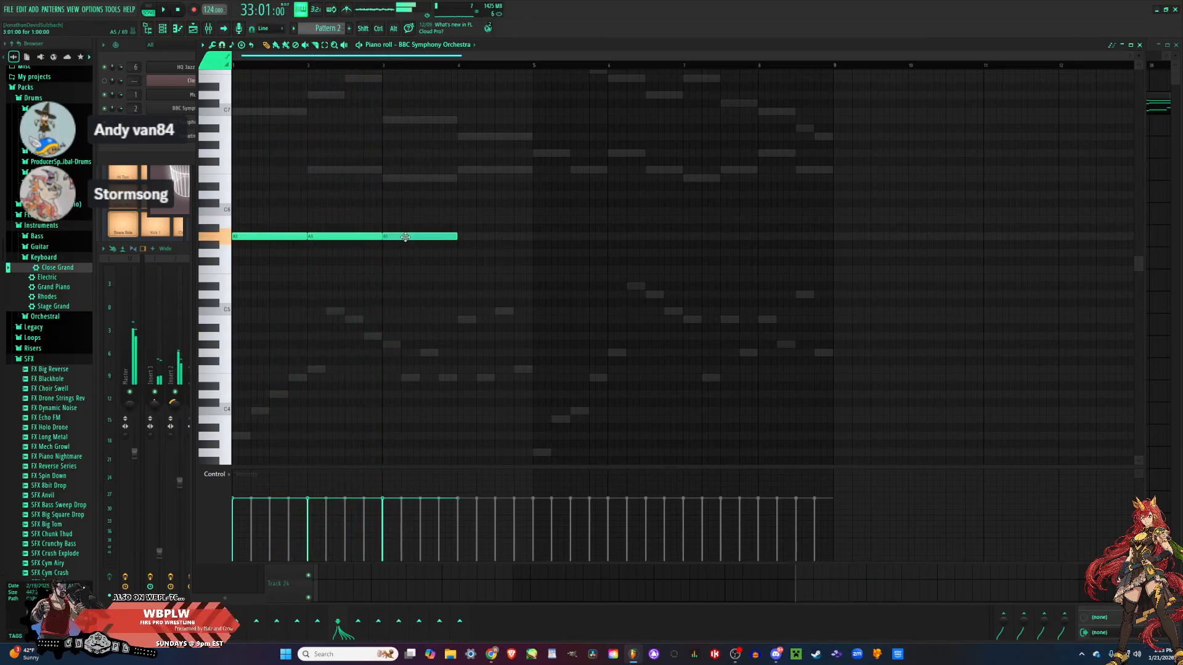
drag(406, 221, 407, 254)
key(space)
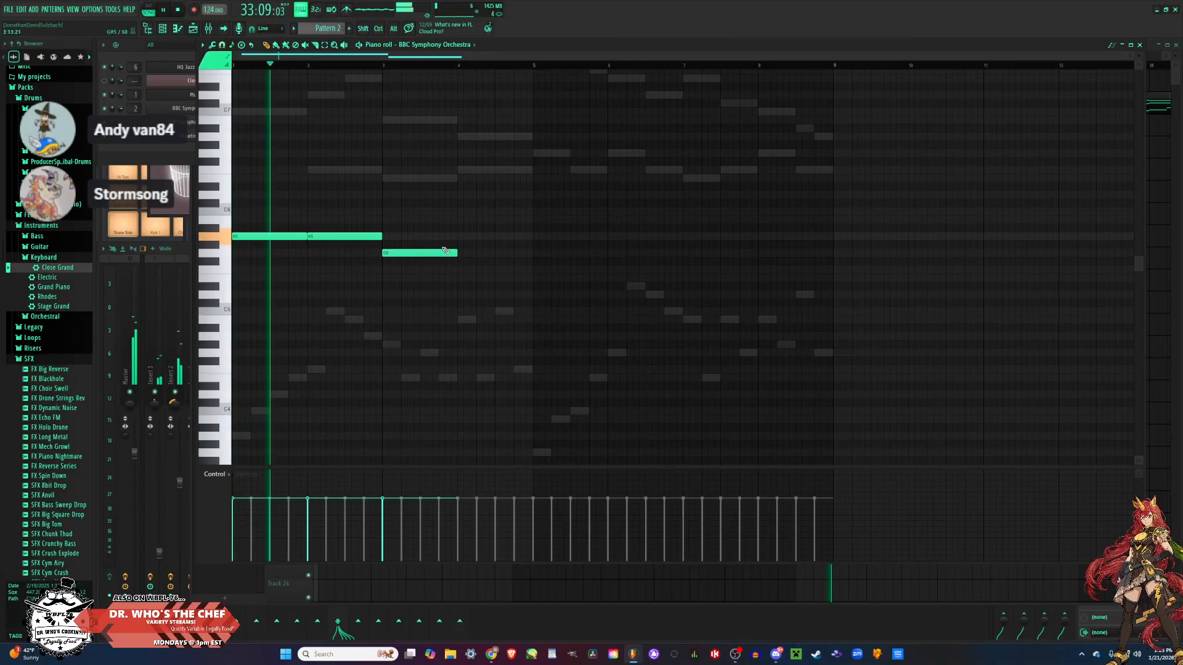
Add full-bar notes C6, A5, A5 and G5 in bars 4 to 7, playing back from the pattern's start.
scroll(450, 250, up, 1)
mouse_move(509, 194)
mouse_down()
mouse_move(509, 165)
mouse_move(489, 259)
mouse_move(462, 241)
mouse_move(484, 239)
mouse_up()
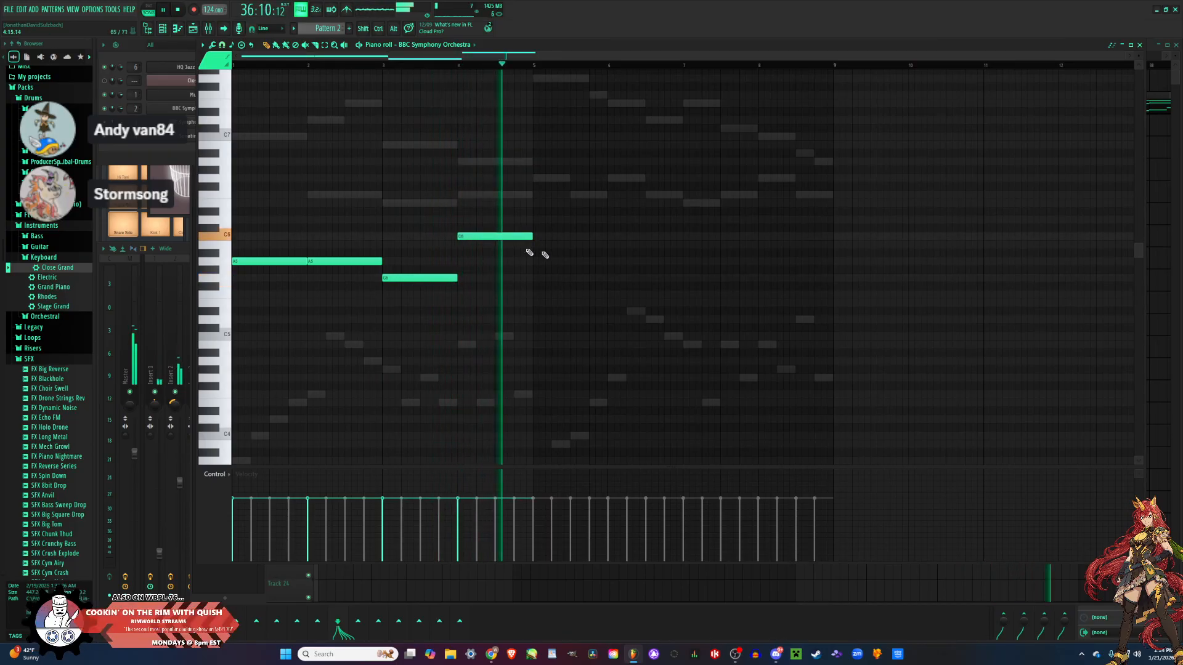
key(space)
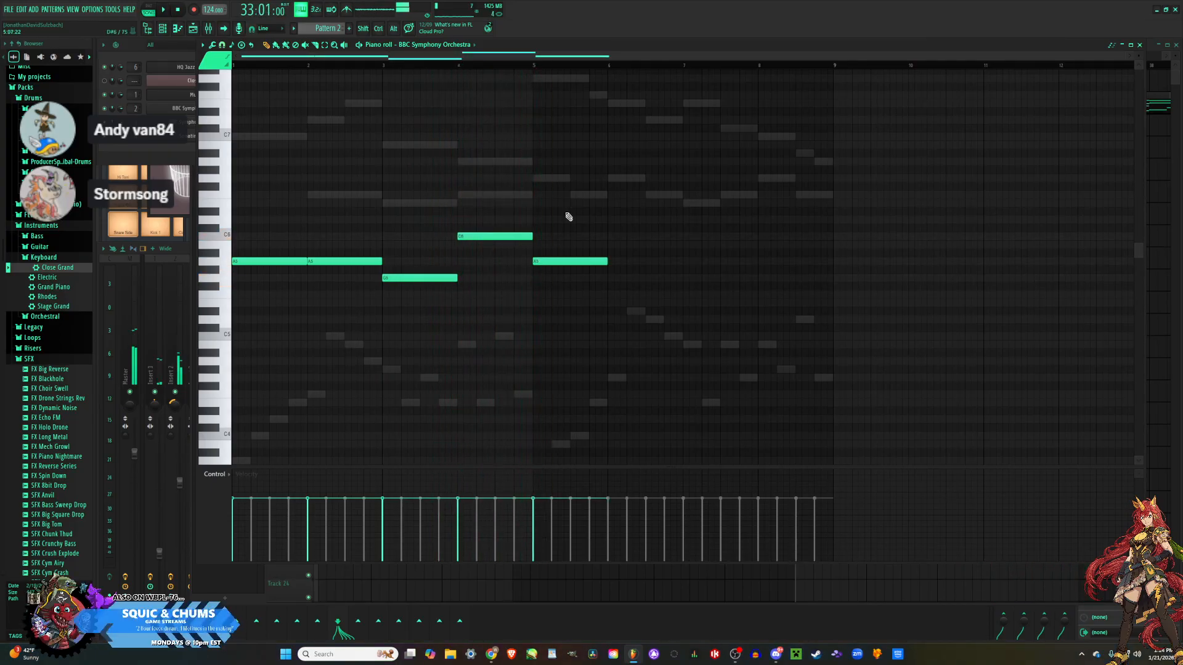
key(space)
mouse_move(575, 261)
mouse_down()
mouse_move(576, 278)
mouse_move(592, 256)
mouse_move(594, 267)
mouse_up()
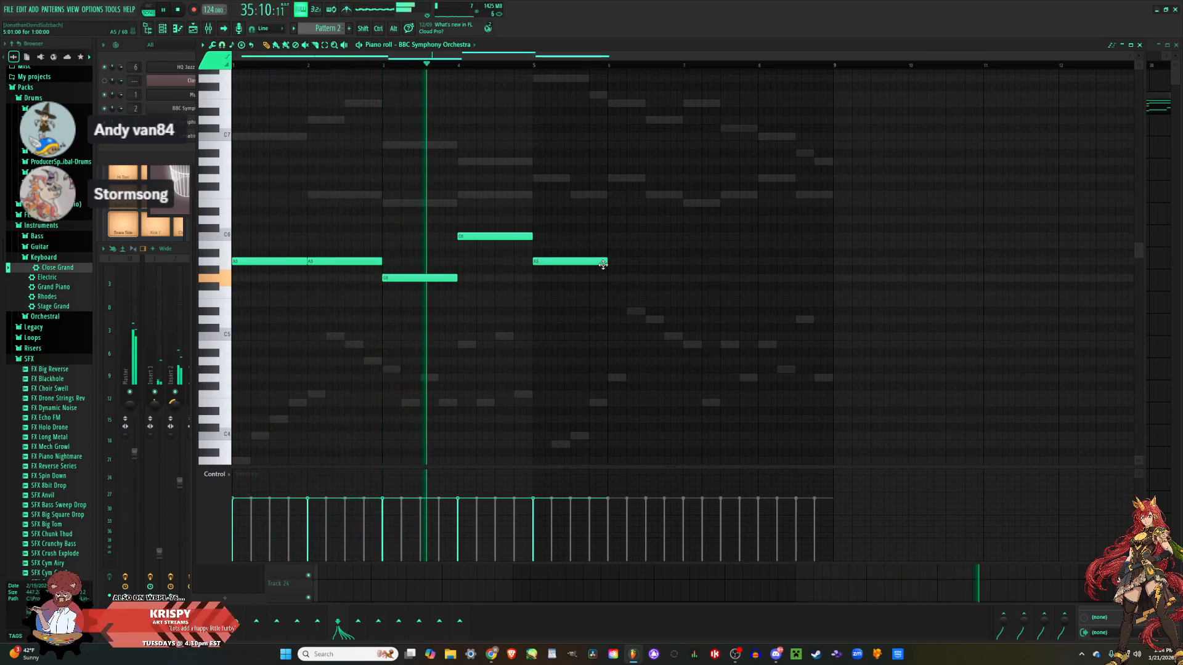
click(619, 263)
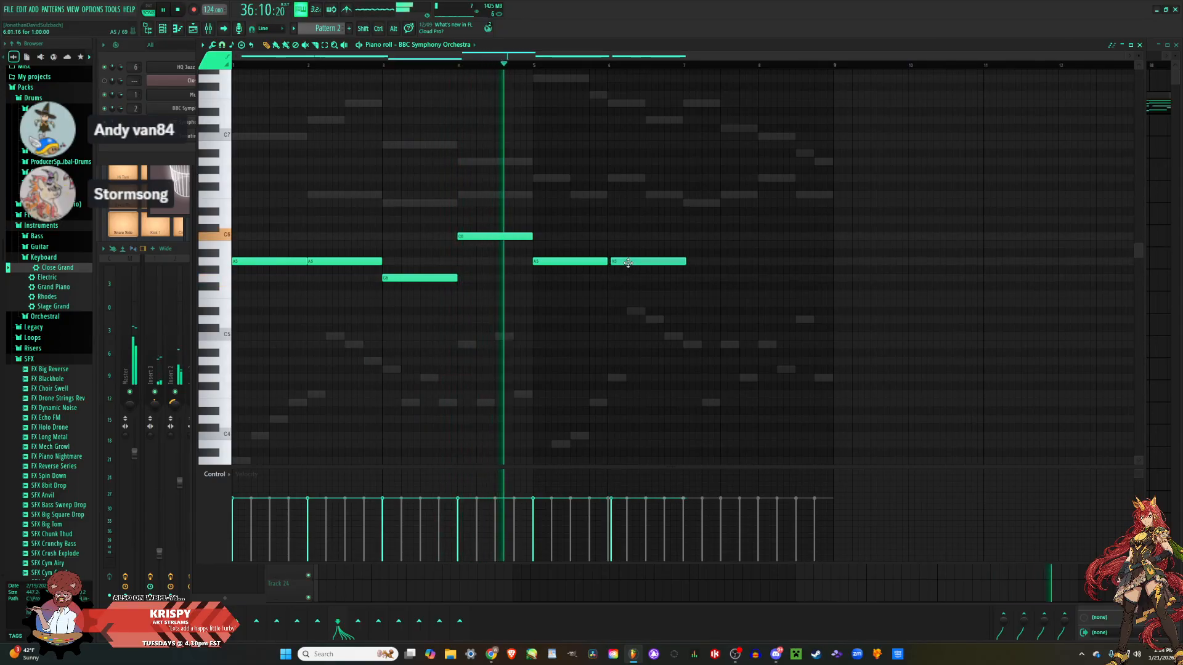
click(695, 277)
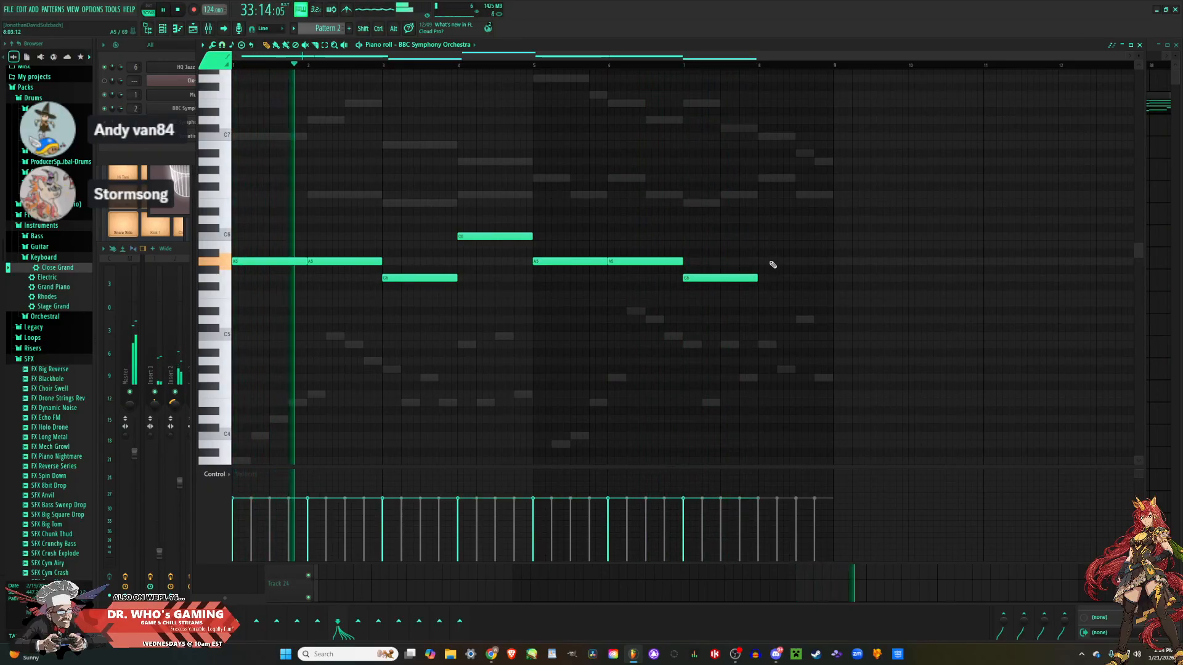
Add a full-bar C6 note in bar 8 of the BBC Symphony Orchestra line and try out a higher C7 note.
click(759, 237)
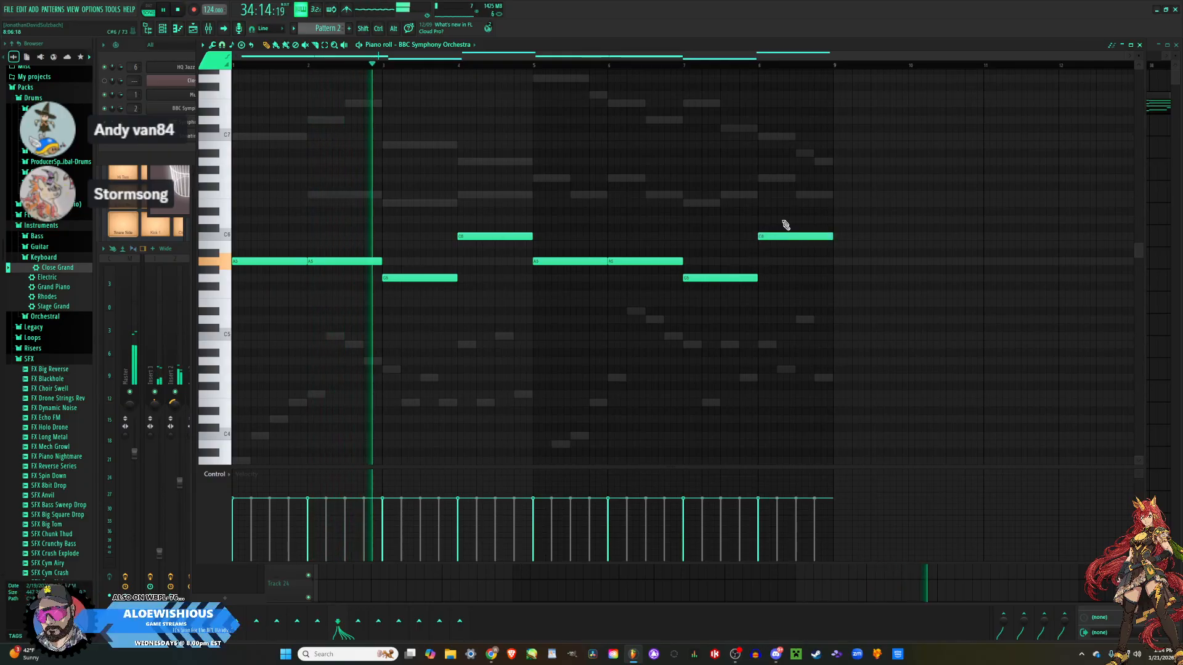
click(796, 137)
right_click(796, 136)
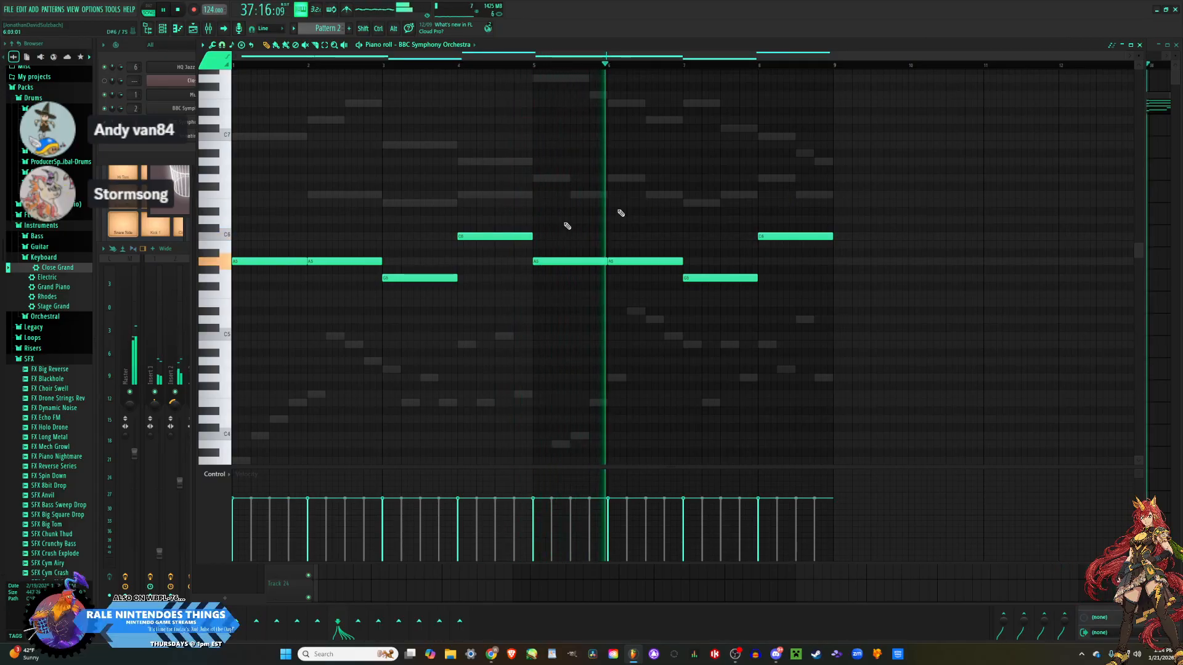
Open the HQ Jazz Kit multi out piano roll and add full-bar Ride and Kick 1 notes in bar 1.
right_click(201, 68)
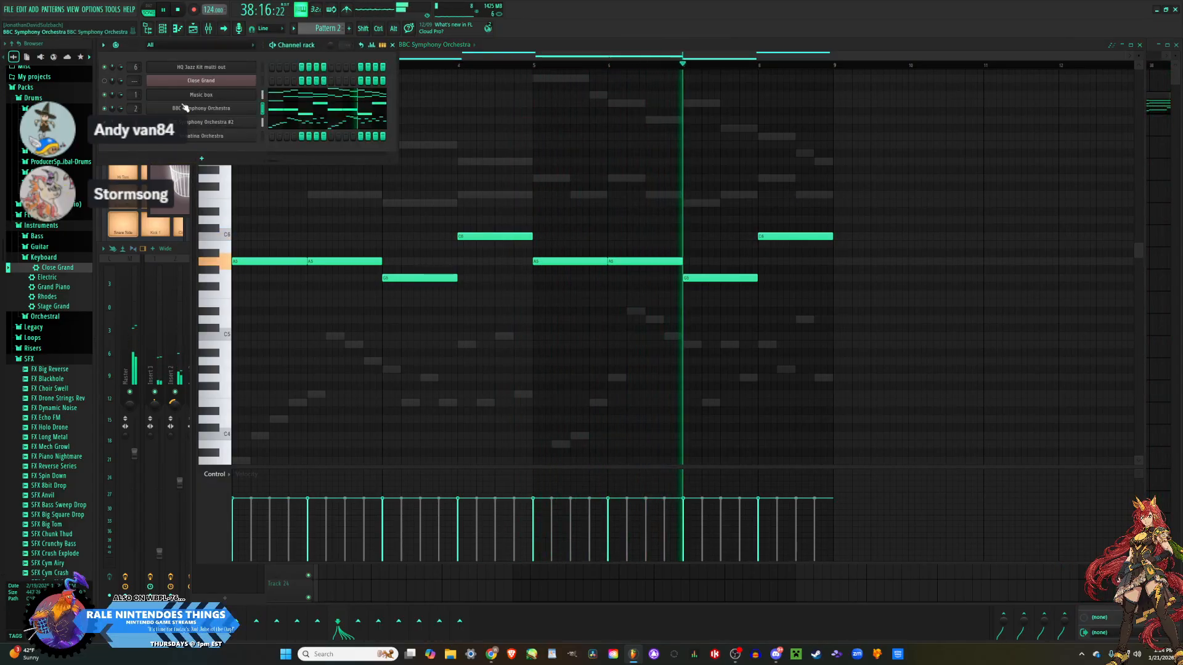
click(275, 66)
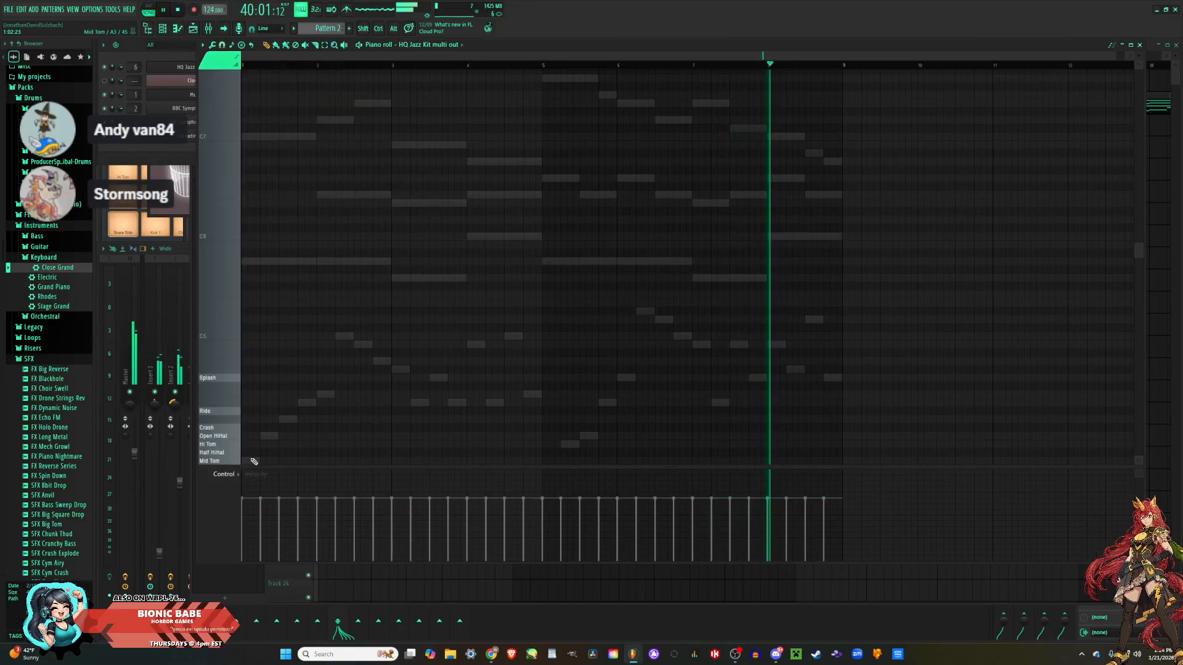
drag(248, 315, 219, 312)
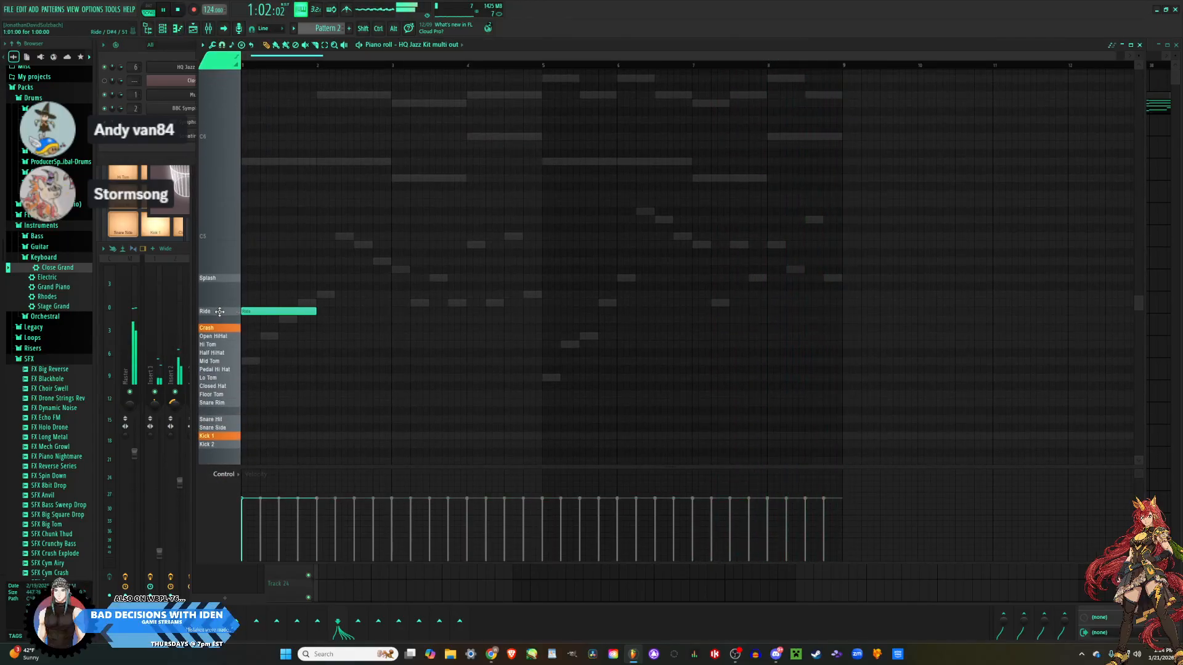
key(space)
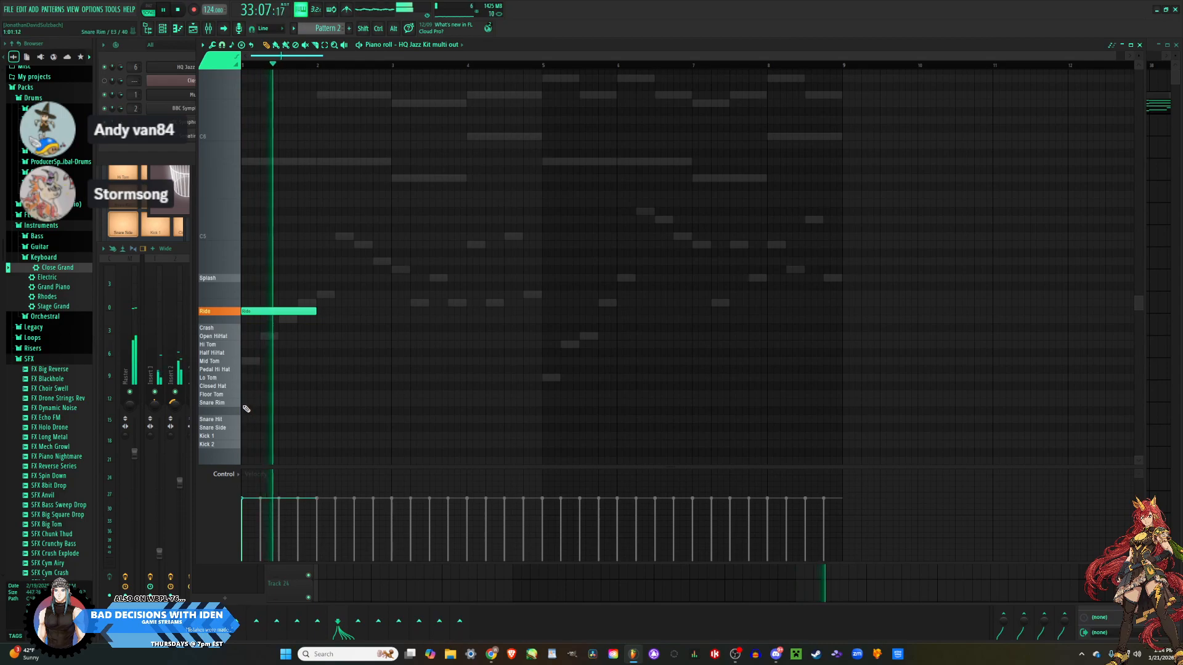
click(244, 436)
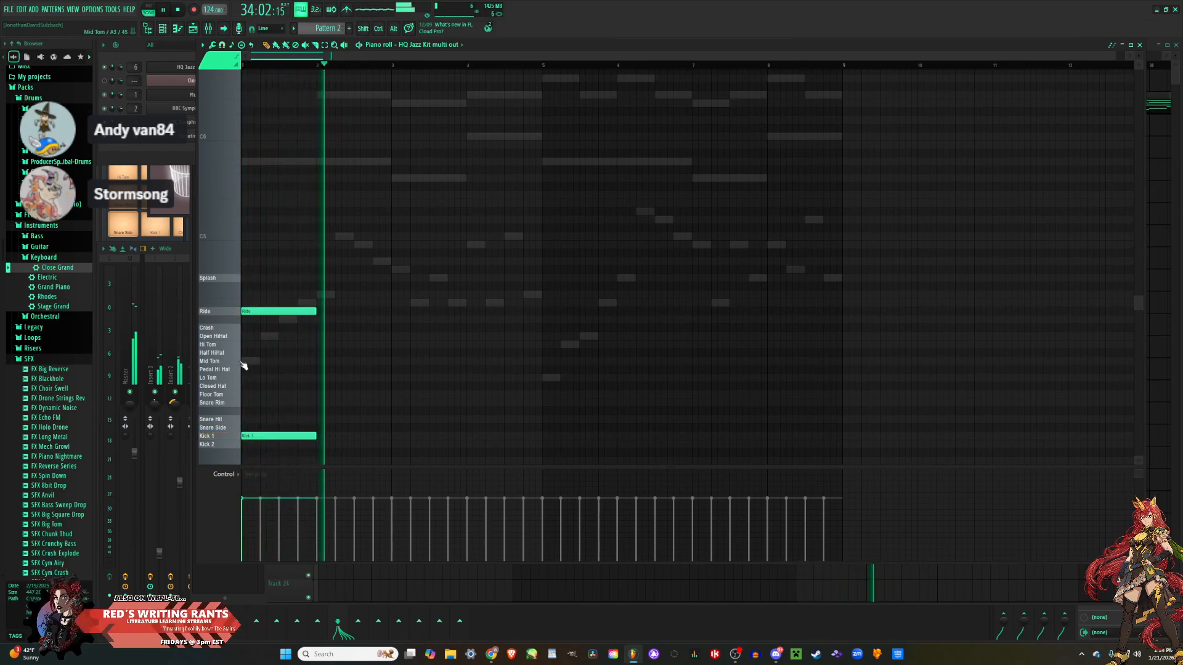
Open the Sonatina Orchestra piano roll, add a C7 note at the start of bar 1 and shorten it to a brief hit.
scroll(327, 351, up, 4)
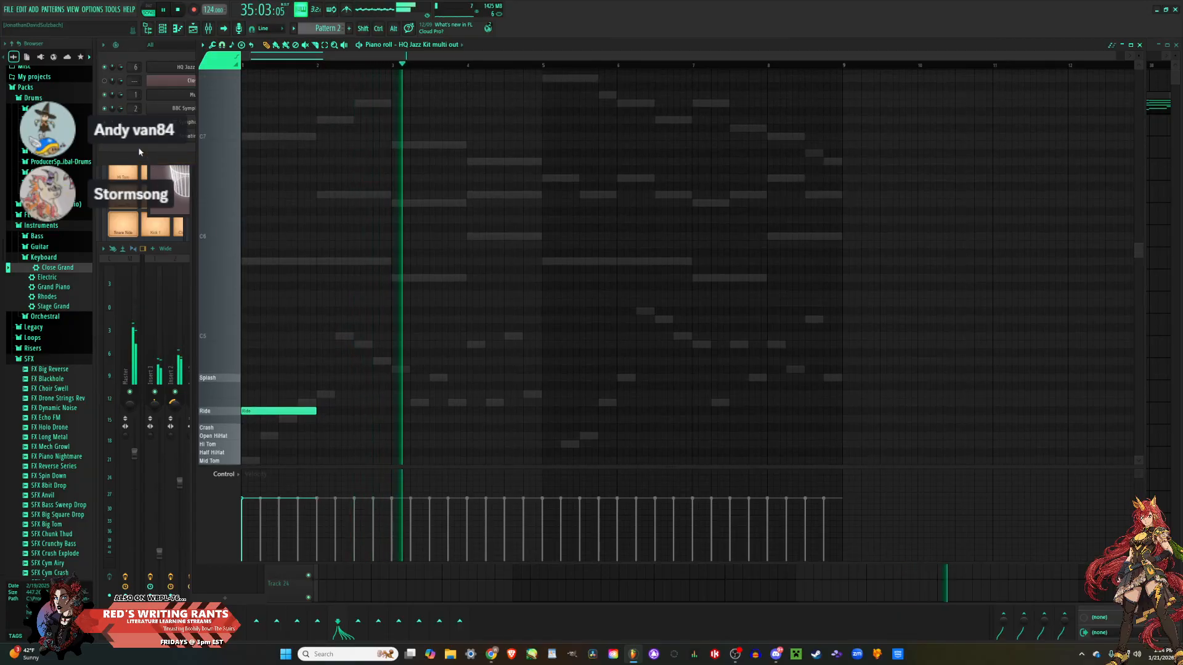
click(139, 146)
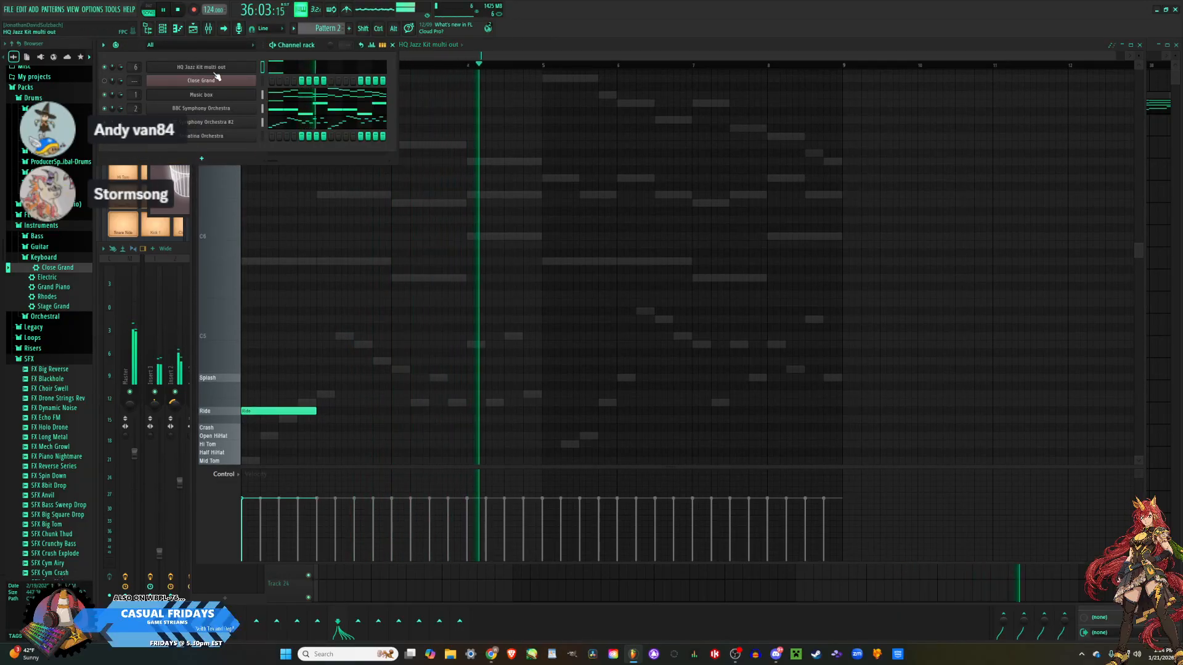
right_click(227, 139)
click(275, 140)
click(234, 138)
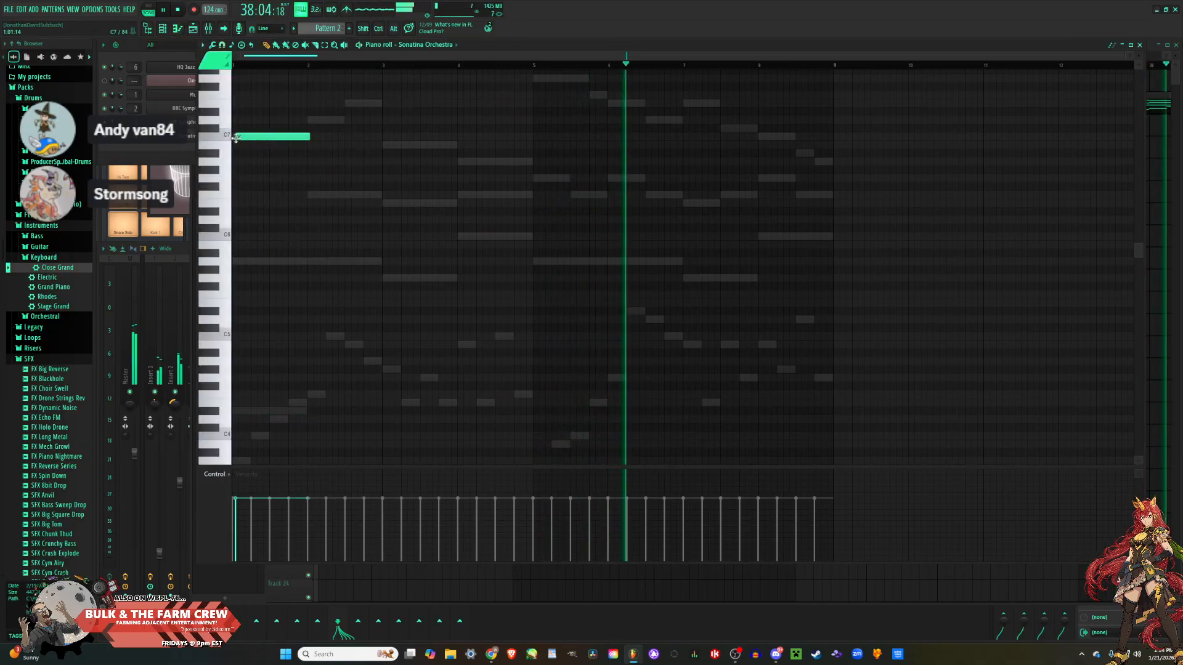
drag(234, 138, 232, 138)
drag(306, 136, 252, 135)
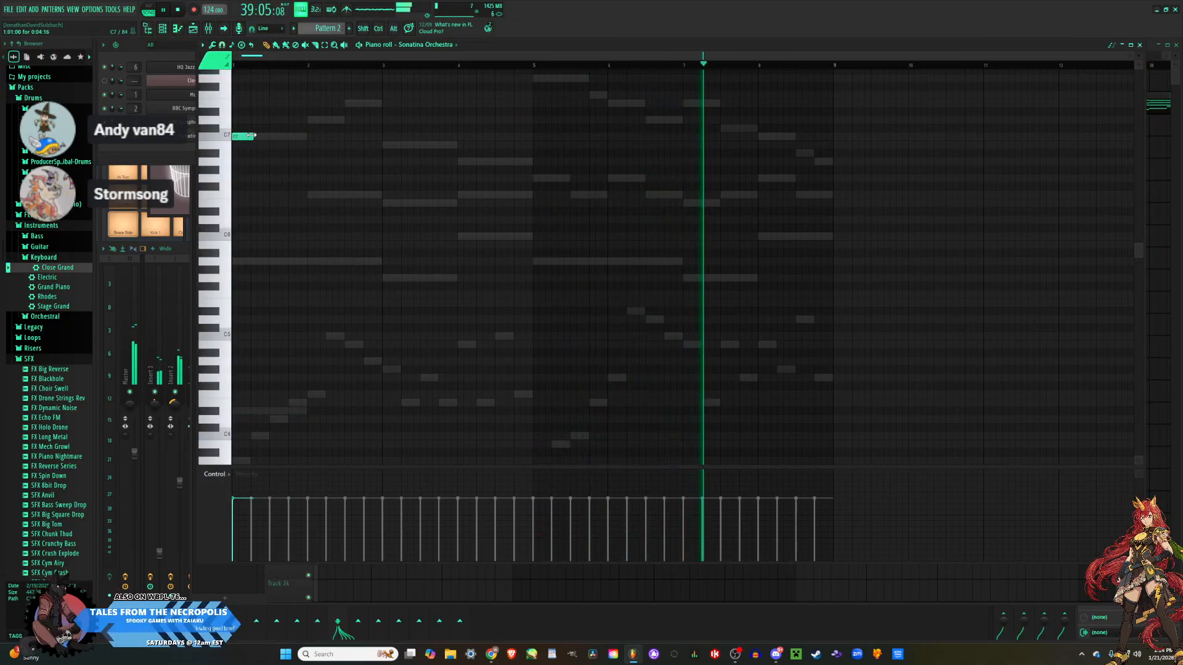
right_click(237, 135)
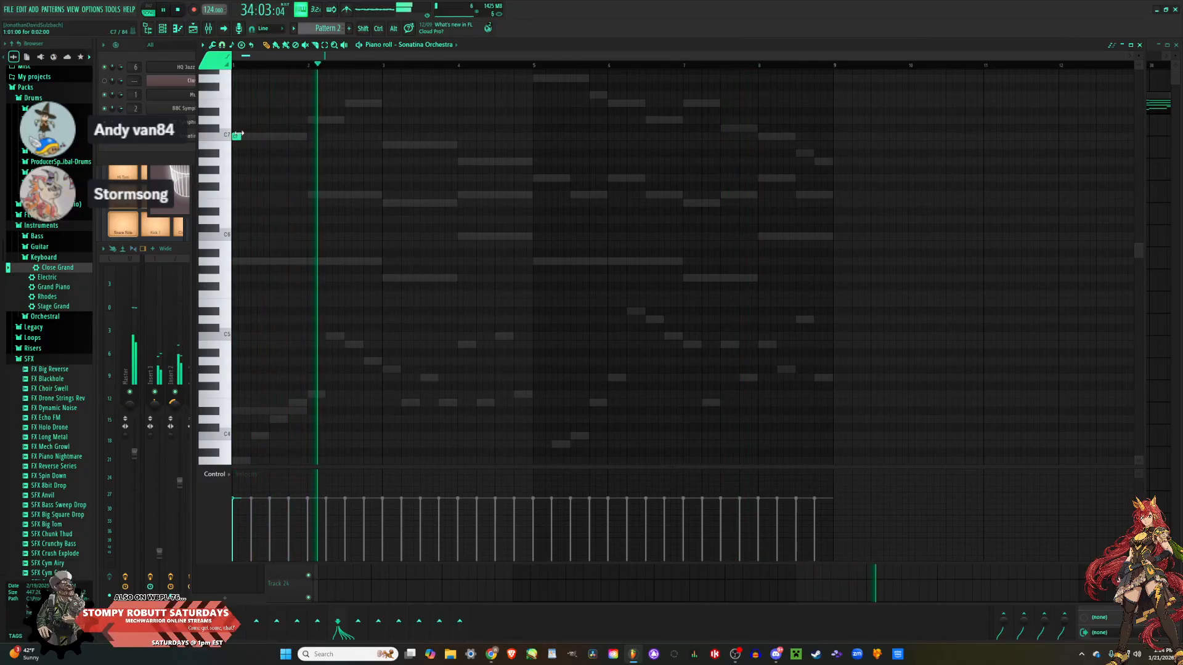
key(space)
mouse_move(239, 135)
mouse_down()
mouse_move(249, 133)
mouse_move(238, 138)
mouse_up()
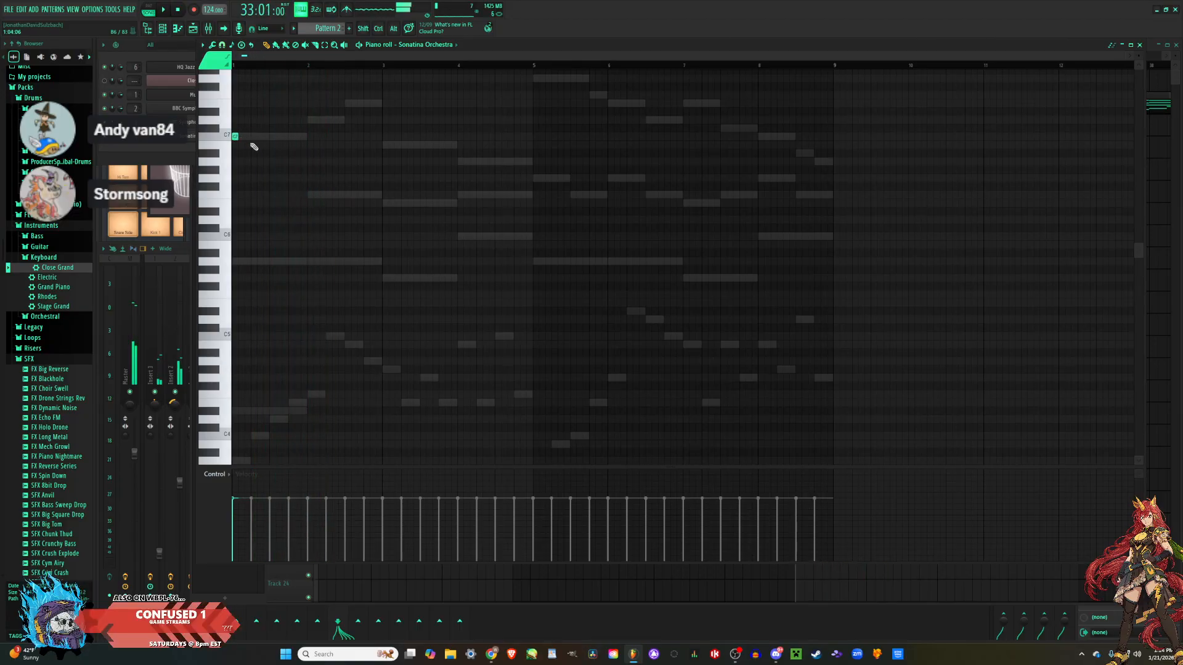
Import the ES_Gusts, Snow, Rustling, Howling 01 audio file onto Track 4 of the playlist and move the clip to the song's start.
click(120, 152)
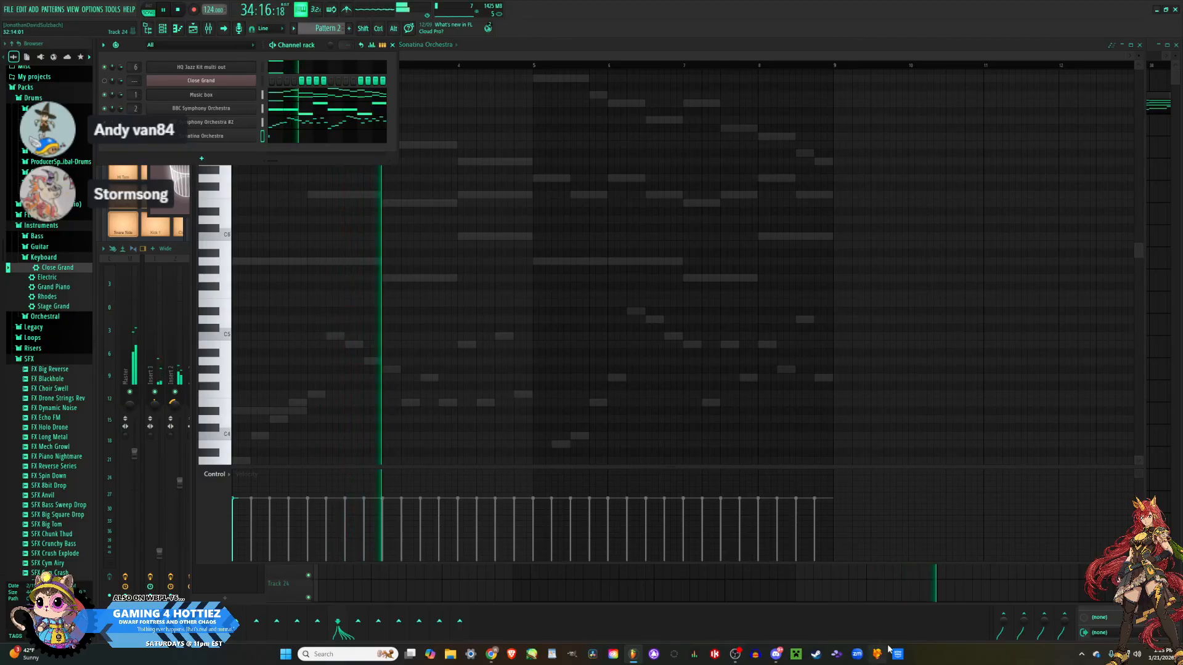
key(F9)
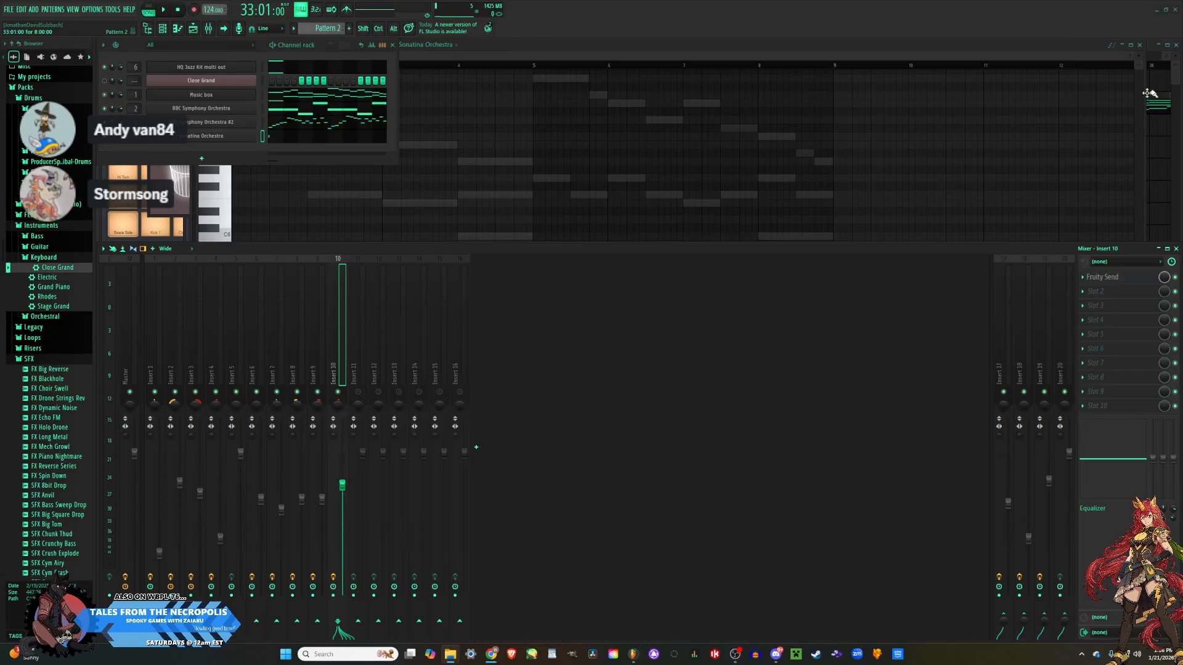
click(1175, 88)
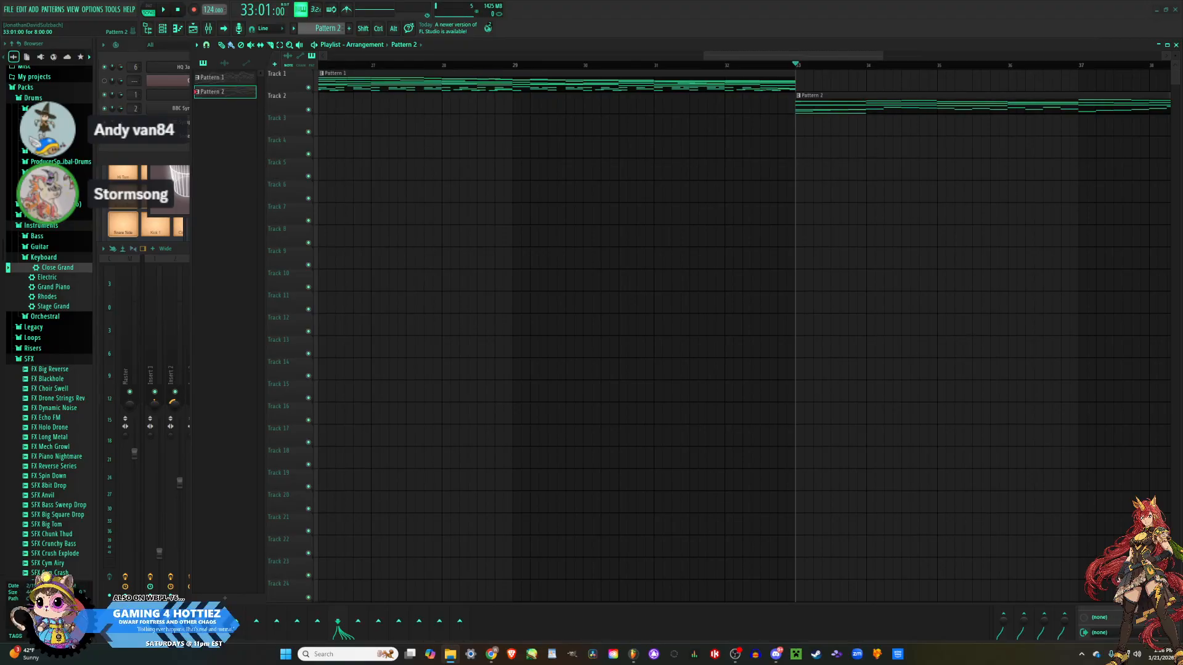
drag(1182, 213, 763, 162)
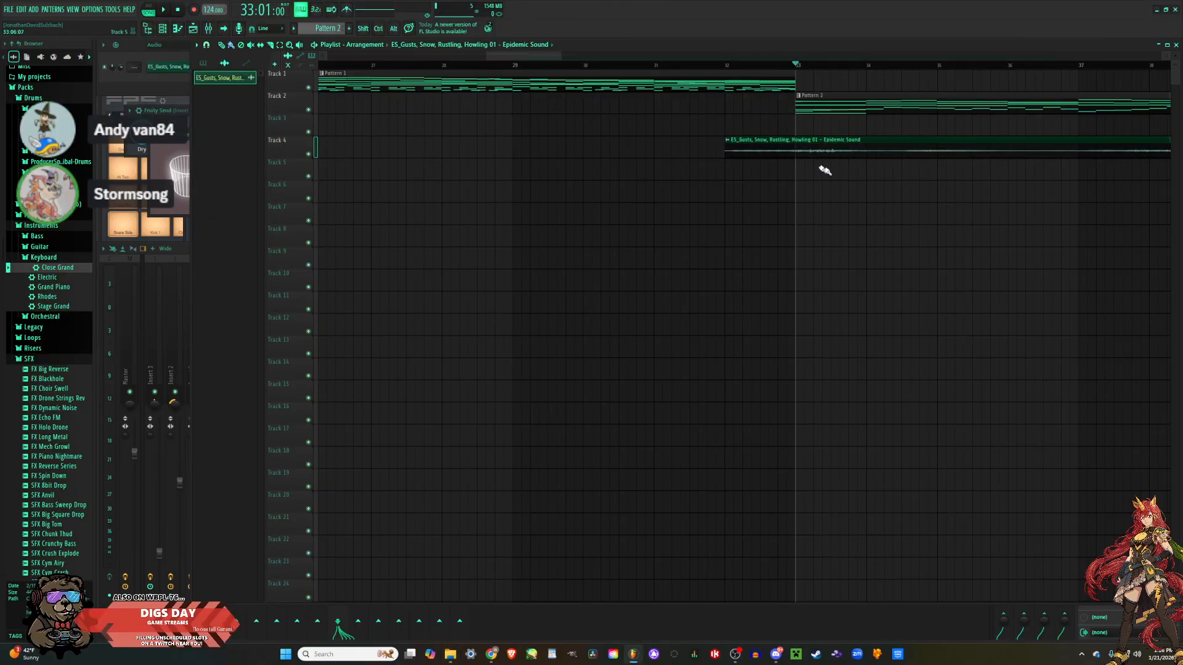
scroll(823, 169, down, 6)
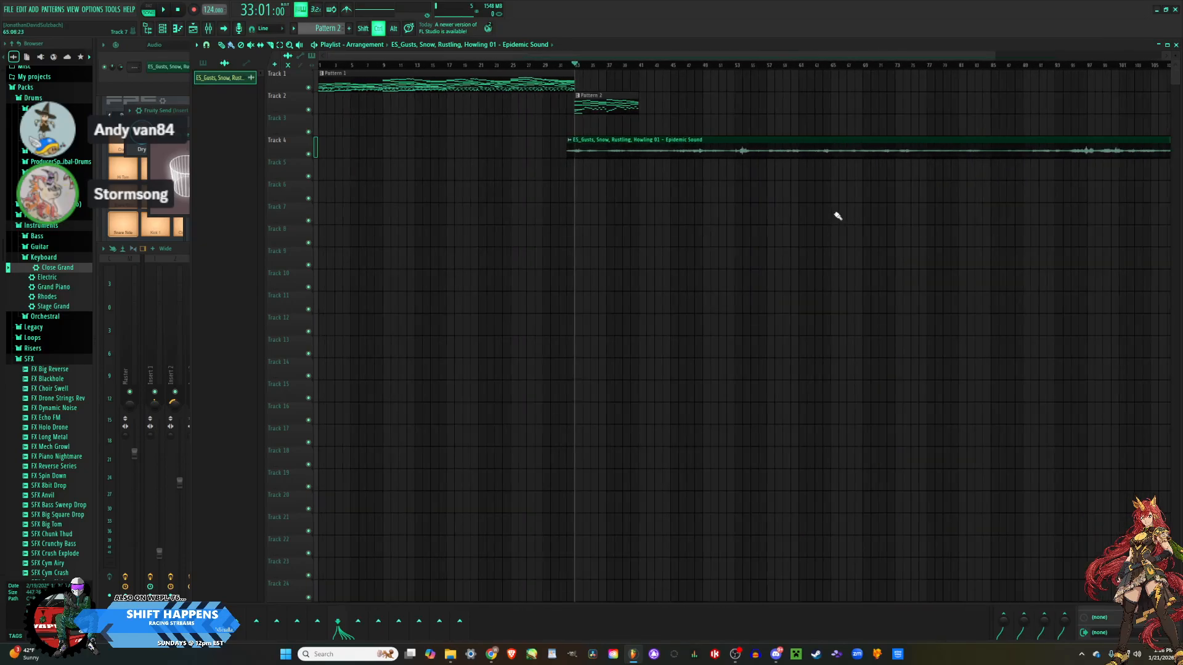
scroll(838, 216, down, 2)
drag(748, 158, 429, 149)
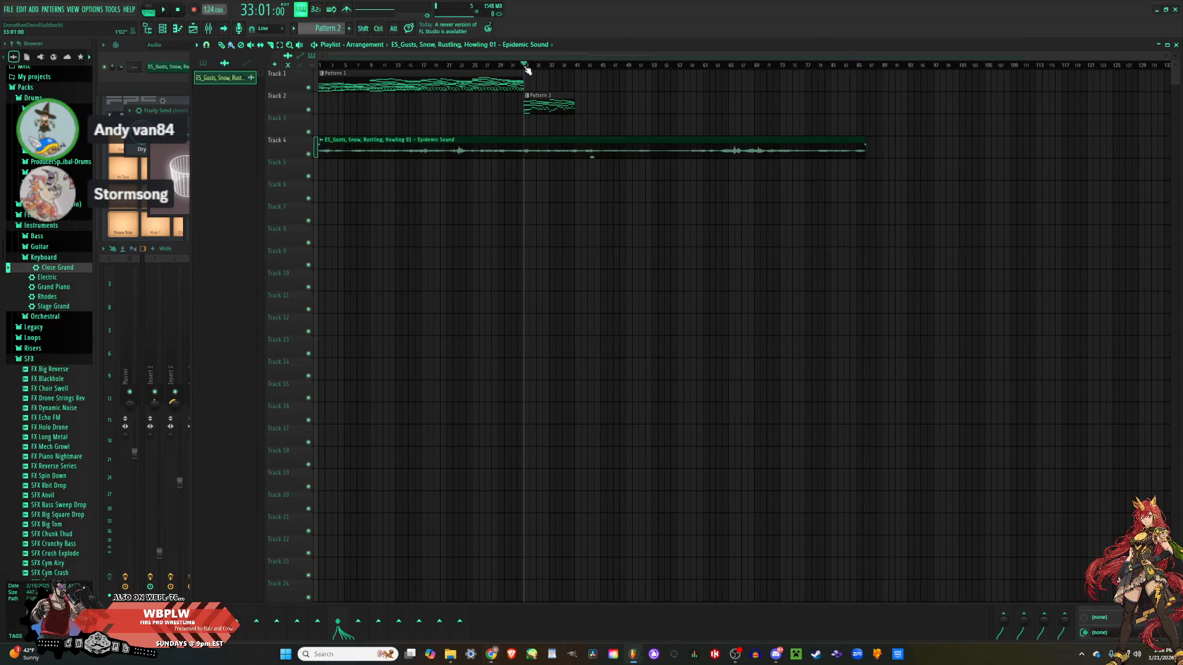
Lower the wind clip's gain to about -4.8 dB and route its channel to mixer Insert 11, listening from bar 33.
key(space)
scroll(496, 158, up, 3)
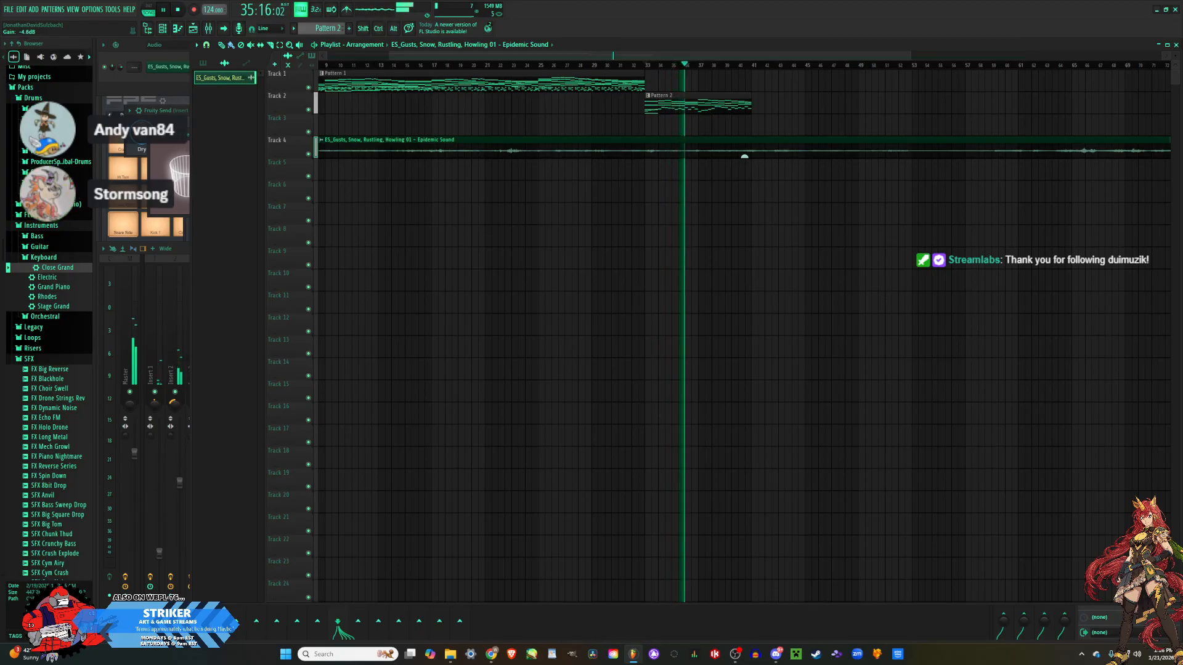
click(120, 82)
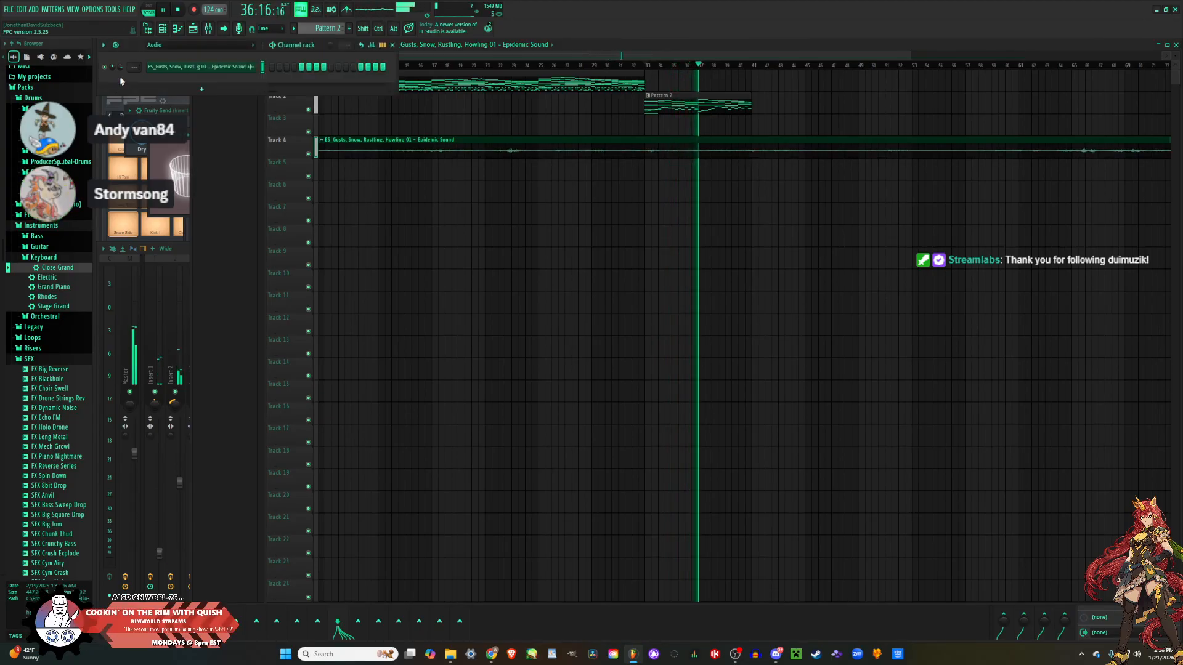
key(space)
drag(134, 67, 134, 62)
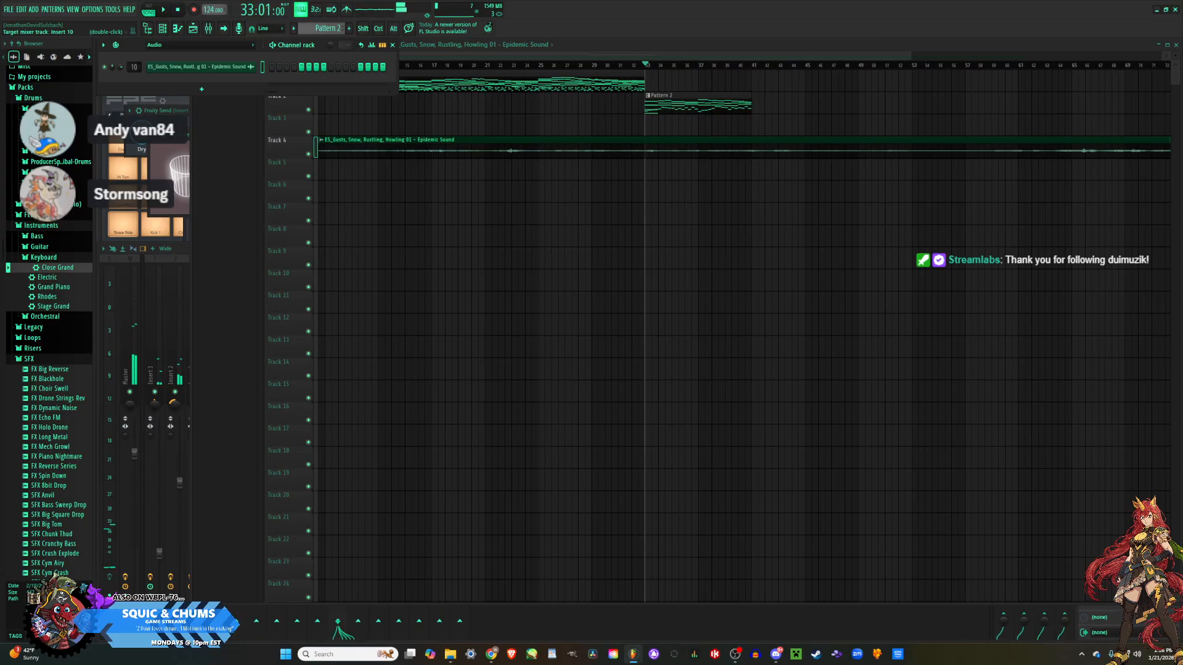
key(space)
key(F9)
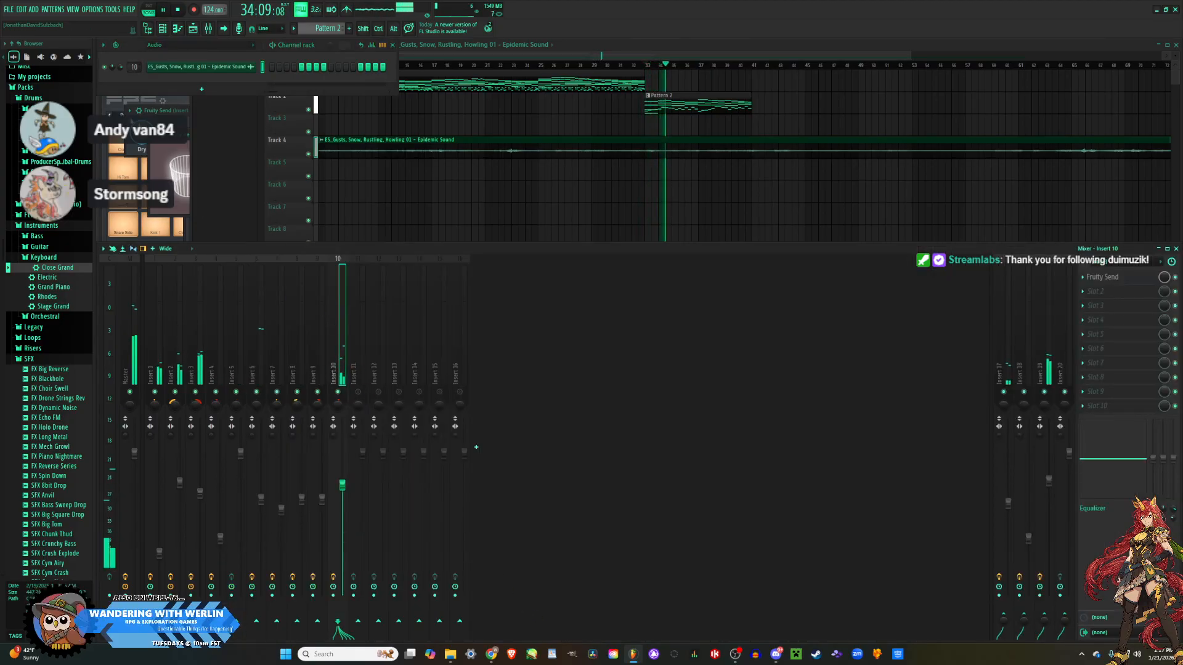
drag(133, 67, 133, 64)
key(space)
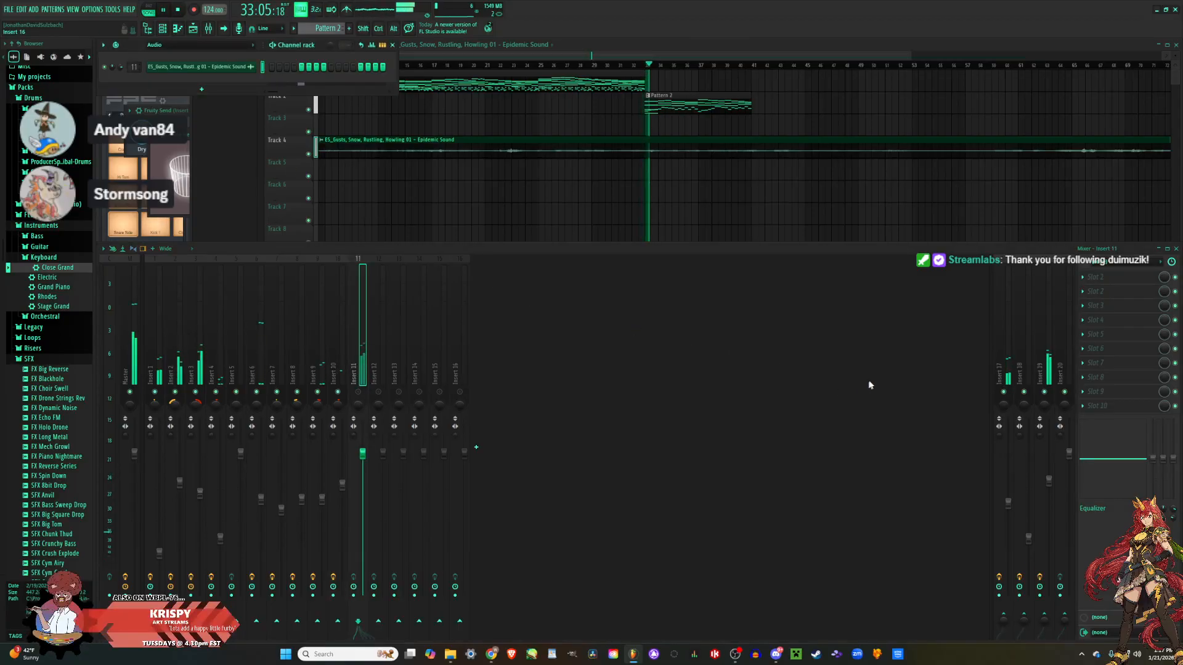
Load Fruity Reeverb 2 in the first effect slot of Insert 11 with the Large Hall preset and adjust its wet level.
click(1090, 277)
click(967, 154)
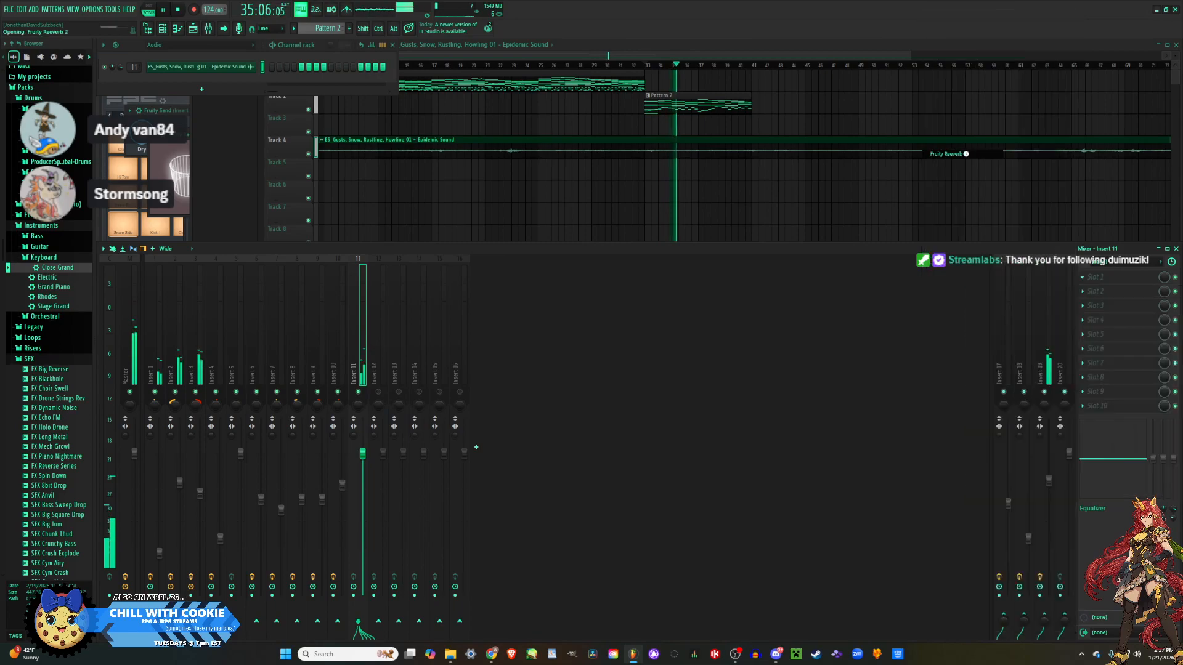
click(304, 86)
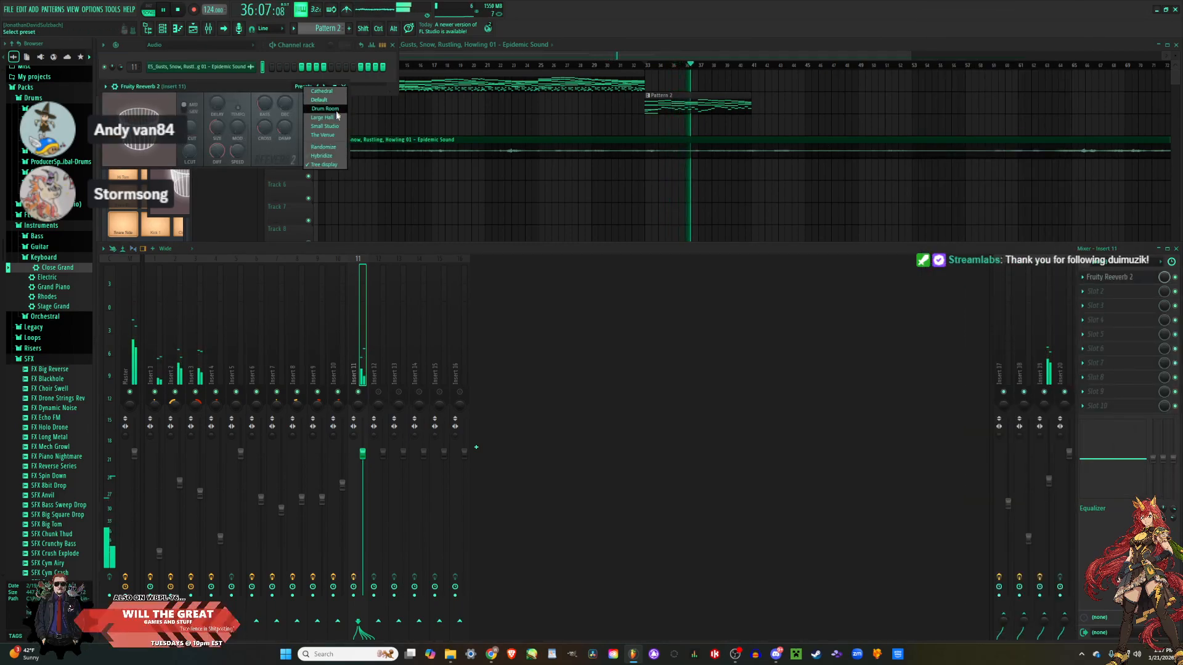
click(326, 117)
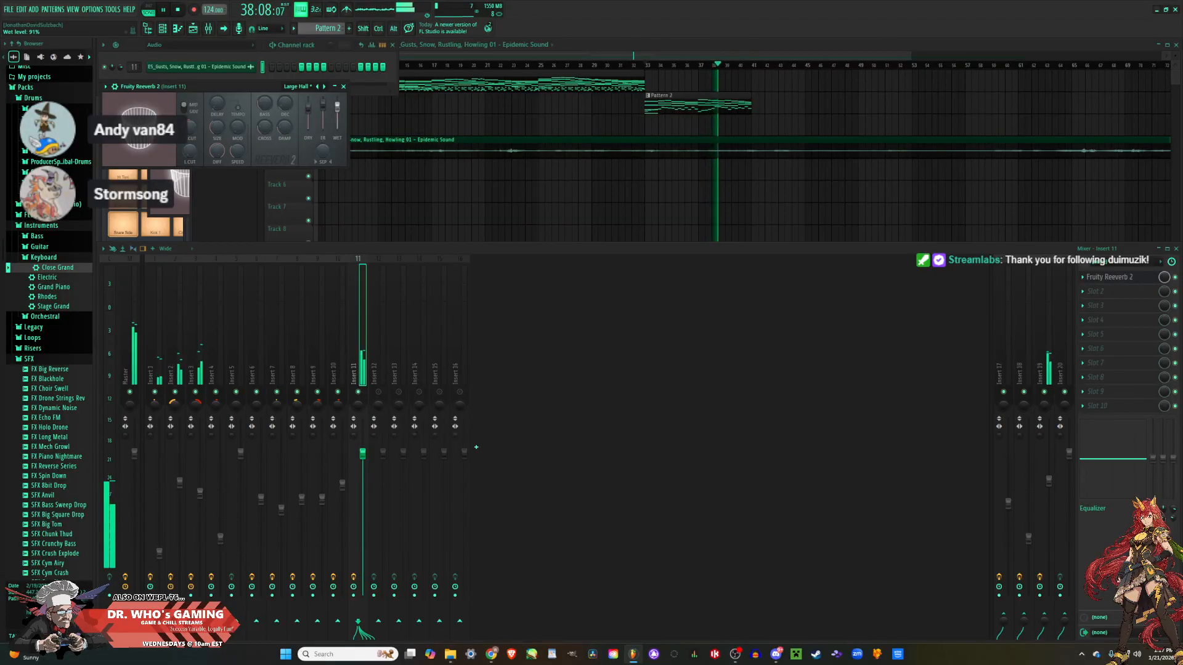
Load Fruity Stereo Shaper in the second effect slot of Insert 11 and choose the LR to RL preset.
click(1109, 291)
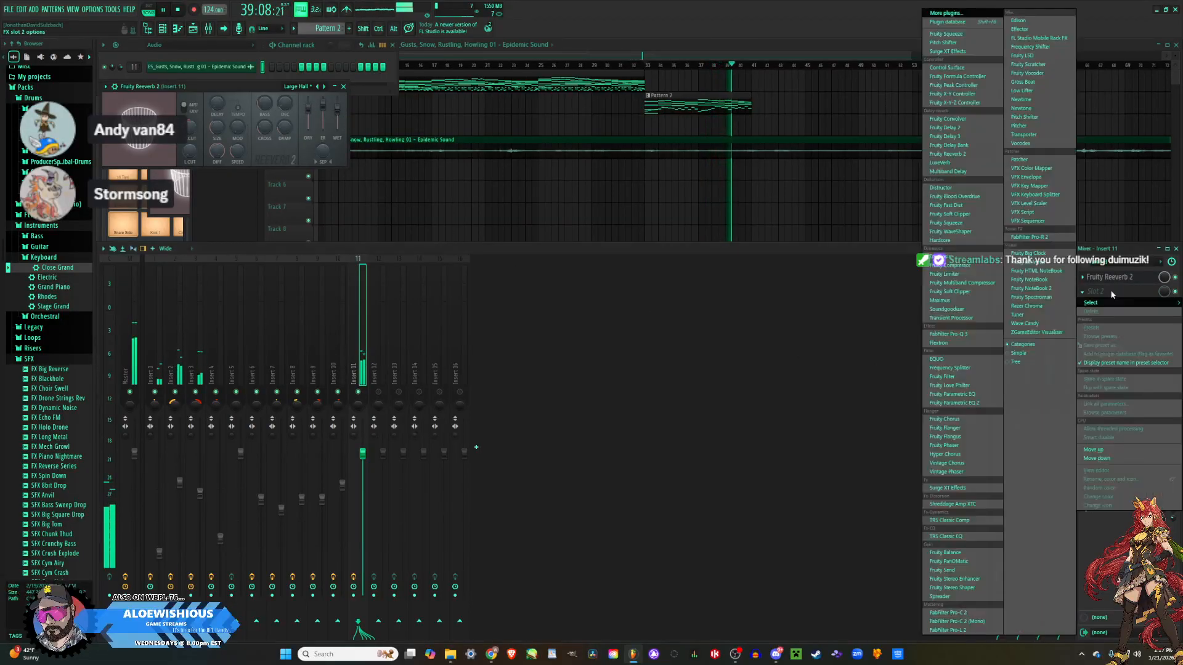
click(953, 587)
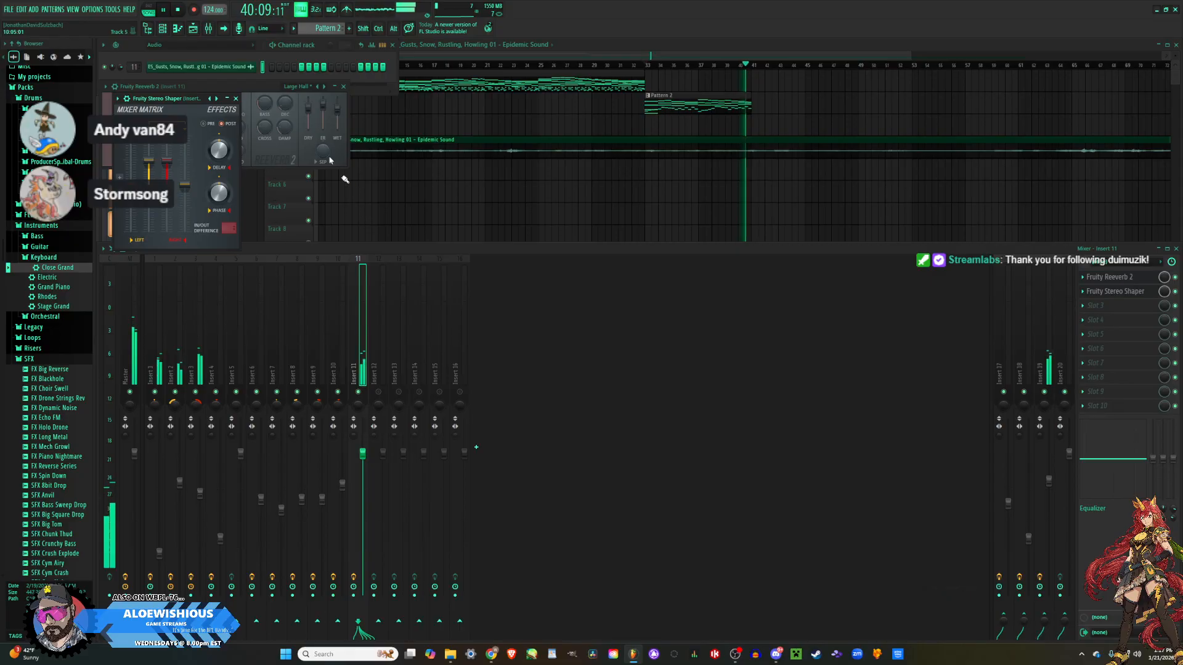
click(216, 98)
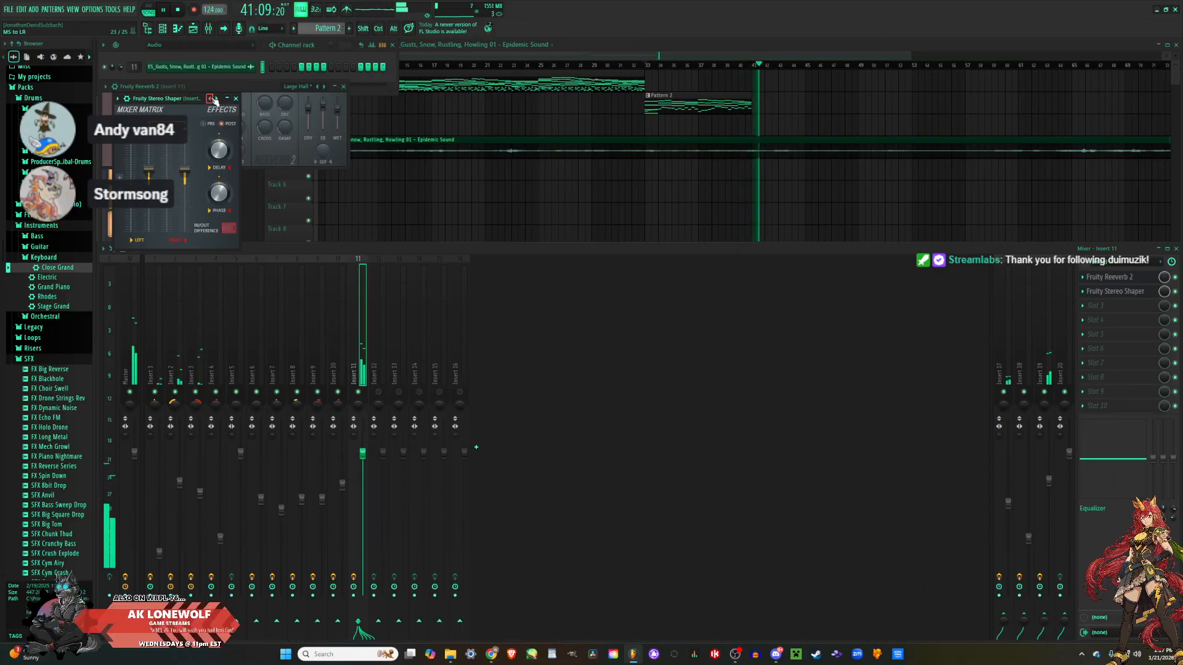
click(210, 99)
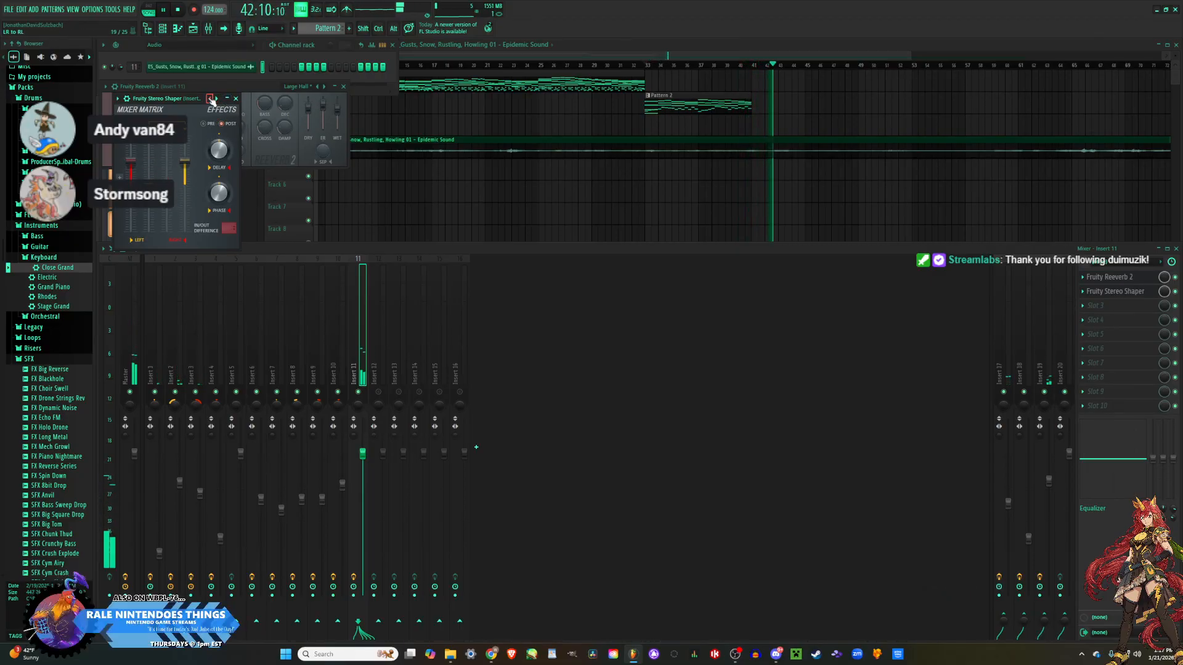
Place a second Pattern 2 clip at bar 41 on Track 2 and another Pattern 1 clip at bar 49 on Track 1.
click(700, 50)
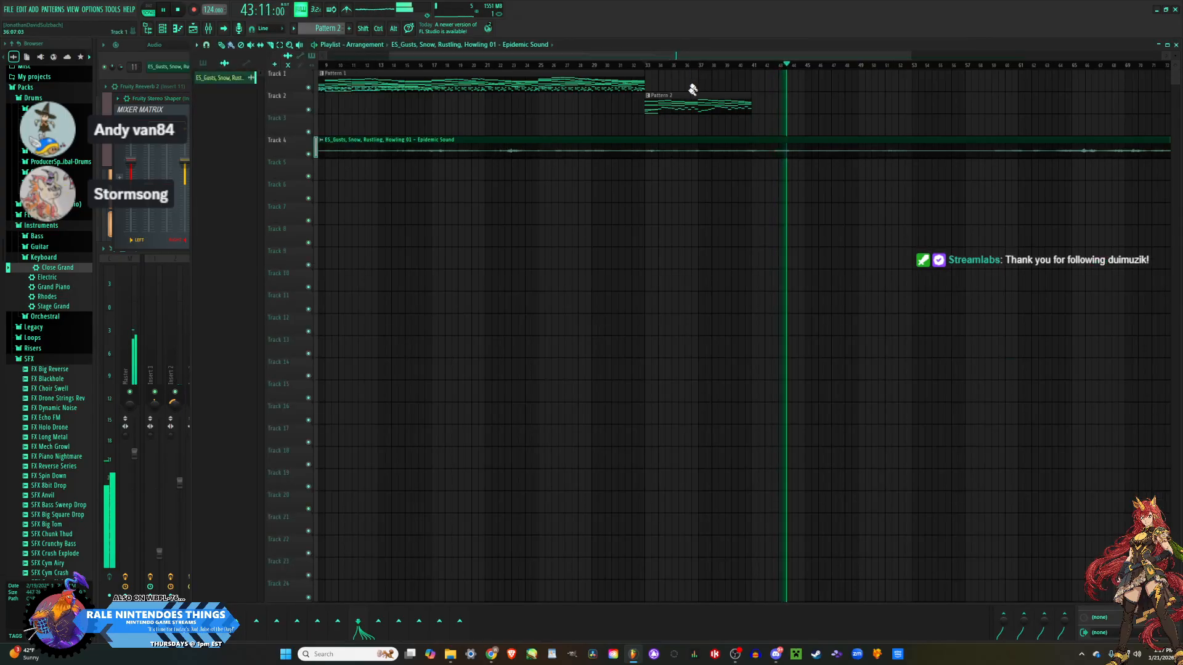
click(758, 99)
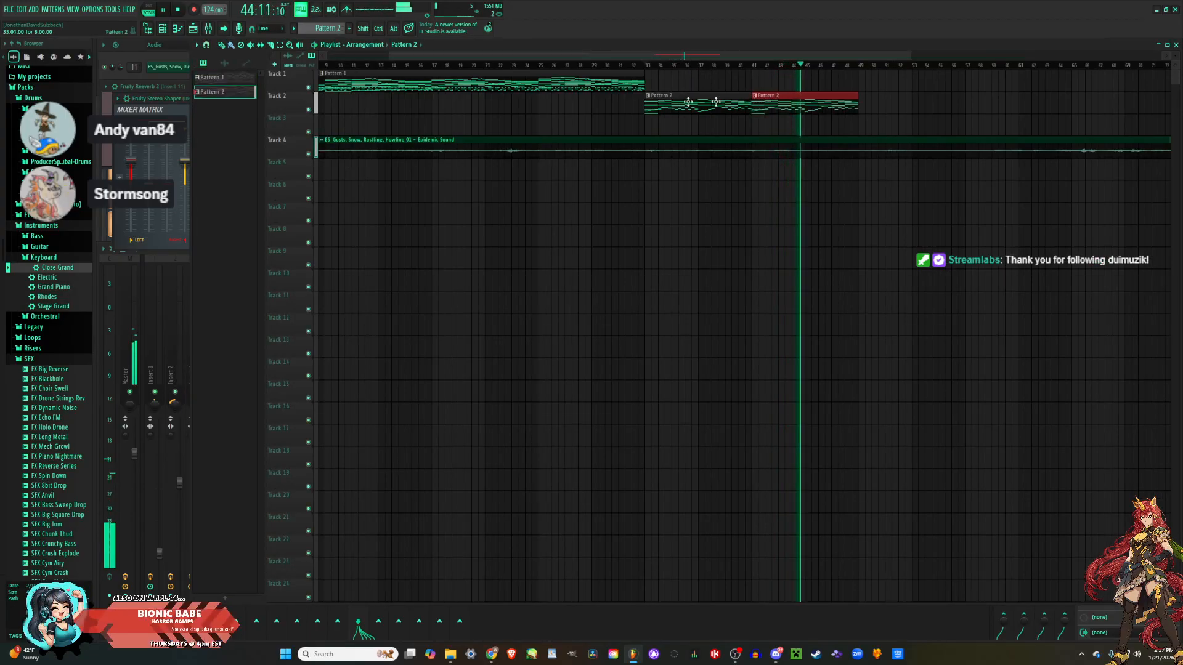
click(871, 77)
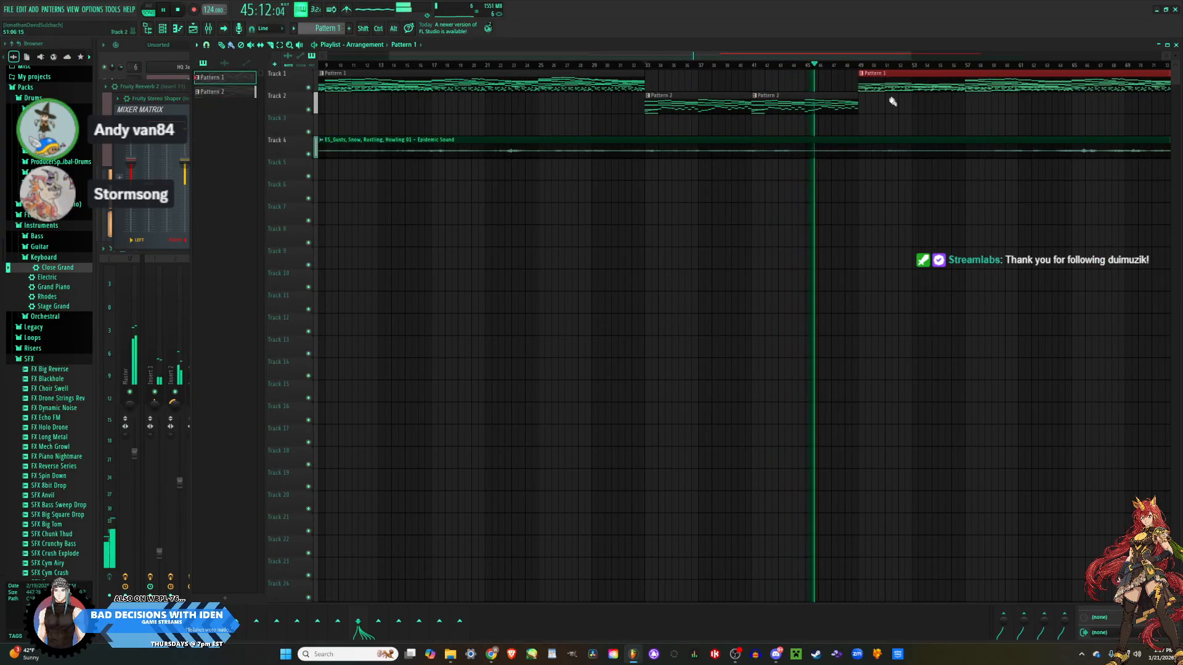
scroll(889, 98, down, 4)
key(space)
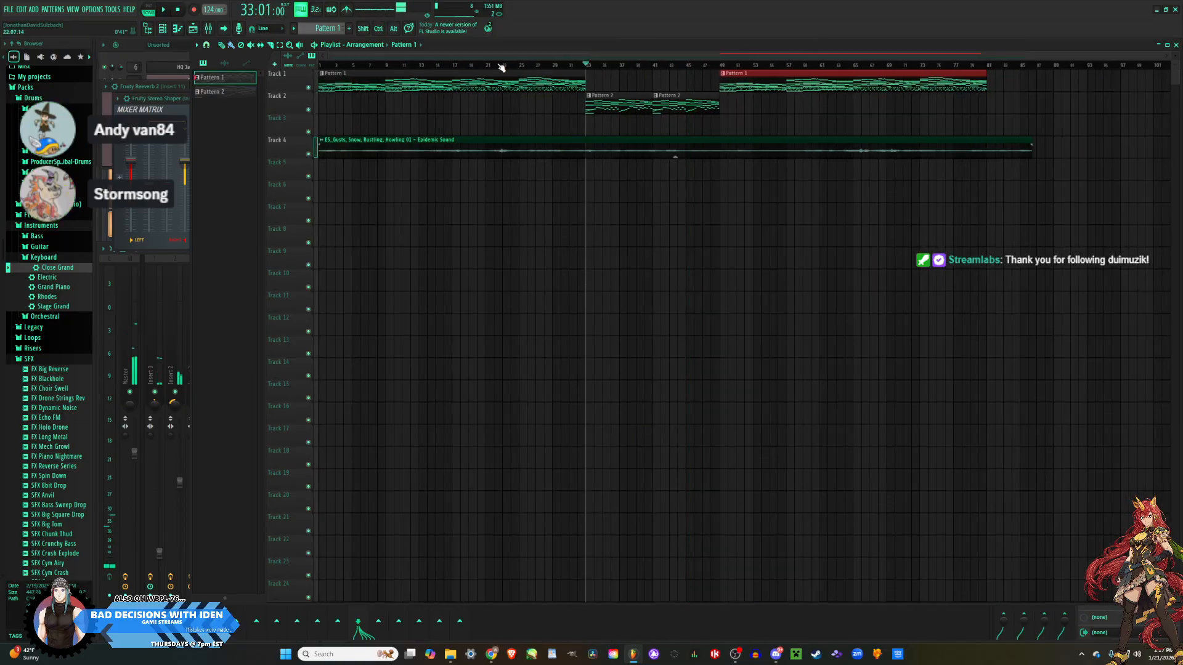
Play the song from bar 1 and place two more Pattern 2 clips on Track 2, at bars 81 and 89.
drag(501, 66, 305, 67)
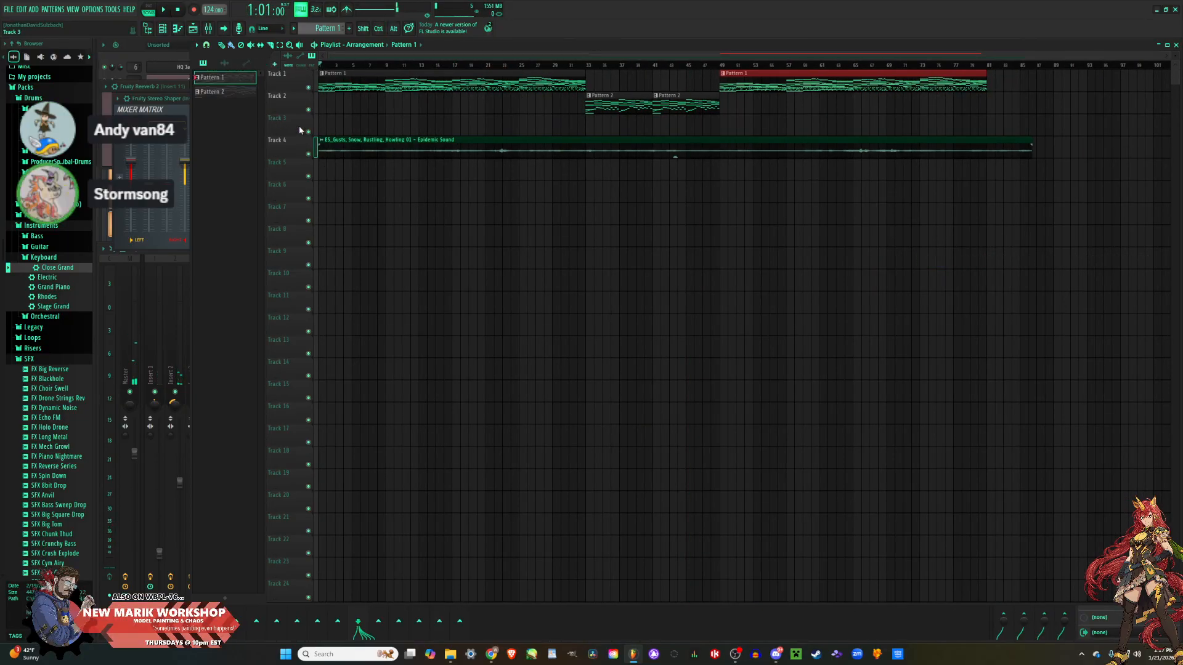
key(space)
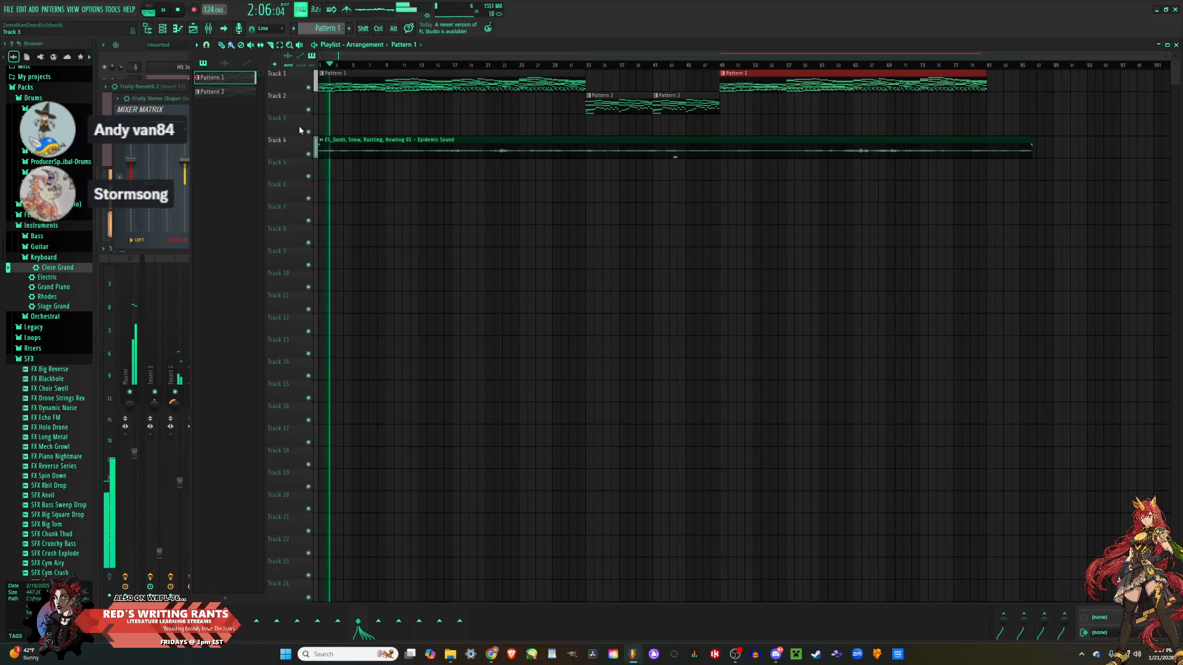
click(663, 110)
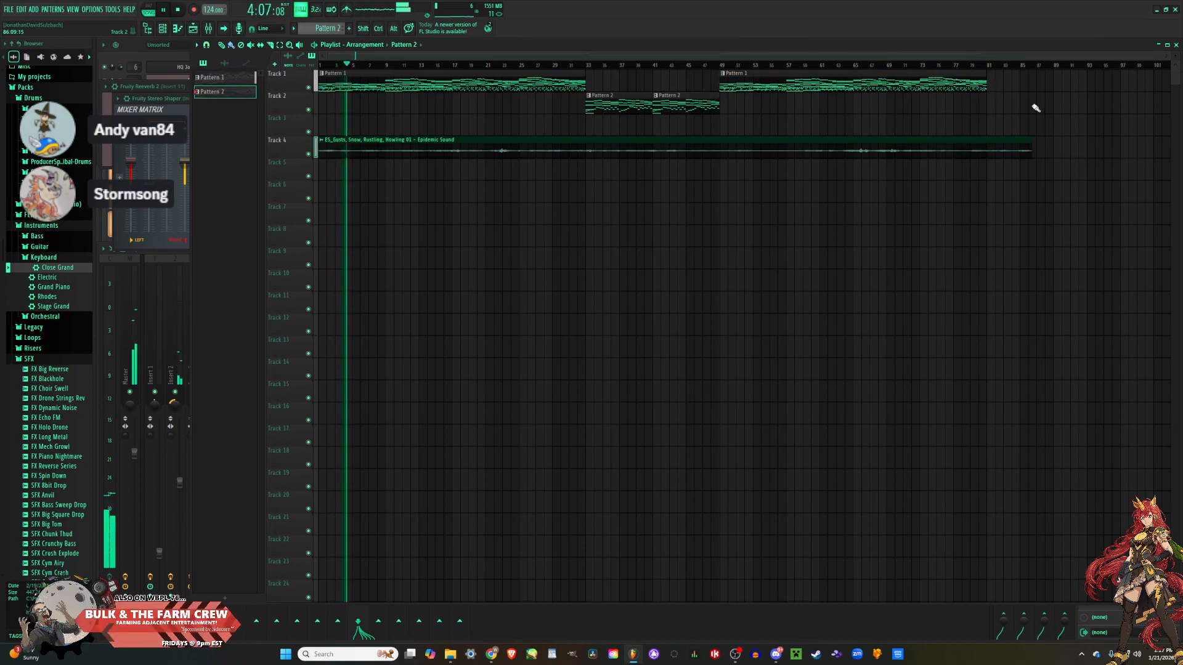
click(993, 102)
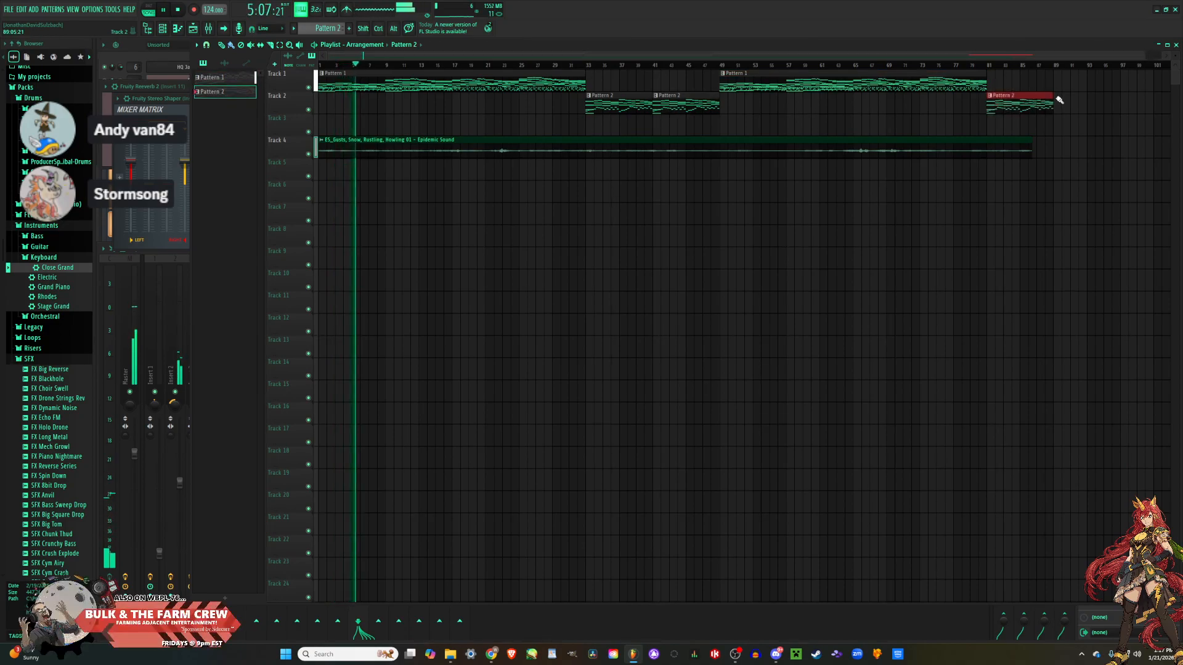
click(1056, 100)
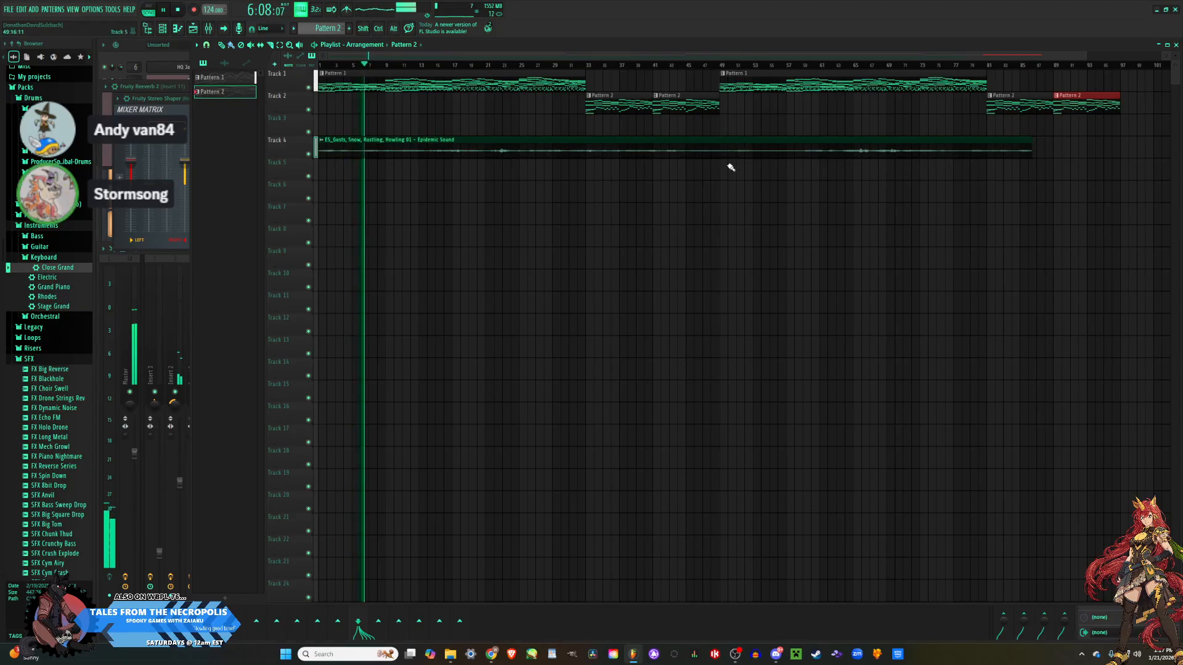
Move the wind clip on Track 4 to bar 12 and fill the gap from bar 1 with a shortened copy crossfading into it.
drag(618, 143, 700, 139)
drag(882, 142, 889, 141)
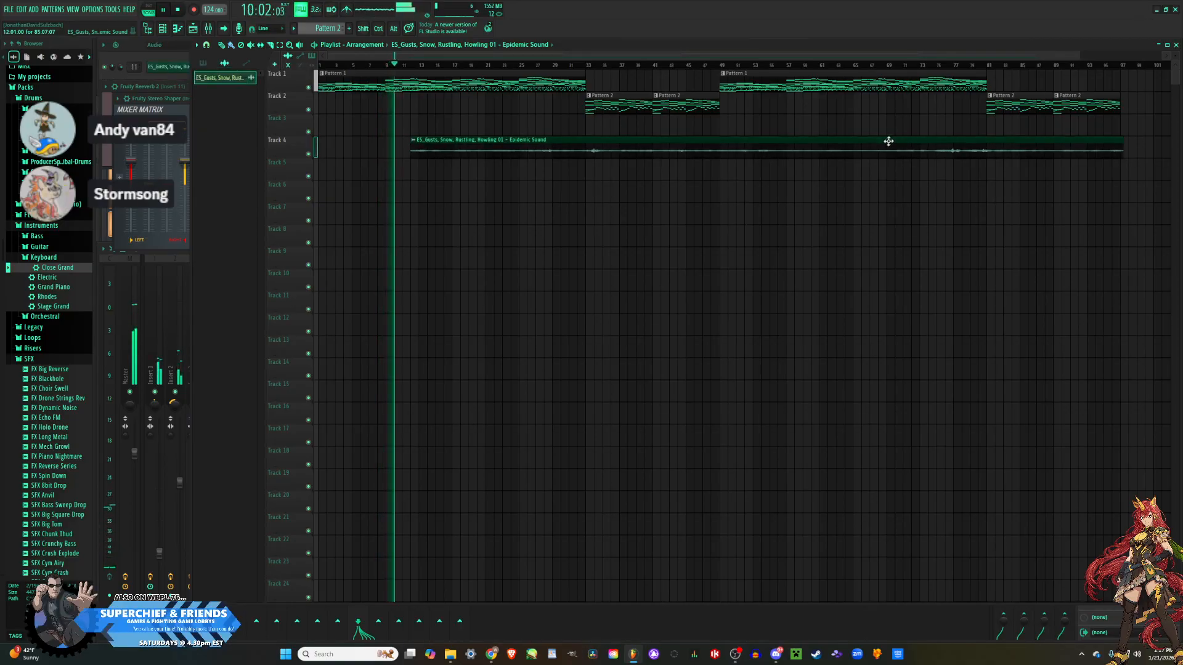
click(540, 190)
drag(621, 190, 390, 158)
drag(1030, 164, 417, 170)
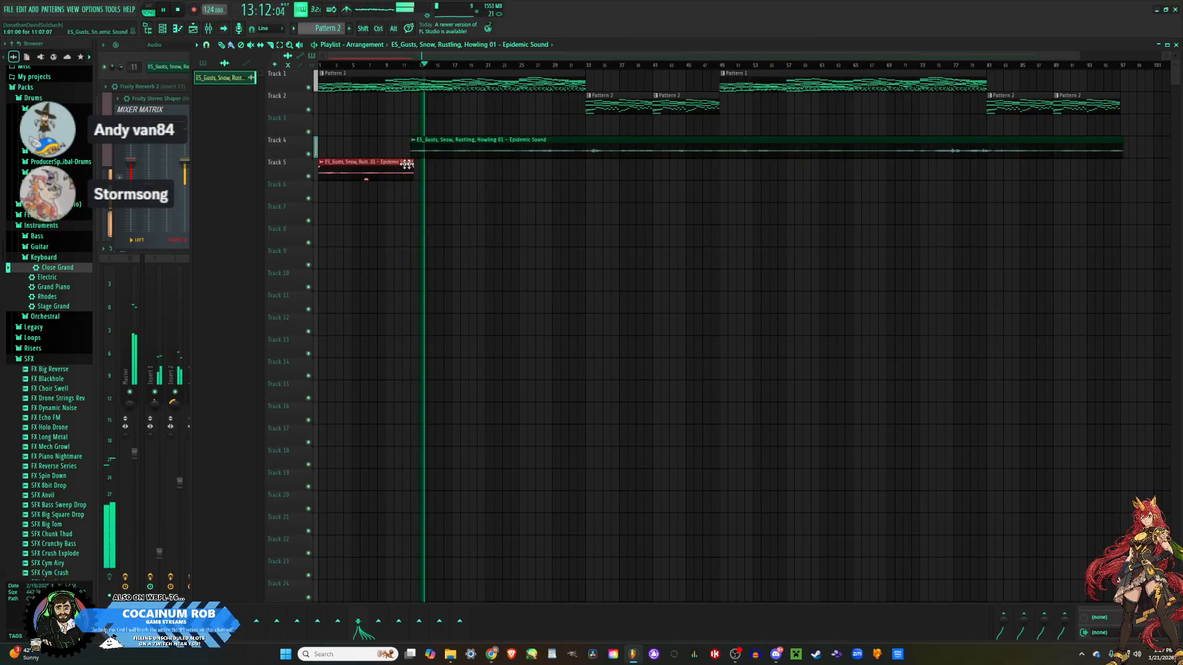
scroll(418, 168, up, 5)
drag(416, 162, 404, 138)
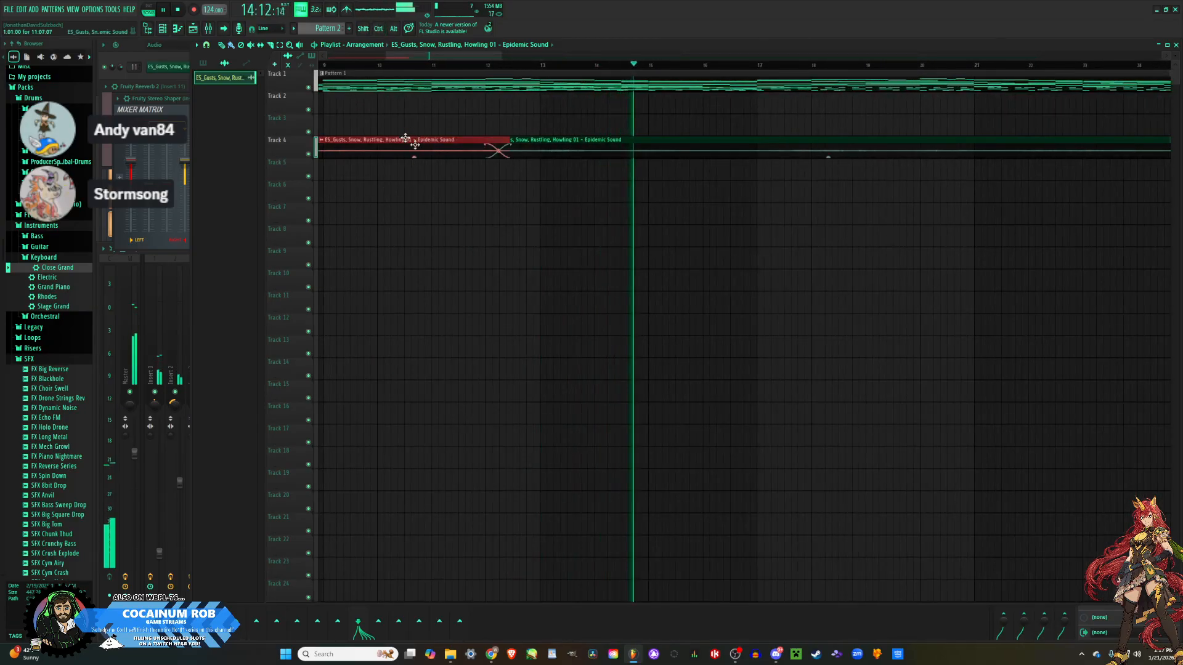
scroll(422, 164, down, 5)
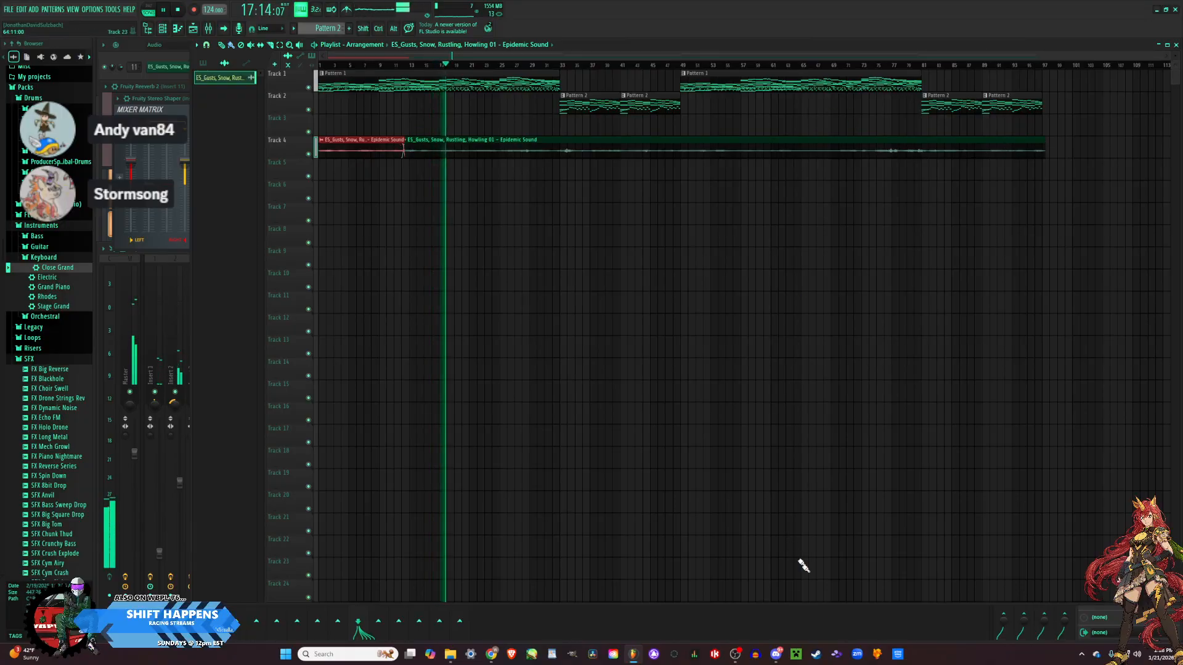
Load Fruity Limiter in the second effect slot of the Master track and shift it down to slot 3.
key(F9)
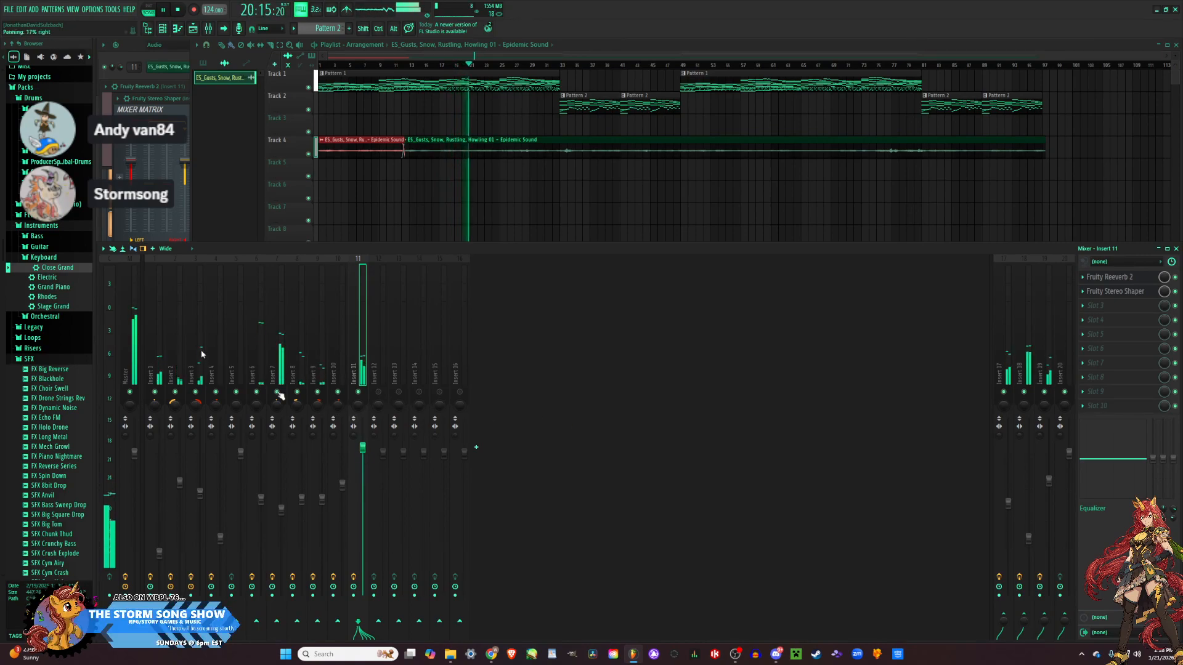
click(127, 326)
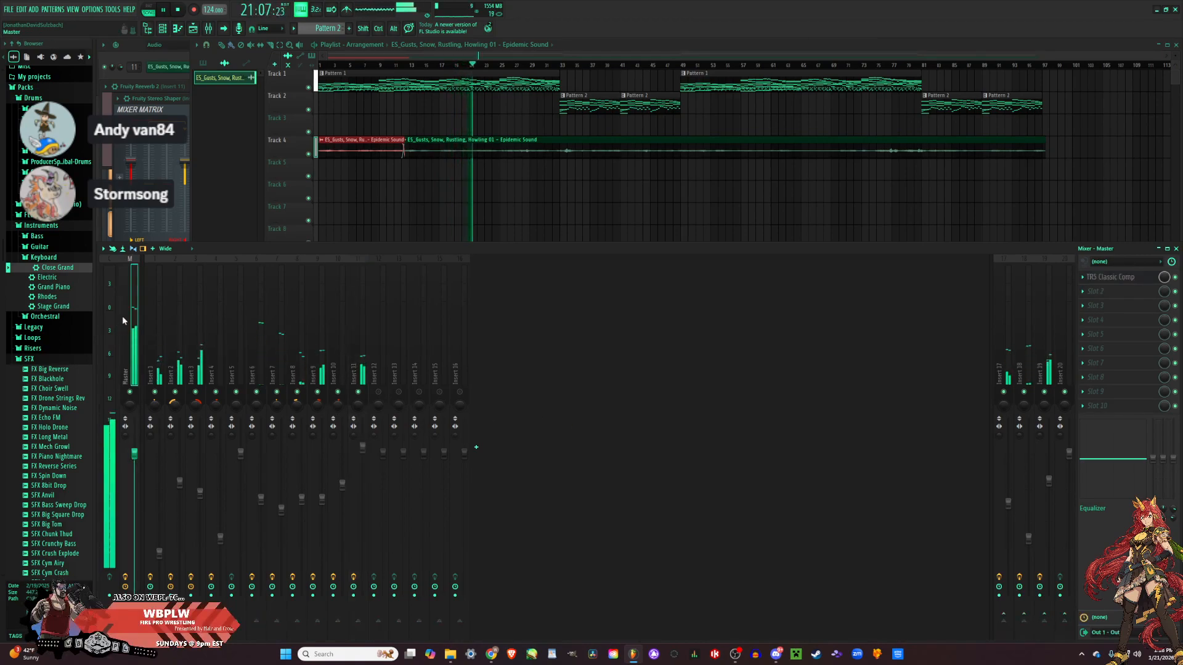
click(1115, 290)
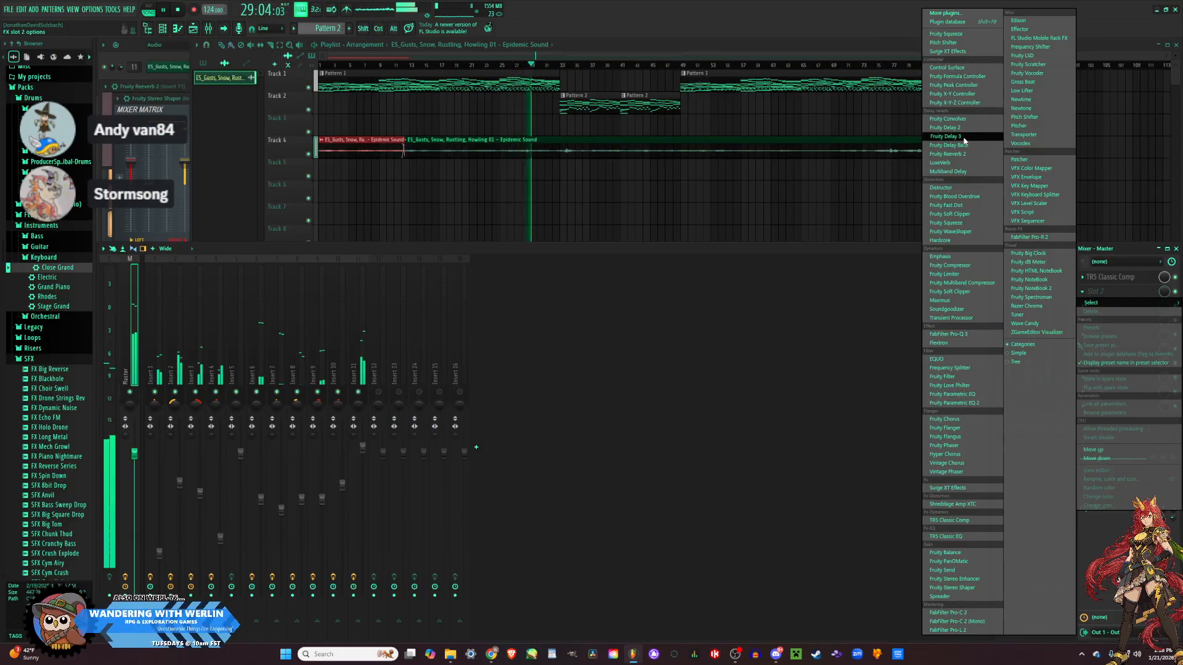
click(808, 108)
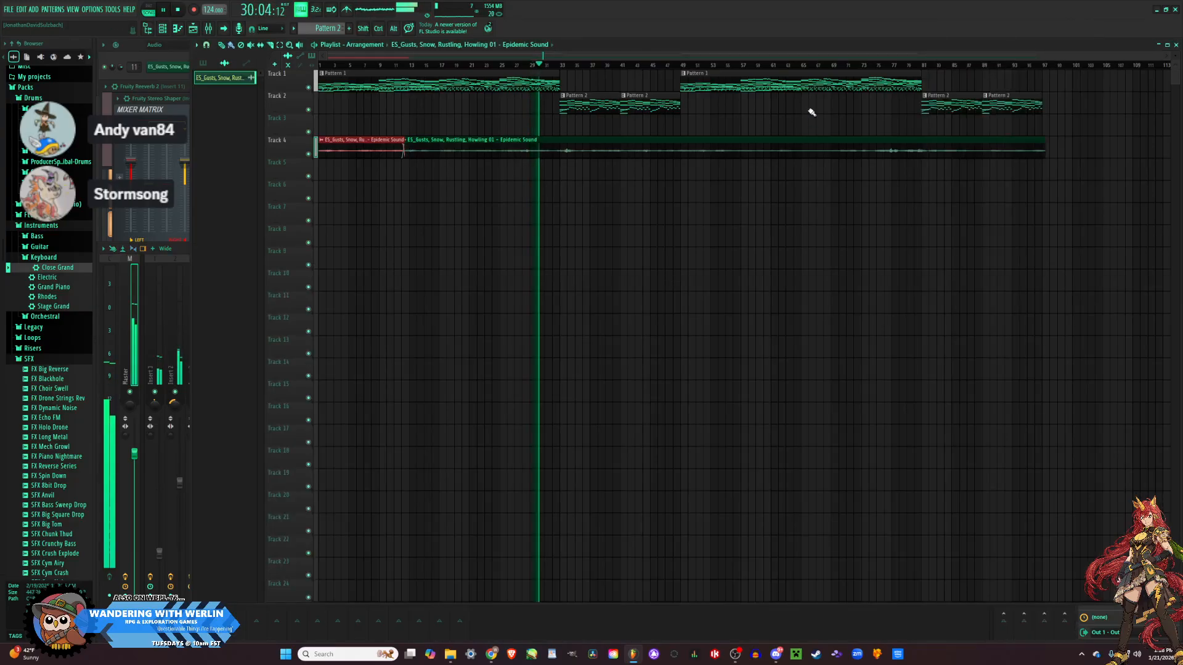
click(941, 615)
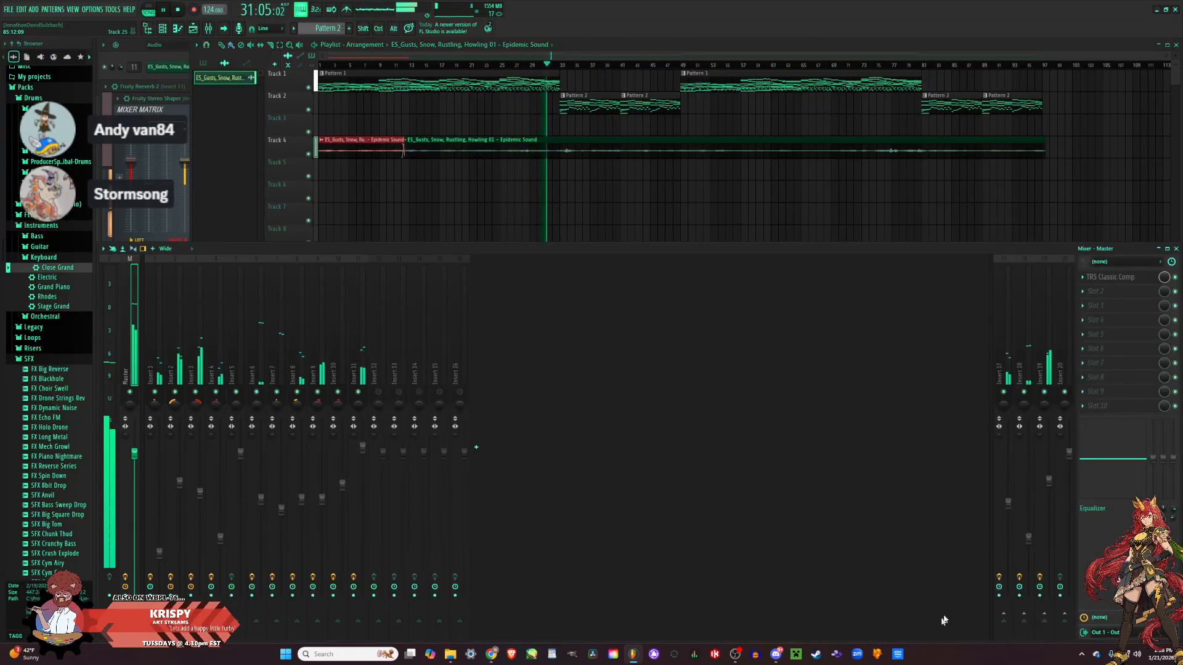
click(1116, 294)
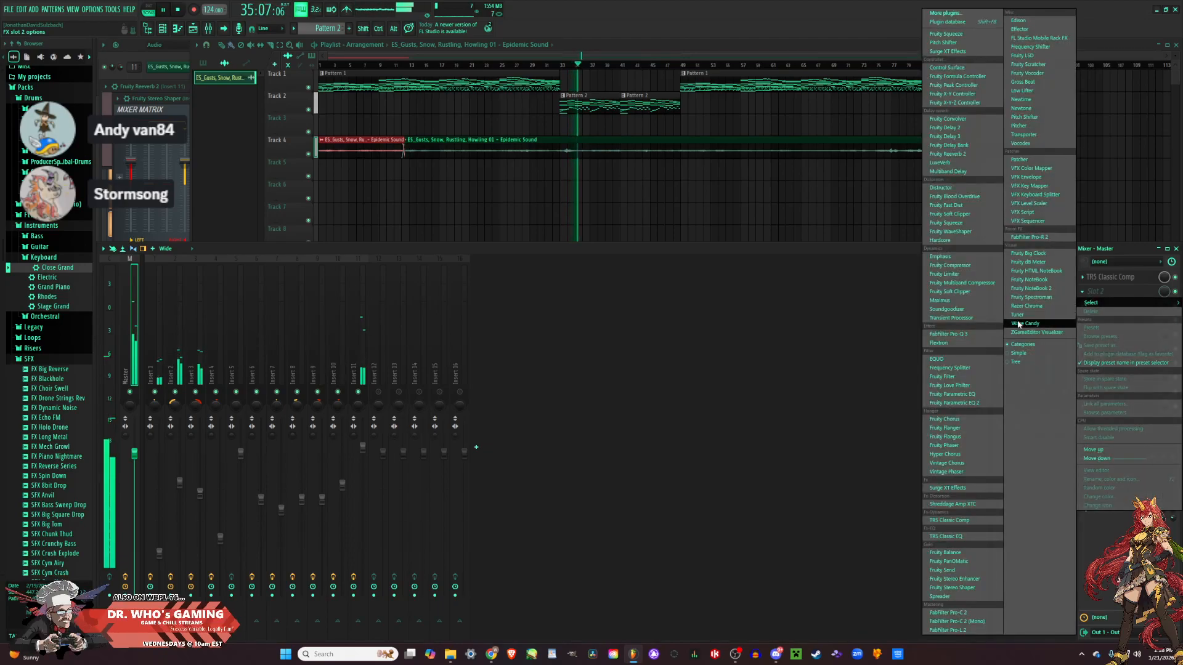
click(974, 276)
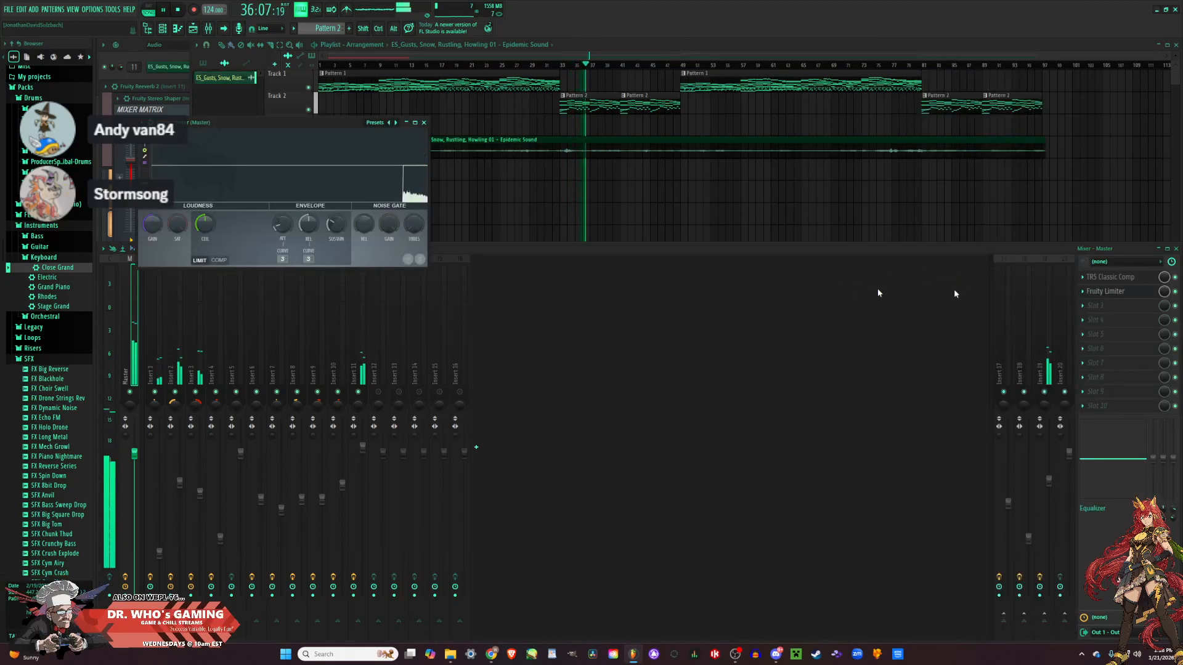
scroll(1119, 296, down, 1)
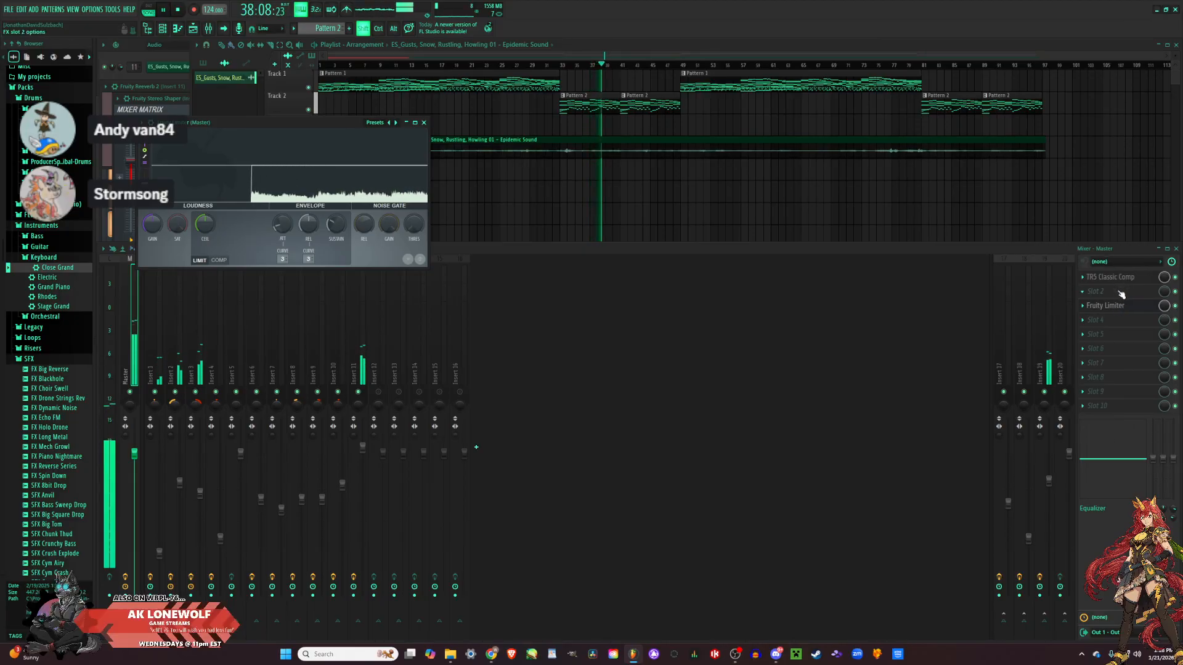
Load TR5 Classic EQ in the Master's second effect slot and apply the Heaven High End mastering preset.
click(1119, 289)
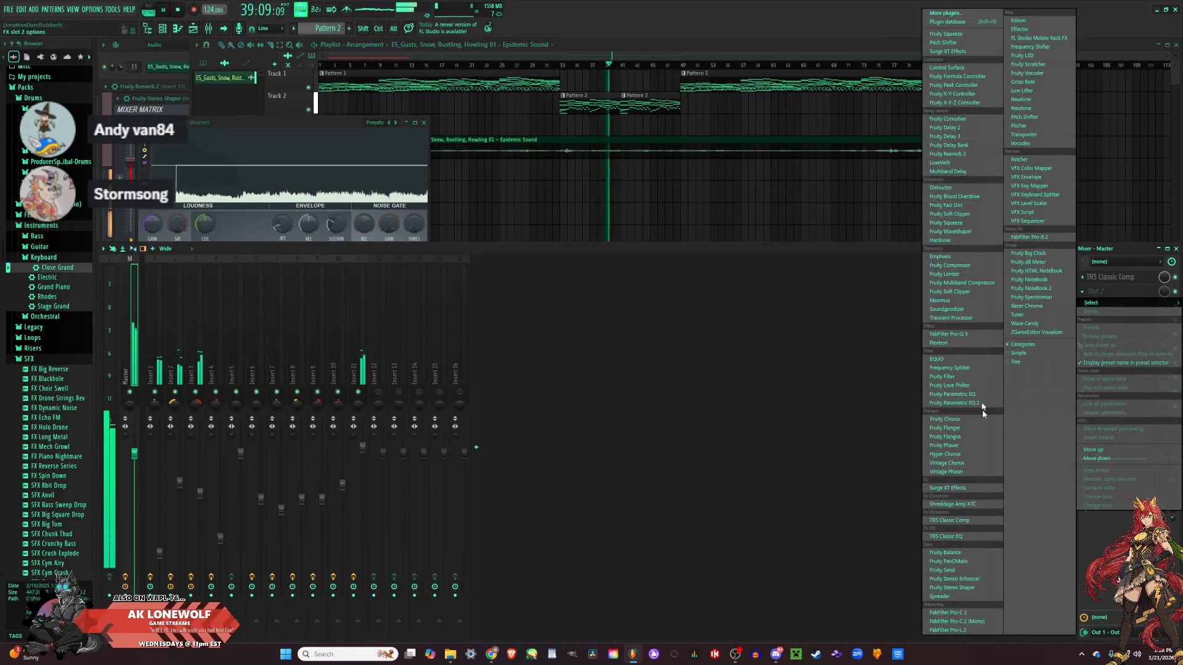
click(984, 537)
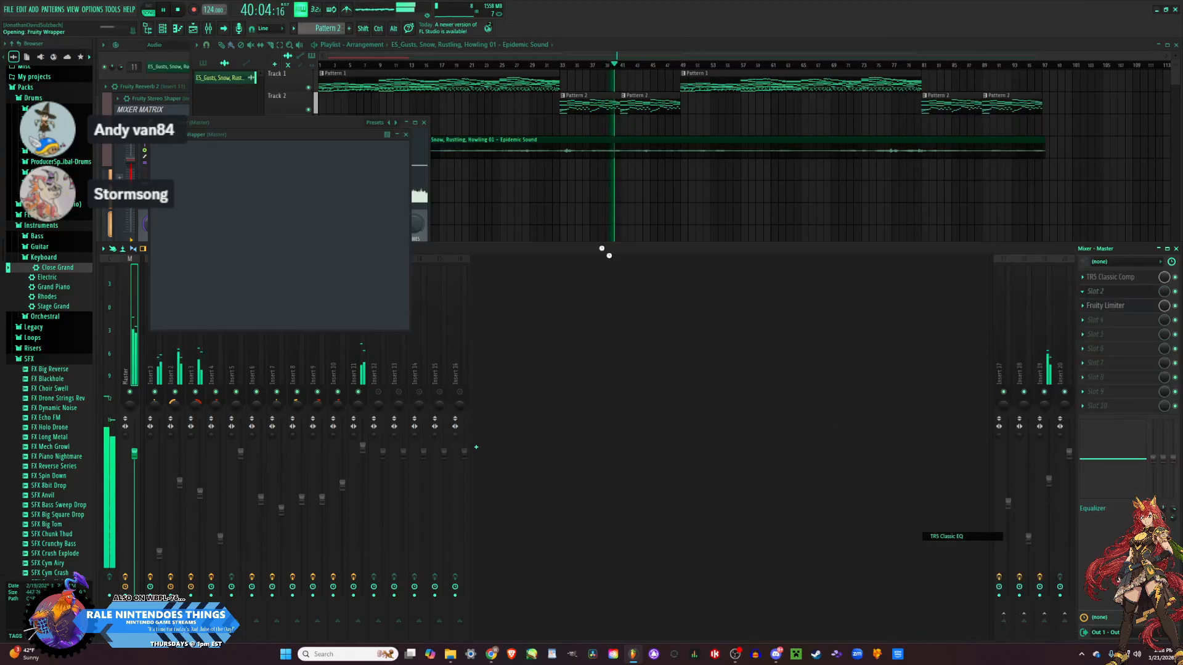
click(203, 152)
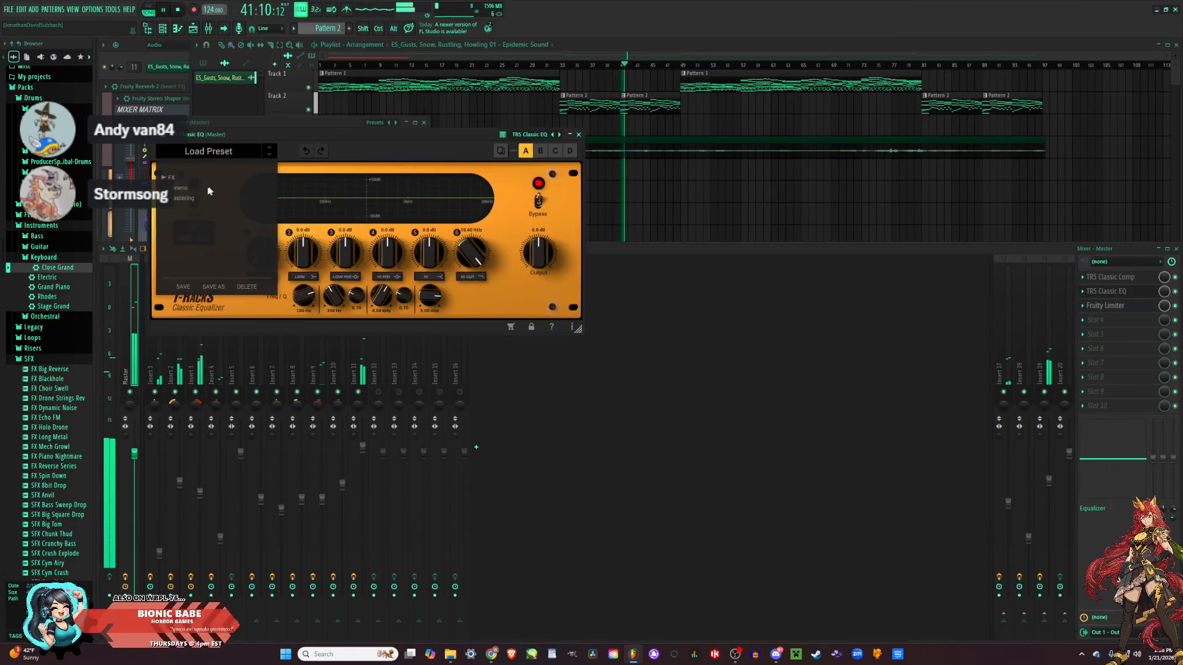
click(182, 198)
scroll(241, 222, down, 3)
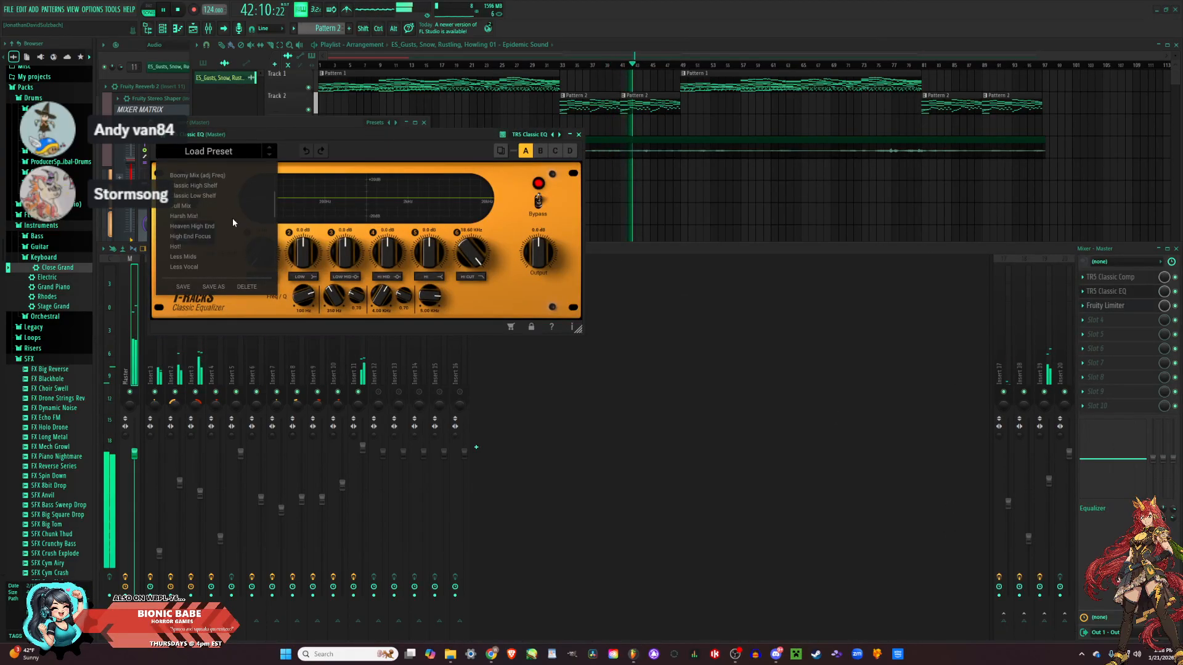
click(205, 227)
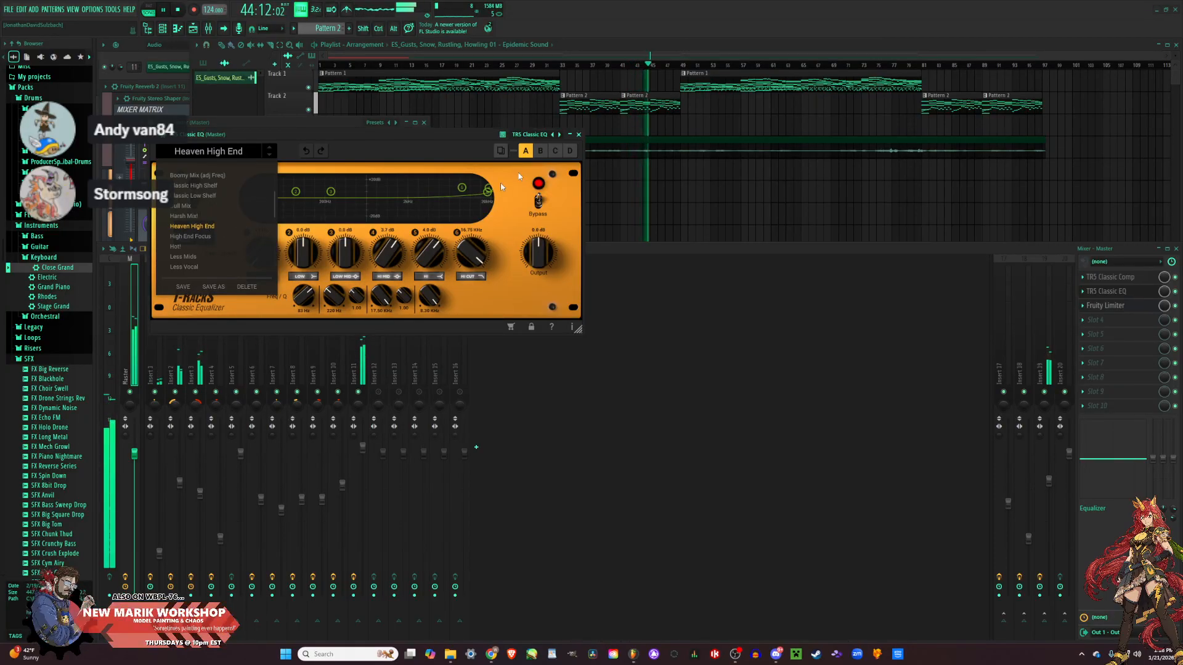
click(579, 135)
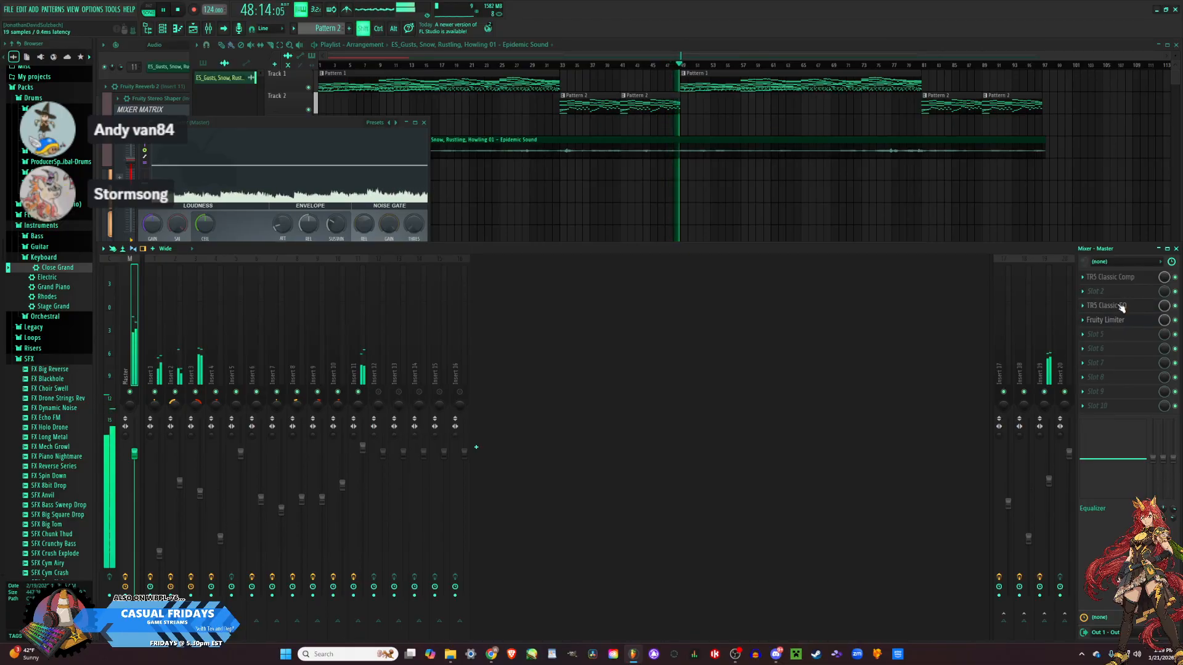
Shift the Master's effects down one slot and load Fruity Reeverb 2 in slot 1 with the Drum Room preset and 34% wet level.
drag(1114, 278, 1113, 308)
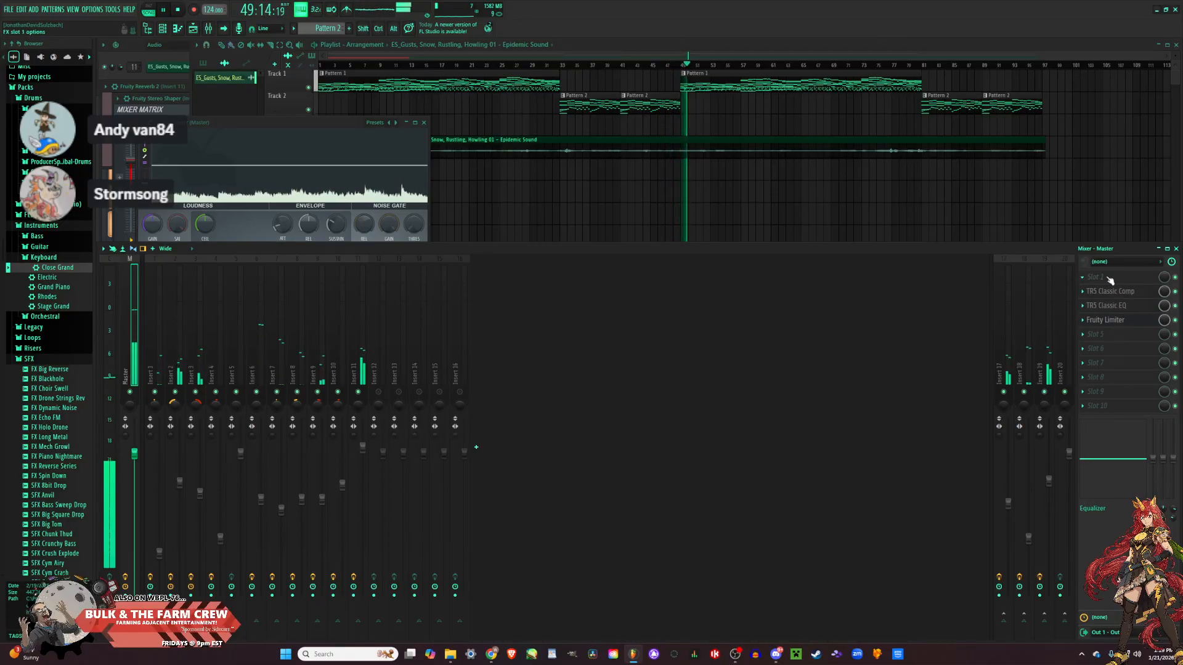
click(1106, 277)
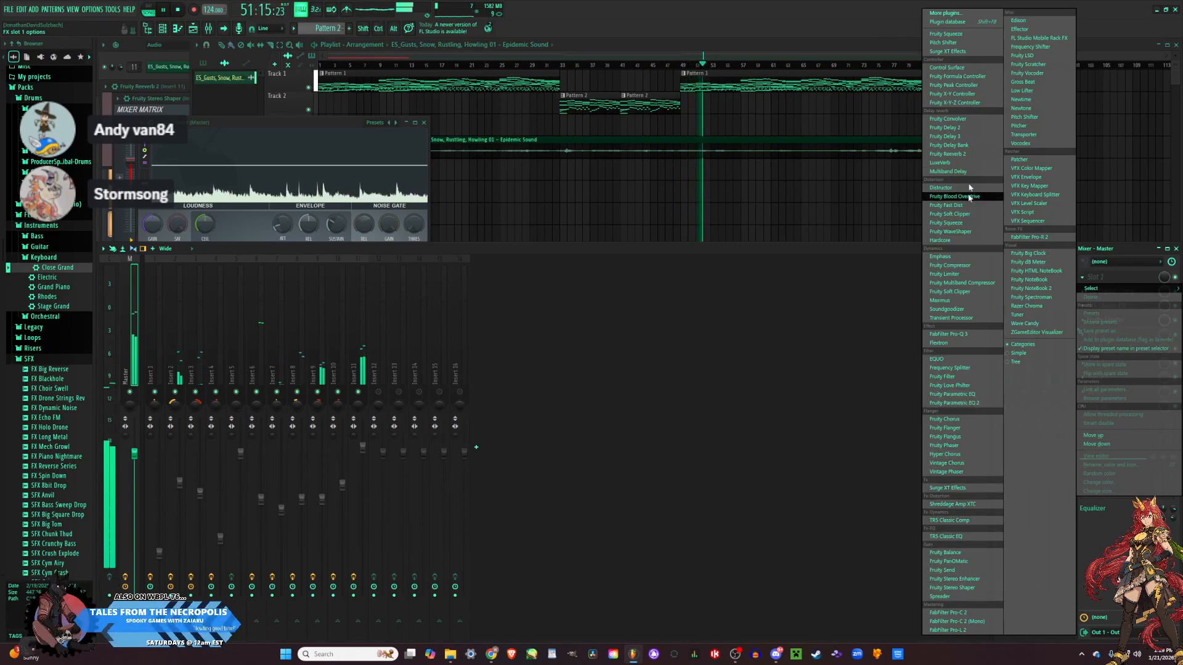
click(958, 154)
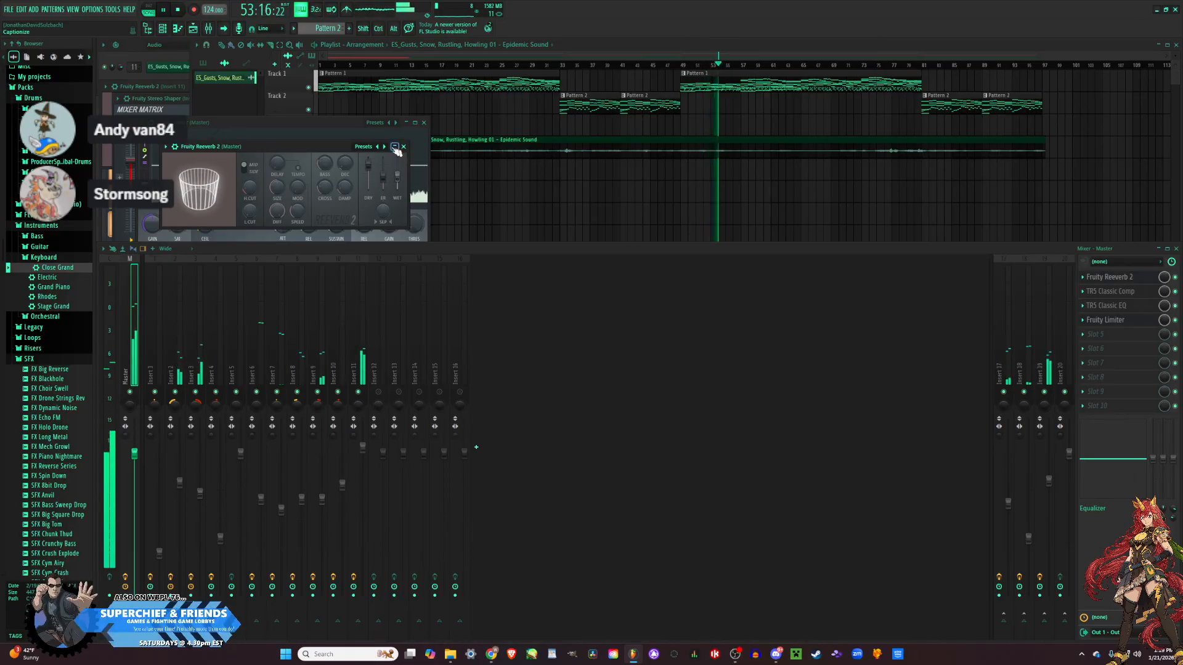
click(363, 147)
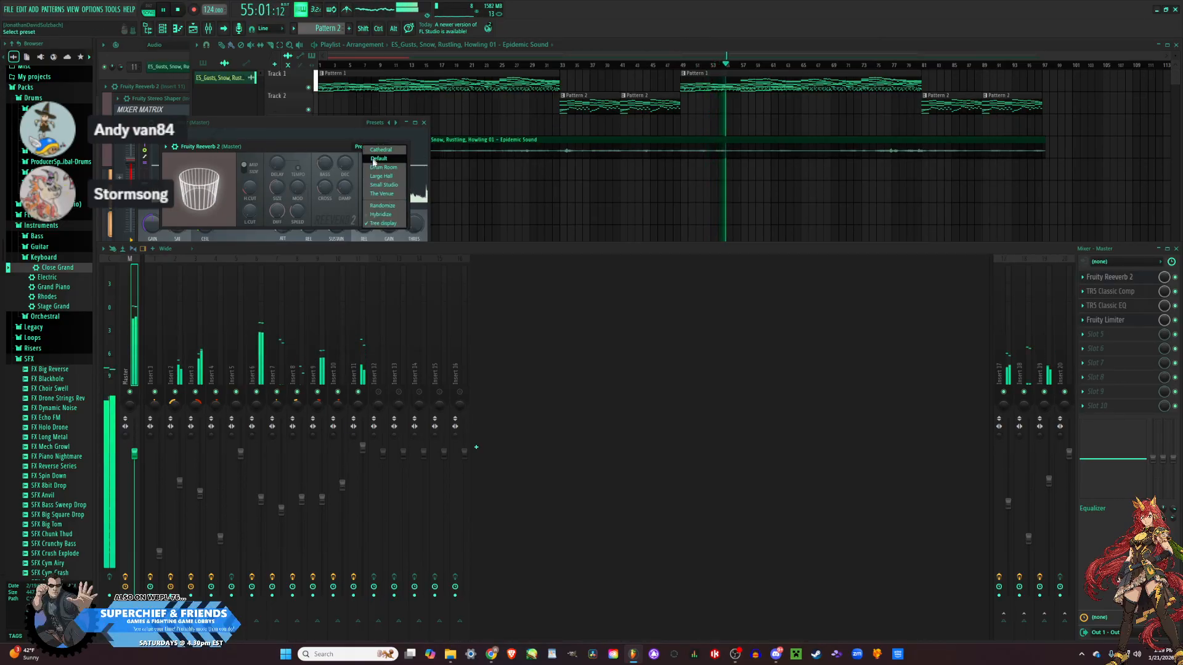
click(377, 171)
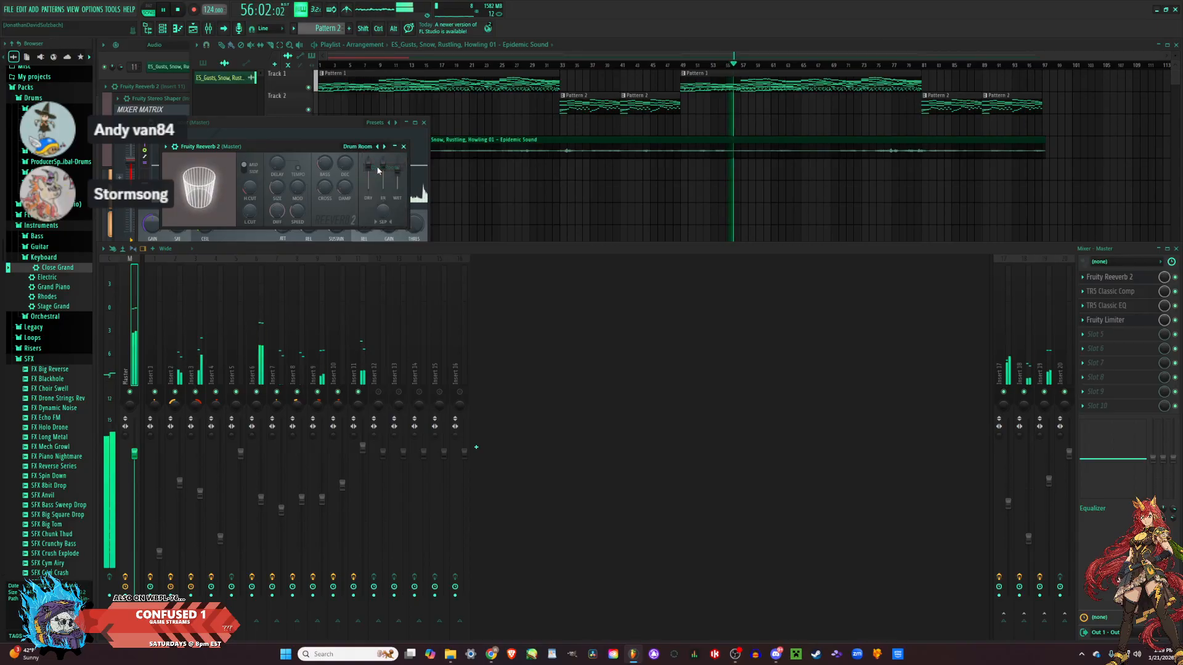
drag(398, 168, 399, 178)
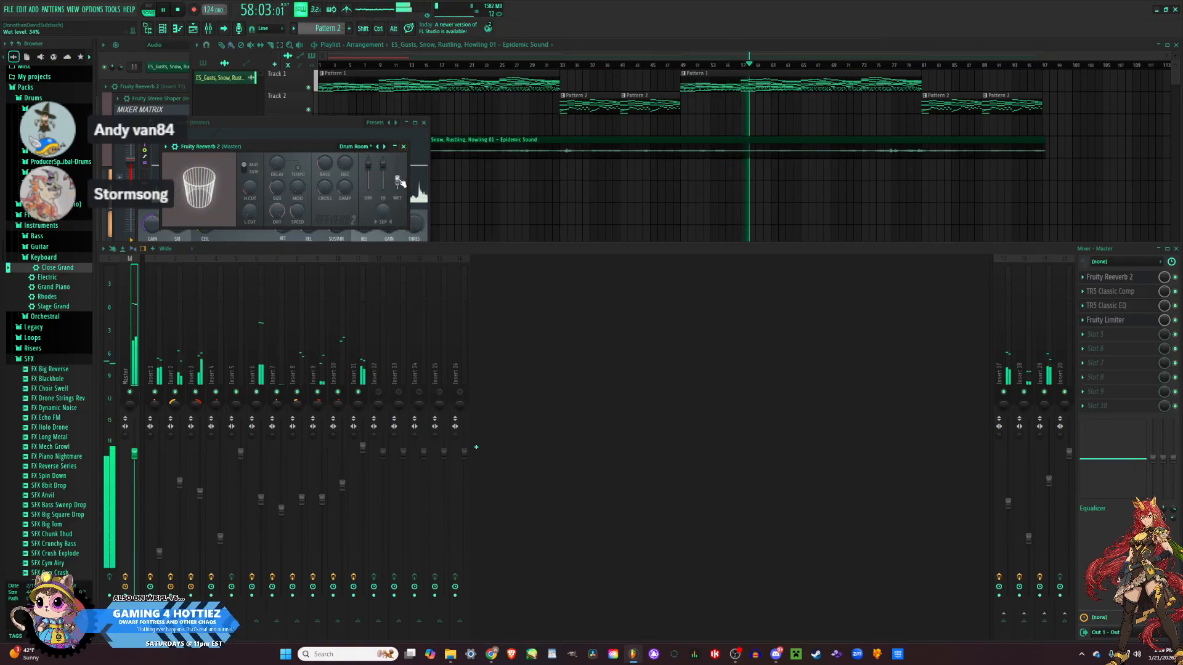
click(404, 147)
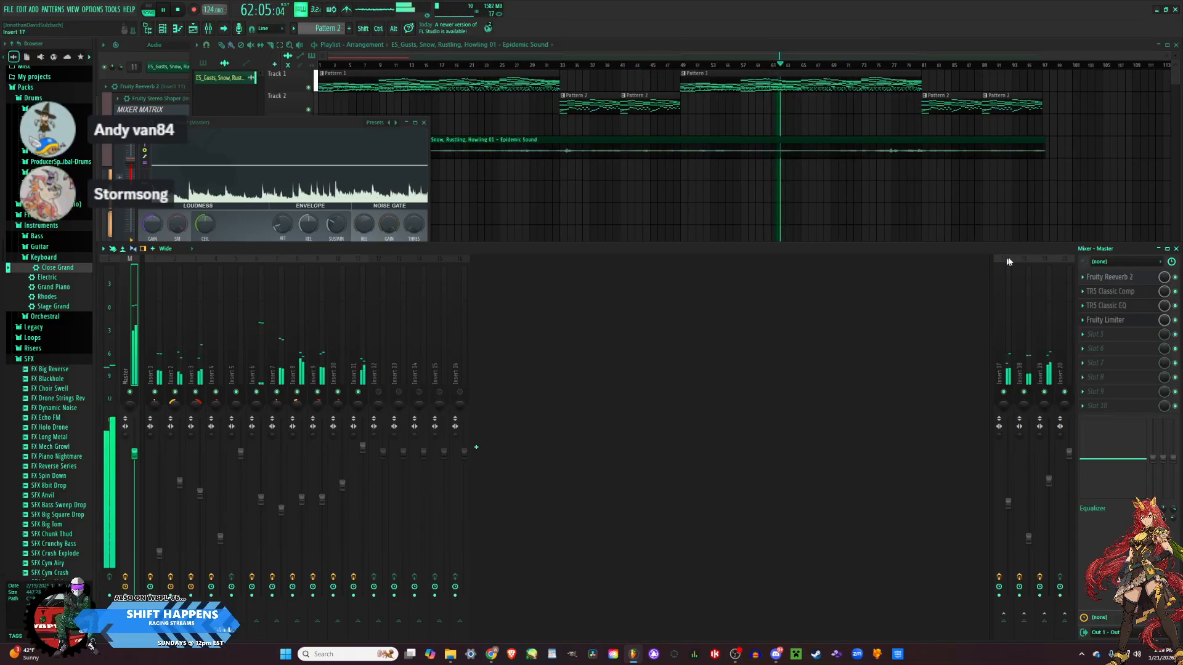
Check the Master's Fruity Reeverb 2 and TR5 Classic Comp settings and gain reduction during playback.
click(1133, 278)
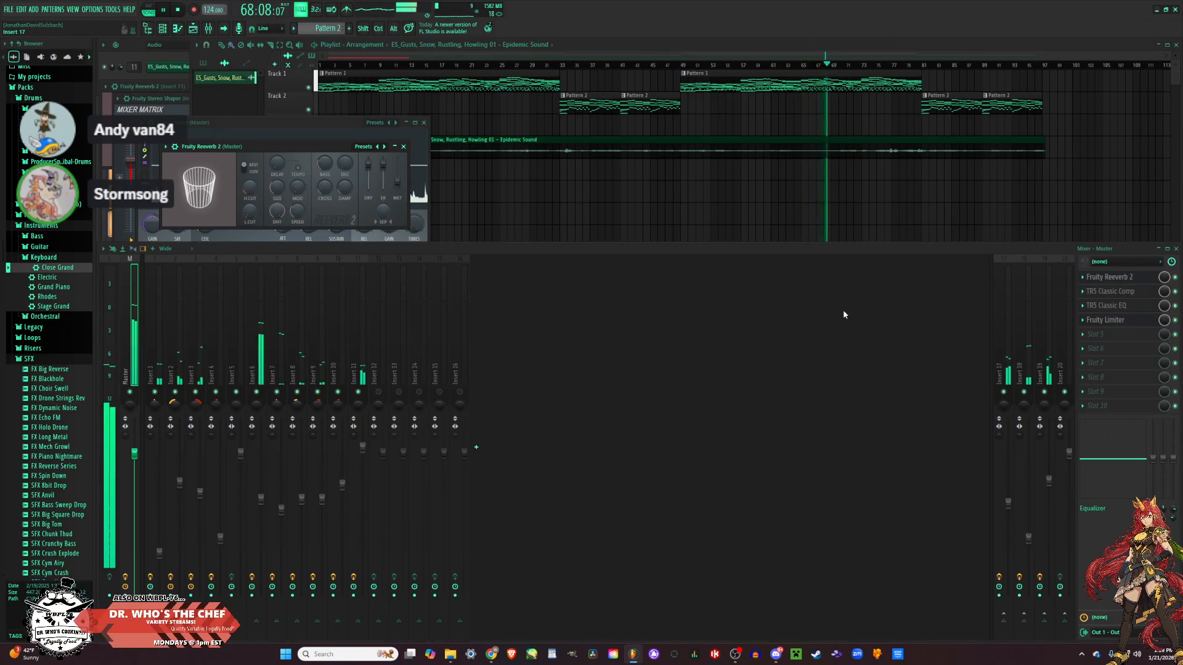
click(1135, 296)
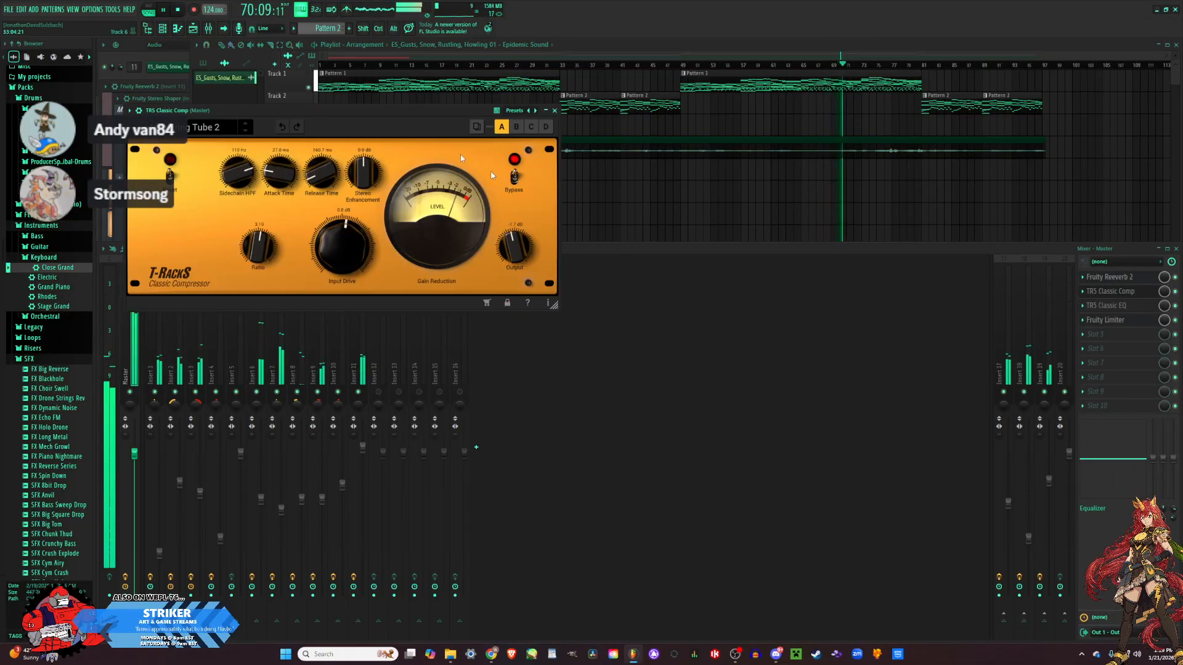
drag(421, 111, 737, 218)
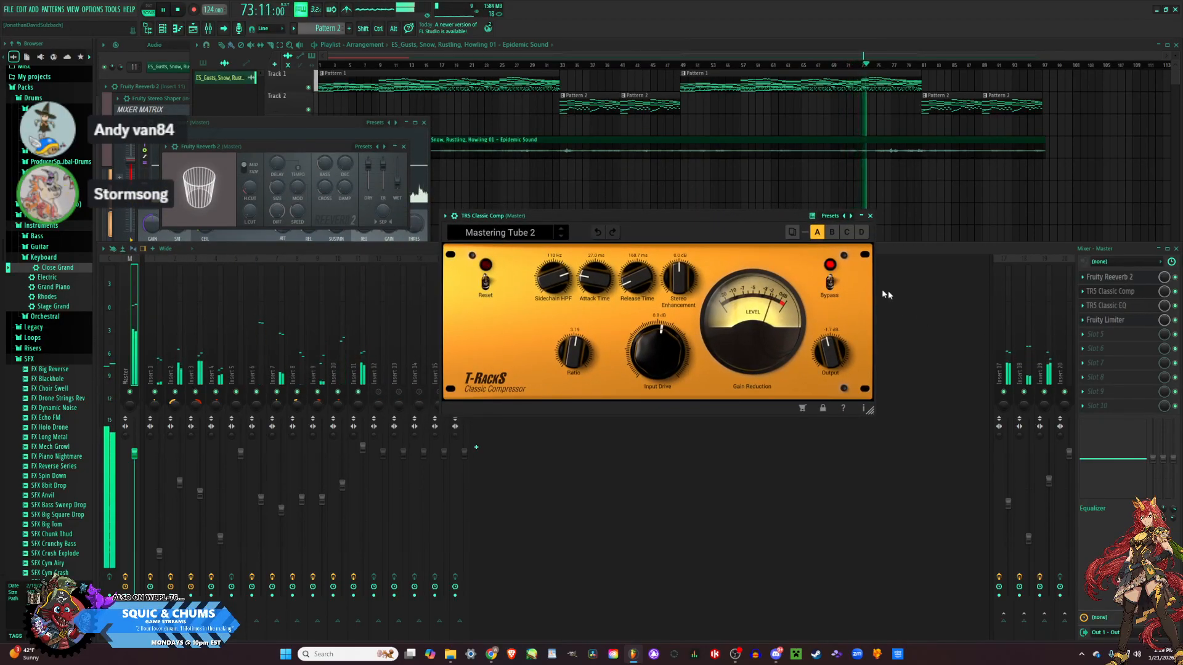
drag(665, 216, 657, 272)
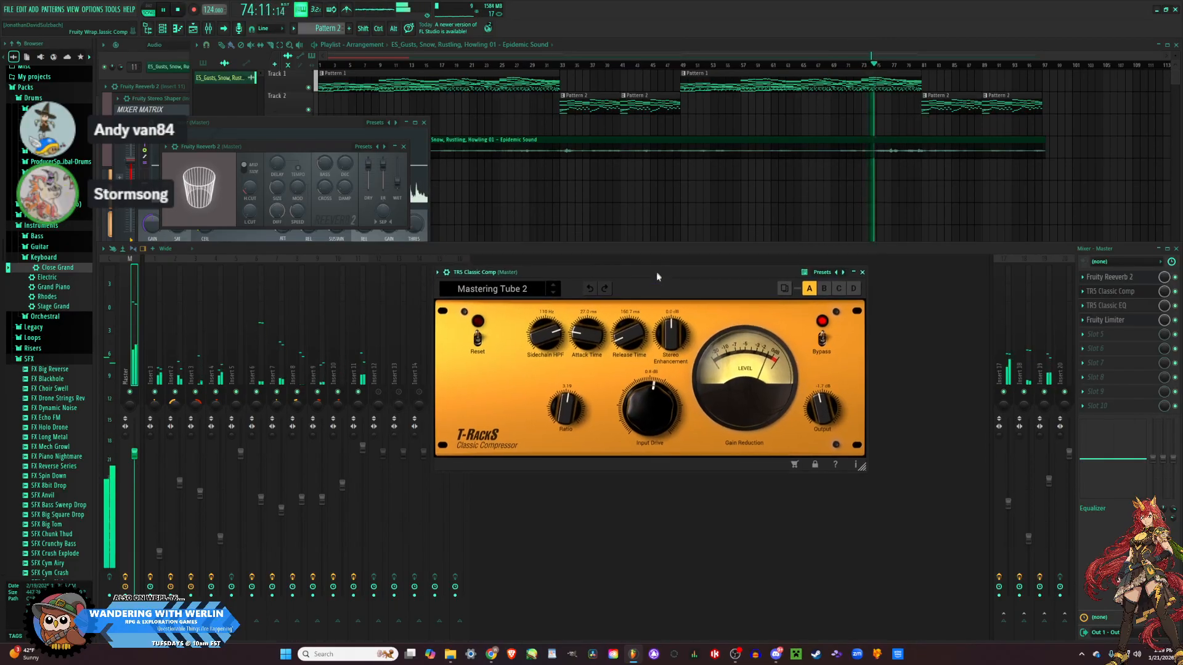
click(863, 273)
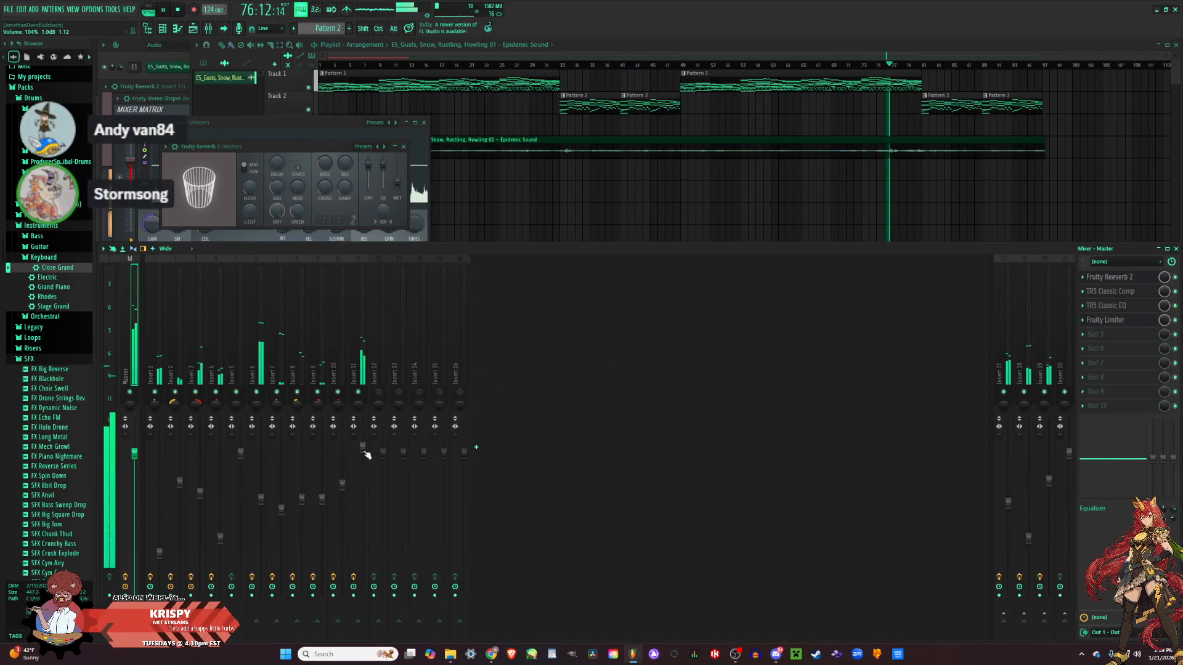
Check the Master's TR5 Classic EQ and Fruity Limiter during playback and lower the Insert 11 volume to 93%.
click(1107, 308)
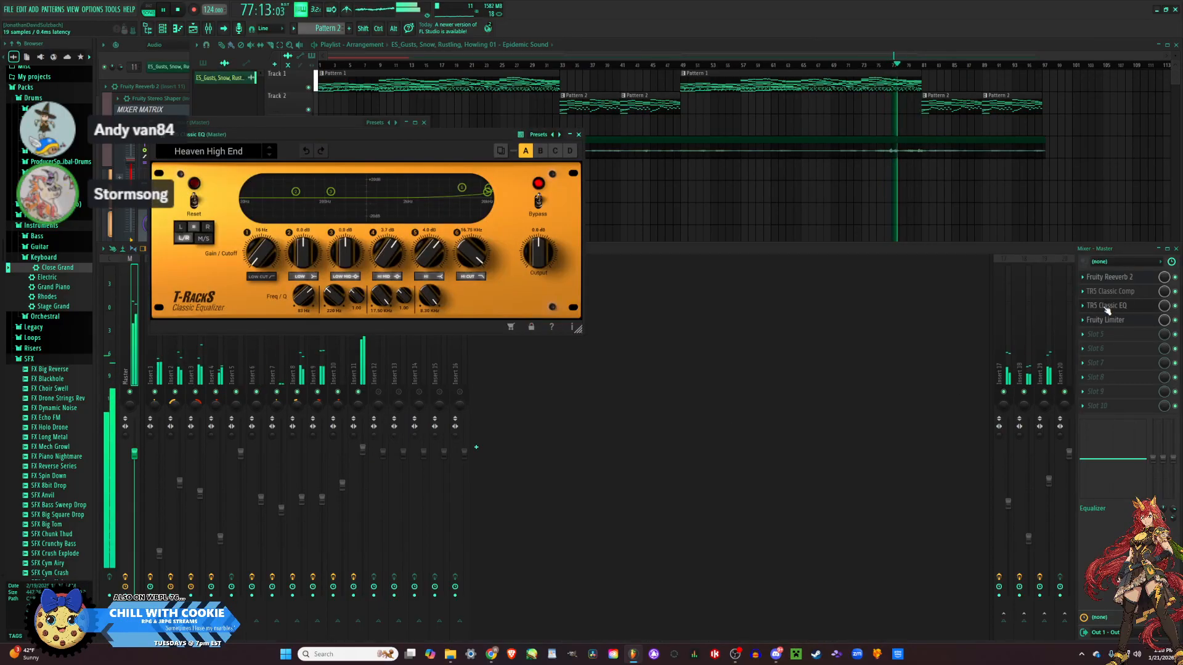
click(1107, 311)
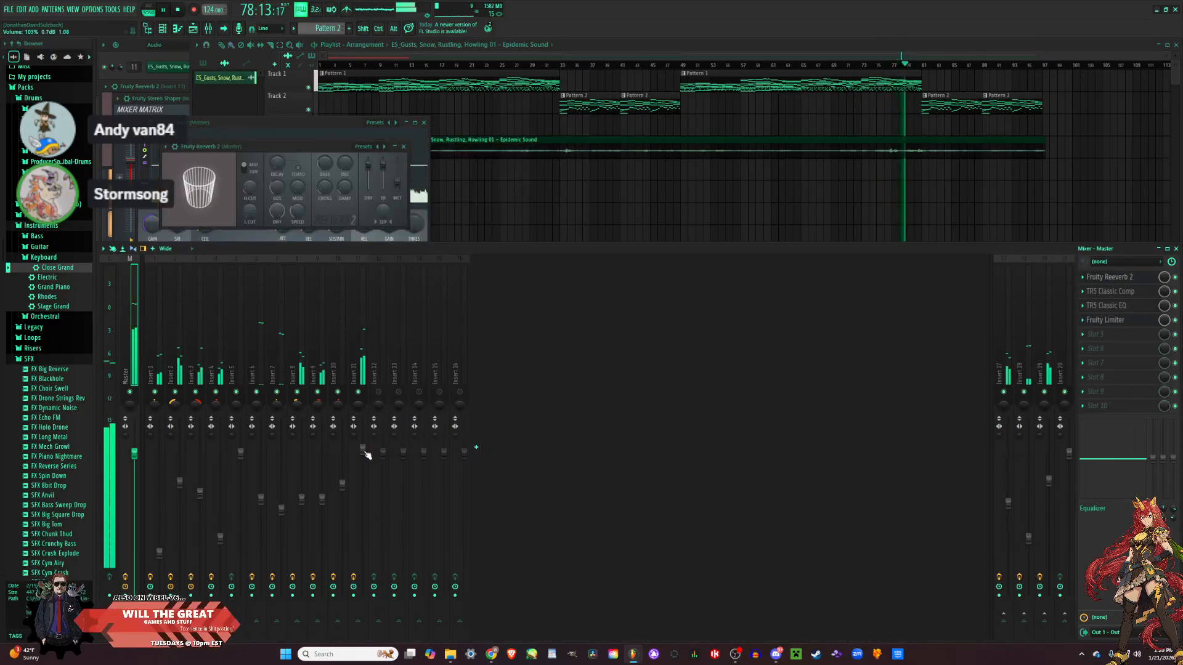
drag(365, 456, 365, 466)
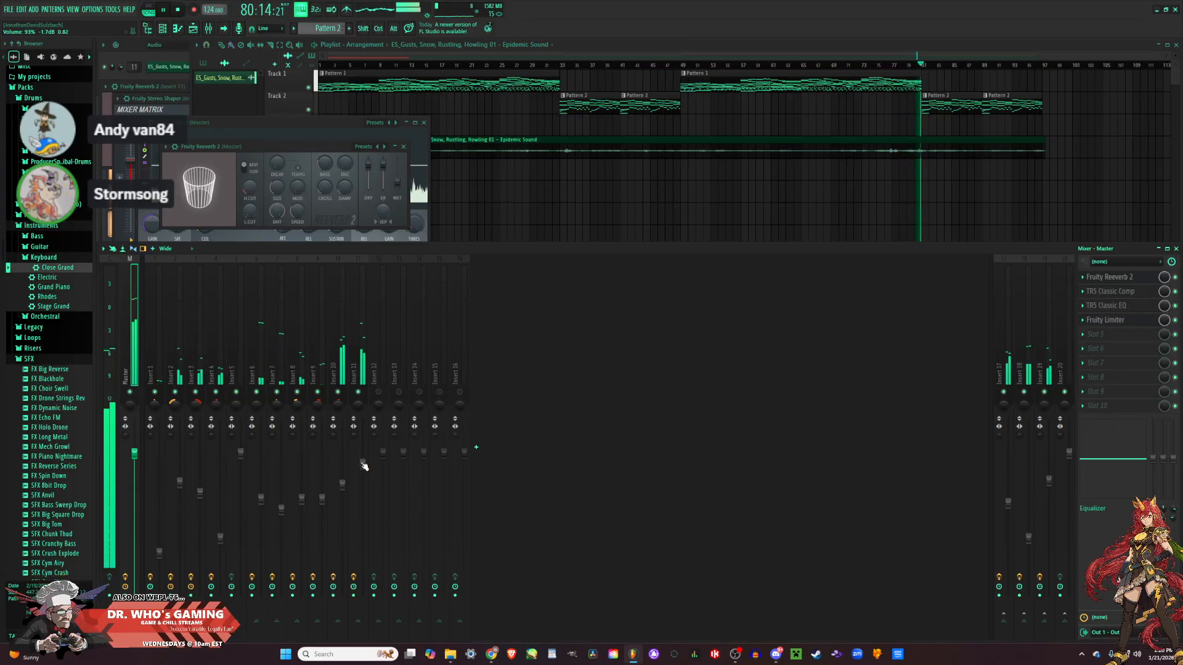
click(1129, 322)
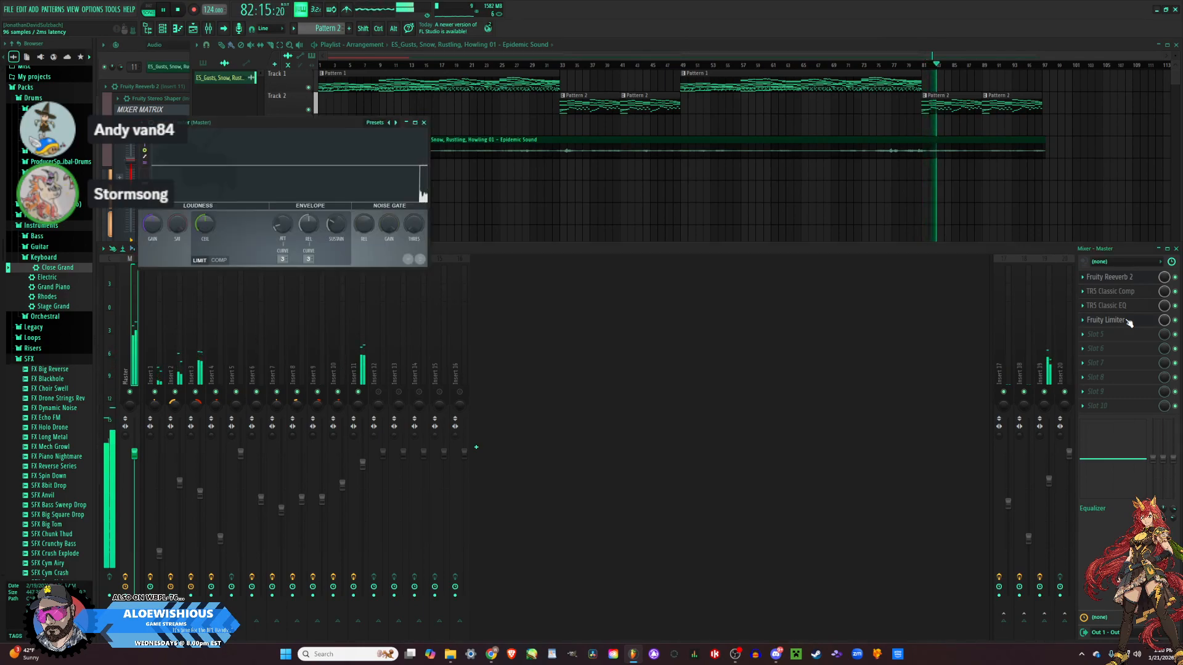
click(1129, 321)
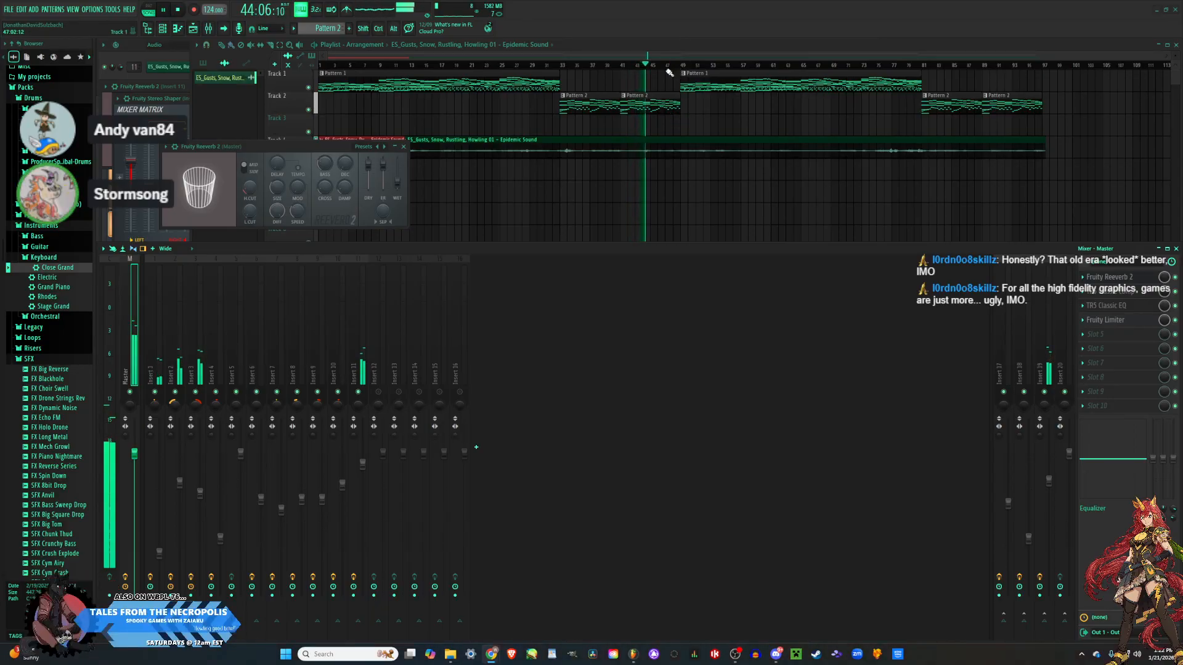
Stop playback from the playlist and save the project in a new project folder as 2026_01_21_WBPL Project3_Winter in Midgar_V1.
click(675, 44)
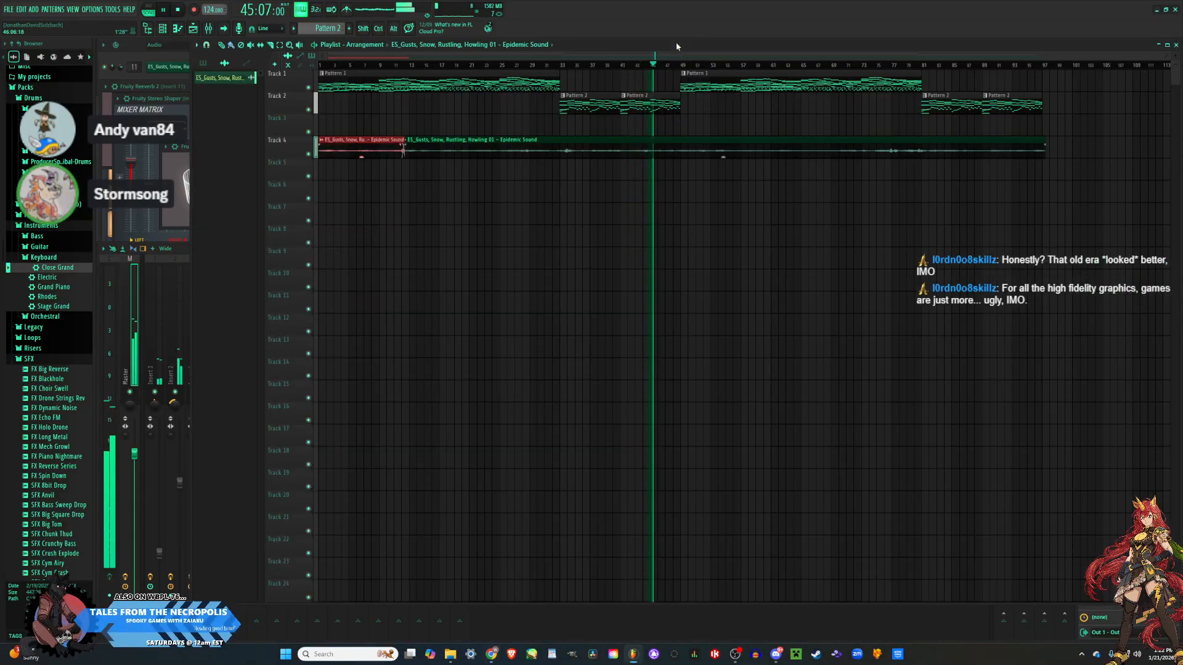
key(space)
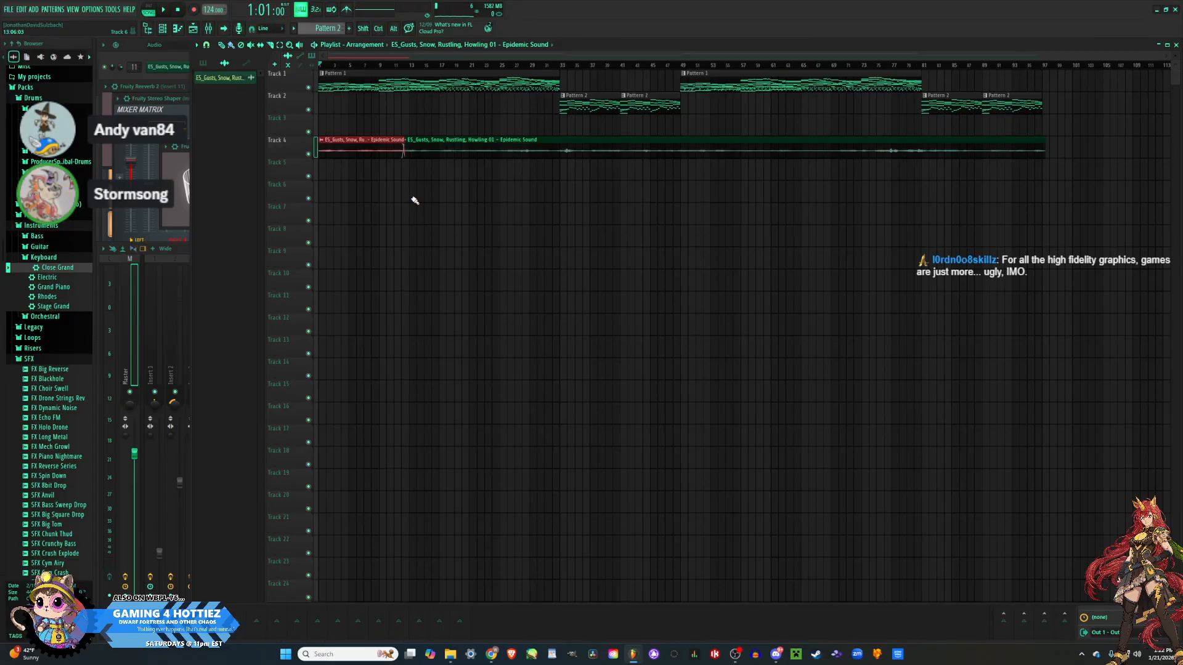
click(8, 9)
click(27, 61)
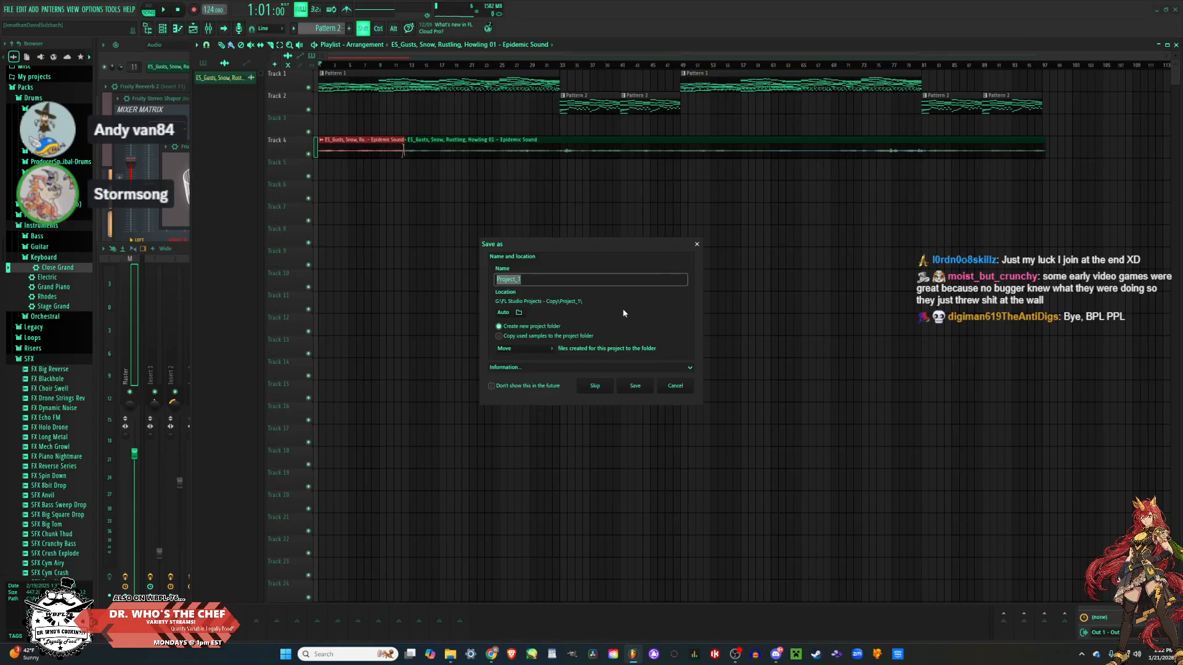
text(2)
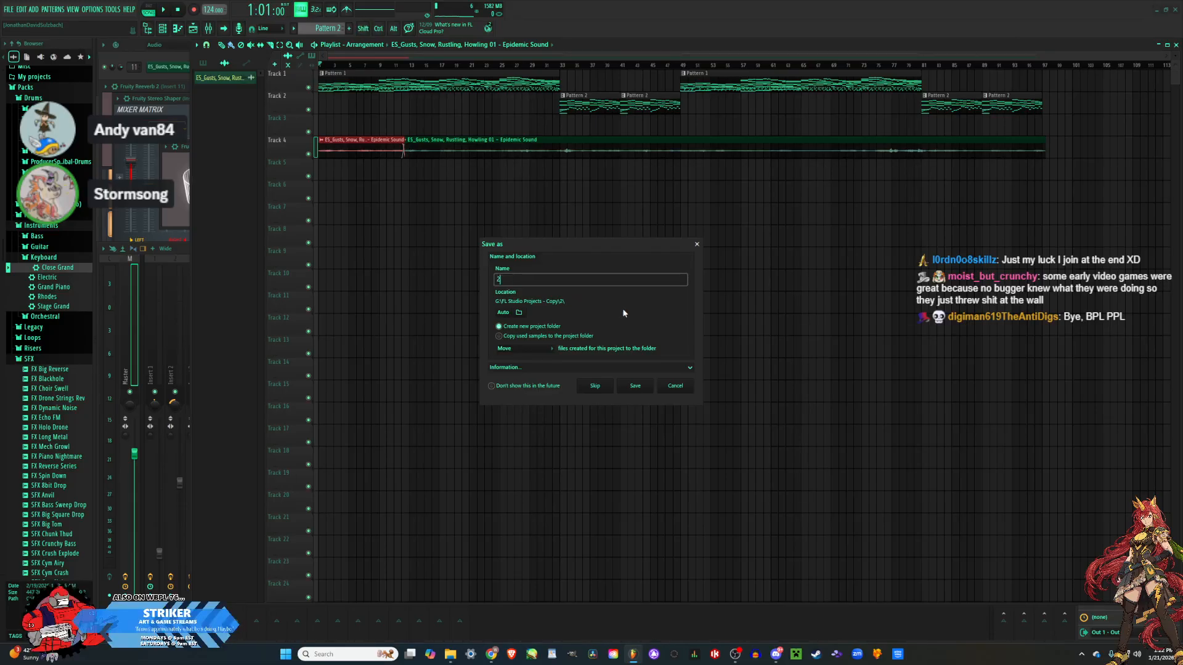
text(026_01_)
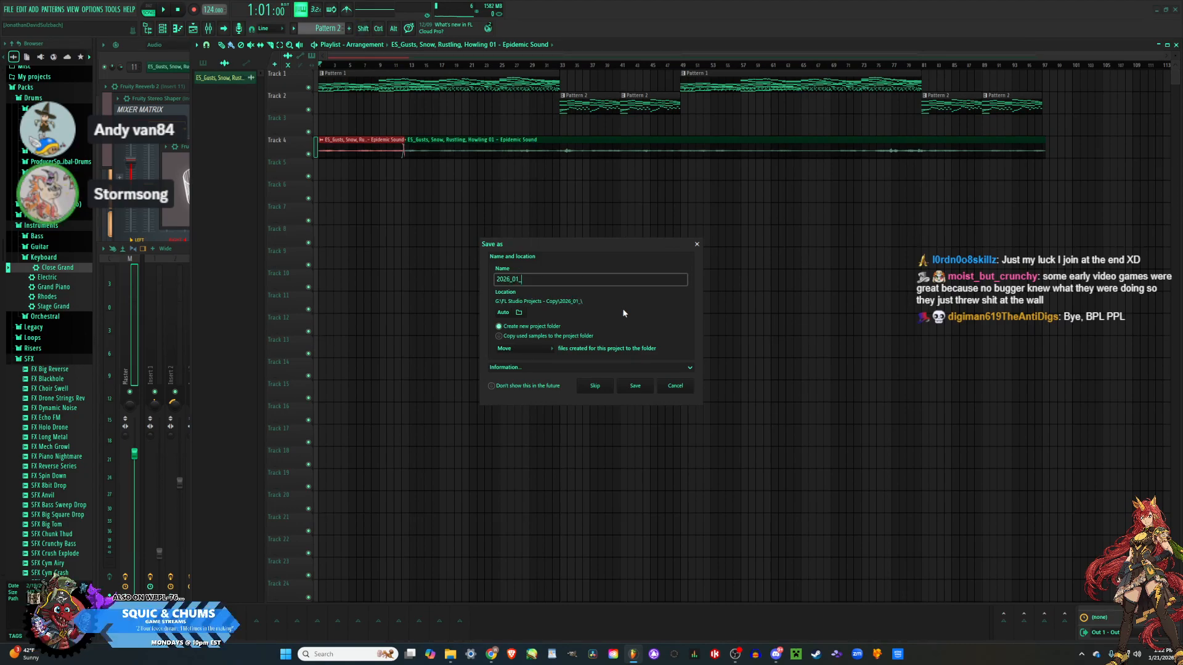
text(21_)
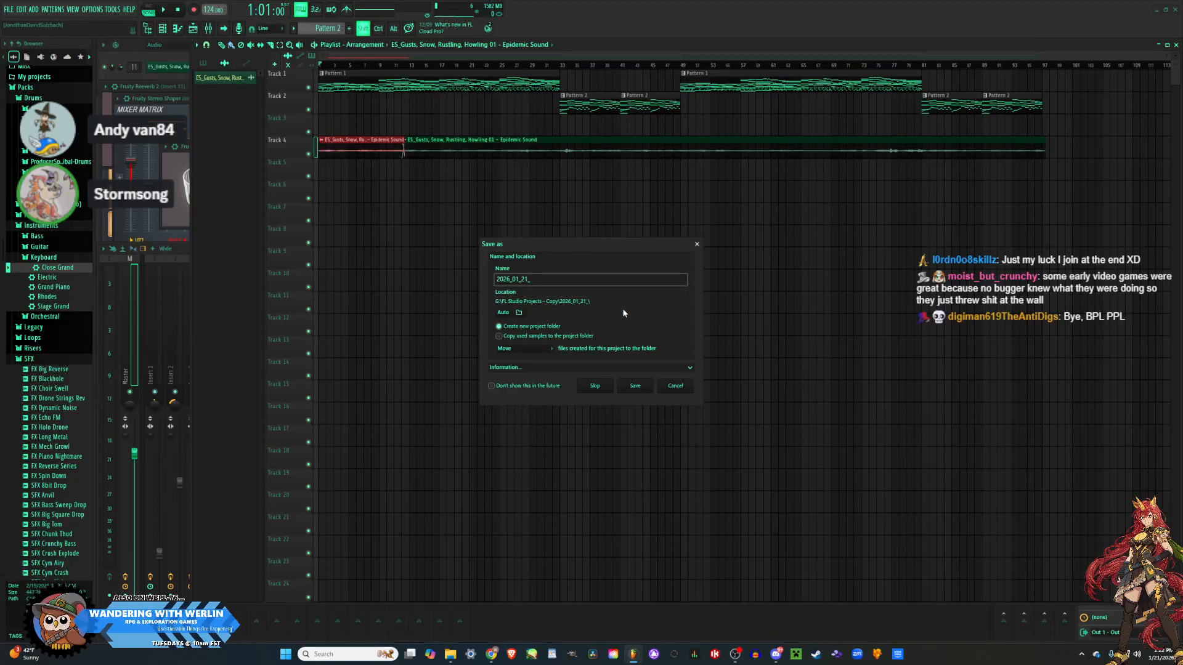
text(BP)
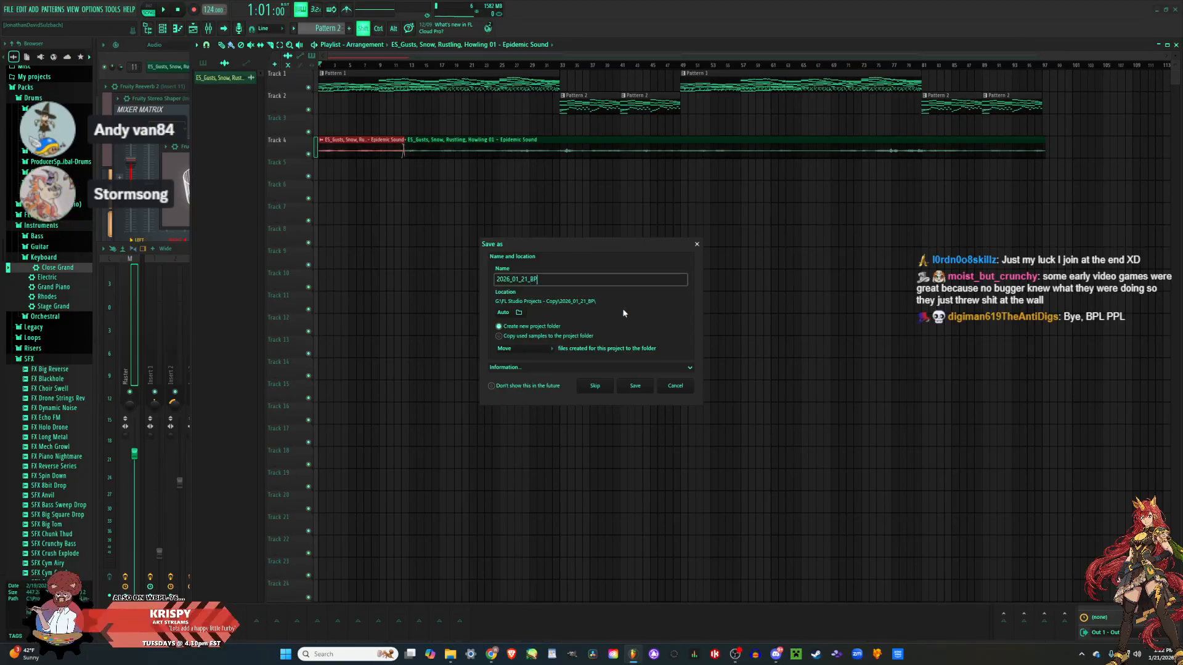
key(BackSpace)
key(BackSpace)
text(WBPL)
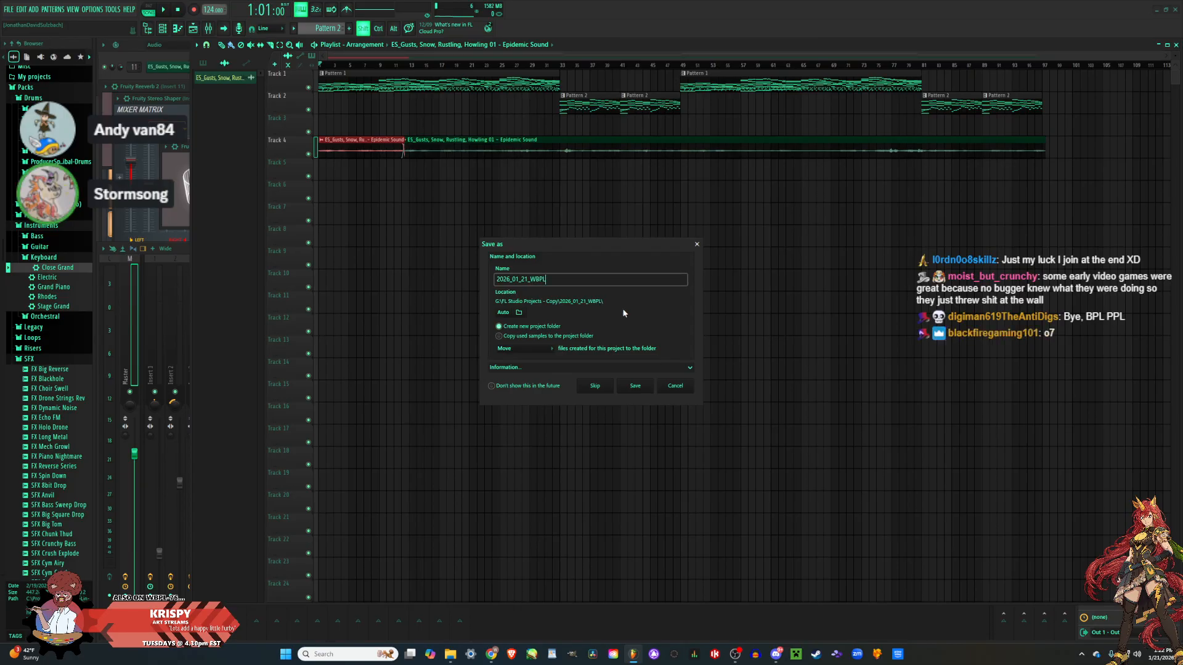
text( Project3_)
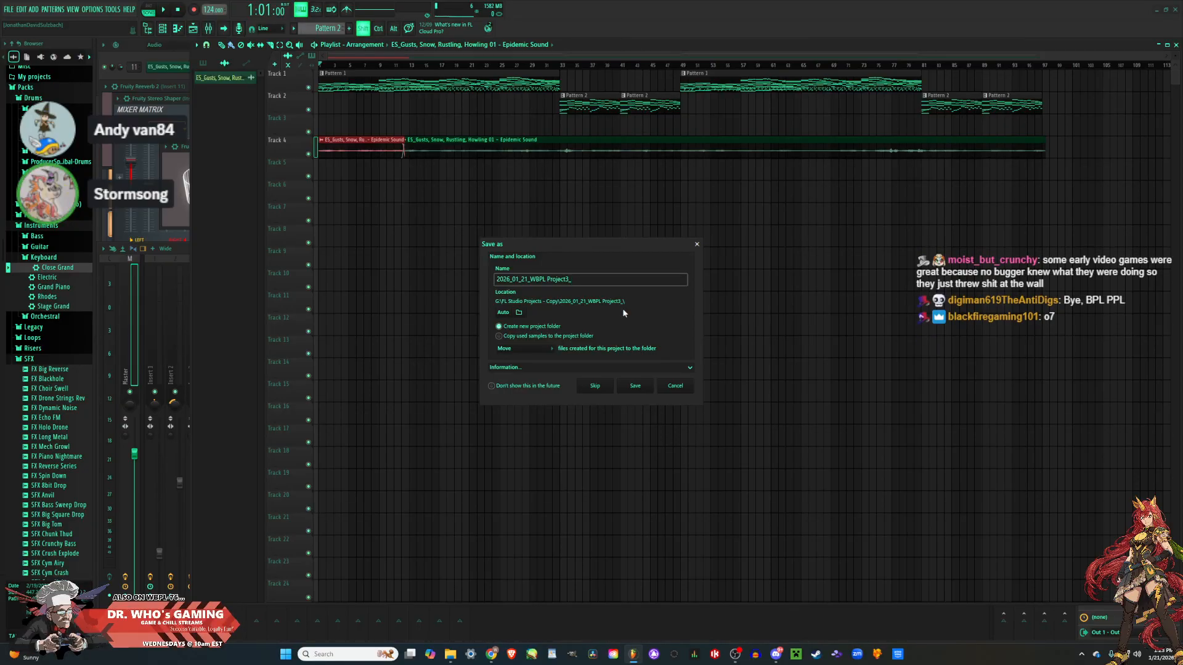
text(Si)
key(BackSpace)
key(BackSpace)
text(W)
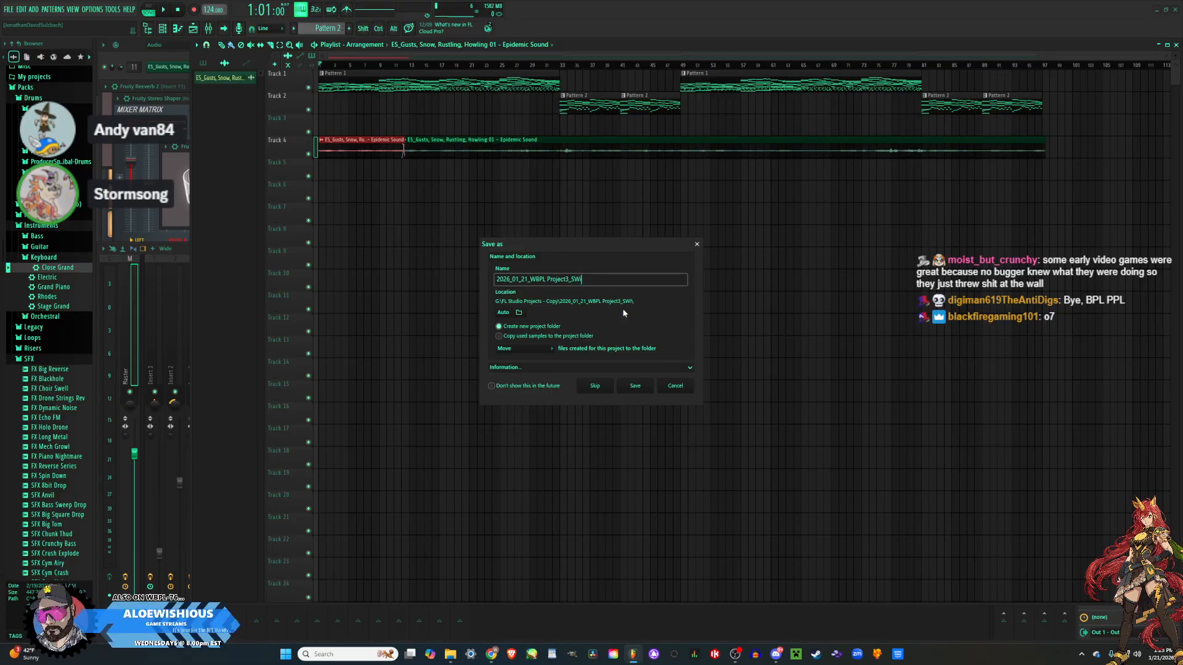
text(inter in Midgar_V1)
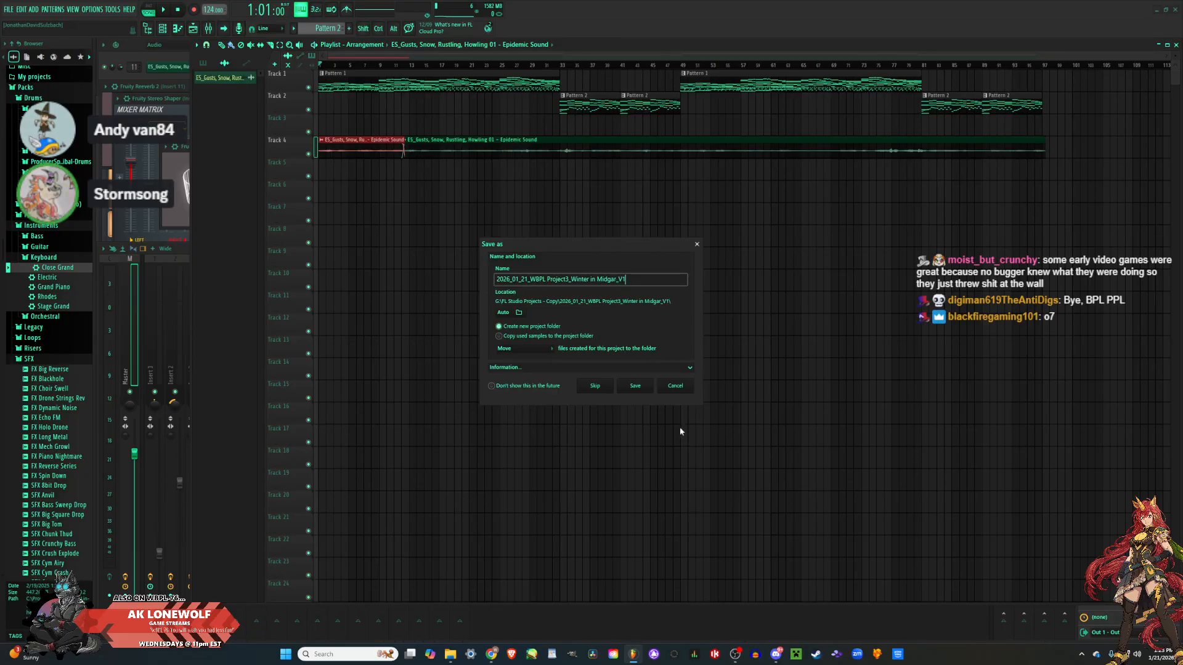
click(637, 386)
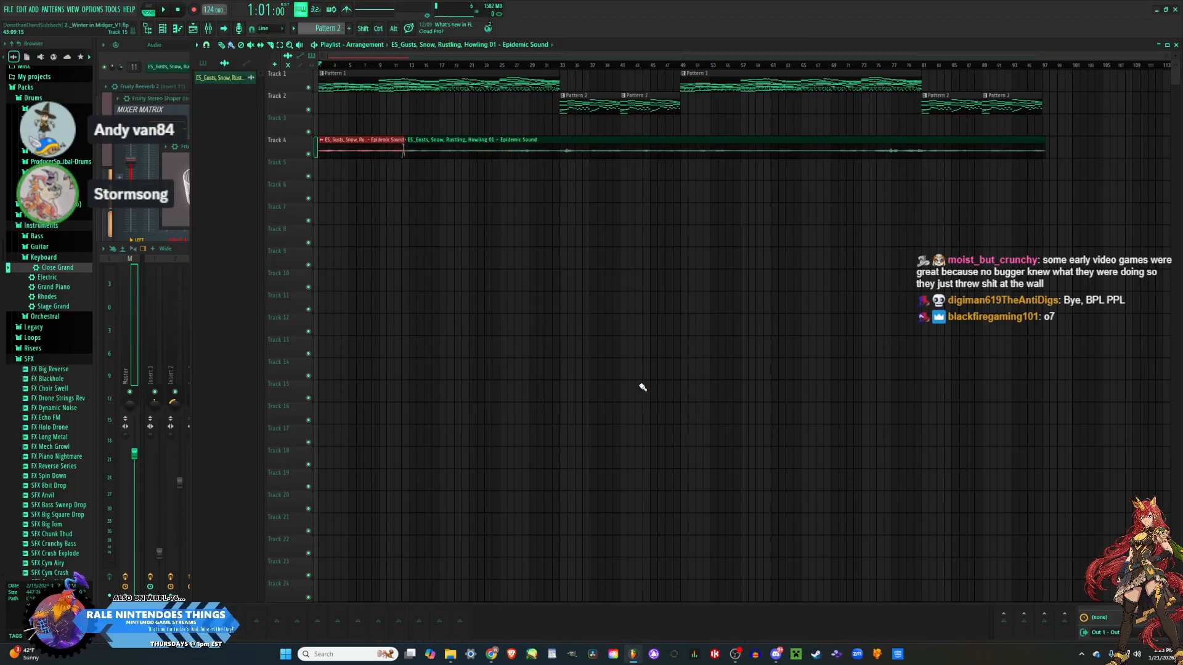
click(10, 10)
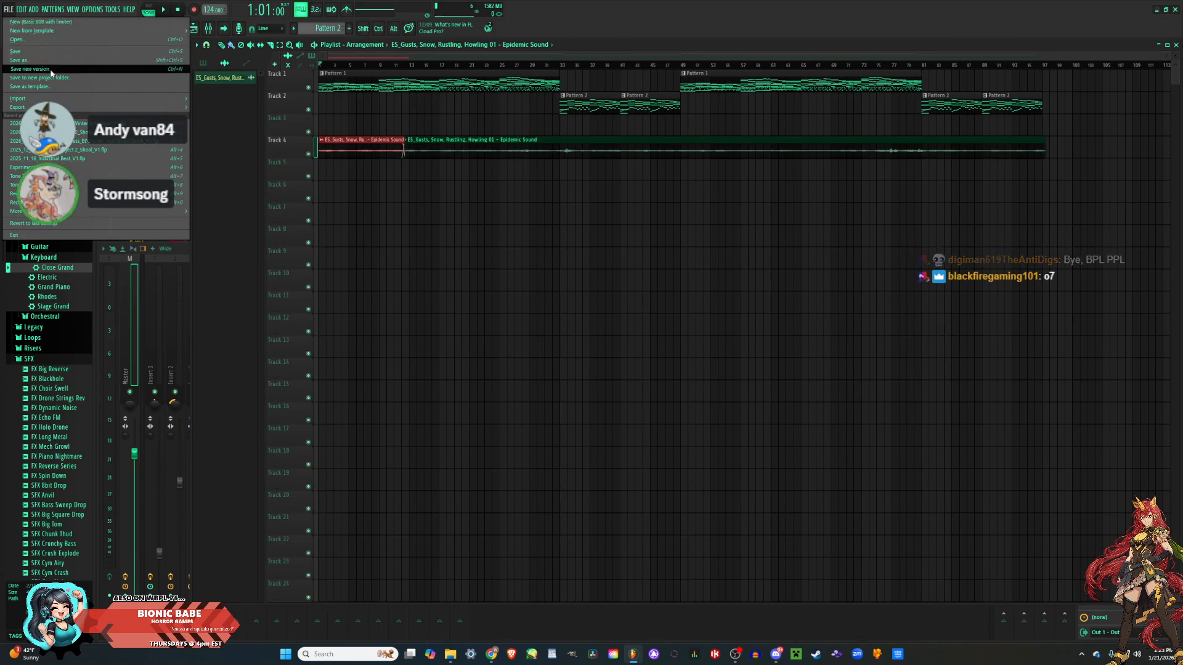
mouse_move(19, 107)
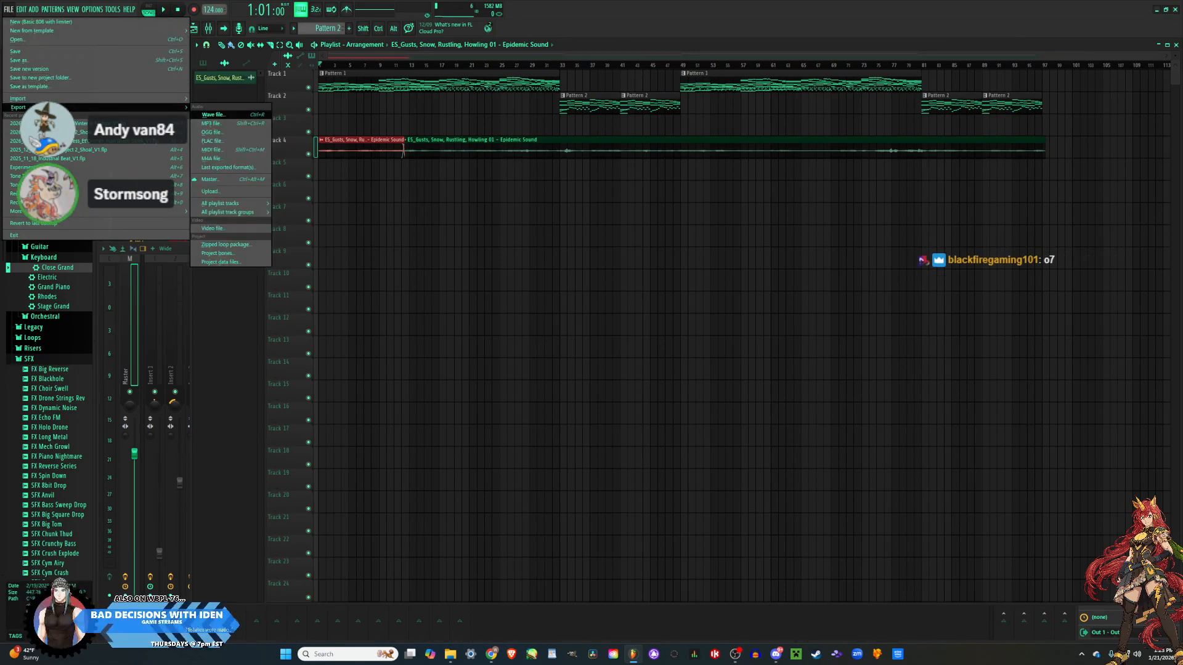
click(242, 121)
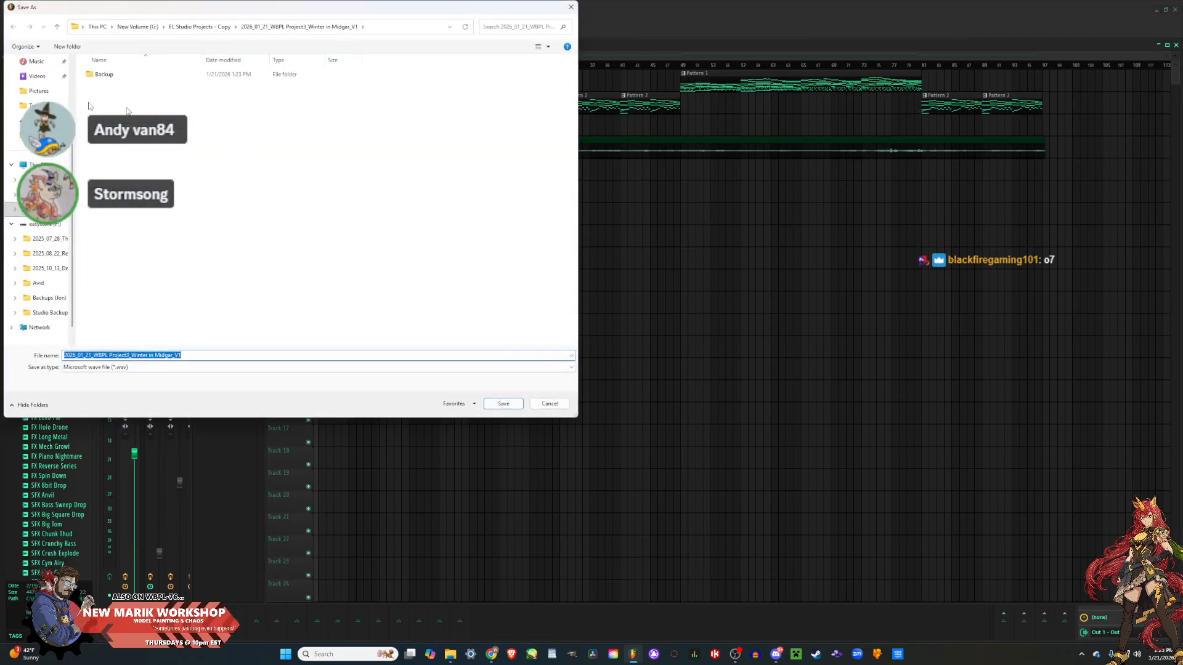
click(538, 405)
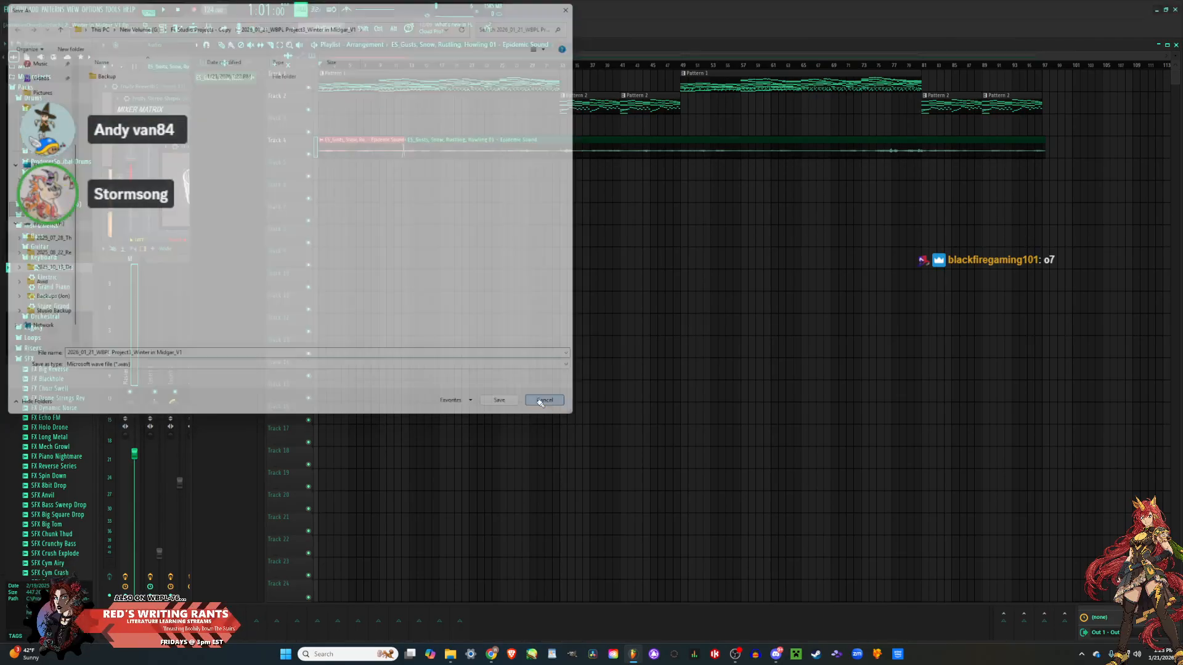